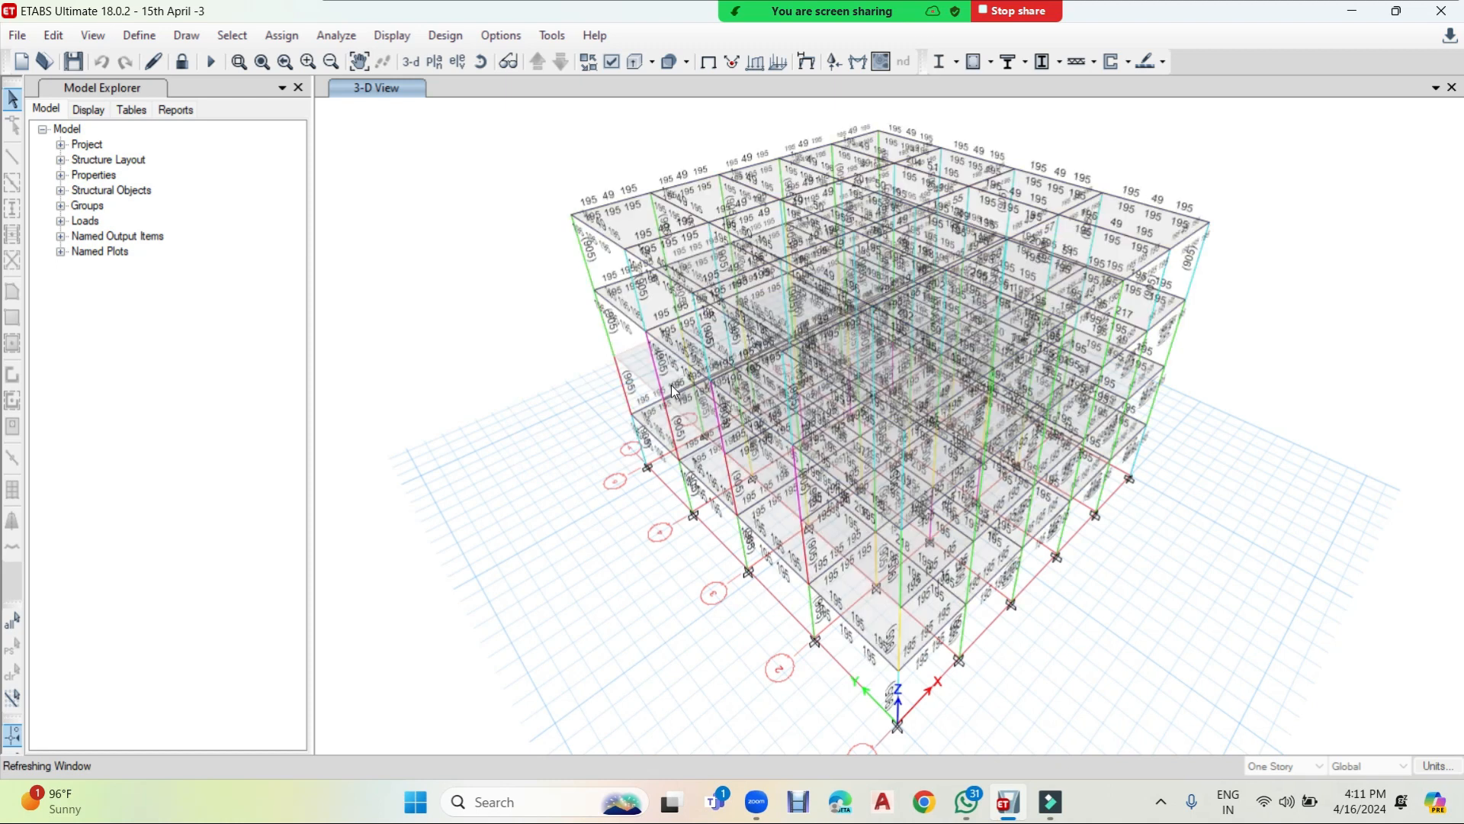
Verify that all concrete frame members pass the design check, and save the model.
click(445, 35)
mouse_move(492, 108)
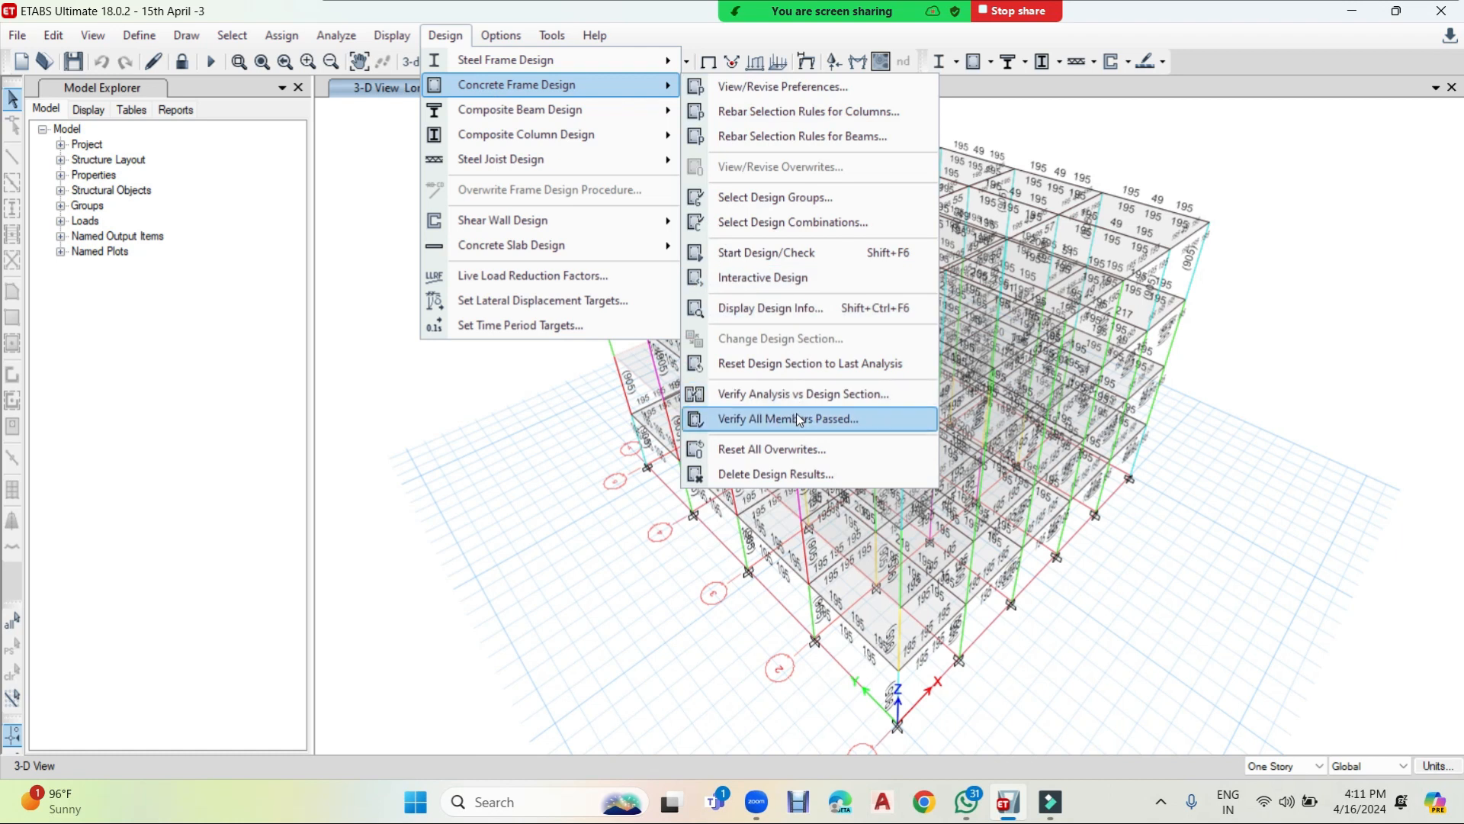
click(795, 416)
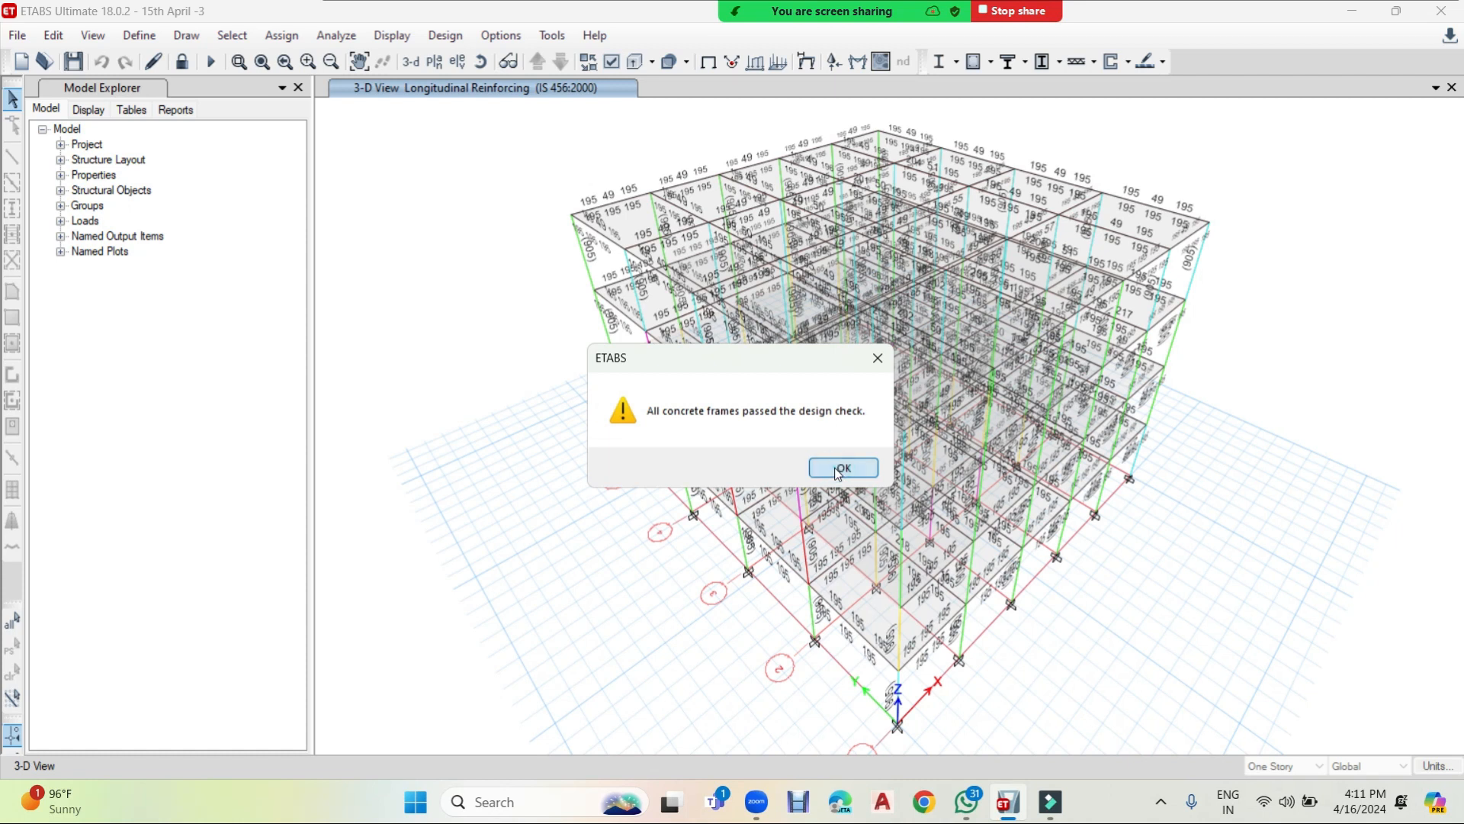
click(839, 469)
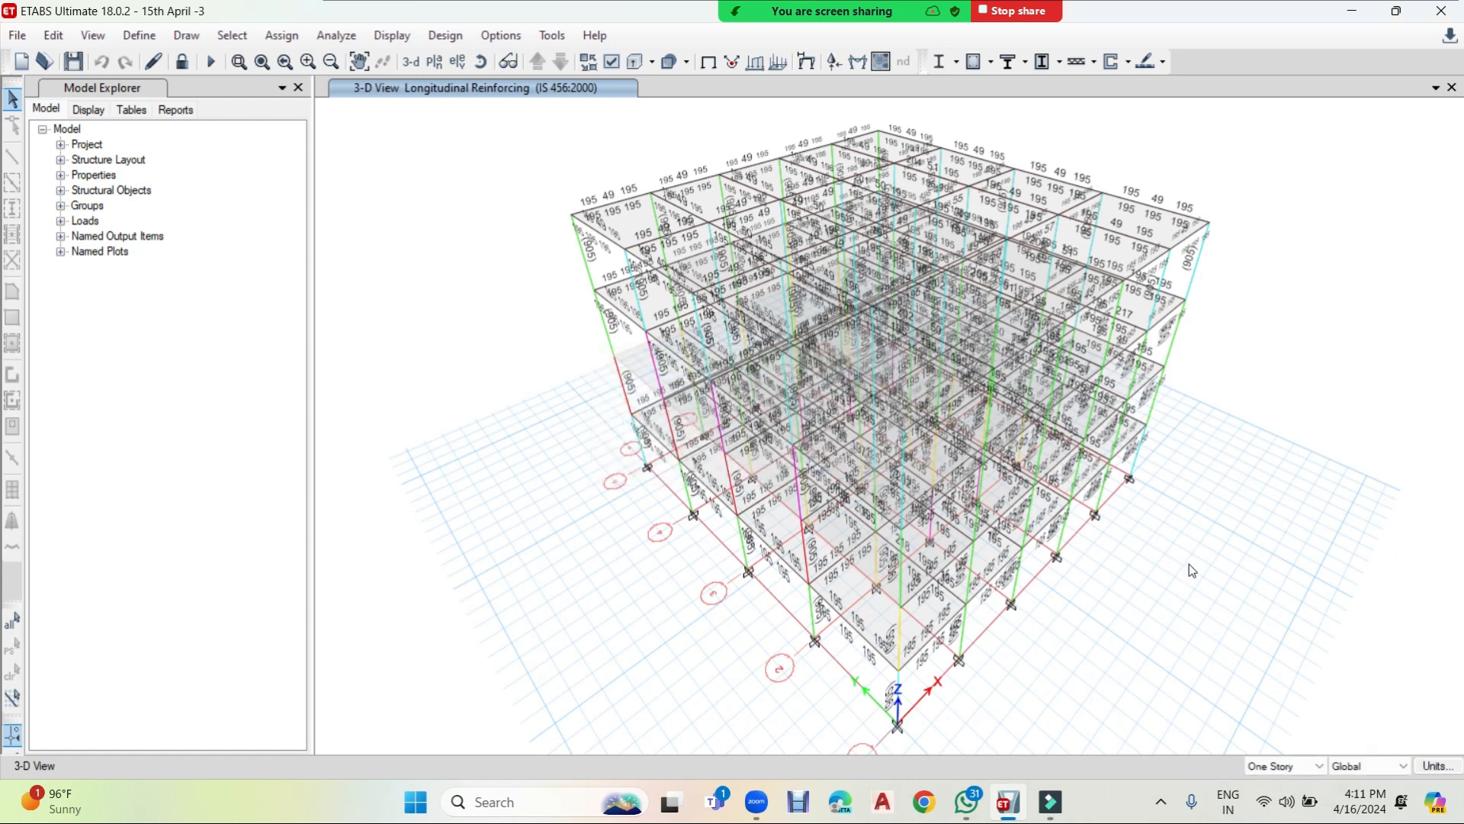
click(73, 61)
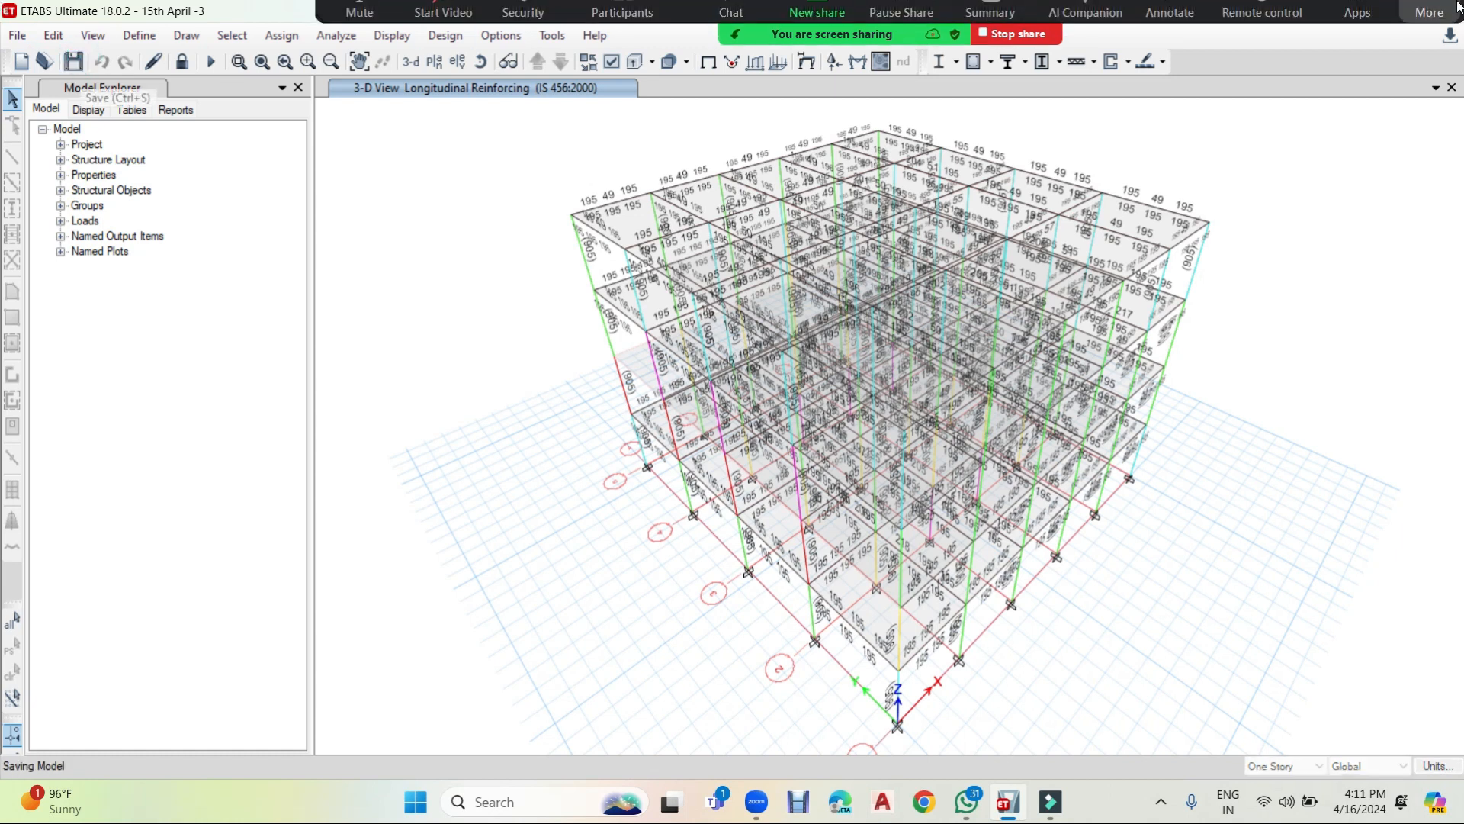
Switch to CSiDetail and start a new detailing project from the ETABS model 15th April -3.EDB.
click(30, 59)
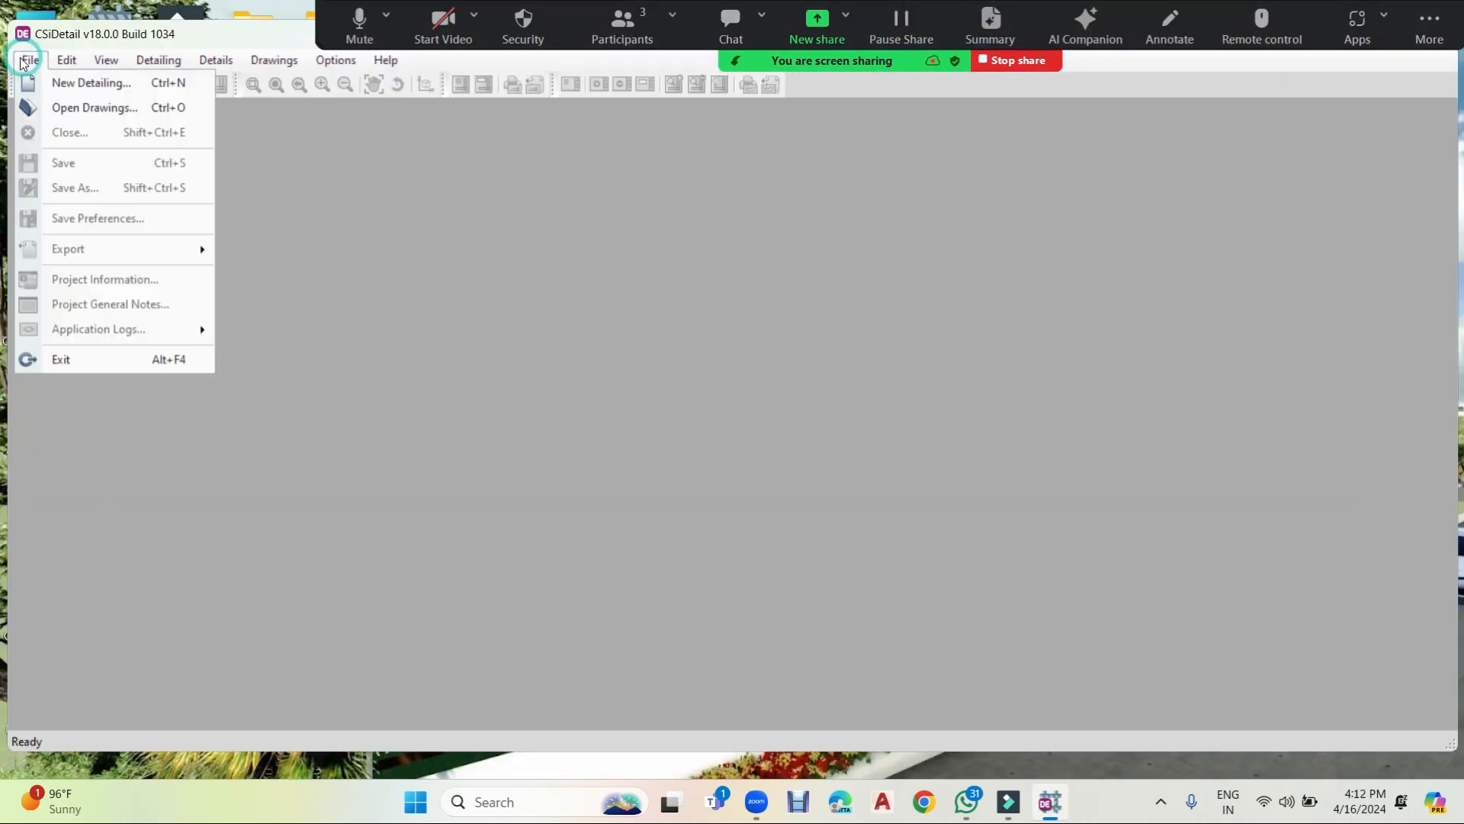
click(70, 84)
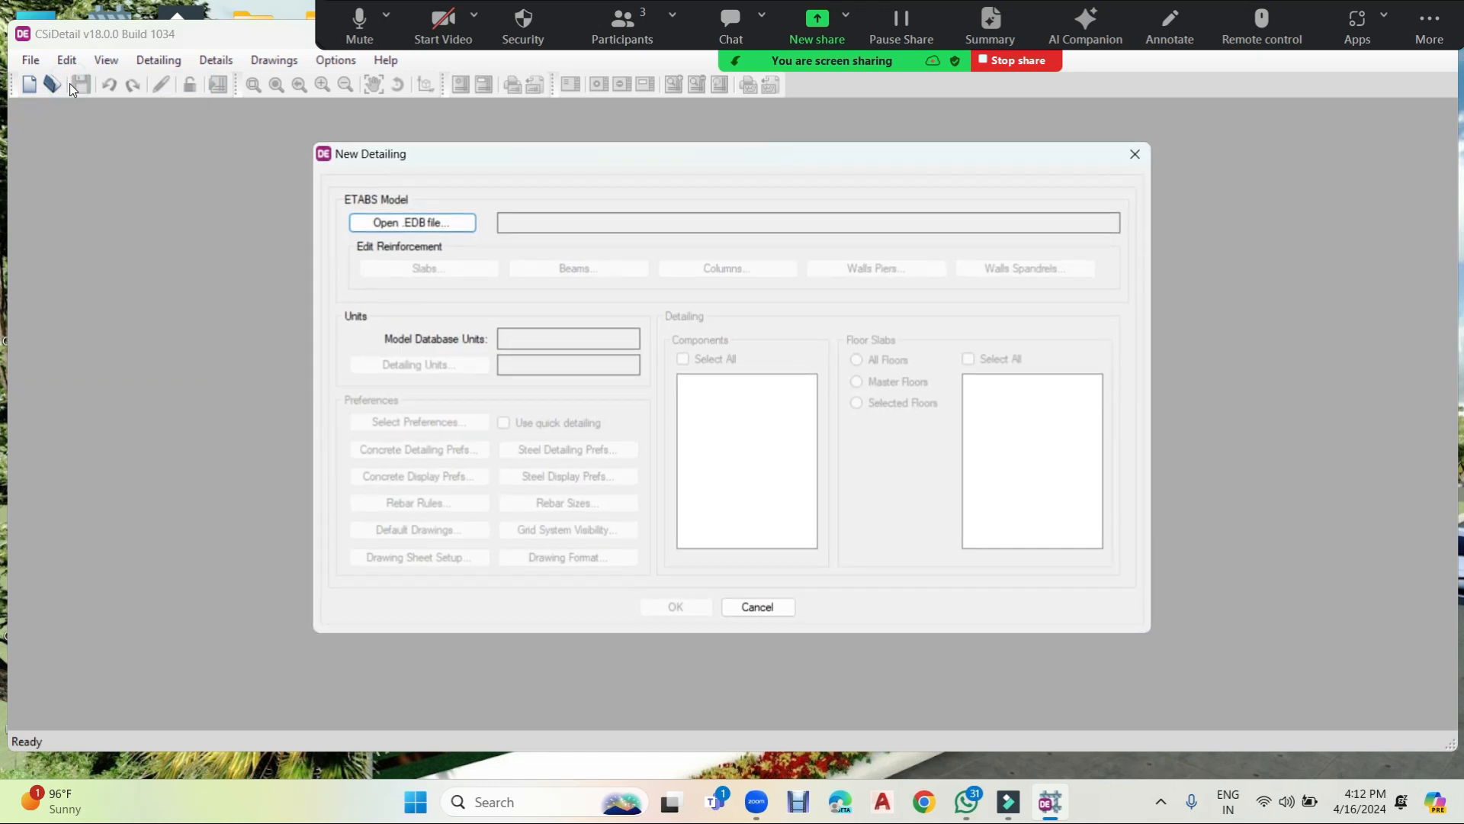
click(422, 222)
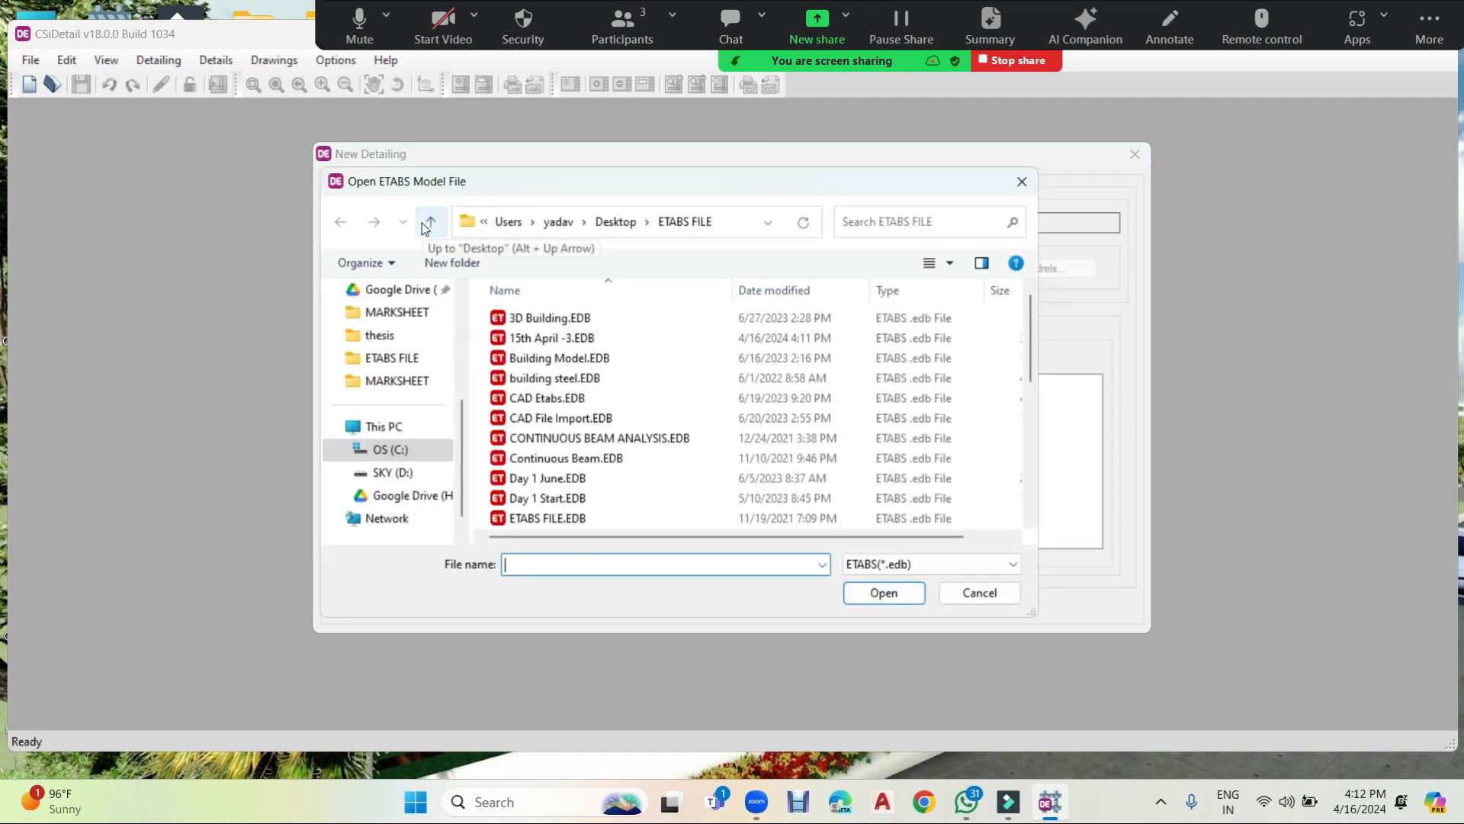
click(550, 339)
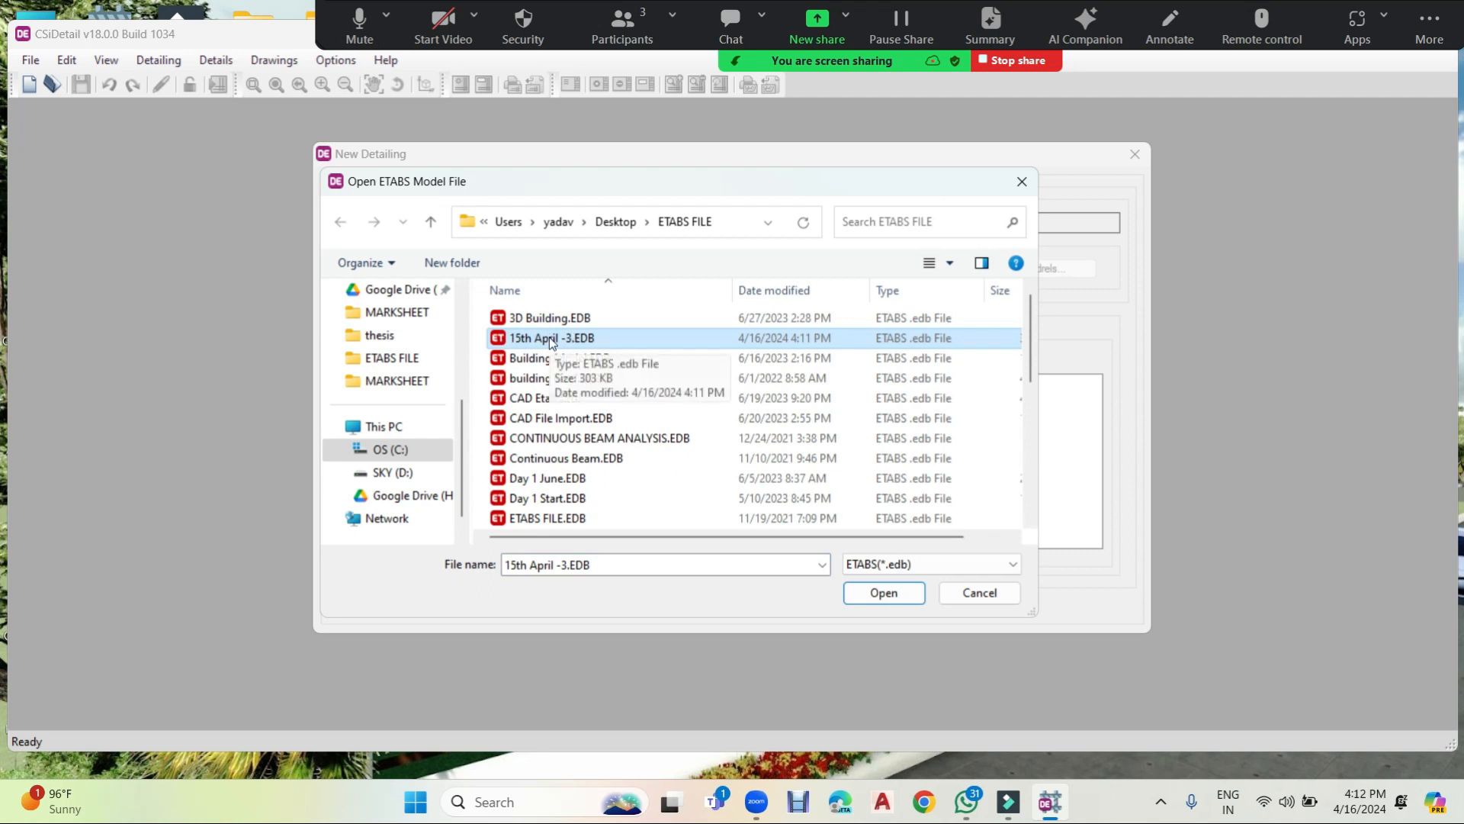
click(885, 593)
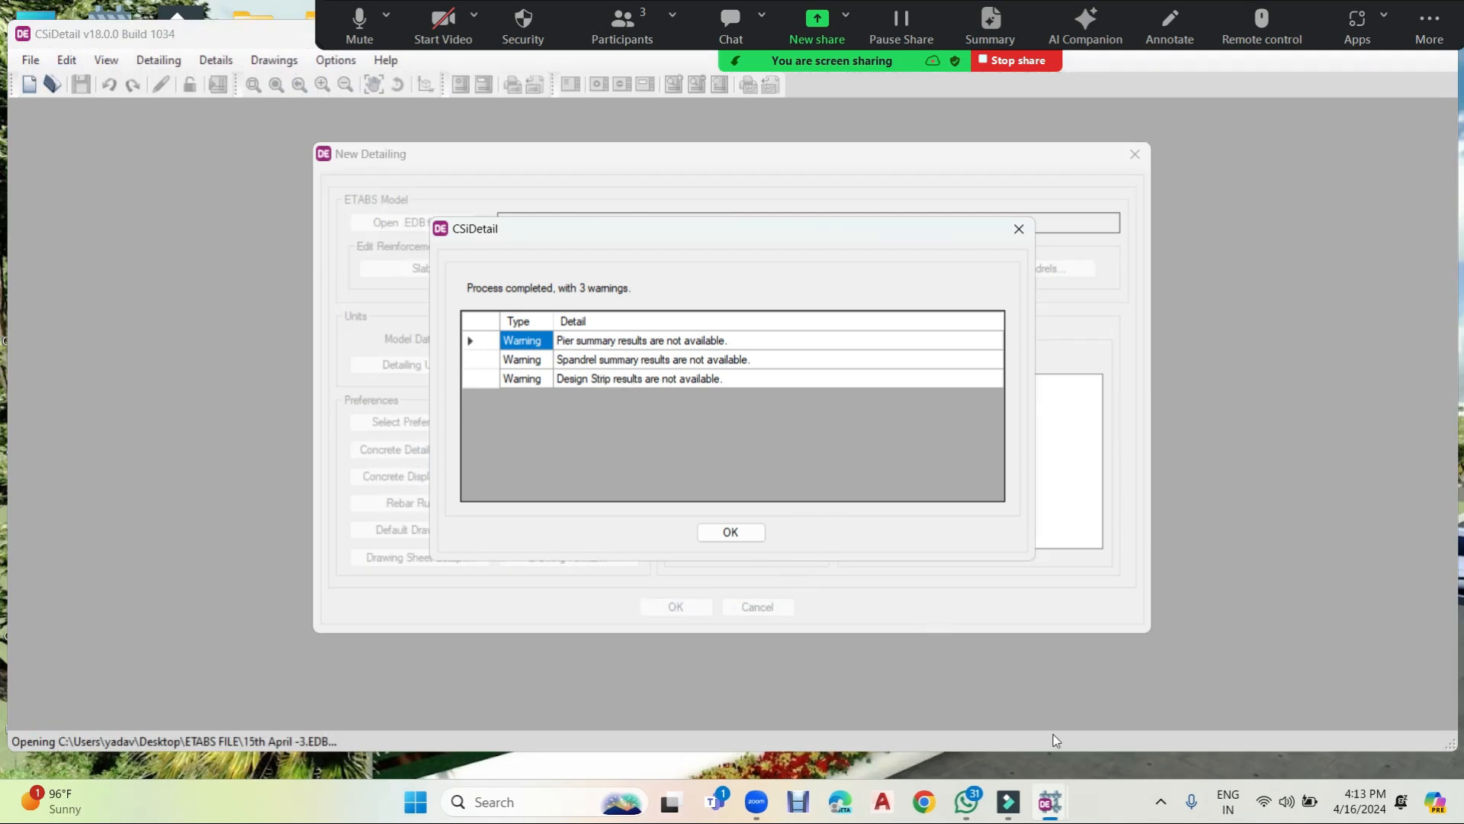
click(730, 532)
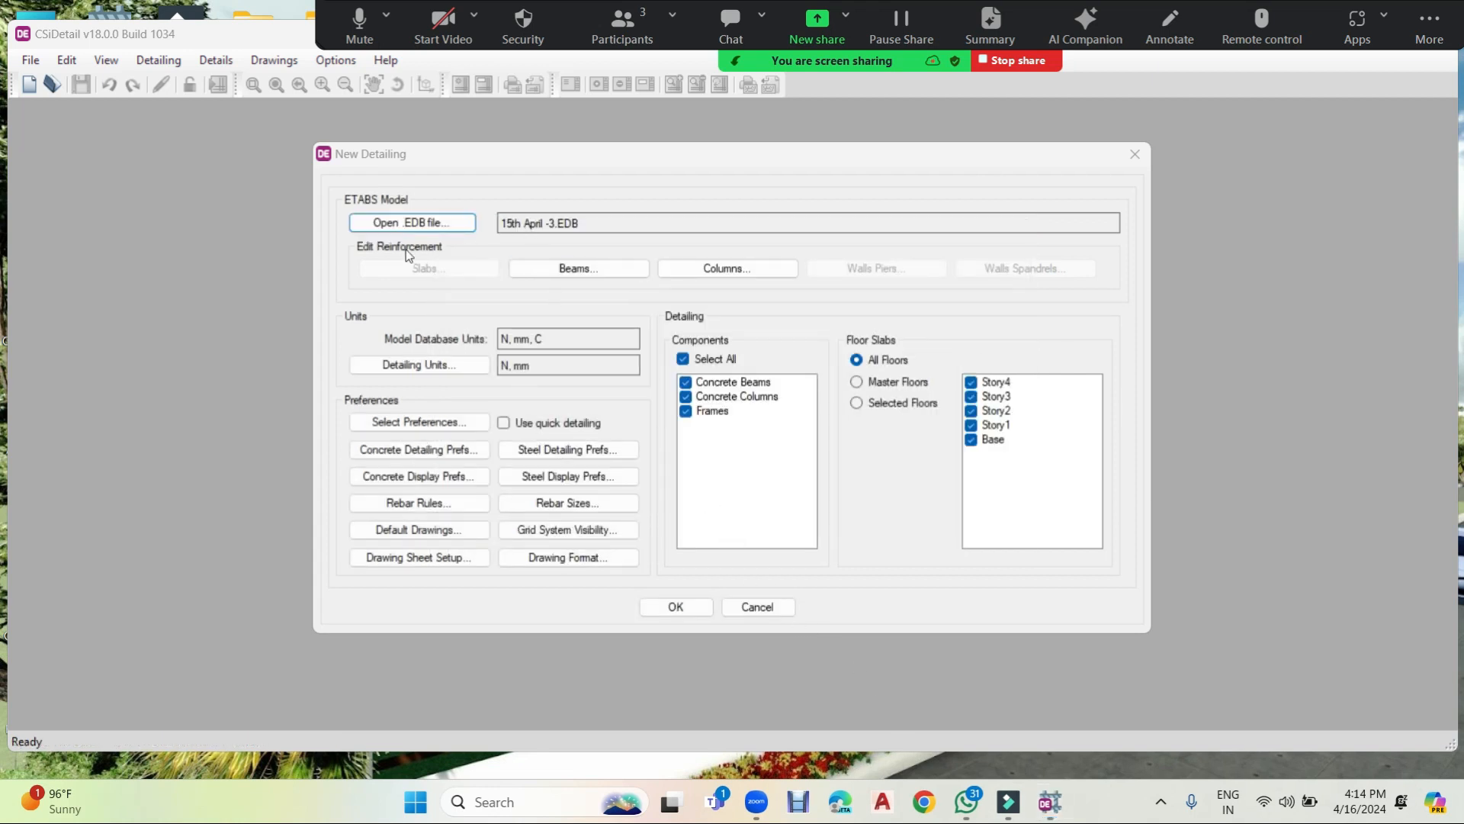
Review the full design reinforcement tables for the beams and the columns.
click(579, 269)
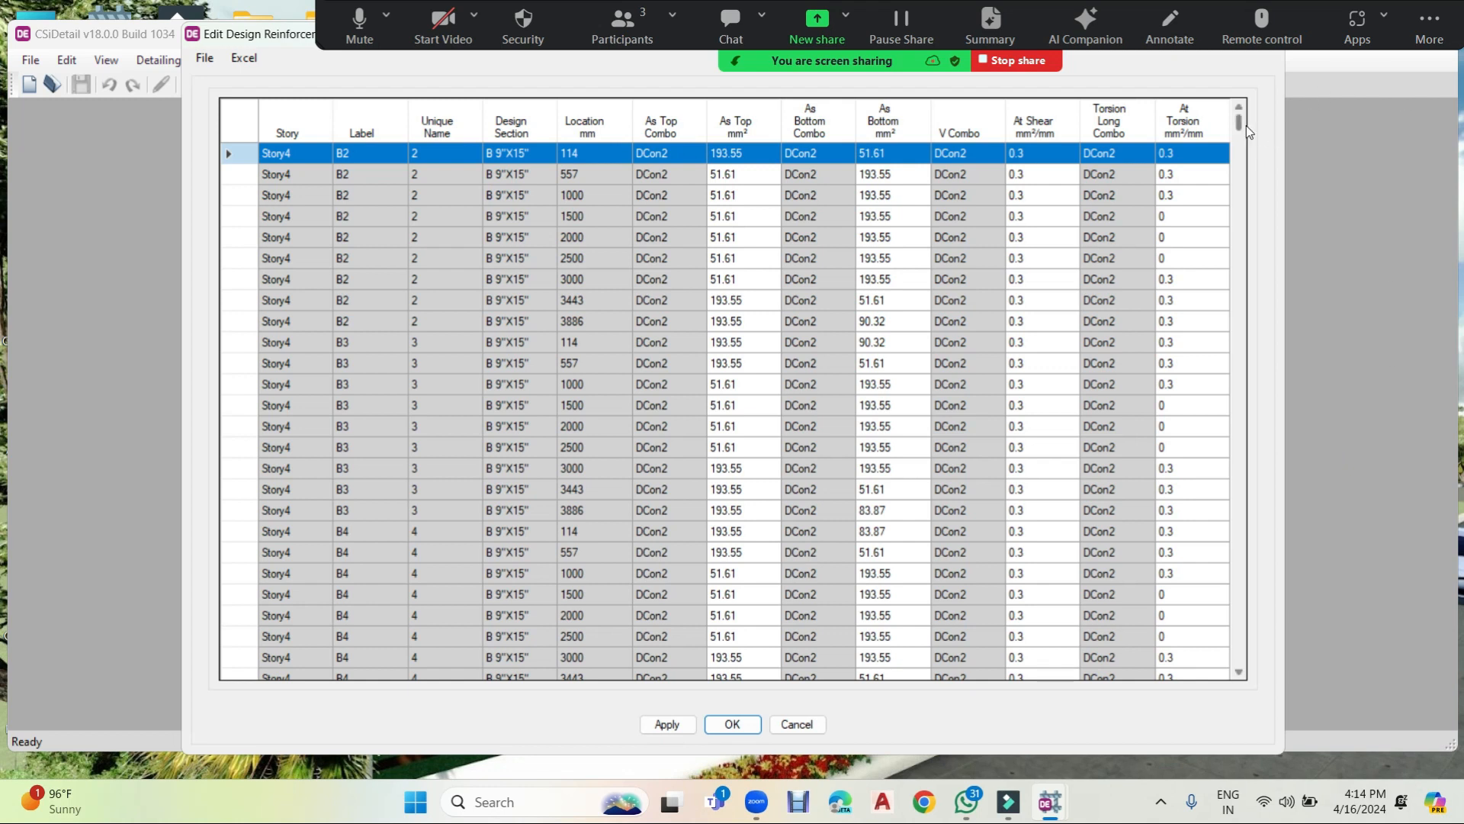
drag(1240, 126, 1216, 680)
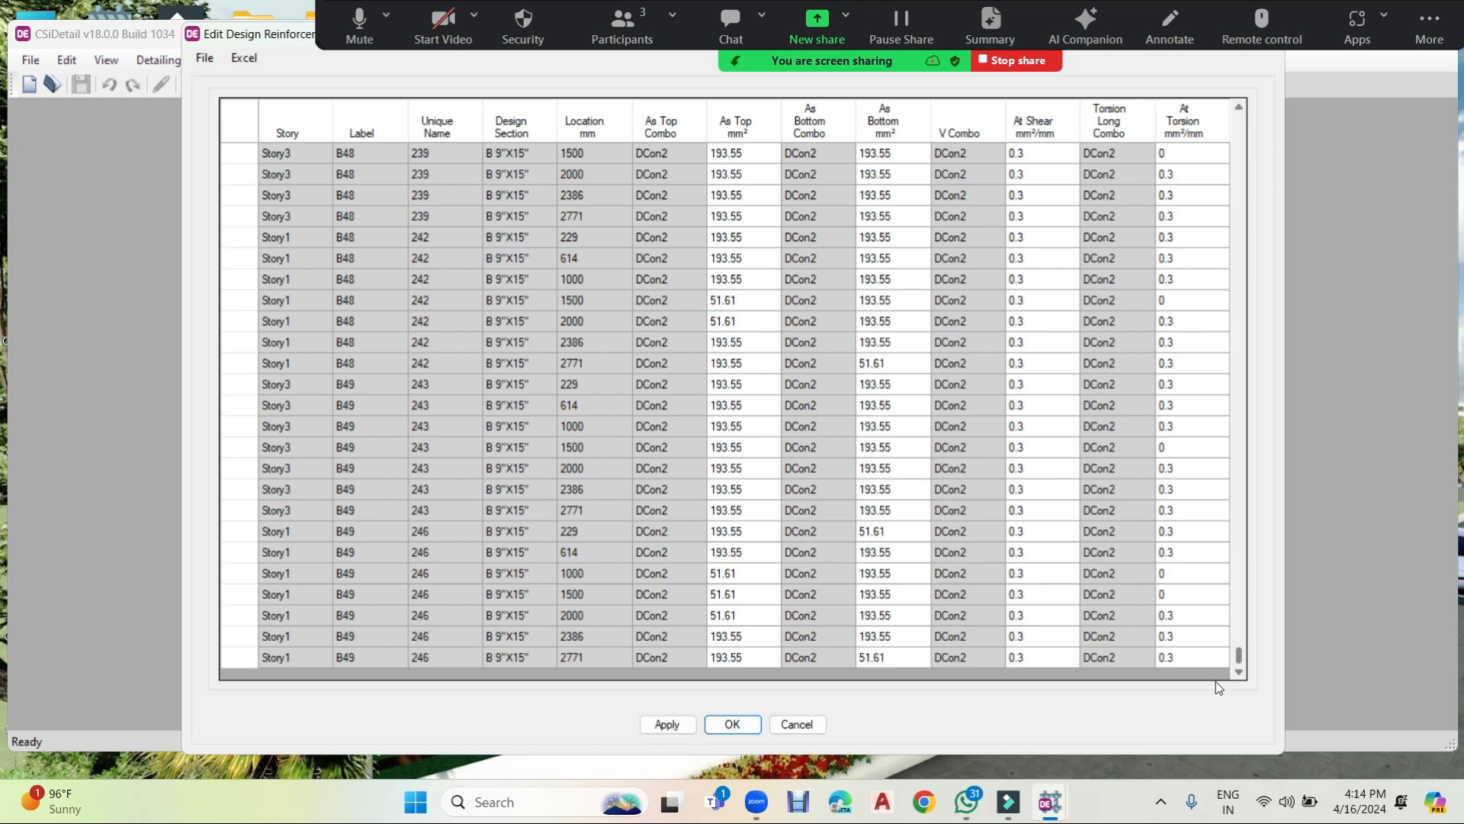
click(741, 725)
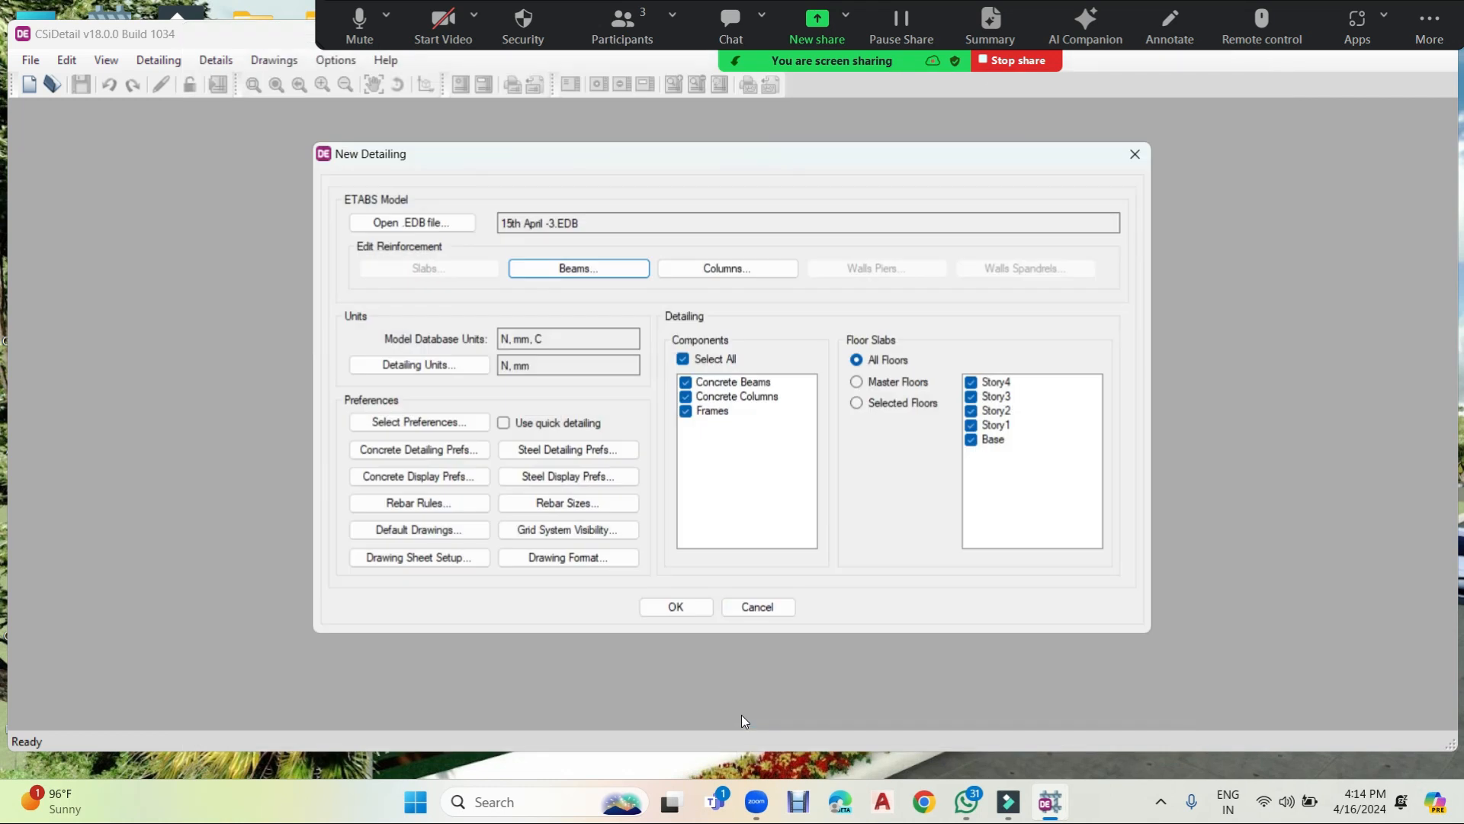
click(703, 264)
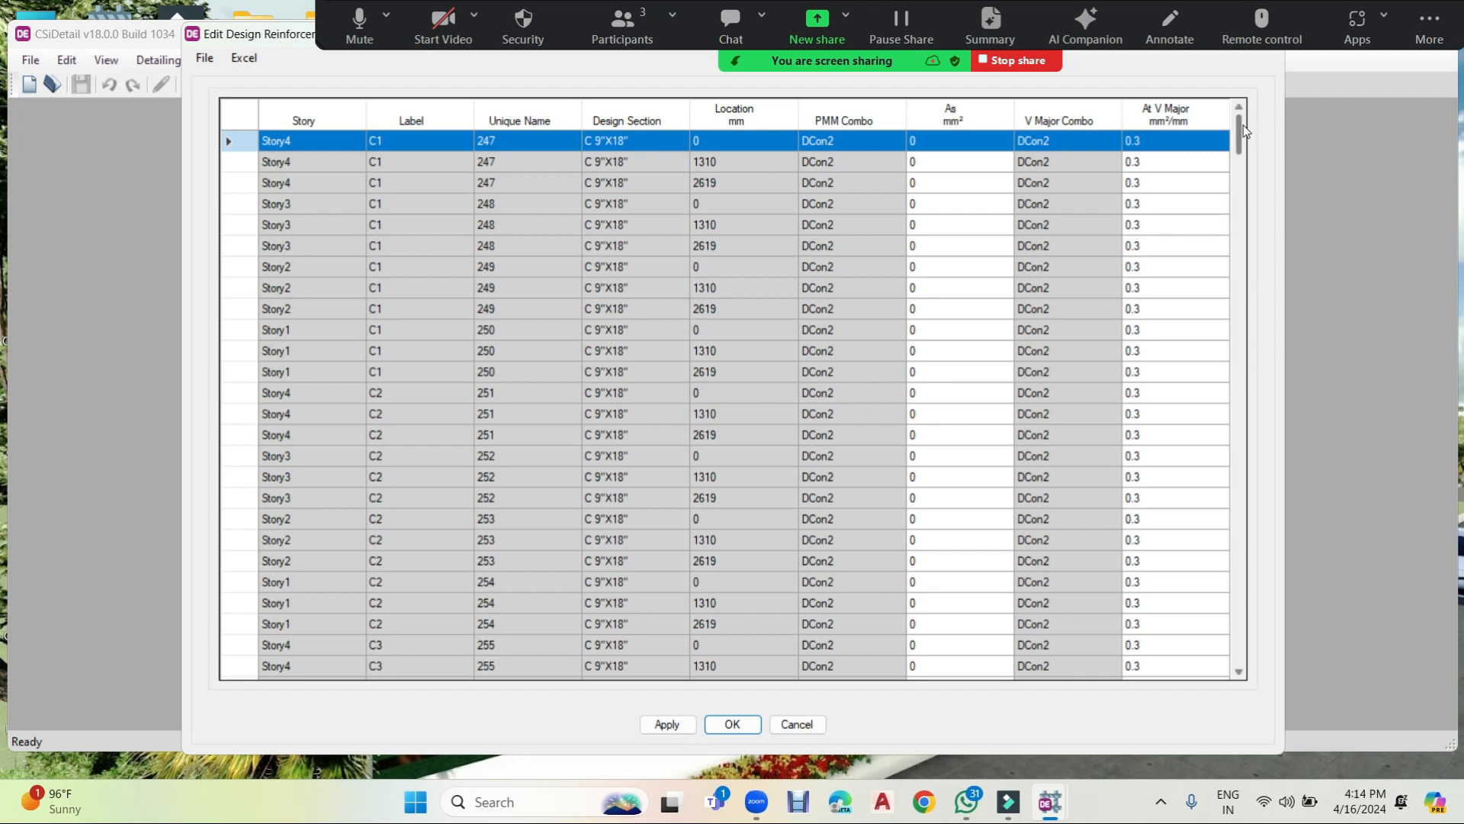
drag(1244, 131, 1242, 656)
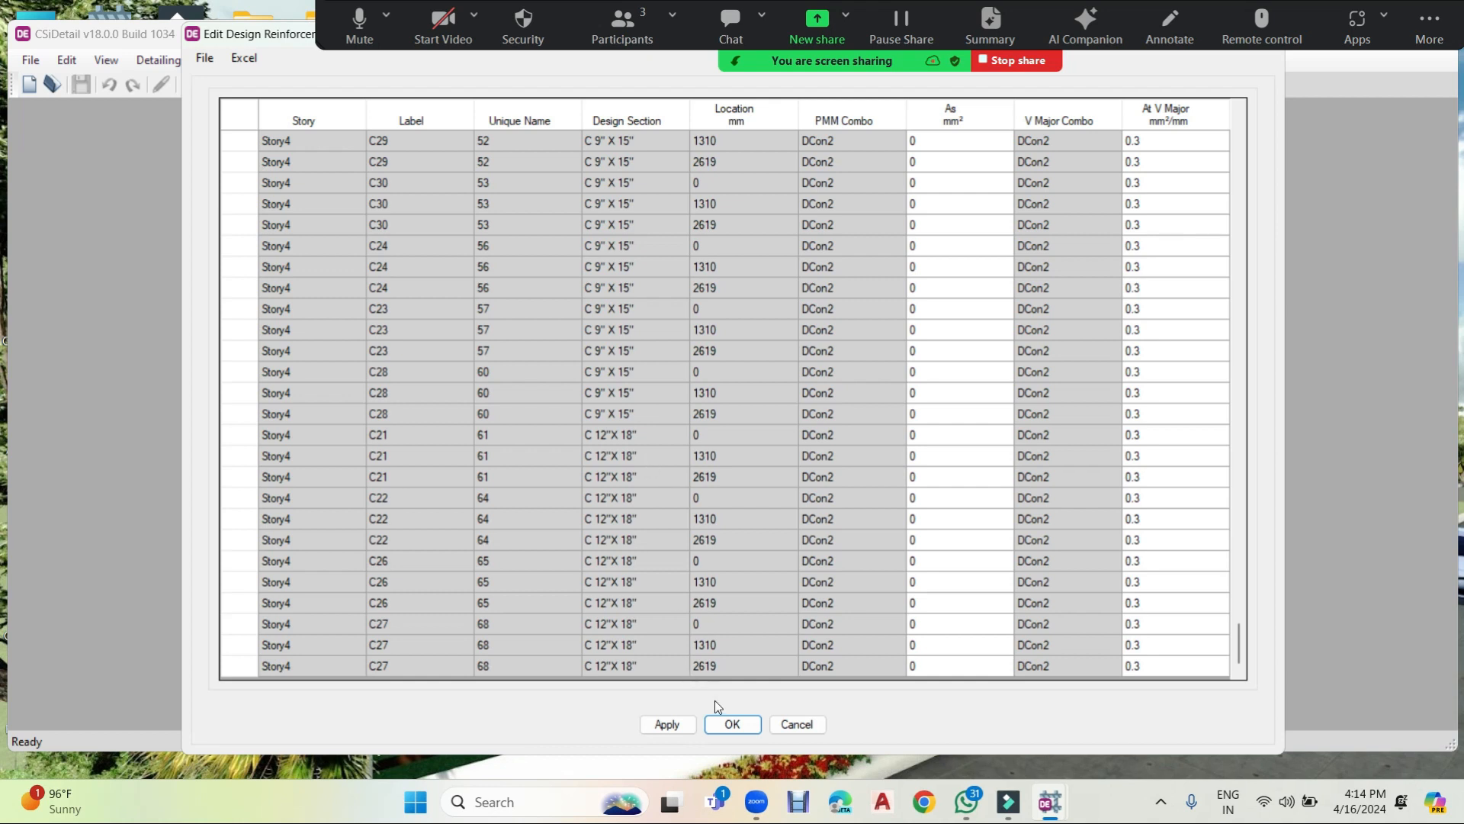
click(733, 724)
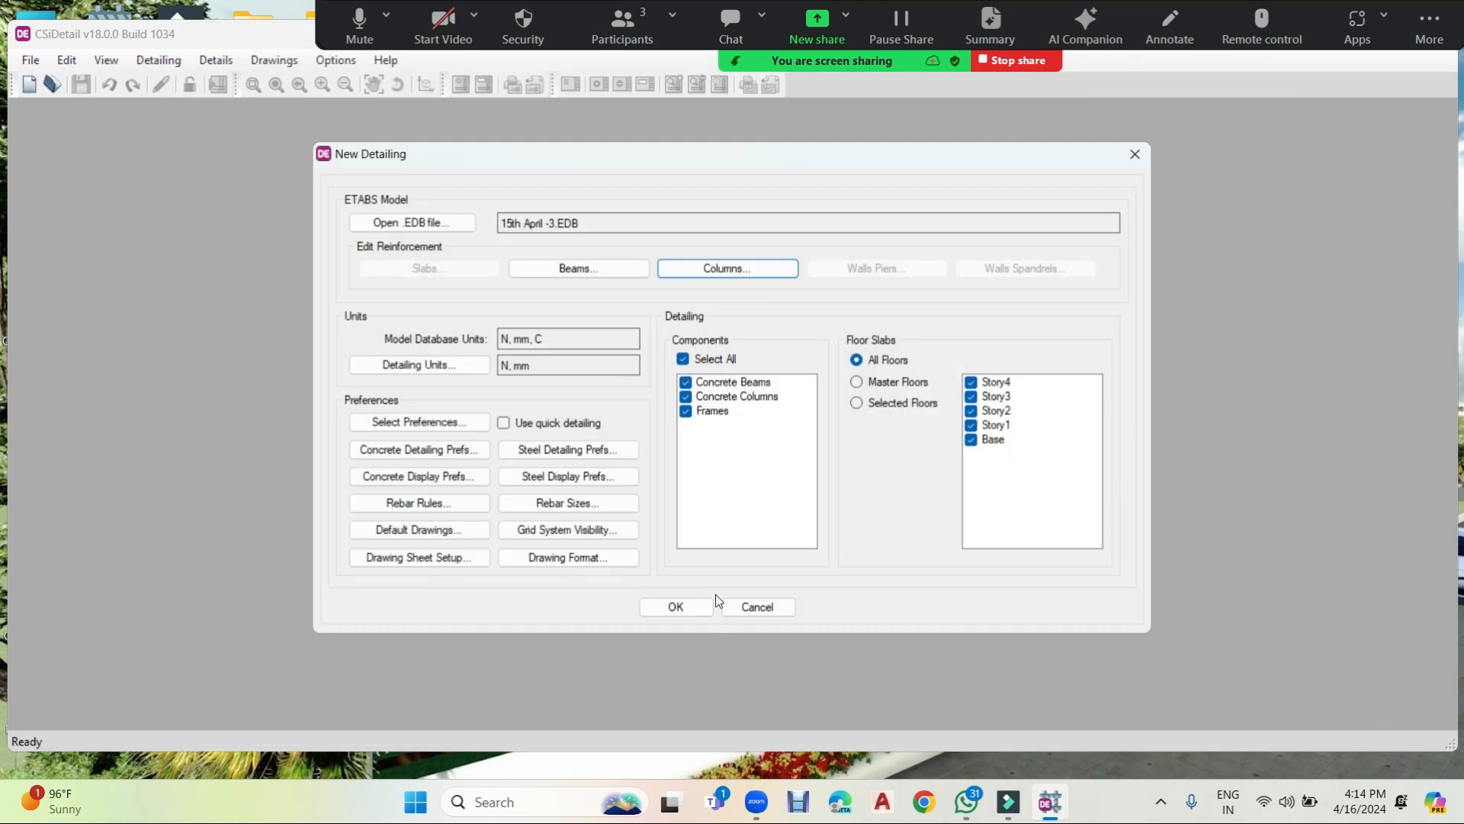
Set the rebar set to SI (25) in the detailing units, keeping the metric standard.
click(404, 366)
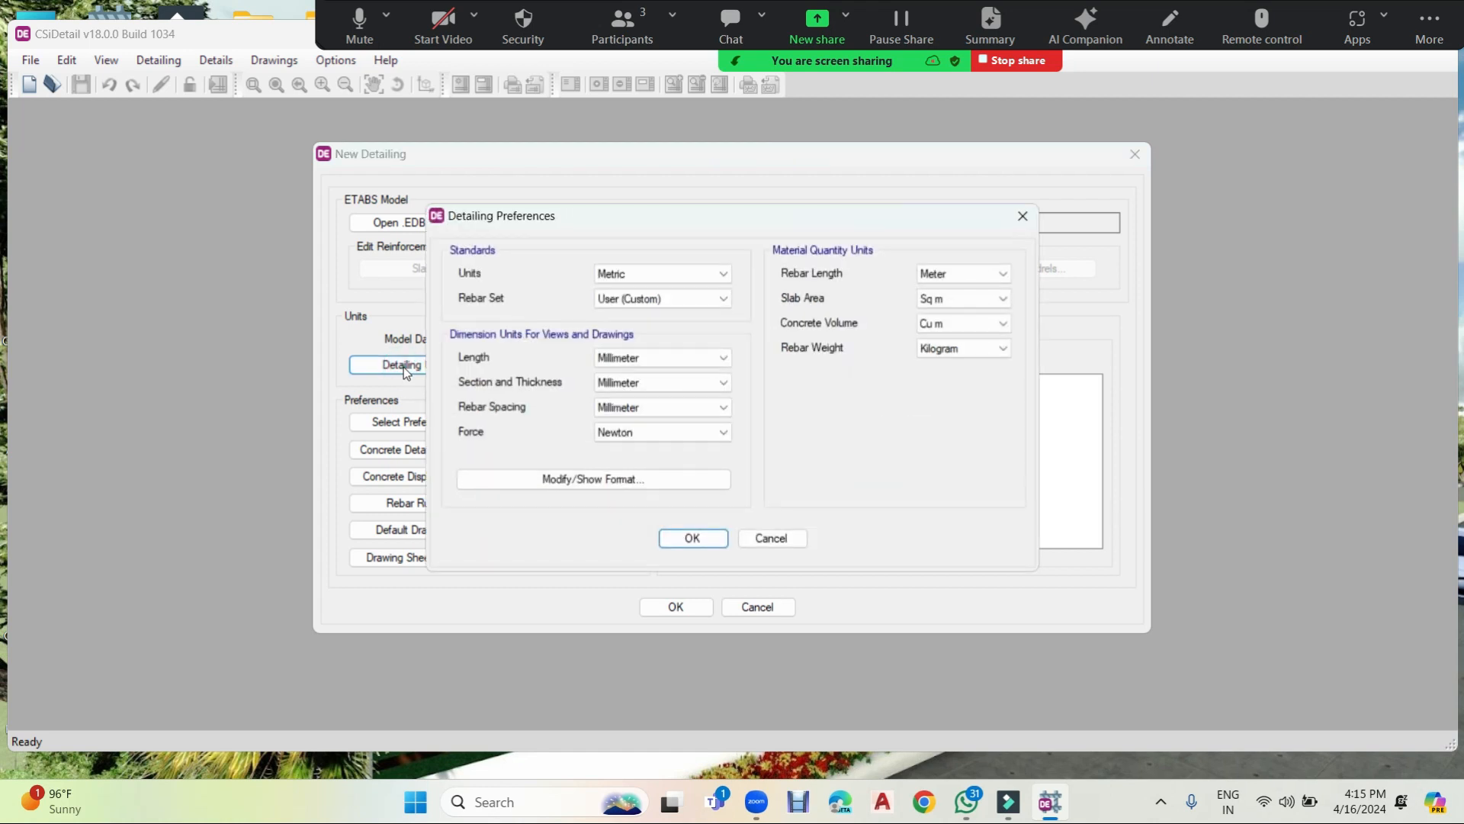
click(693, 283)
click(693, 281)
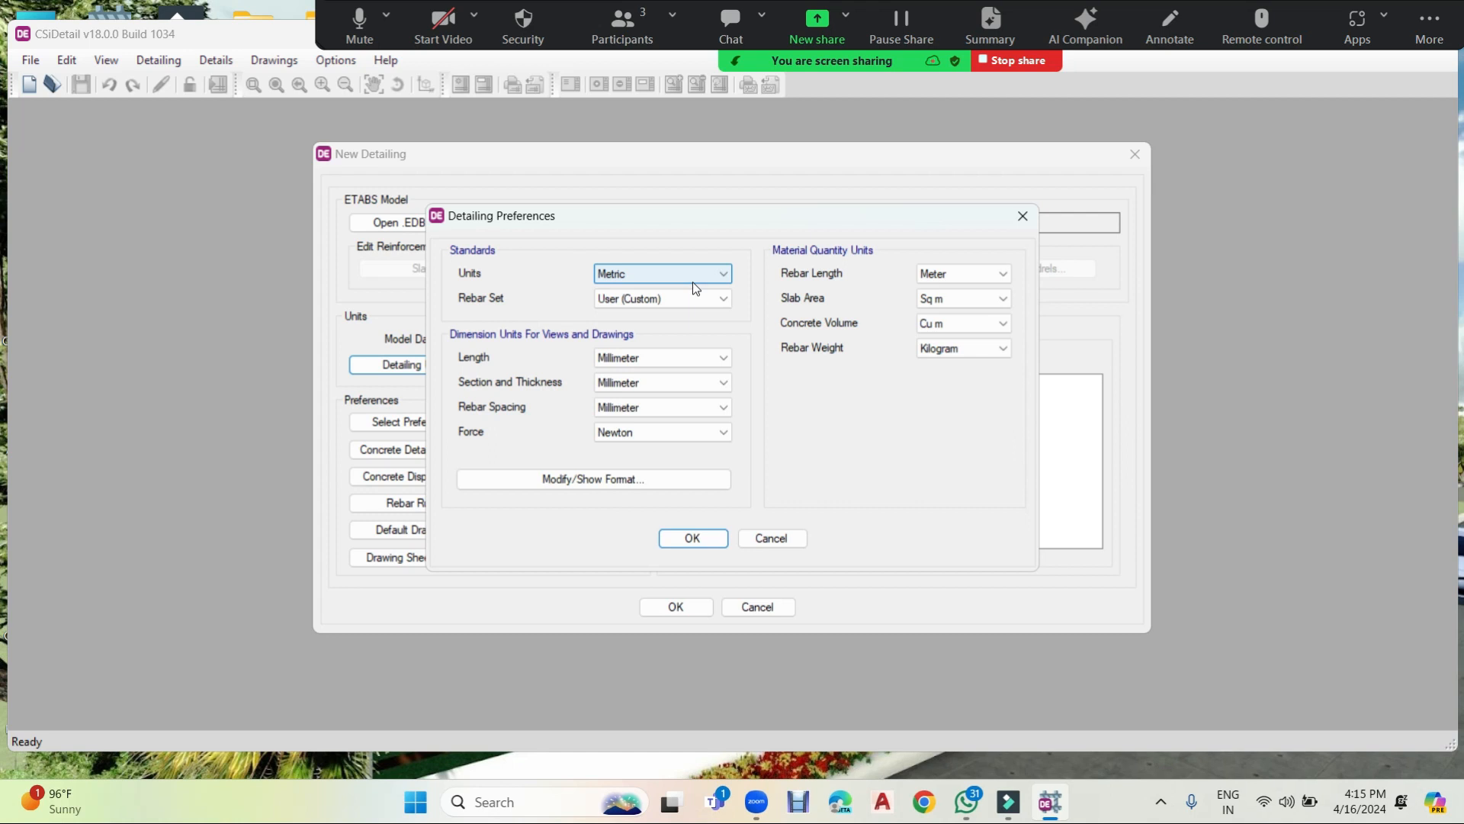
click(661, 299)
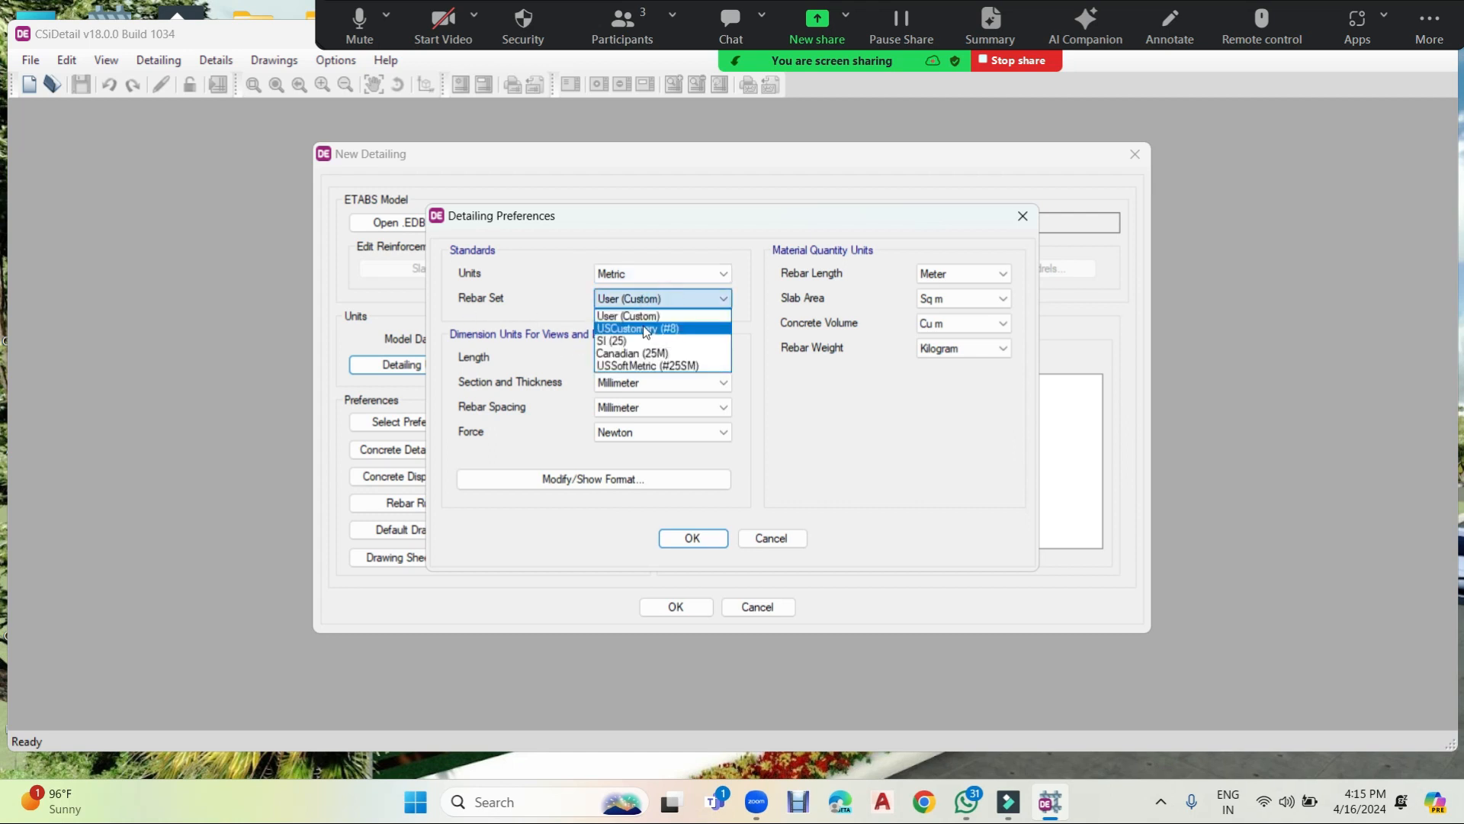
click(622, 343)
click(673, 299)
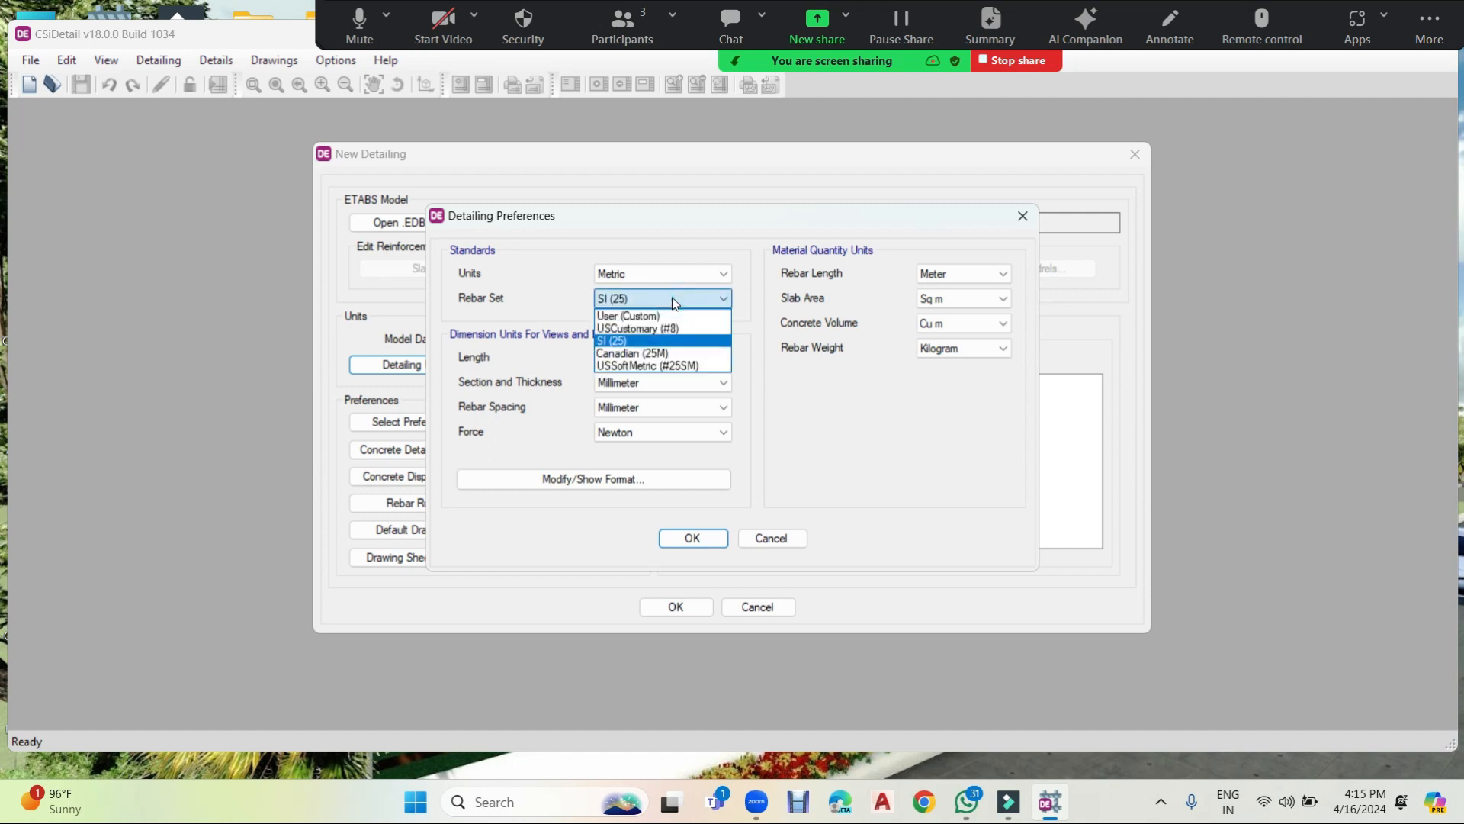
click(669, 347)
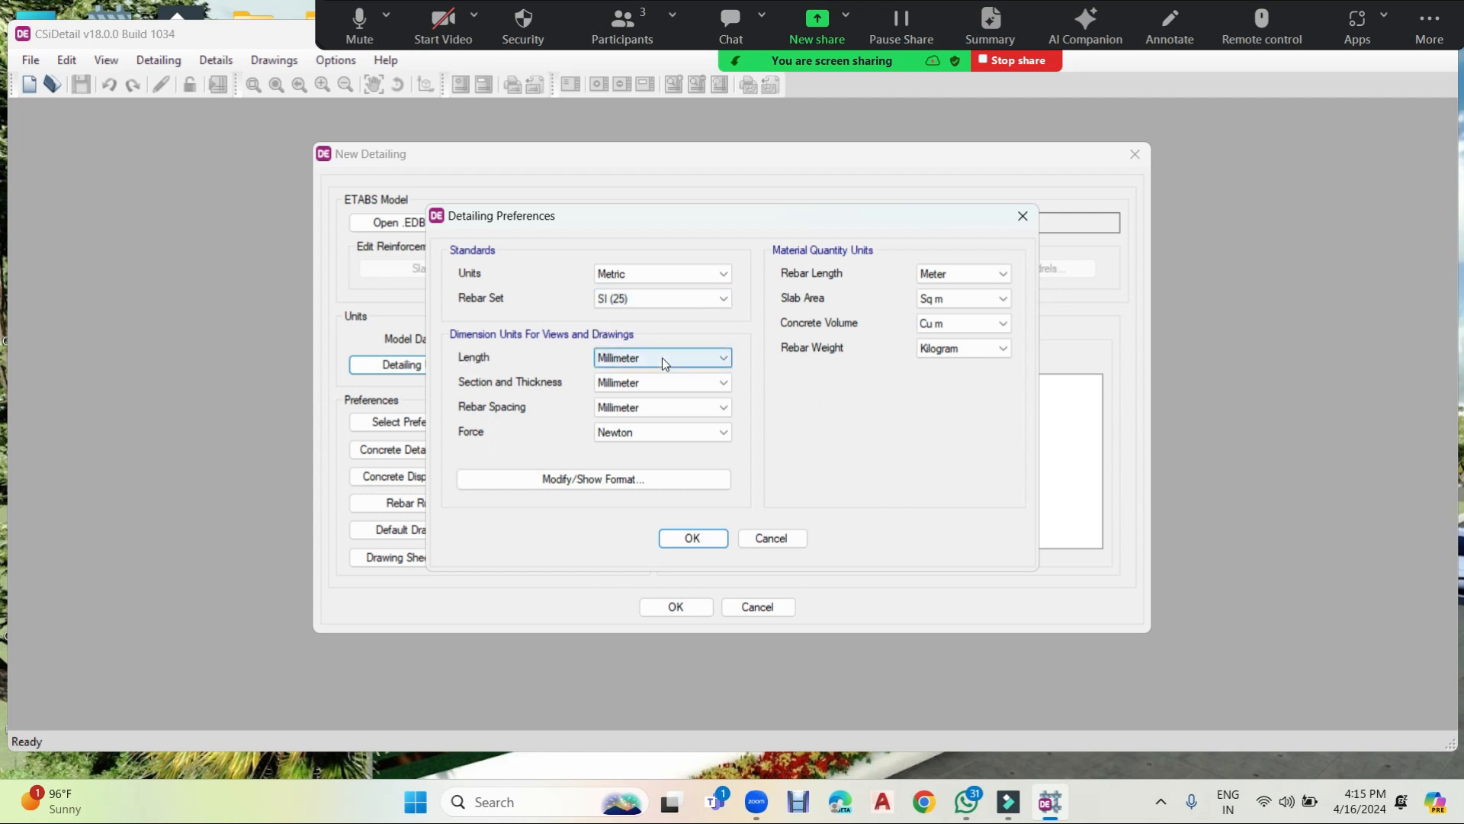
Check the unit options for length, rebar spacing, slab area and rebar weight.
click(662, 358)
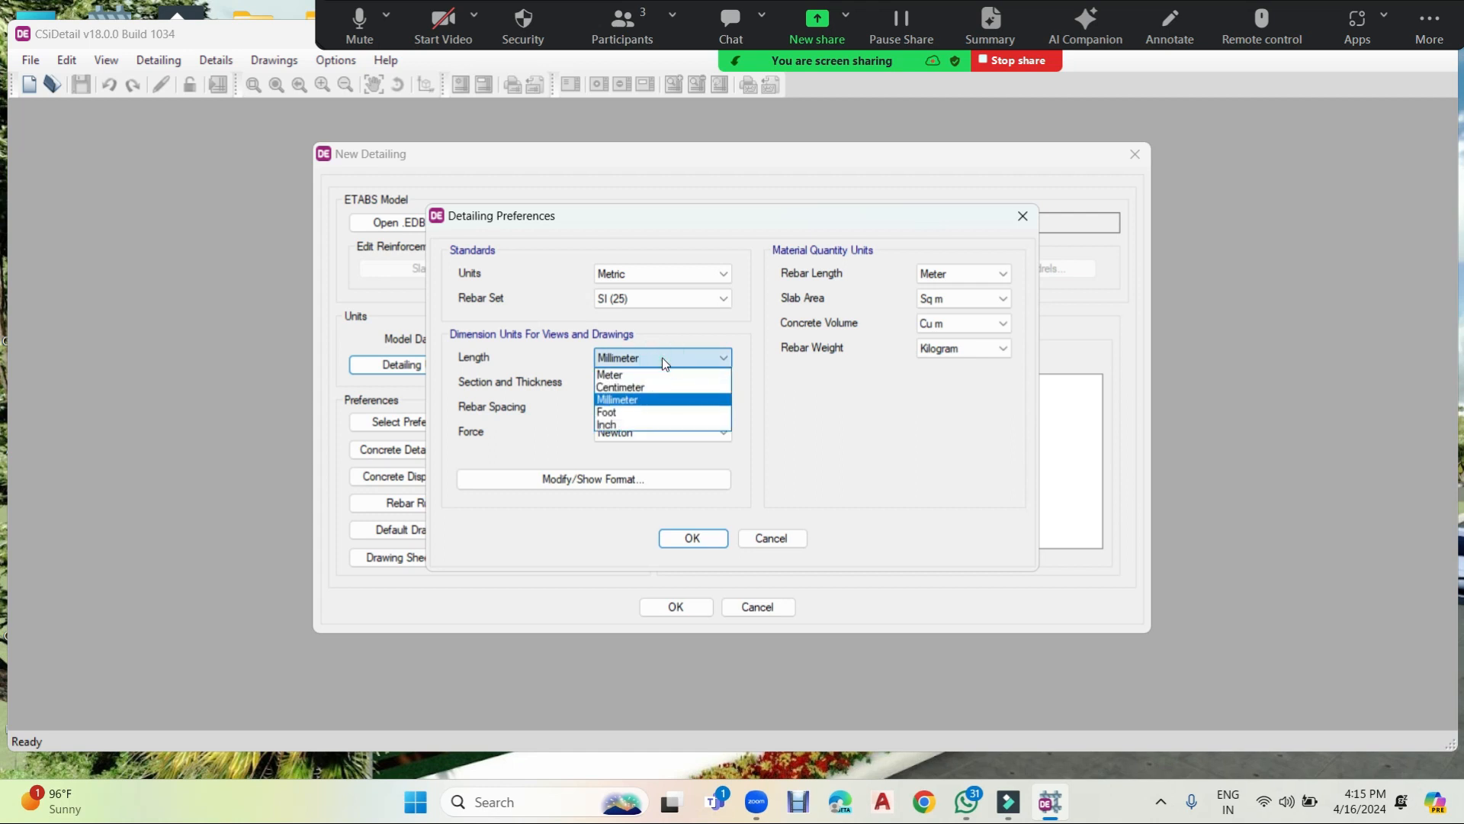
click(662, 357)
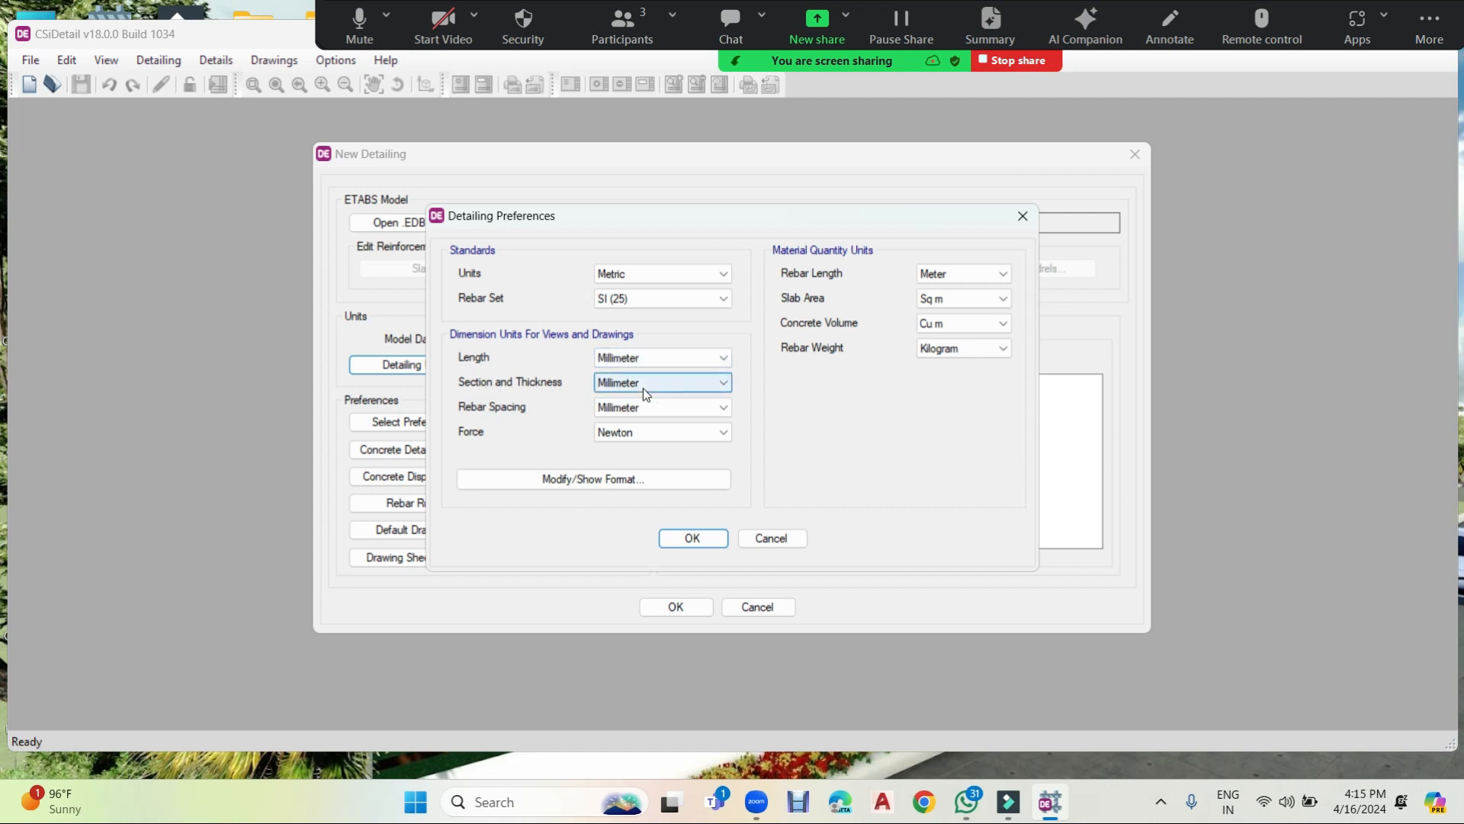
click(655, 406)
click(655, 406)
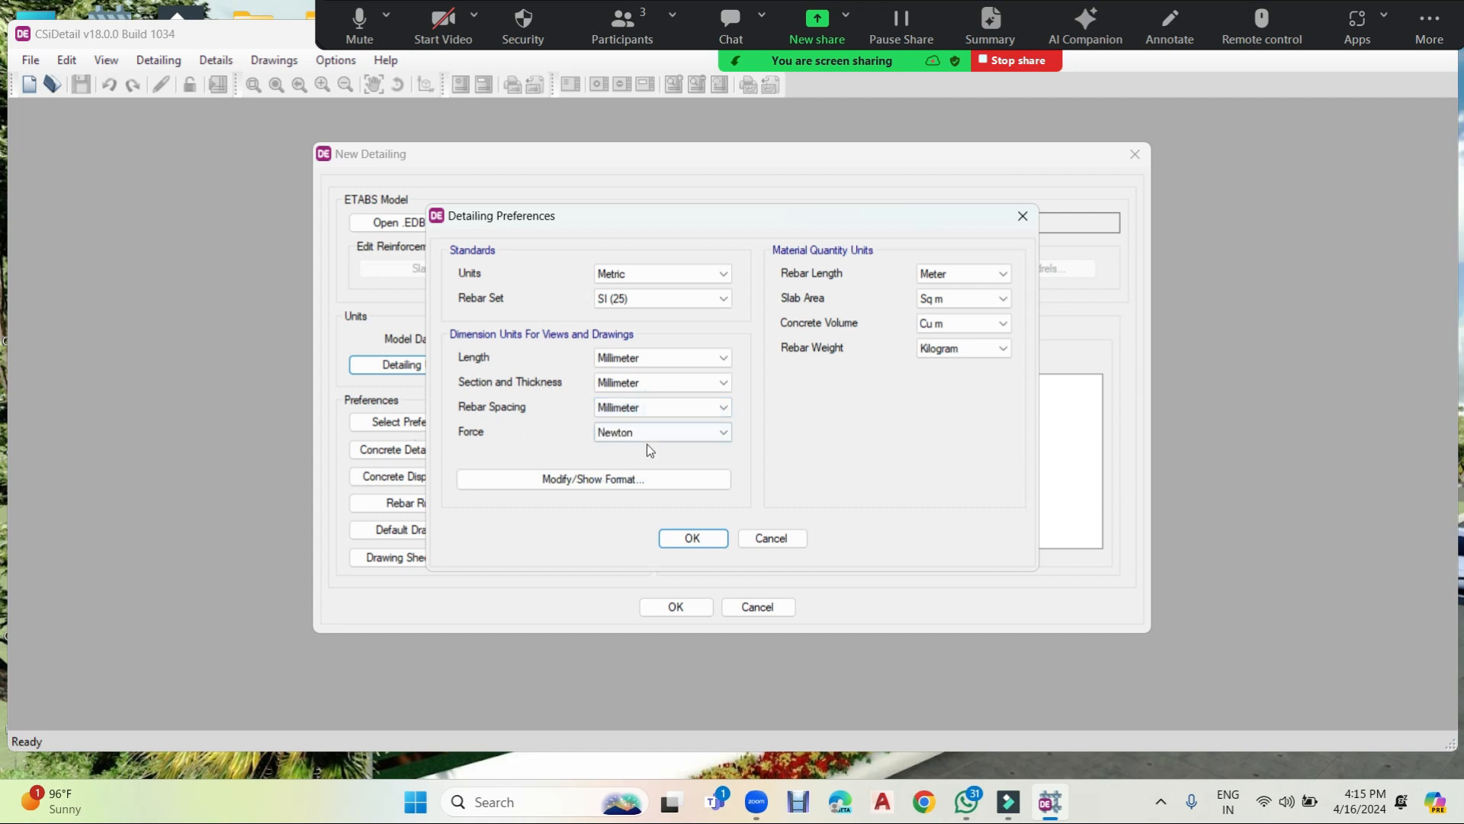
click(944, 302)
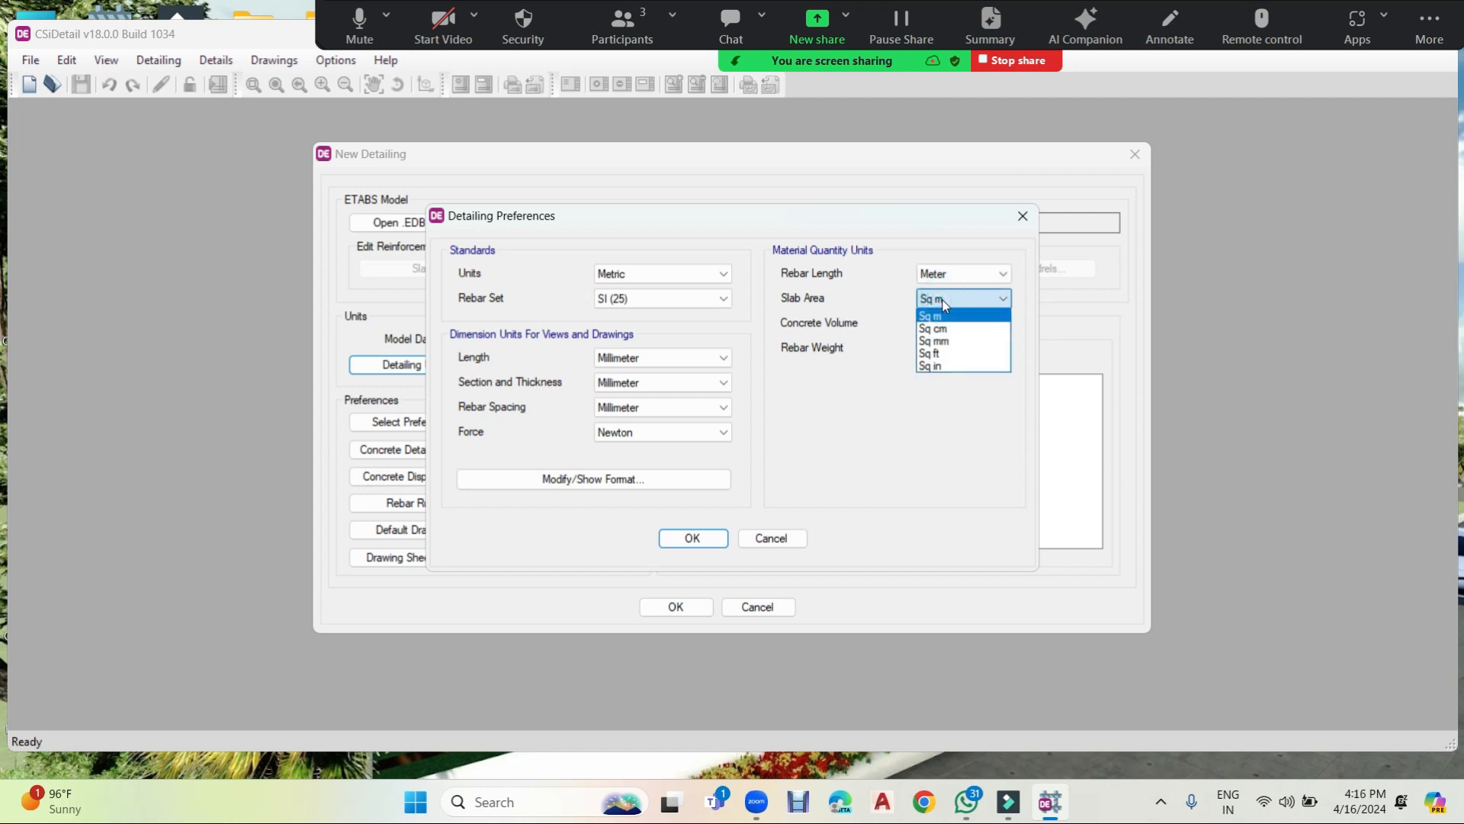
click(945, 303)
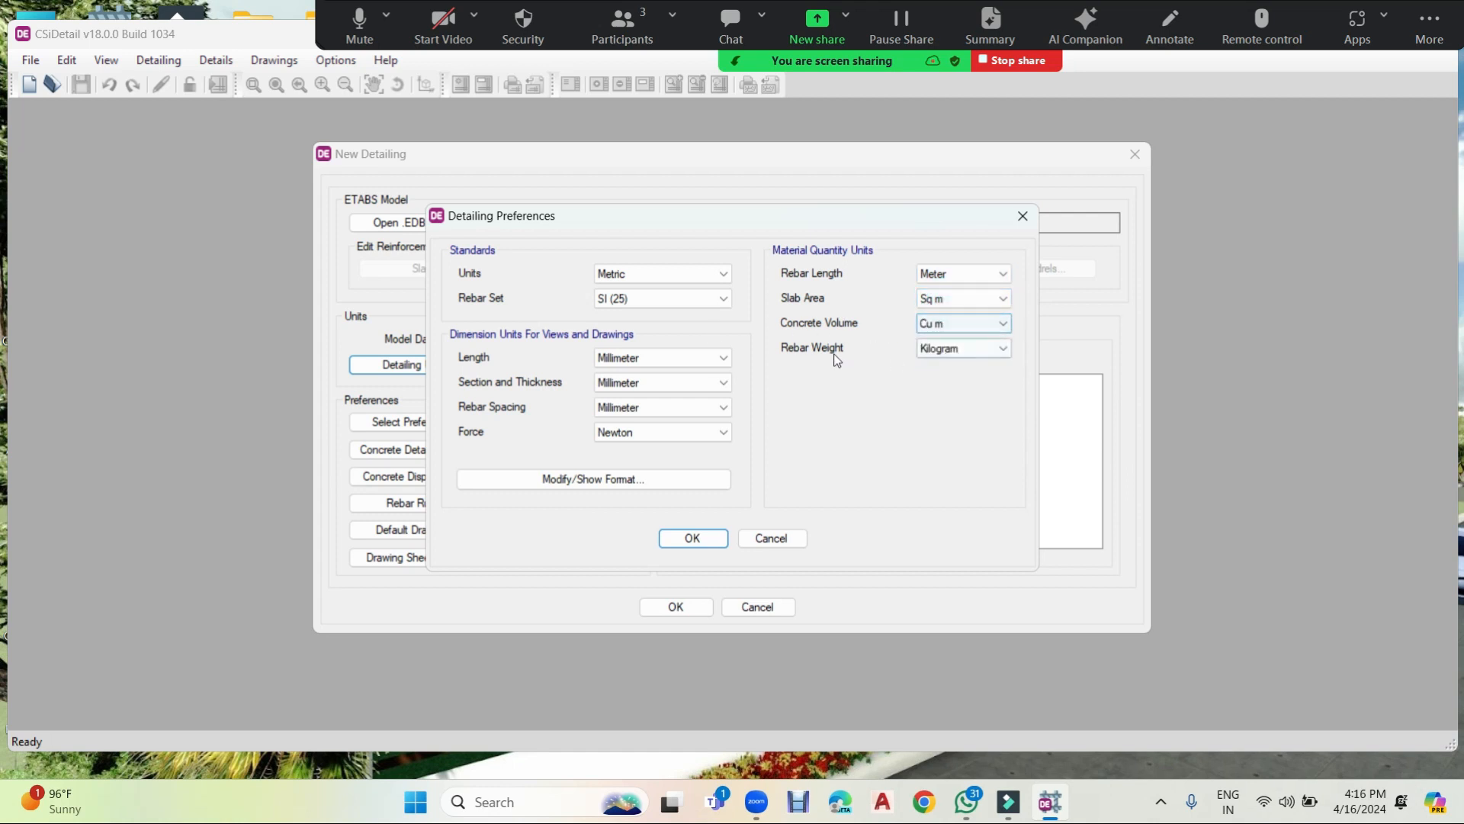
click(960, 349)
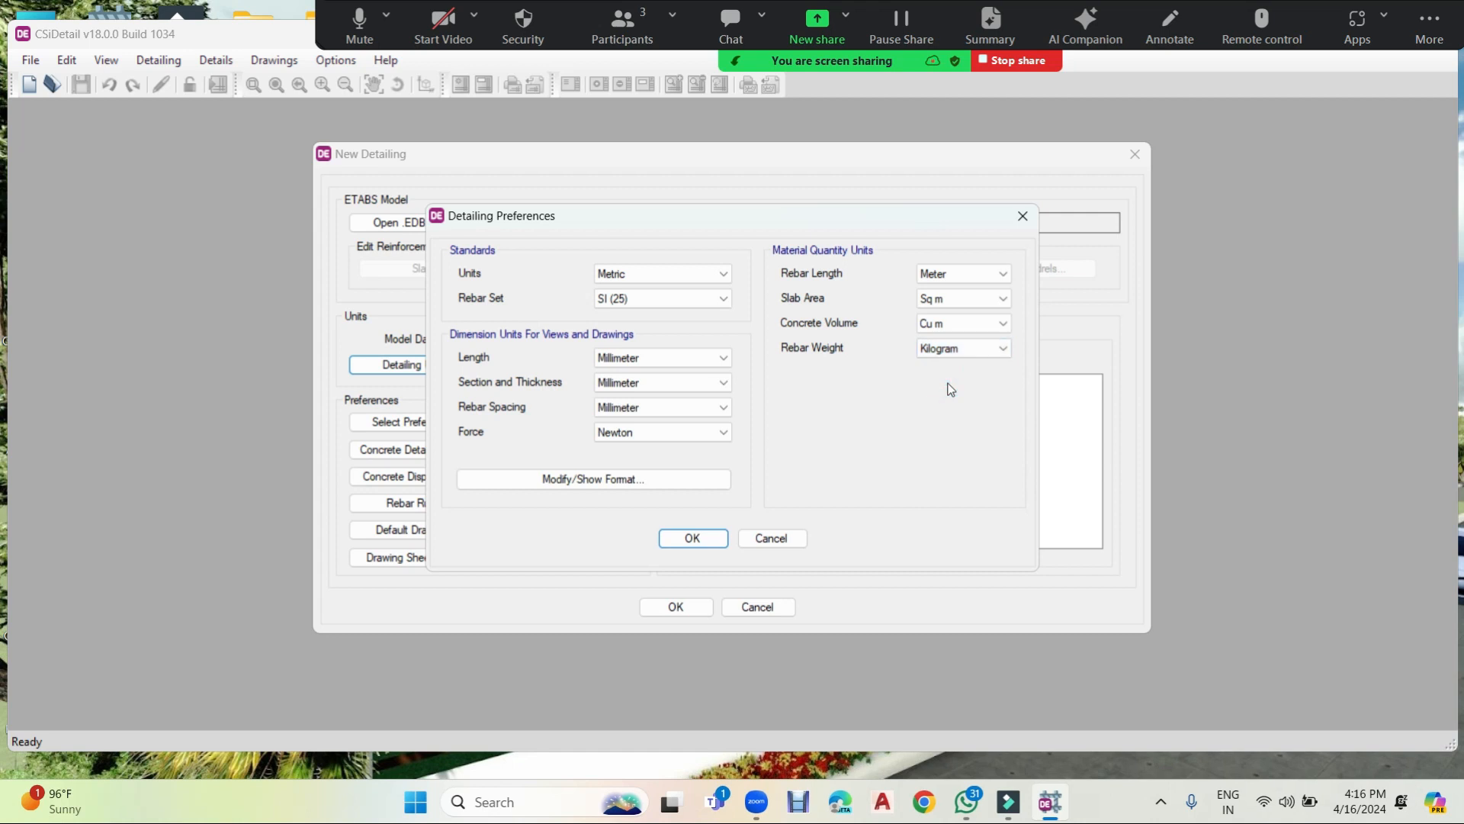
Keep the SI dimension format with bar spacing rounded down to 25 mm, and accept the detailing units.
click(567, 482)
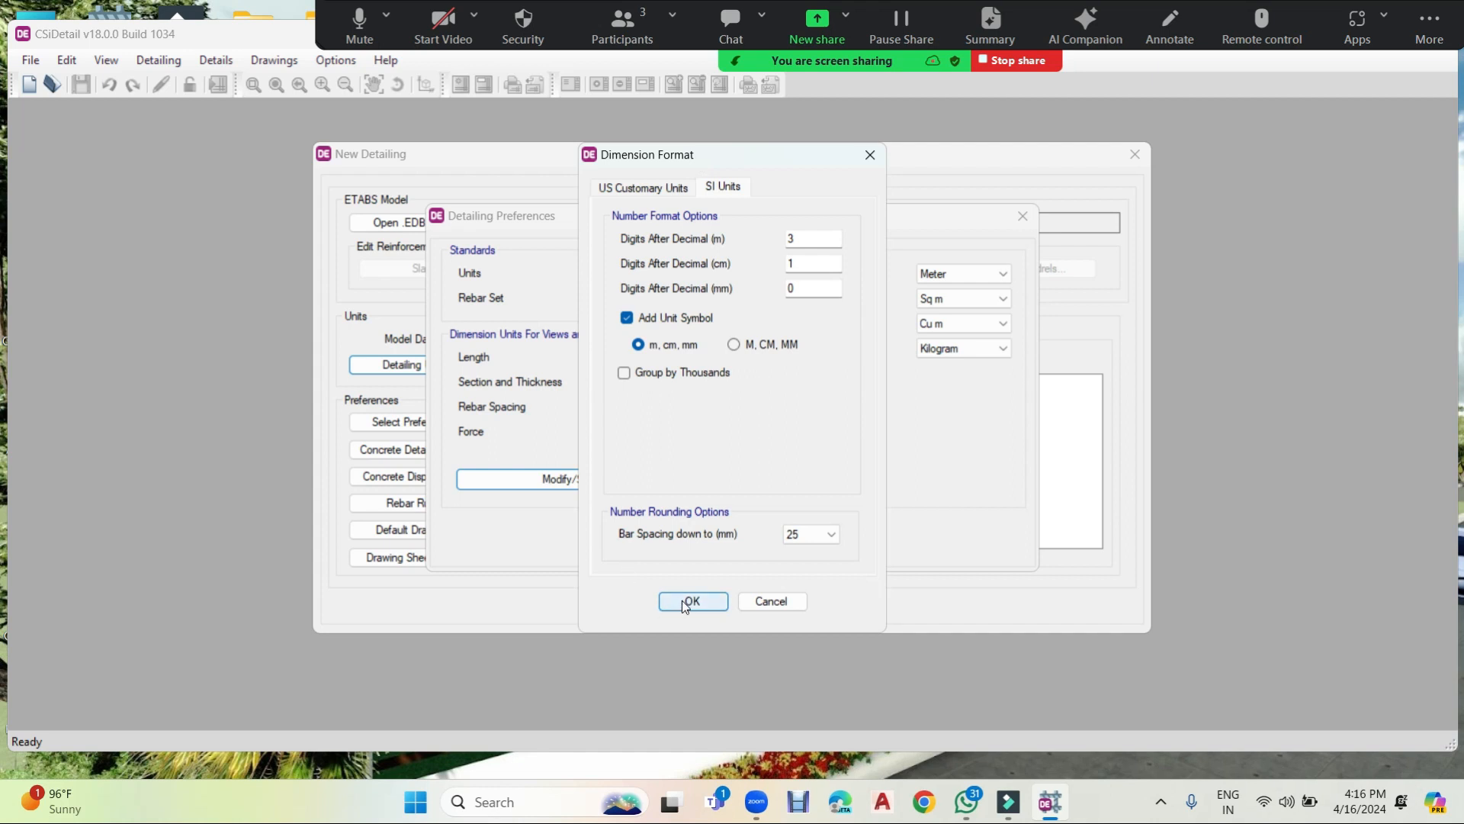
click(837, 540)
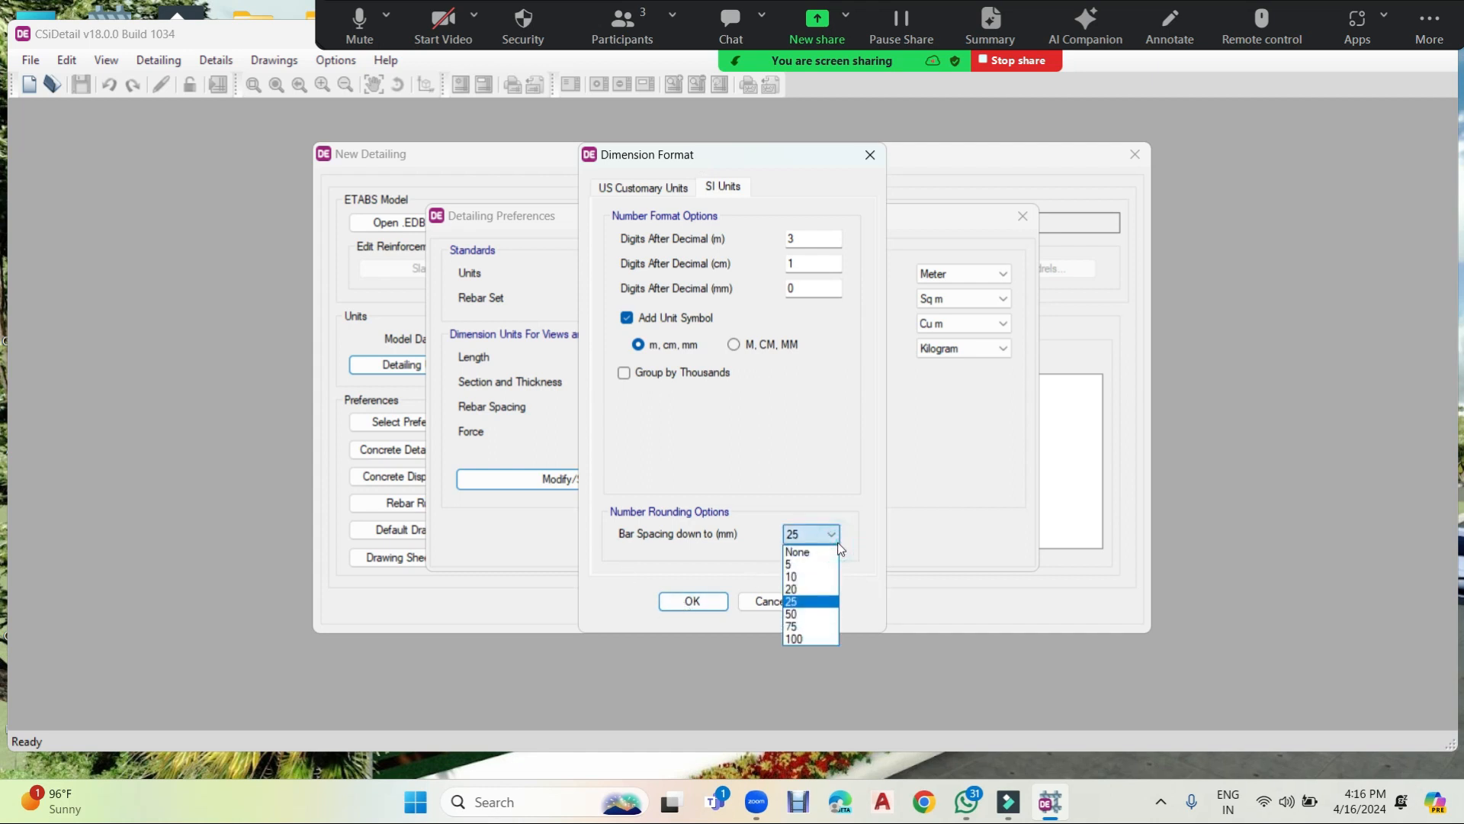
click(837, 534)
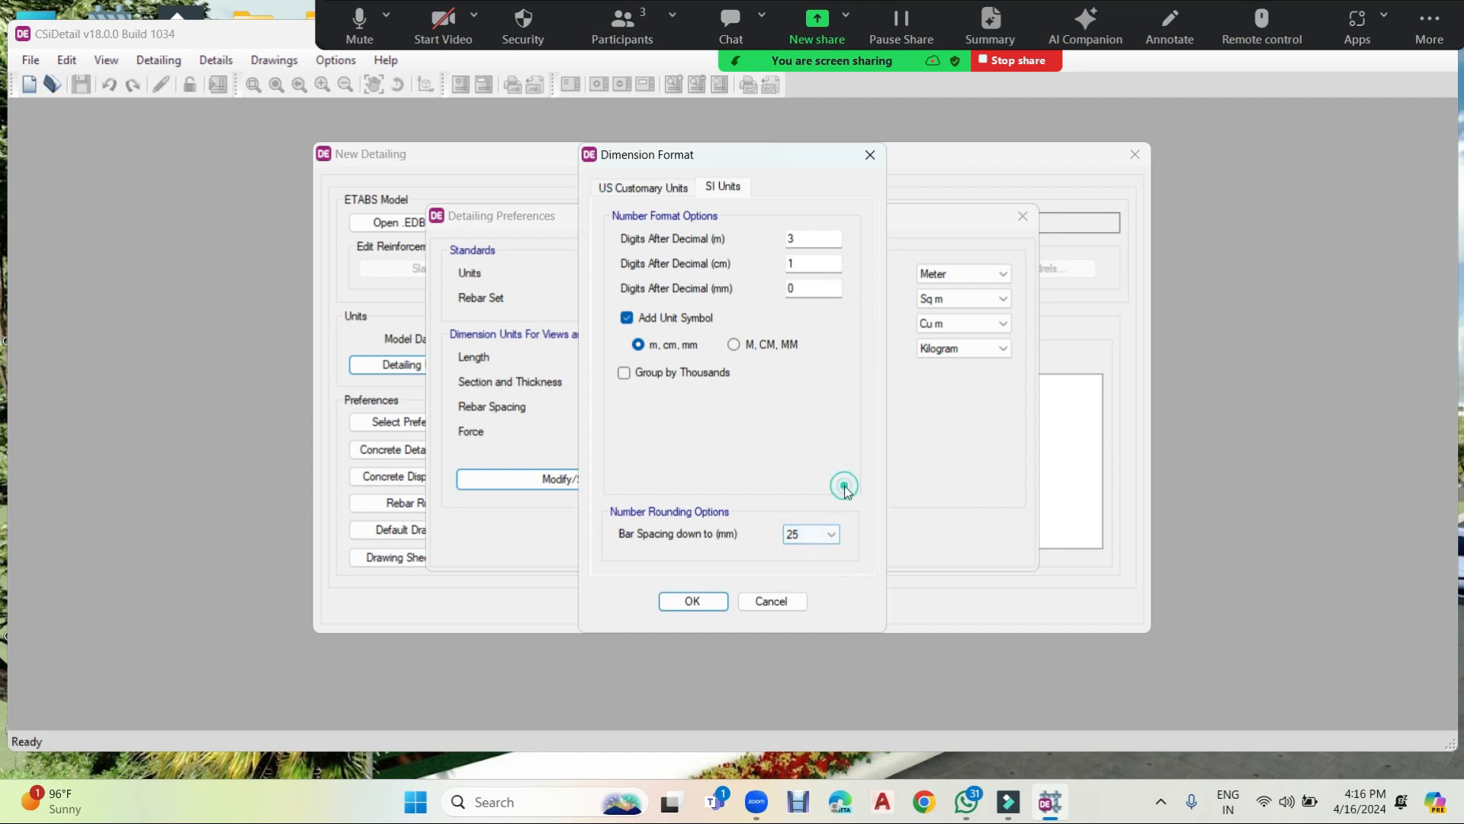
click(692, 603)
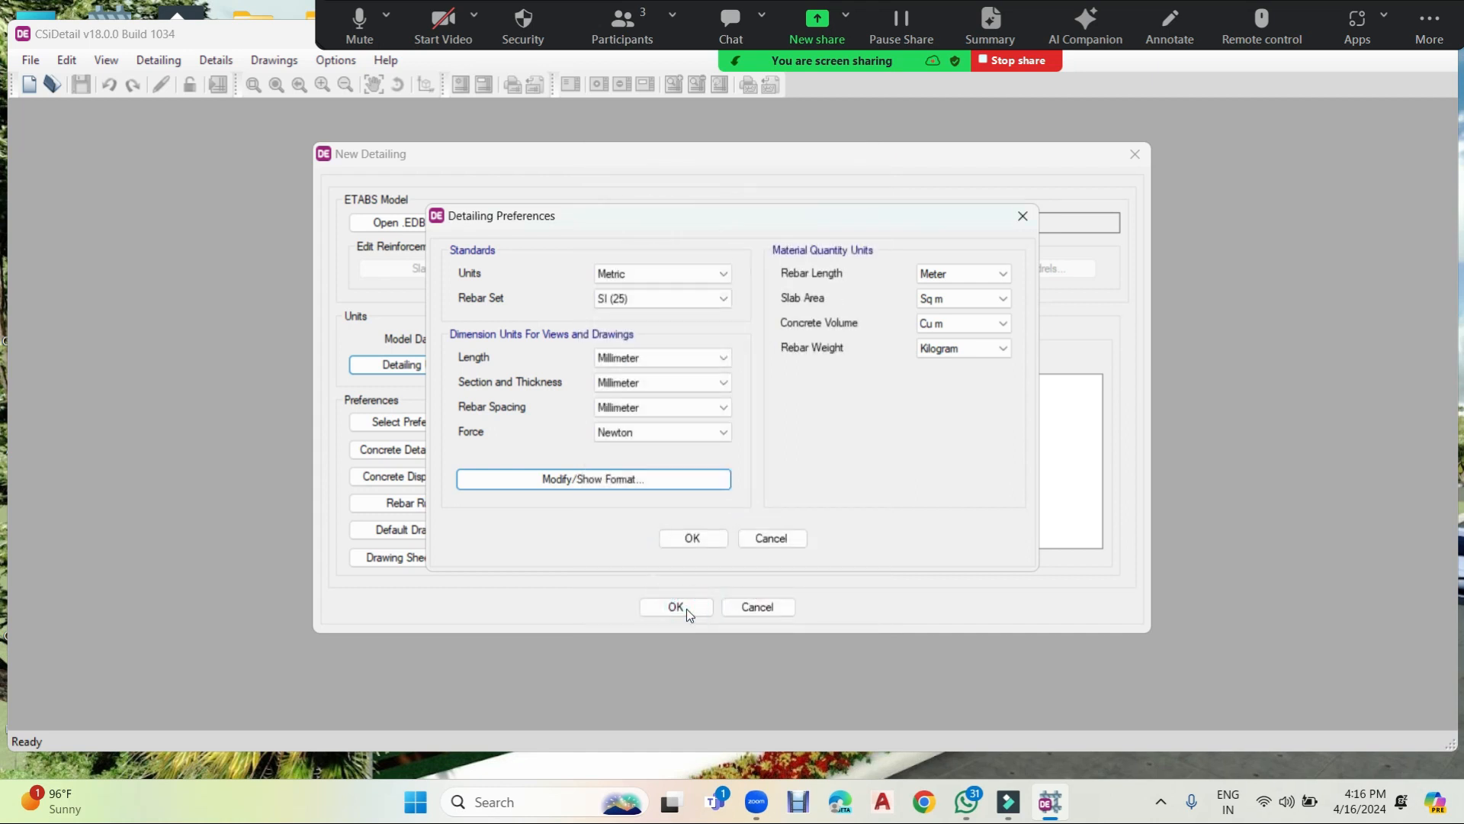
click(685, 539)
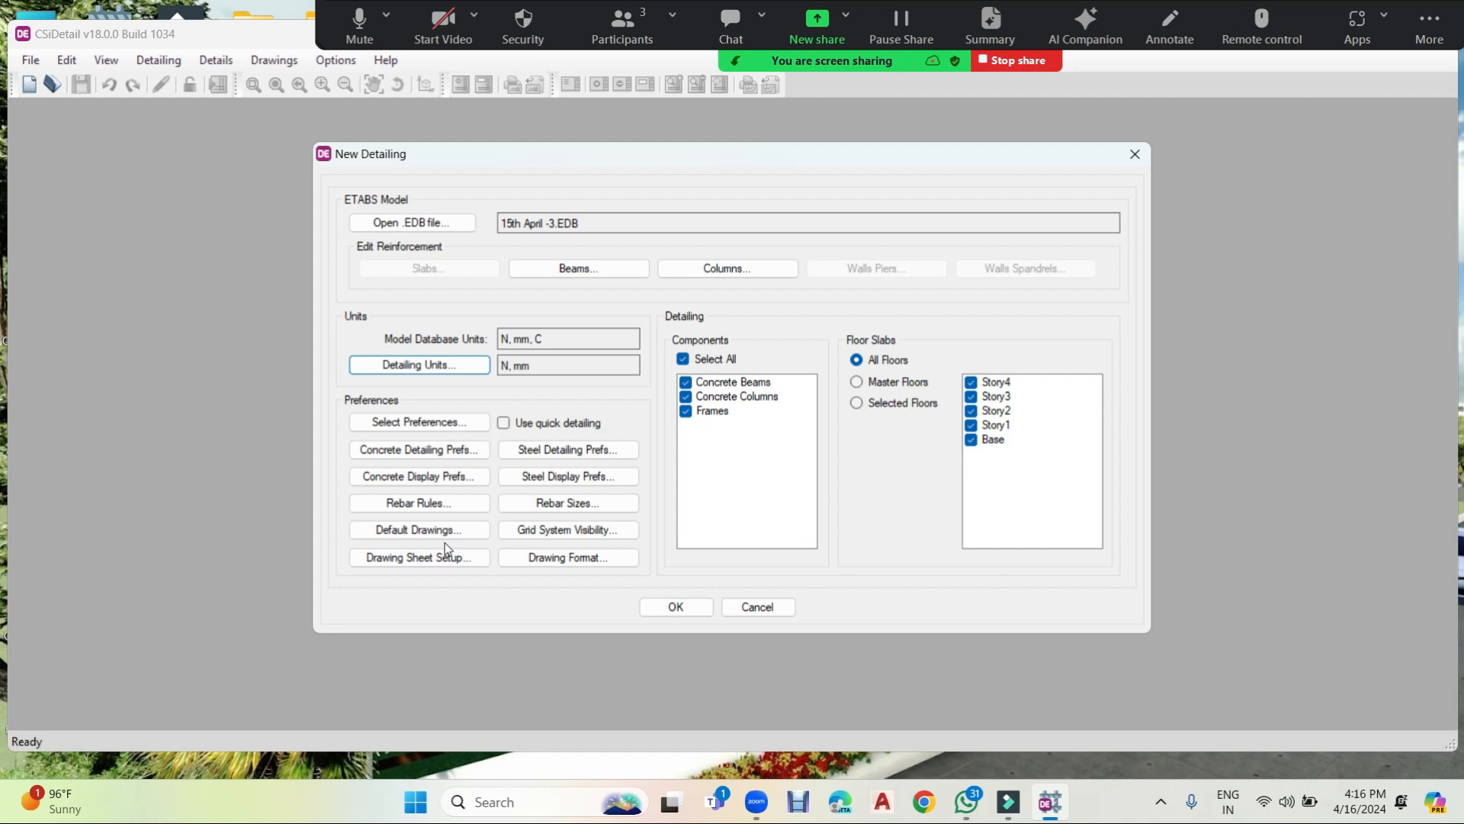
Base the detailing preferences on the standard preferences for IS 456:2000.
click(412, 426)
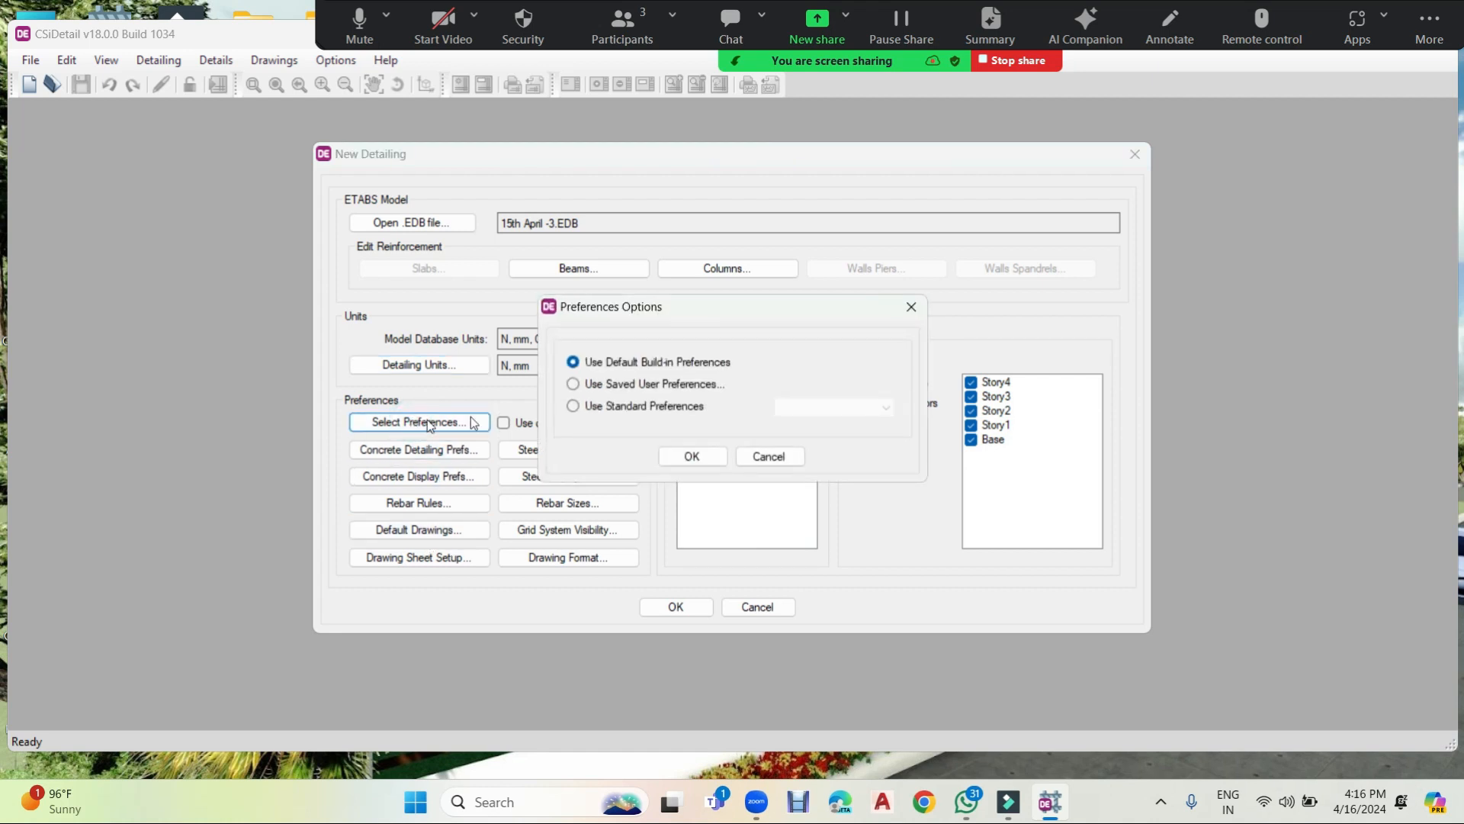
click(597, 406)
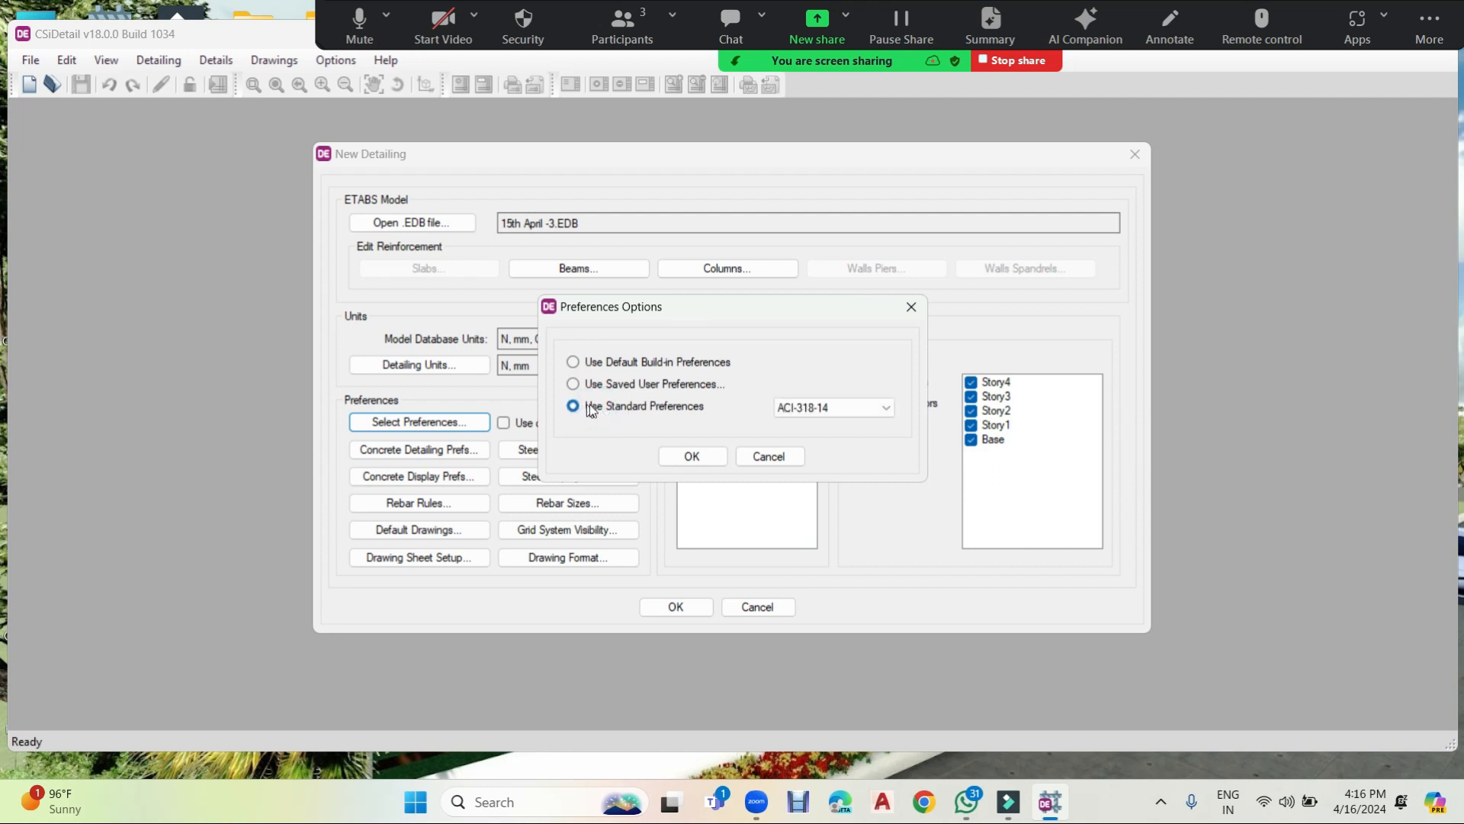
click(856, 407)
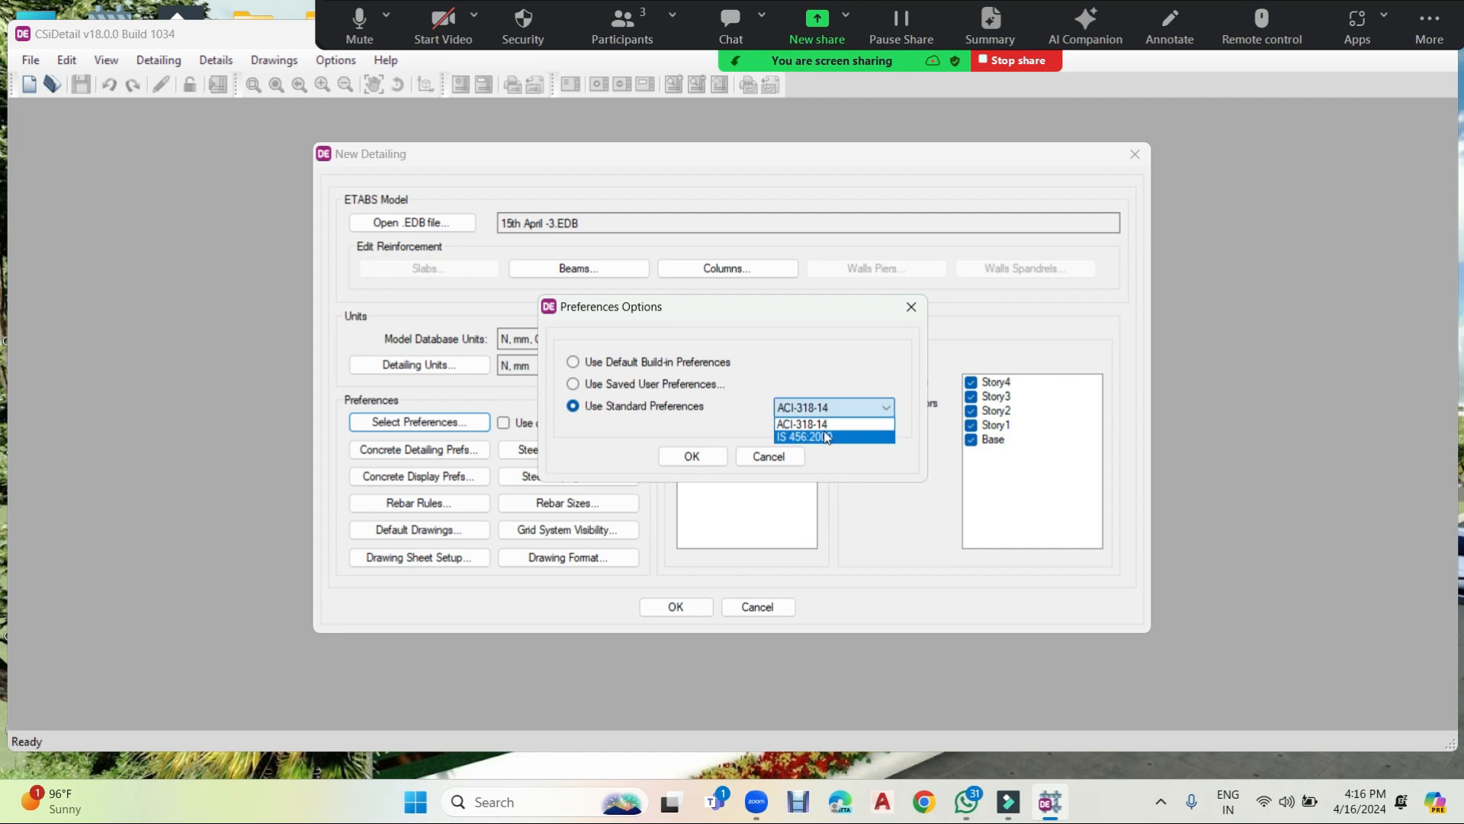
click(800, 438)
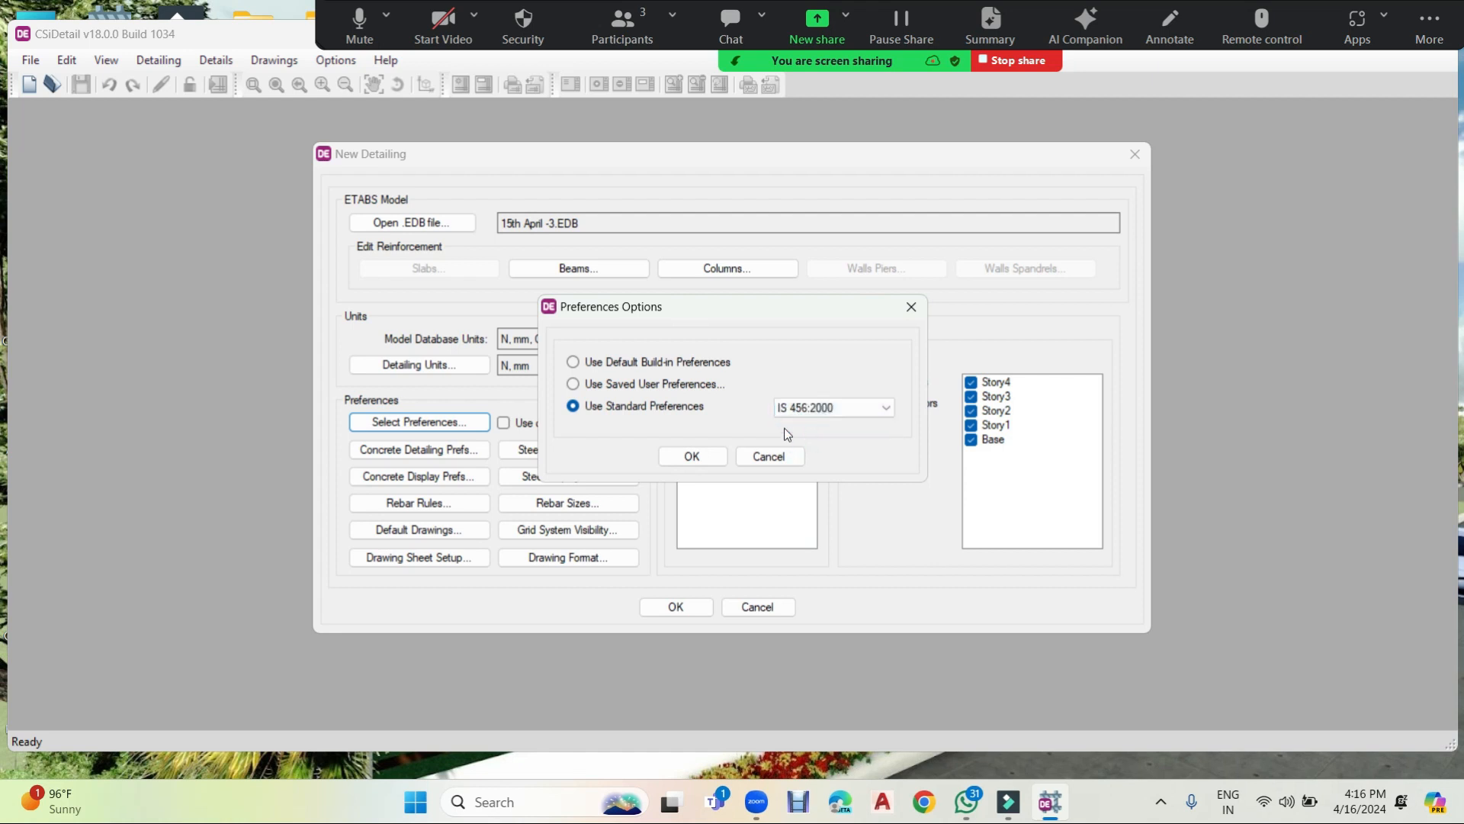
click(693, 456)
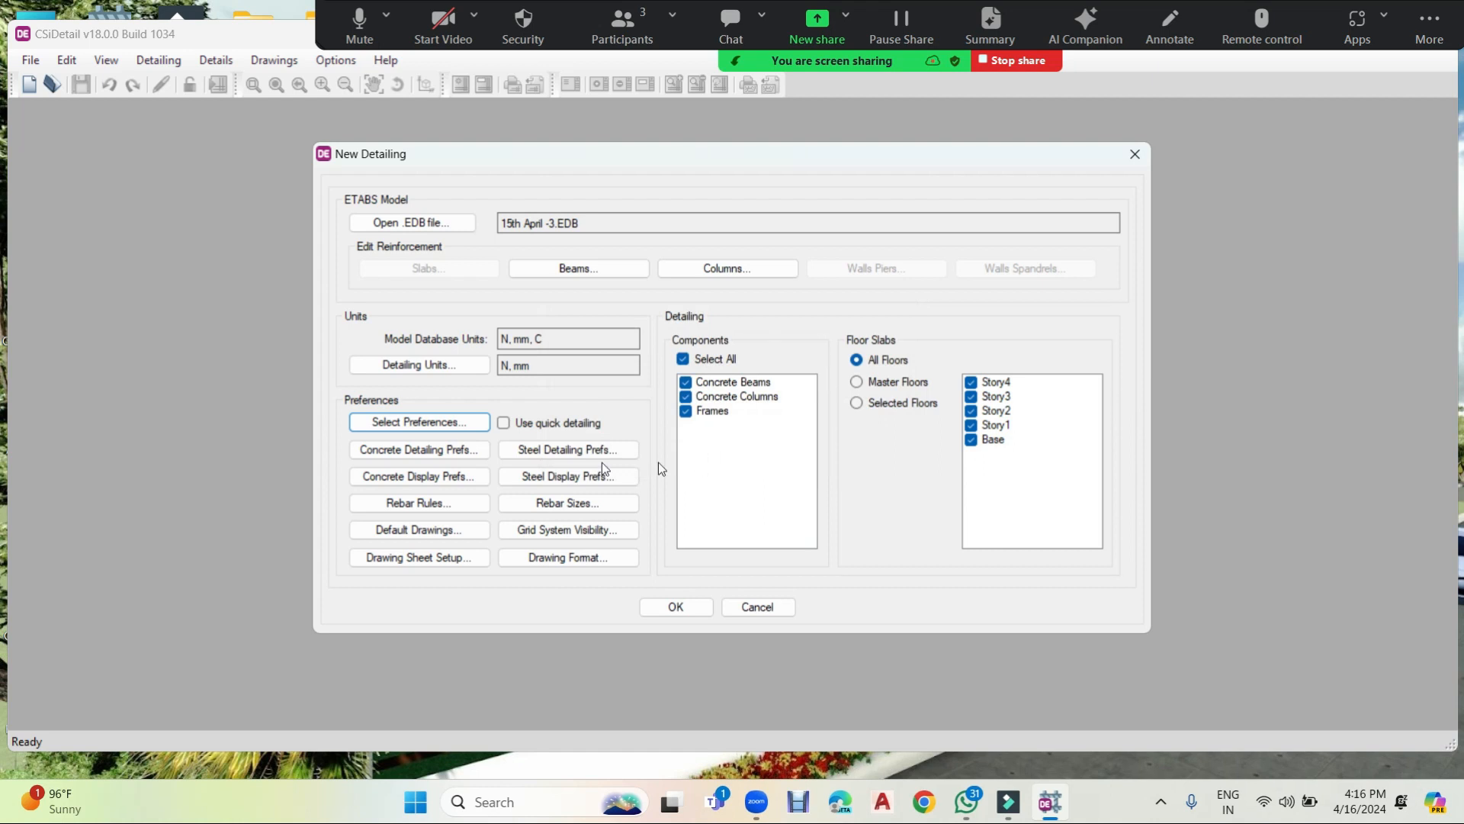
Review the concrete detailing preferences for slabs, beams, columns and walls, and accept them as they are.
click(425, 460)
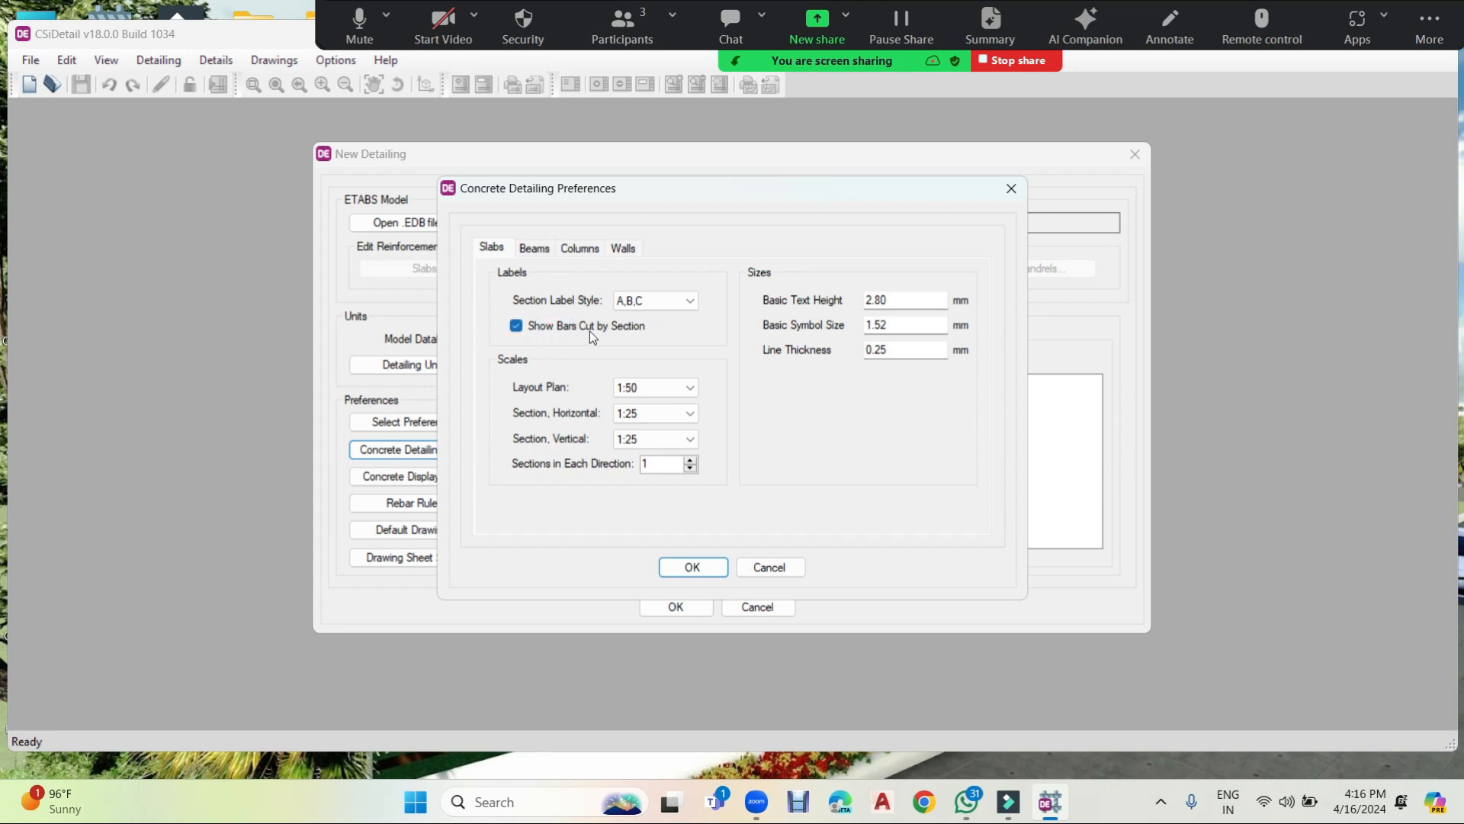
click(536, 248)
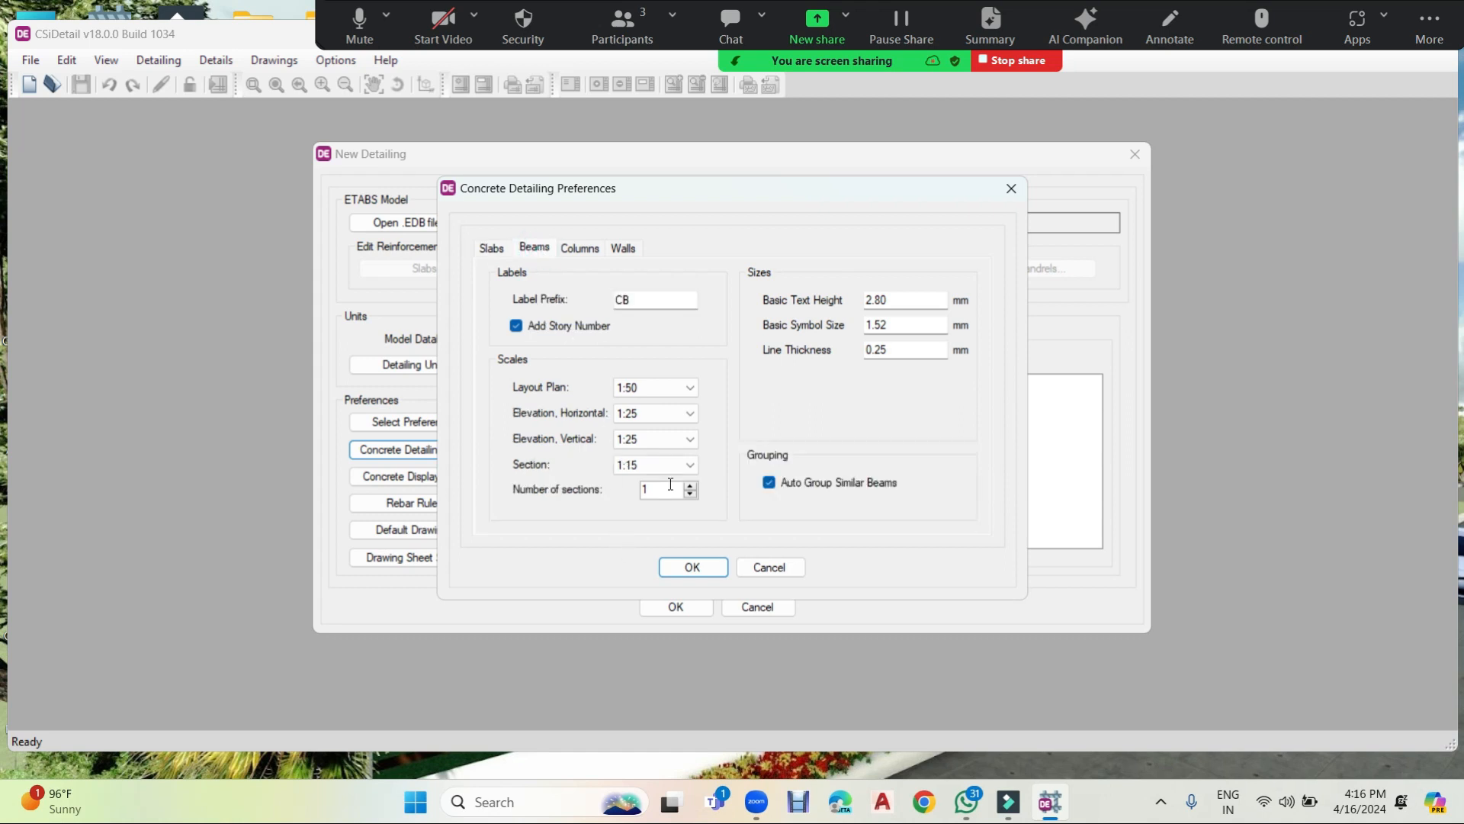
click(575, 251)
click(624, 249)
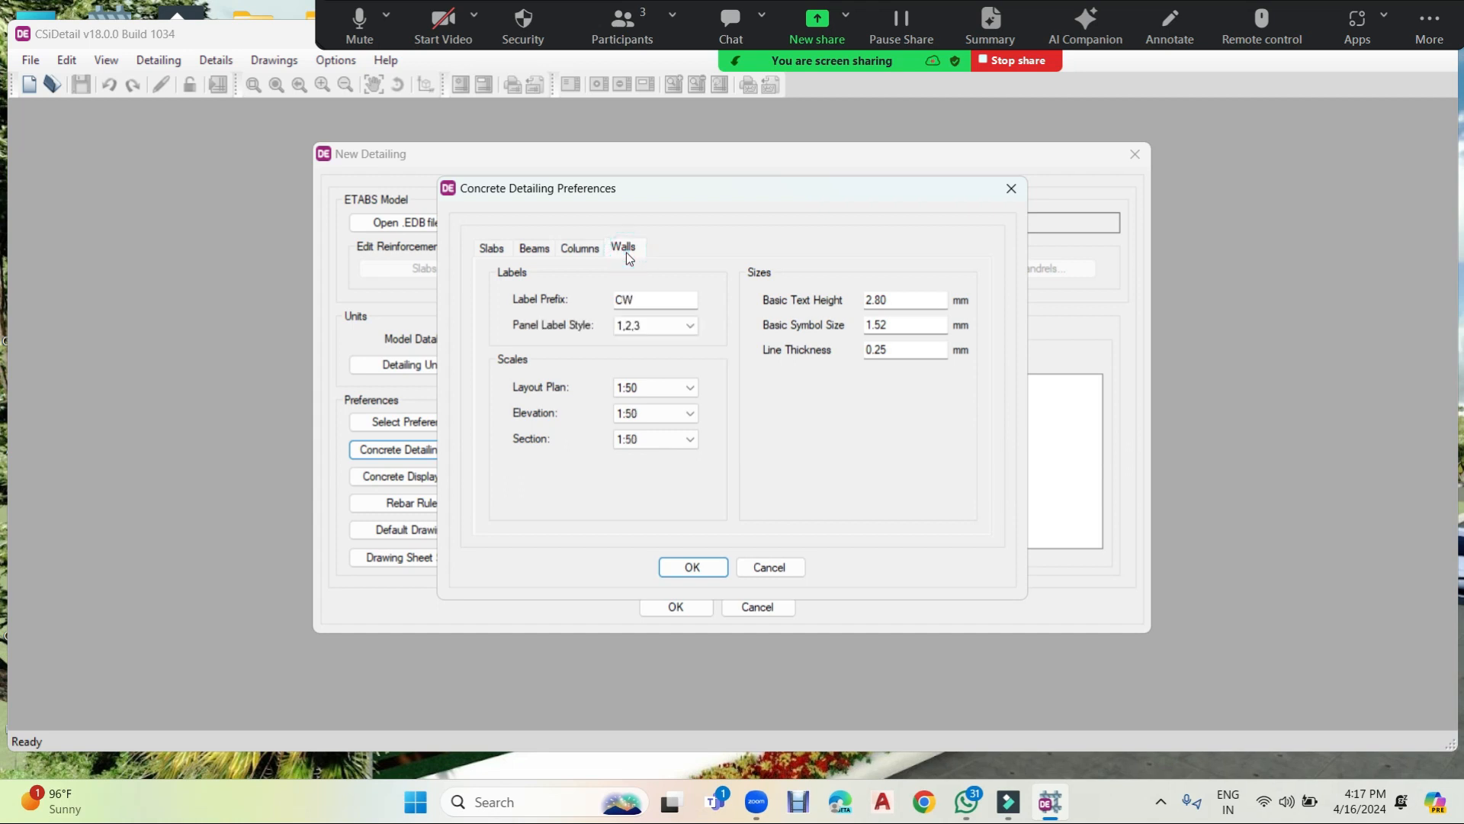
click(706, 564)
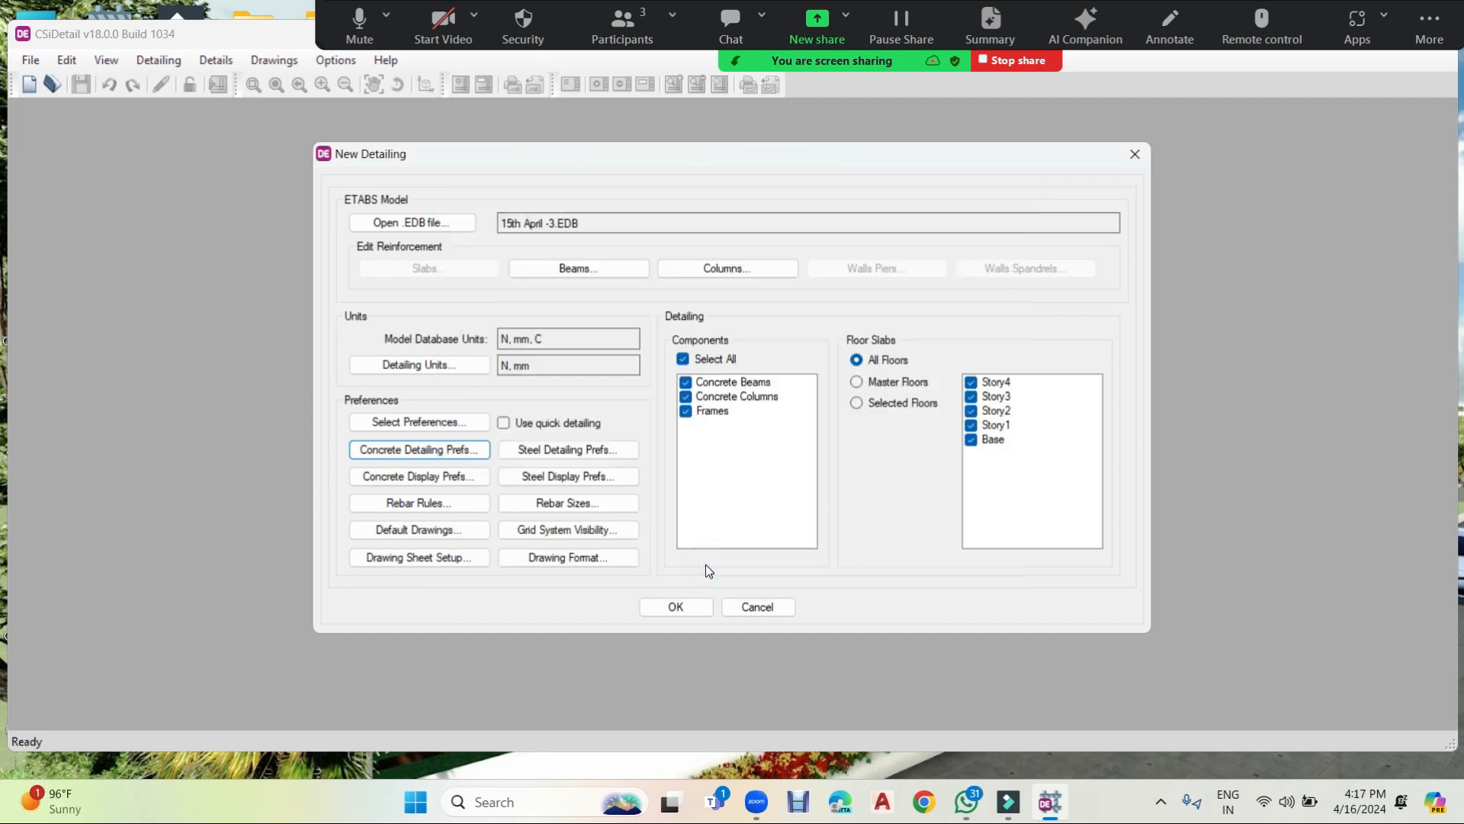
In the concrete display preferences, show concrete beam centerlines in slab framing plans and beam section names in framing plans.
click(435, 484)
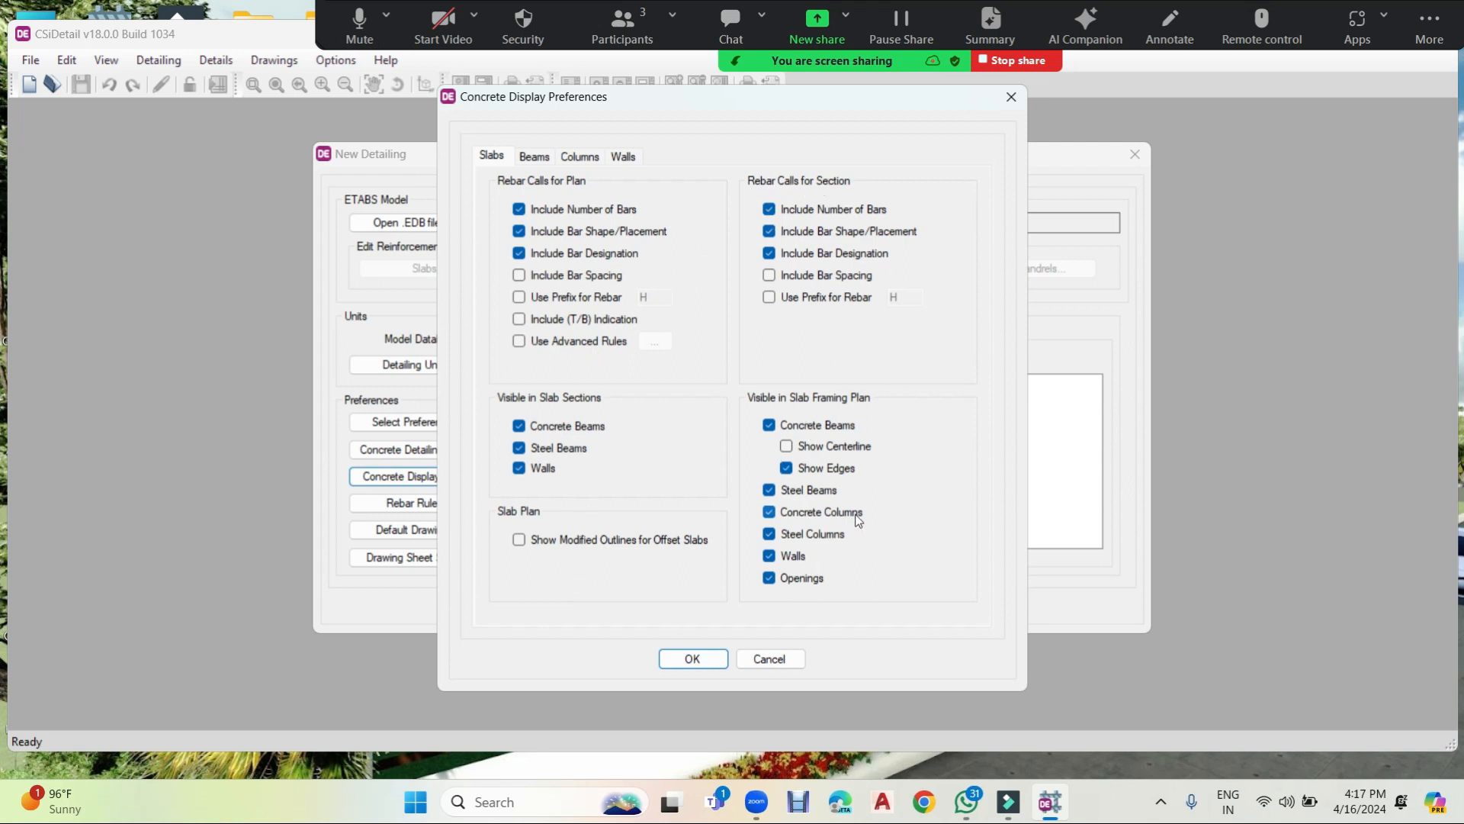
click(787, 448)
click(535, 160)
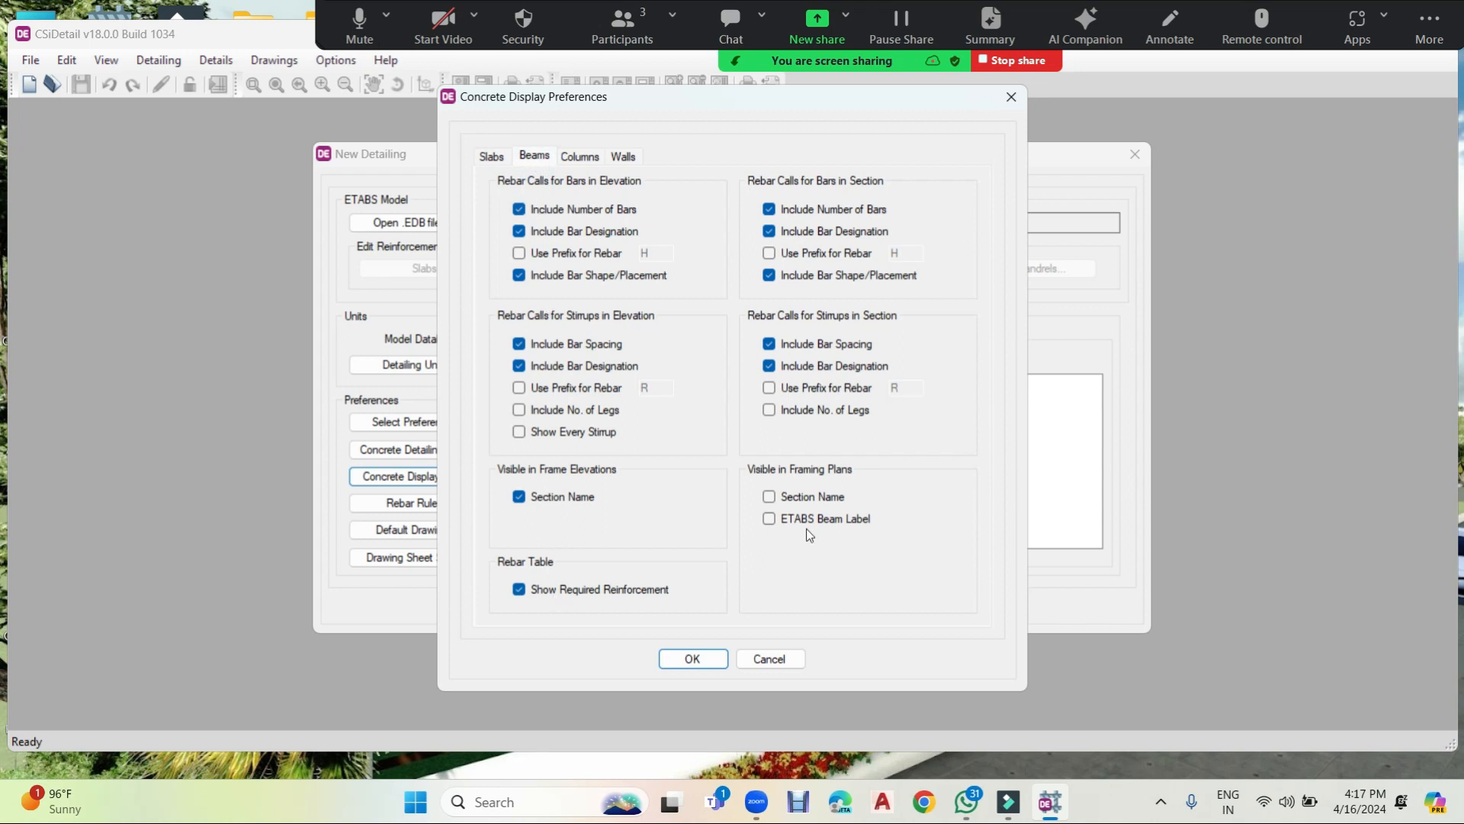
click(768, 498)
click(582, 160)
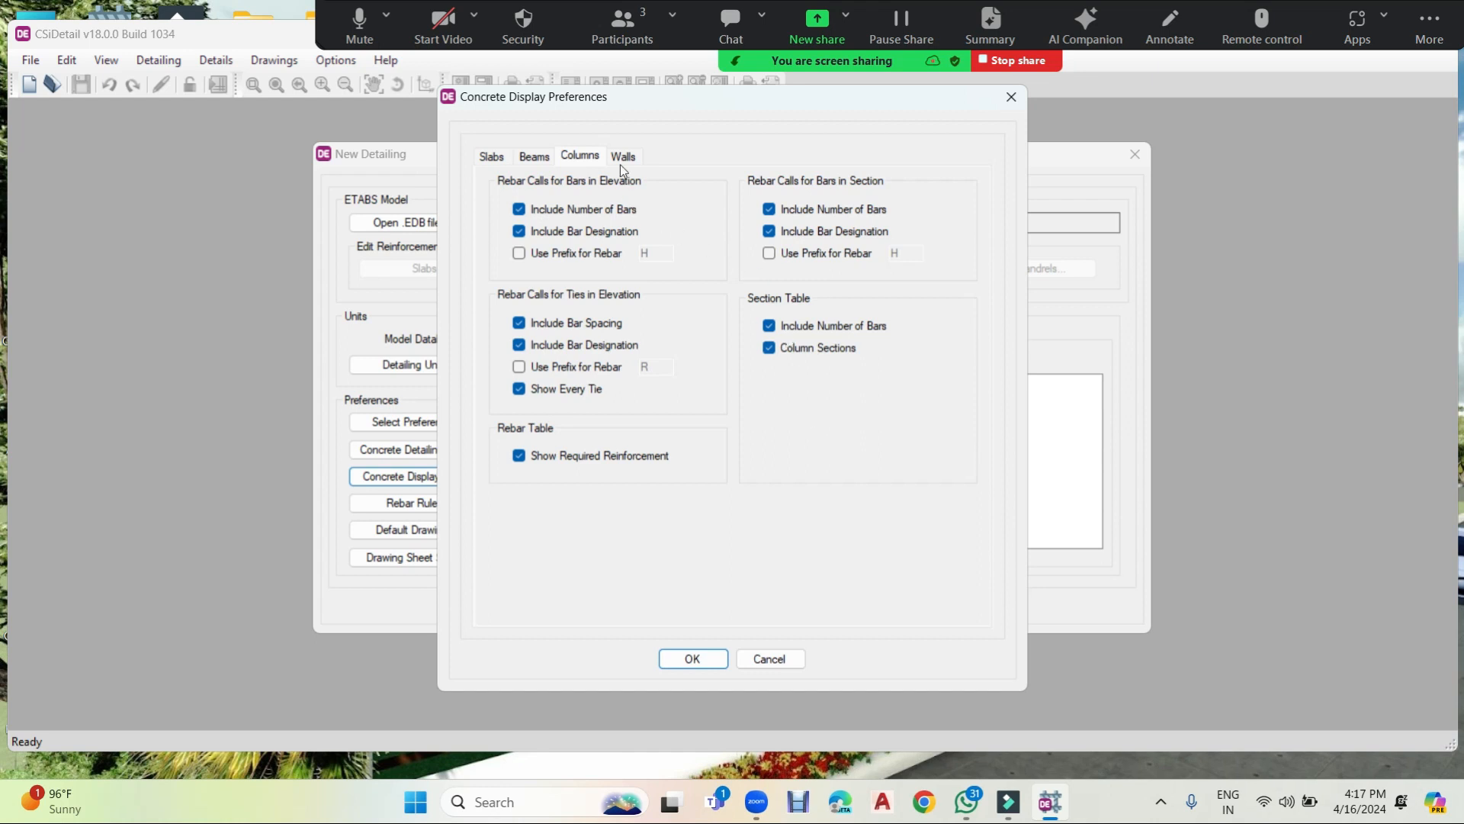
click(695, 665)
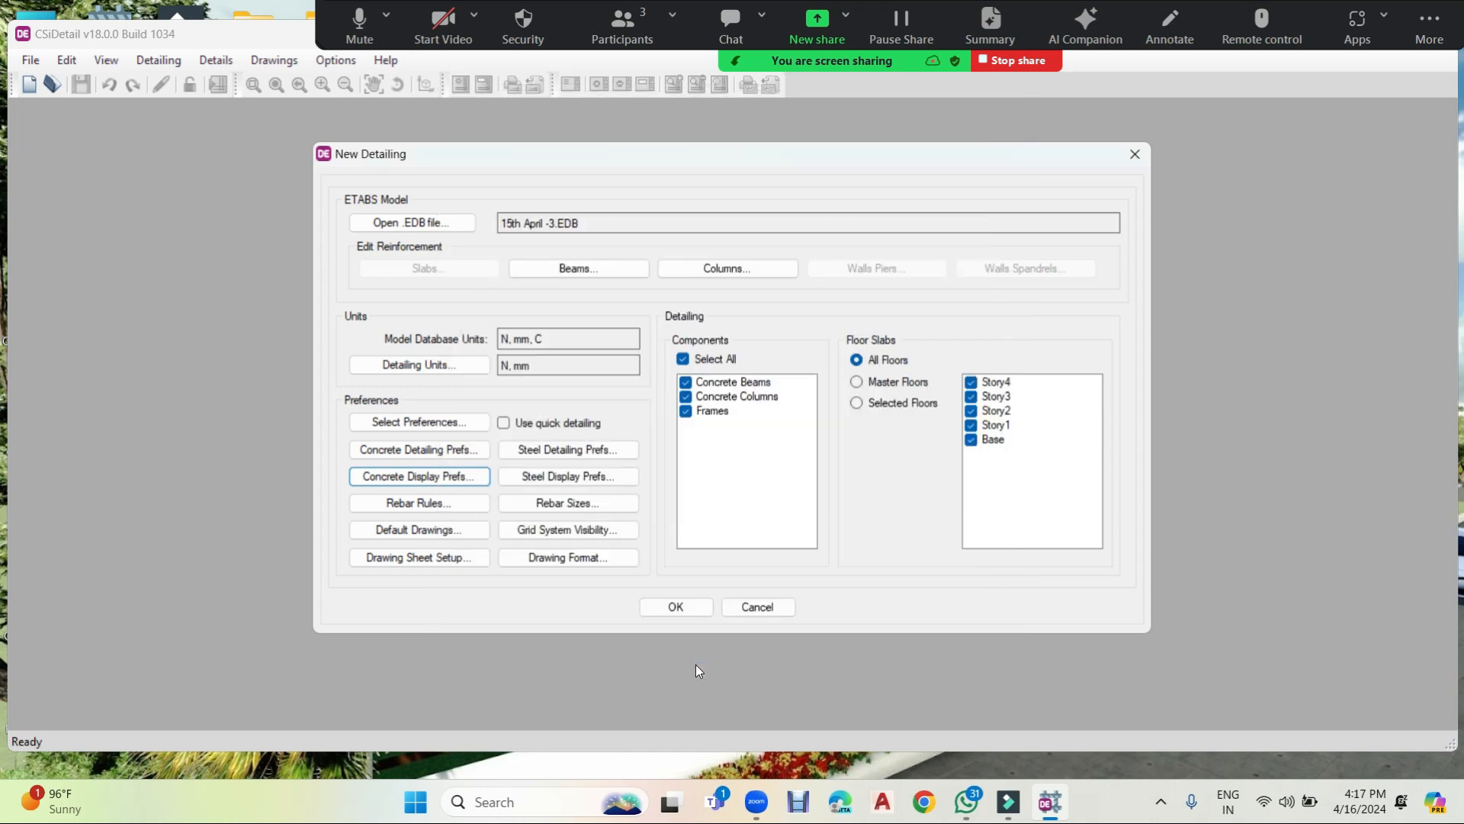
In the slab rebar selection rules, set the largest bar size to 16 and the bar spacing to 100 mm minimum and 300 mm maximum.
click(426, 512)
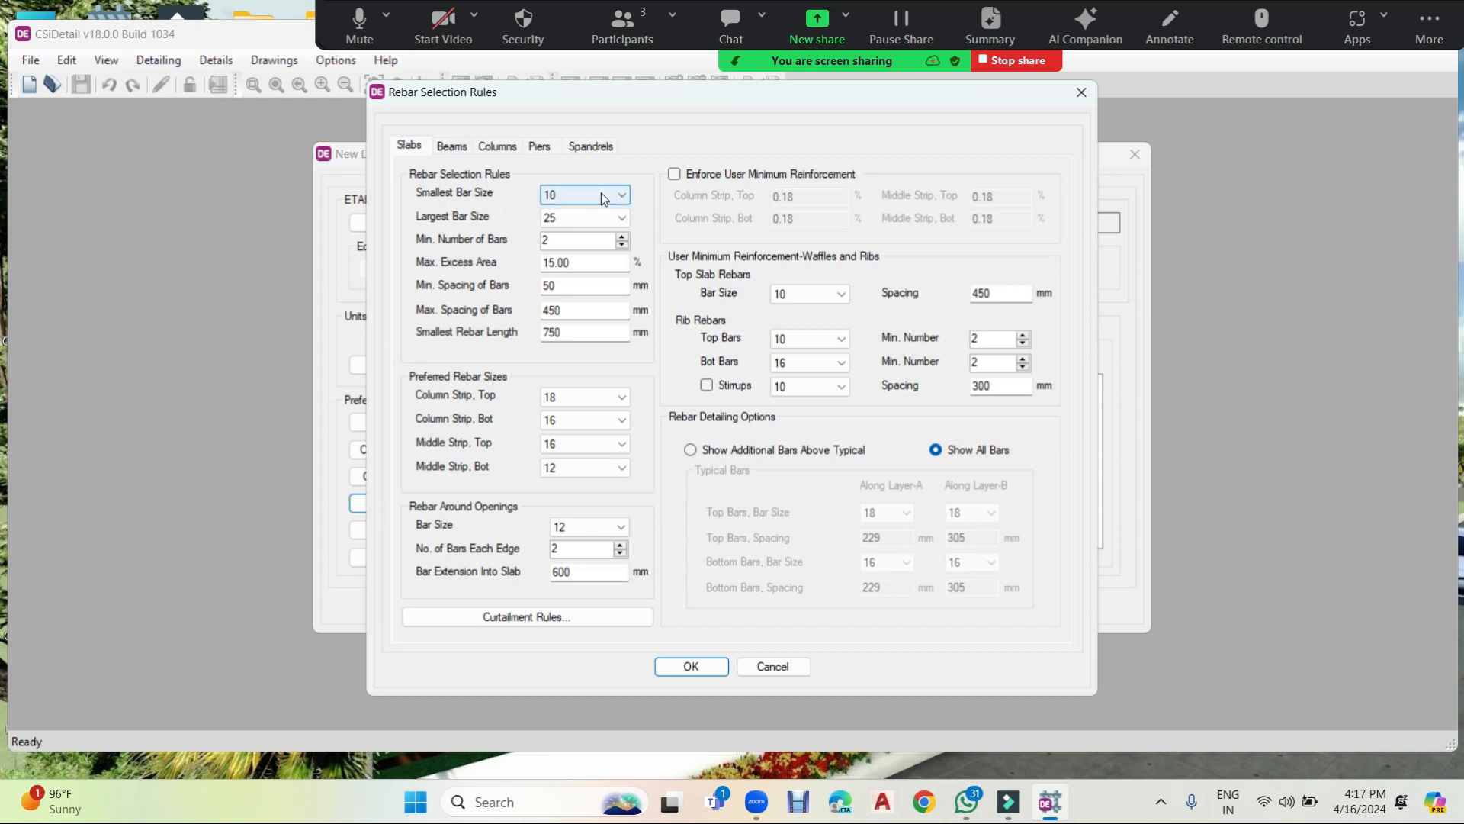
click(591, 217)
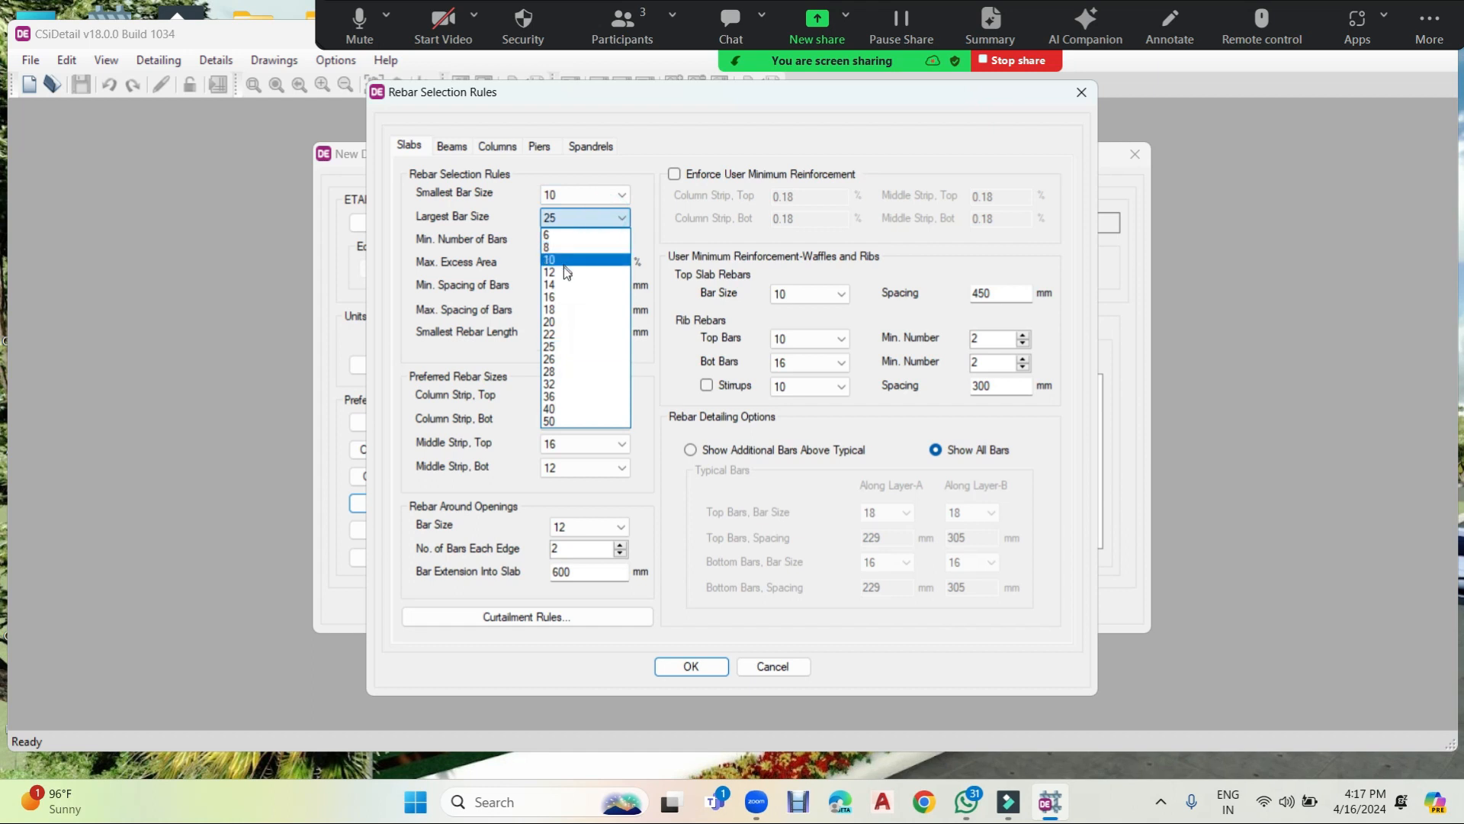
click(563, 297)
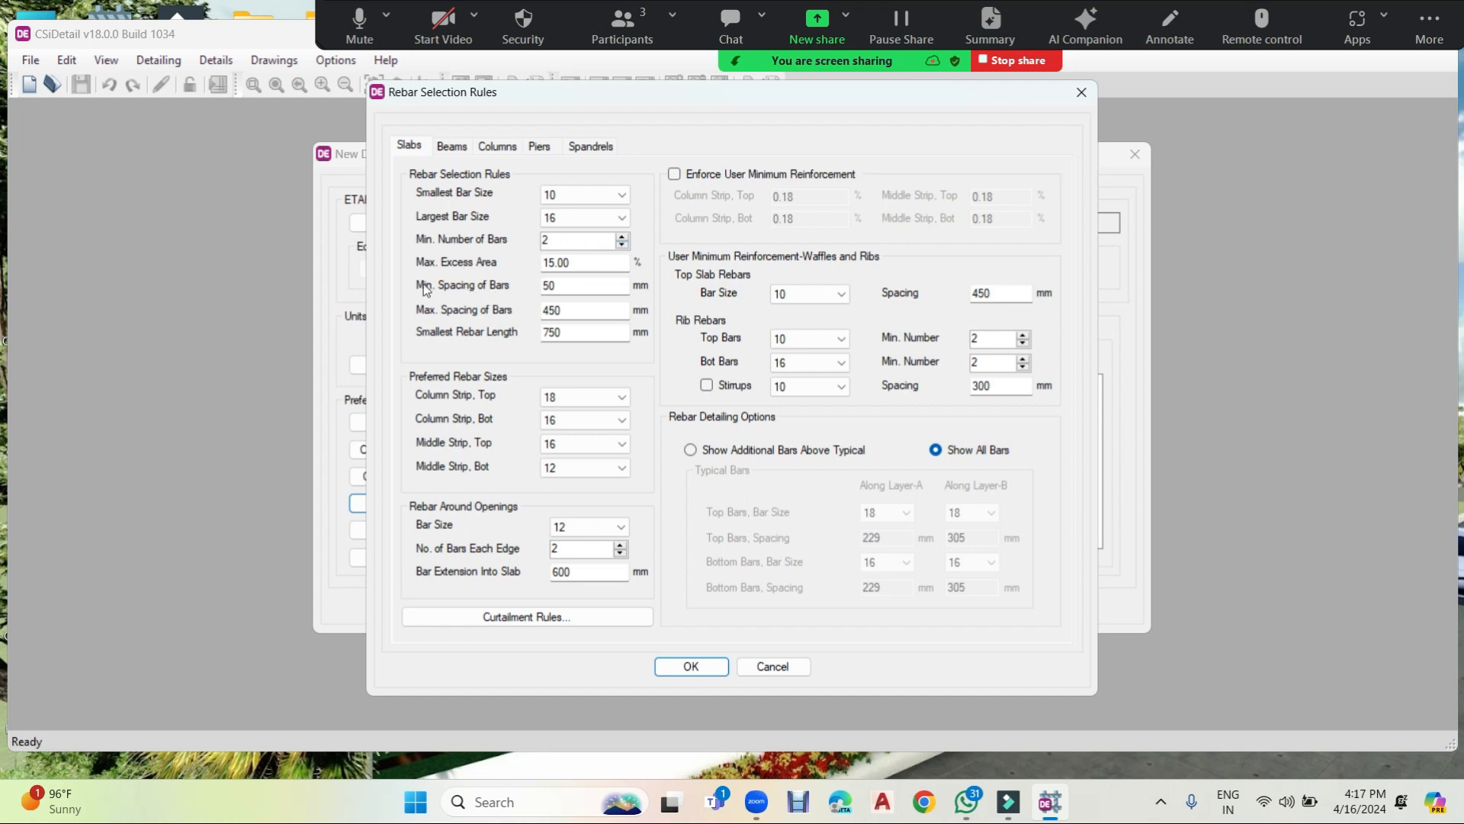
click(579, 289)
drag(579, 289, 519, 294)
text(100)
click(601, 309)
drag(601, 309, 501, 308)
text(300)
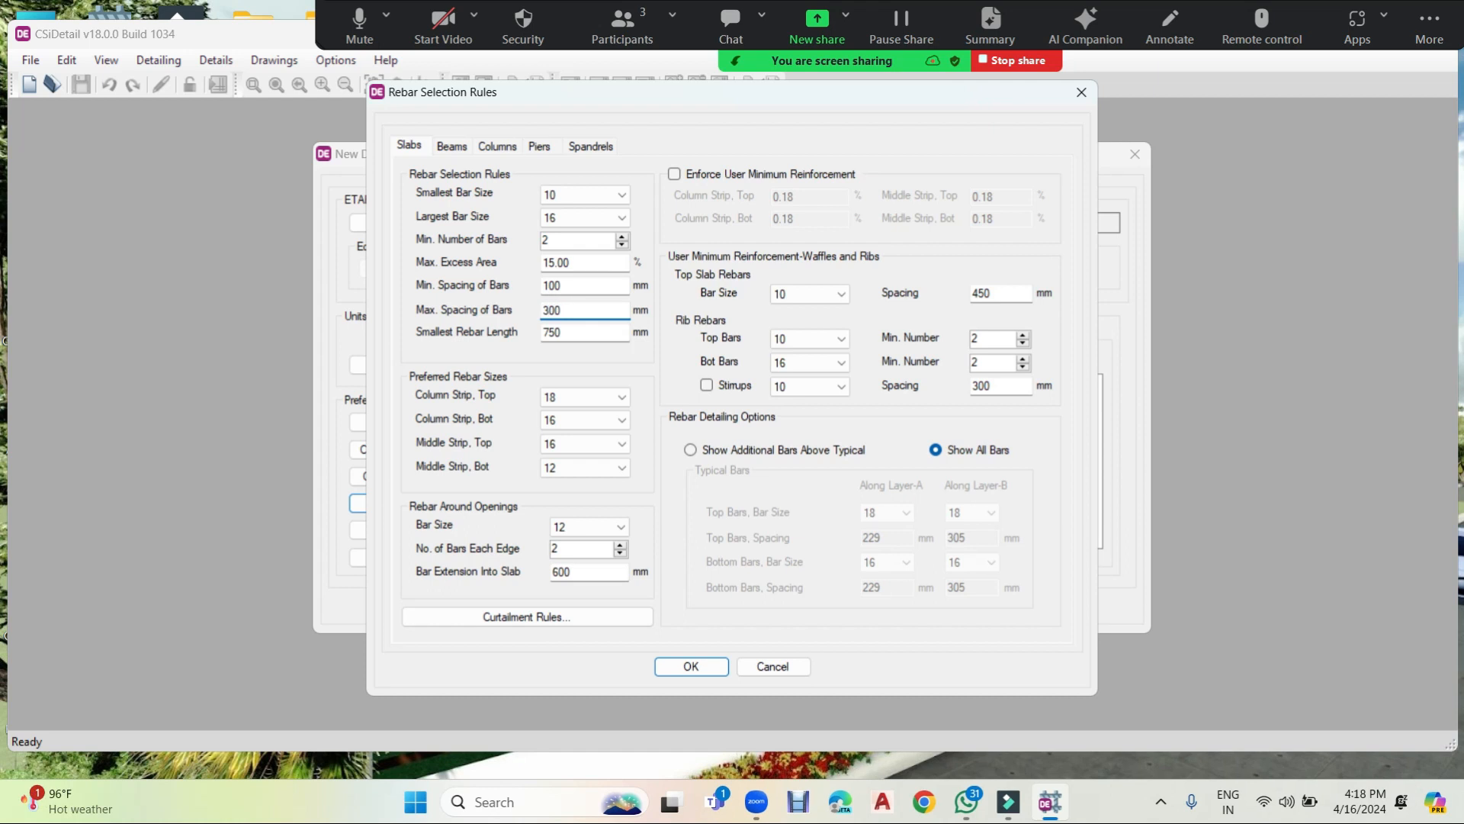
click(584, 331)
Base the slab column strip rebar curtailment on the C/C span, Lo, and accept the rebar rules.
click(601, 611)
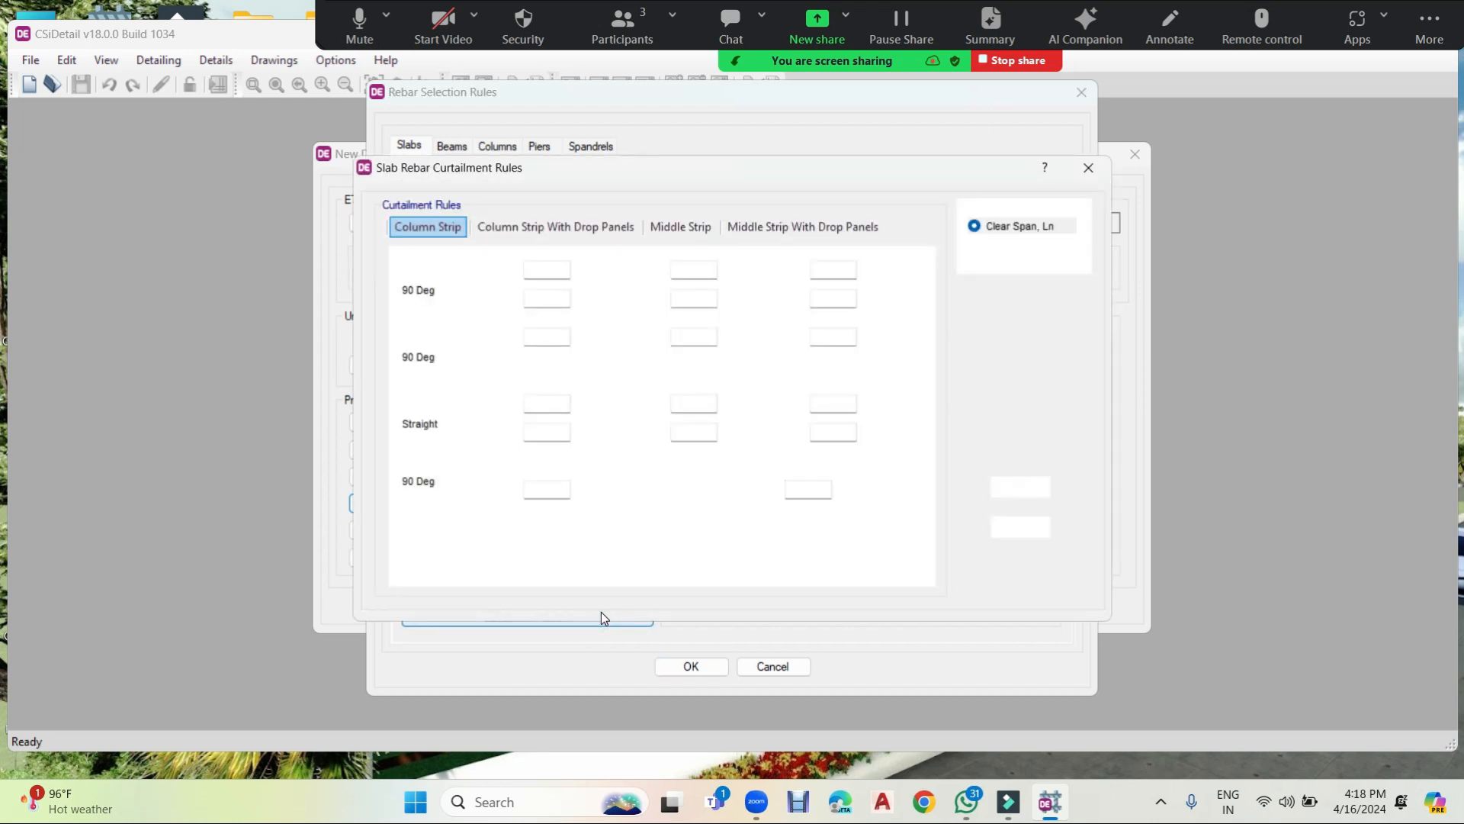
click(998, 251)
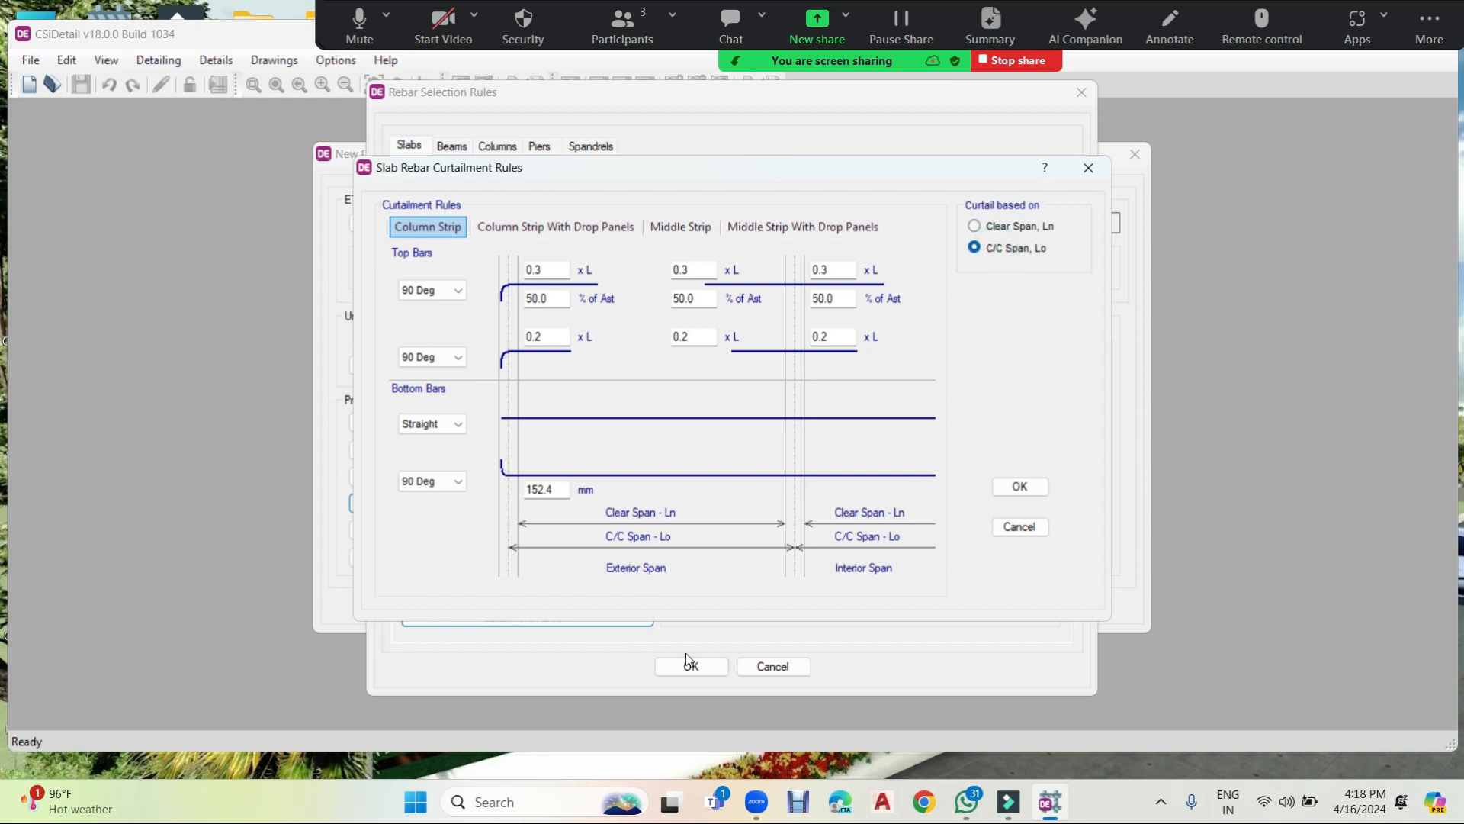
click(1011, 488)
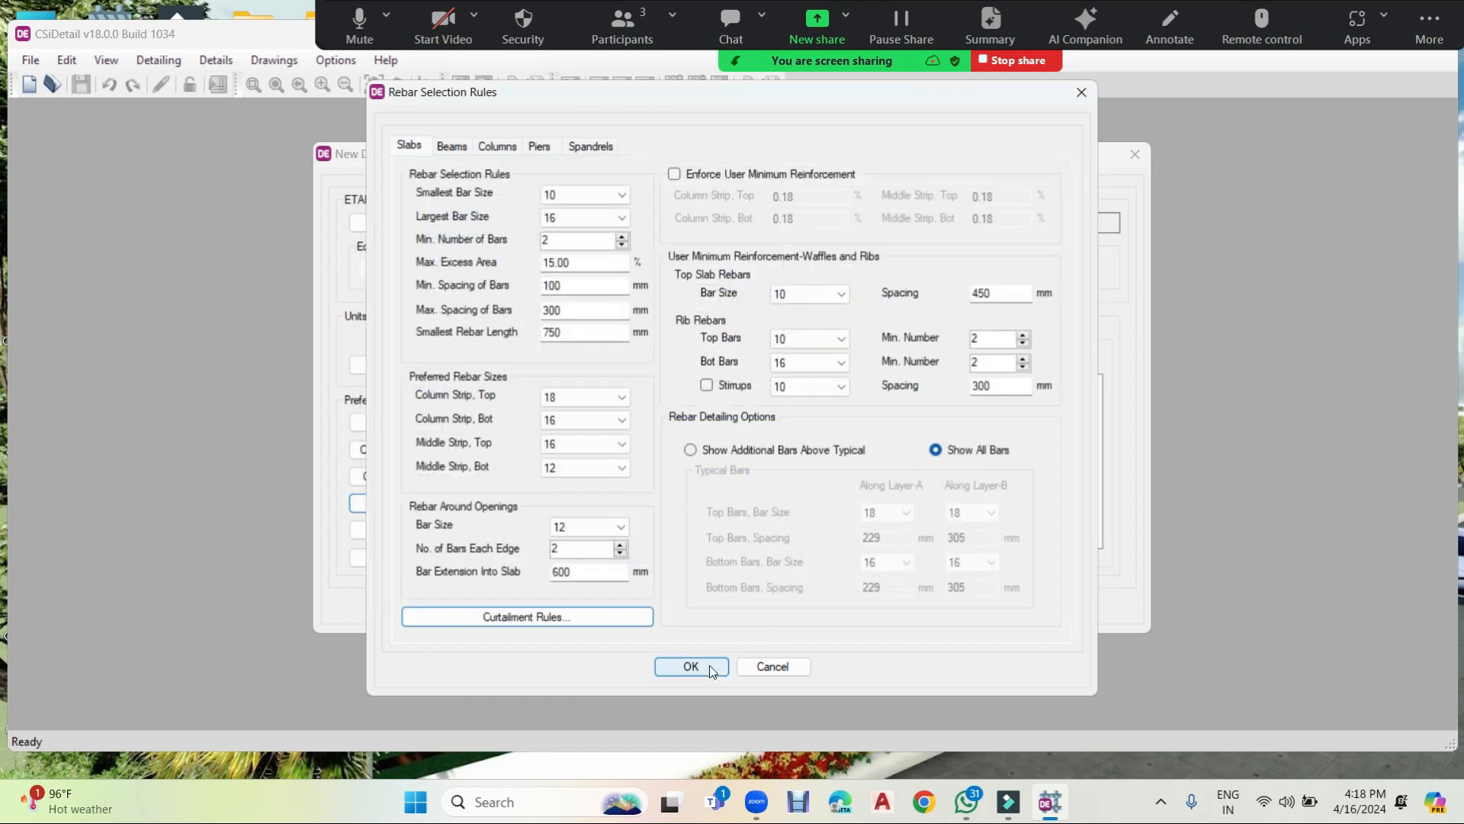
click(708, 665)
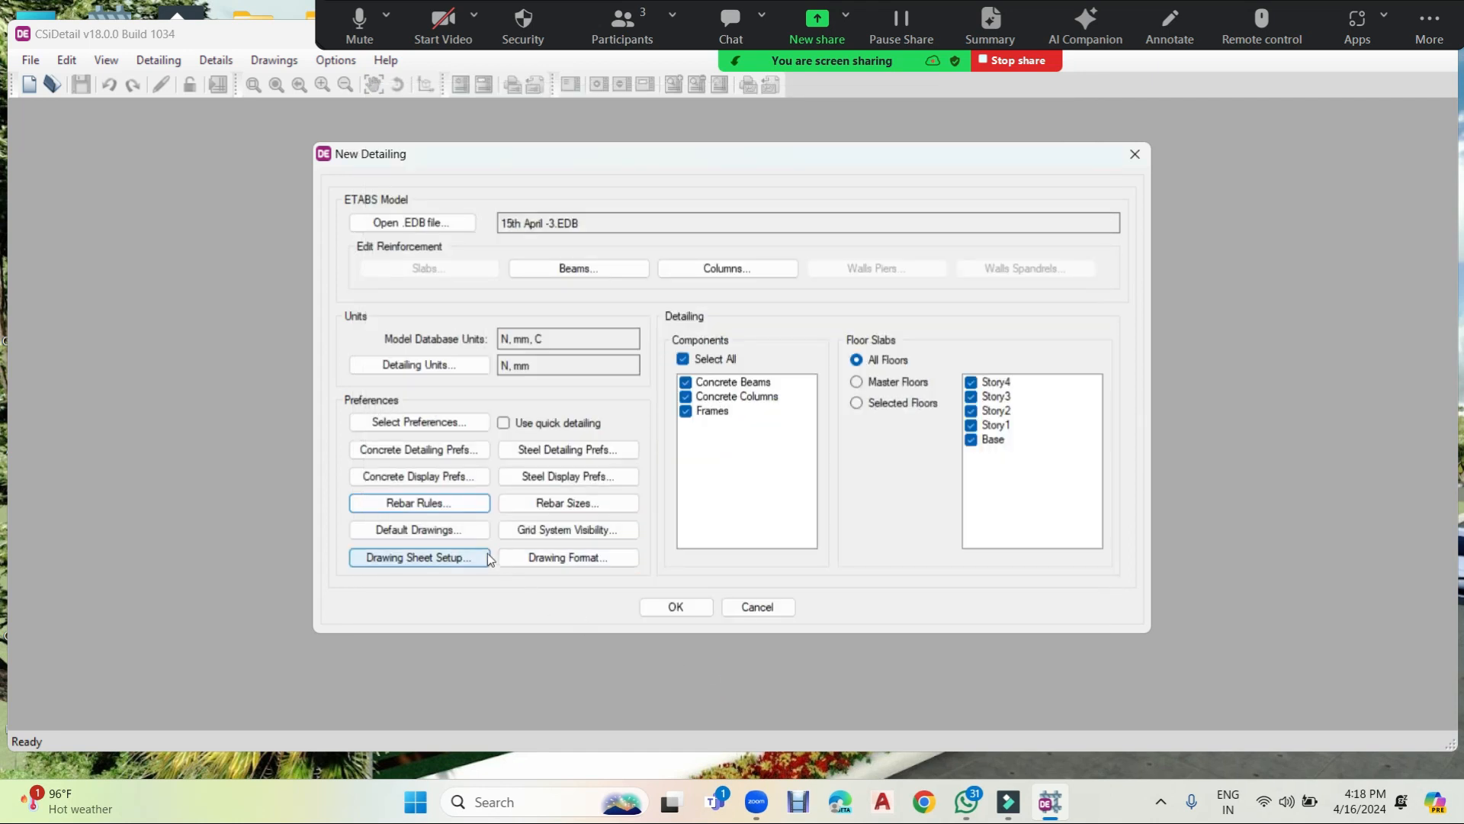
In the non-seismic beam rebar selection rules, set the smallest bar size of longitudinal bars A, B and C to 12.
click(427, 501)
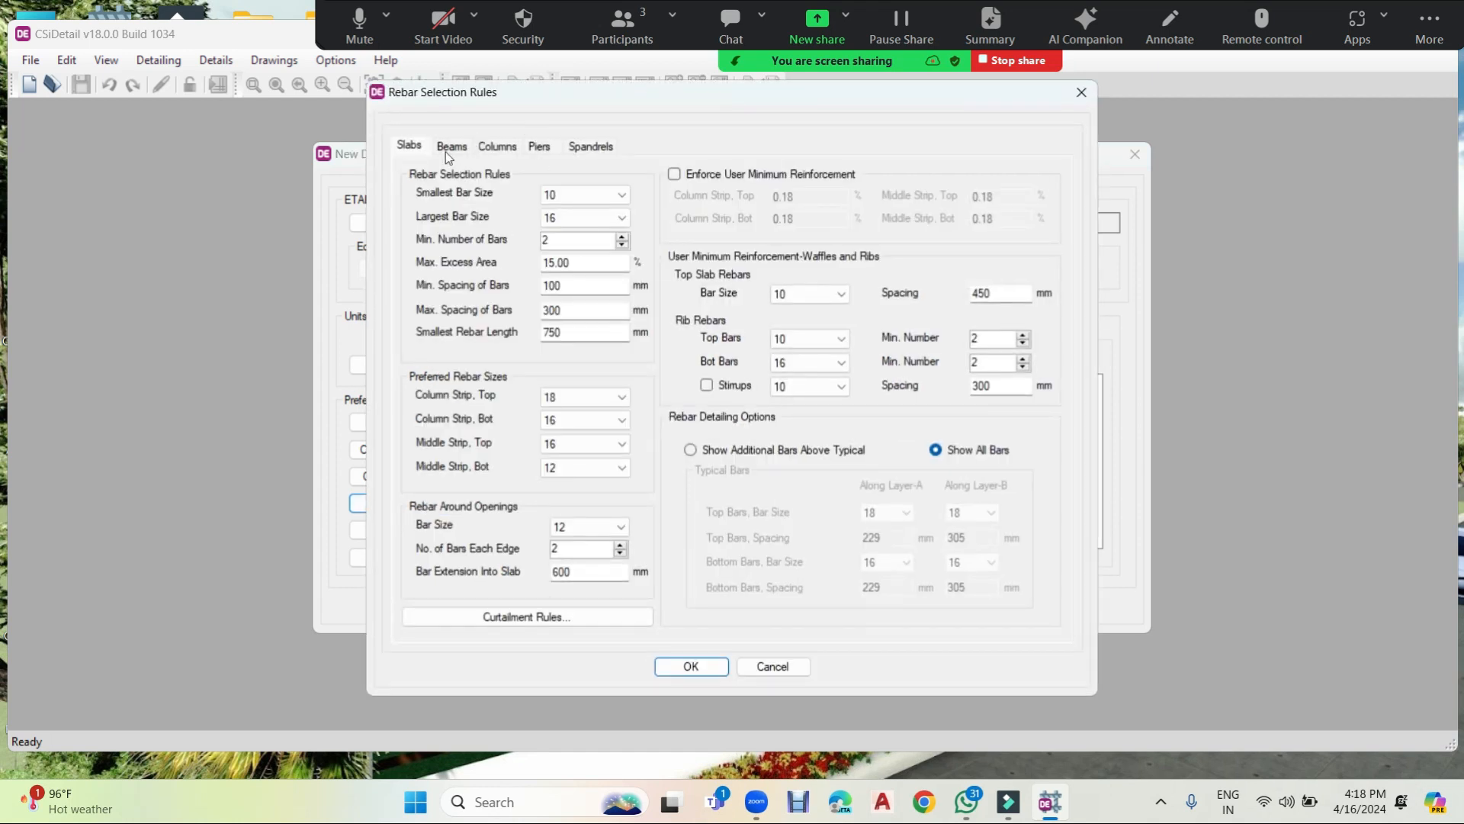
click(450, 147)
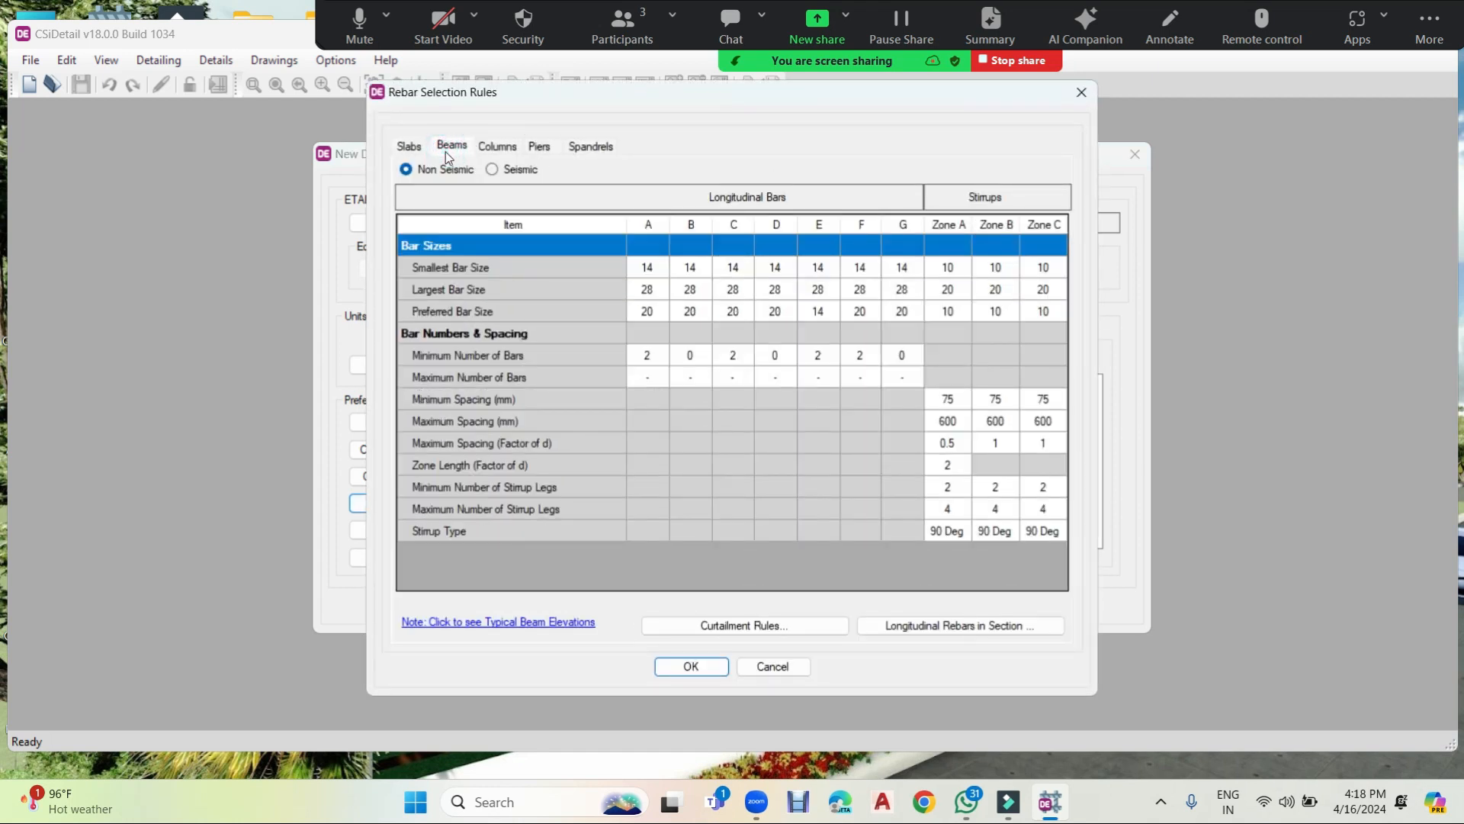
click(661, 269)
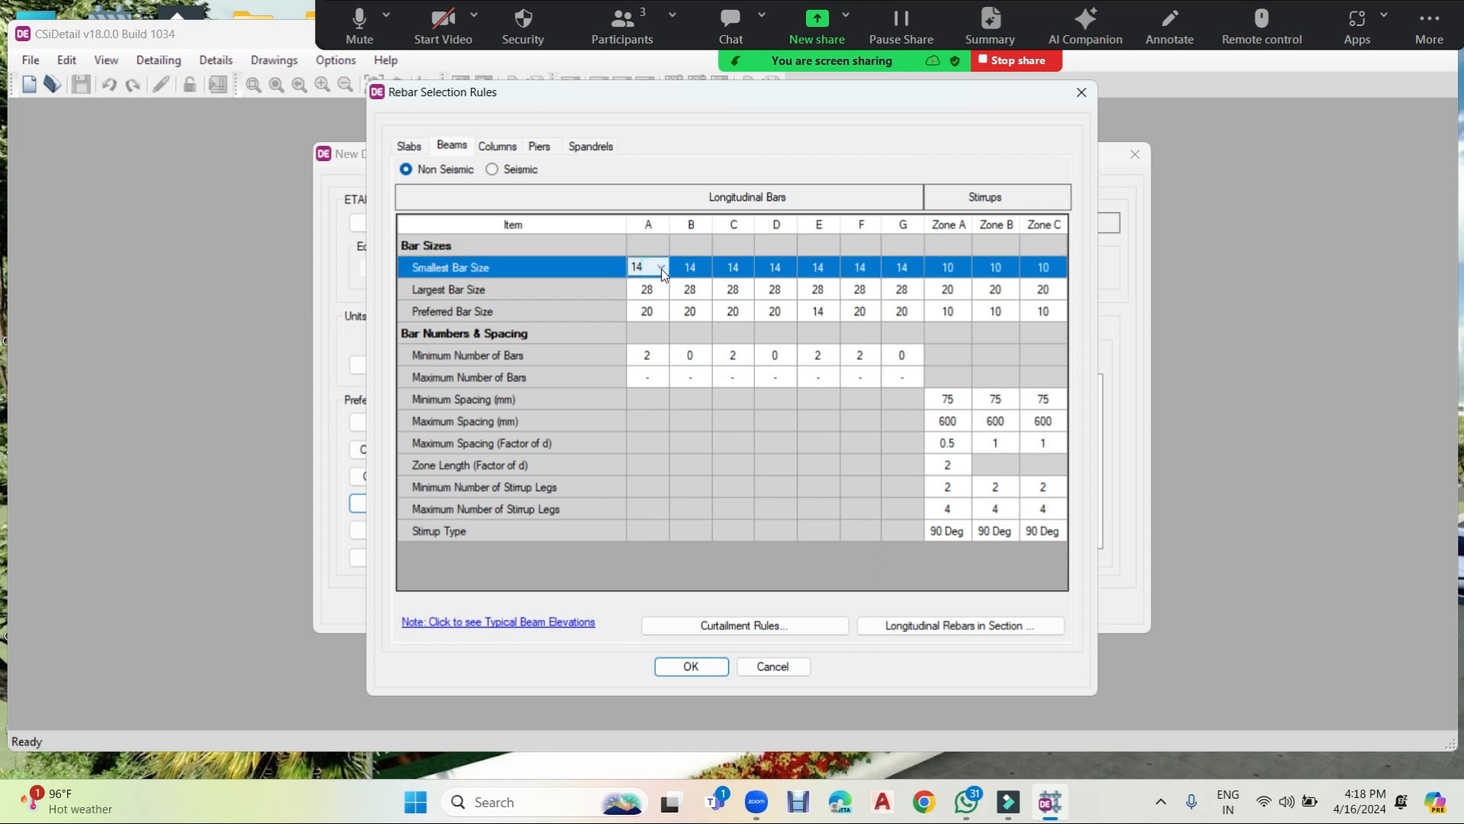
click(661, 268)
click(647, 314)
click(700, 271)
click(702, 267)
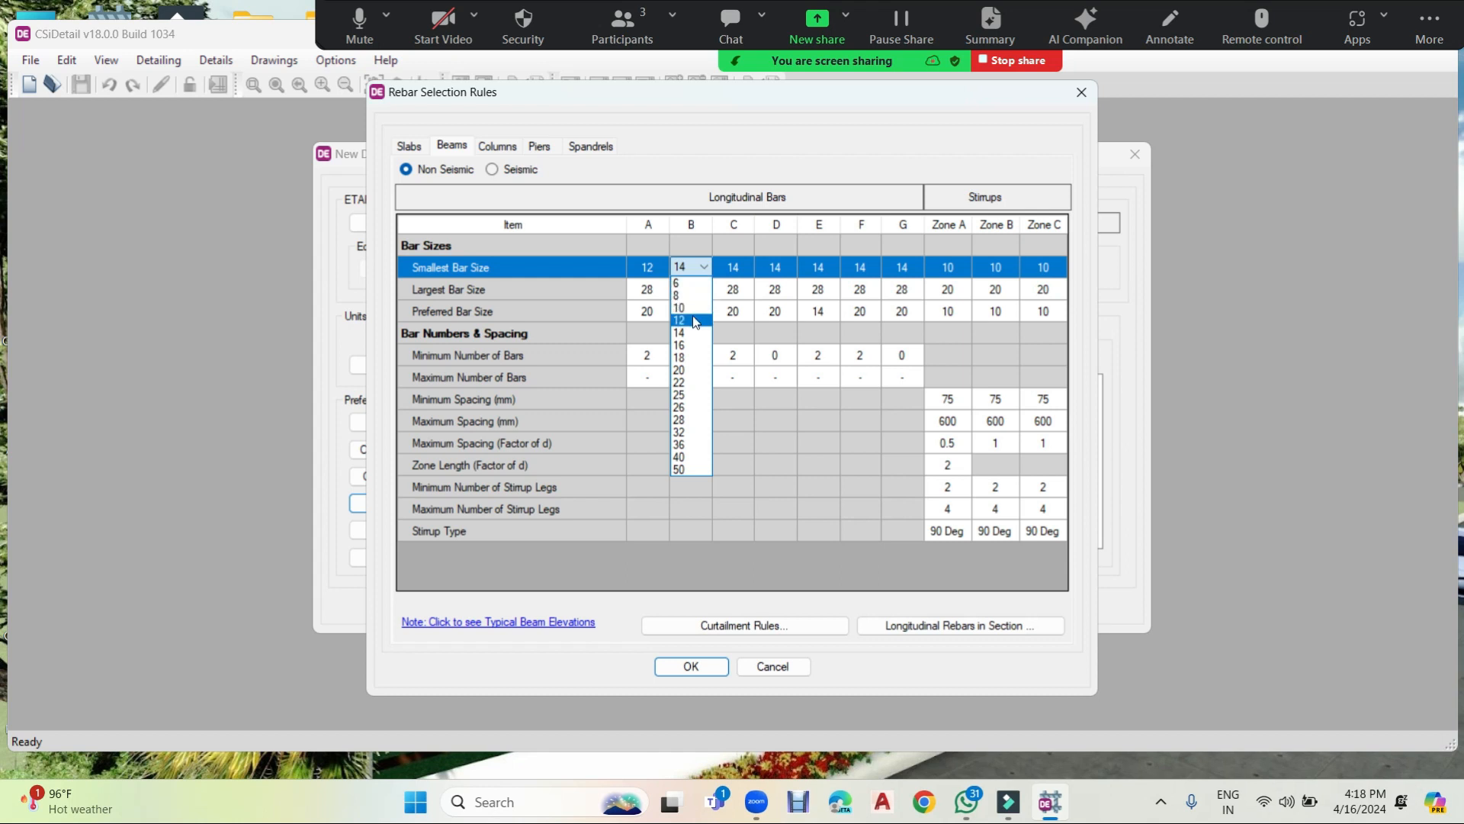
click(691, 313)
click(748, 271)
click(746, 272)
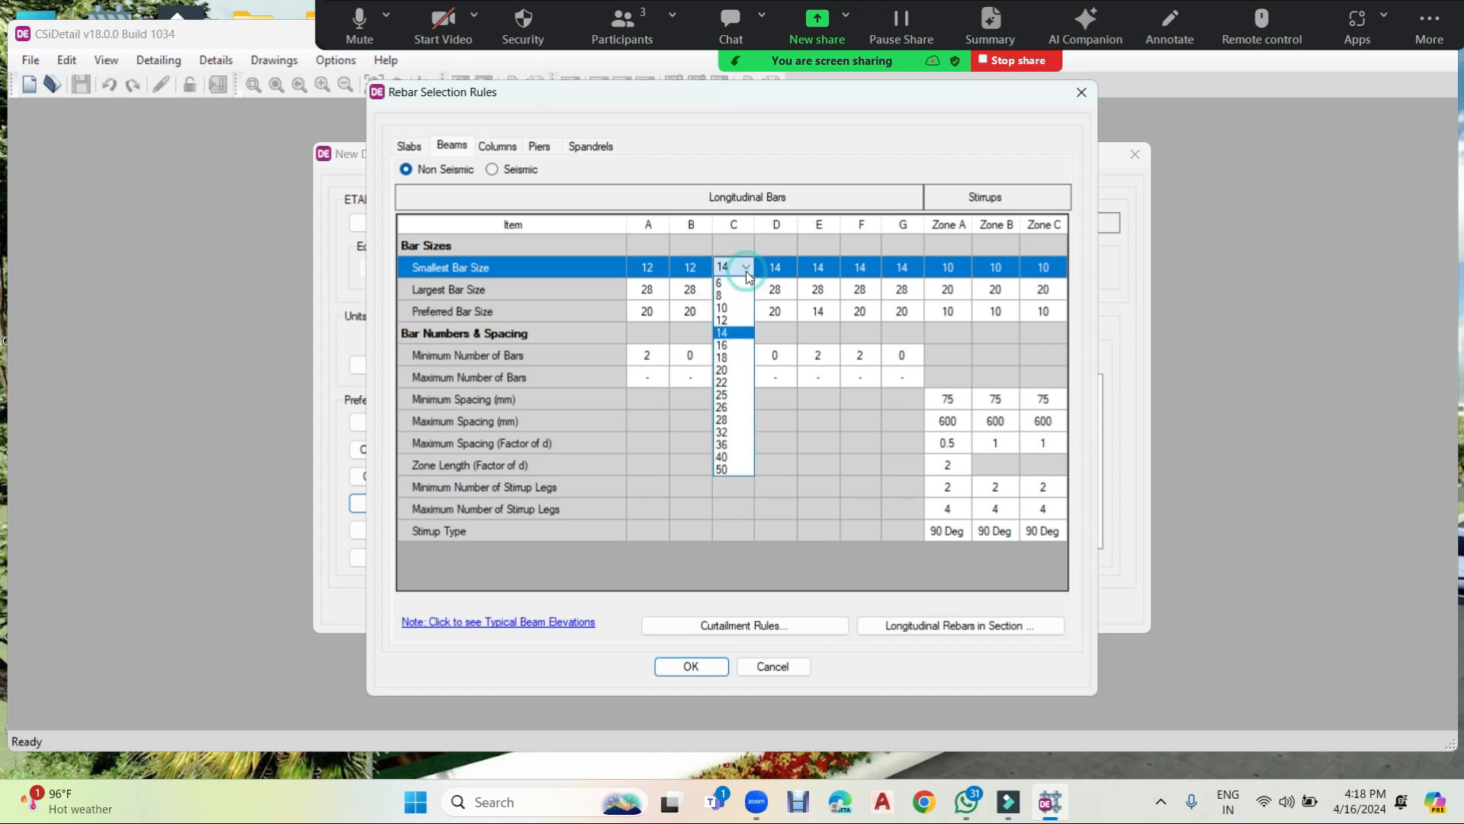
click(730, 319)
Set the smallest bar size of beam longitudinal bars D, E, F and G to 12.
click(790, 267)
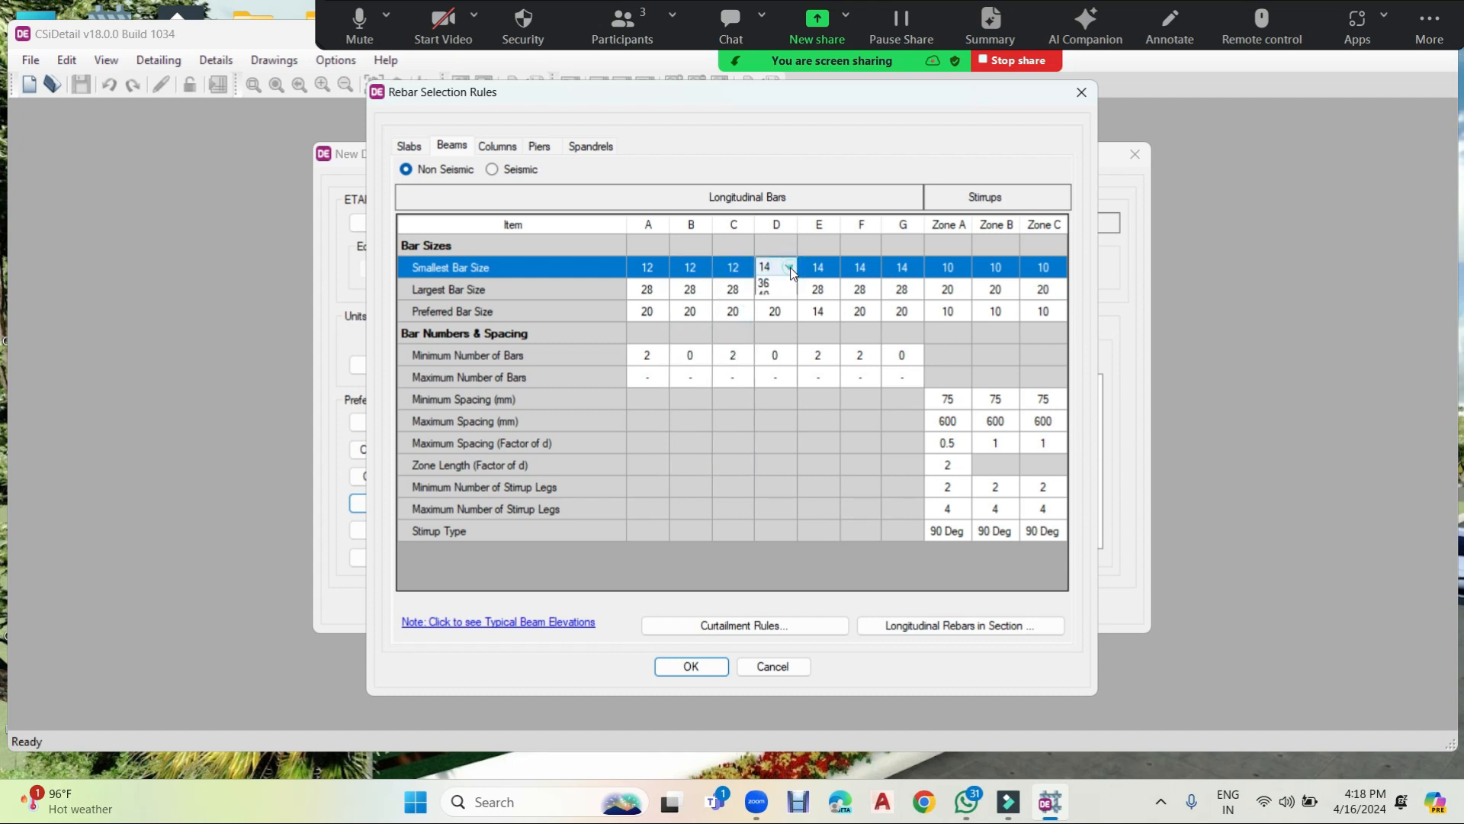
click(790, 267)
click(779, 321)
click(834, 267)
click(833, 267)
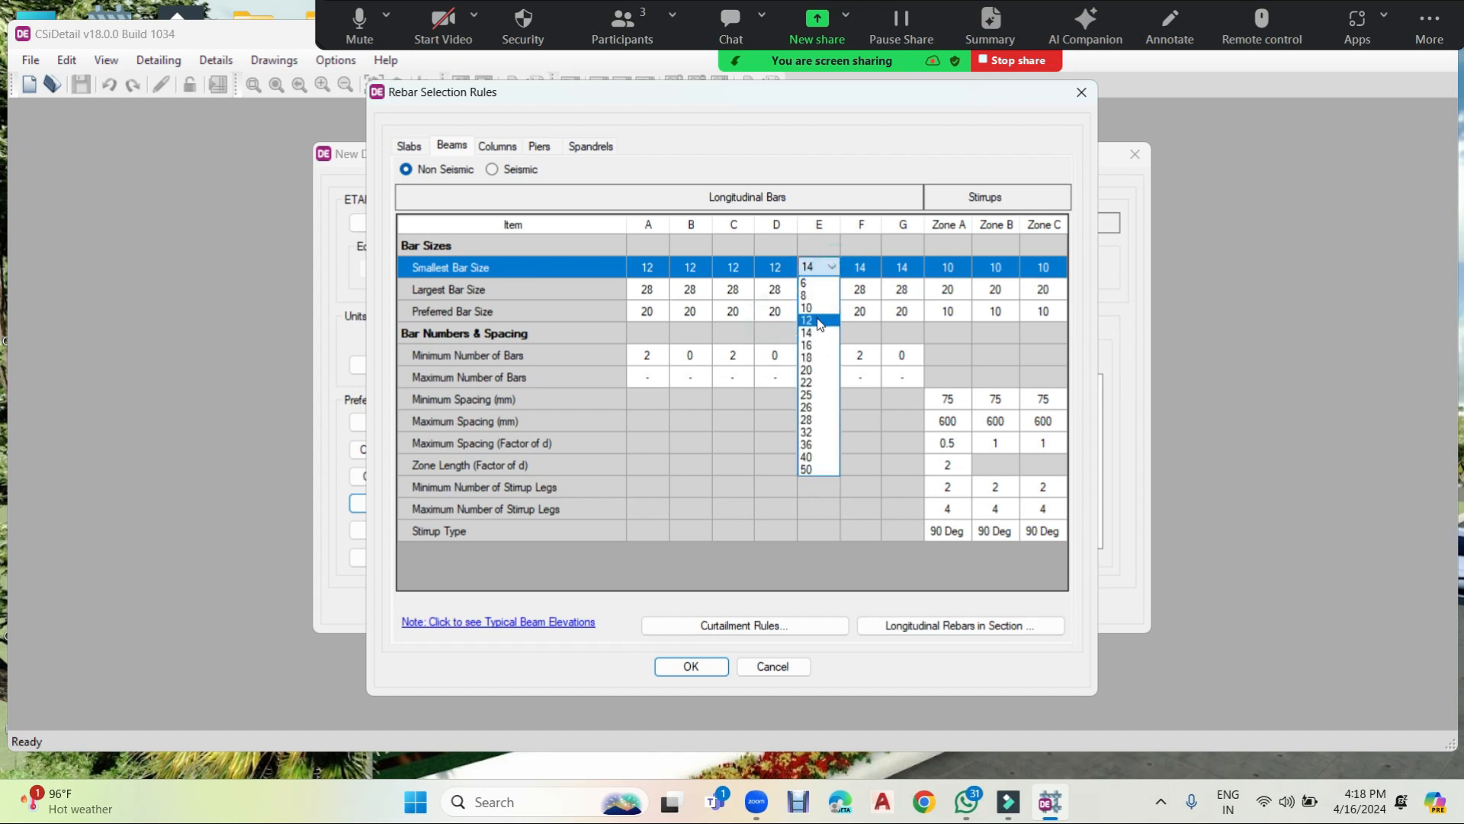
click(817, 317)
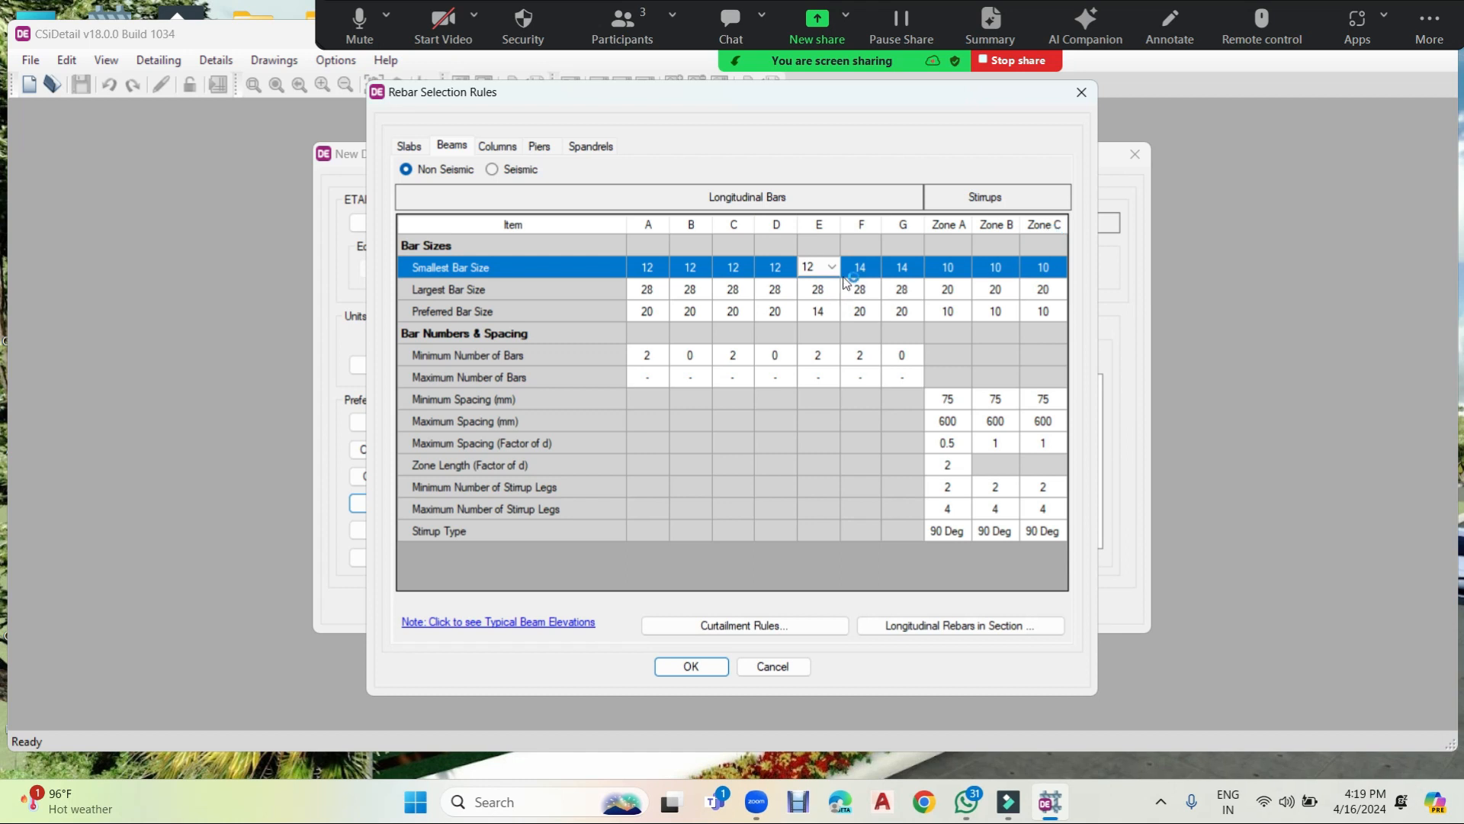
click(873, 267)
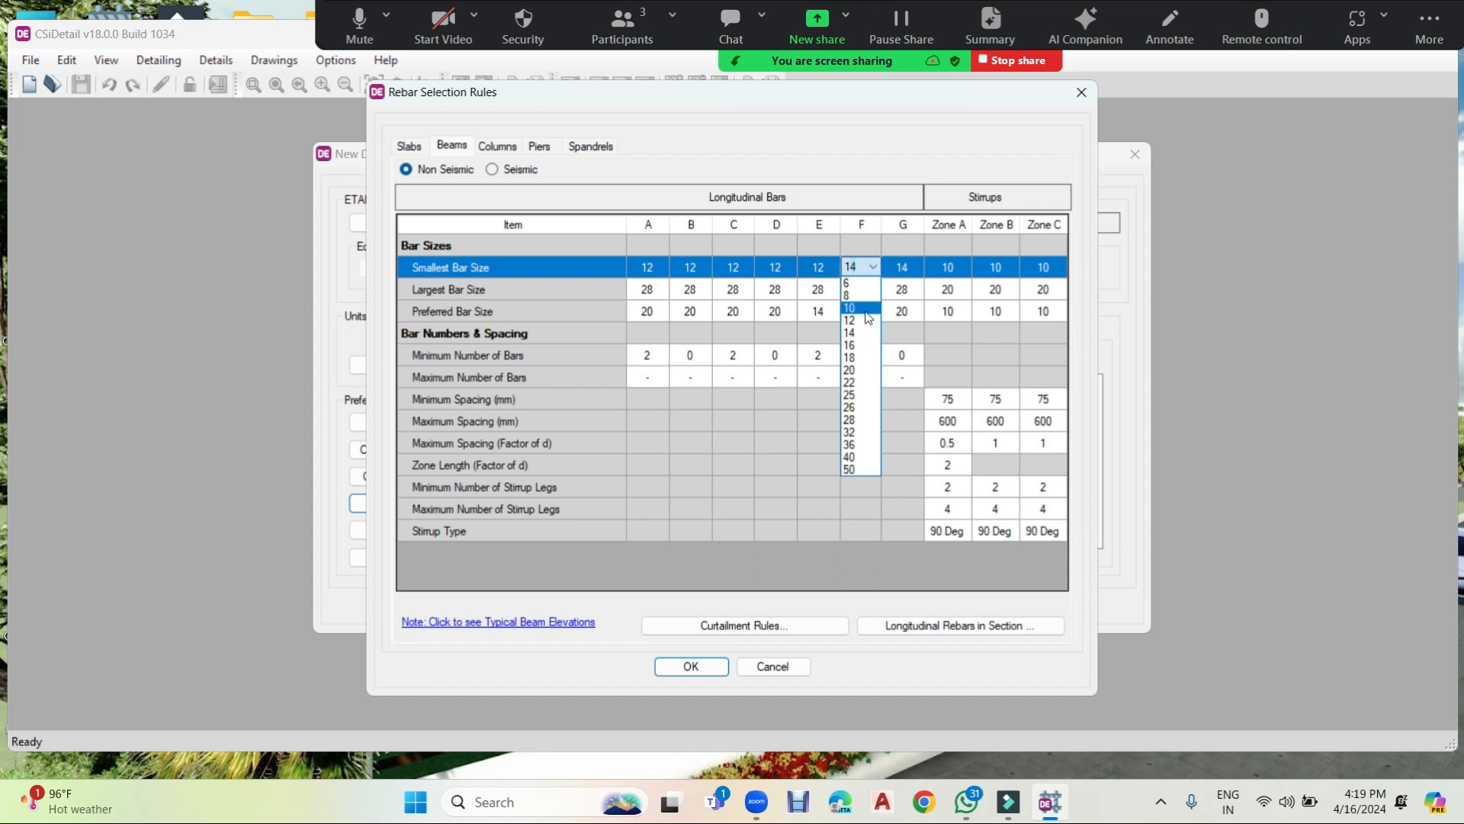
click(850, 319)
click(921, 268)
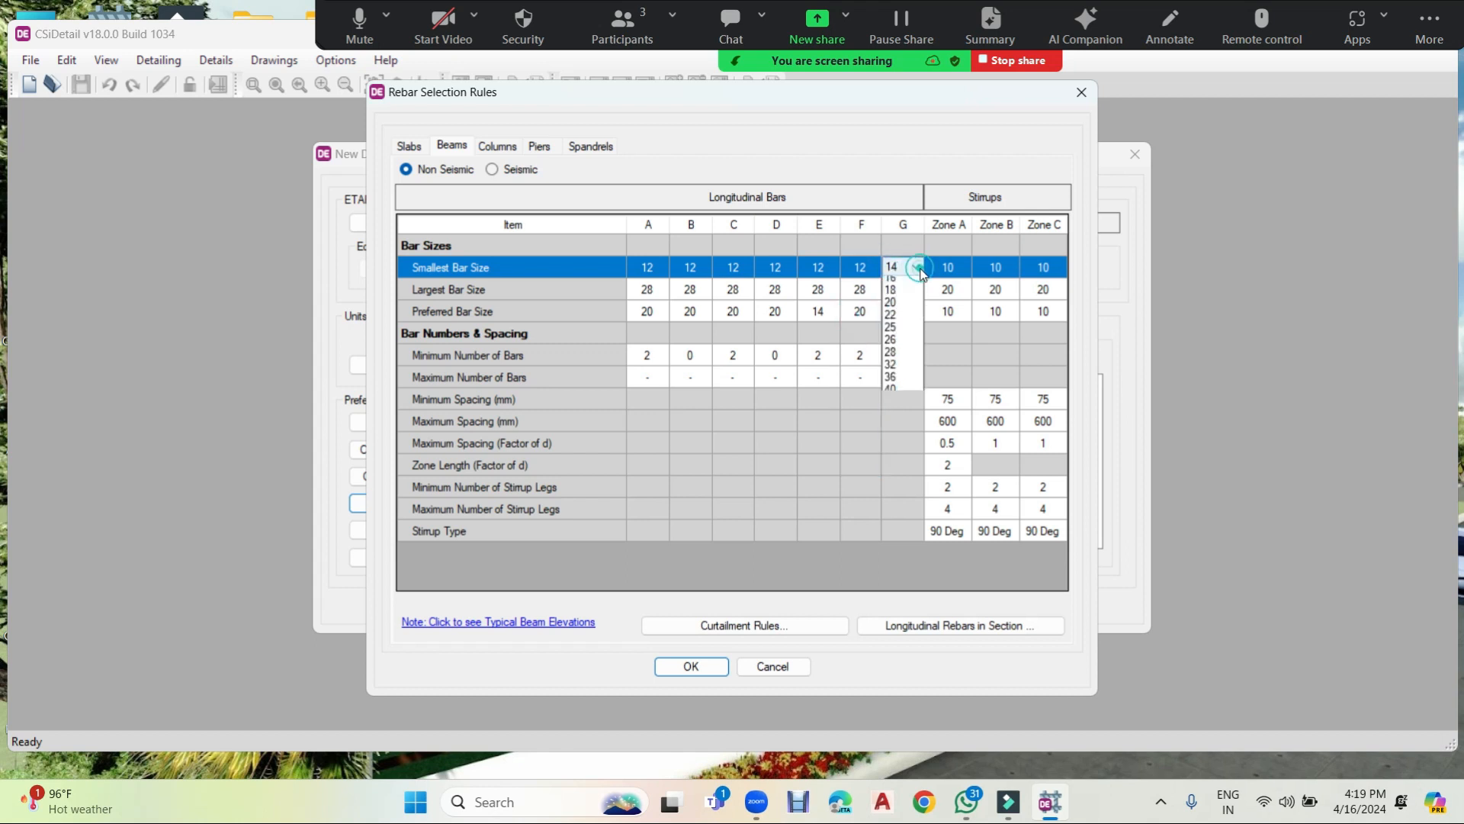
click(910, 319)
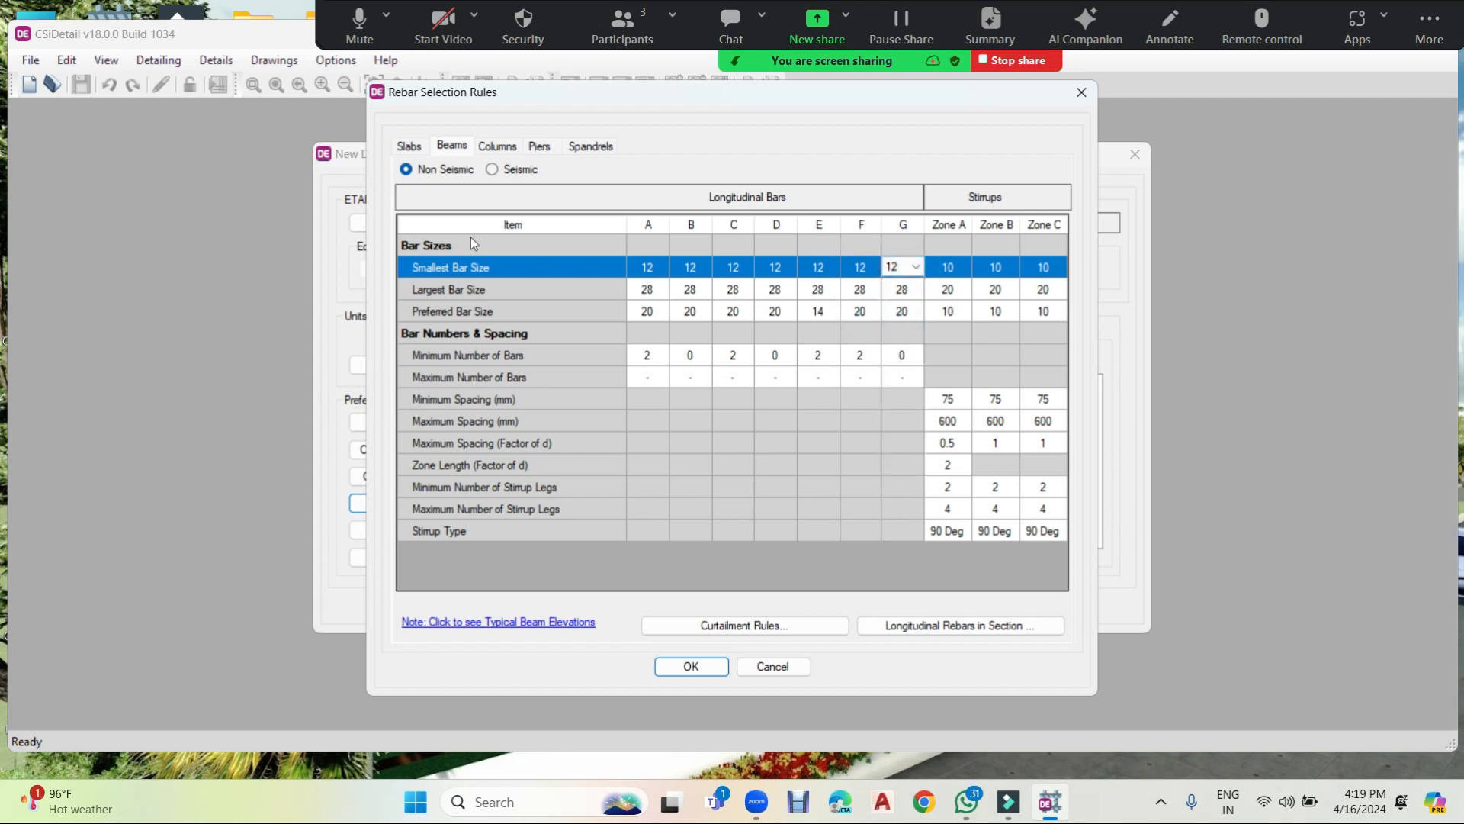
In the non-seismic beam rebar selection rules, set the largest bar size of longitudinal bars A, B and C to 20.
click(662, 287)
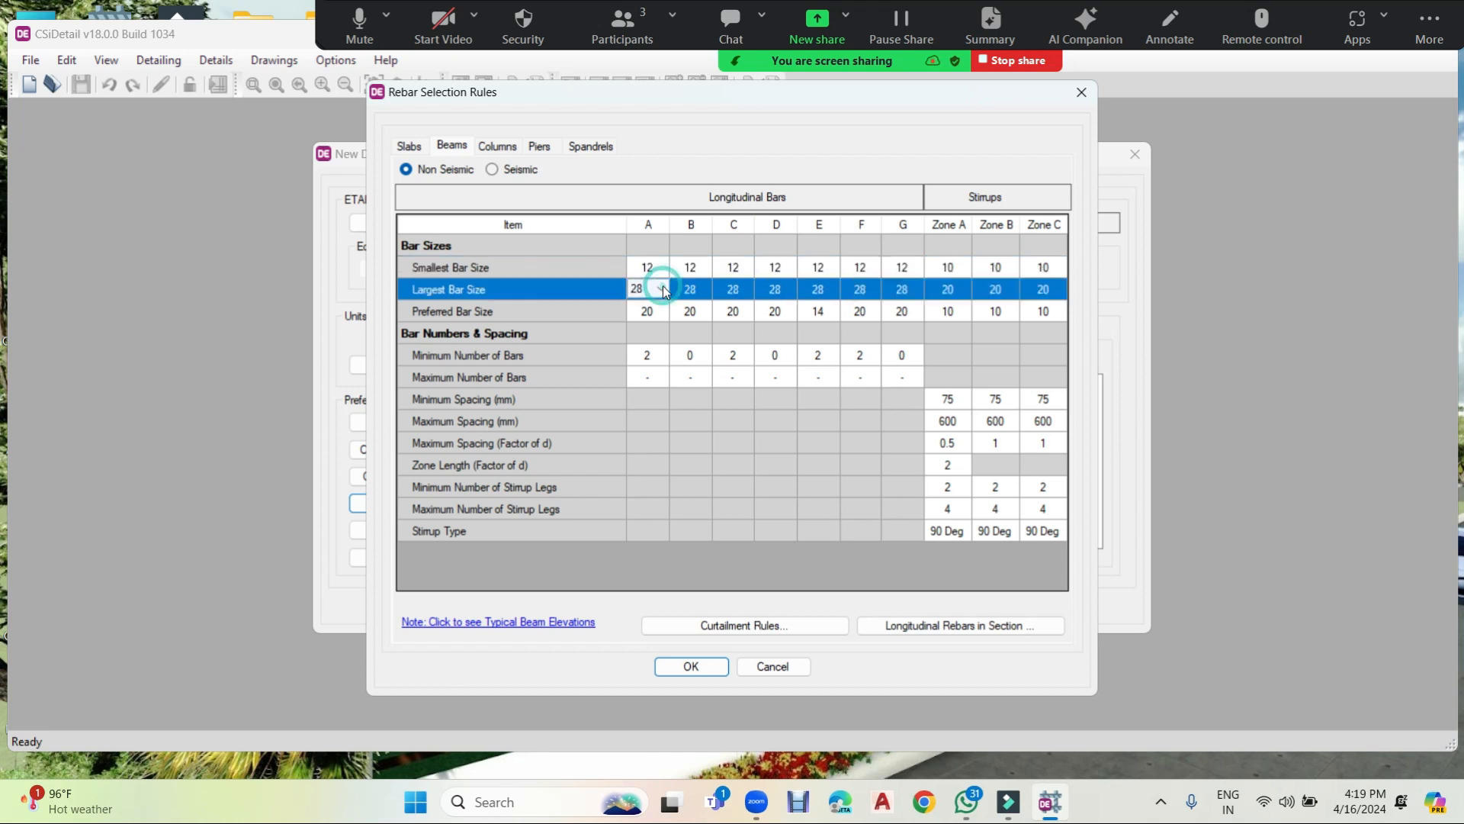
click(661, 290)
click(639, 390)
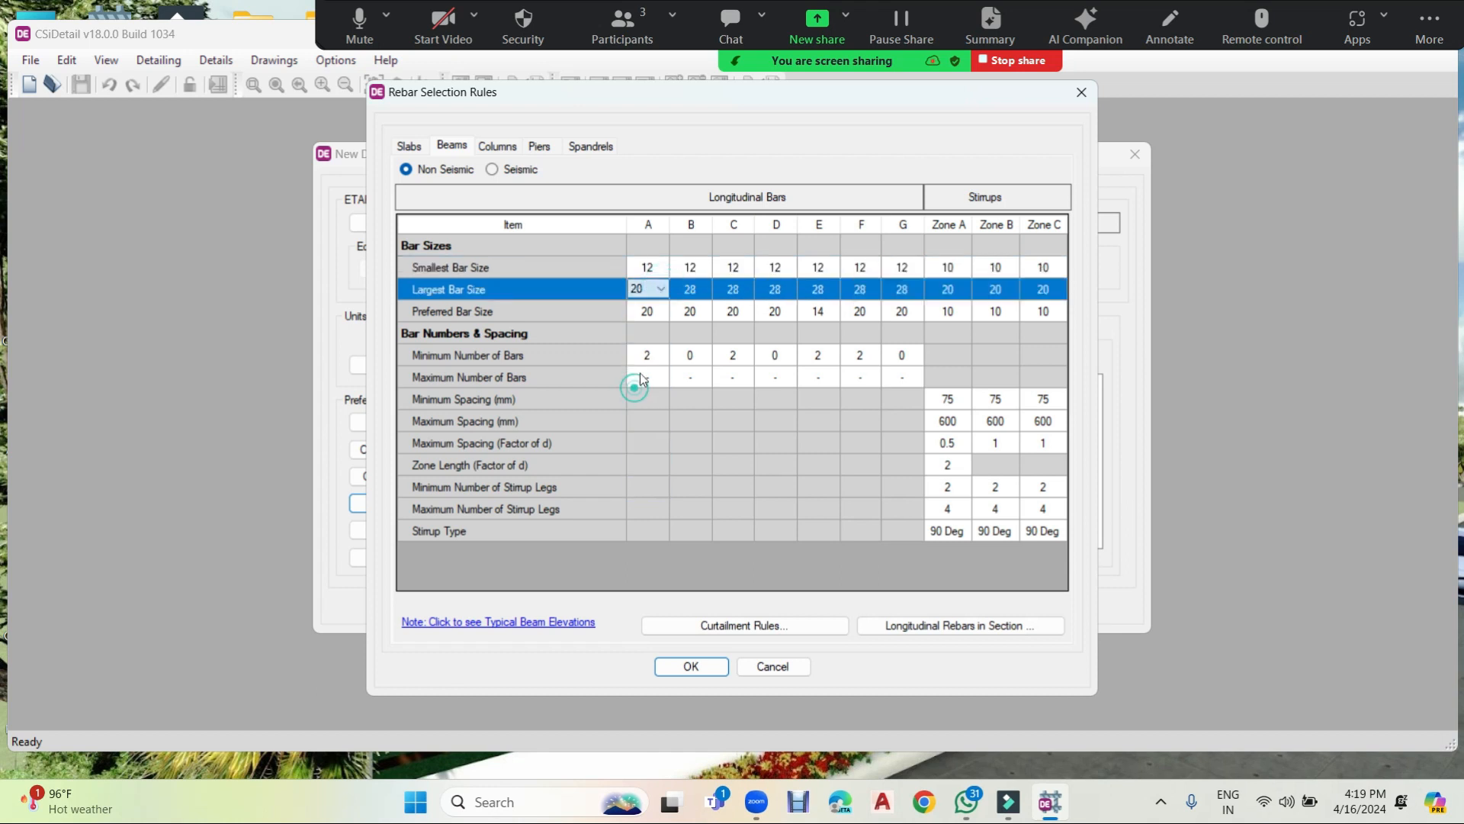
click(693, 292)
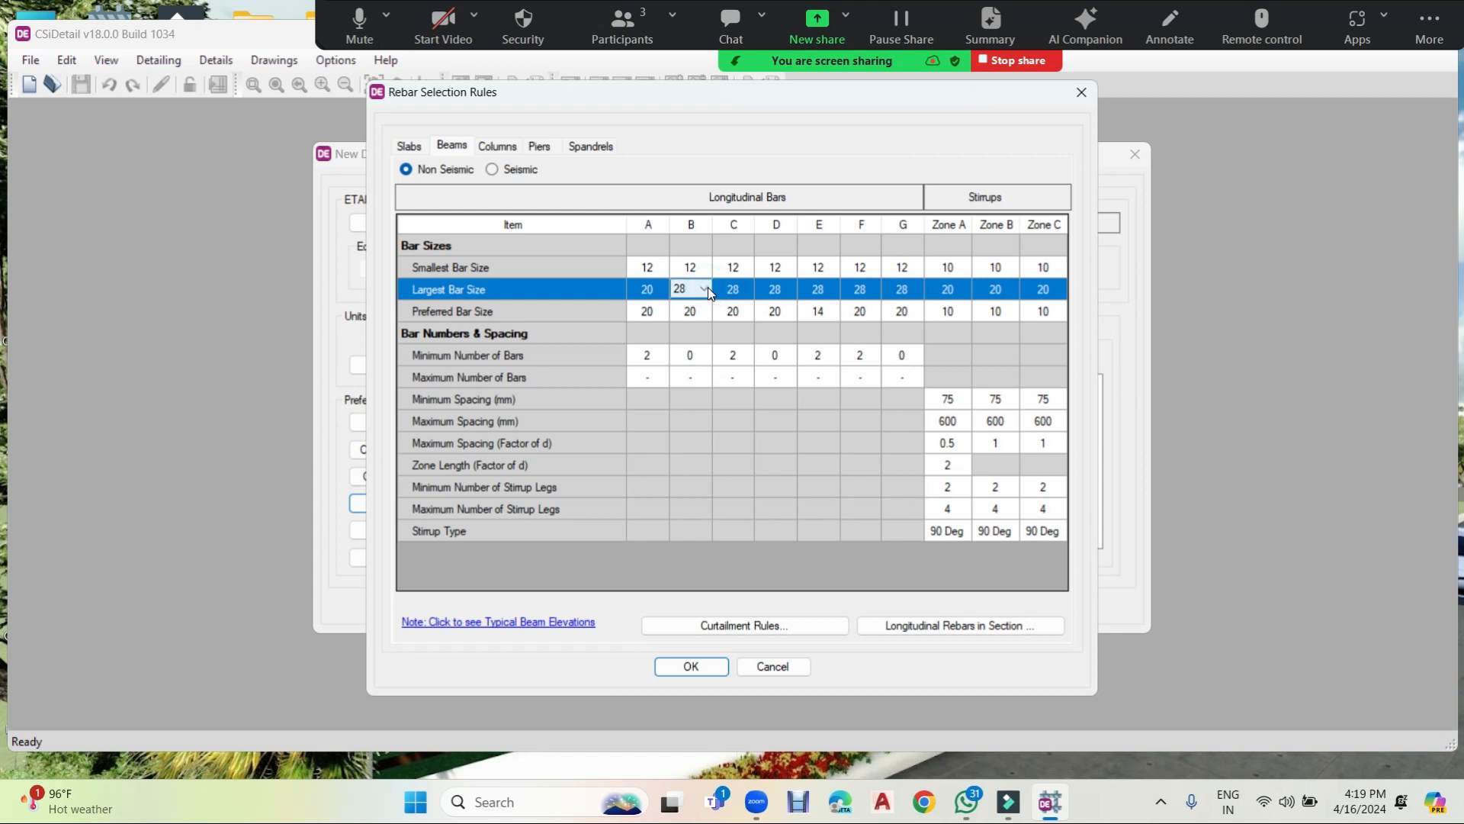
click(705, 289)
click(690, 391)
click(746, 290)
click(747, 291)
click(732, 392)
Set the largest bar size of beam longitudinal bars D, E, F and G to 20.
click(770, 289)
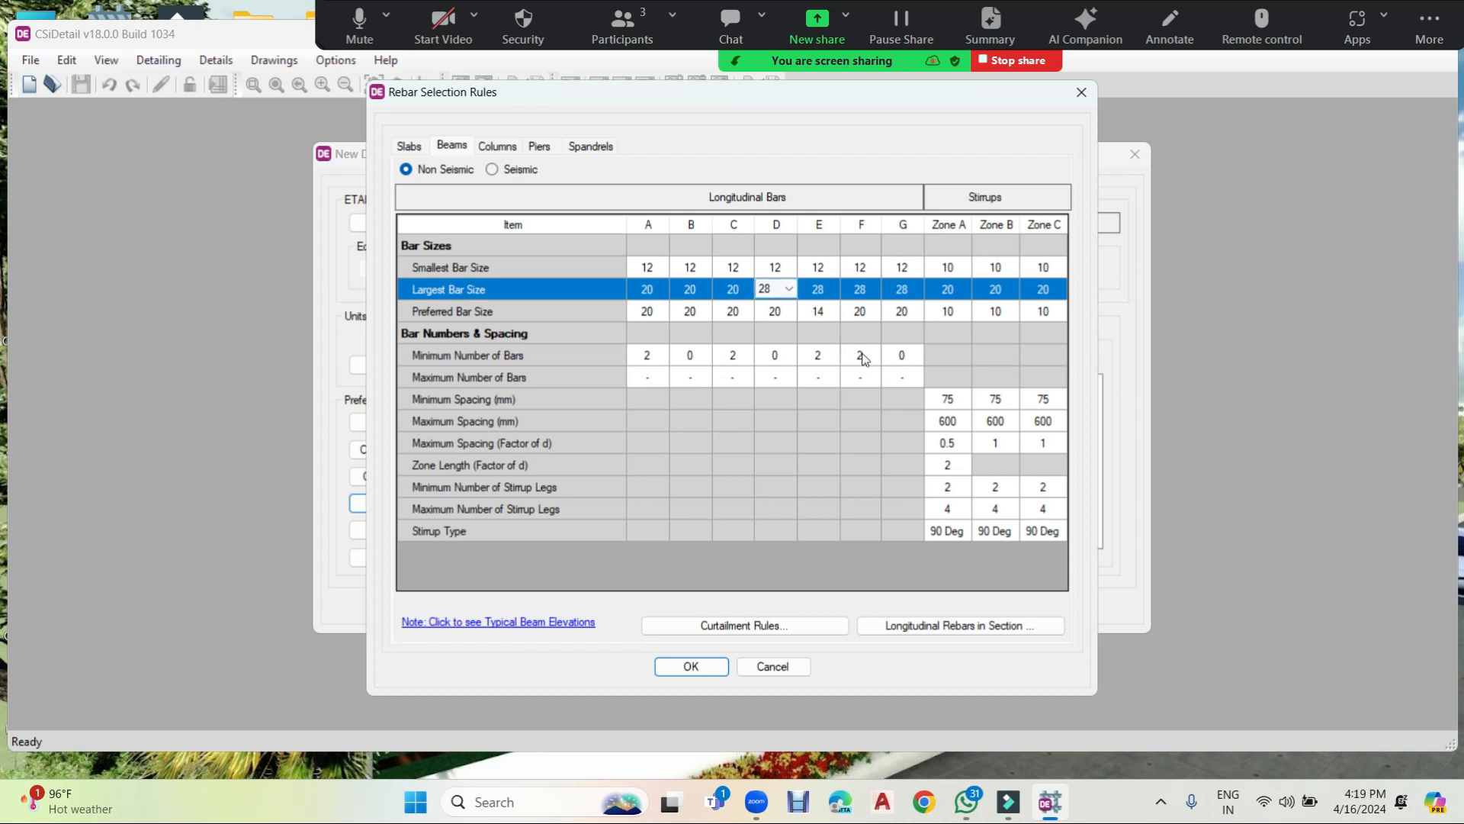
click(789, 288)
click(773, 392)
click(831, 290)
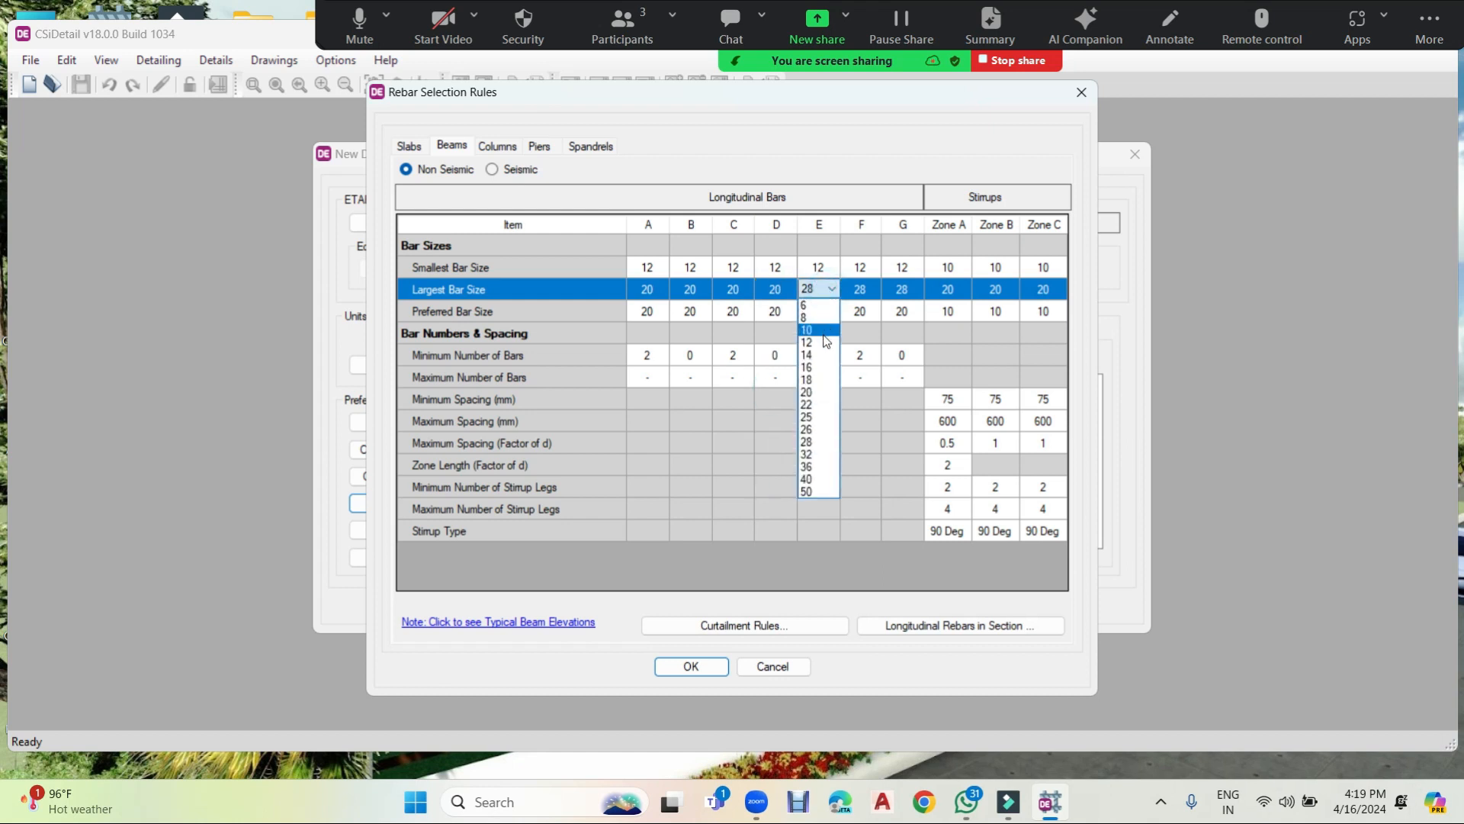
click(822, 390)
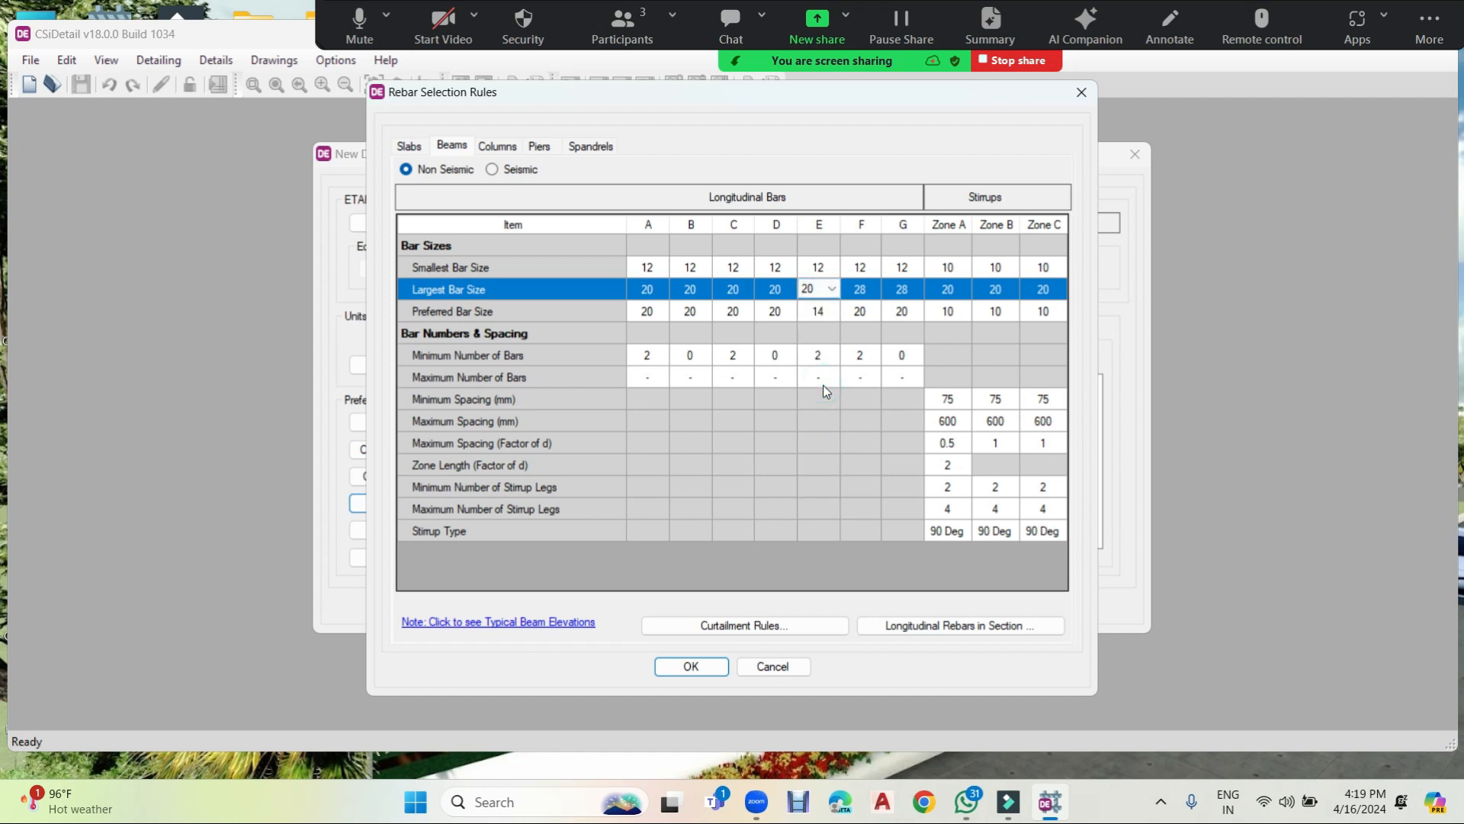
click(873, 289)
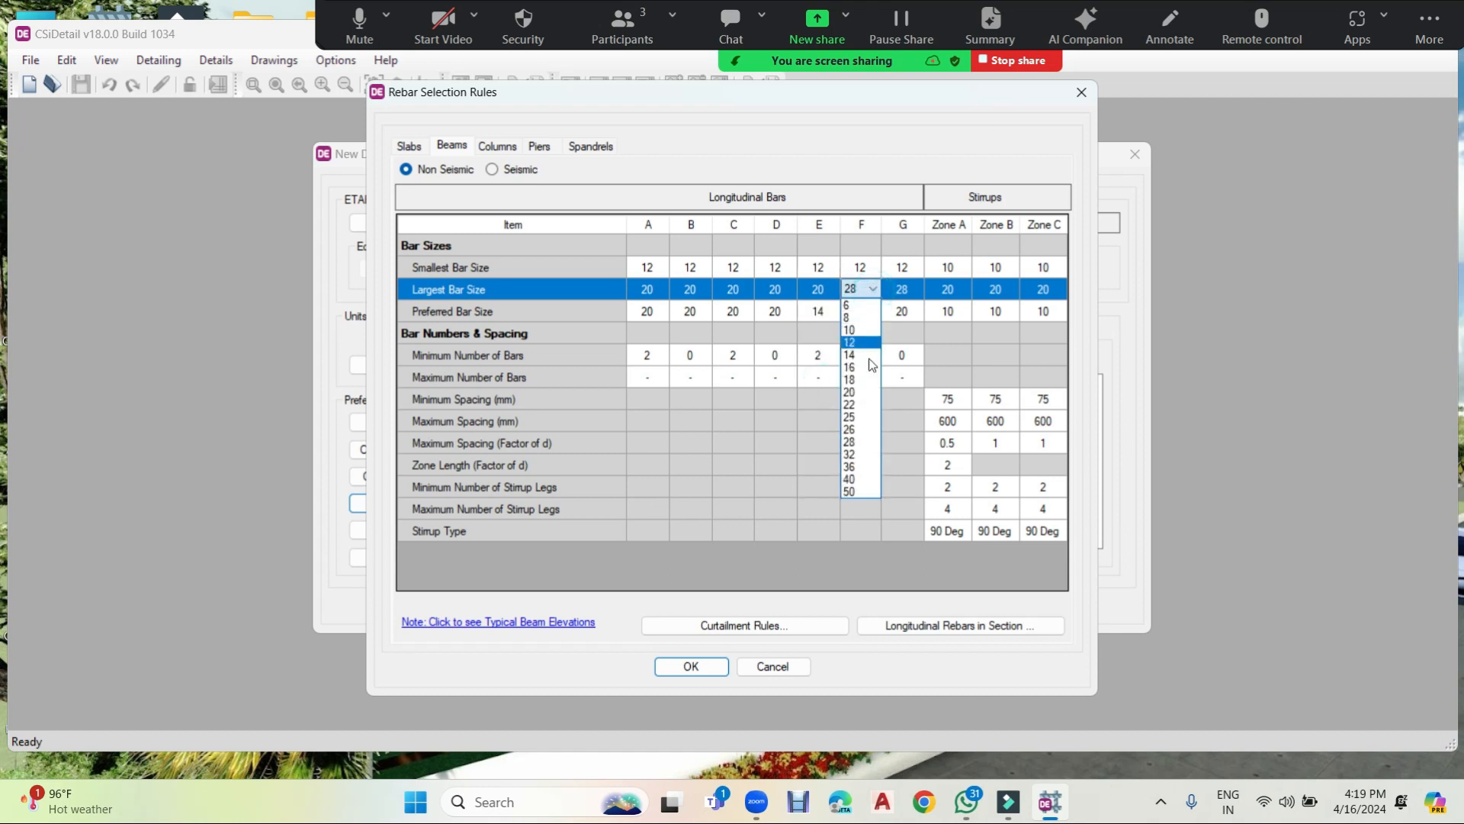
click(860, 392)
click(915, 290)
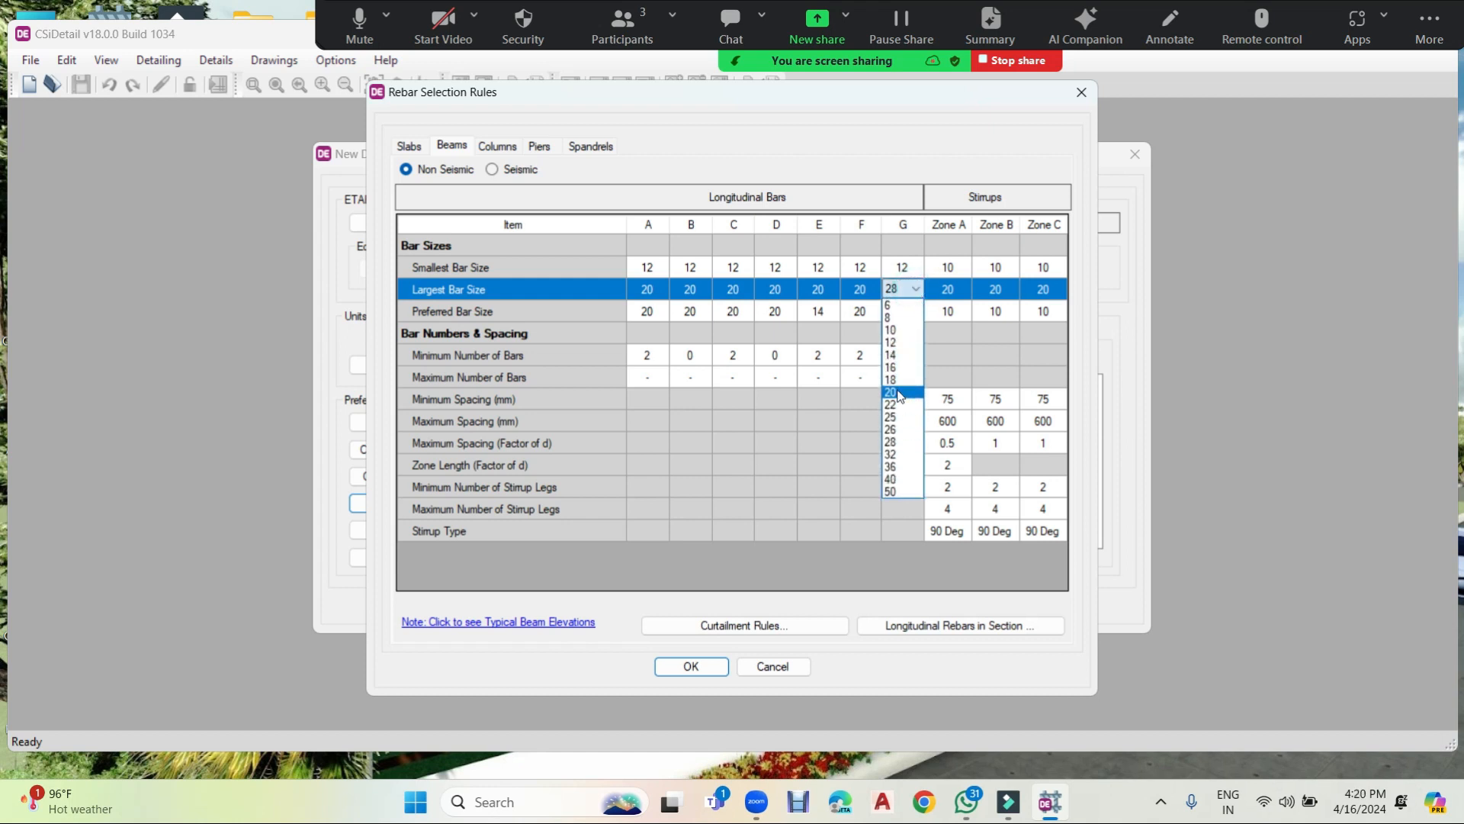
click(898, 393)
For the beam stirrups in Zone A, set the smallest bar size to 8 and the largest to 12.
click(962, 268)
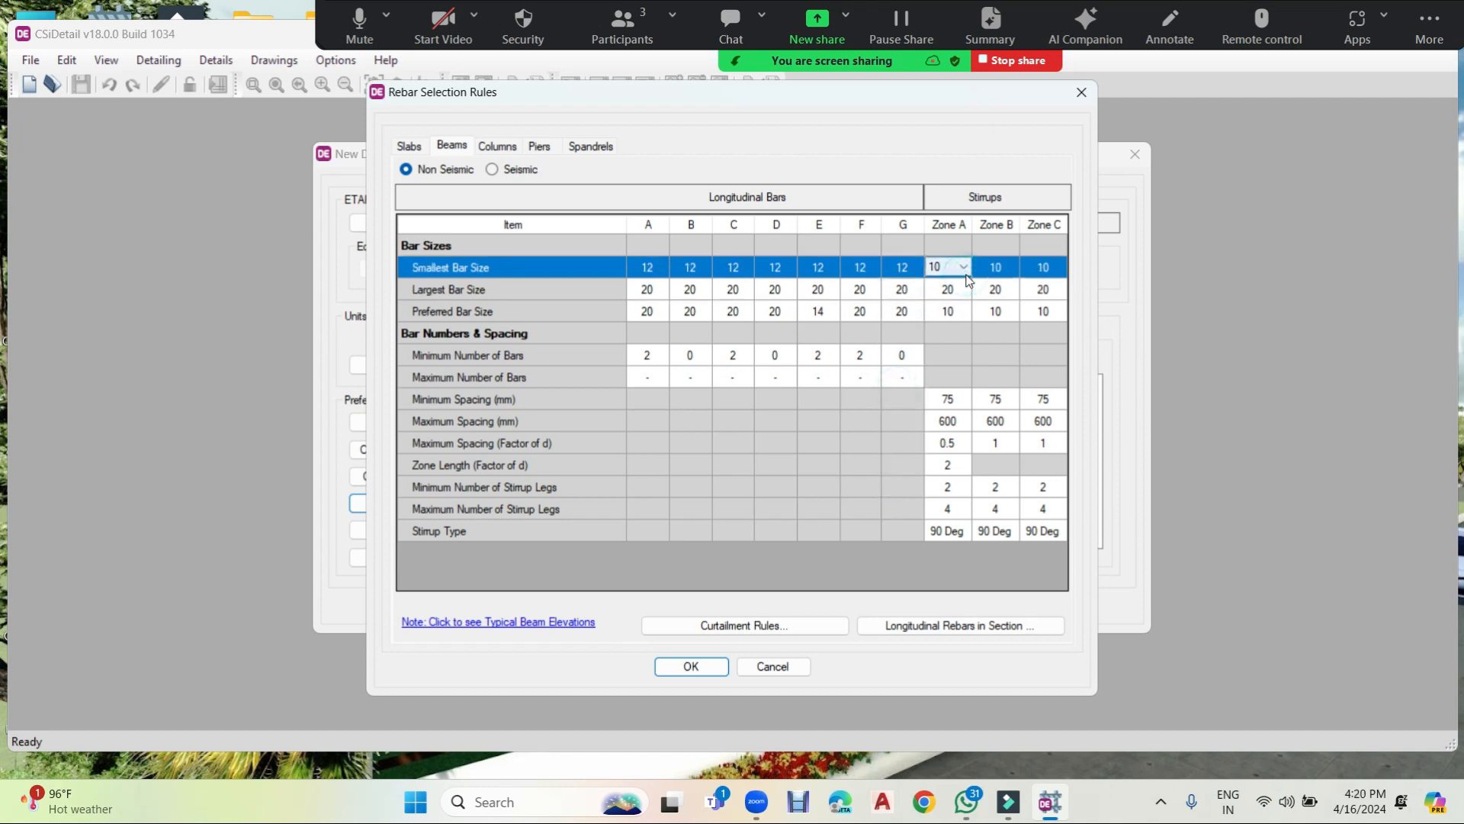
click(947, 296)
click(948, 290)
click(948, 343)
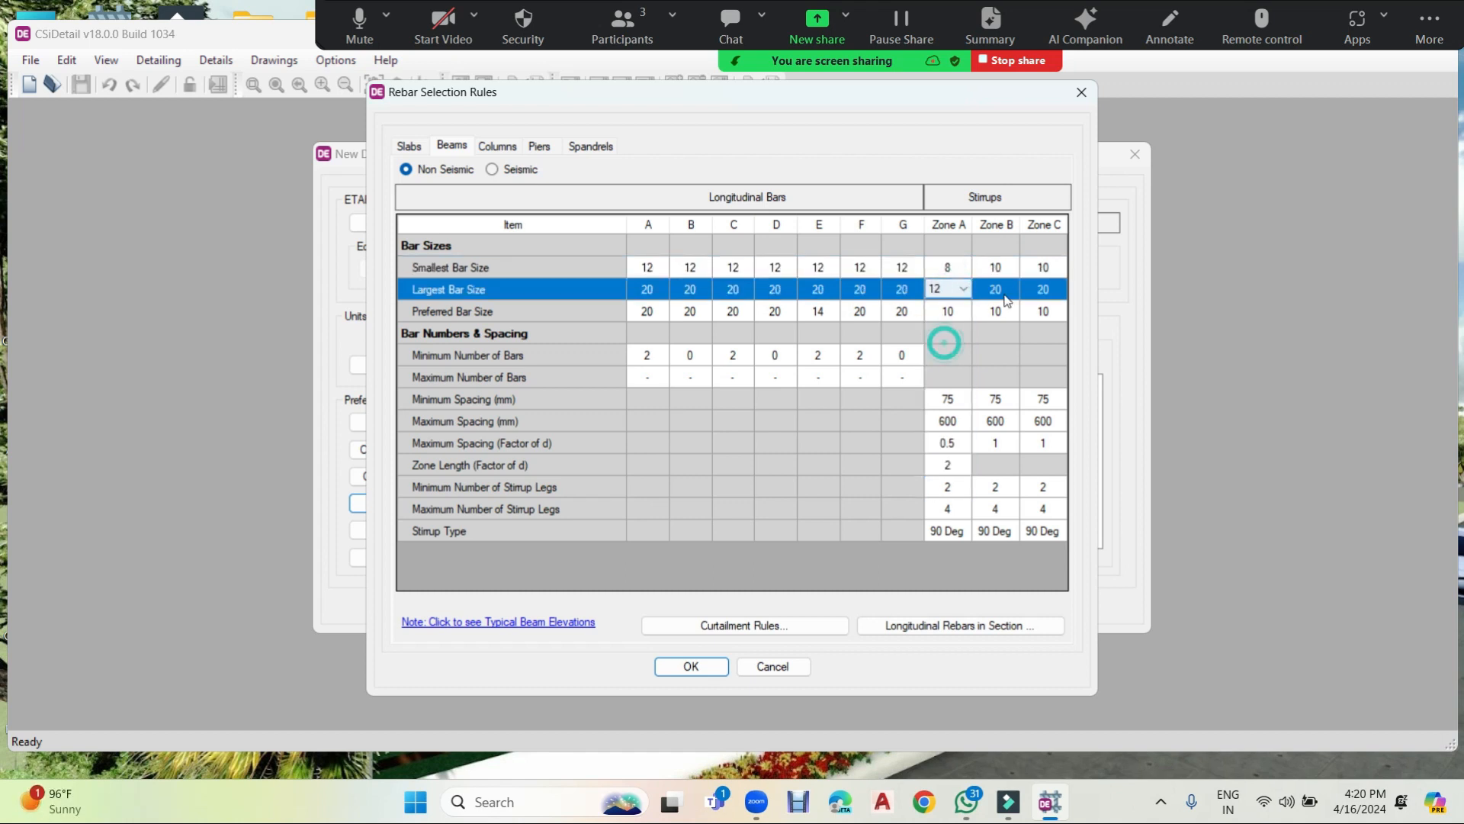
For the beam stirrups in Zone B, set the smallest bar size to 8 and the largest to 12.
click(1010, 269)
click(1010, 269)
click(994, 296)
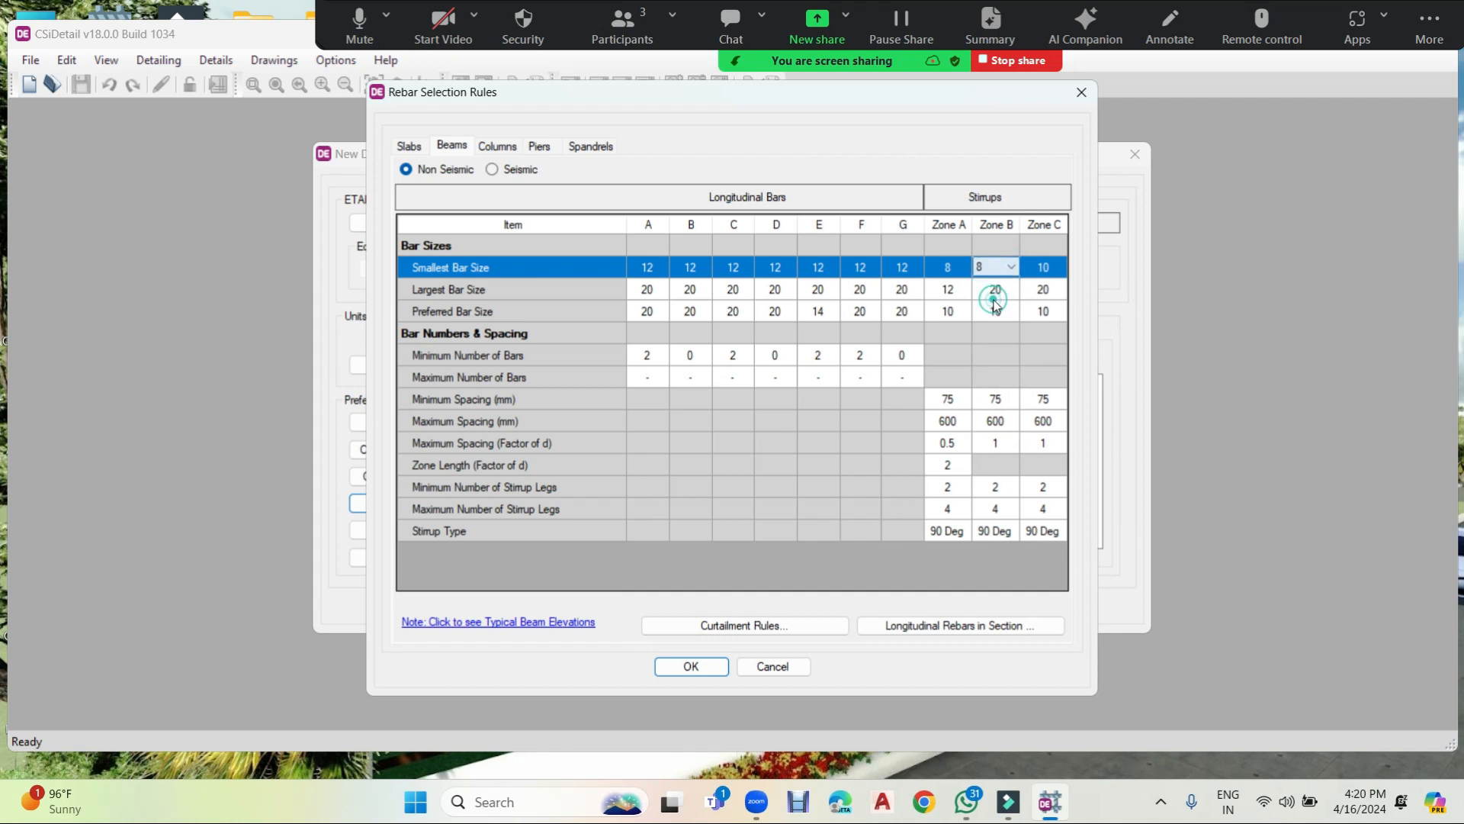
click(1000, 290)
click(1003, 293)
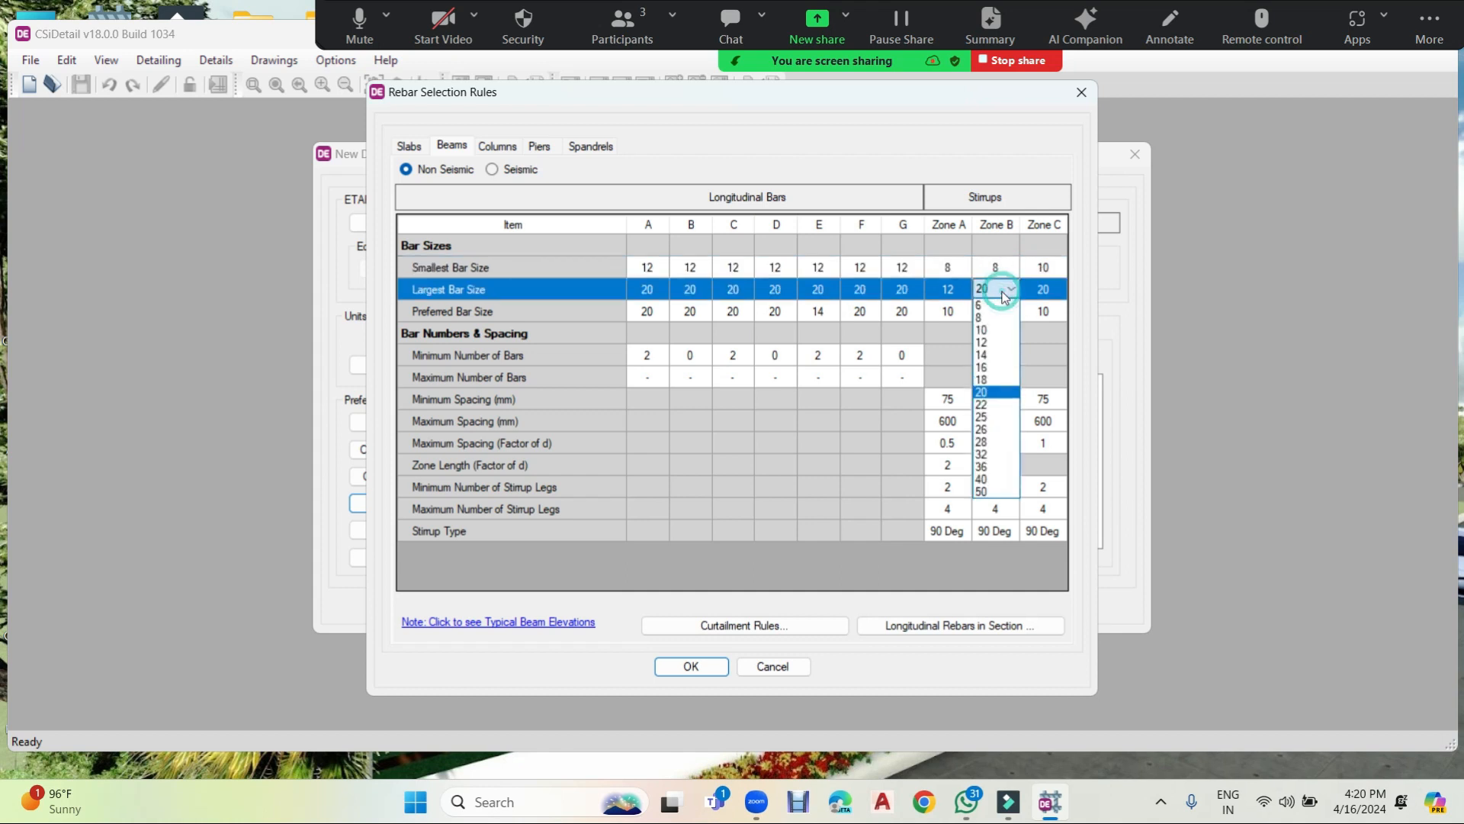
click(981, 341)
For the beam stirrups in Zone C, set the smallest bar size to 8 and the largest to 12.
click(1063, 270)
click(1064, 270)
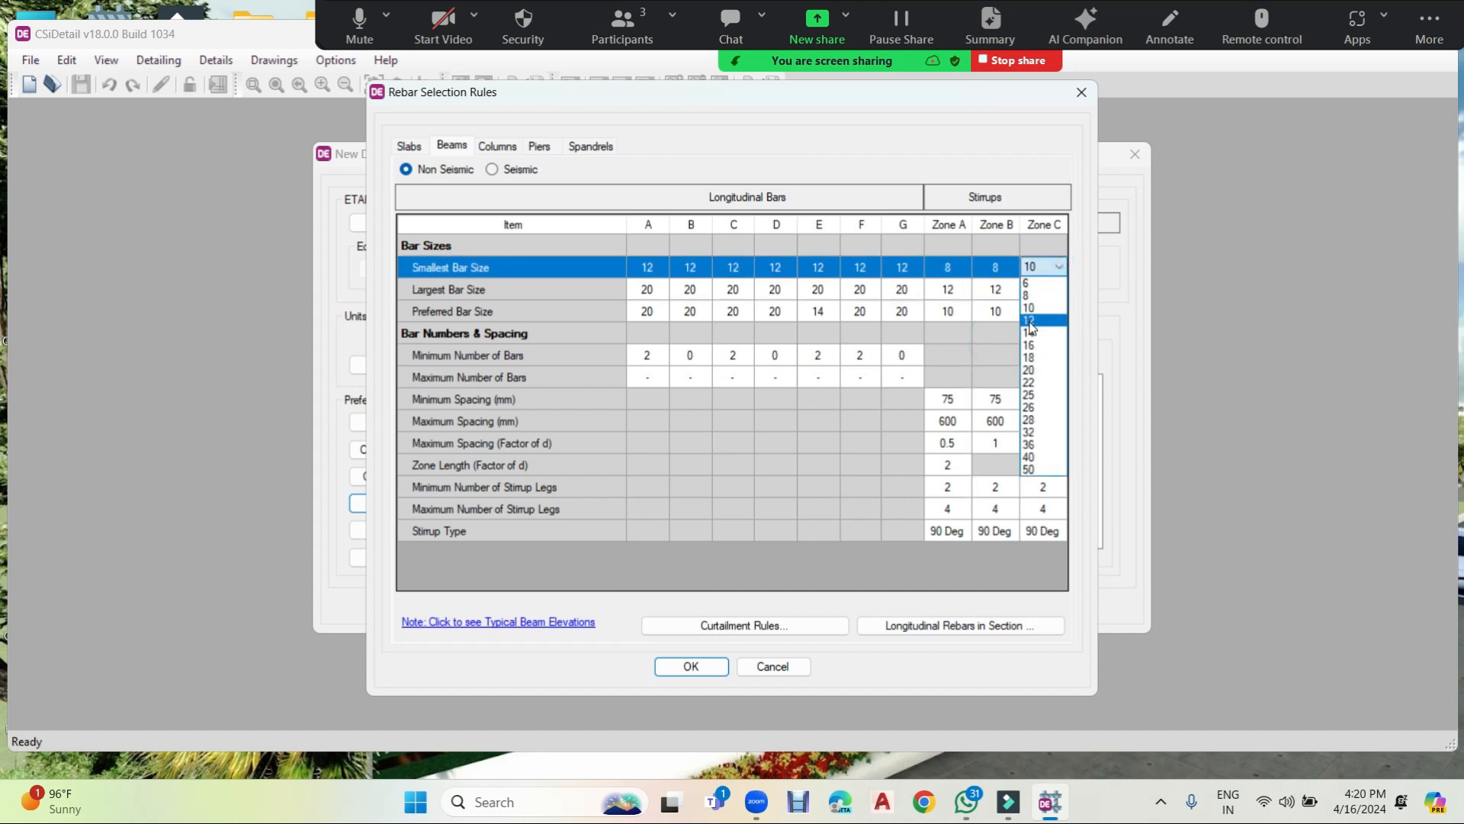
click(1034, 295)
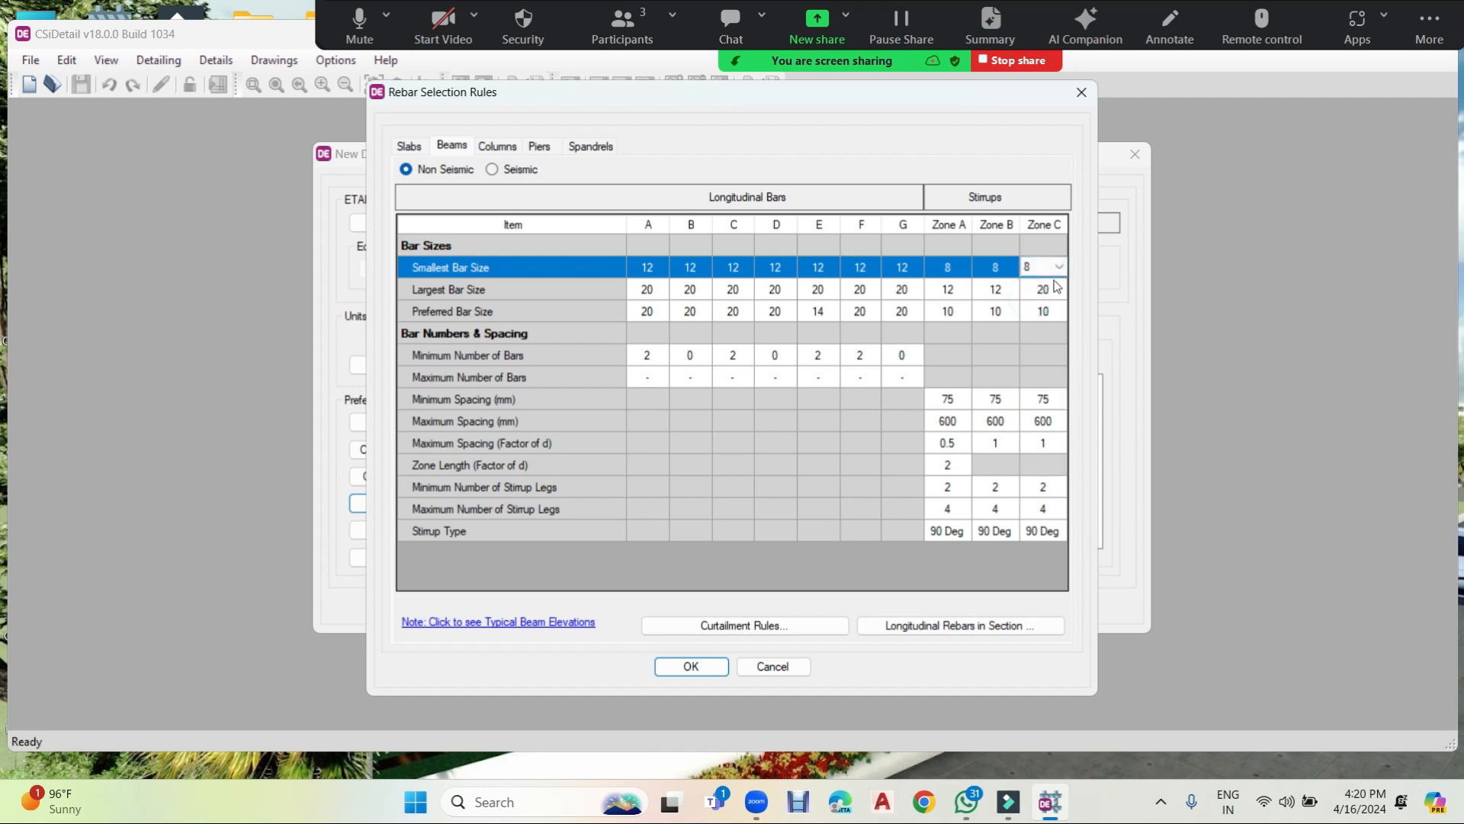
click(1059, 293)
click(1060, 294)
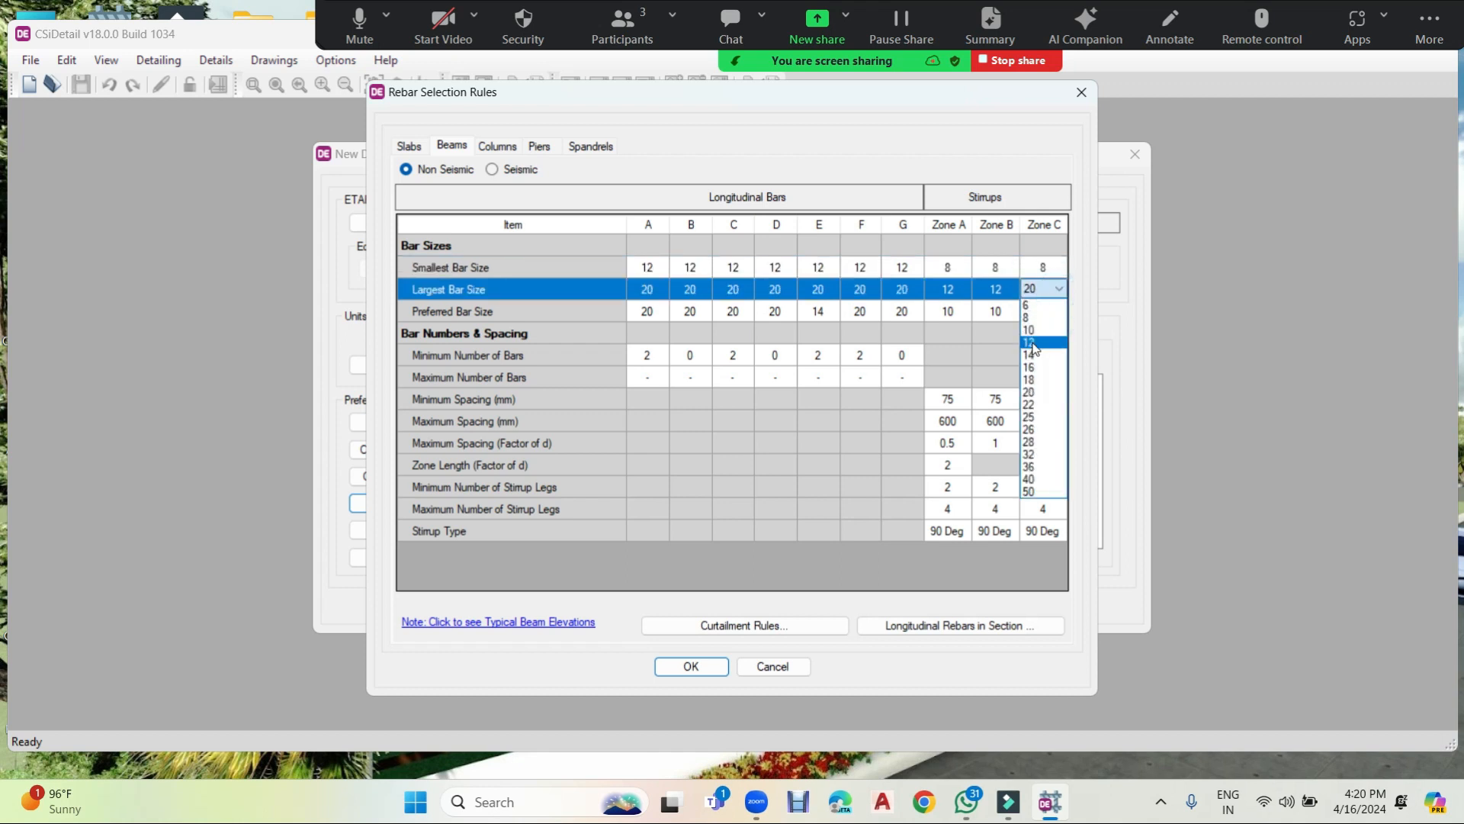
click(1034, 342)
Set the preferred stirrup bar size to 8 in Zones A, B and C of the beam rules.
click(953, 313)
click(958, 313)
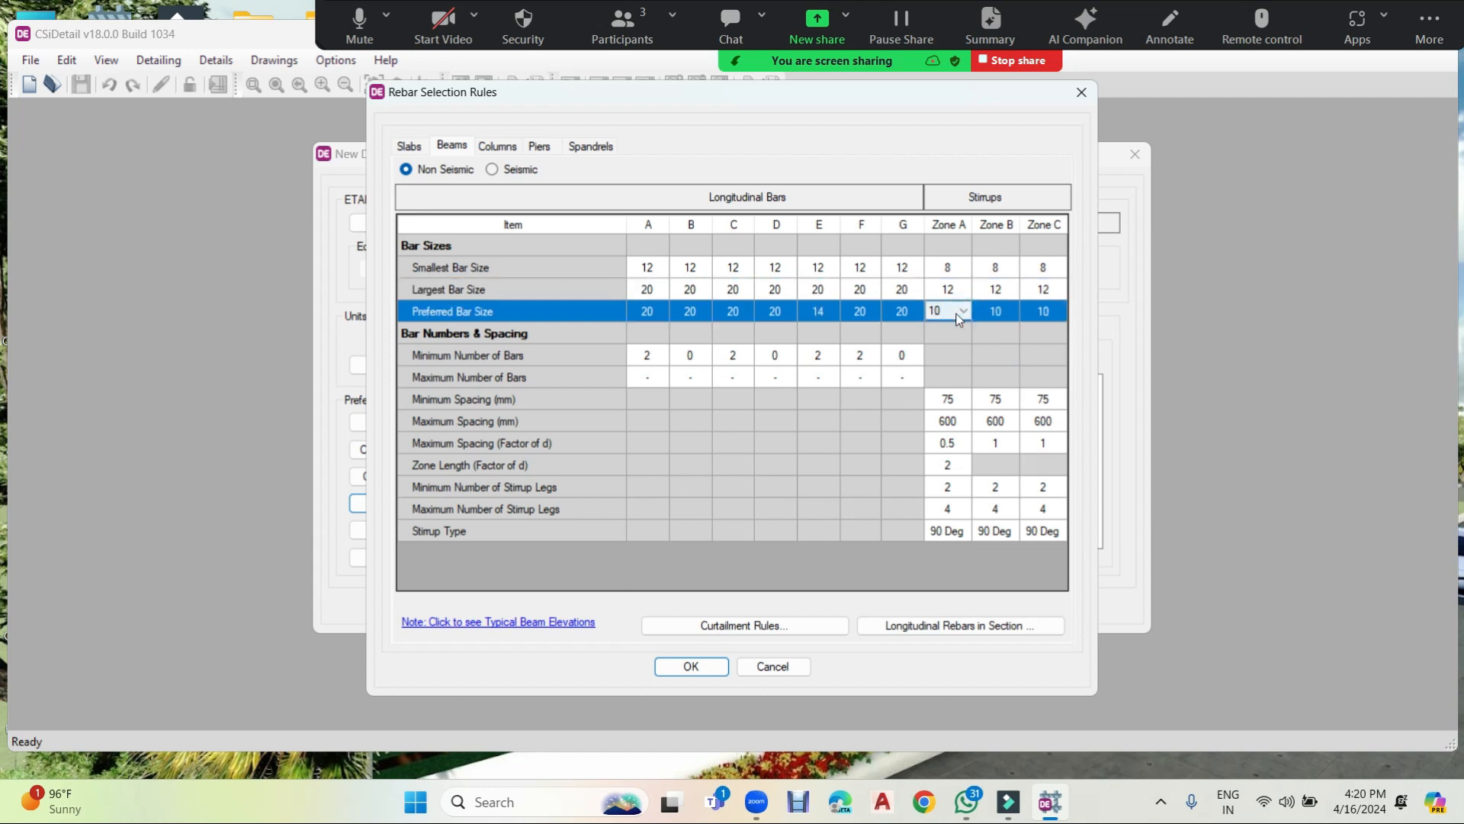
click(958, 340)
click(995, 312)
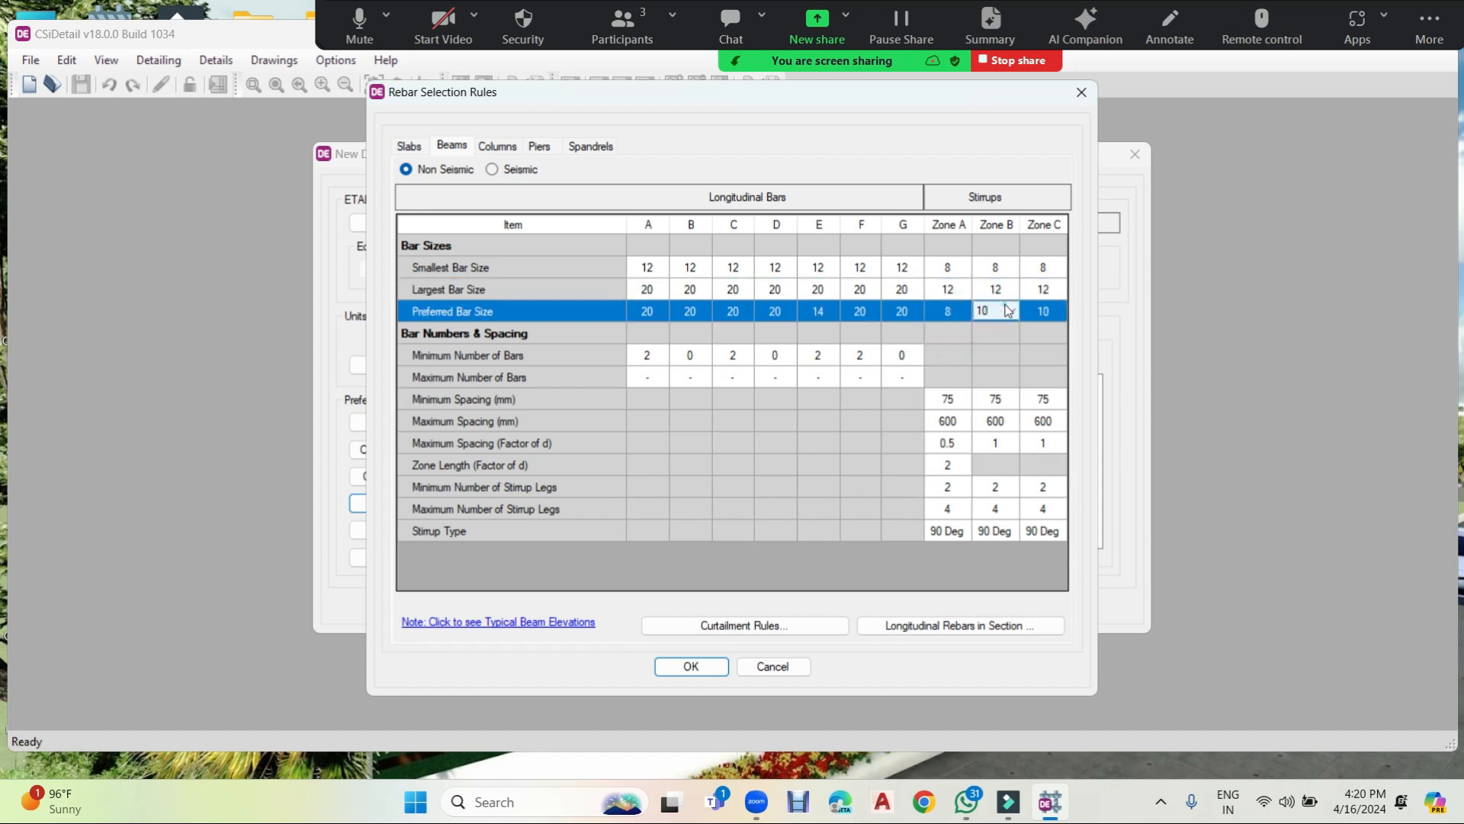
click(995, 312)
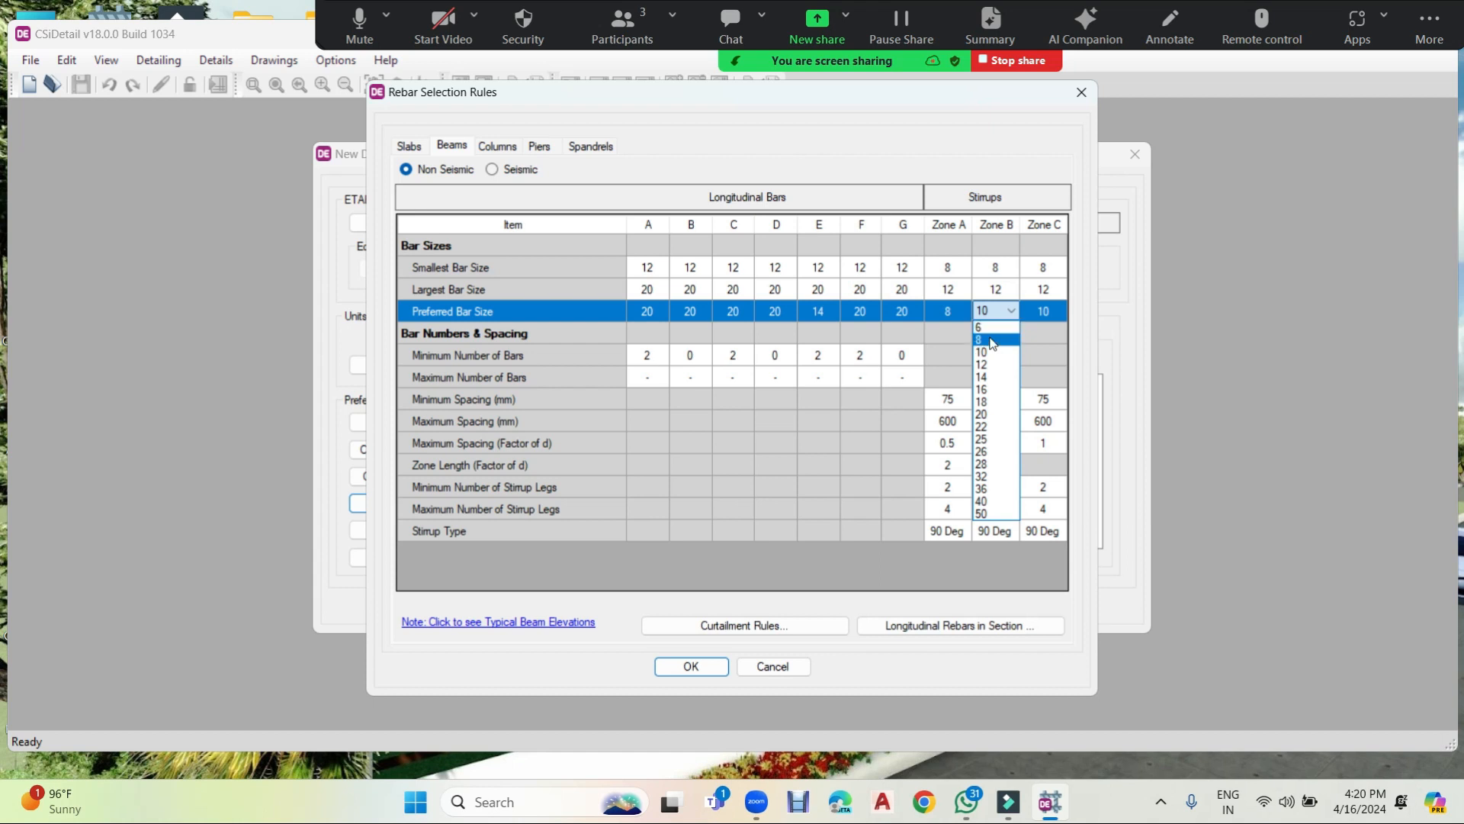
click(994, 340)
click(1055, 310)
click(1054, 310)
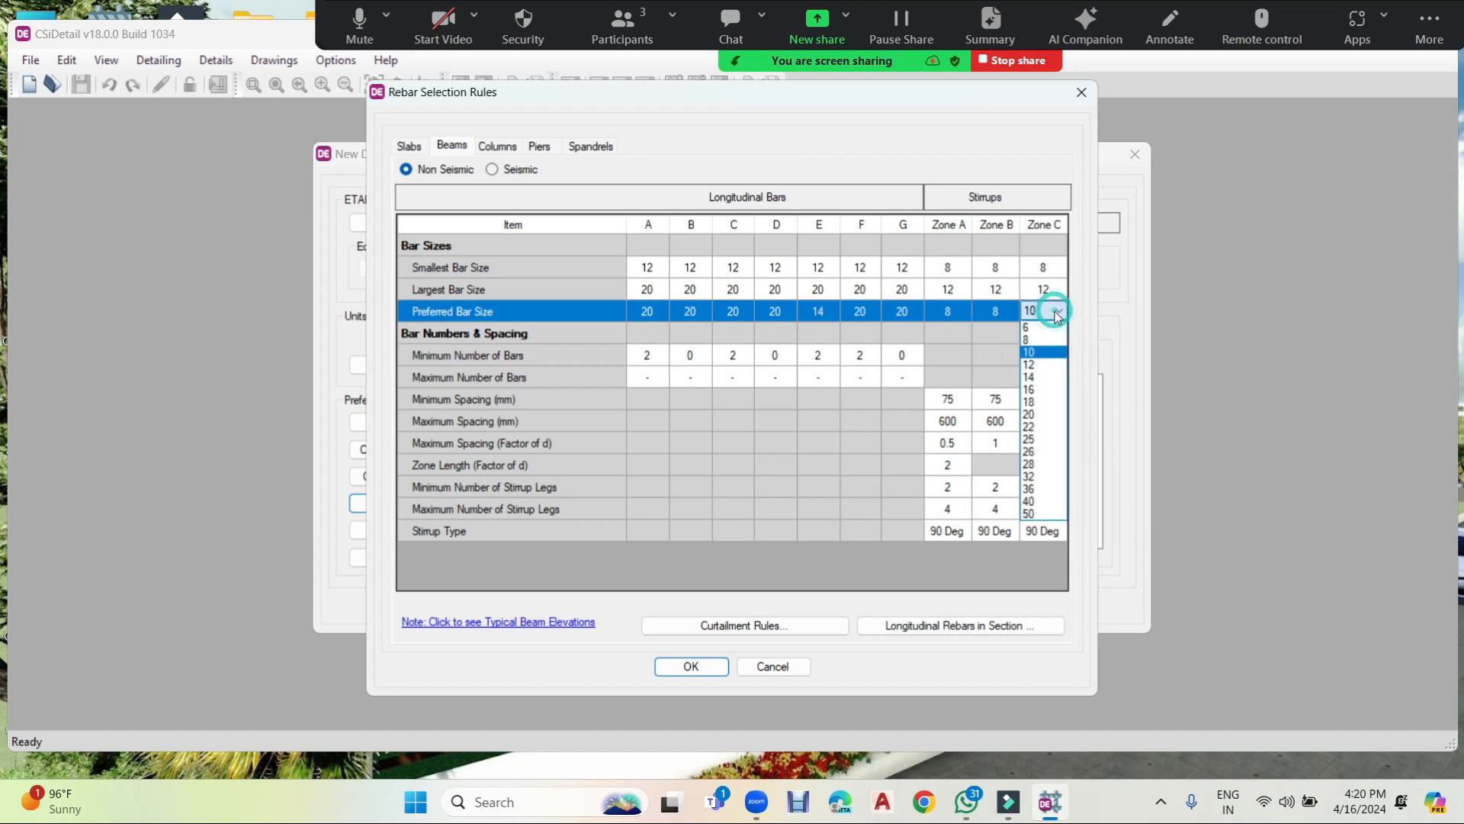
click(1026, 339)
Set the preferred bar size of beam longitudinal bars A, B and C to 12.
click(663, 317)
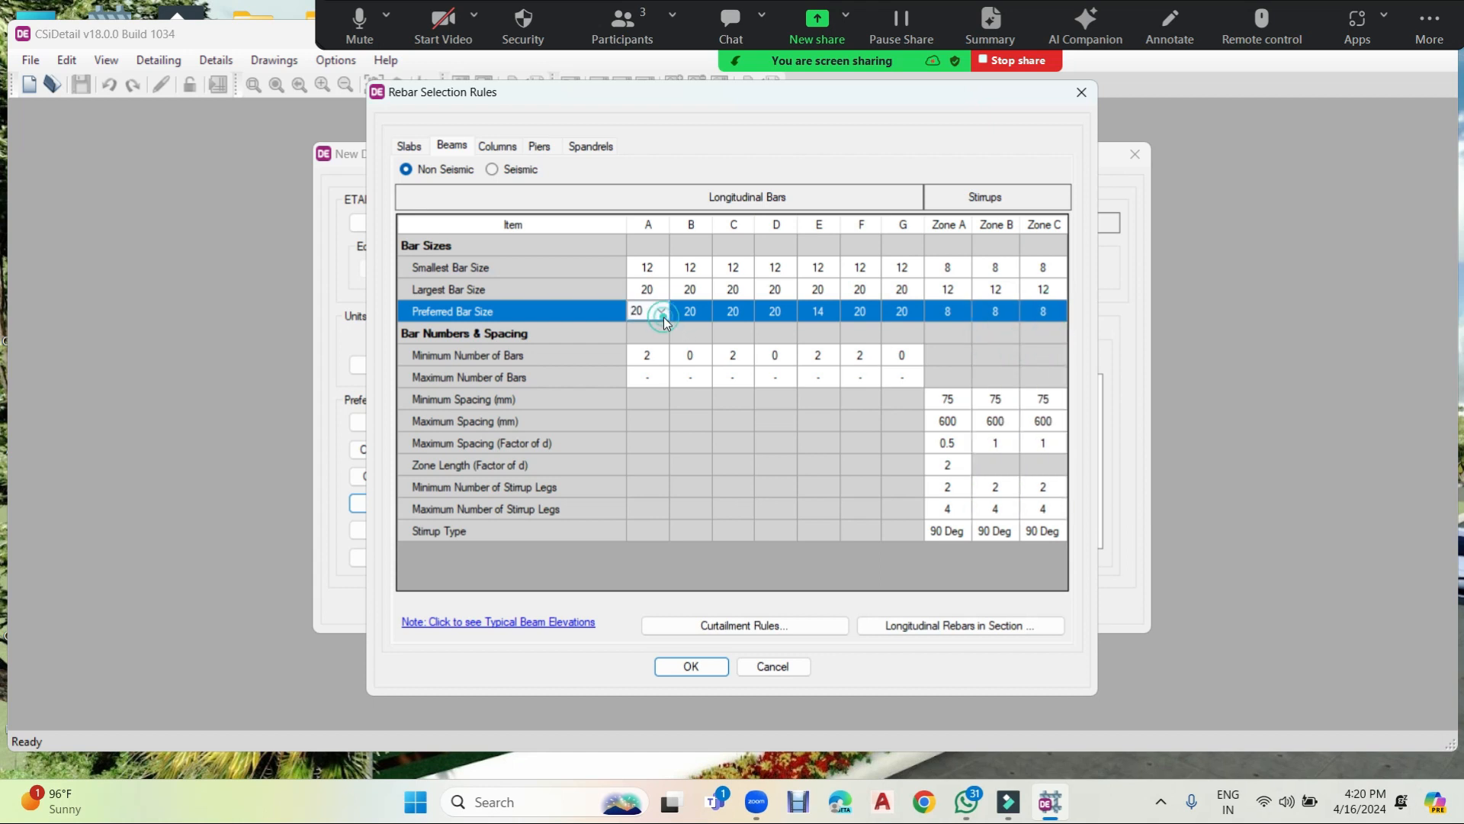
click(660, 313)
click(647, 366)
click(708, 314)
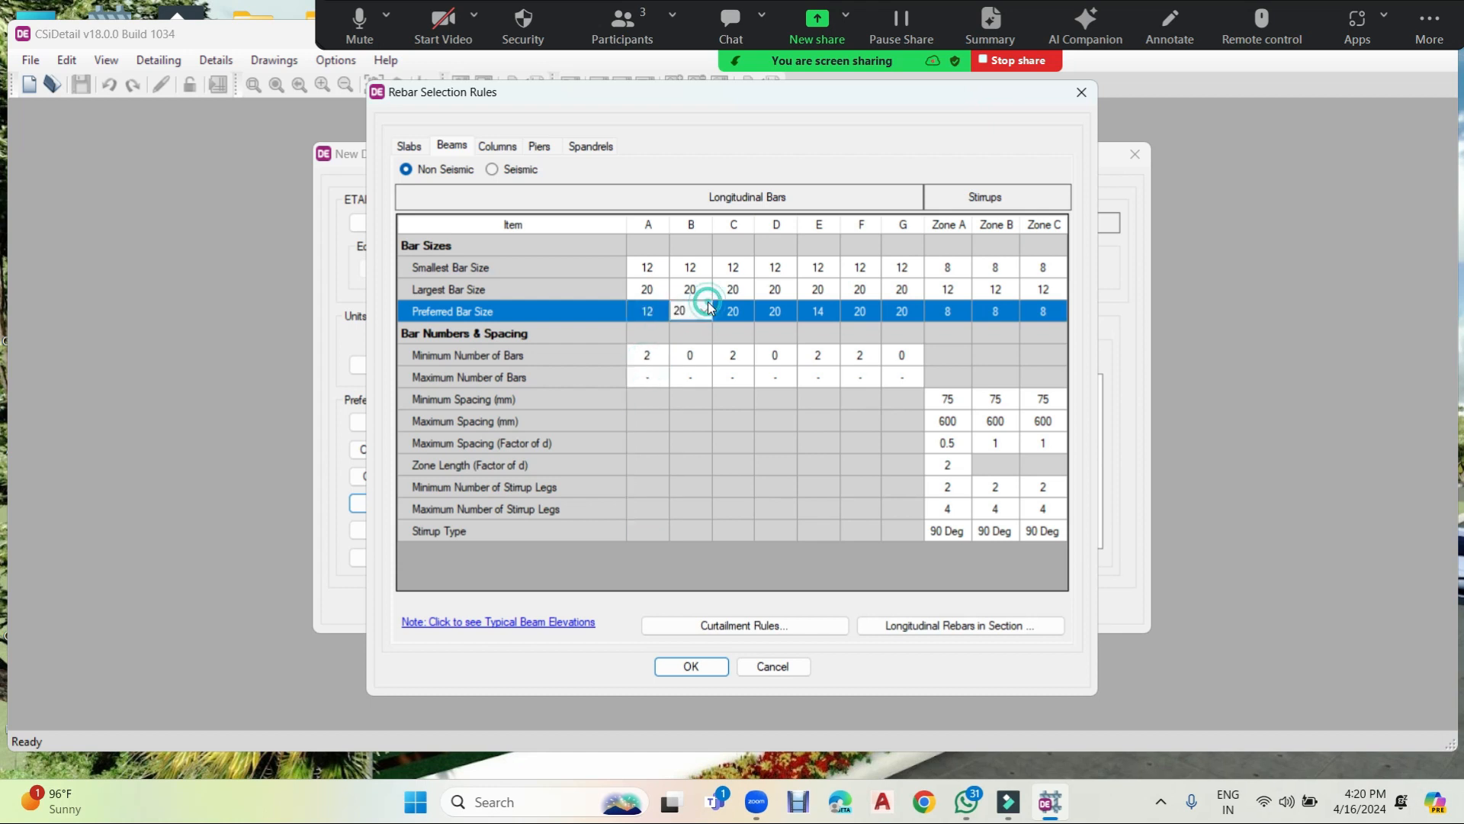
click(703, 312)
click(690, 367)
click(748, 314)
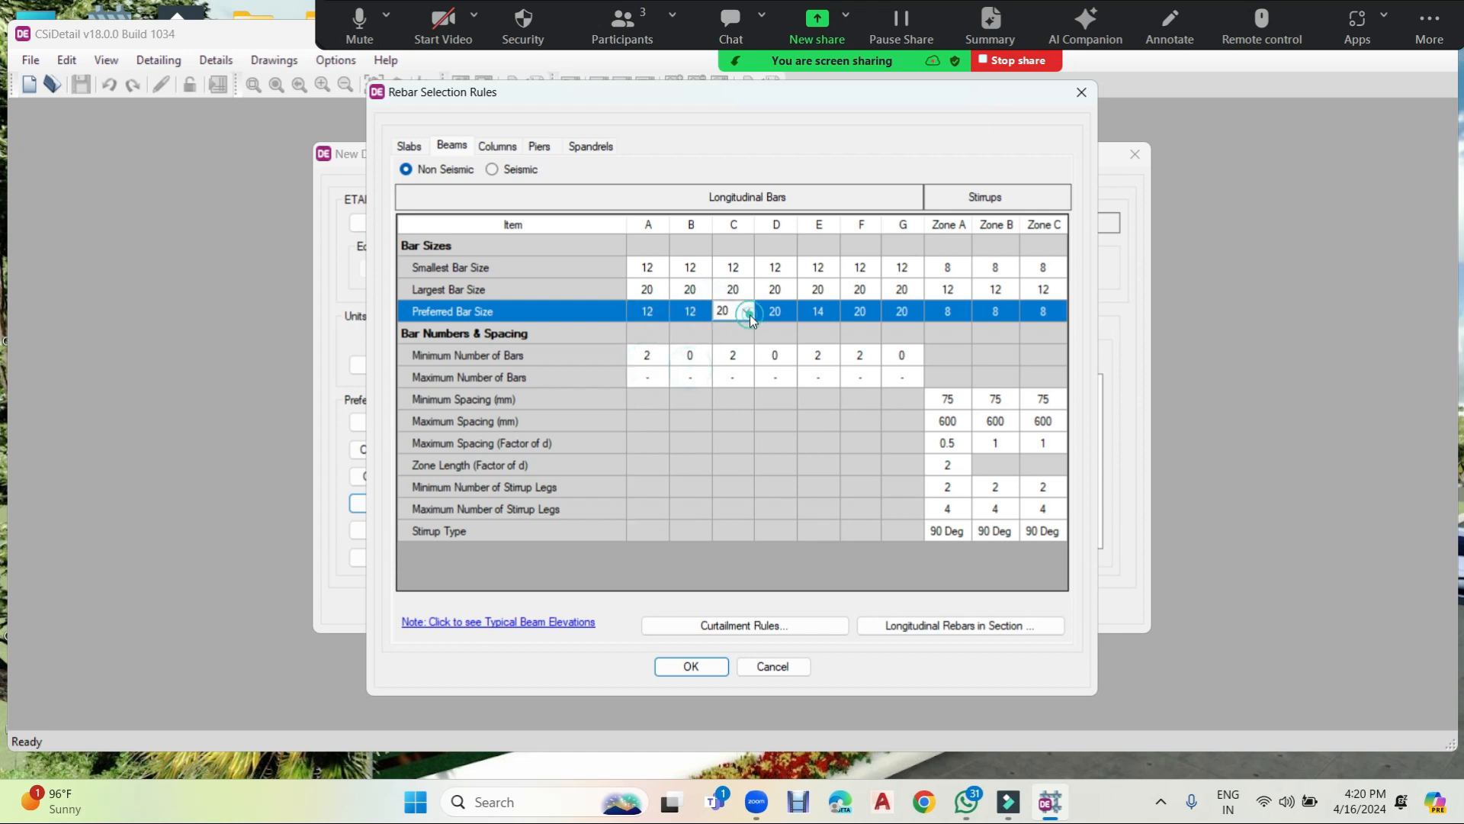
click(745, 311)
click(731, 361)
Set the preferred bar size of beam longitudinal bars D, E, F and G to 12.
click(790, 309)
click(789, 308)
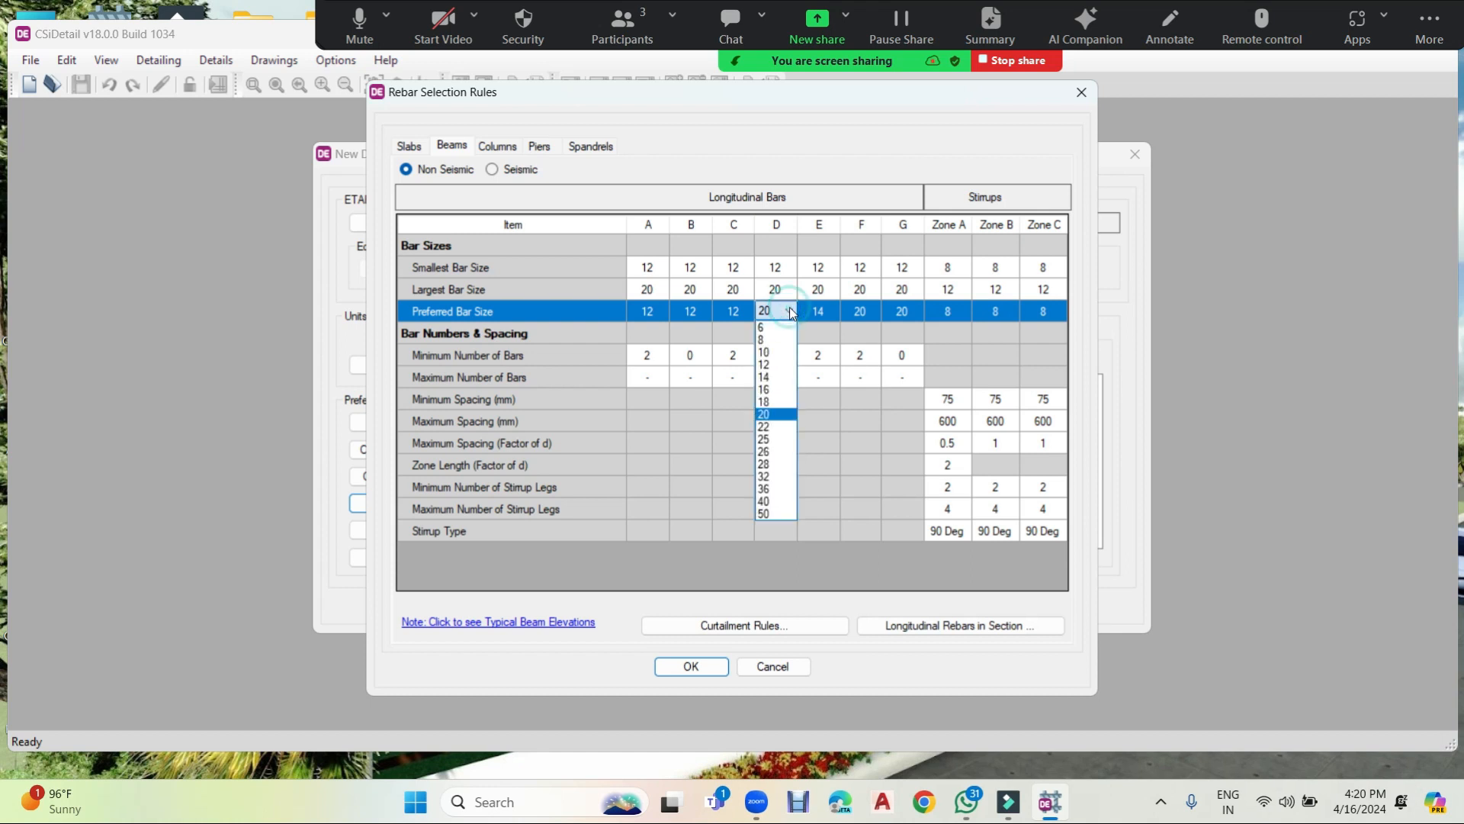
click(779, 364)
click(843, 309)
click(841, 309)
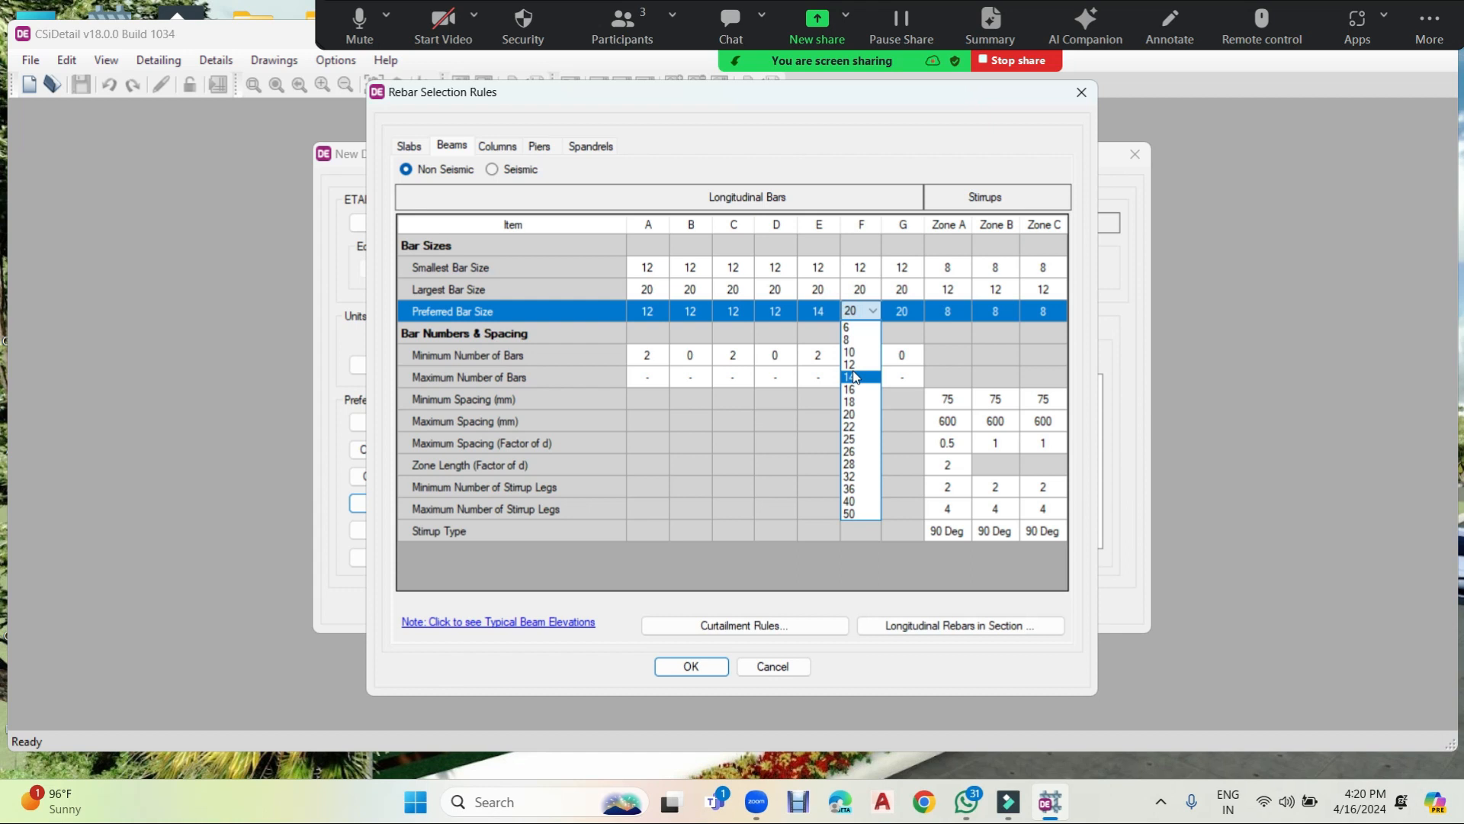
click(849, 364)
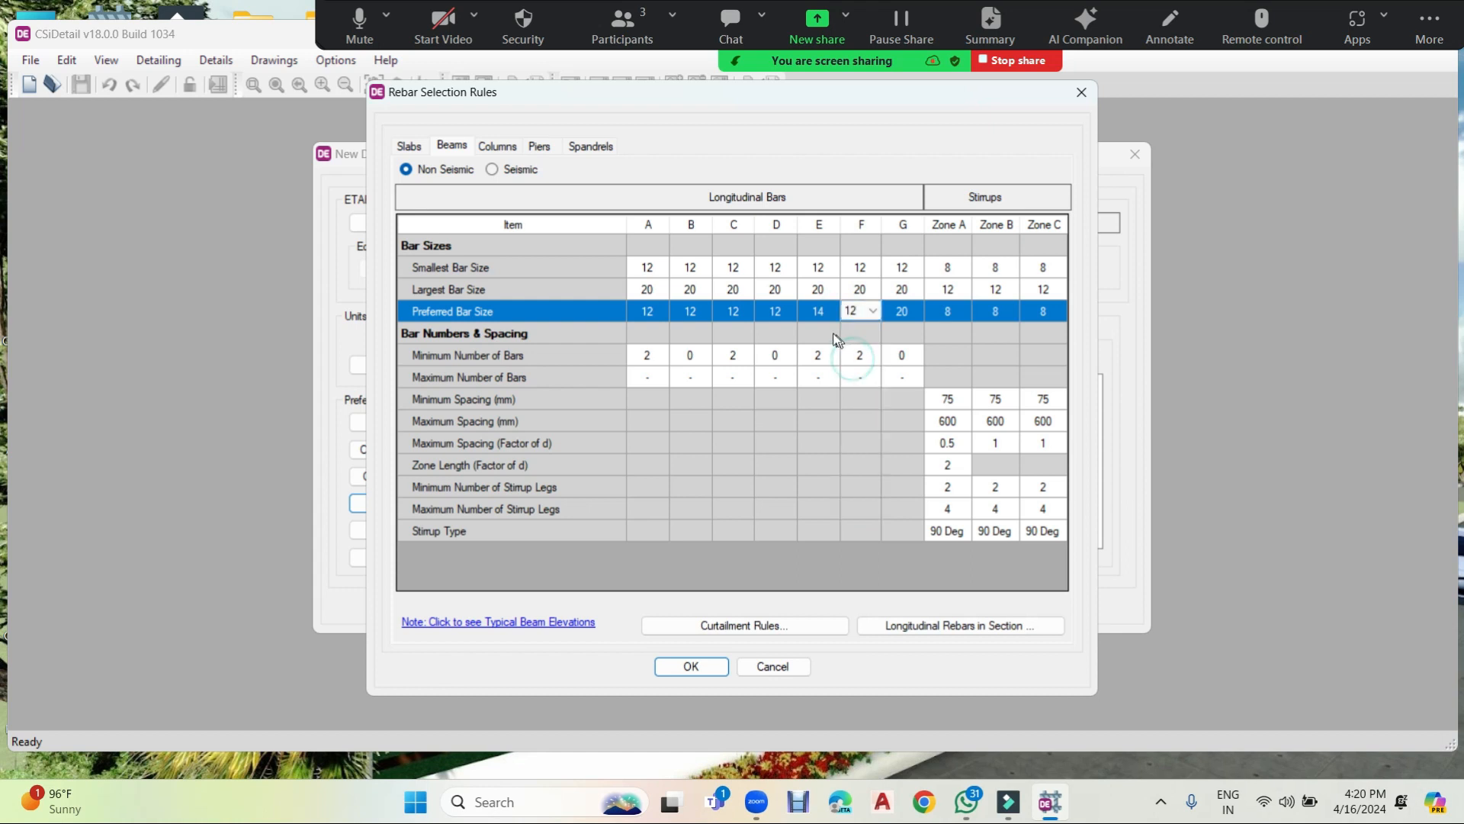
click(829, 309)
click(828, 309)
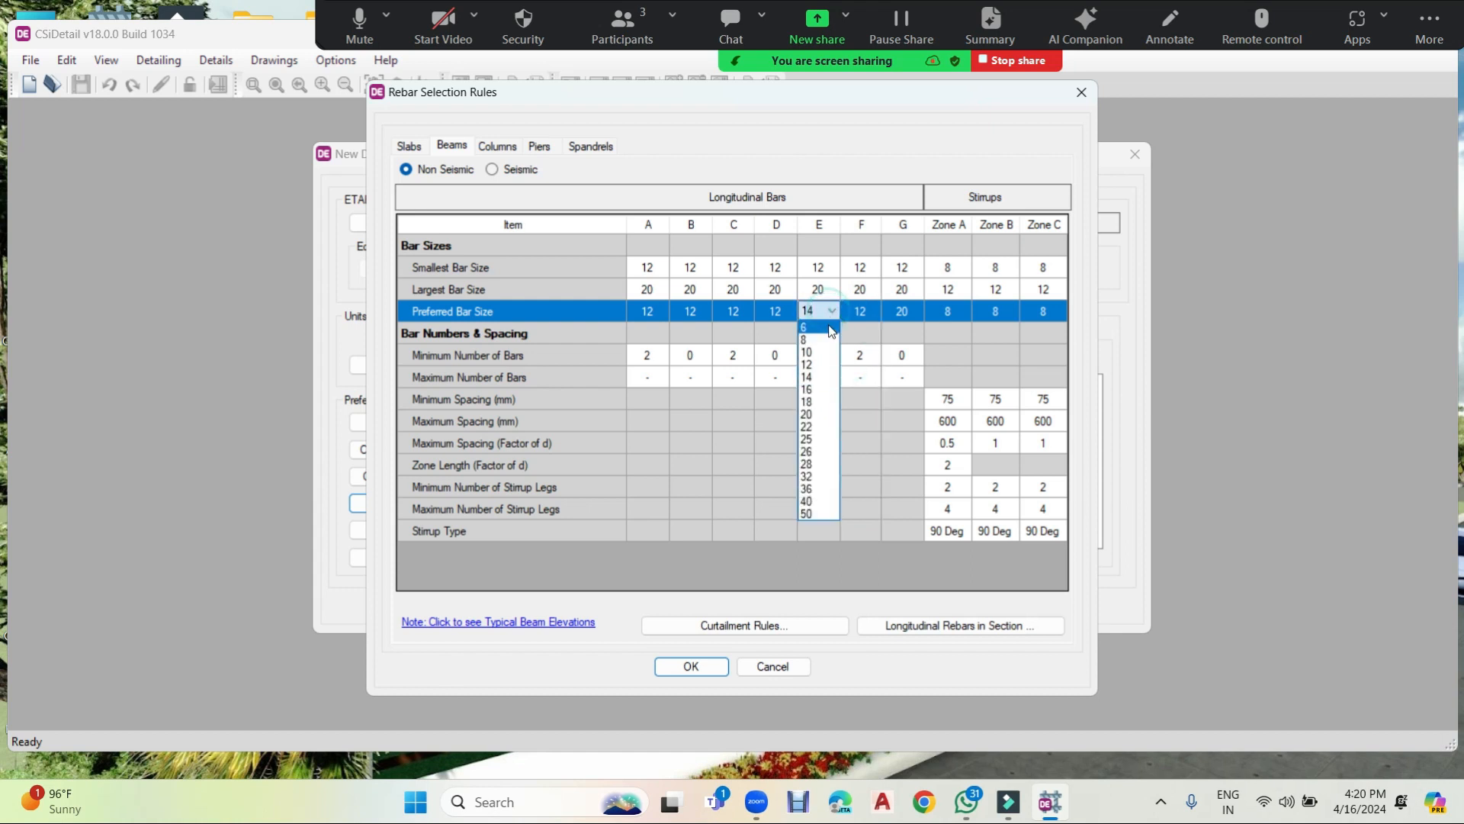
click(816, 363)
click(912, 310)
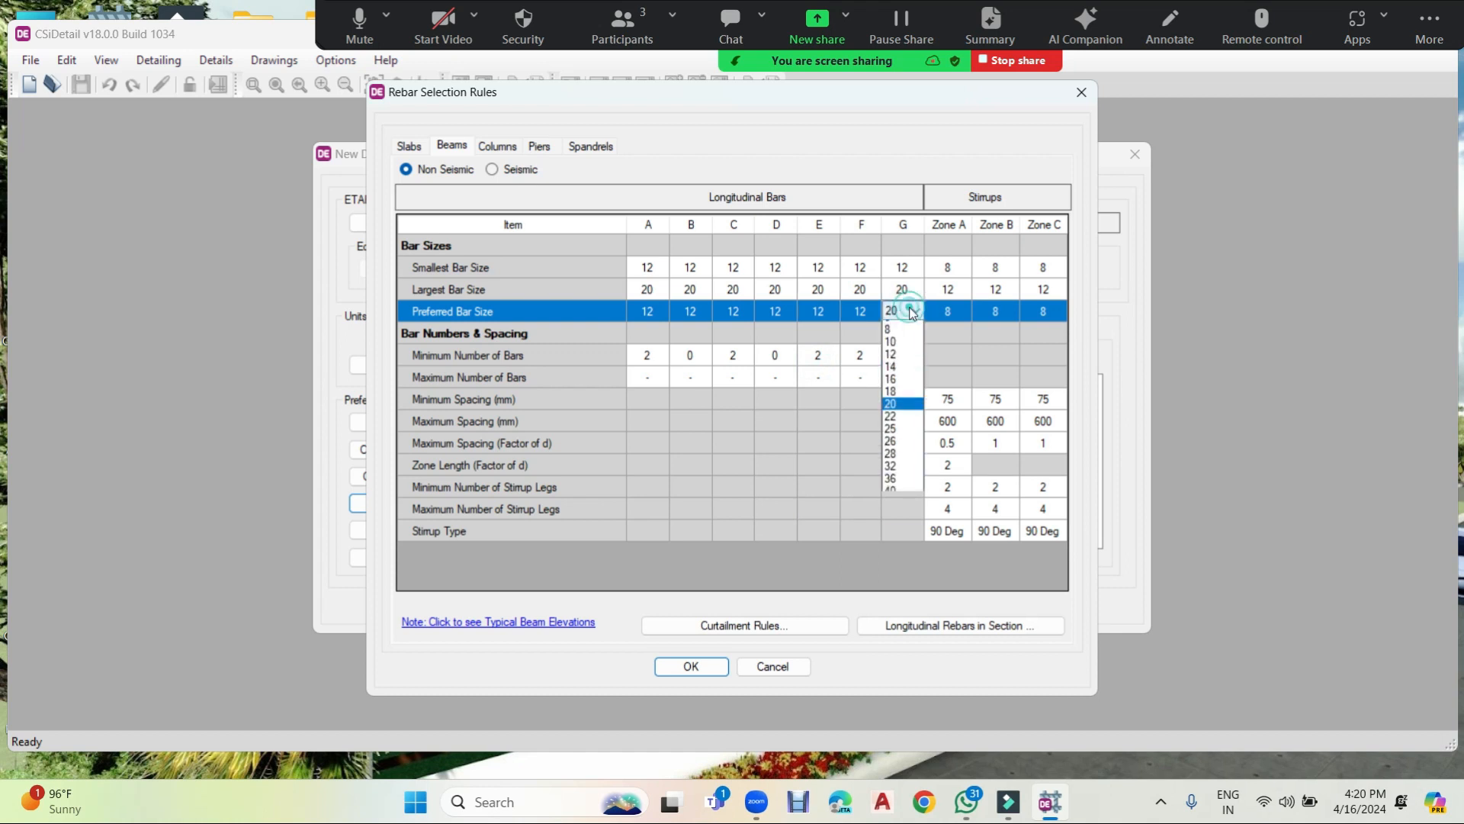
click(889, 365)
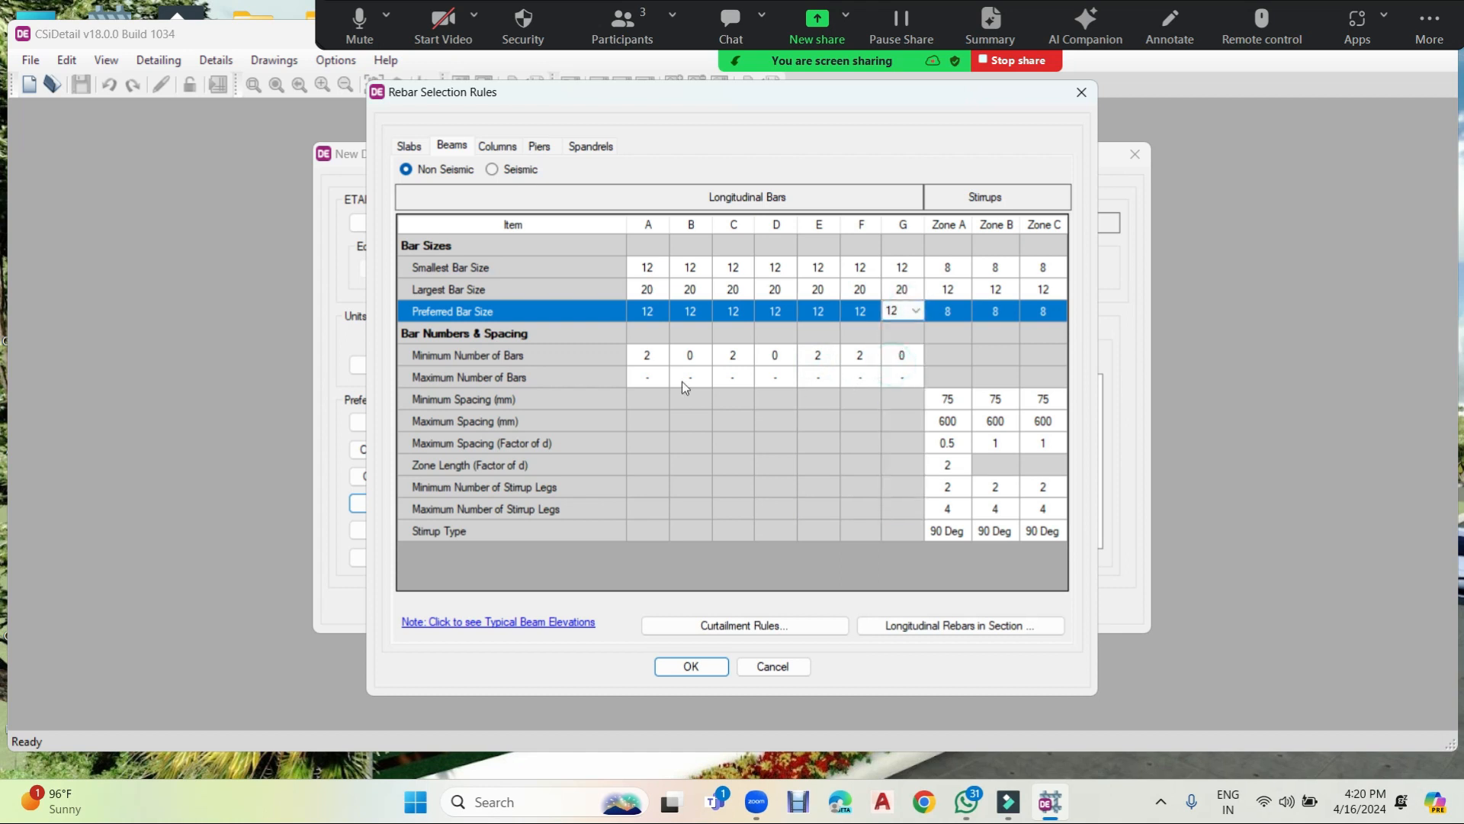
Set the minimum number of bars to 2 for beam longitudinal bars B, D and G.
click(695, 354)
click(697, 355)
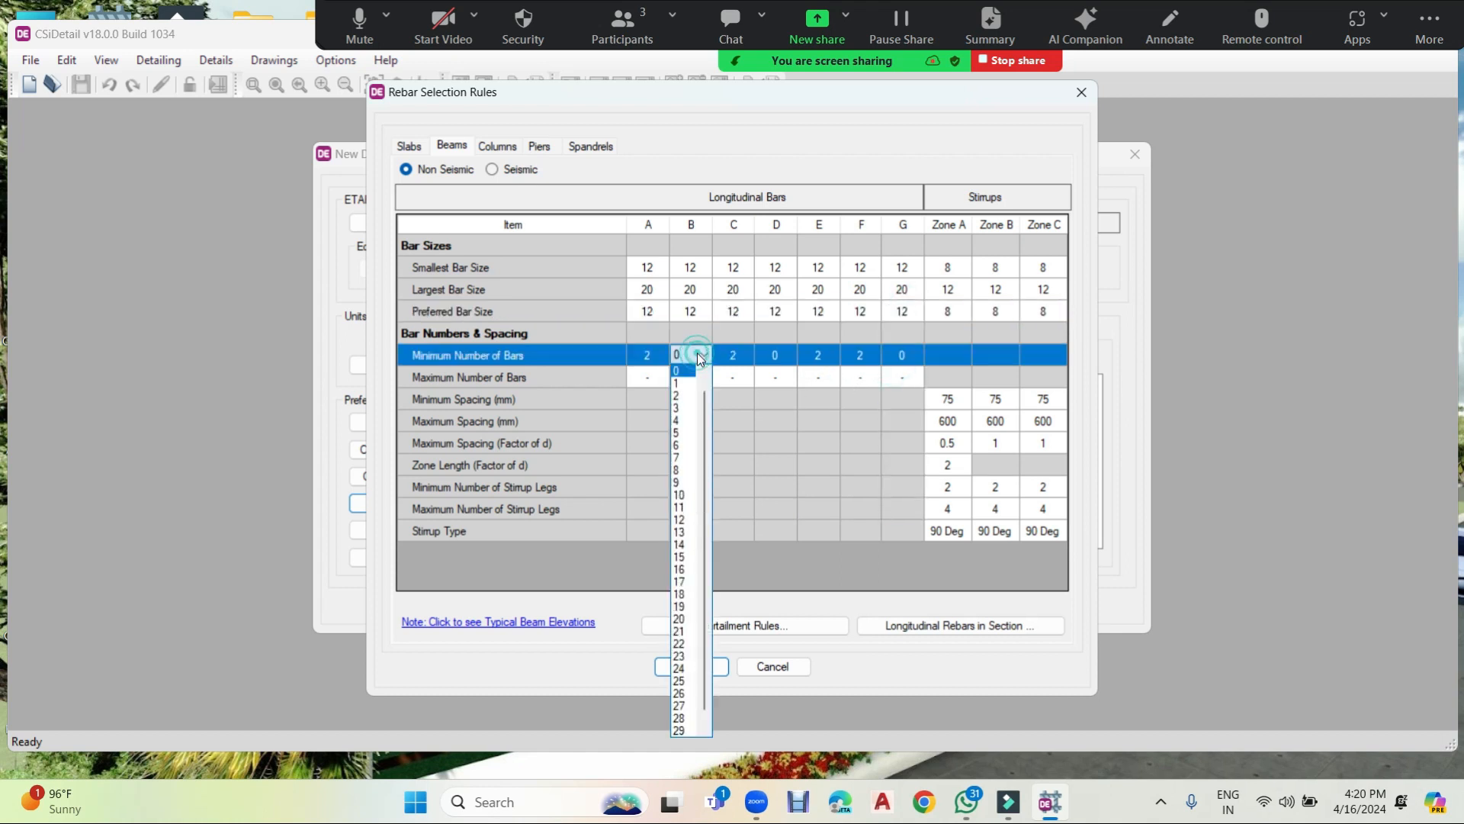
click(677, 395)
click(788, 358)
click(787, 358)
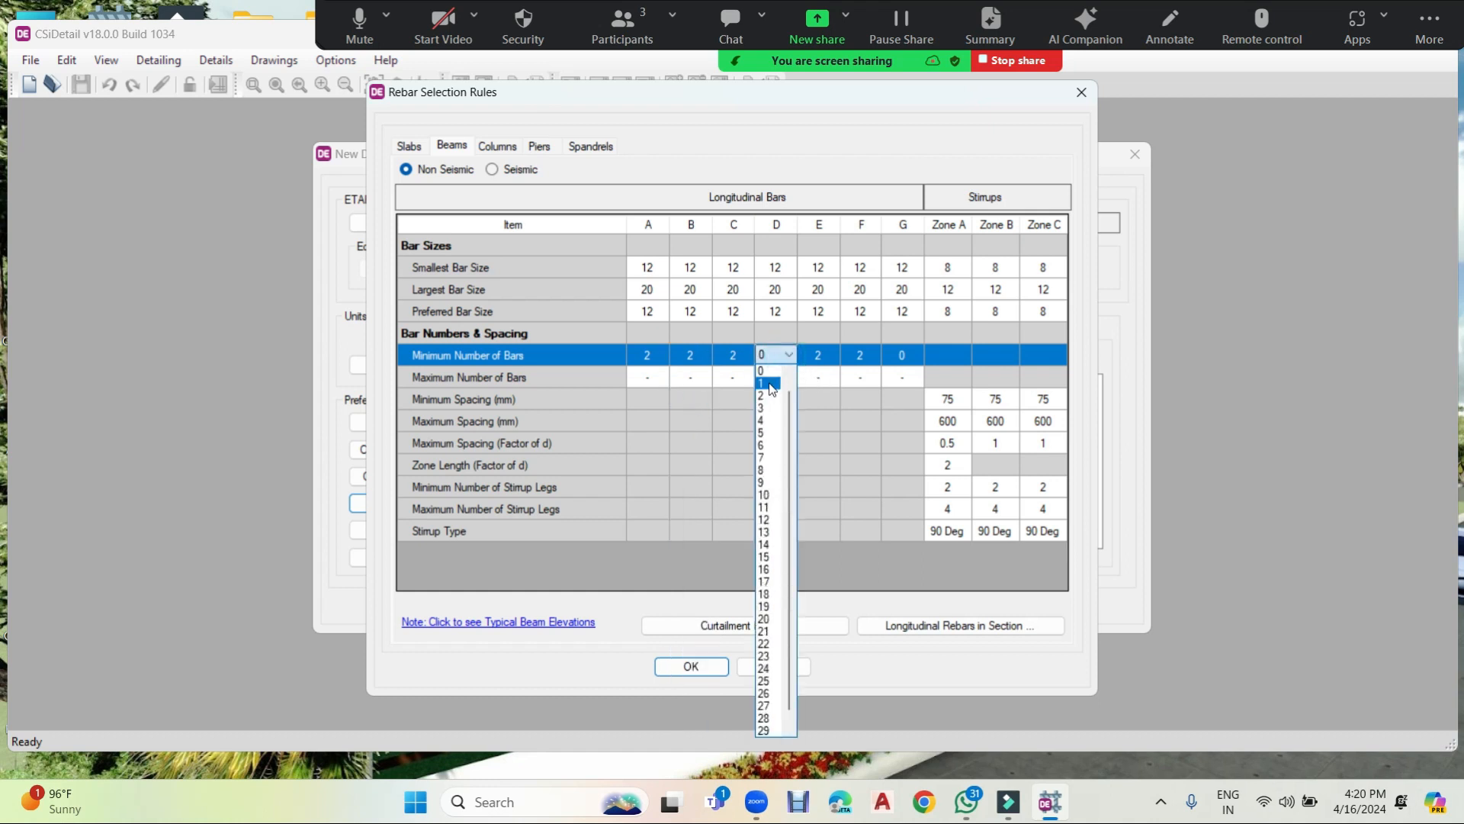
click(770, 395)
click(915, 355)
click(915, 355)
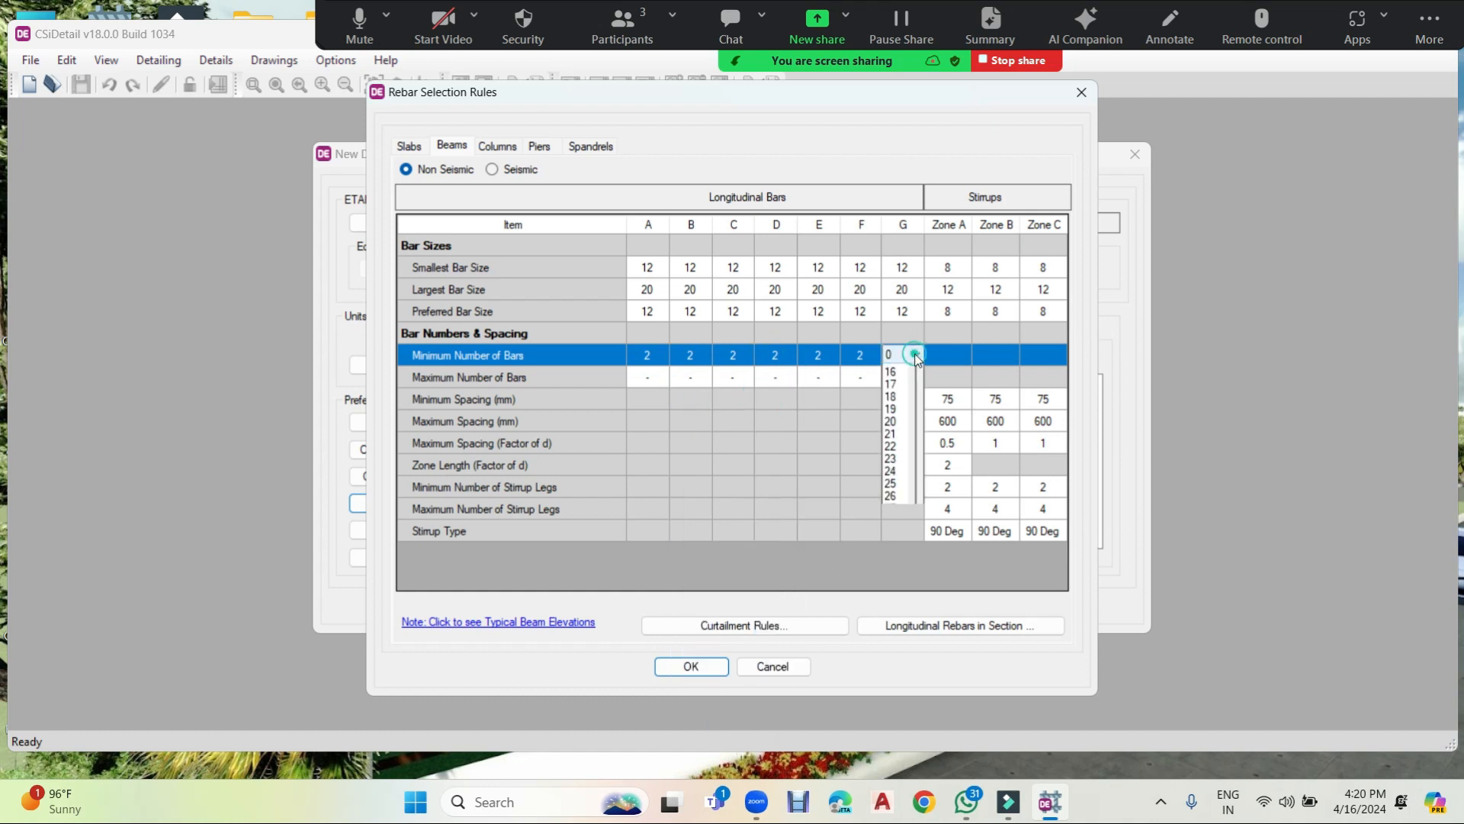
click(904, 395)
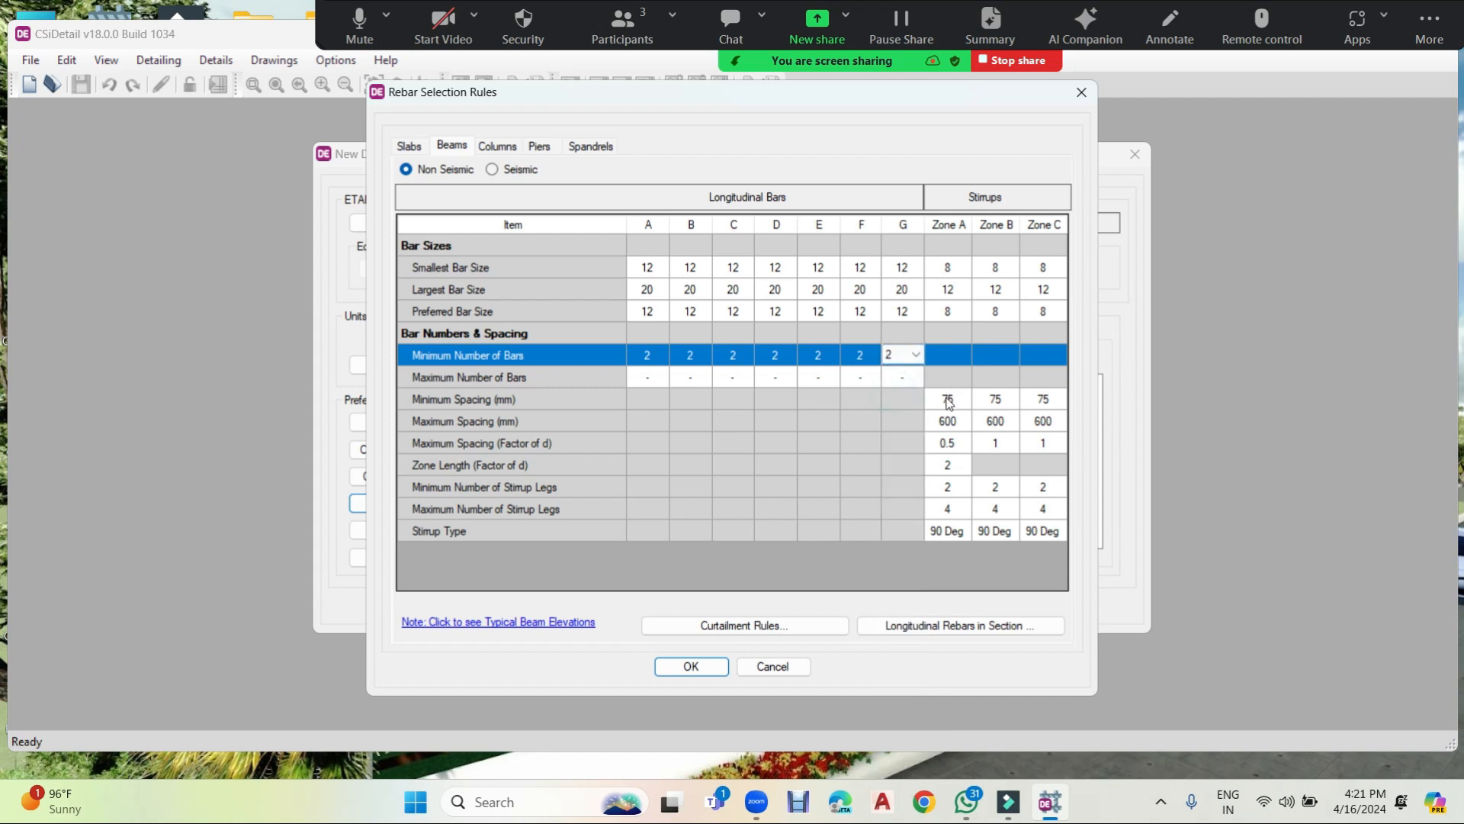
Set the minimum beam stirrup spacing to 100 mm in Zones A, B and C.
click(953, 398)
text(100)
click(989, 409)
text(100)
key(Tab)
text(100)
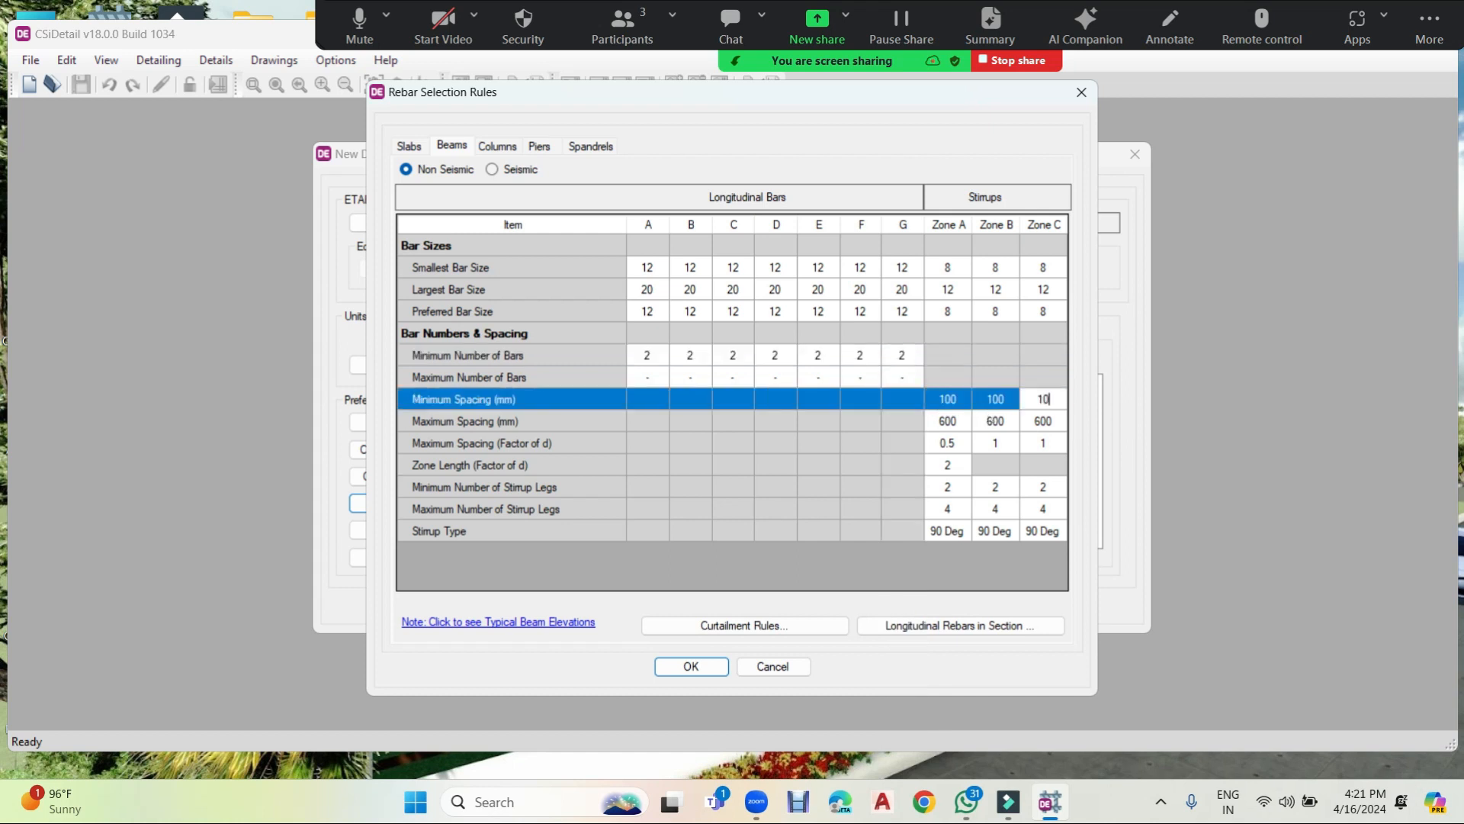
Set the maximum beam stirrup spacing to 300 mm in Zones A, B and C.
click(945, 421)
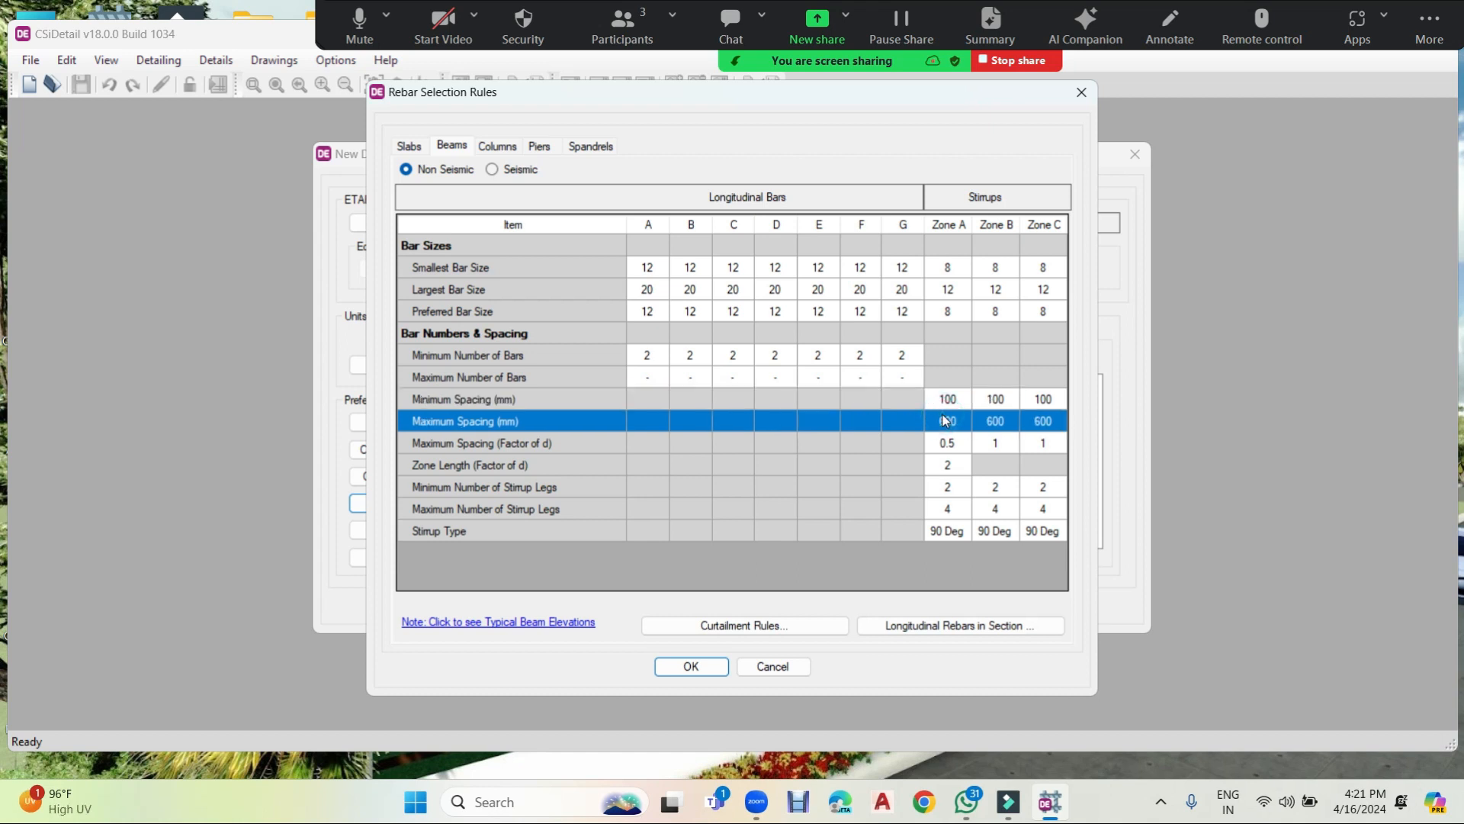
text(300)
key(Tab)
text(300)
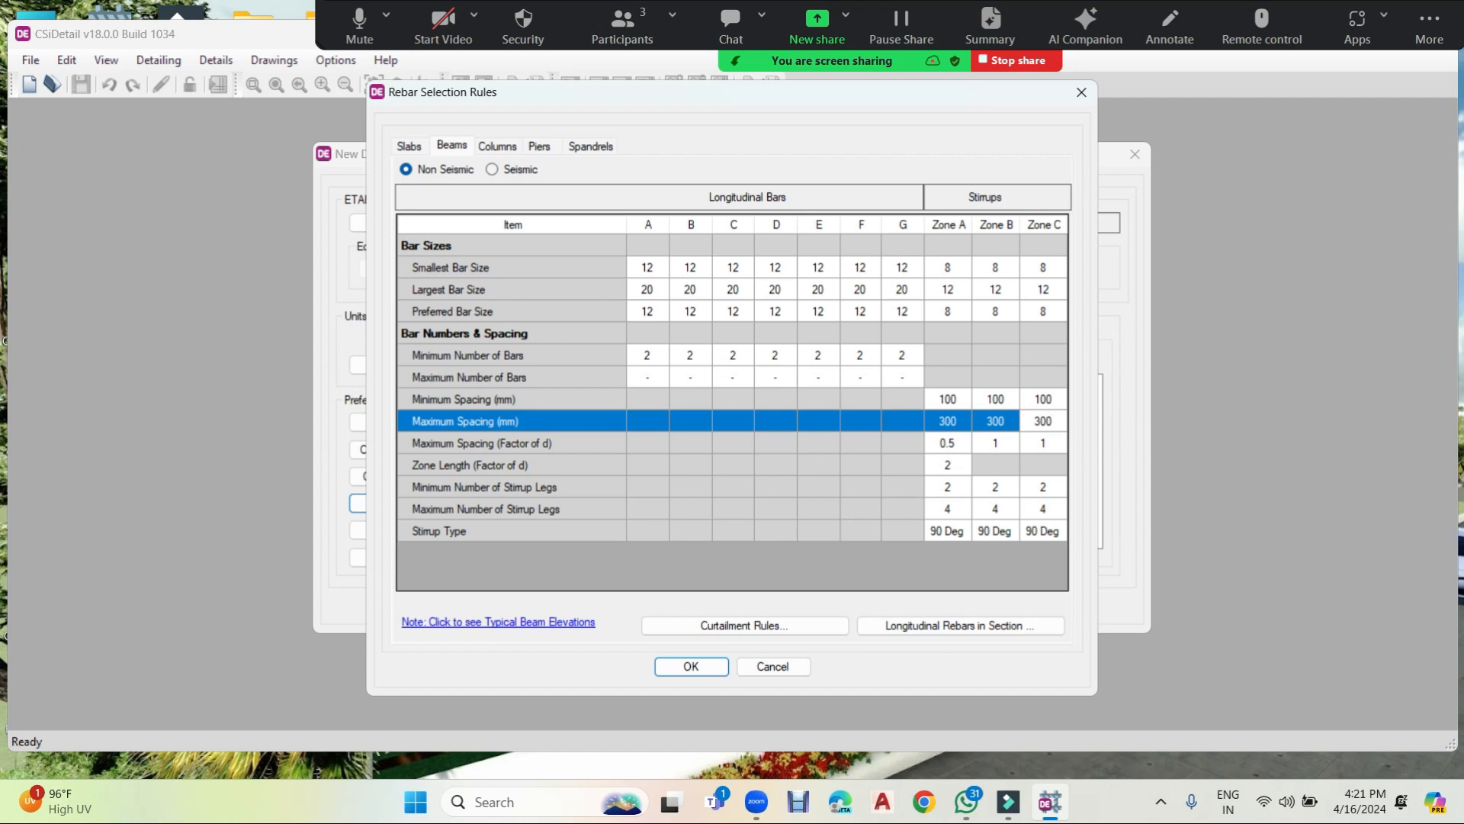
Base the non-seismic beam rebar curtailment rules on C/C Span, Lc.
click(747, 622)
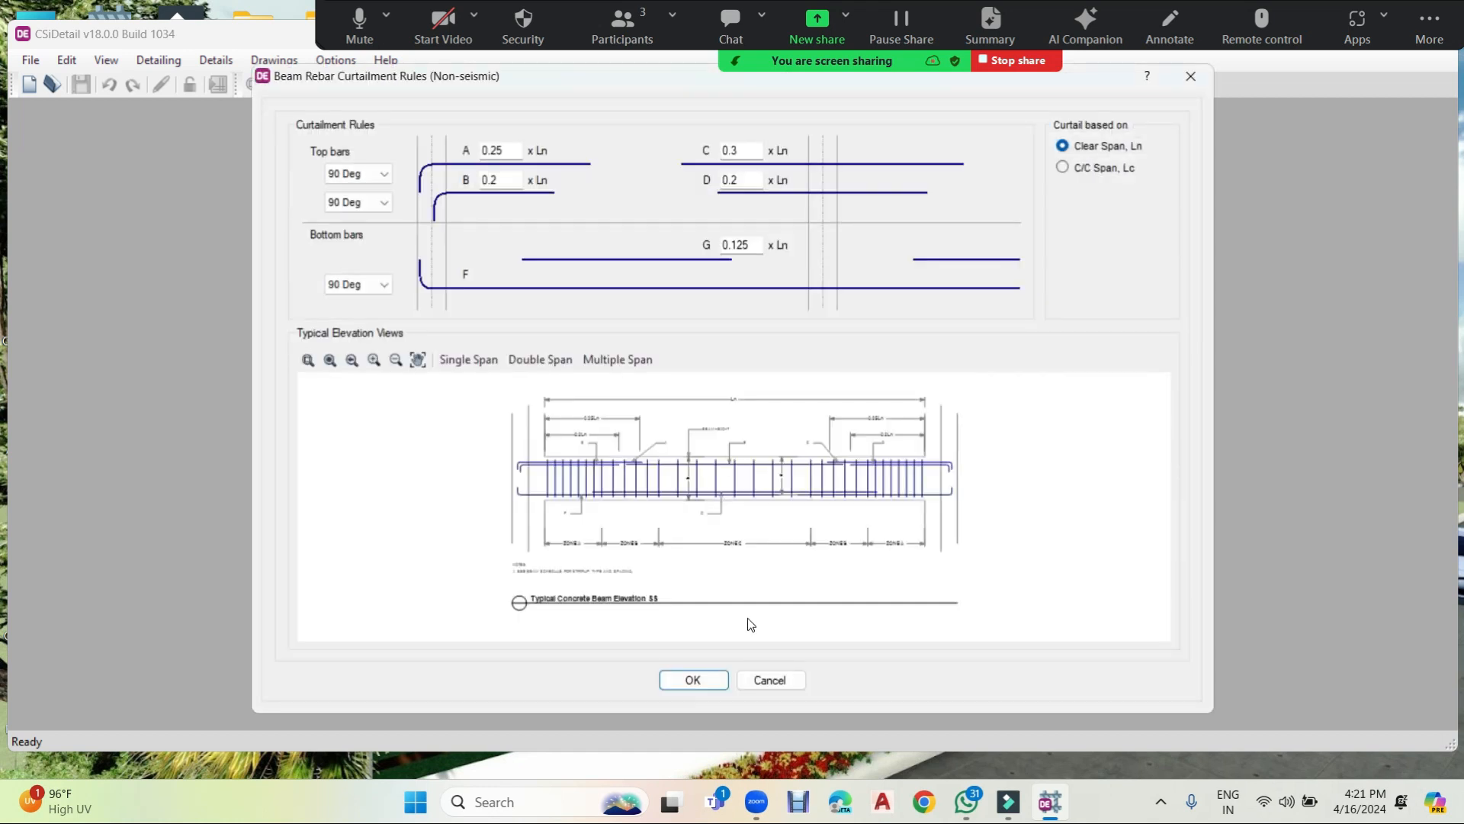
click(1077, 169)
Examine the typical beam elevations for double, multiple and single spans, and accept the curtailment rules.
click(527, 361)
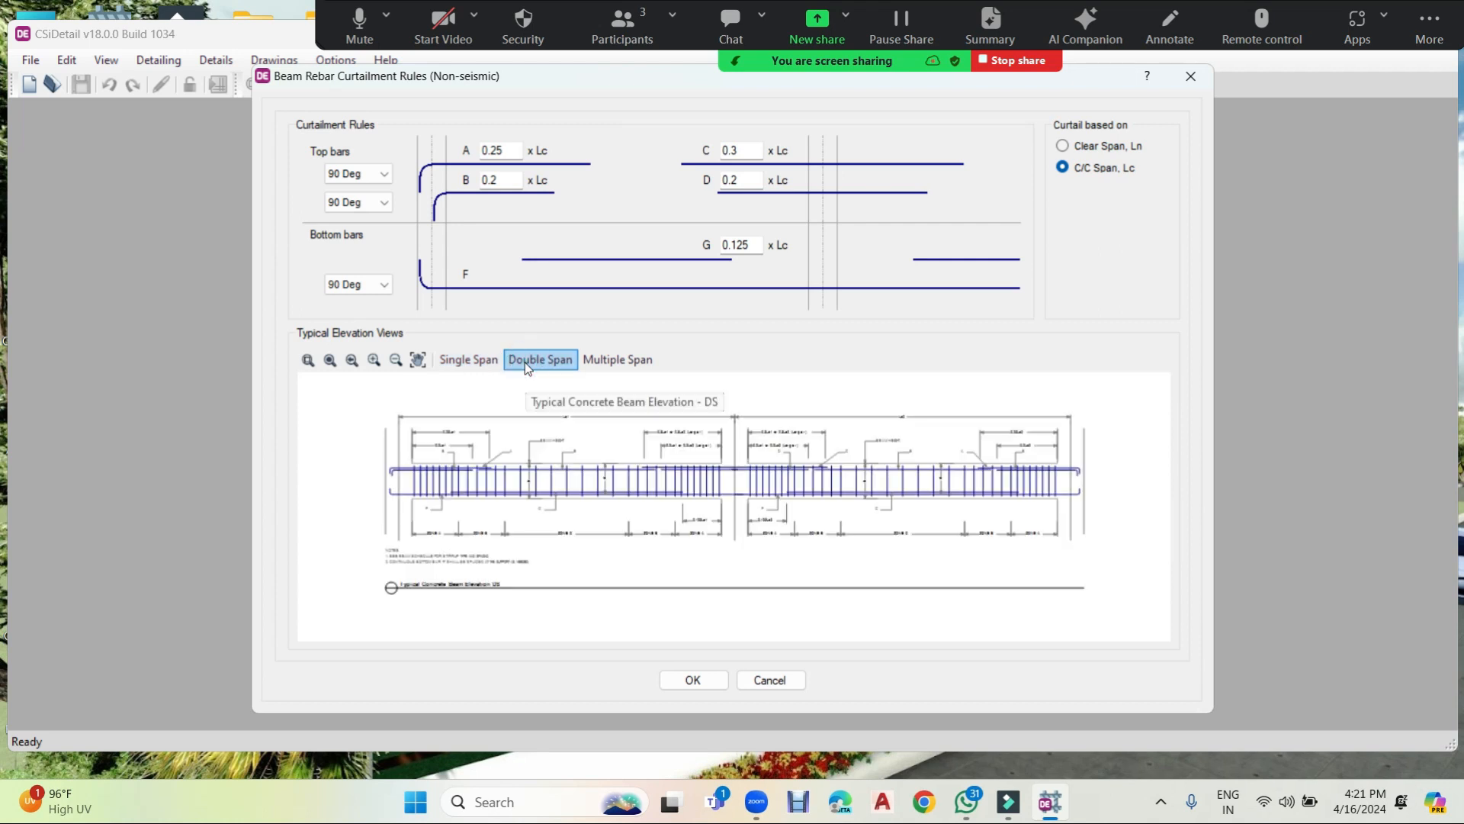
click(611, 360)
scroll(606, 479, up, 5)
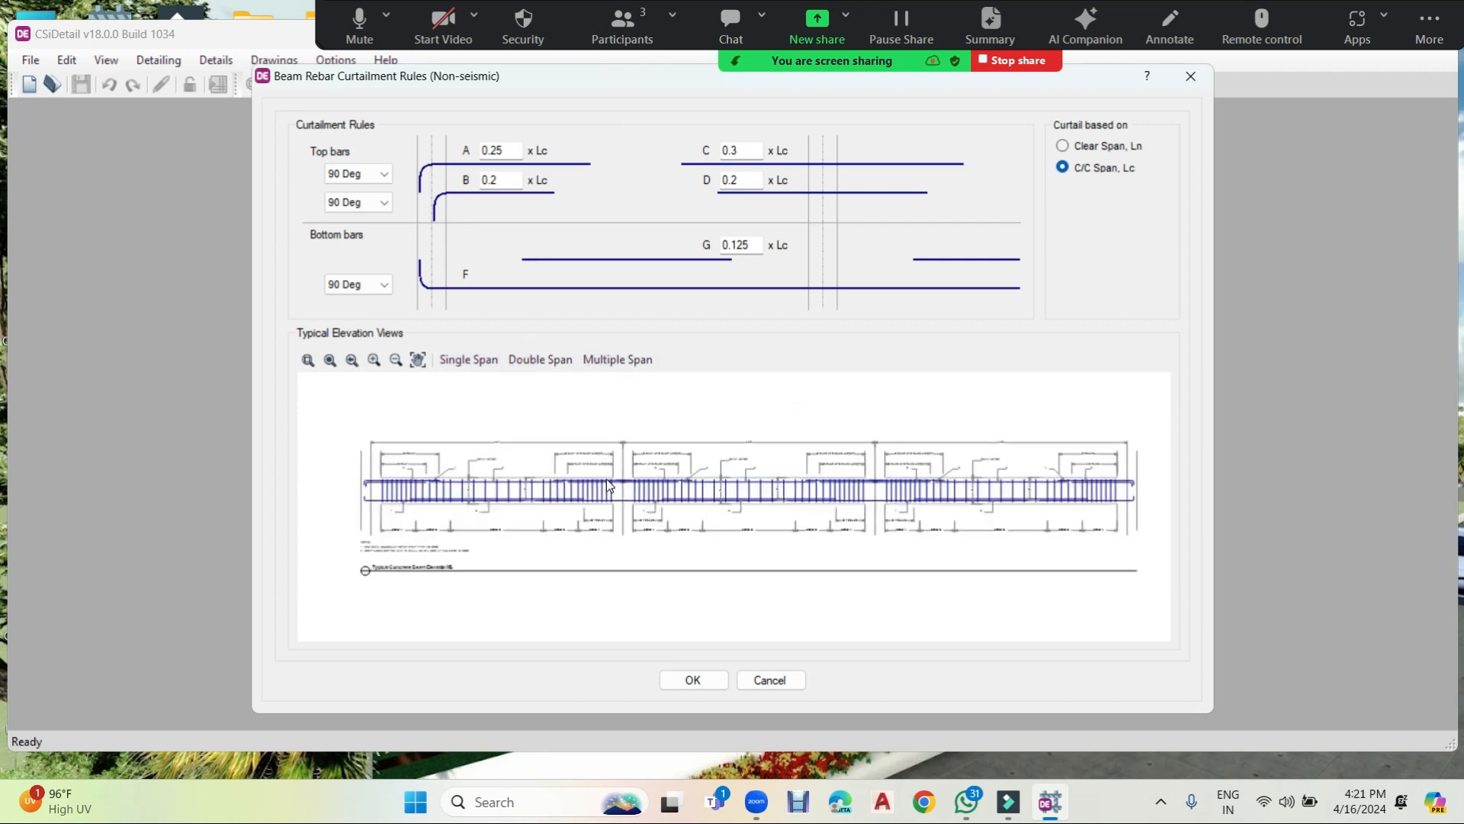
scroll(555, 430, up, 3)
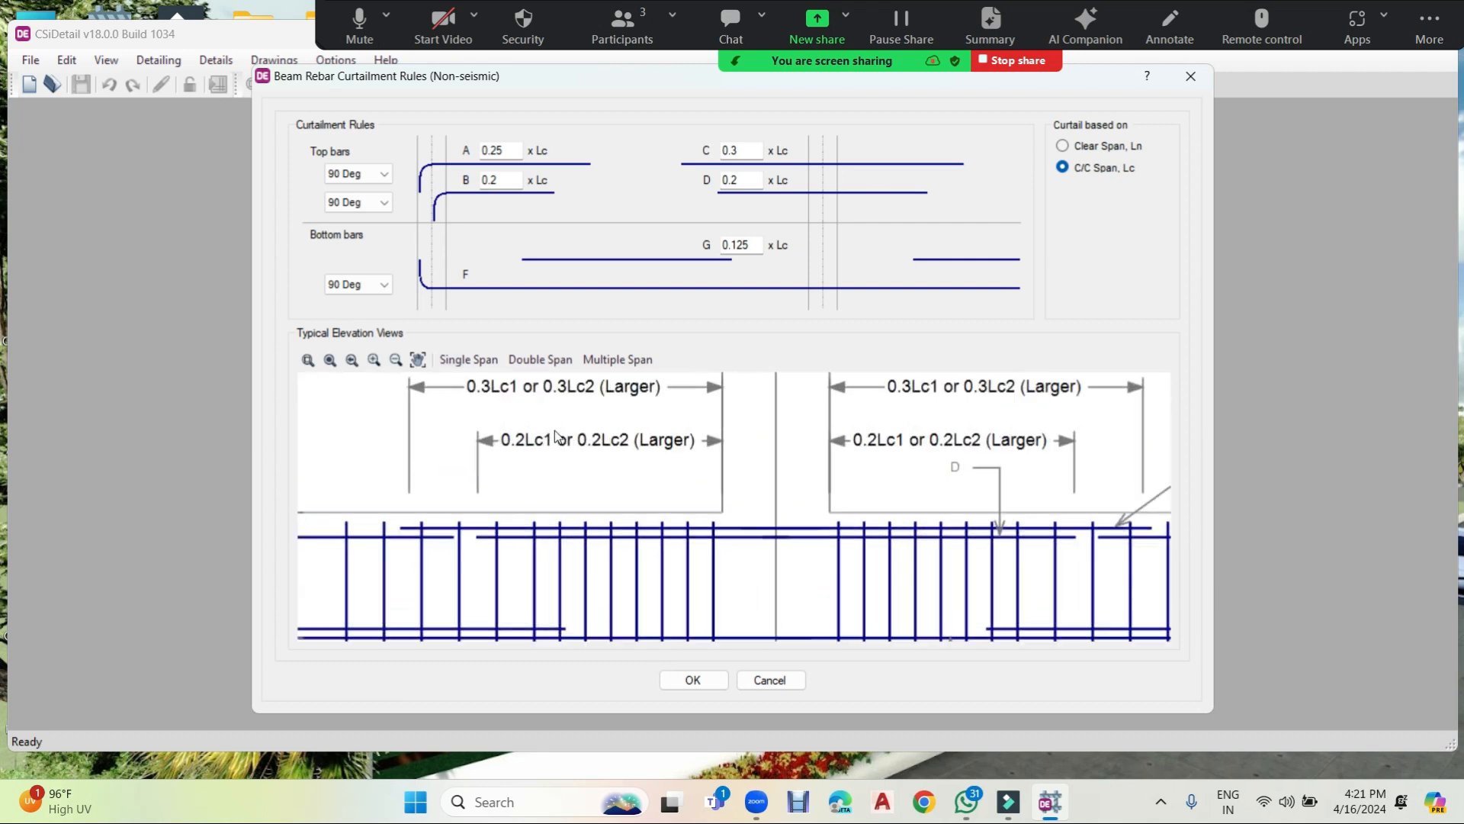
scroll(554, 428, down, 2)
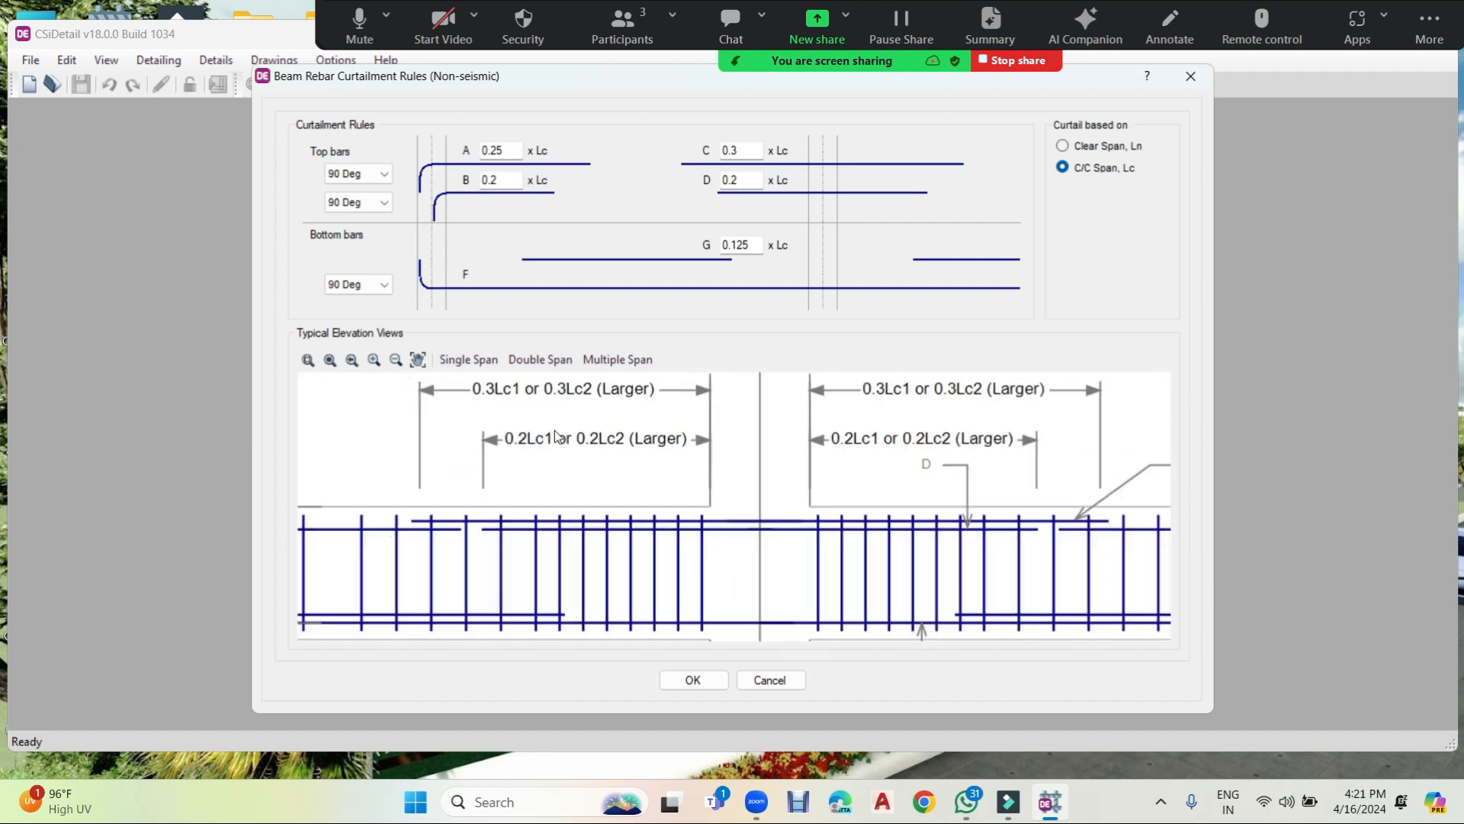
click(543, 359)
scroll(571, 495, up, 4)
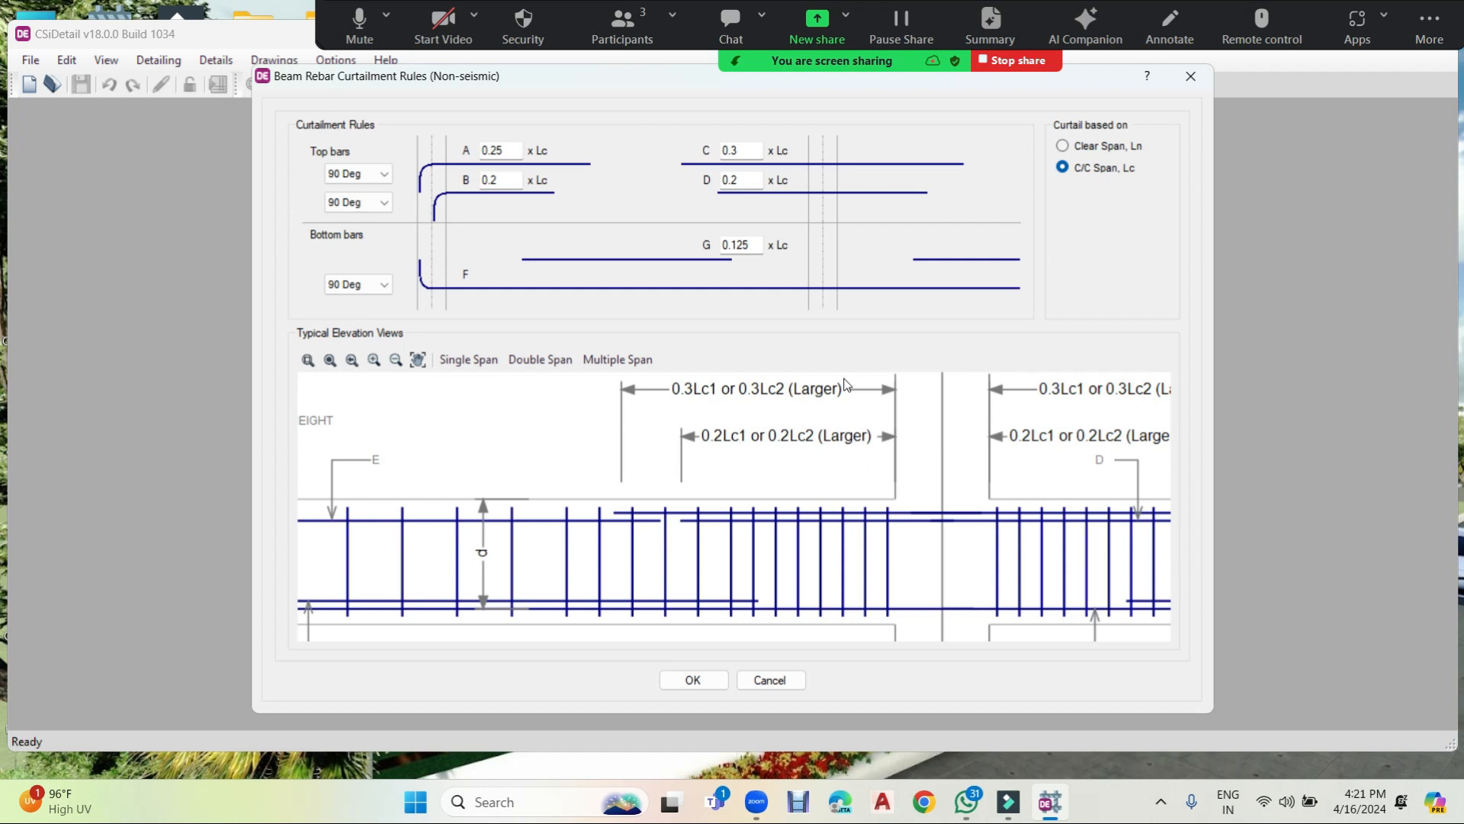
scroll(838, 388, down, 5)
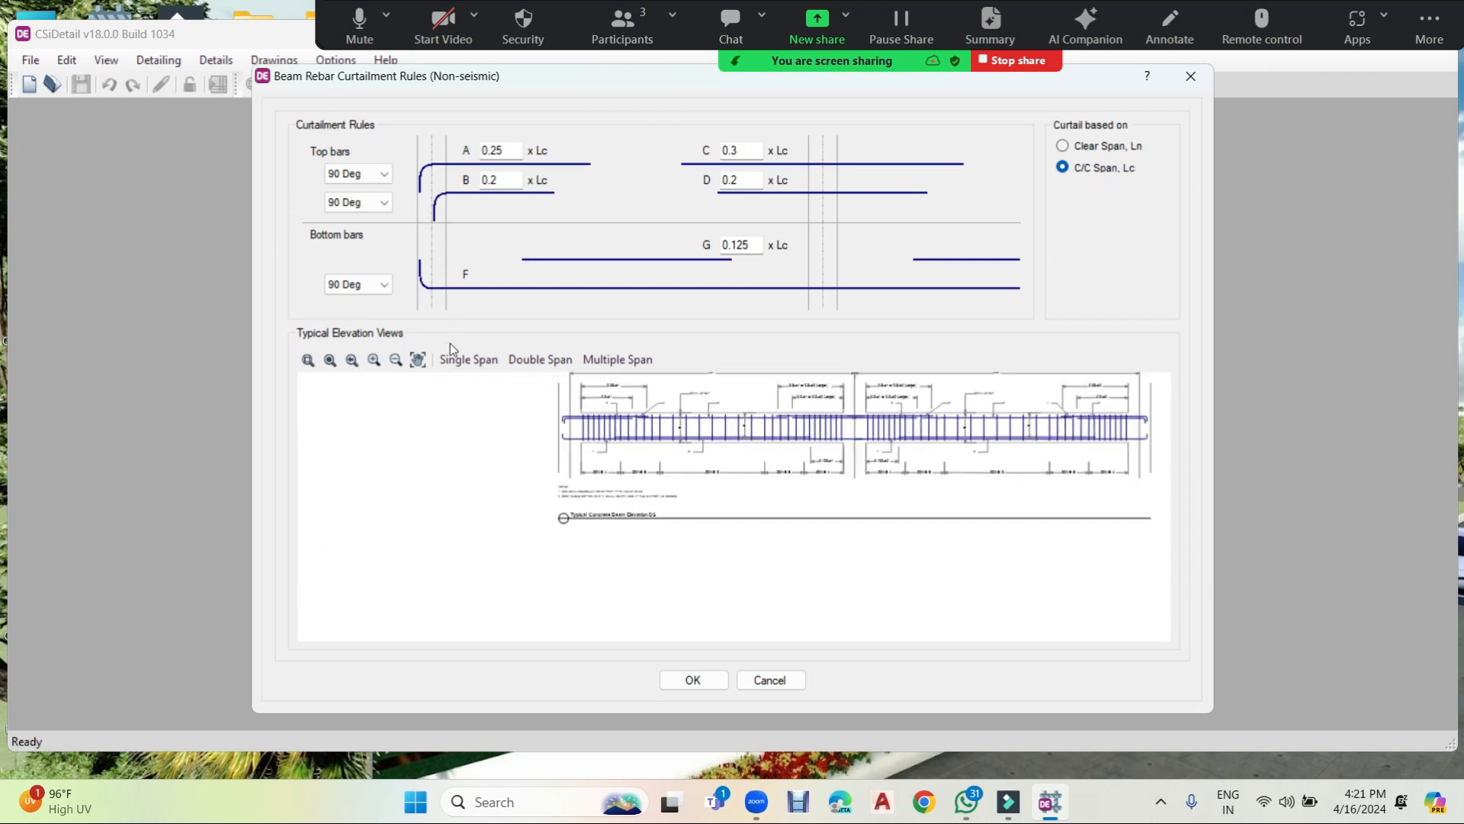
click(480, 359)
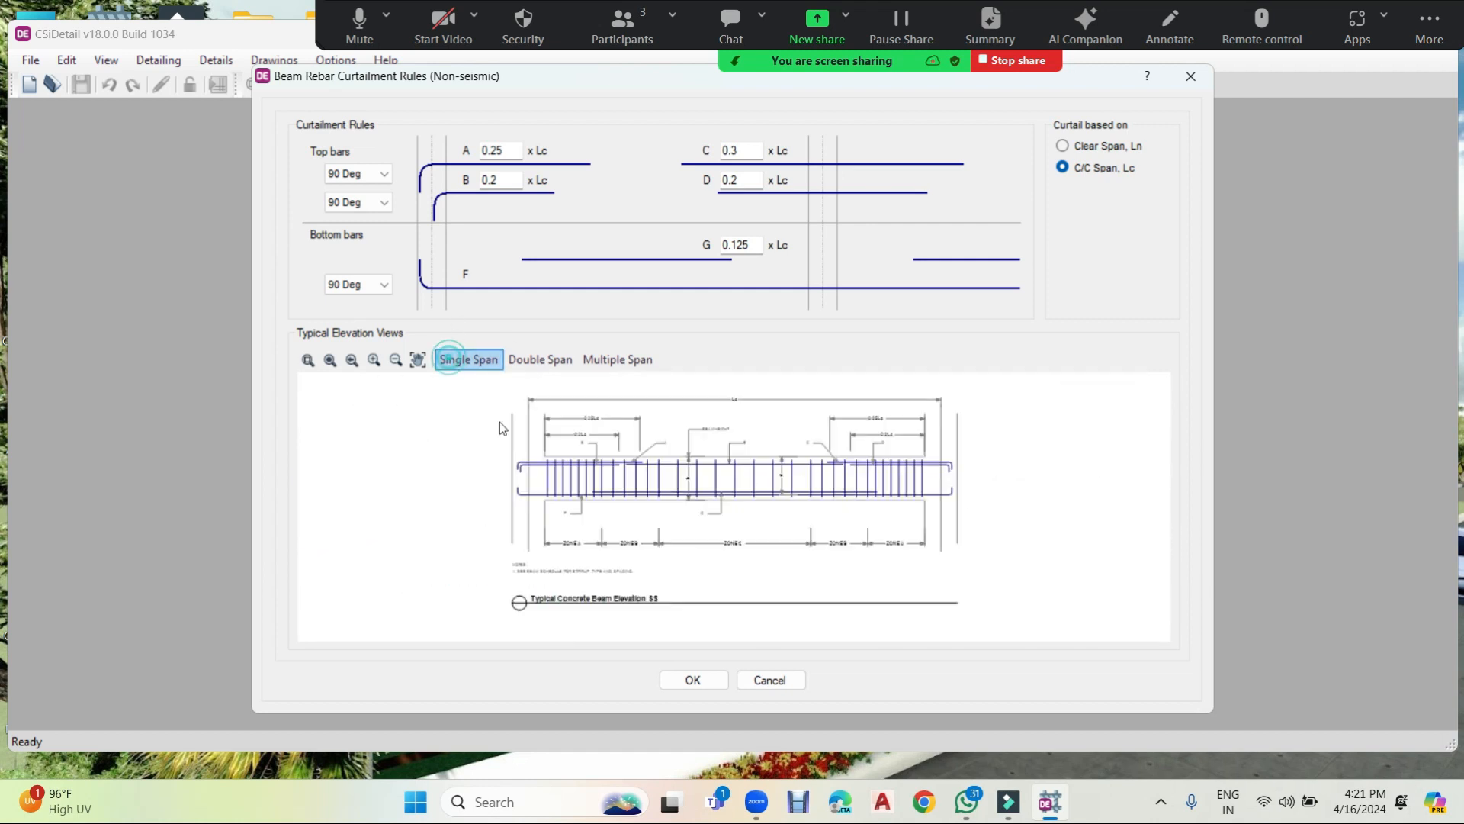
click(693, 680)
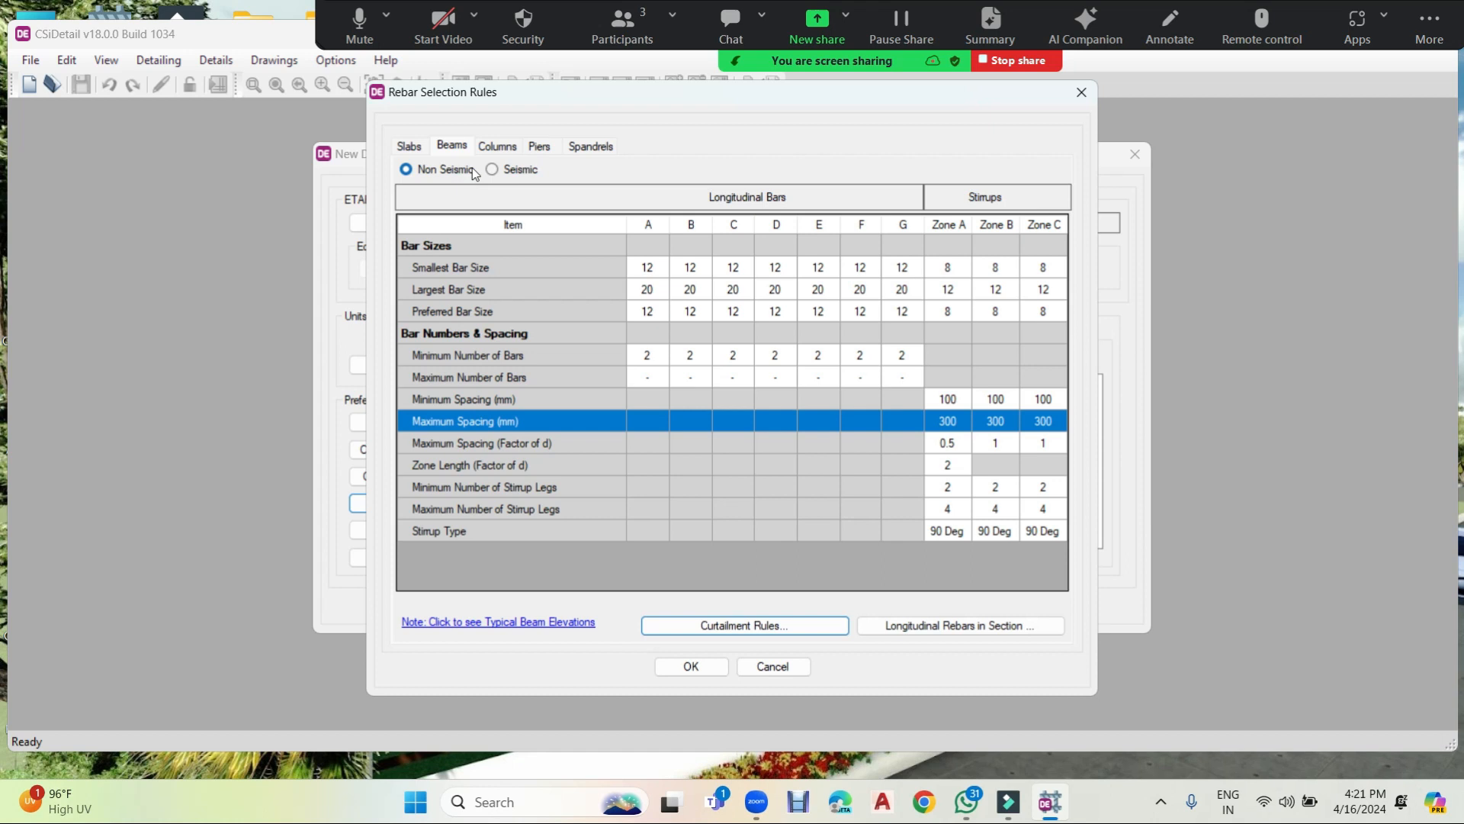
Set the non-seismic column longitudinal bar sizes to smallest 12, largest 20 and preferred 16.
click(496, 147)
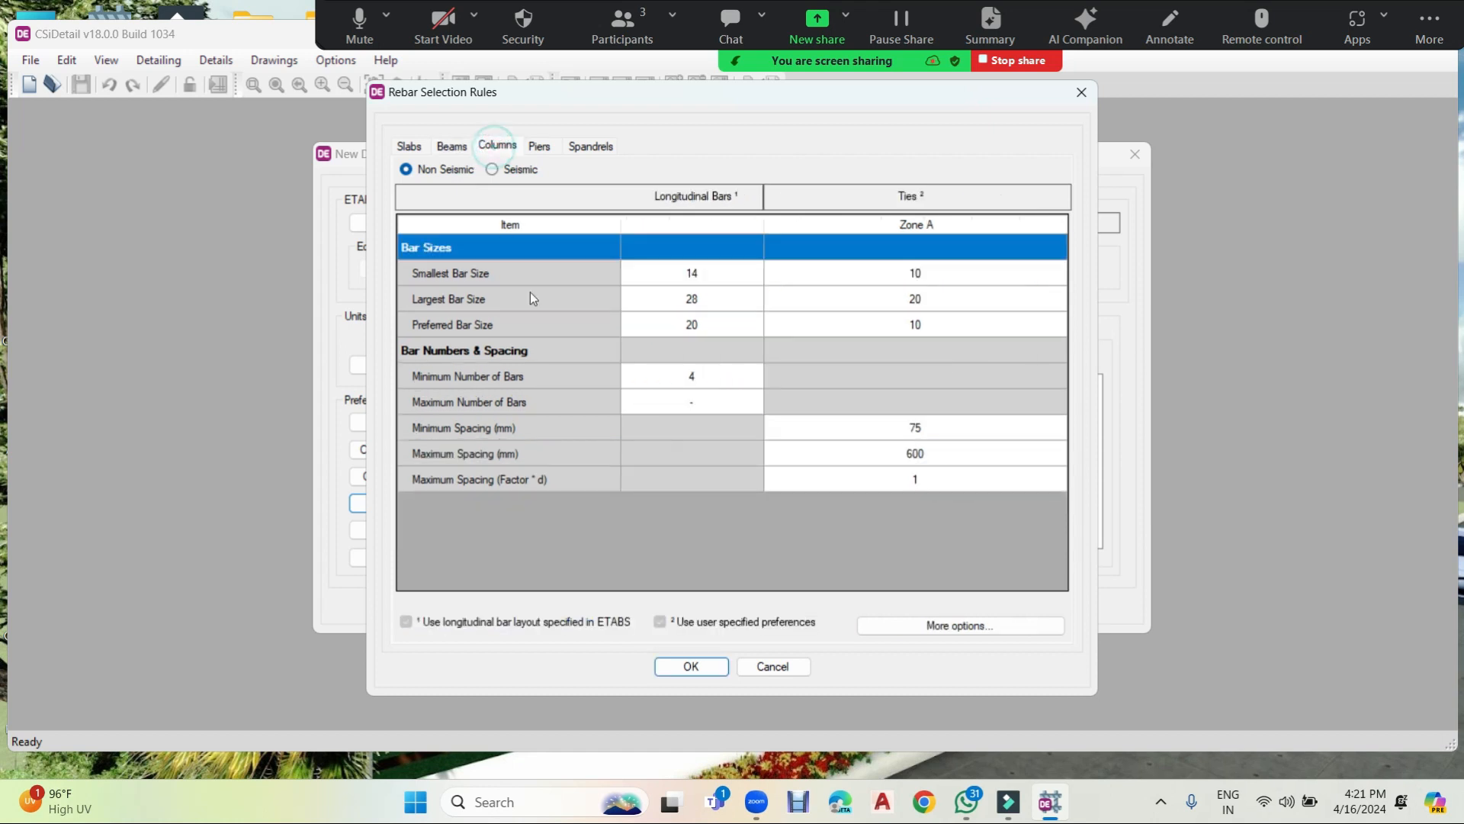
click(732, 273)
click(732, 273)
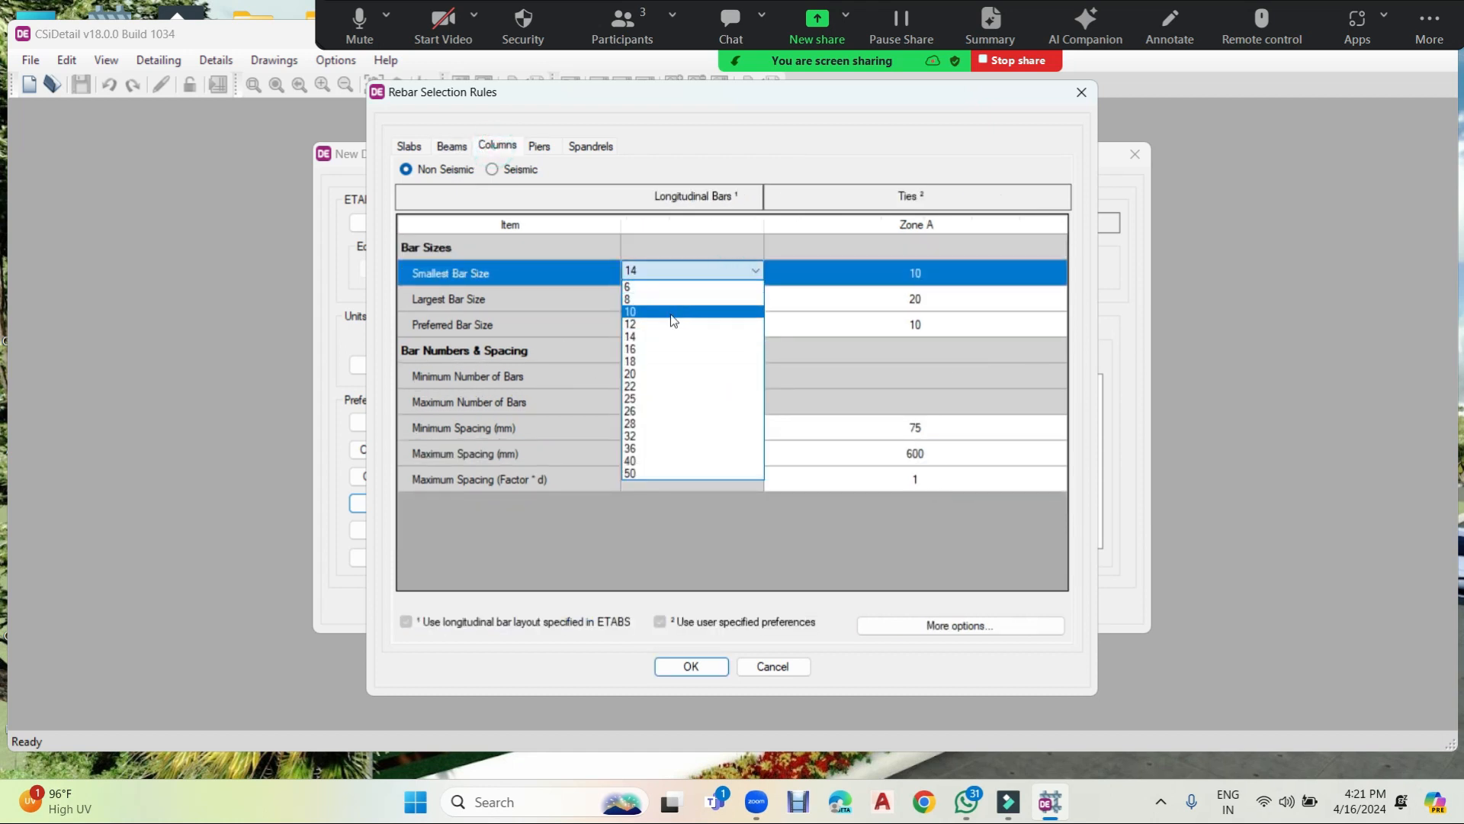
click(673, 323)
click(752, 301)
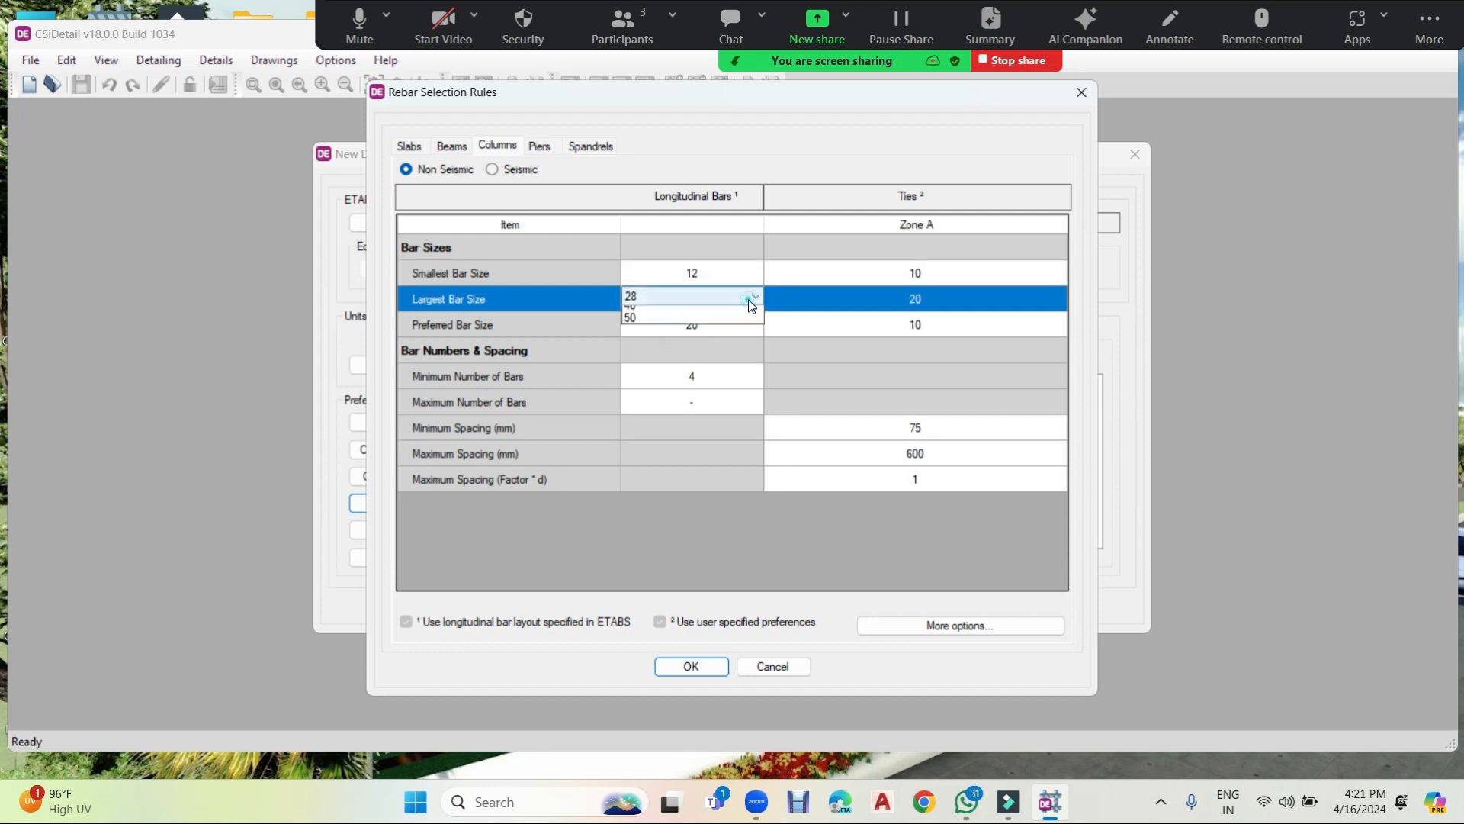
click(752, 298)
click(656, 400)
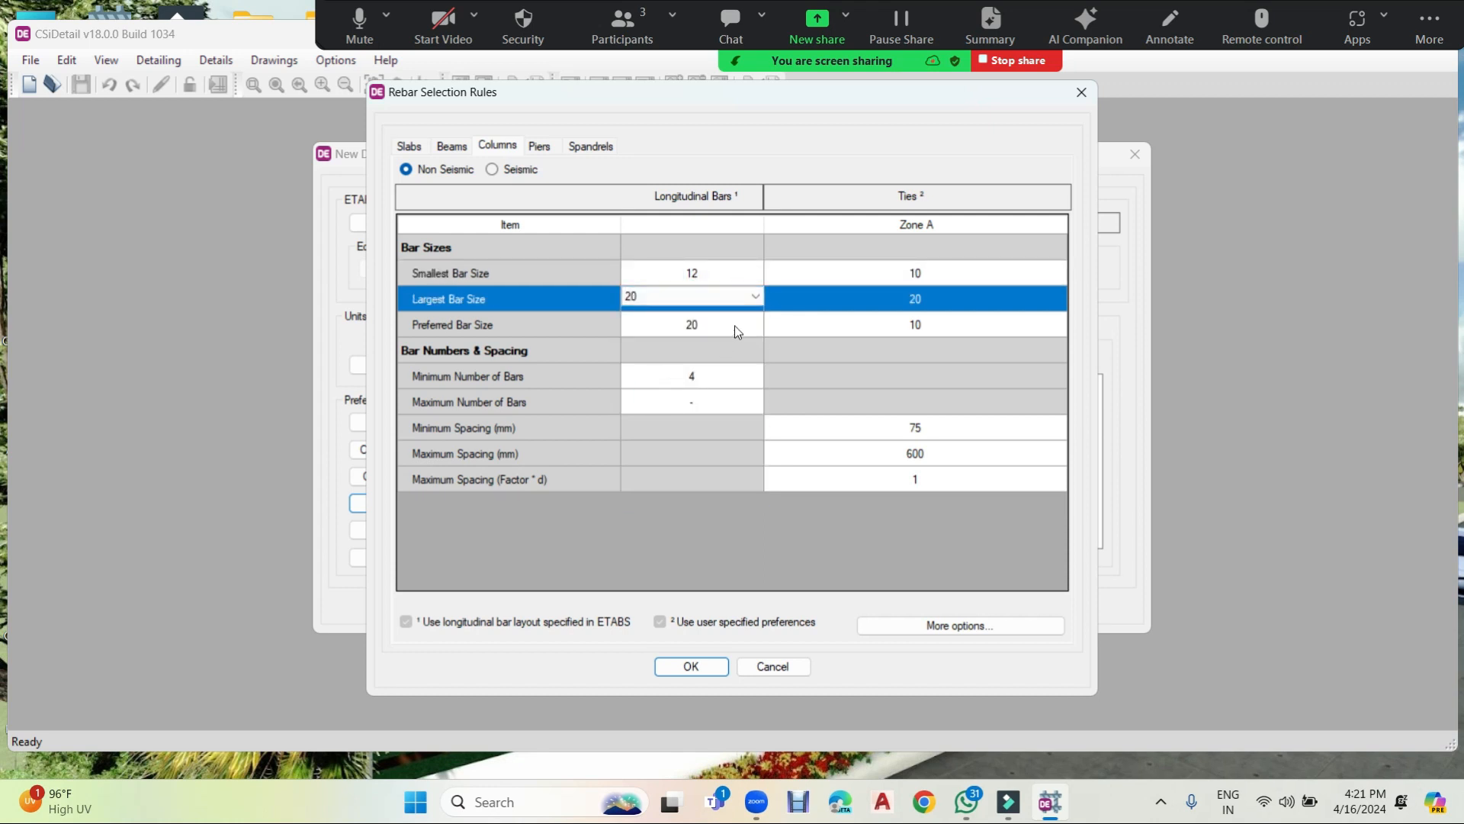
click(737, 326)
click(739, 324)
click(739, 323)
click(650, 400)
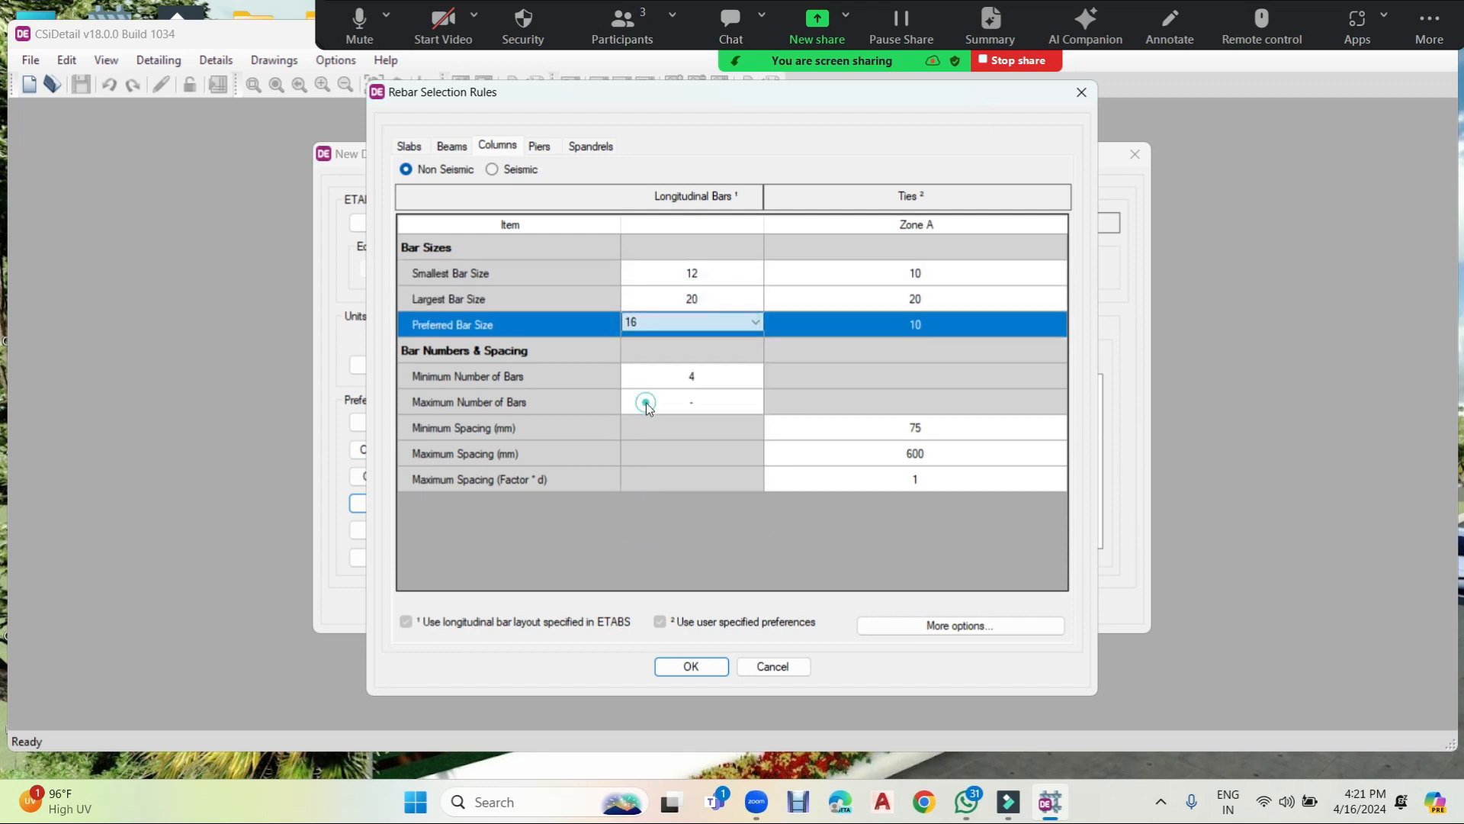
Set the column tie bar sizes in Zone A to smallest 8, largest 12 and preferred 8.
click(943, 272)
click(945, 276)
click(960, 260)
click(979, 278)
click(979, 277)
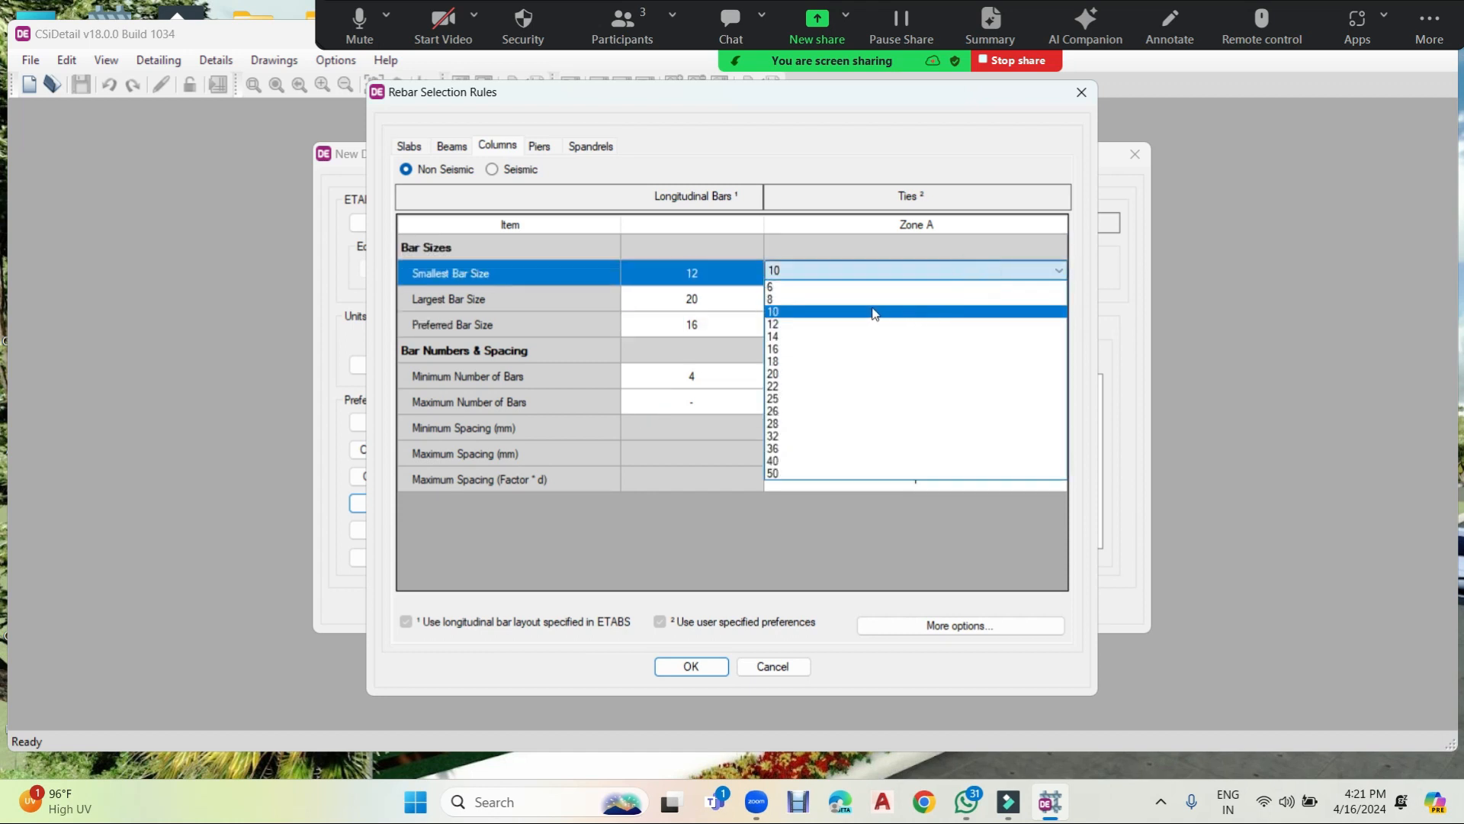
click(862, 300)
click(1011, 297)
click(1008, 299)
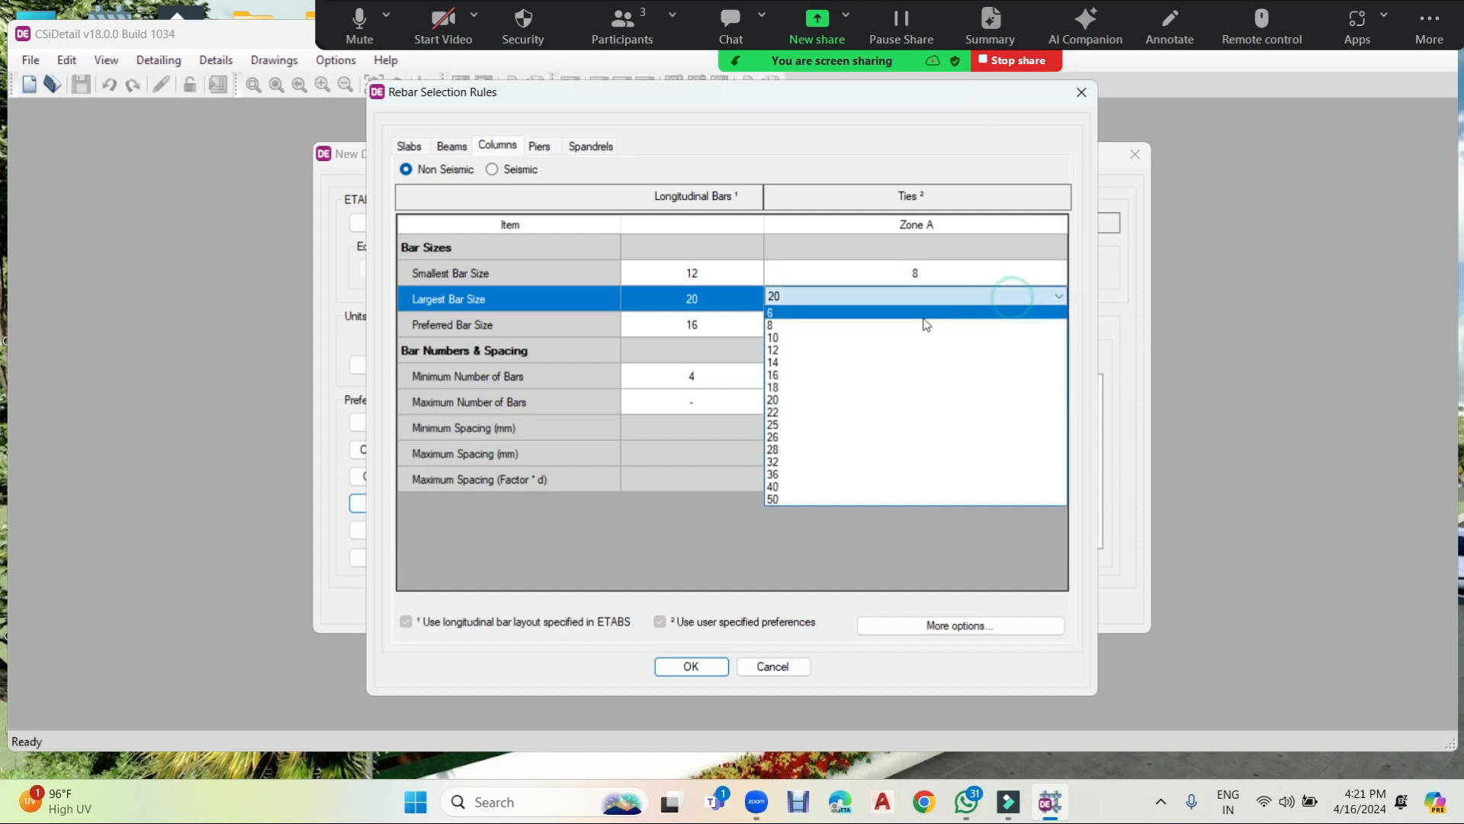
click(861, 351)
click(991, 322)
click(990, 322)
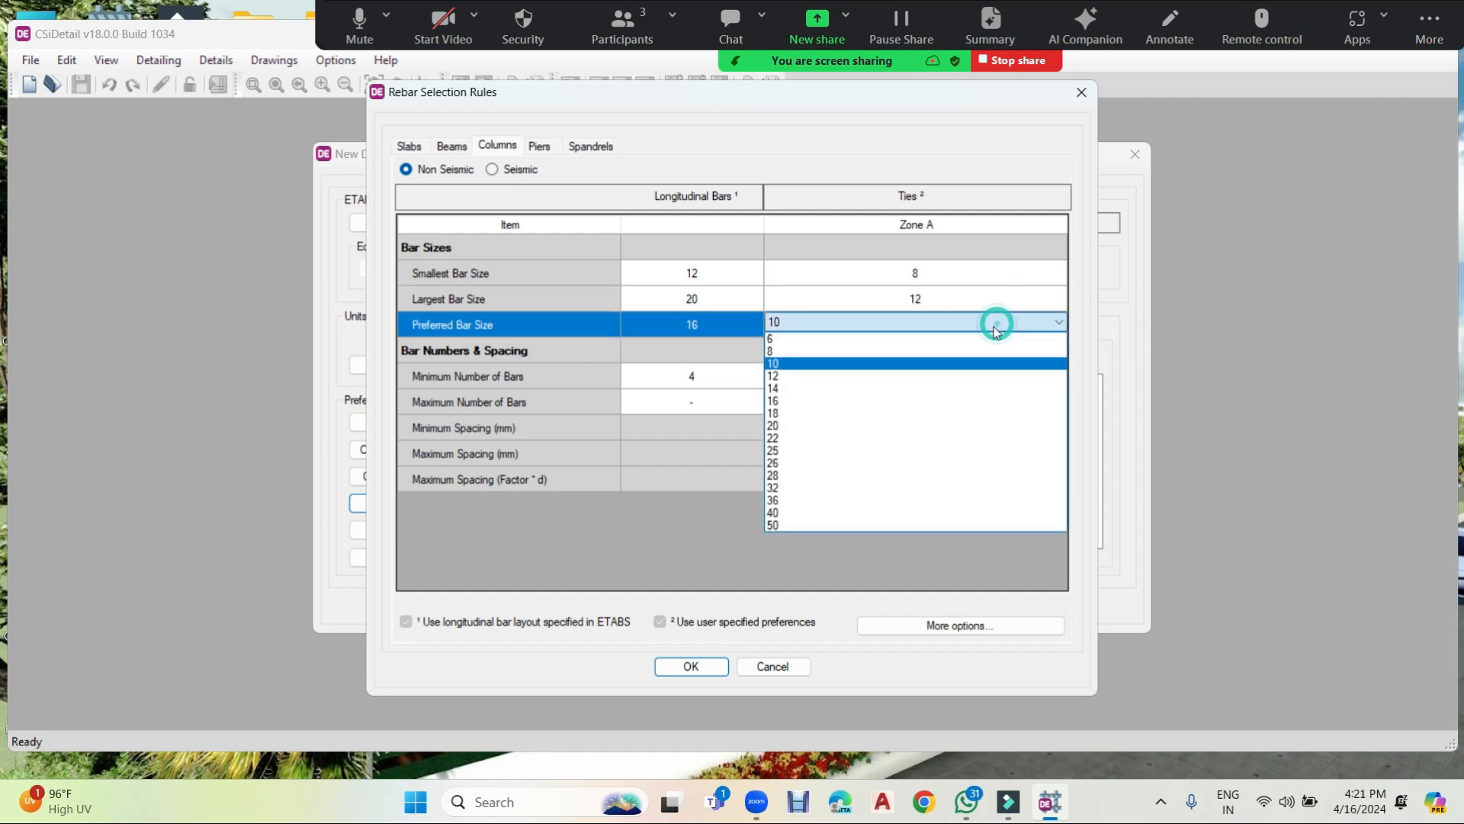
click(877, 351)
Set the column tie spacing to a minimum of 100 mm and a maximum of 300 mm, and accept the rebar selection rules.
click(951, 430)
text(100)
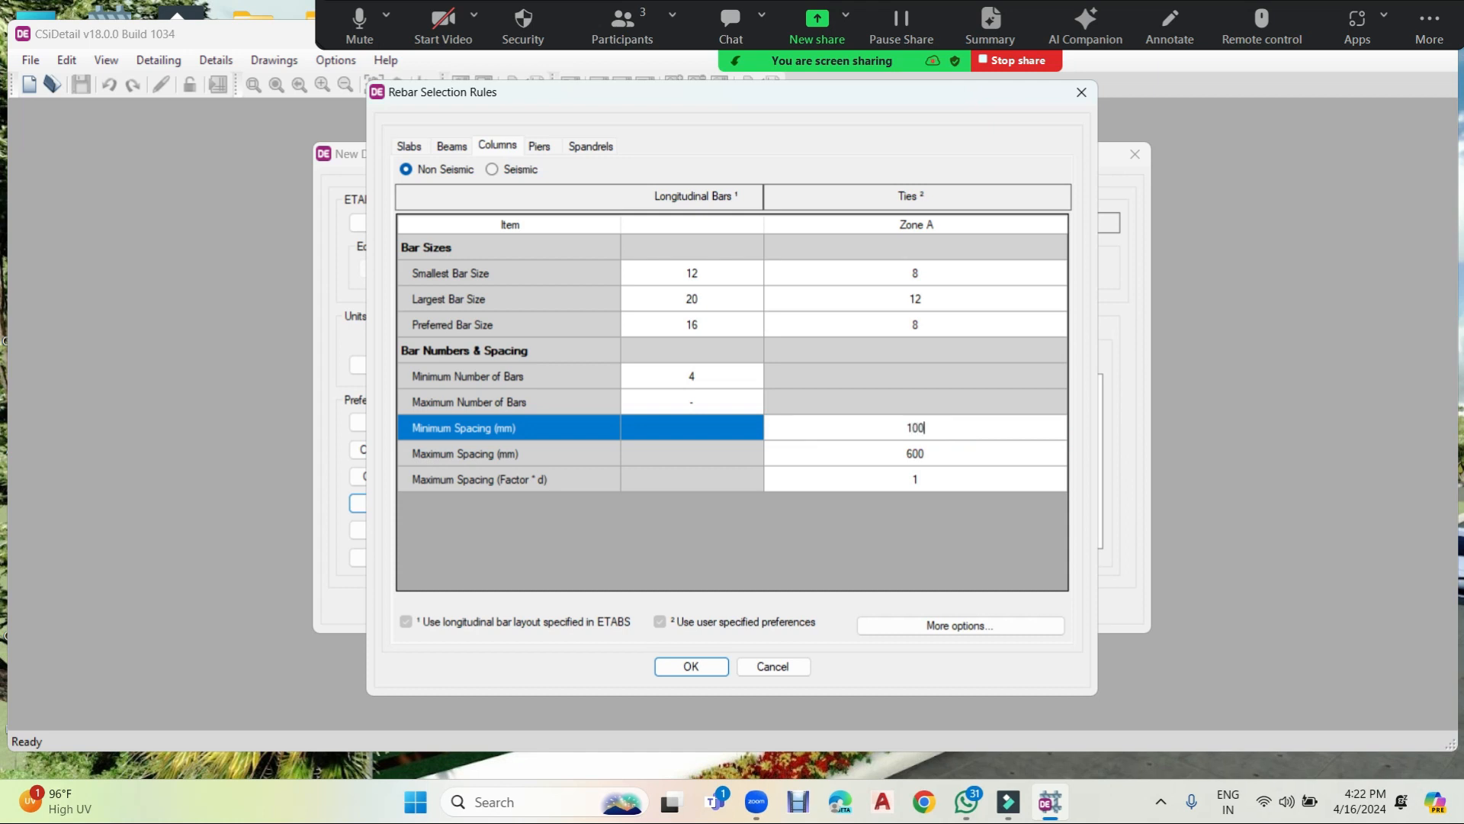
click(964, 456)
text(300)
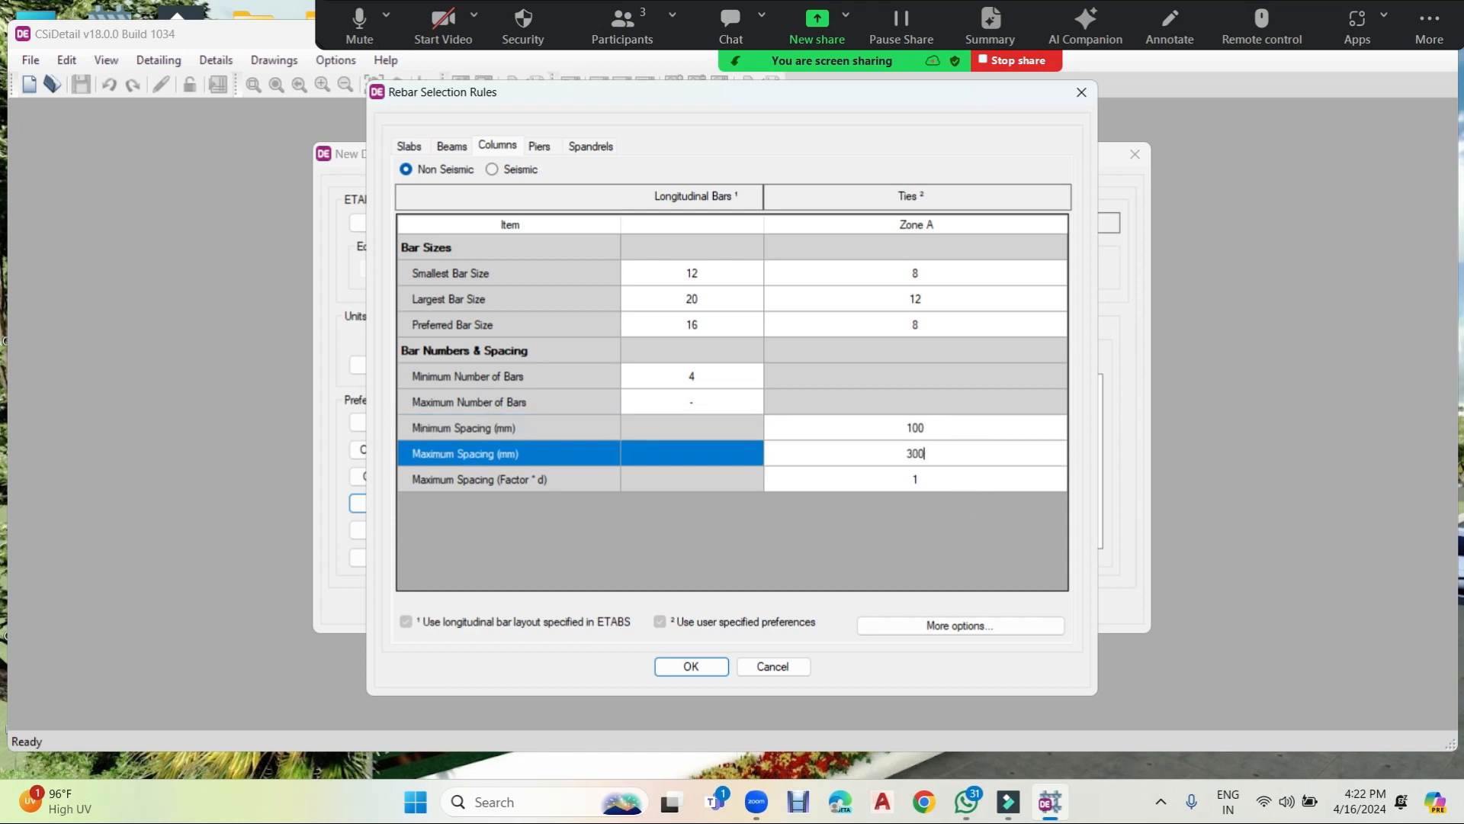
click(698, 661)
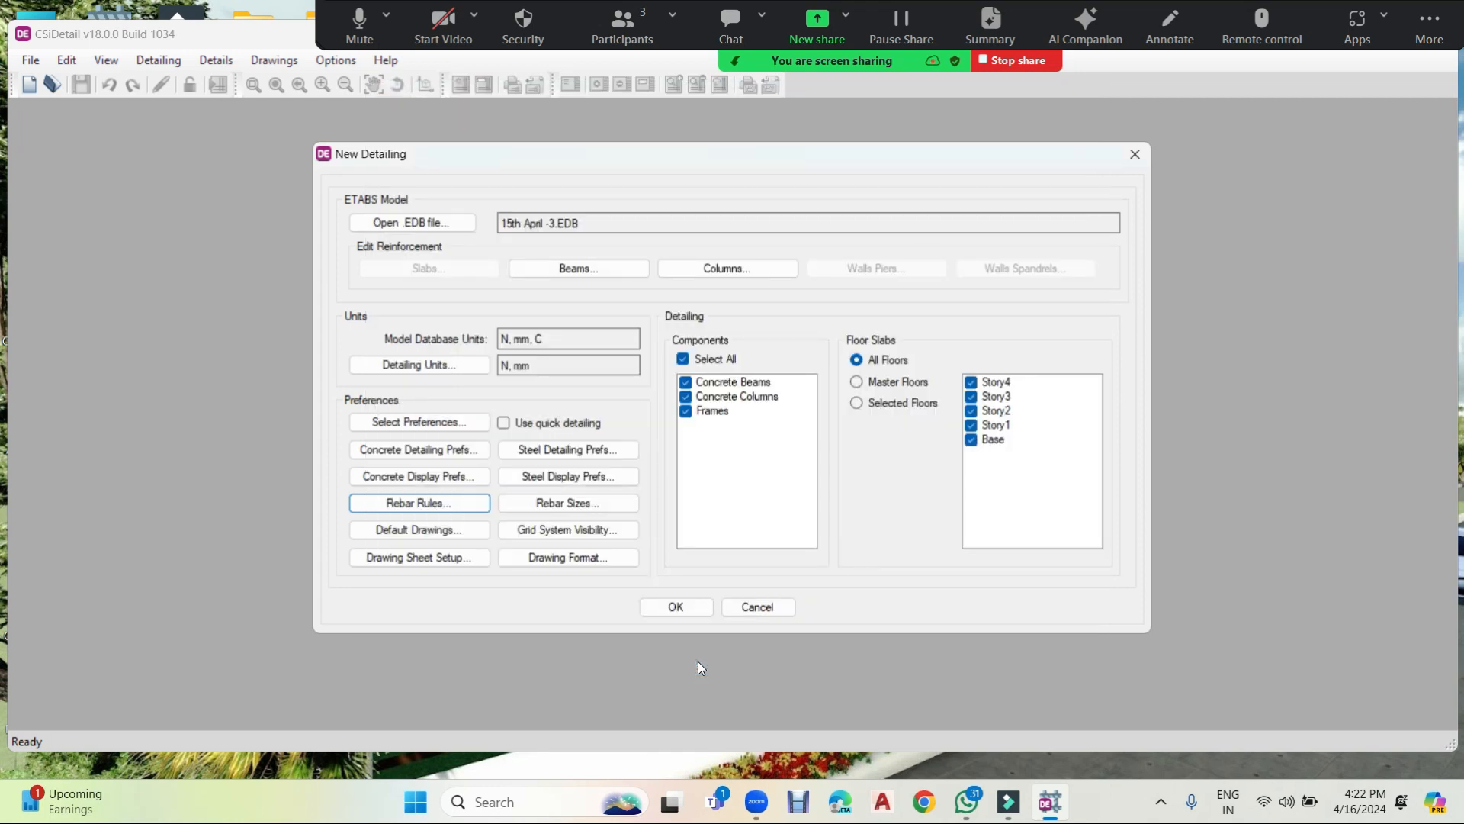
Select all available default drawings for generation, covering slab, concrete beam and concrete column drawings.
click(423, 529)
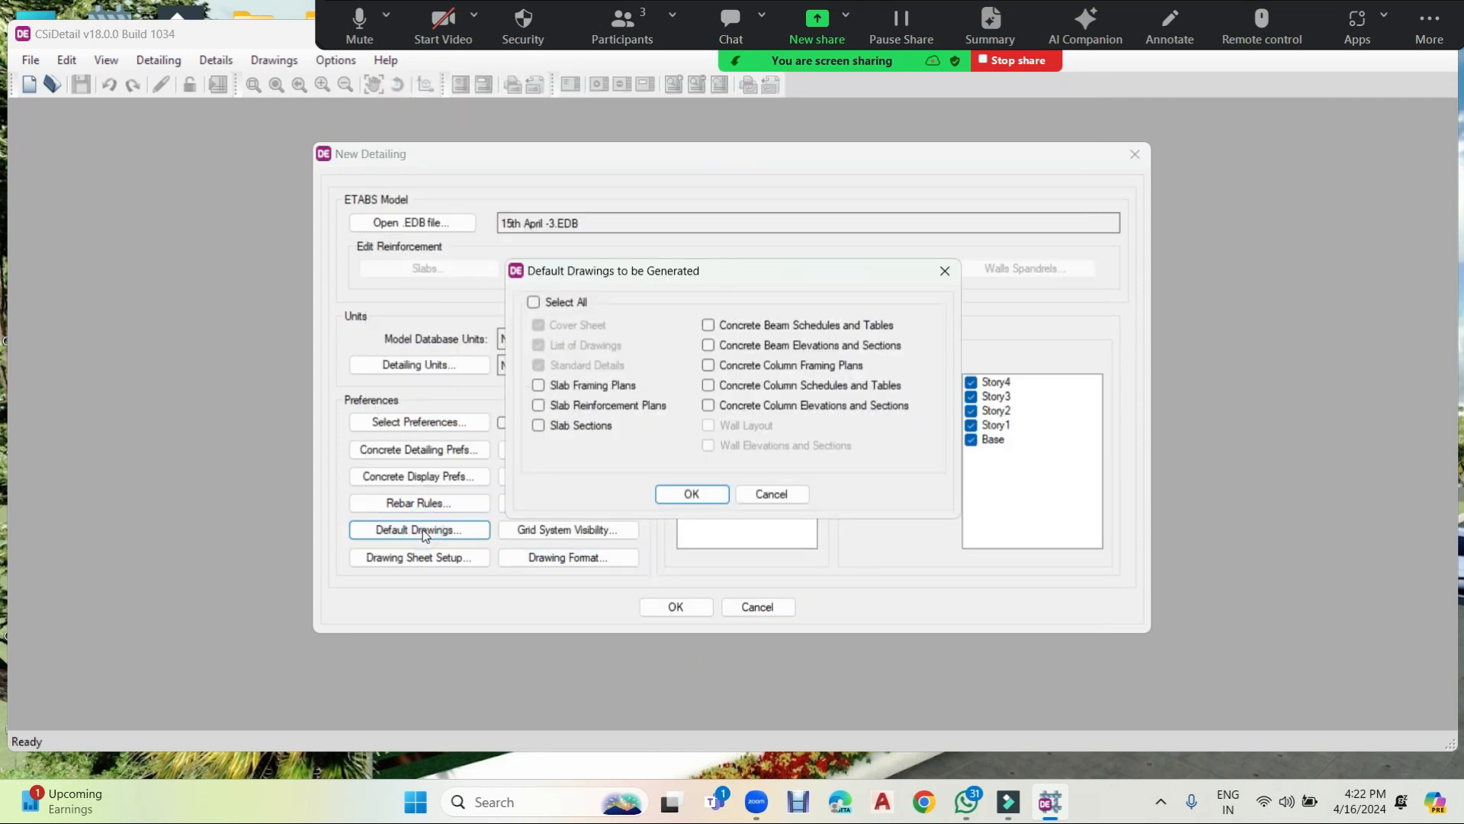
click(535, 302)
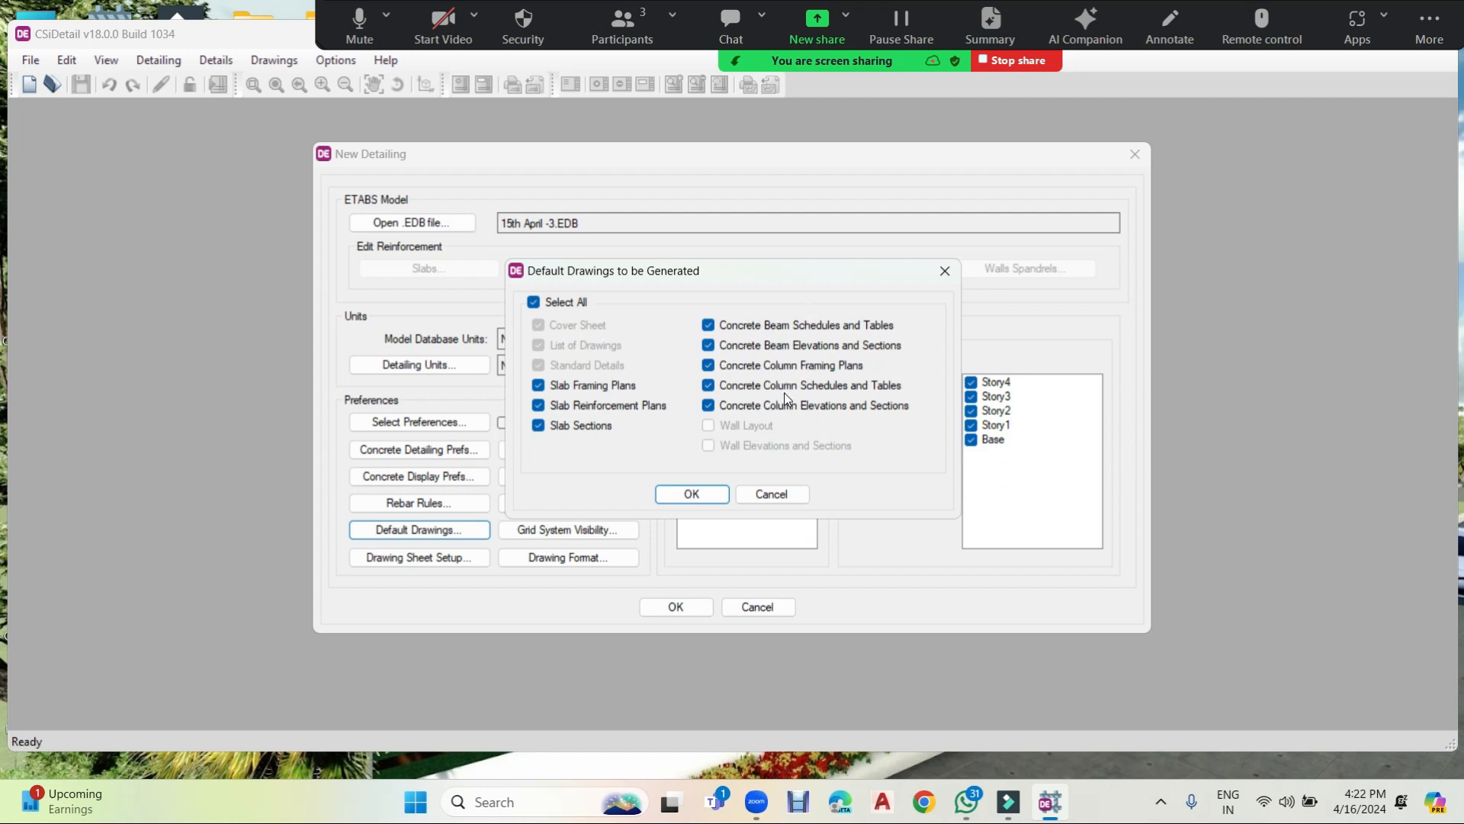
click(698, 497)
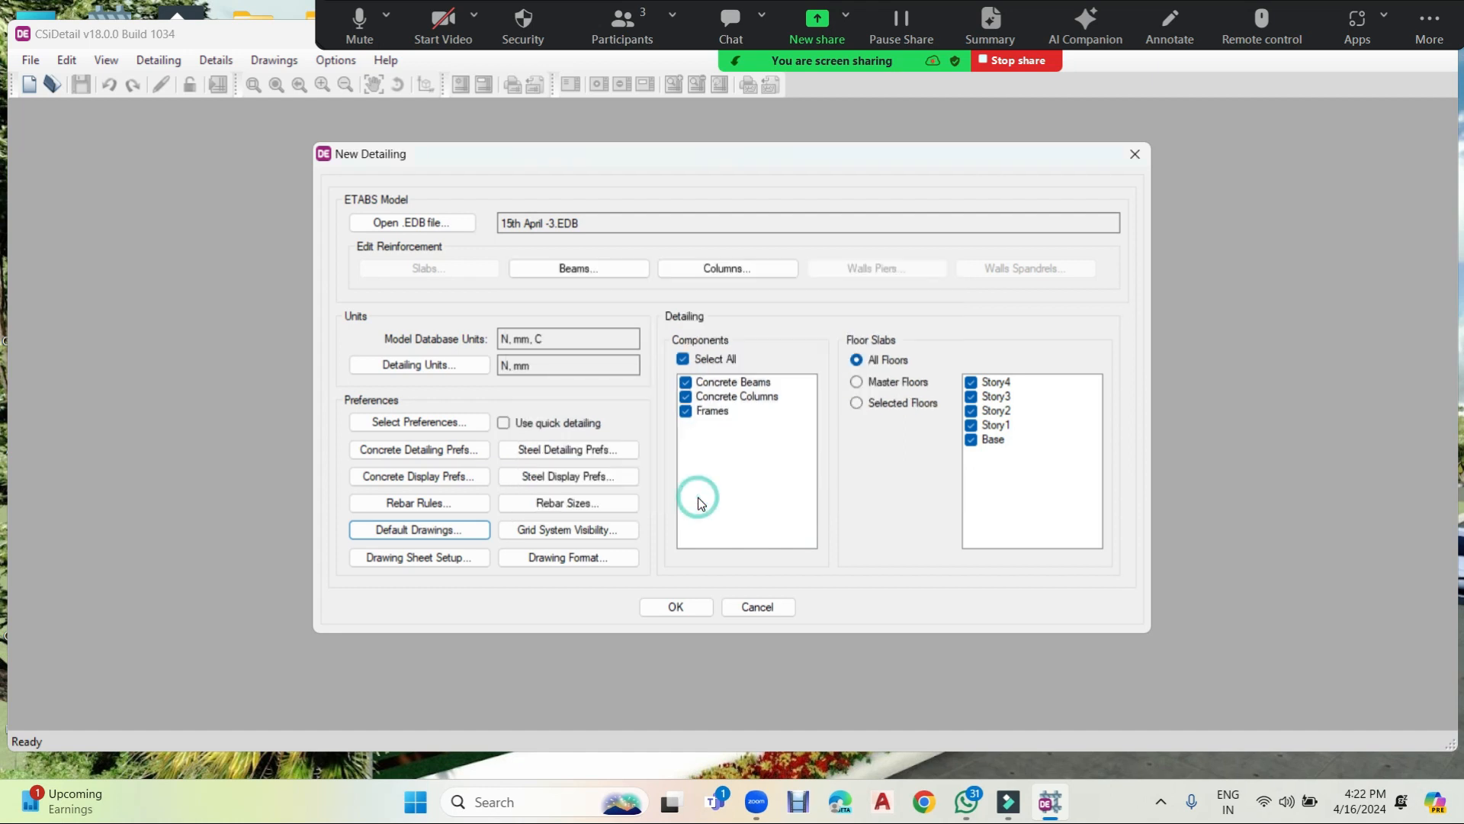
Set the drawing sheet size to A3 in the drawing sheet setup.
click(440, 559)
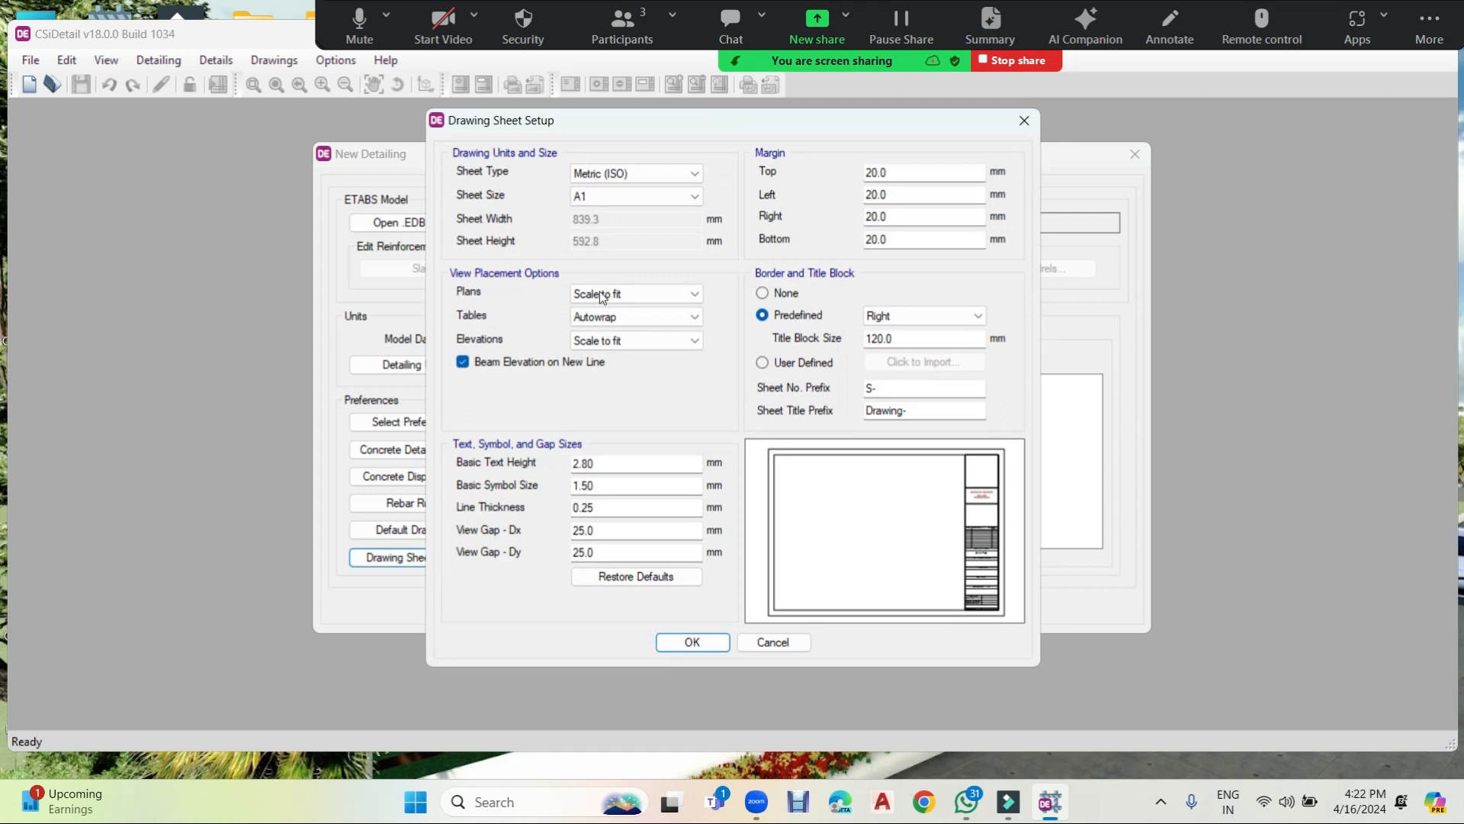
click(618, 197)
click(598, 223)
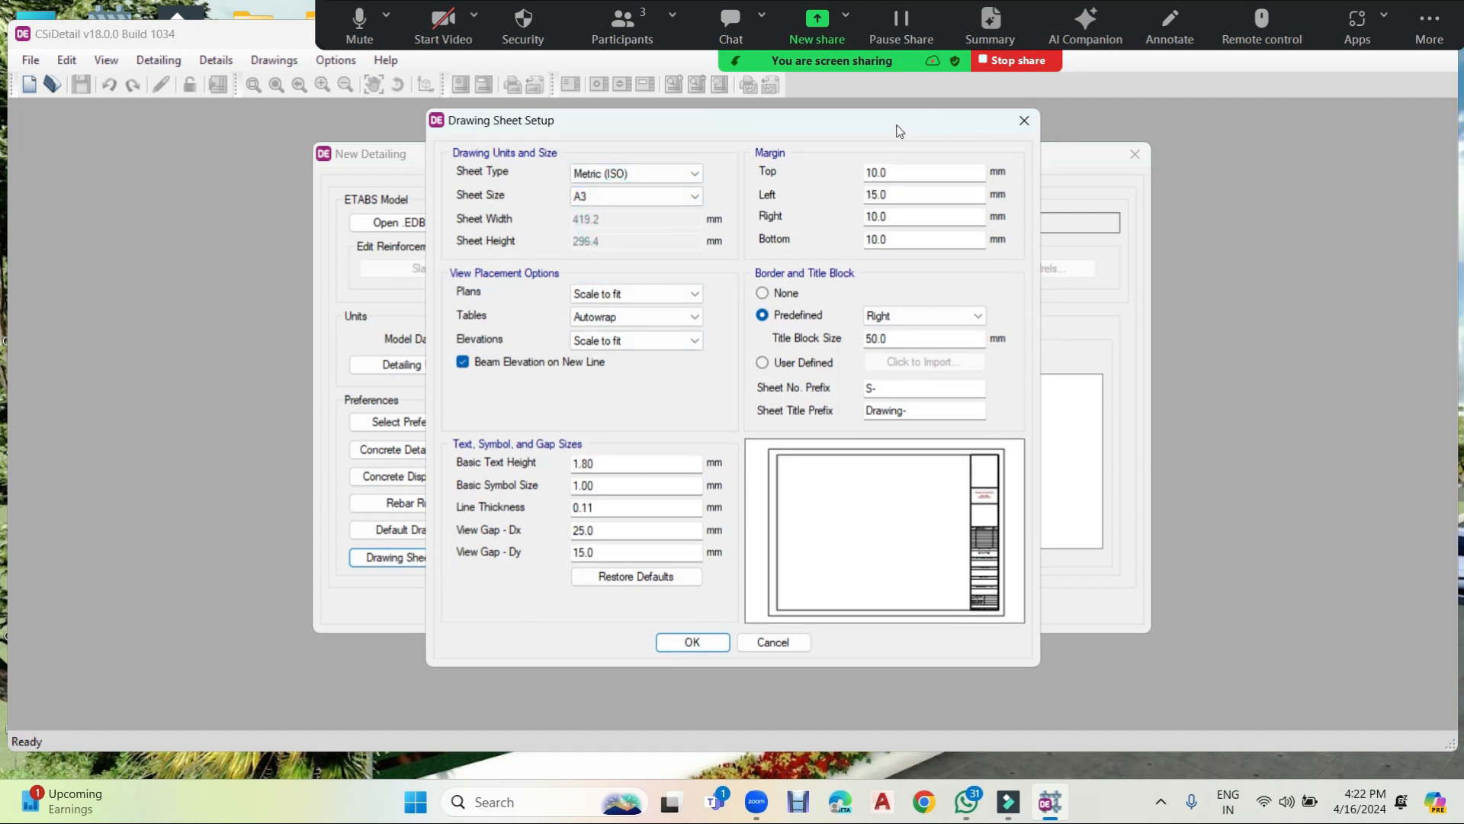
click(676, 639)
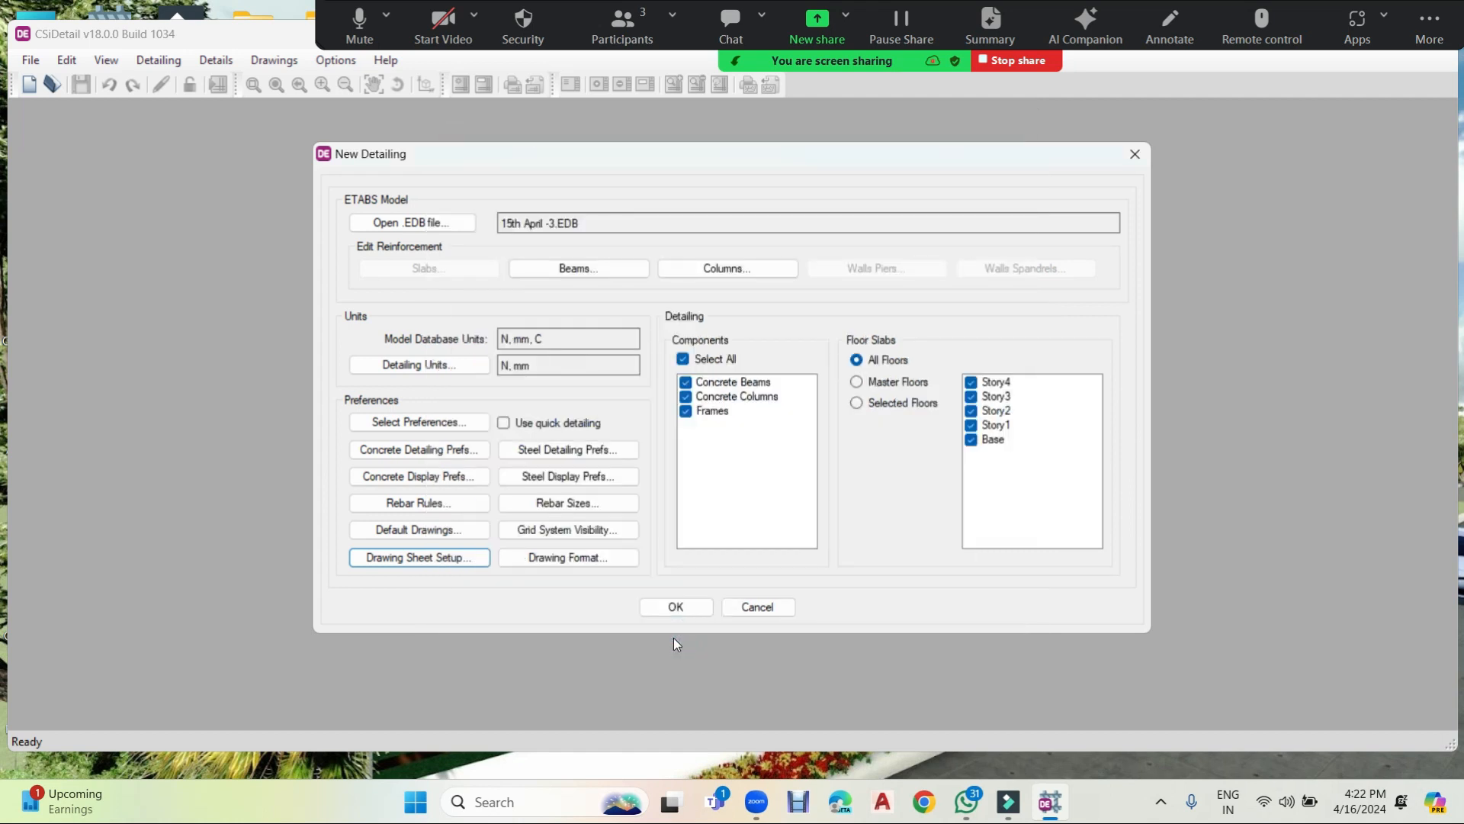
Review the steel detailing preferences for floor framing, beams and columns, and accept them.
click(573, 452)
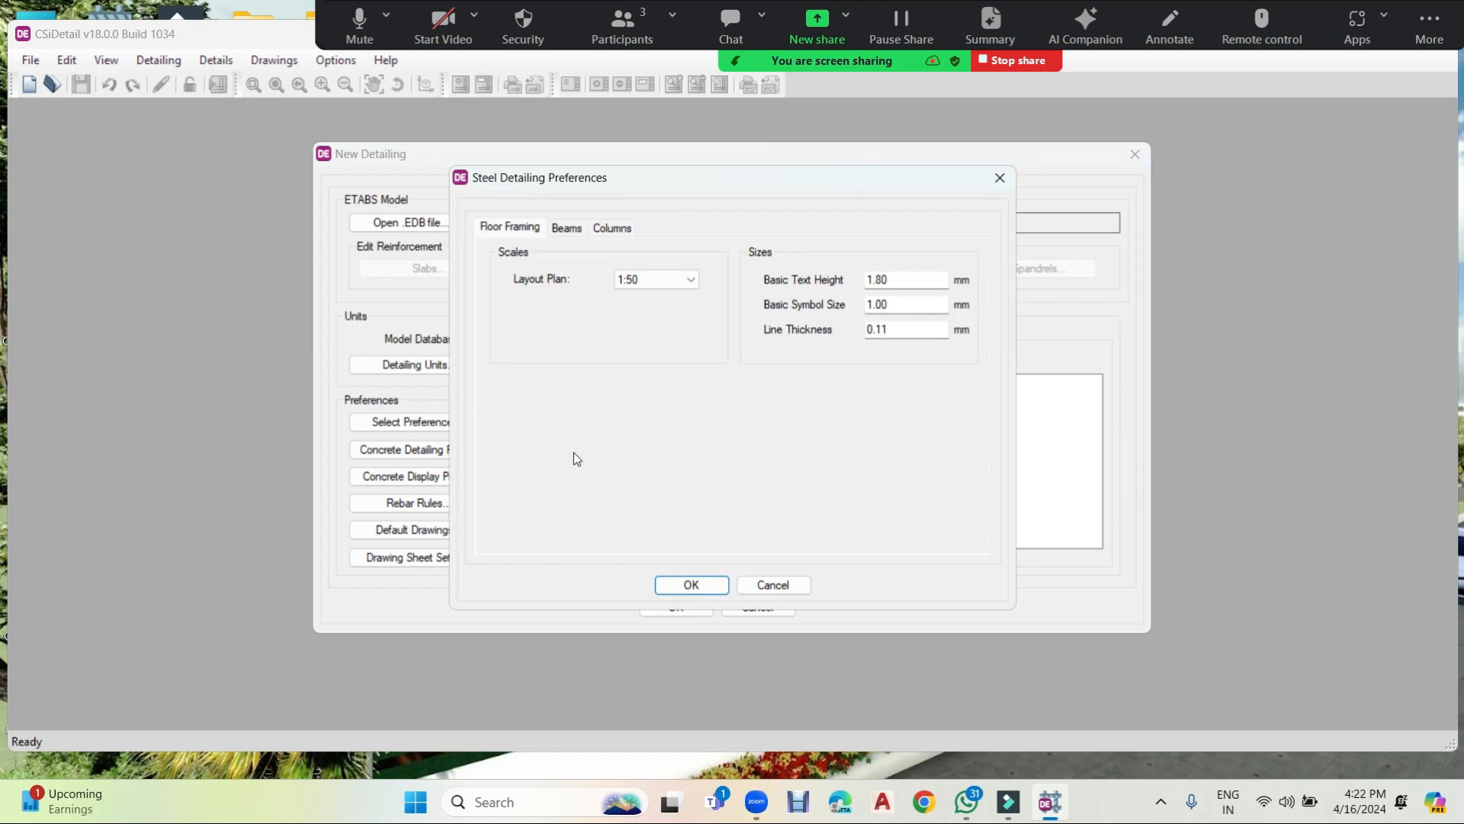
click(568, 228)
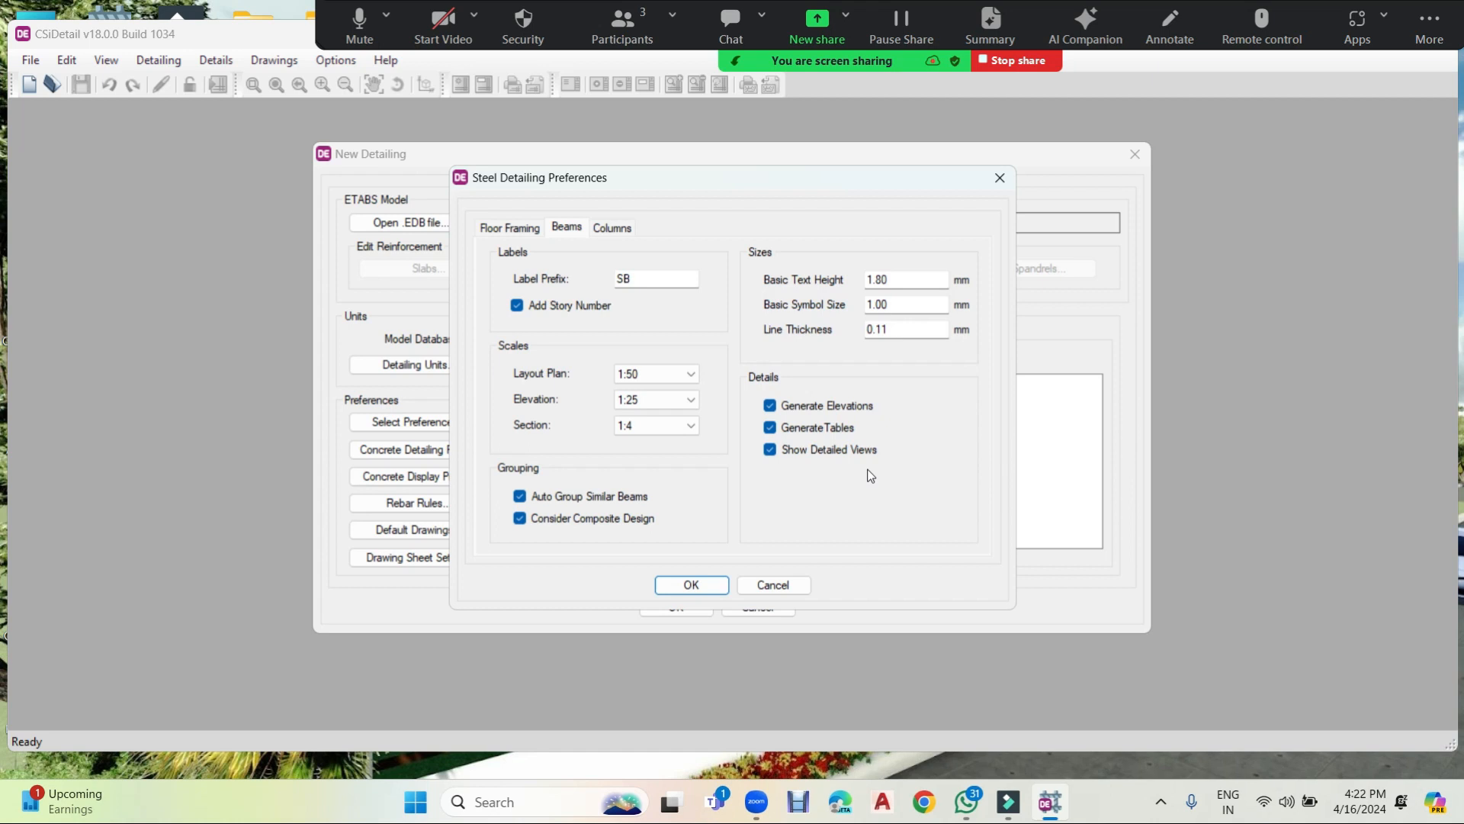
click(624, 222)
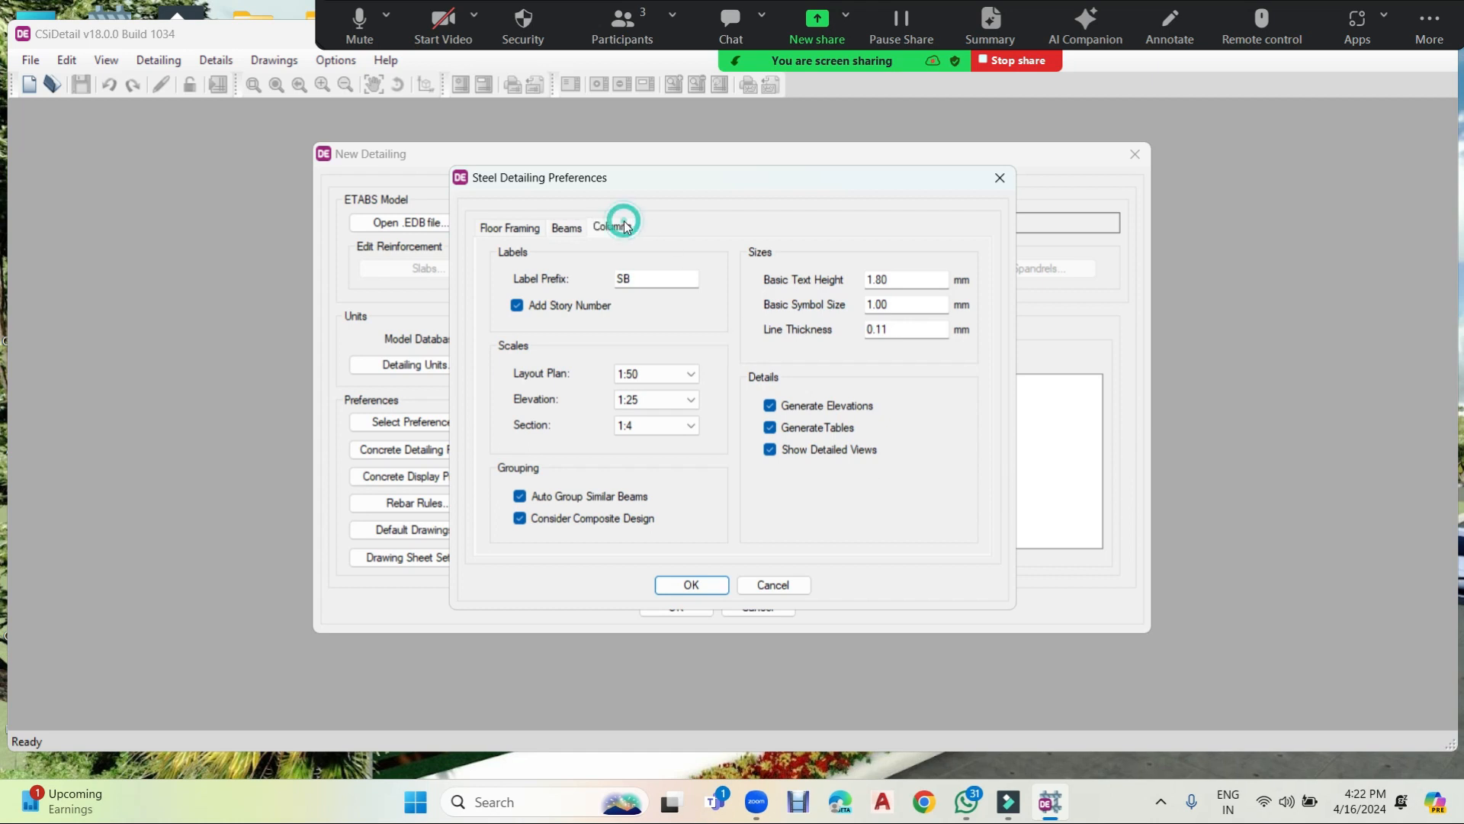
click(691, 583)
Review the steel display preferences for floor framing, beams and columns, and accept them.
click(592, 484)
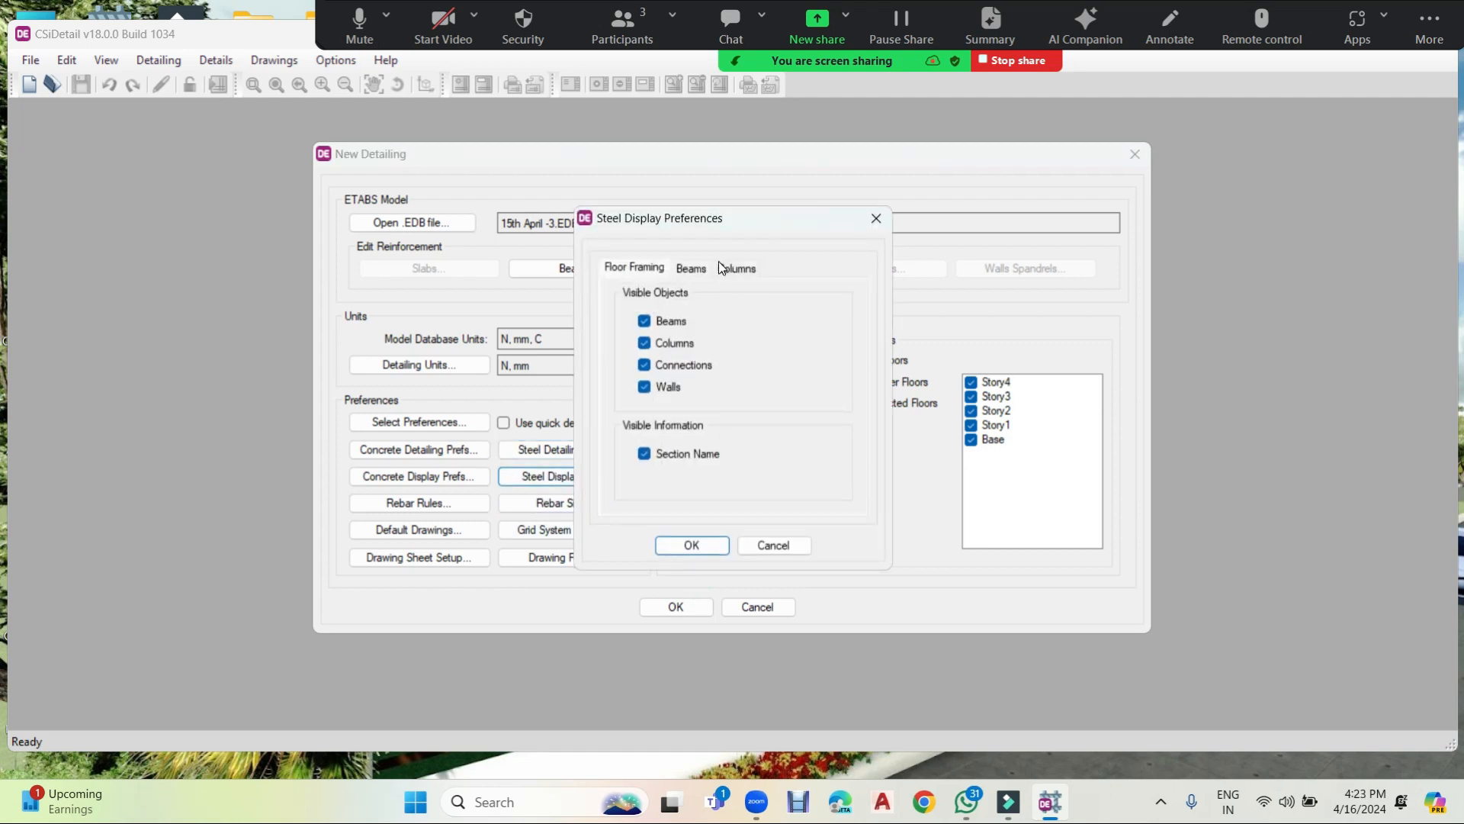
click(693, 267)
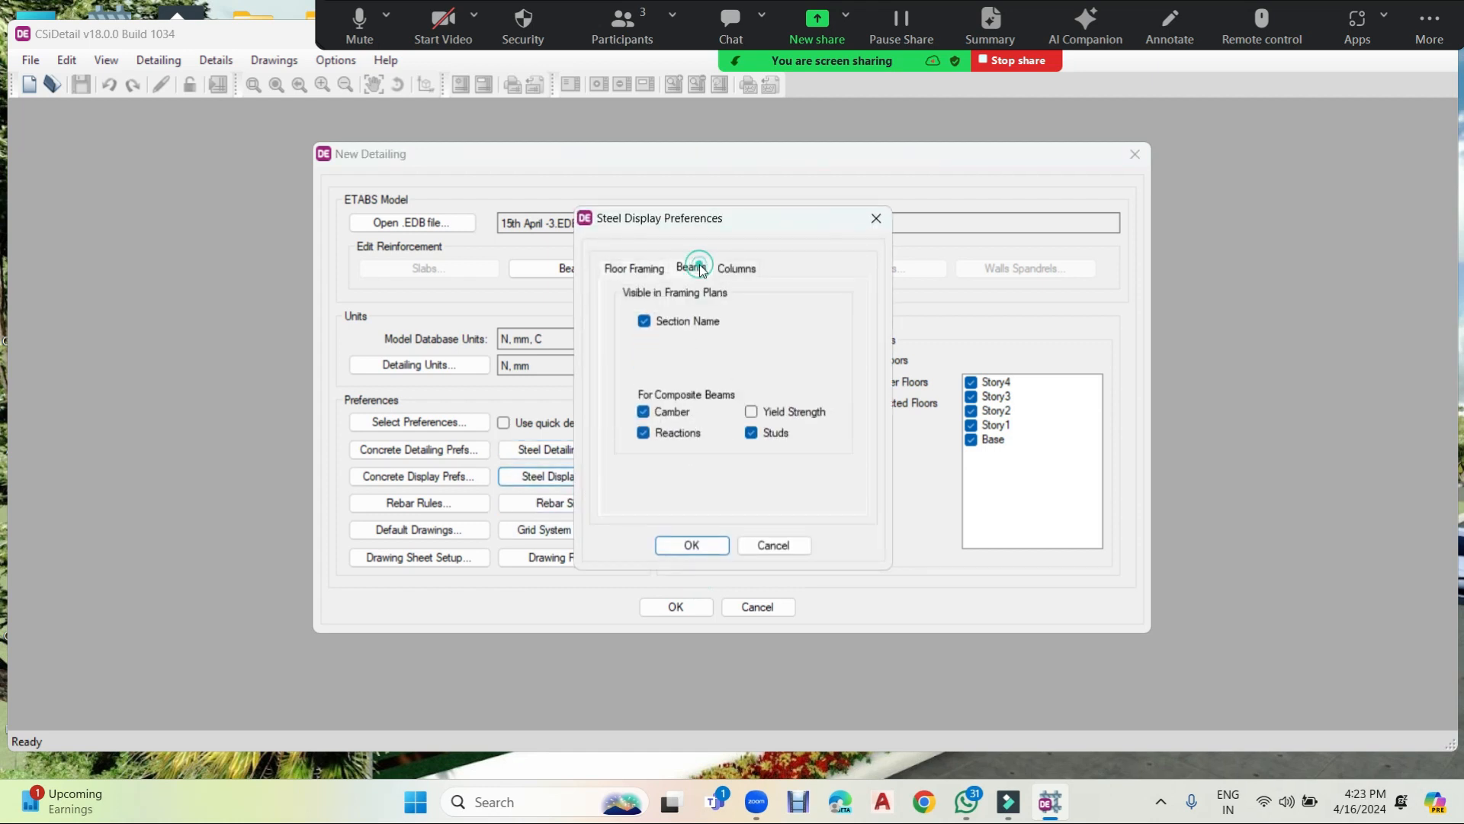
click(753, 267)
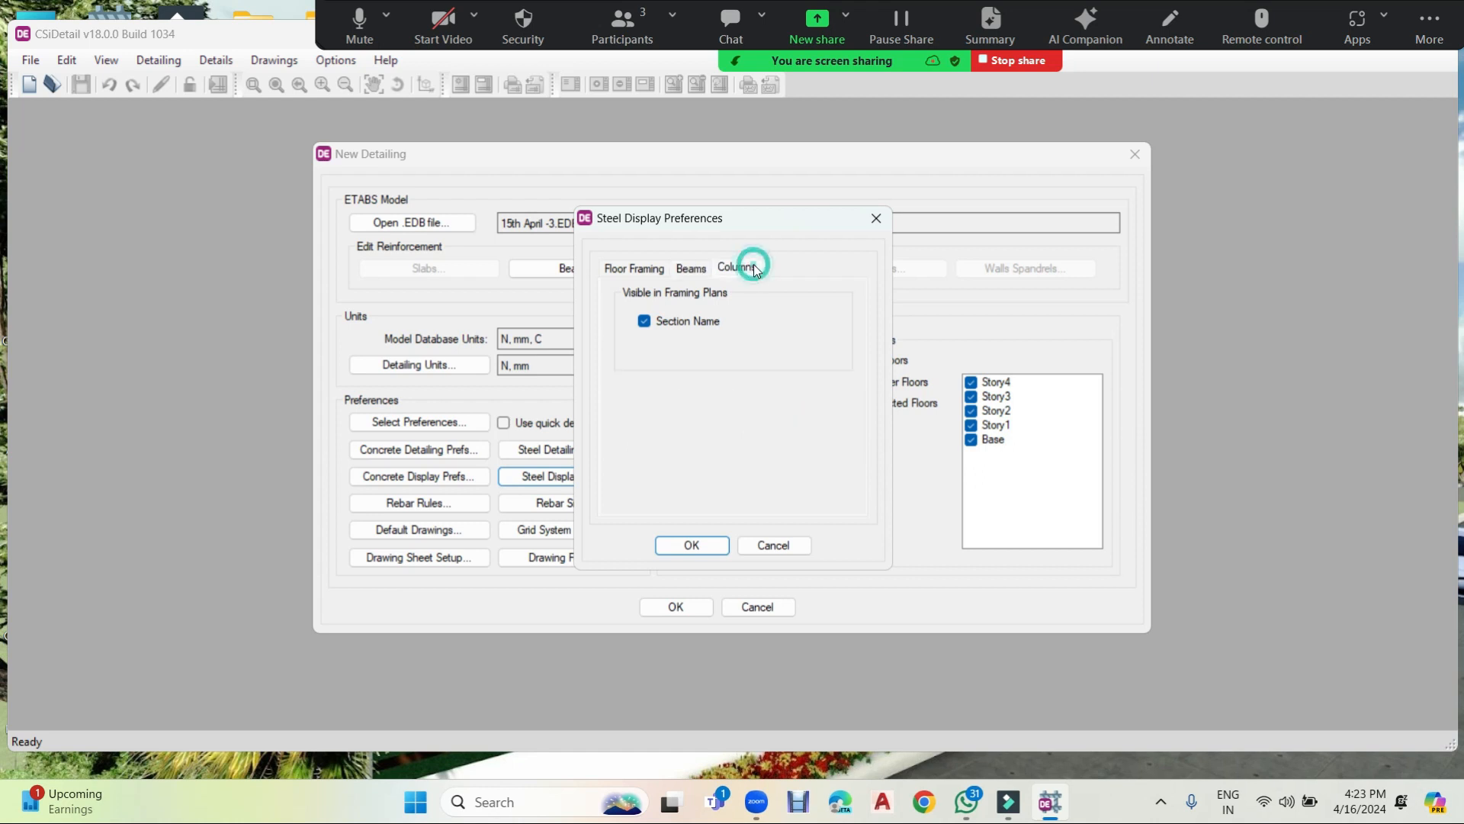
click(690, 543)
Review the current set of reinforcing bar sizes and accept it.
click(575, 505)
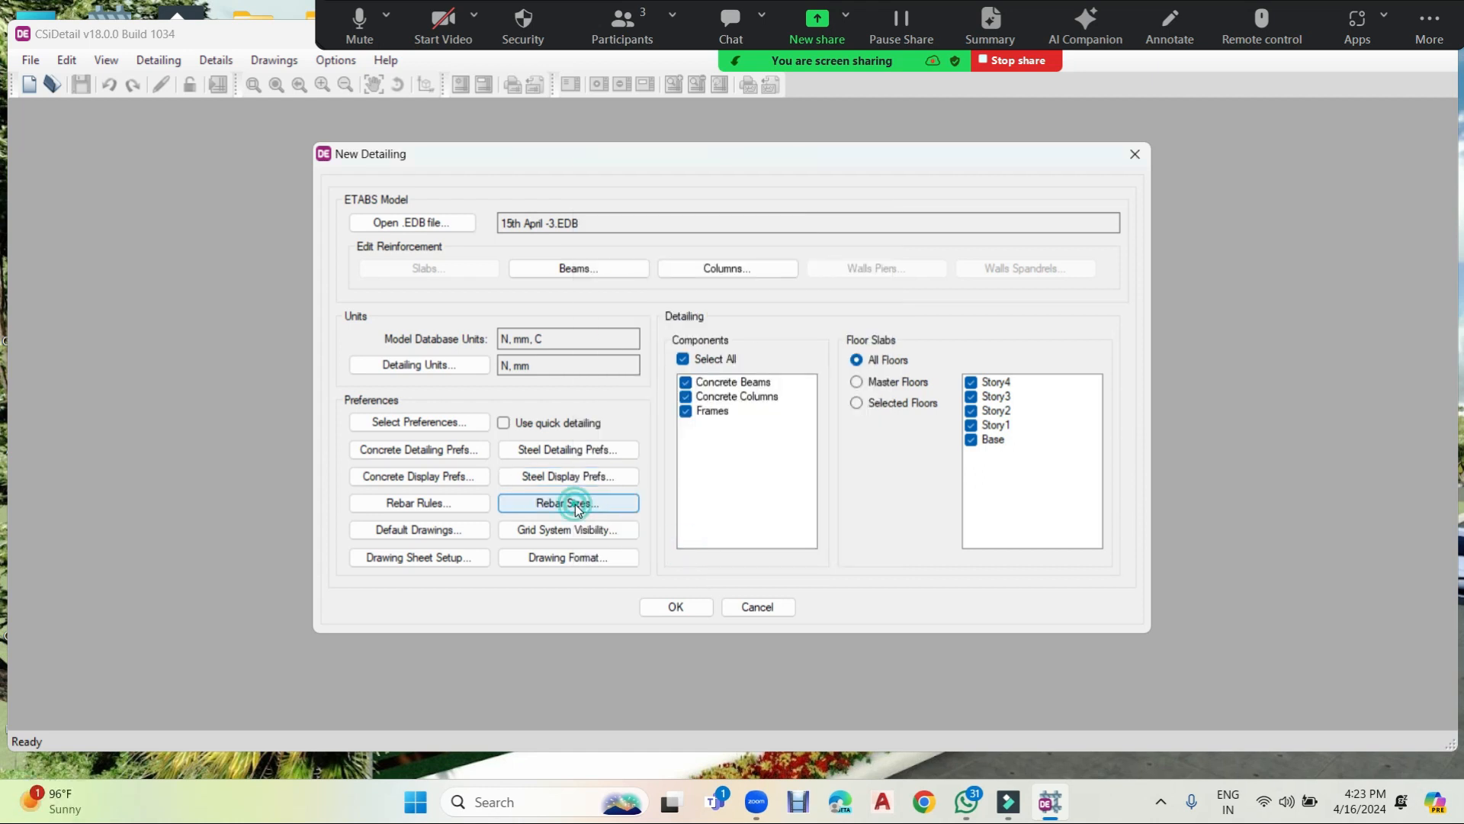
scroll(597, 378, down, 2)
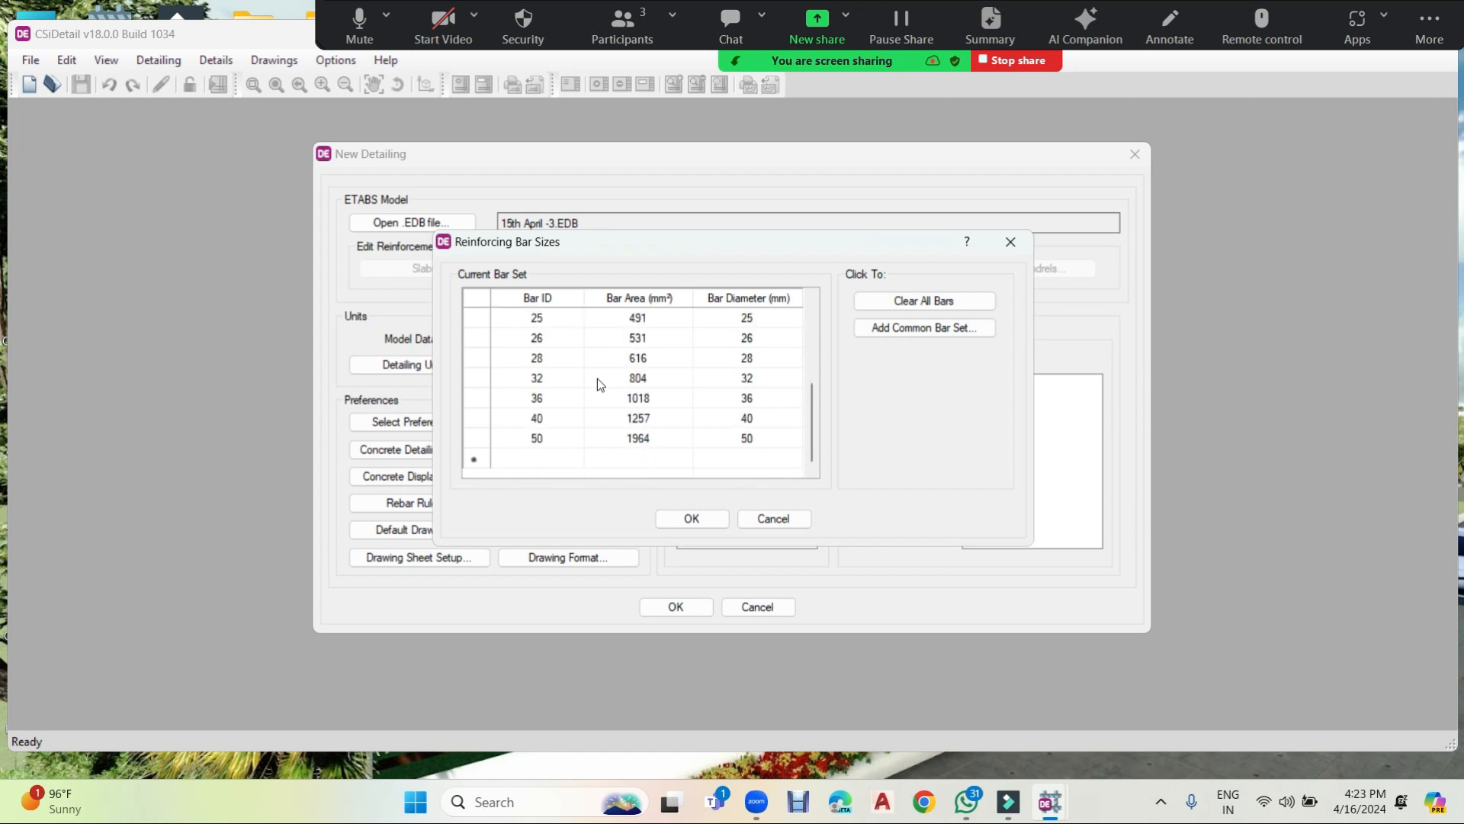
click(713, 517)
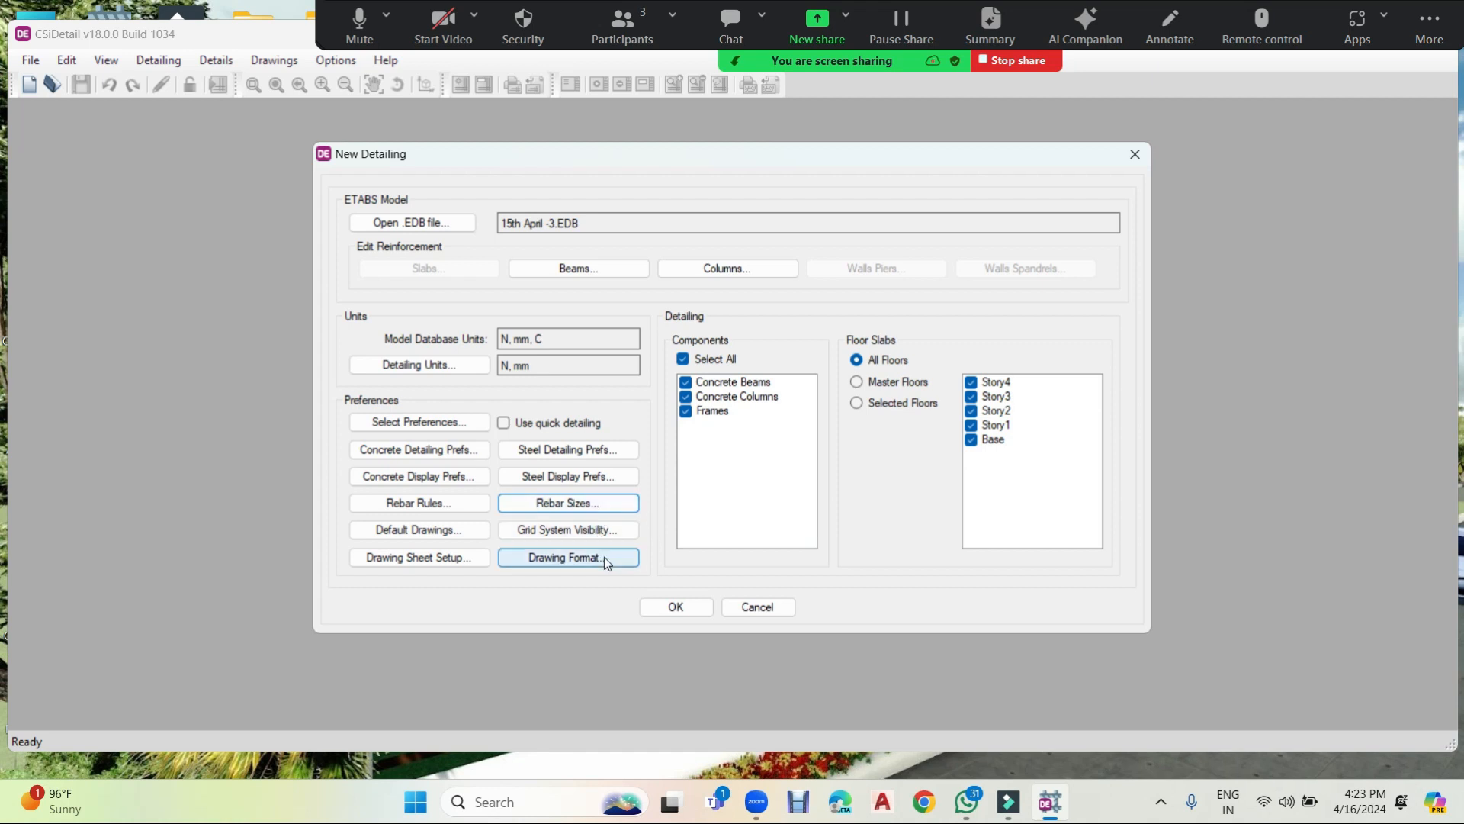
Accept the new detailing settings and generate the detailing for the ETABS model.
click(676, 606)
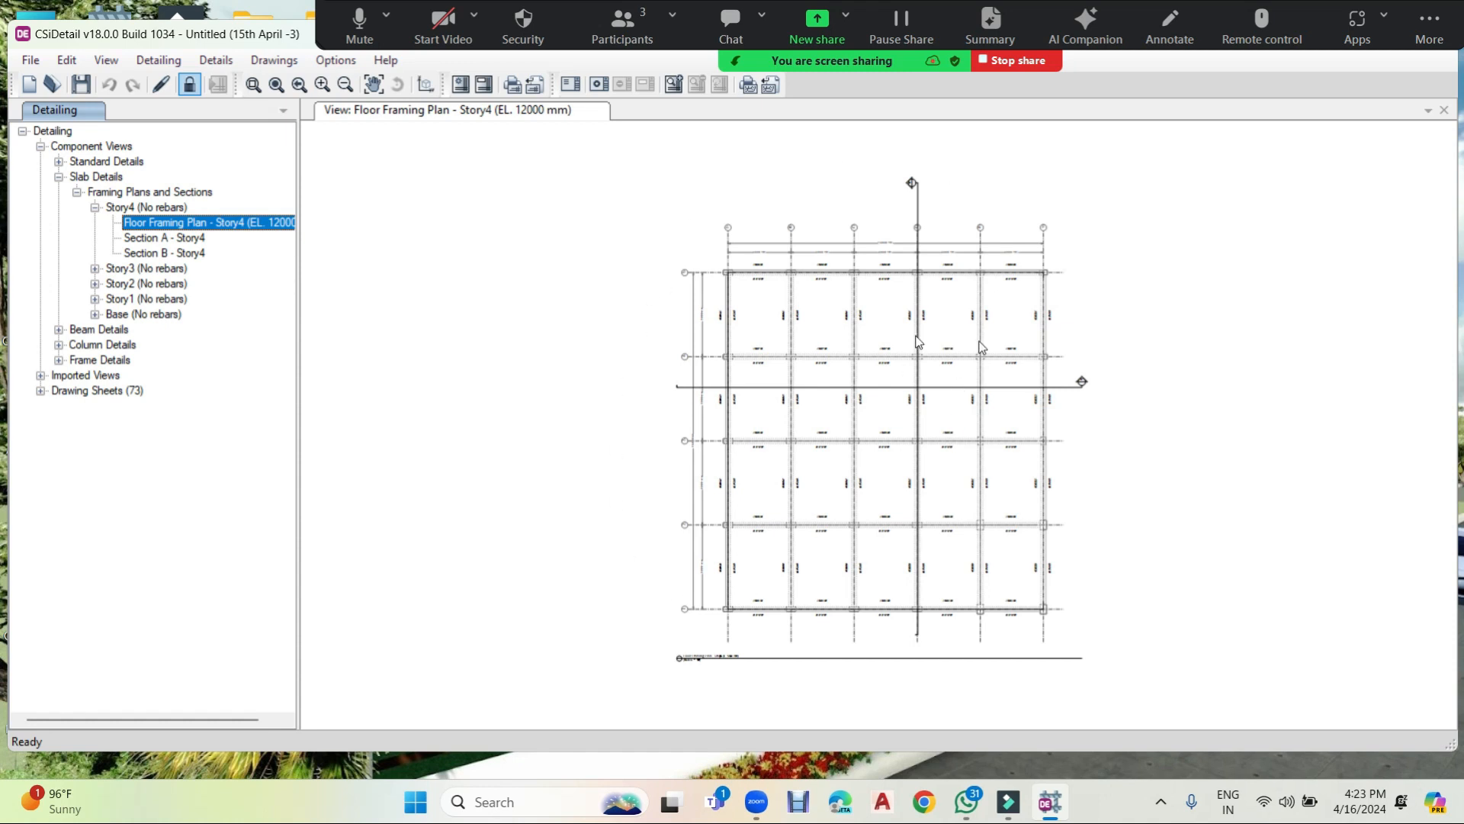
Examine the beam labels, beam sizes and grid dimensions on the Story4 floor framing plan.
scroll(855, 329, up, 5)
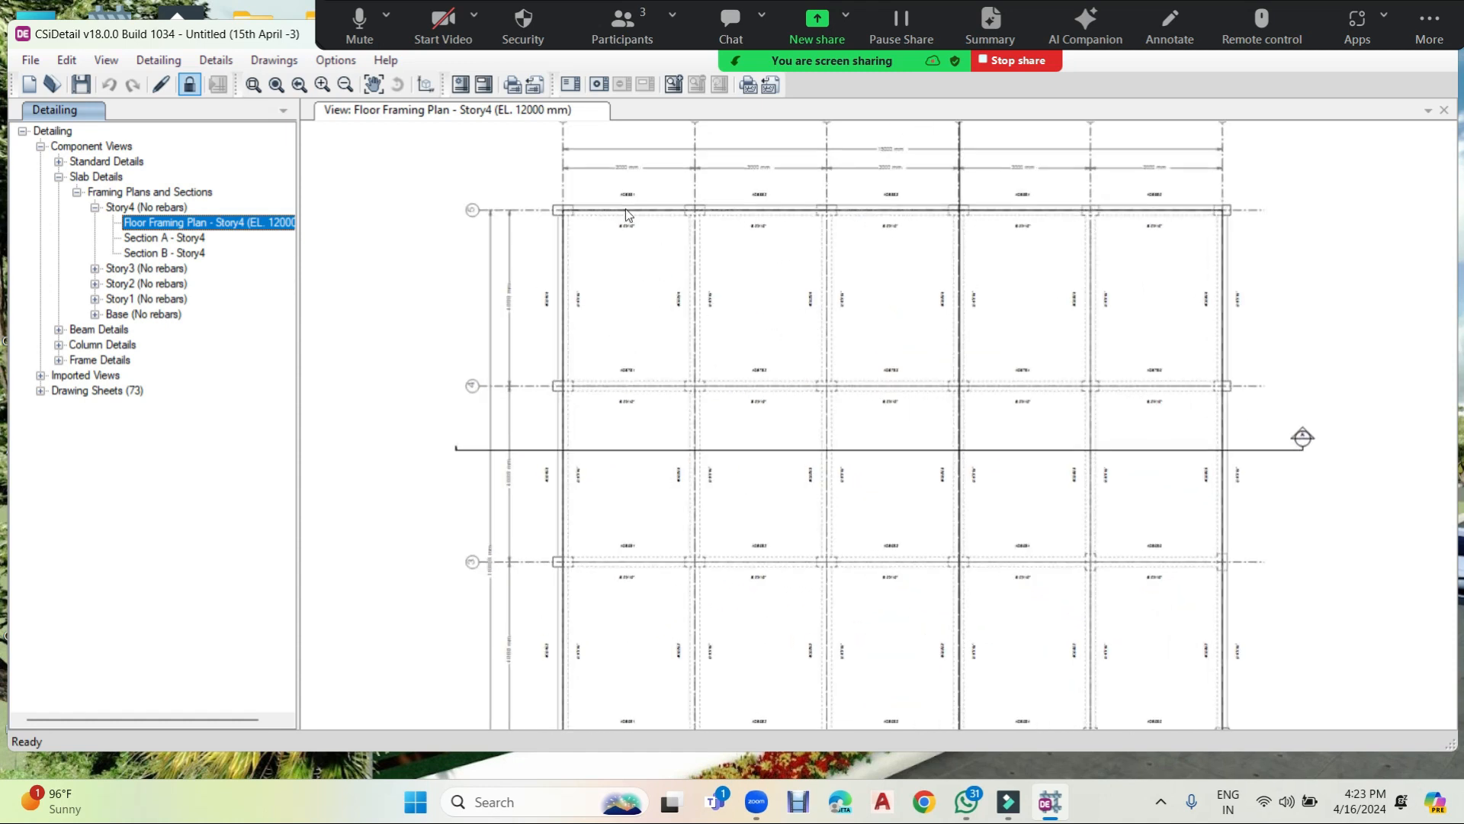
scroll(627, 215, up, 6)
scroll(536, 271, up, 1)
middle_drag(536, 271, 548, 337)
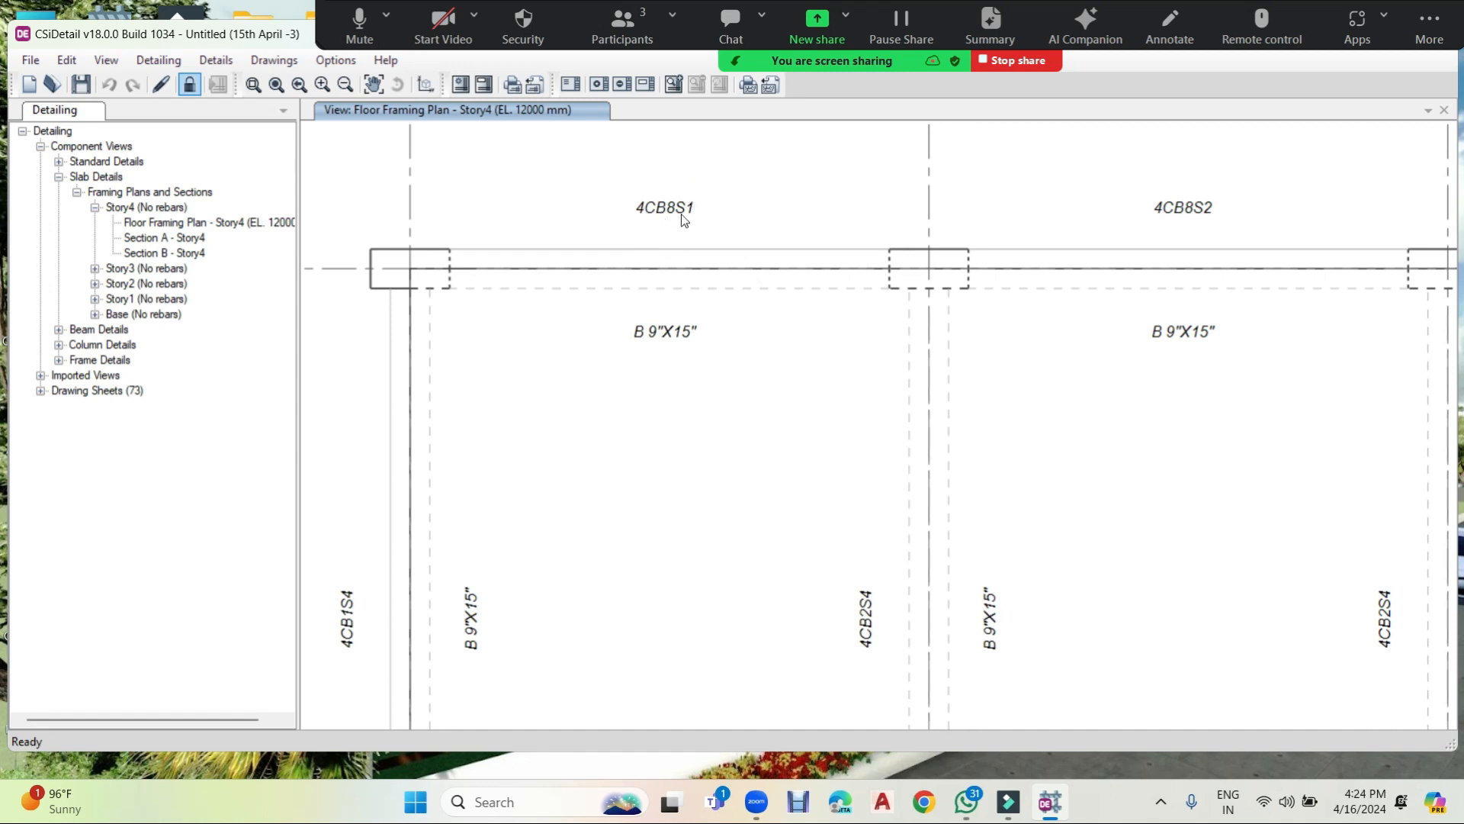
scroll(701, 229, down, 5)
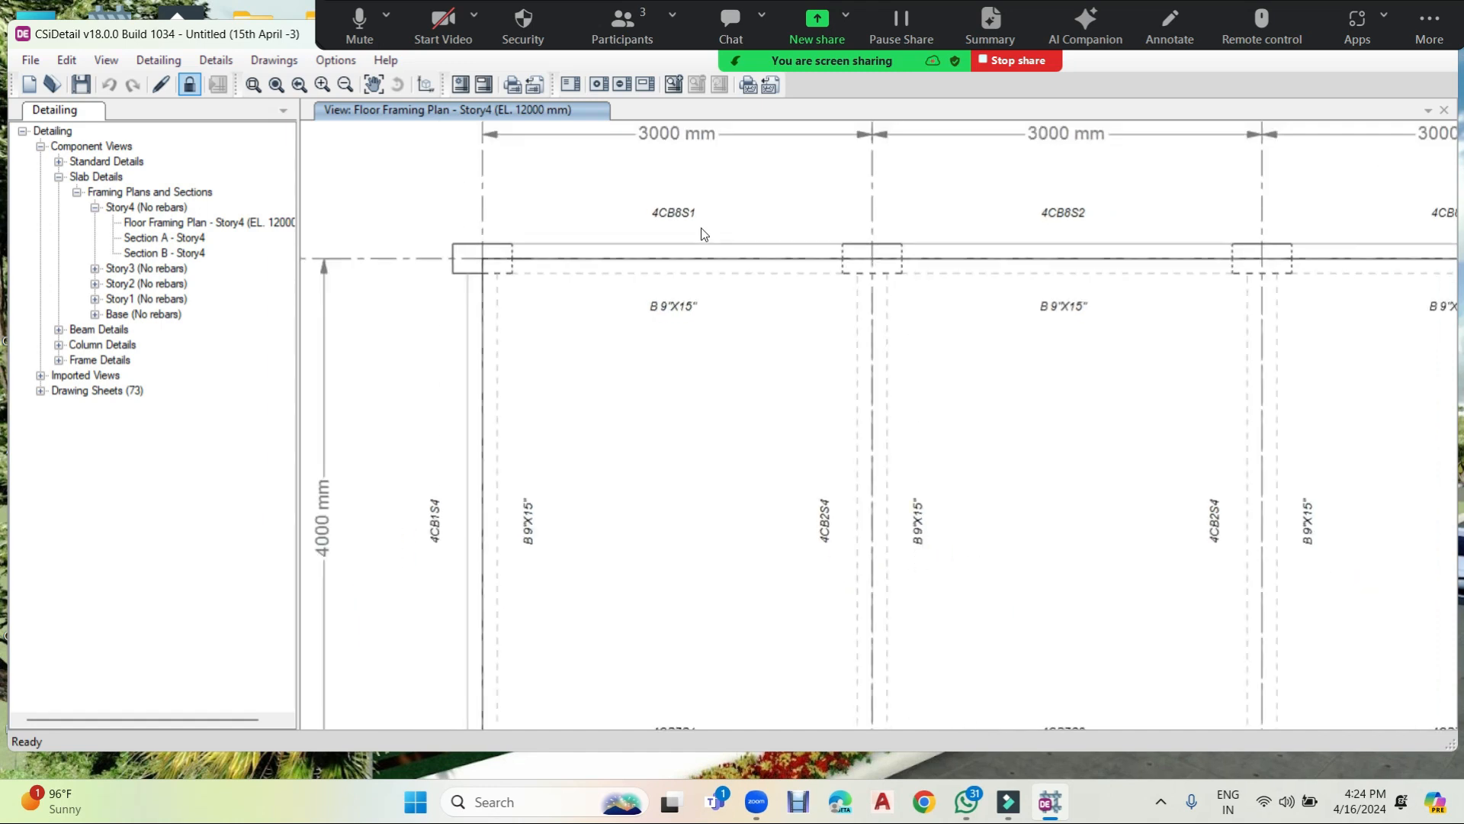
middle_drag(919, 412, 627, 332)
scroll(1083, 333, up, 4)
scroll(1119, 396, down, 3)
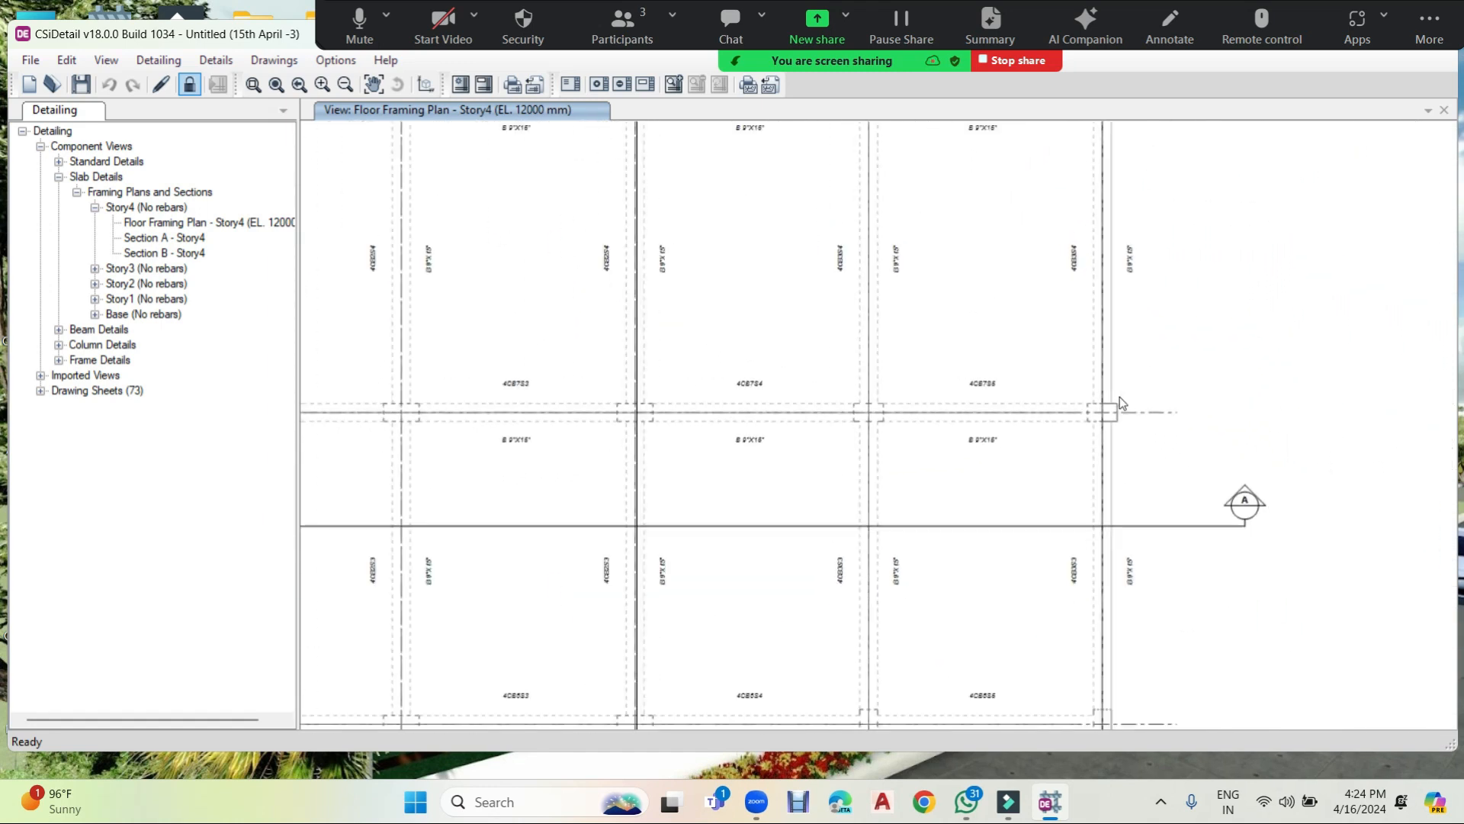
Browse the drawing sheets and view the list of drawings tables on both list sheets.
click(44, 147)
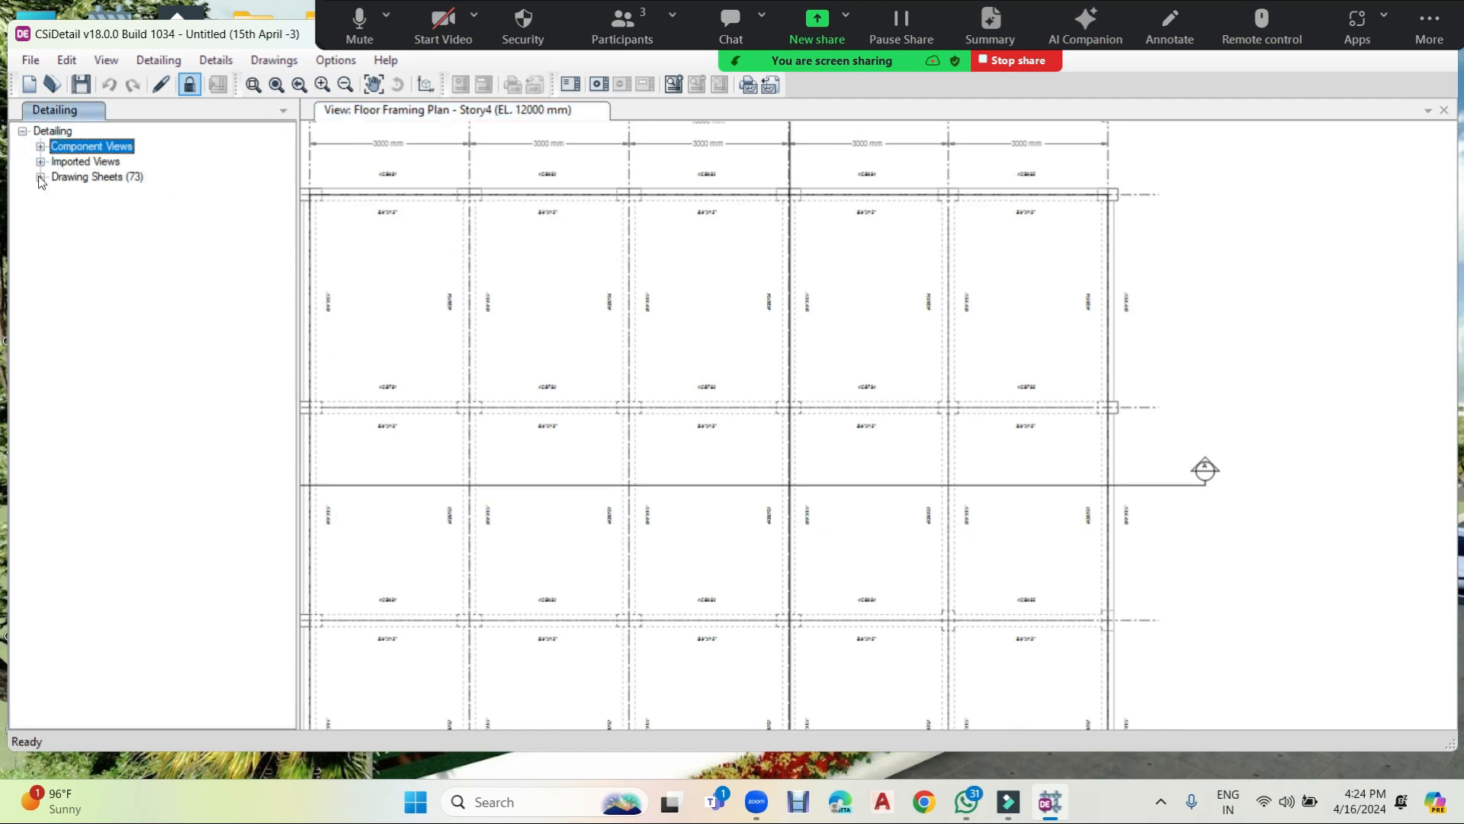
click(39, 177)
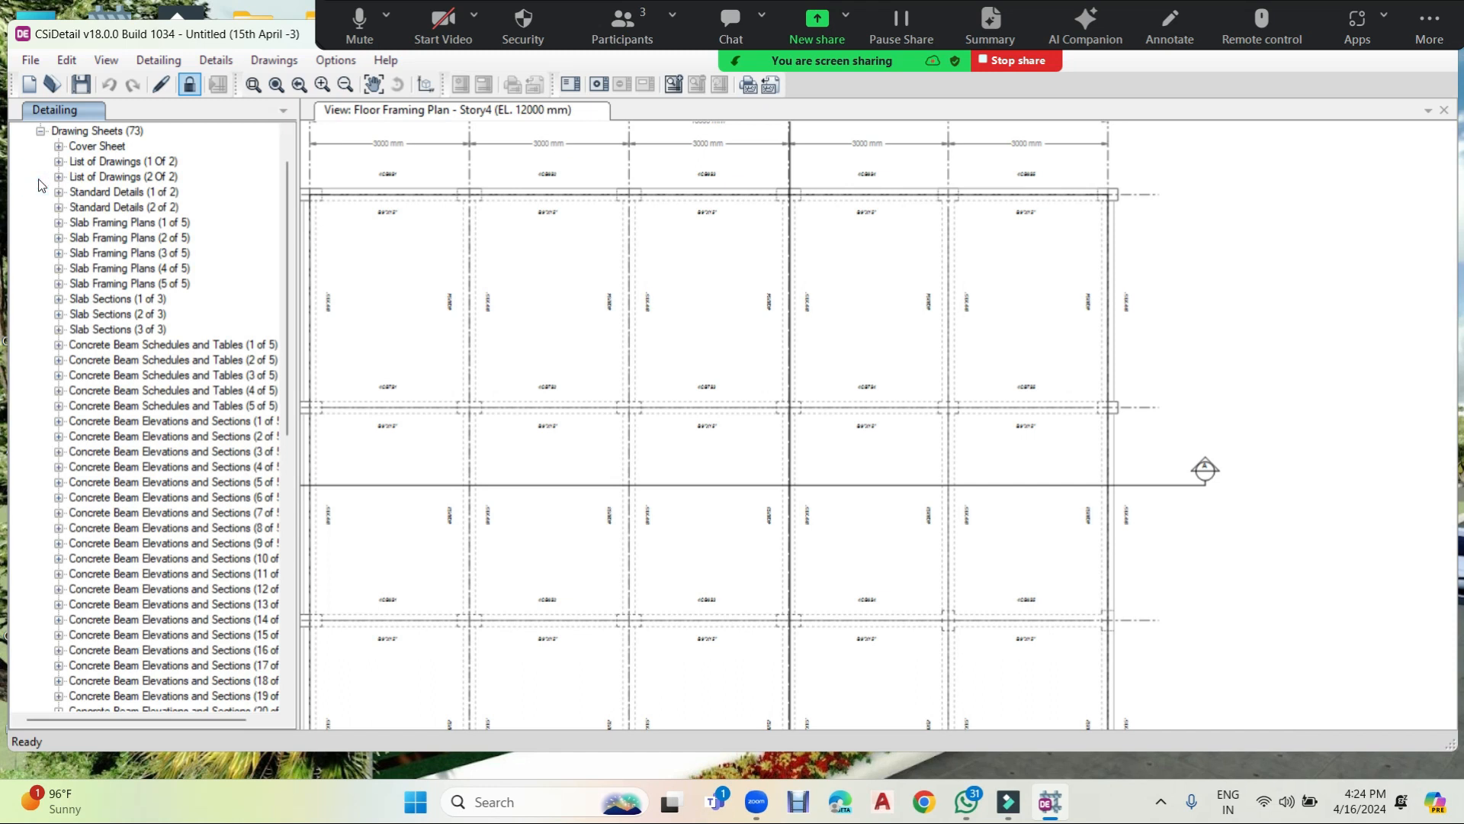
click(60, 145)
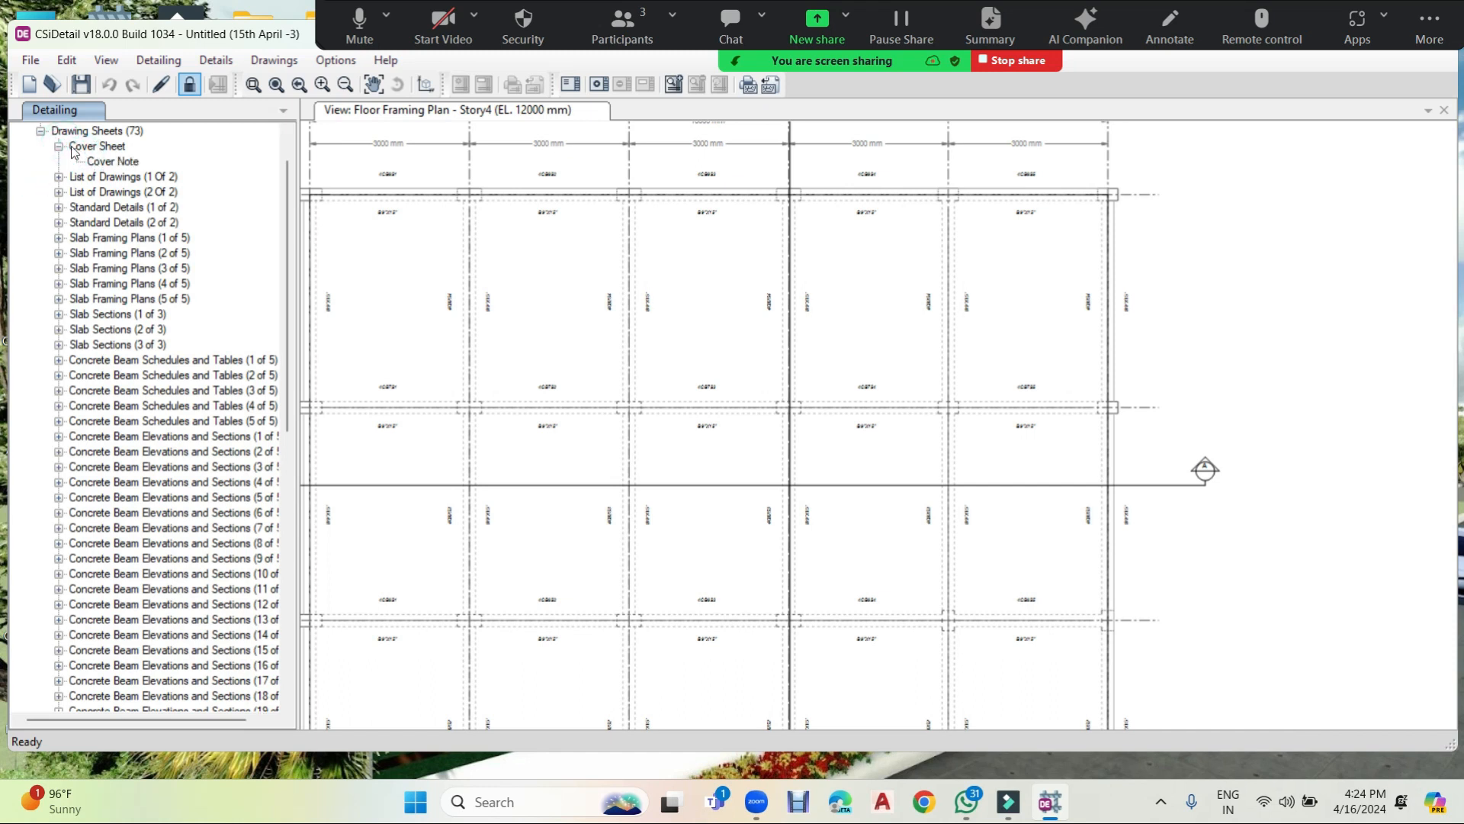
click(59, 145)
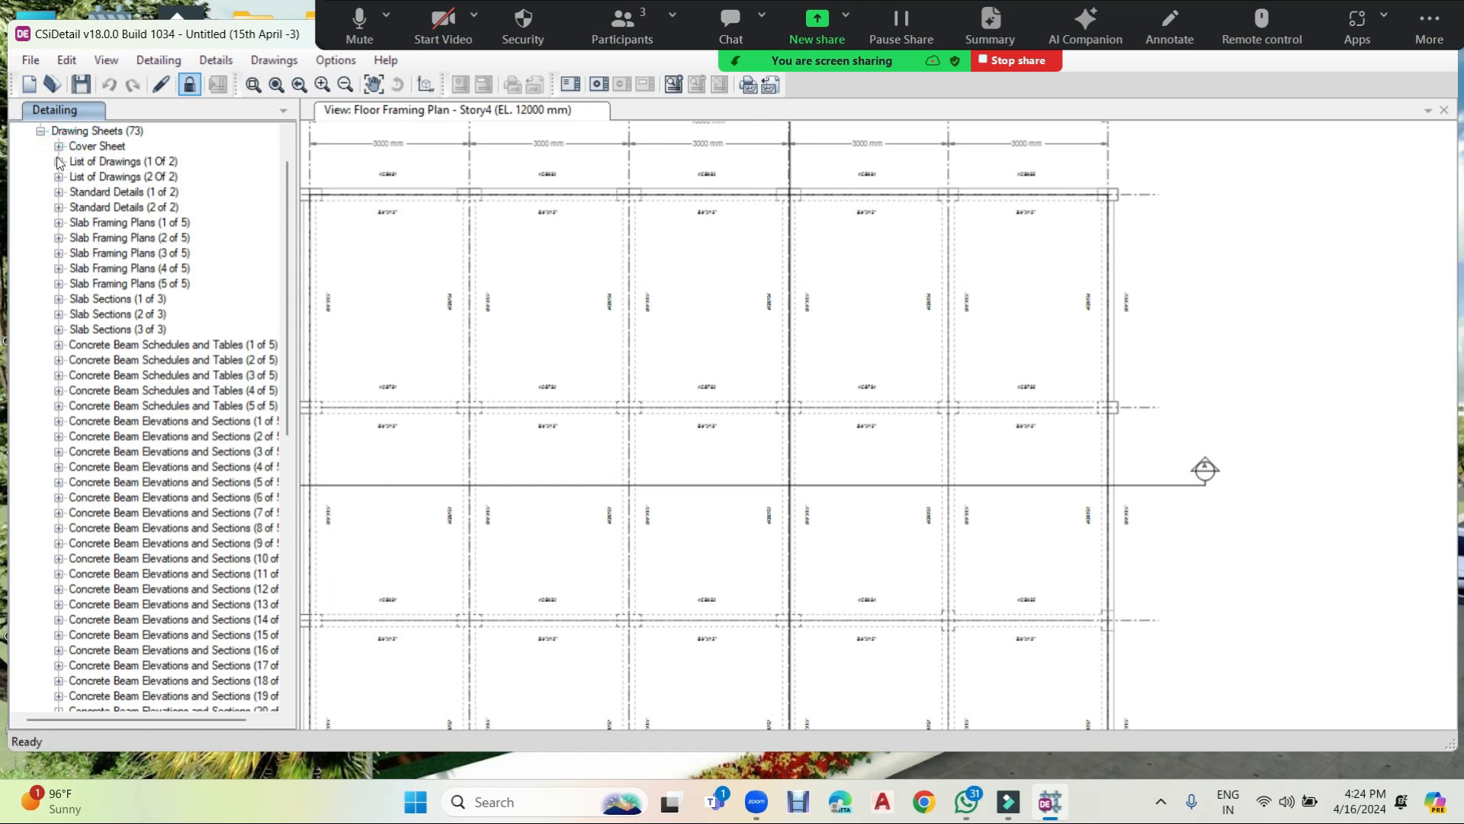
click(59, 161)
double_click(114, 180)
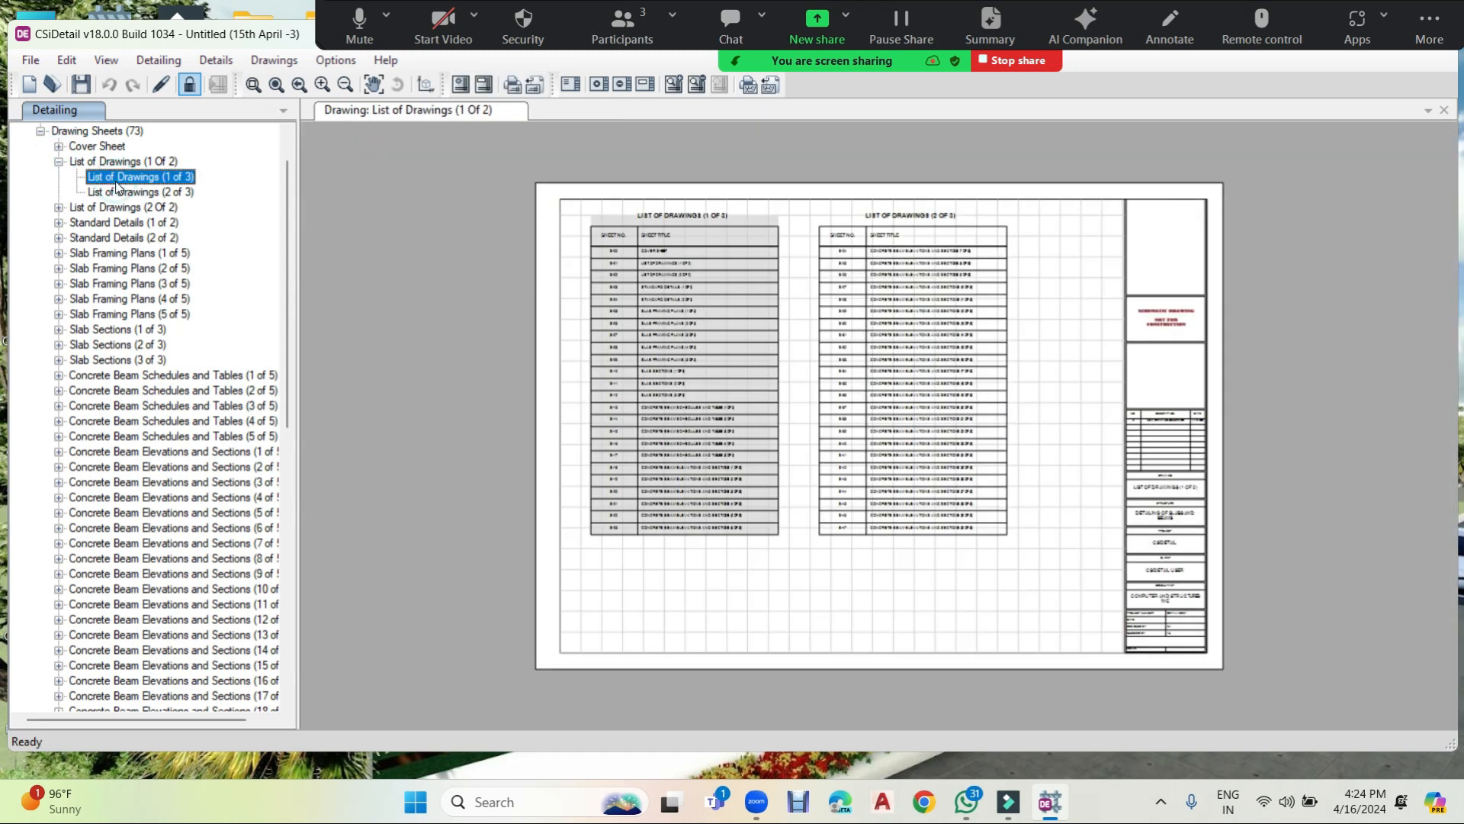
click(126, 191)
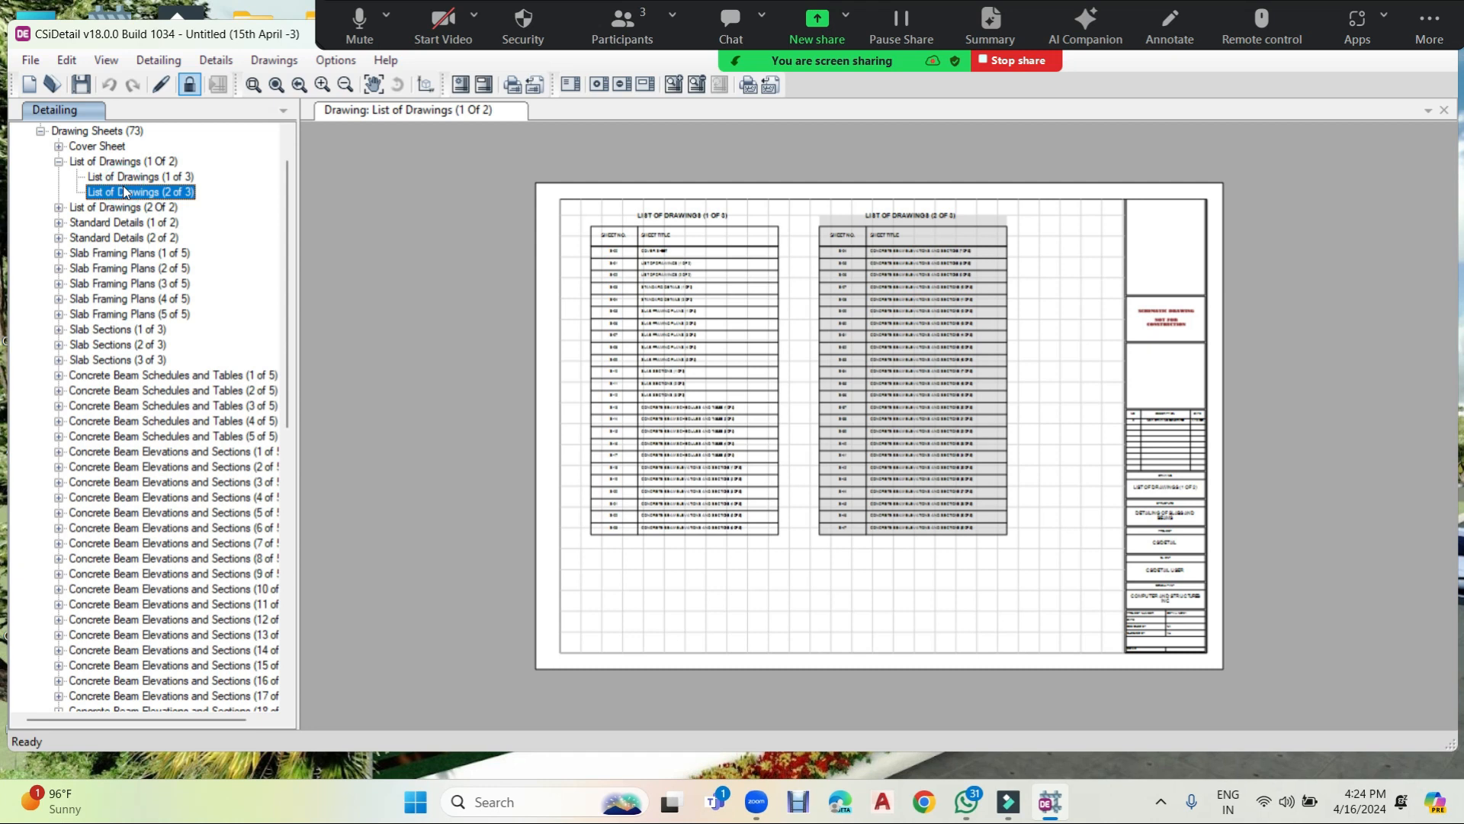
click(58, 160)
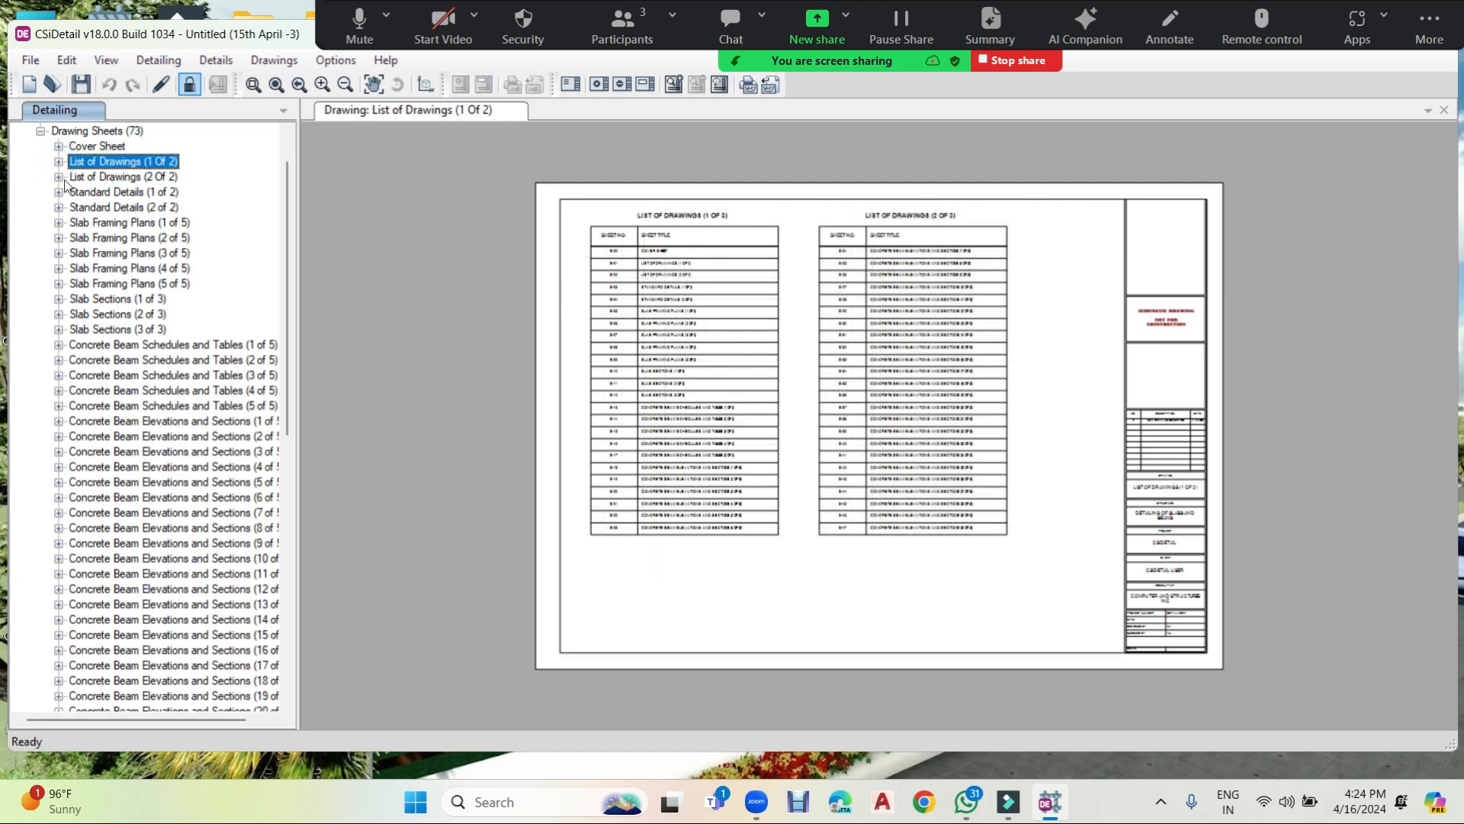
click(59, 176)
double_click(91, 192)
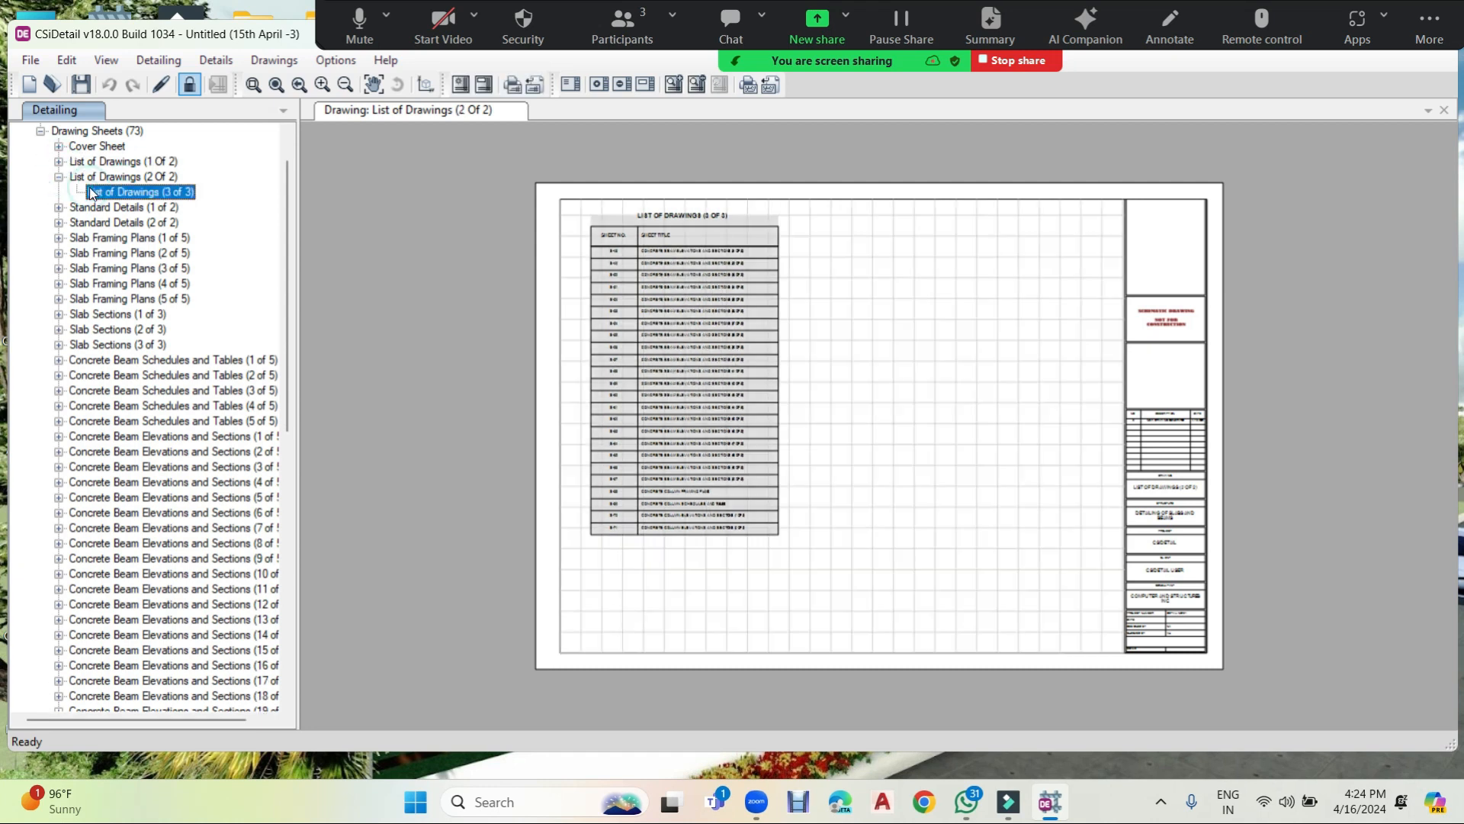
Examine the Typical Concrete Beam Elevation - MS and Beam Section-A on the Standard Details (1 of 2) sheet.
click(59, 206)
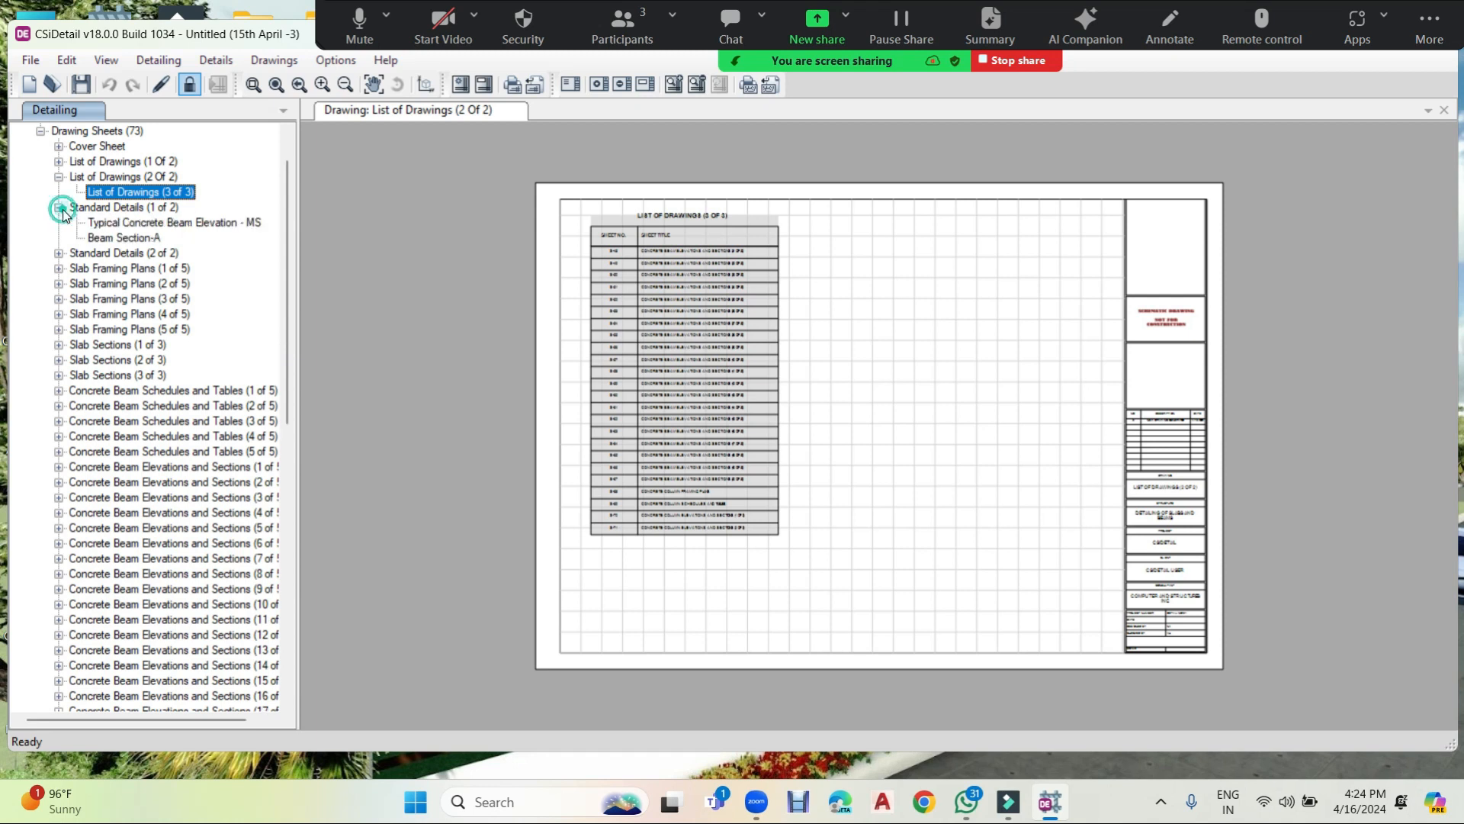
click(108, 223)
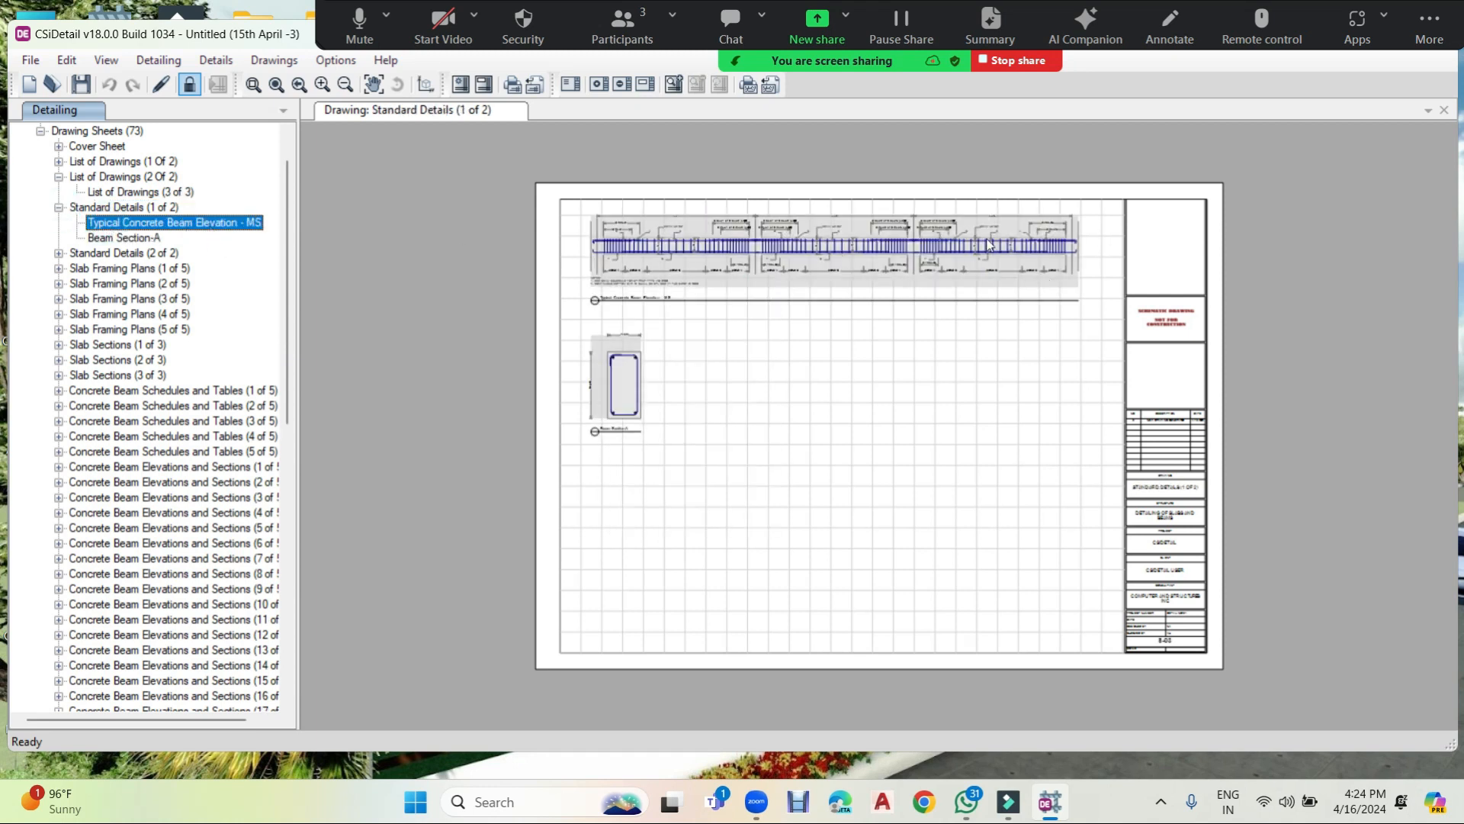
scroll(602, 217, up, 5)
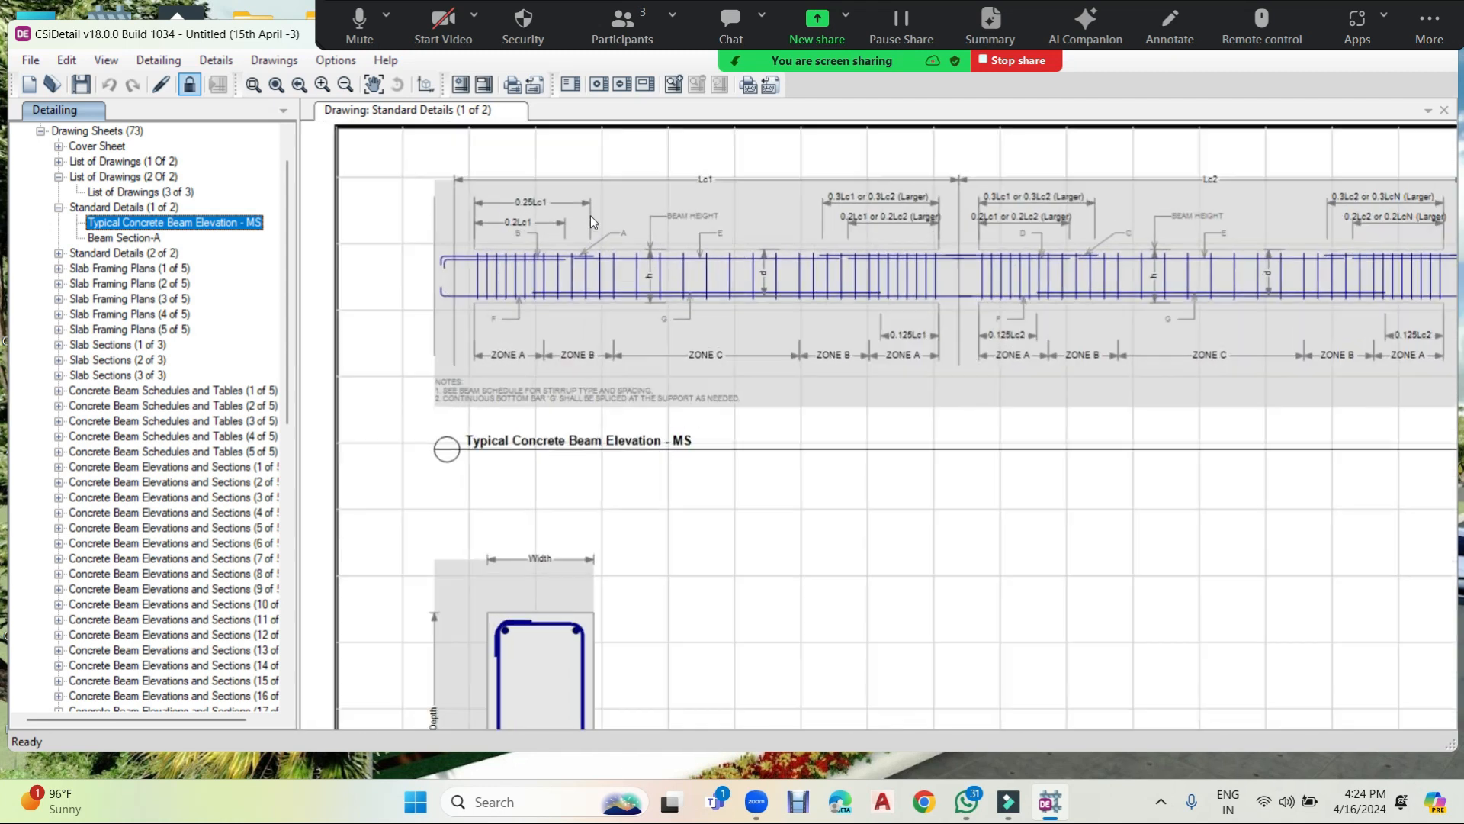
scroll(534, 222, up, 2)
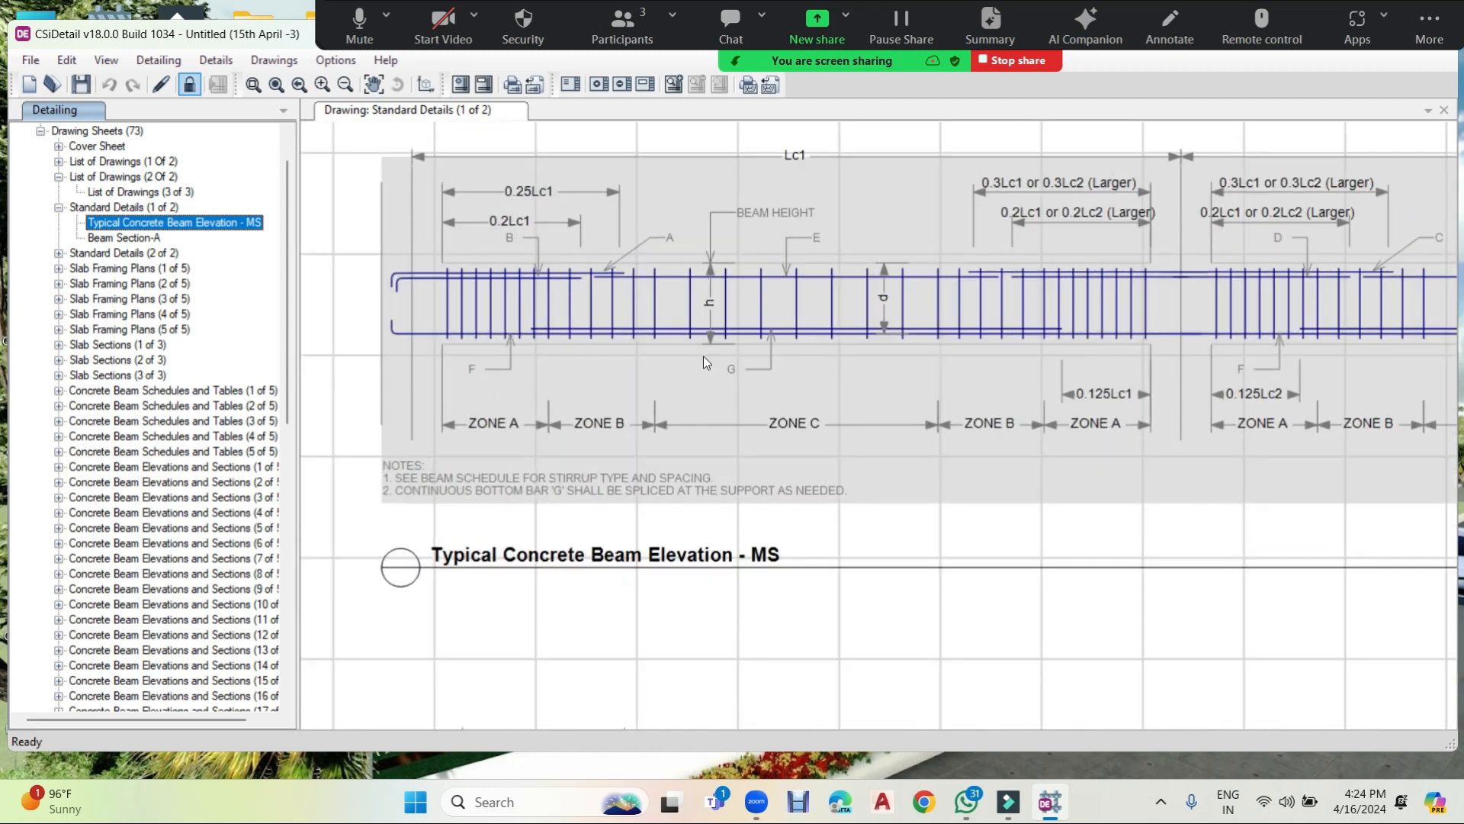
scroll(789, 442, down, 4)
mouse_move(1005, 442)
middle_down()
mouse_move(1077, 432)
mouse_move(944, 230)
middle_up()
scroll(644, 460, up, 4)
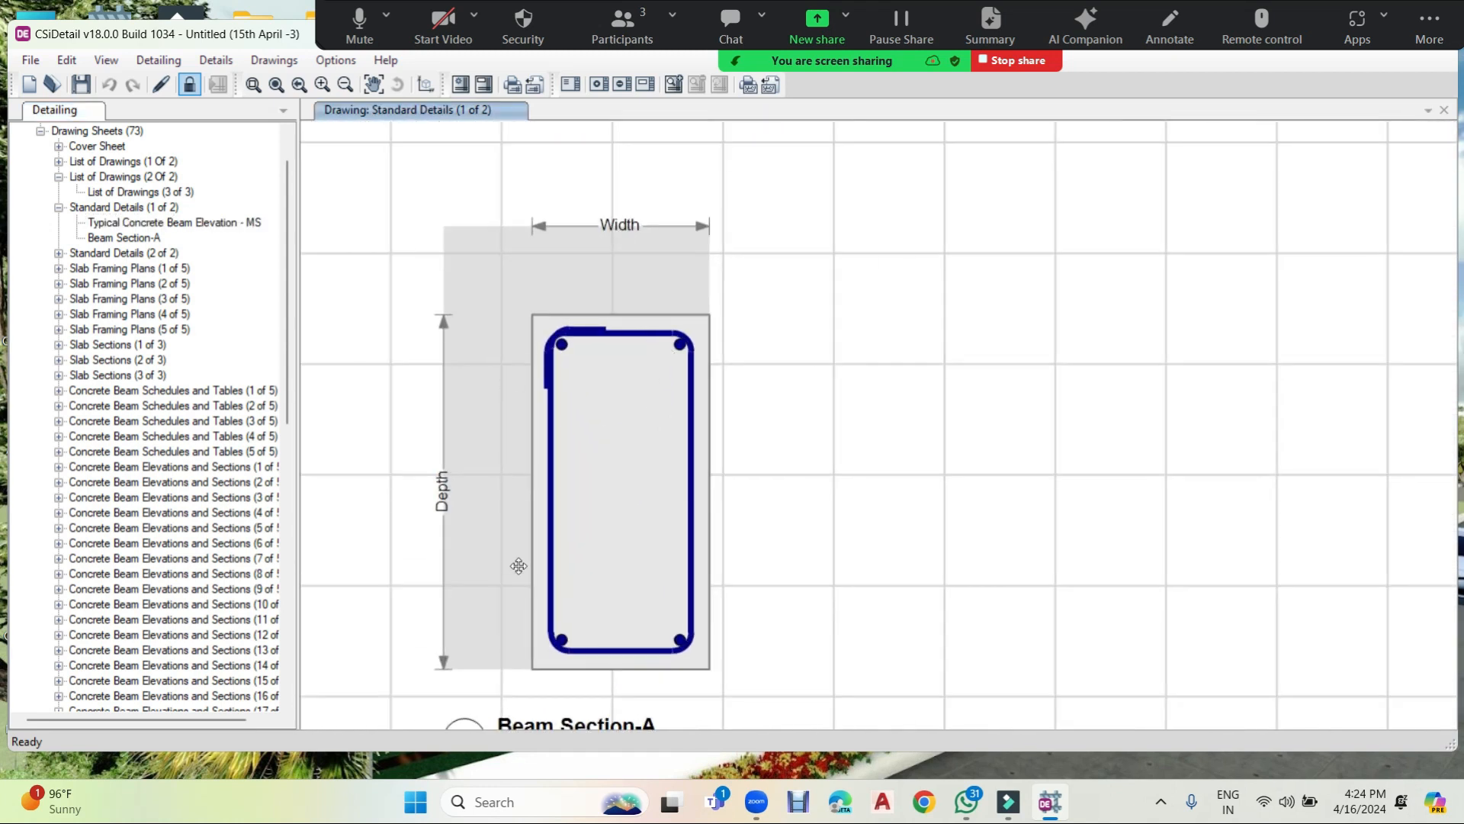
click(150, 239)
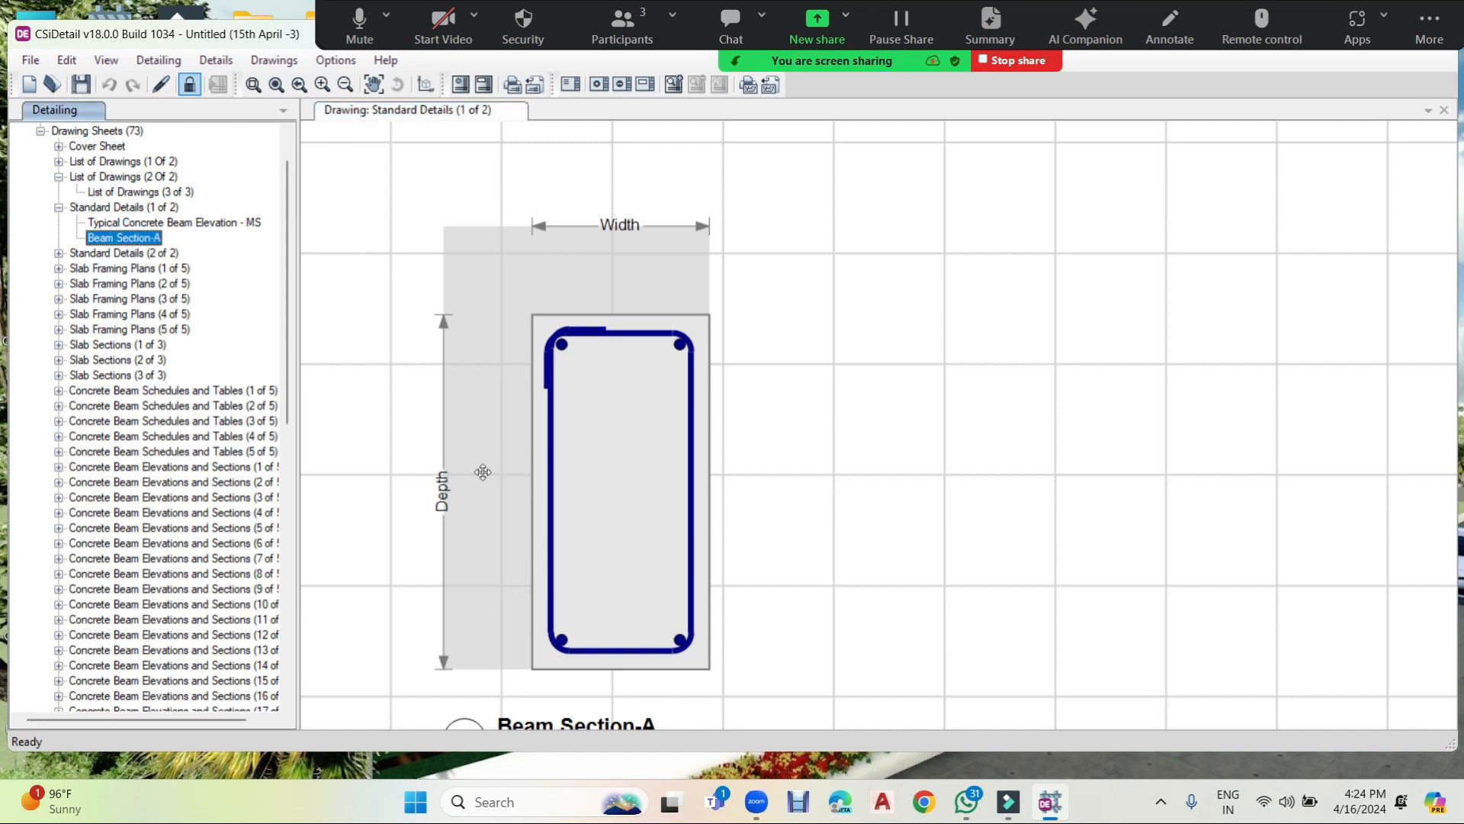
click(58, 207)
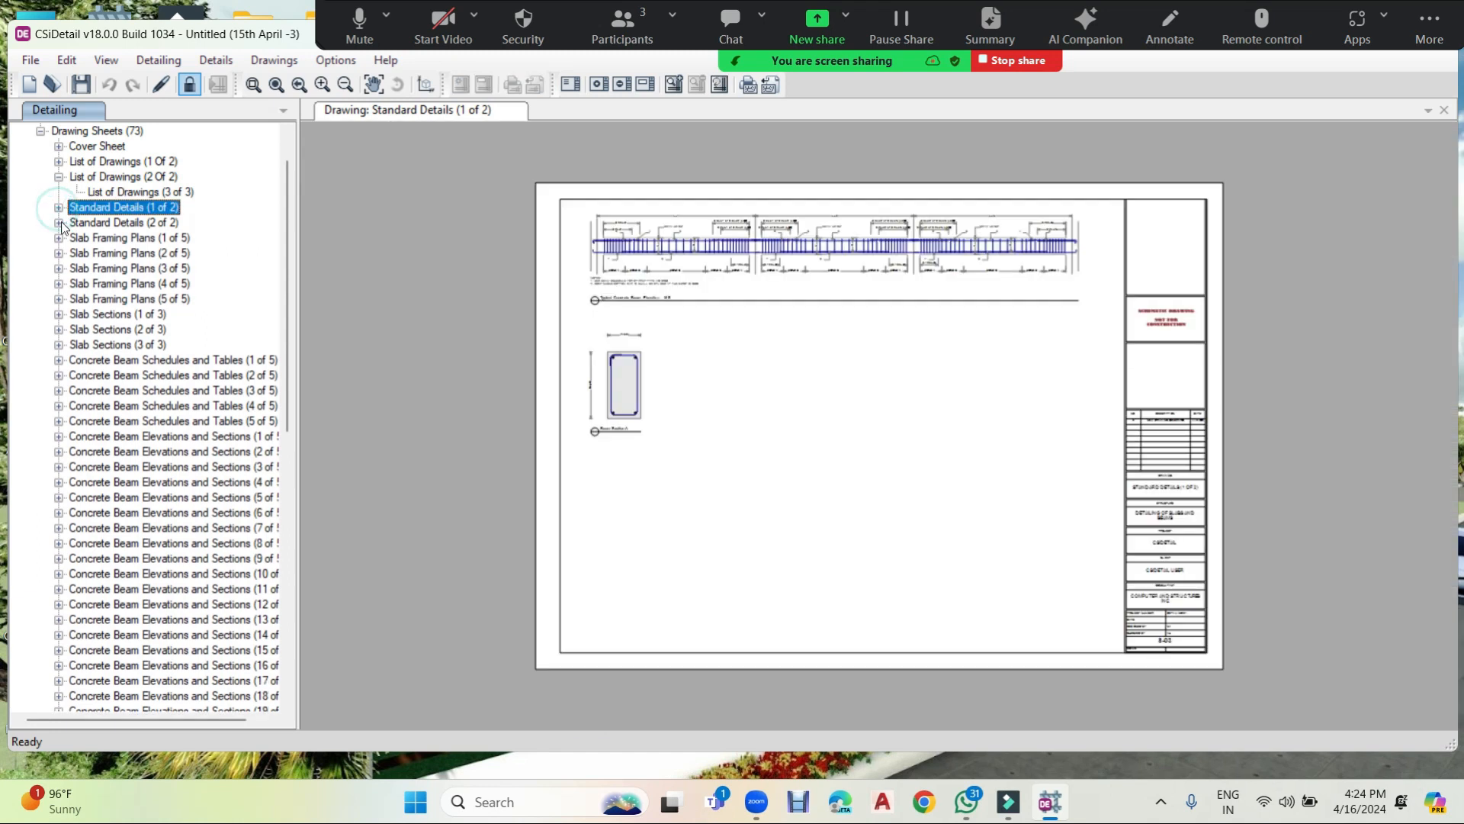
Examine the Concrete Column Typical Elevation on the Standard Details (2 of 2) sheet, including its ties and top hooks.
click(58, 223)
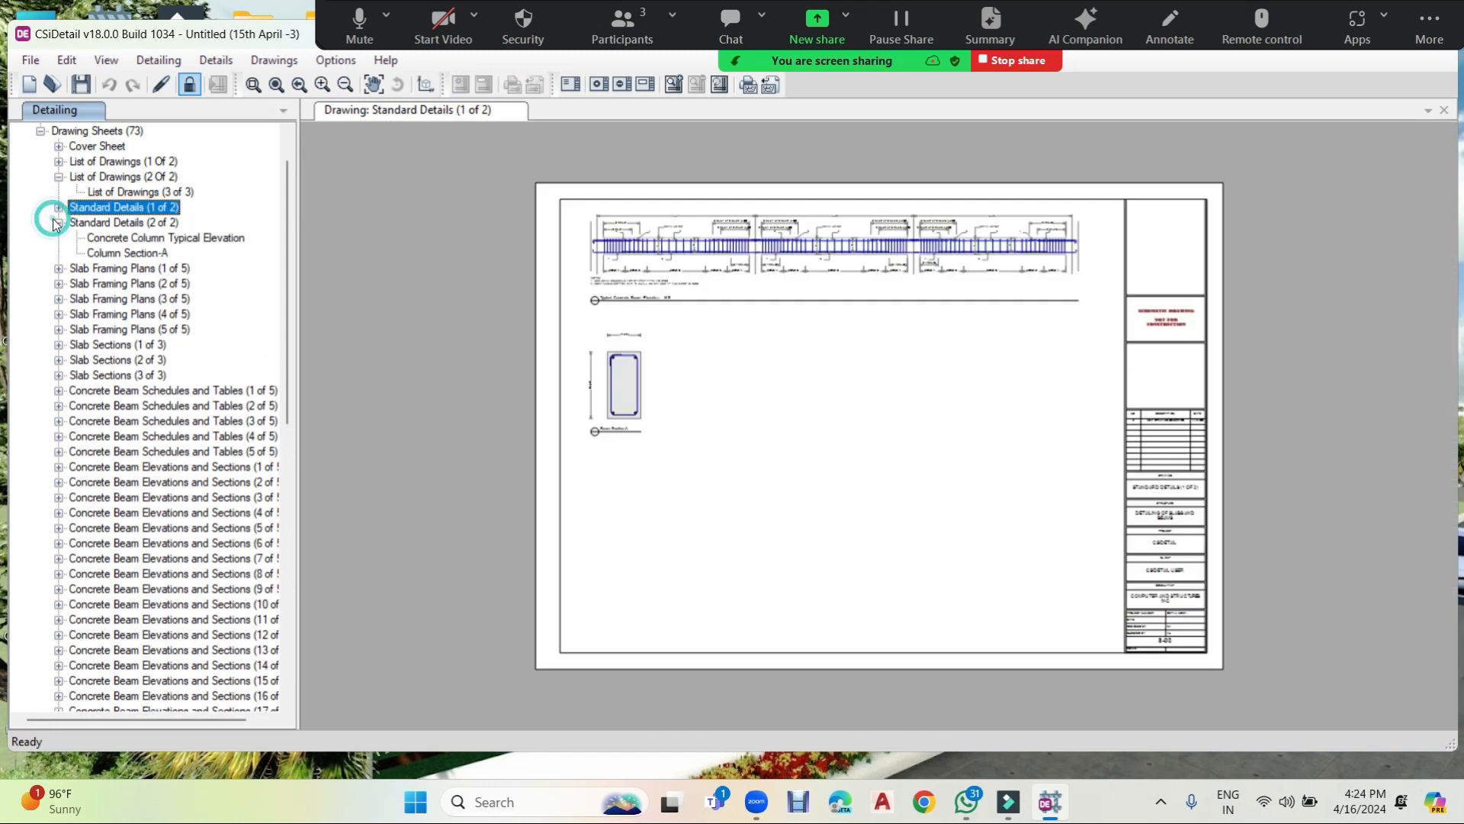
click(154, 239)
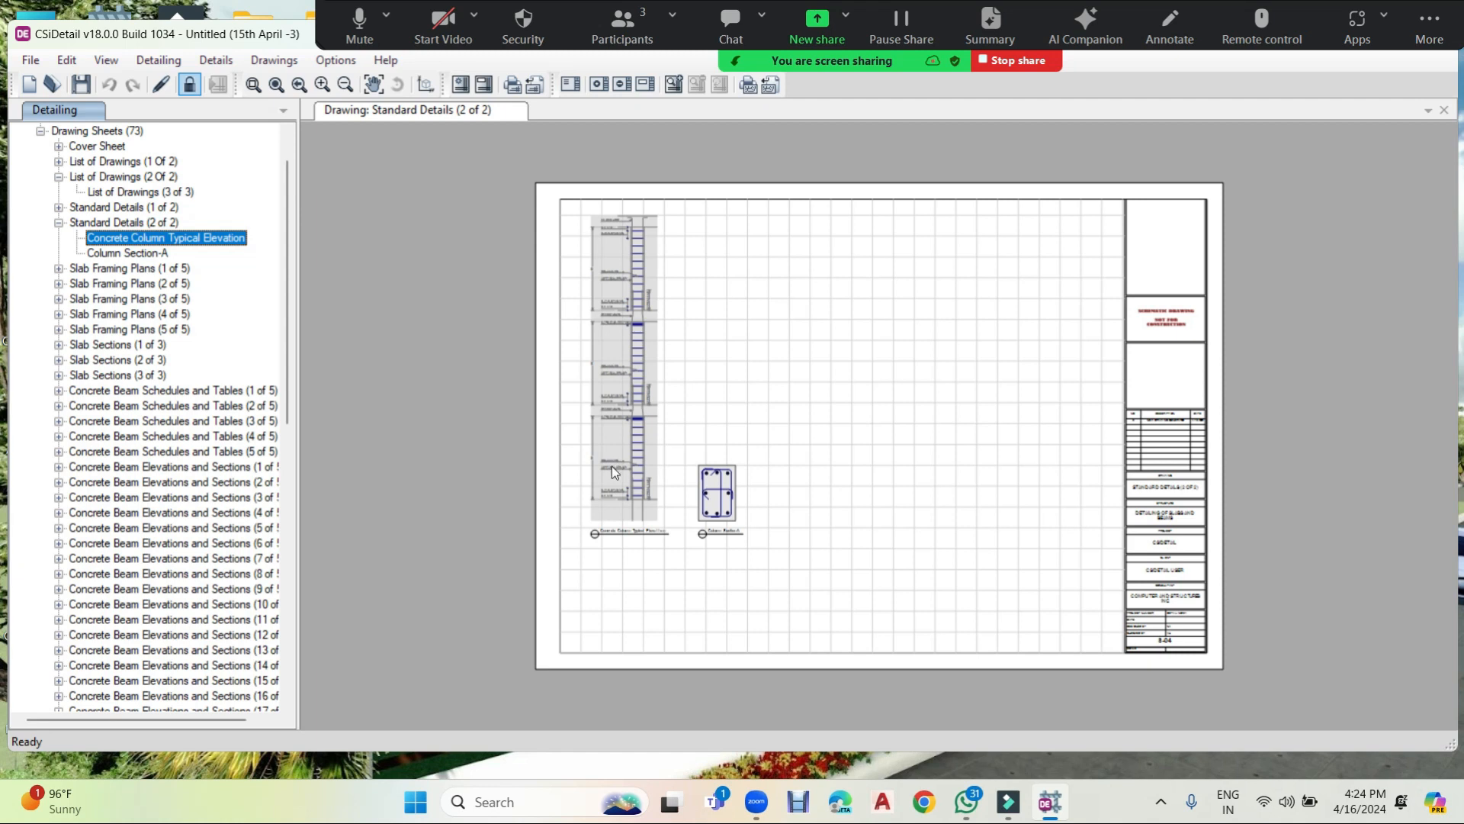
scroll(612, 465, up, 3)
scroll(517, 386, up, 5)
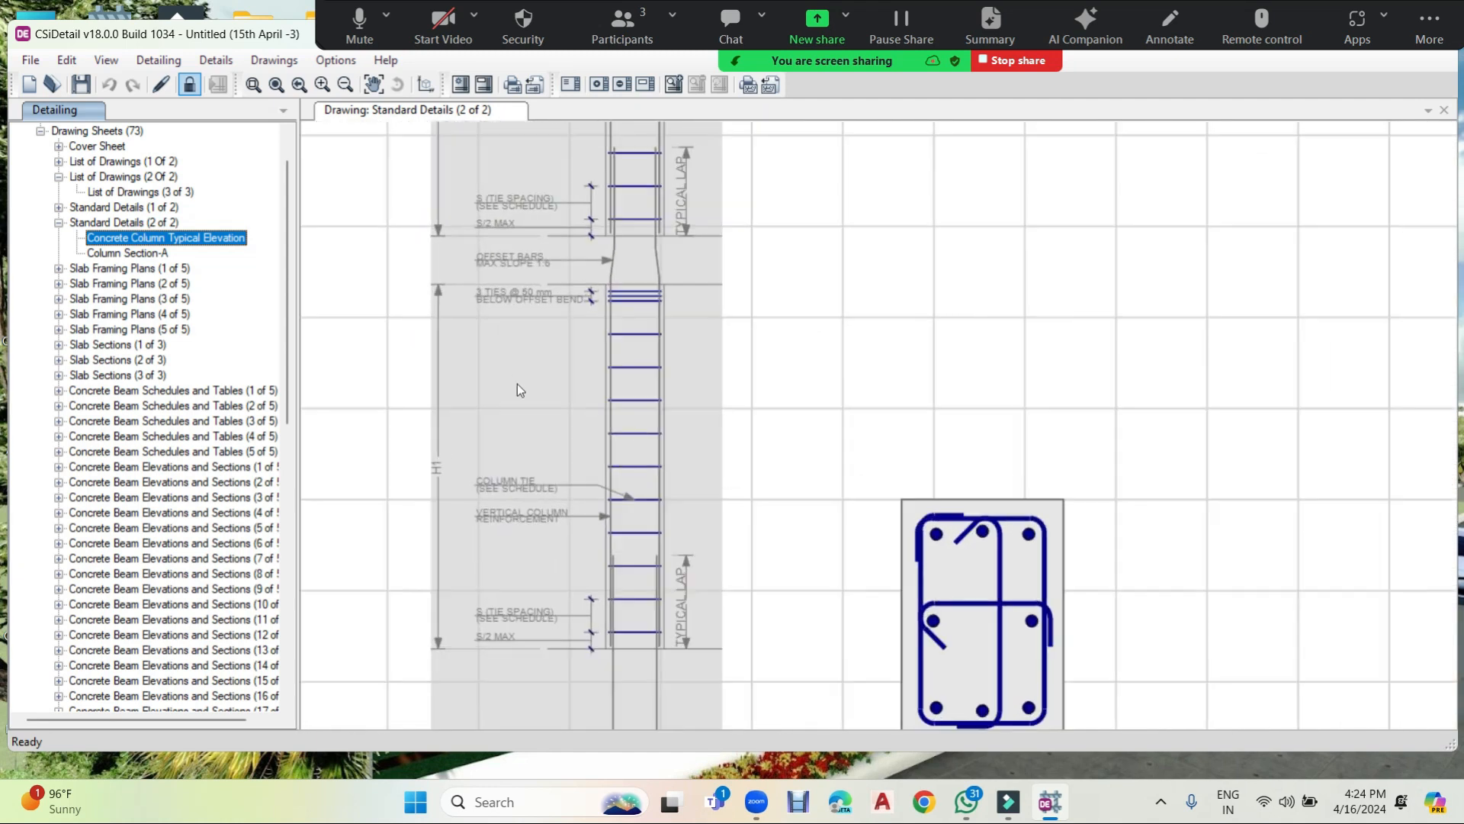
mouse_move(582, 569)
middle_down()
mouse_move(656, 411)
mouse_move(647, 363)
mouse_move(654, 427)
mouse_move(621, 457)
mouse_move(619, 800)
middle_up()
middle_drag(589, 240, 571, 736)
middle_drag(589, 285, 571, 564)
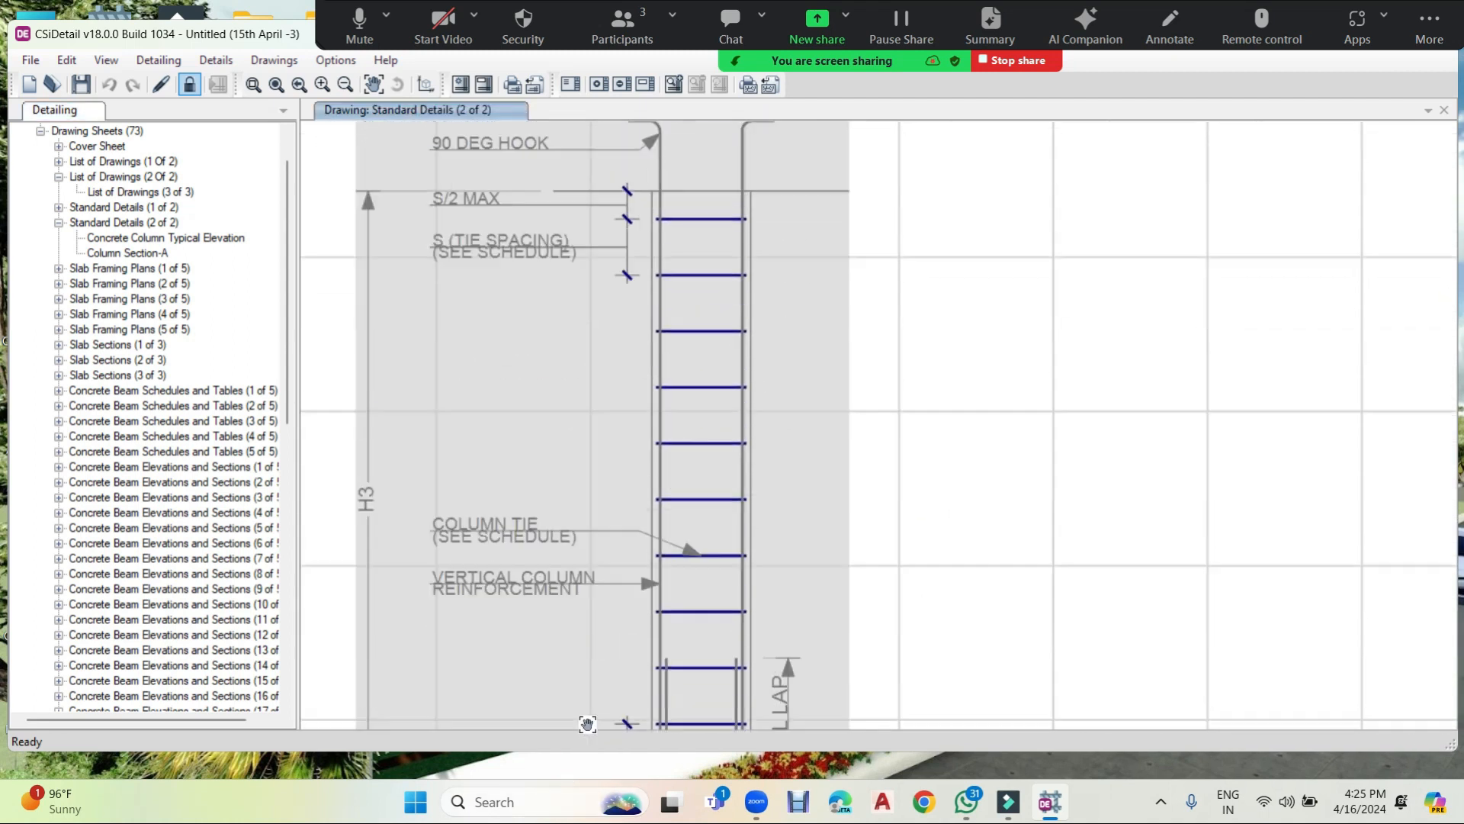
middle_drag(480, 126, 552, 381)
Examine the bar and tie arrangement of Column Section-A on the Standard Details (2 of 2) sheet.
scroll(555, 391, down, 3)
scroll(891, 474, down, 1)
middle_drag(954, 516, 725, 369)
scroll(799, 503, down, 1)
middle_drag(798, 504, 781, 160)
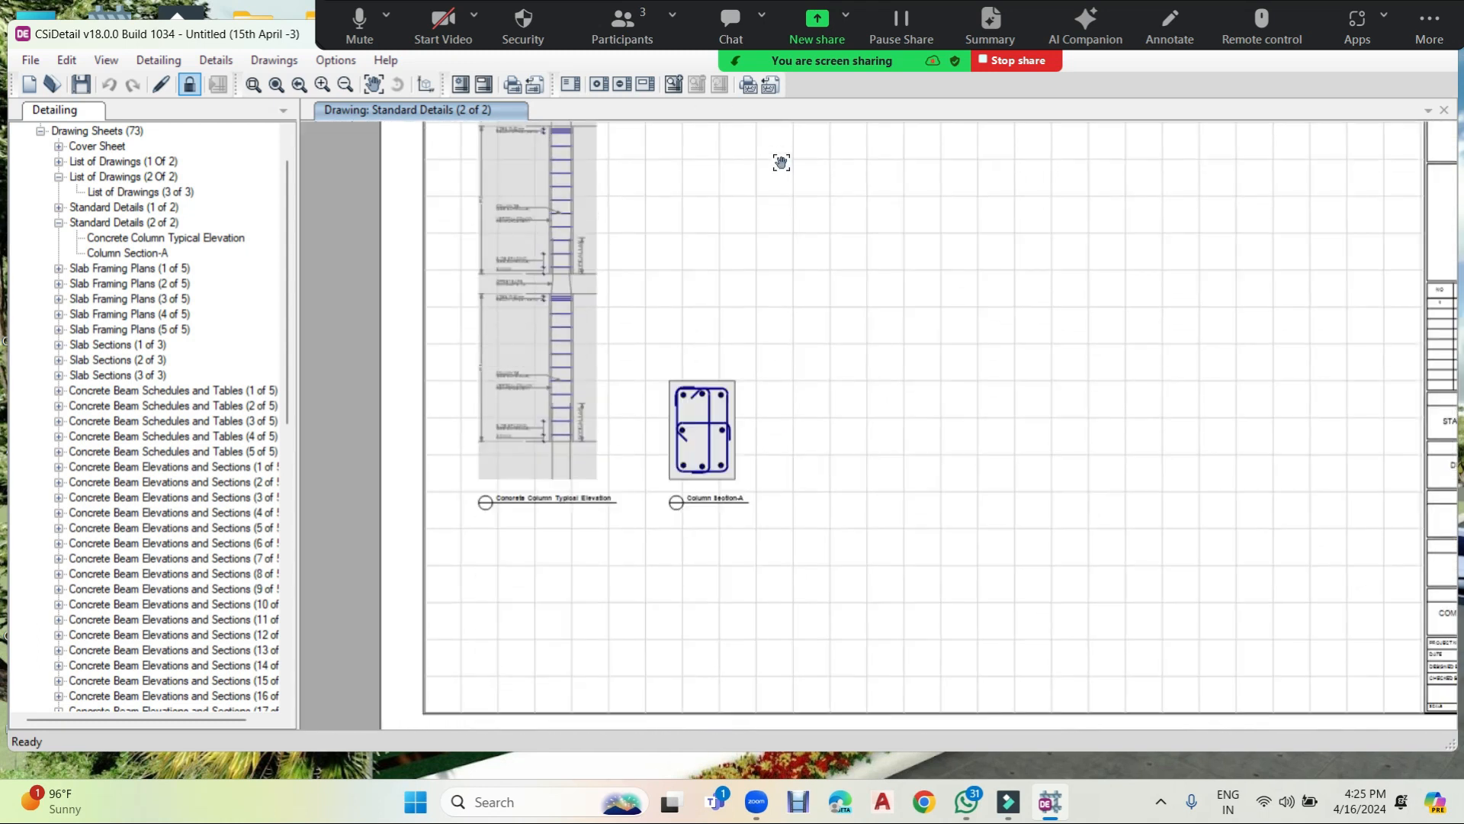
scroll(722, 389, up, 3)
scroll(723, 387, up, 1)
mouse_move(729, 396)
middle_down()
mouse_move(729, 513)
mouse_move(647, 517)
middle_up()
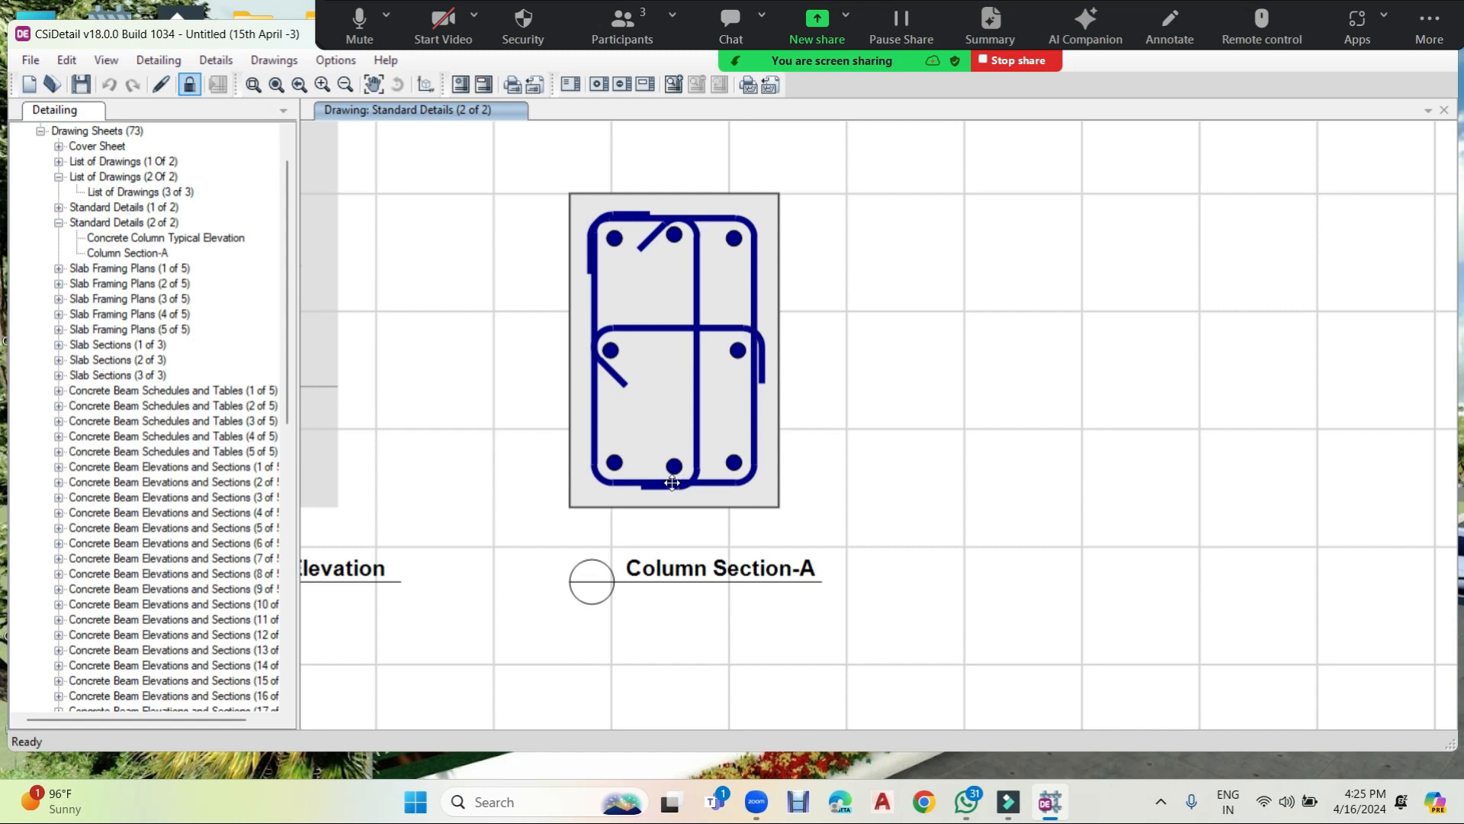
click(60, 223)
View the floor framing plans of Story4, Story3 and Story2 on the Slab Framing Plans sheets.
click(58, 238)
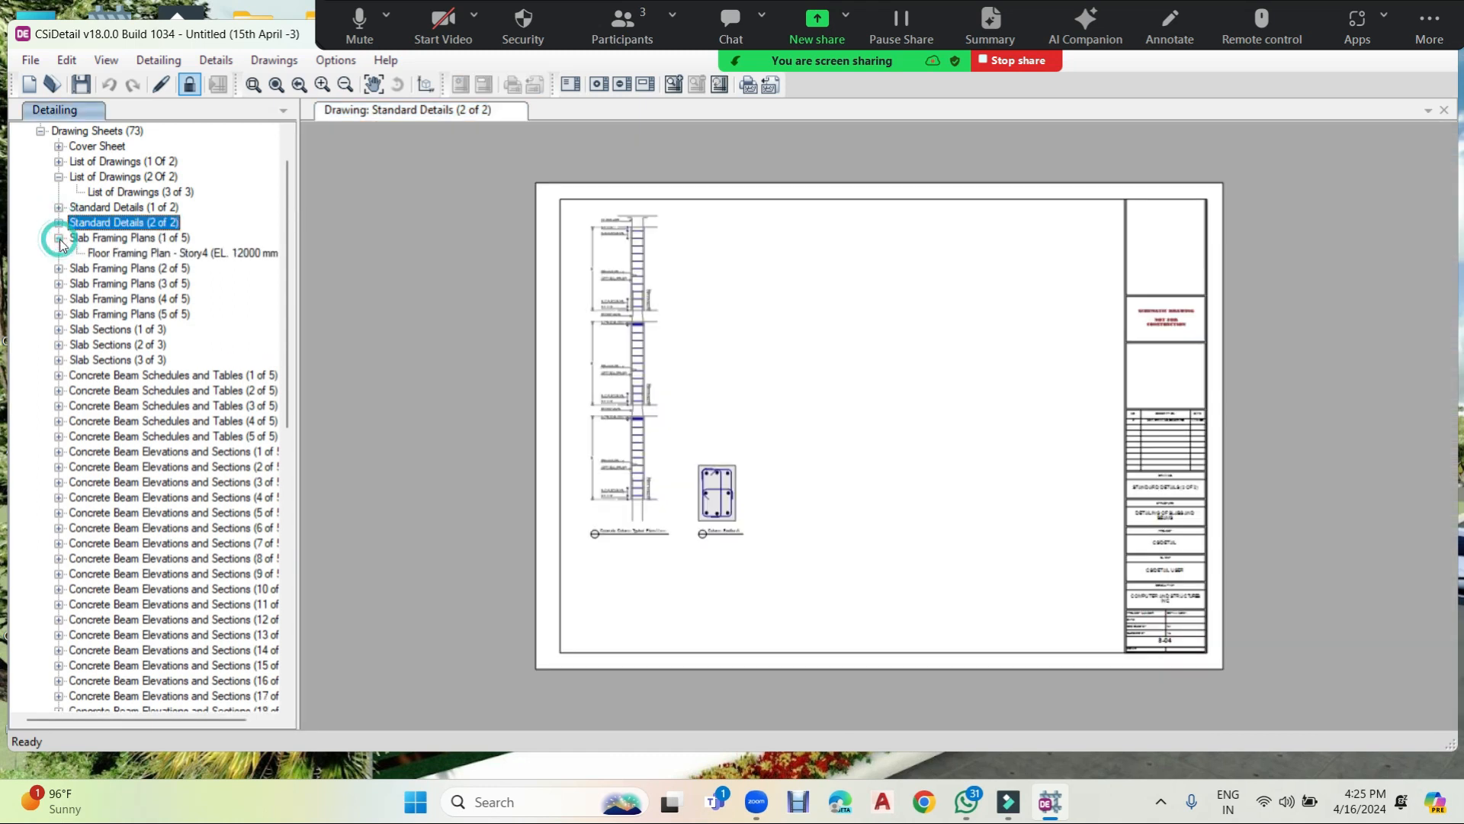
click(103, 253)
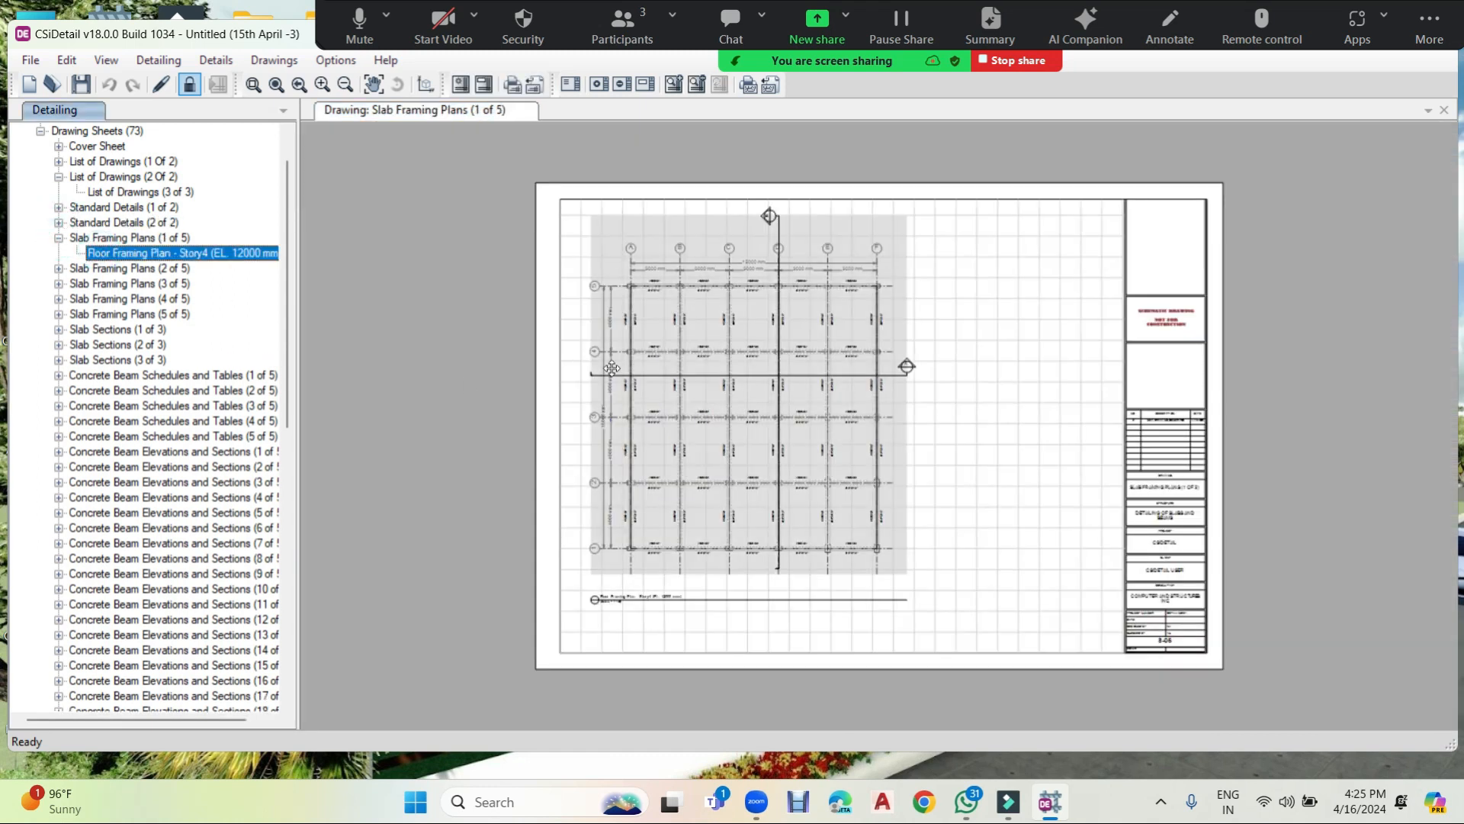
click(59, 269)
double_click(113, 272)
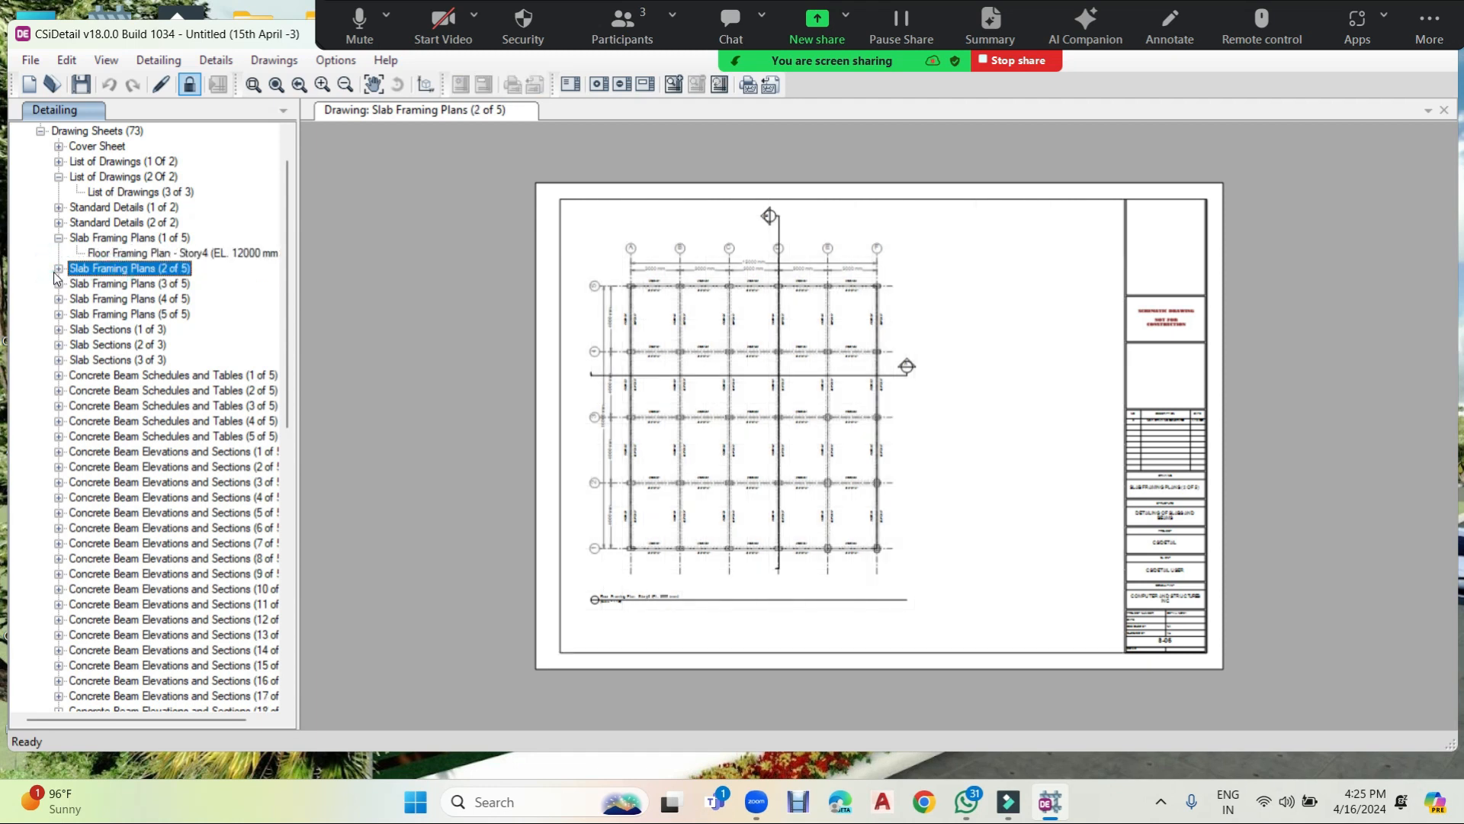
click(59, 269)
click(130, 284)
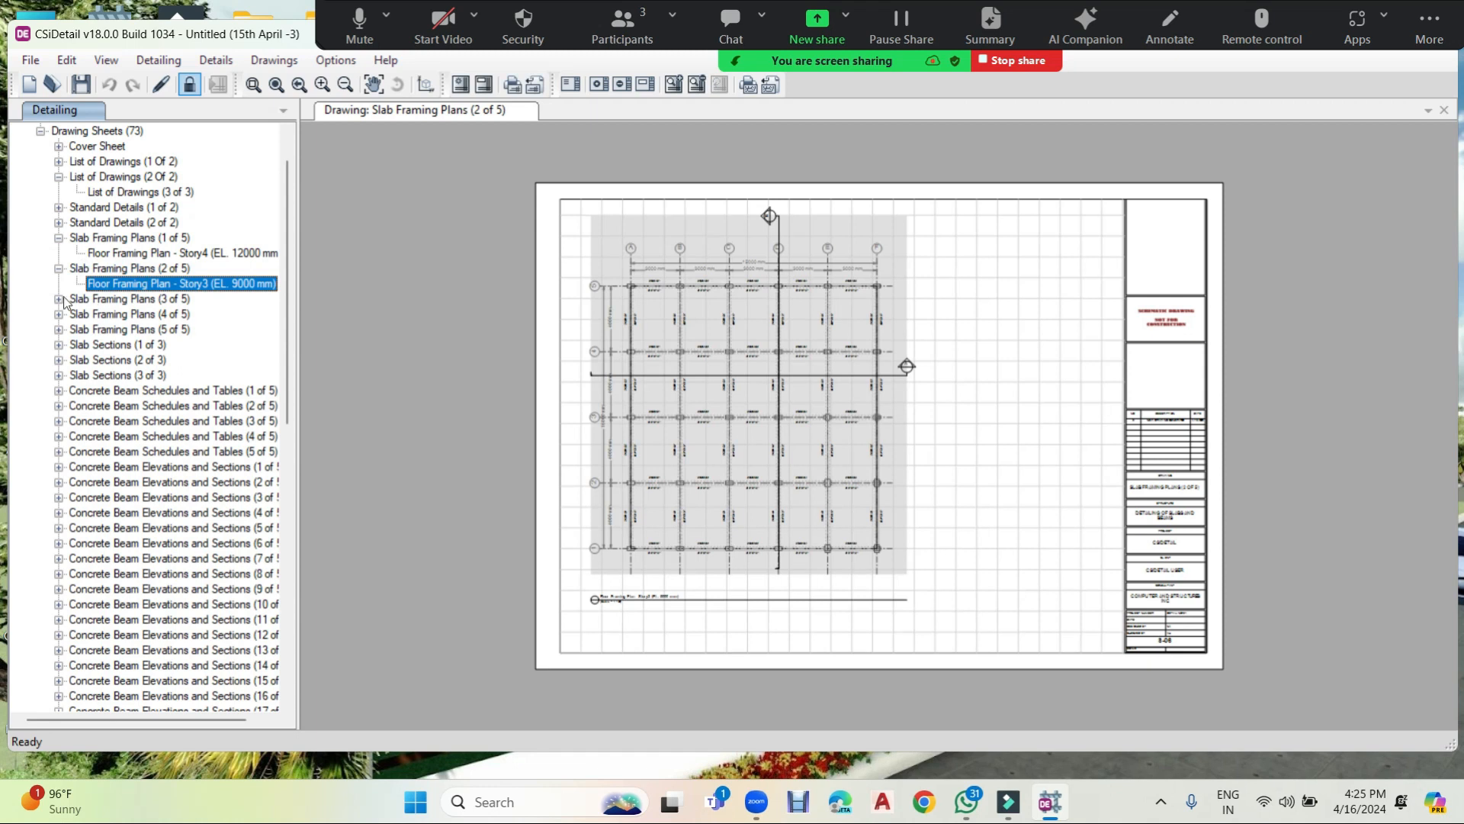
click(59, 299)
click(127, 312)
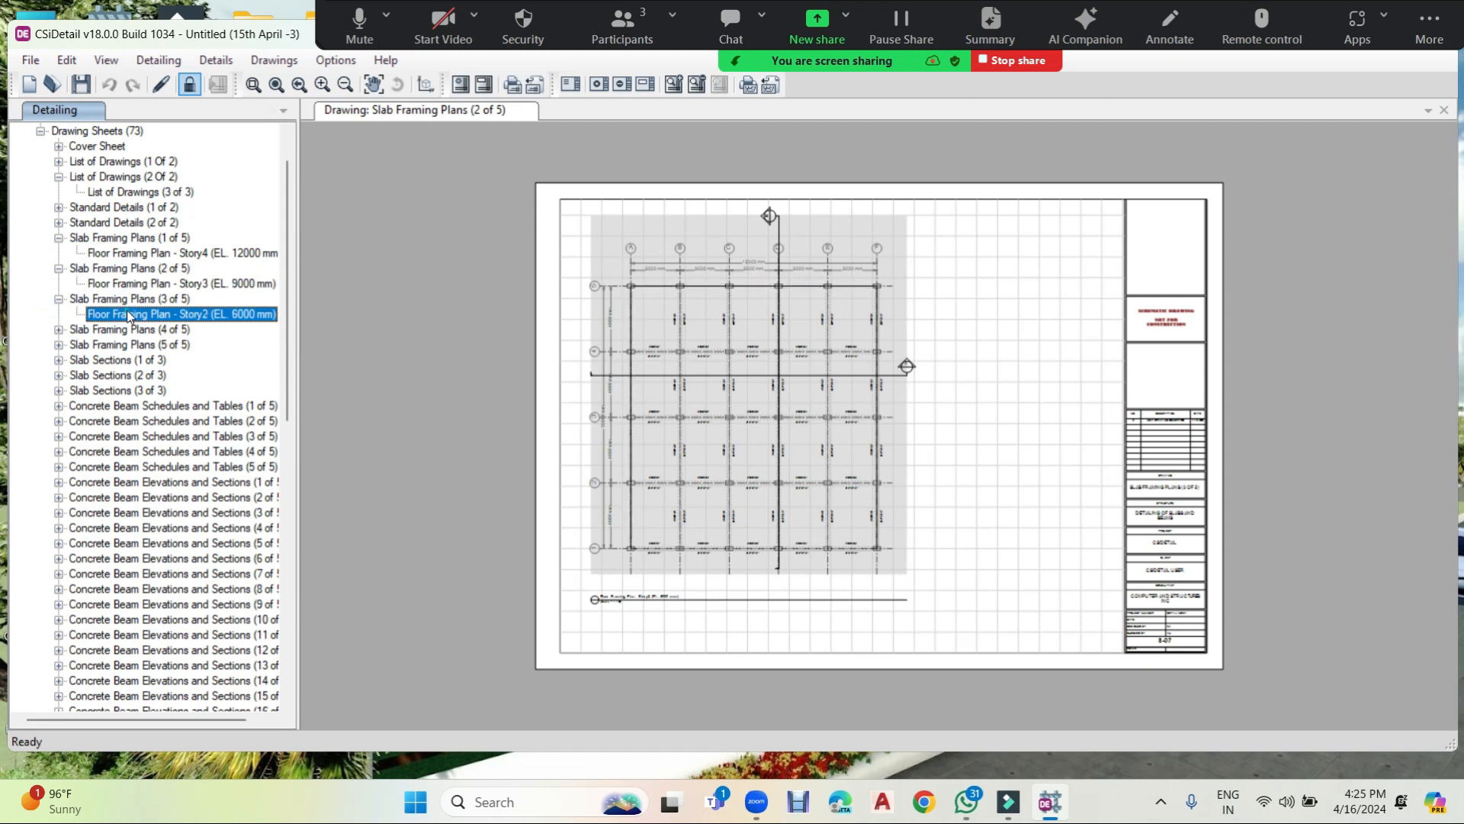
click(59, 268)
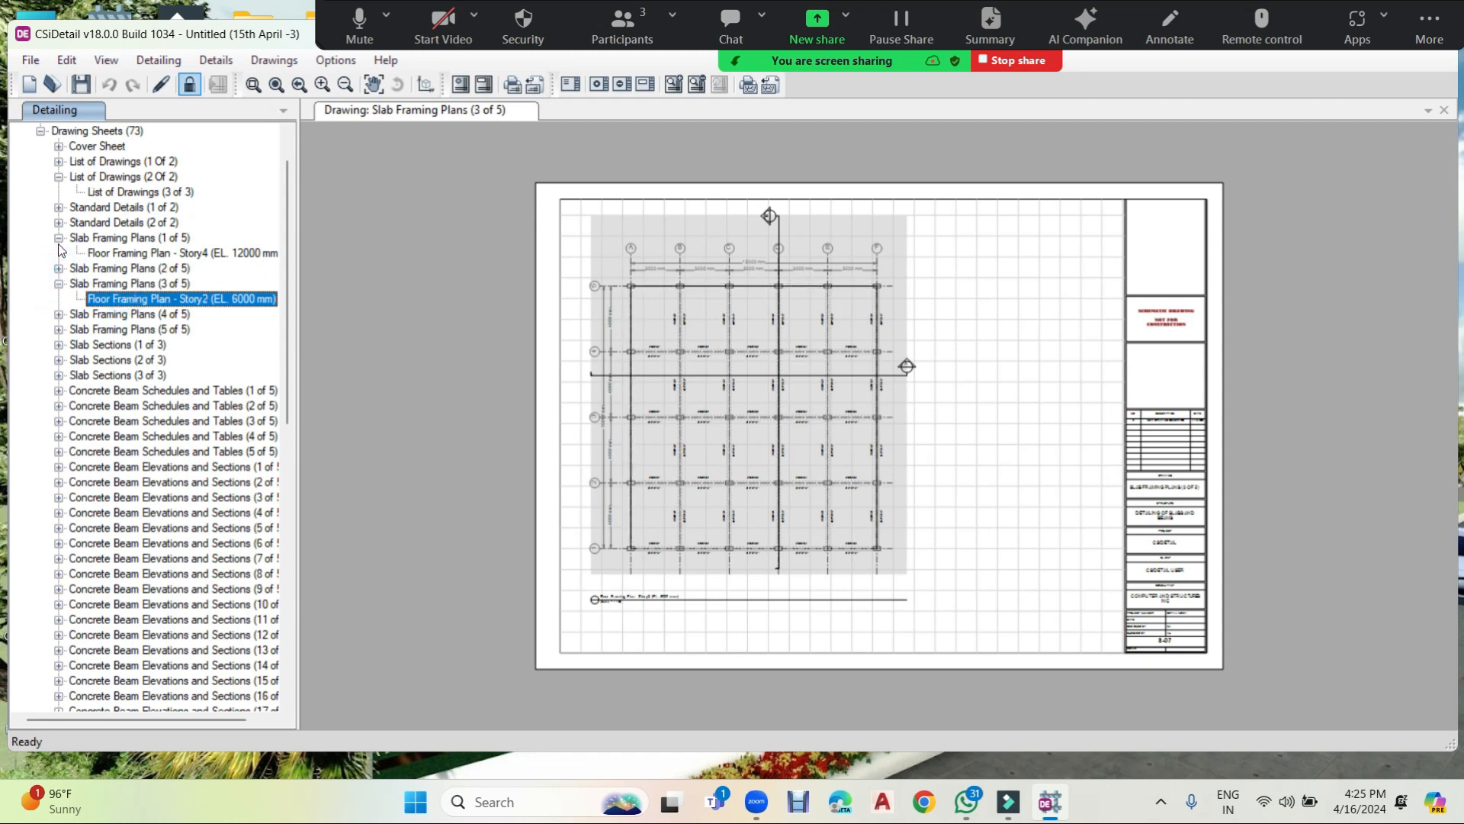
click(59, 238)
click(58, 270)
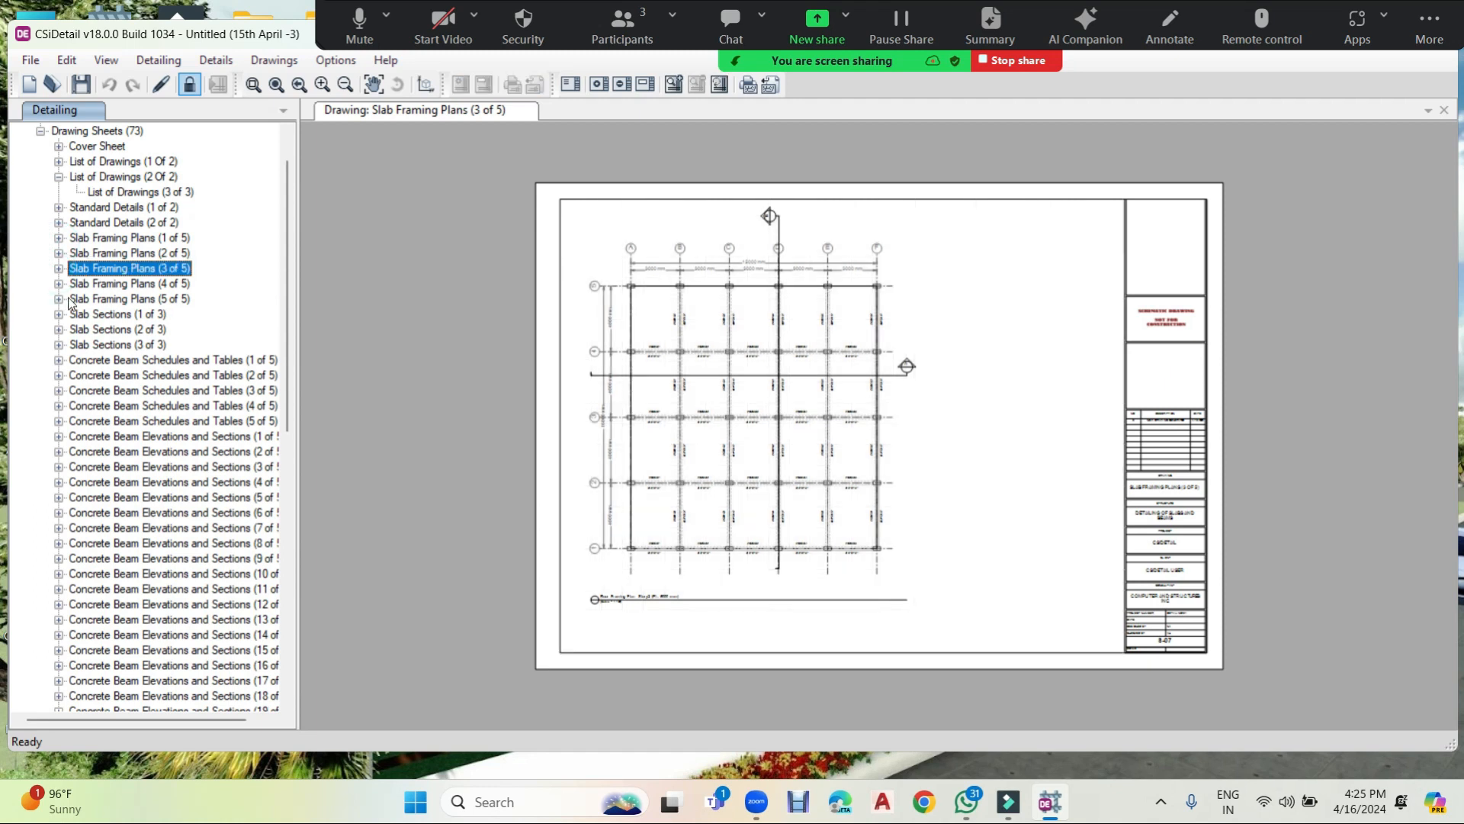
Examine the slab section A of Story4 on the Slab Sections (1 of 3) sheet.
click(58, 314)
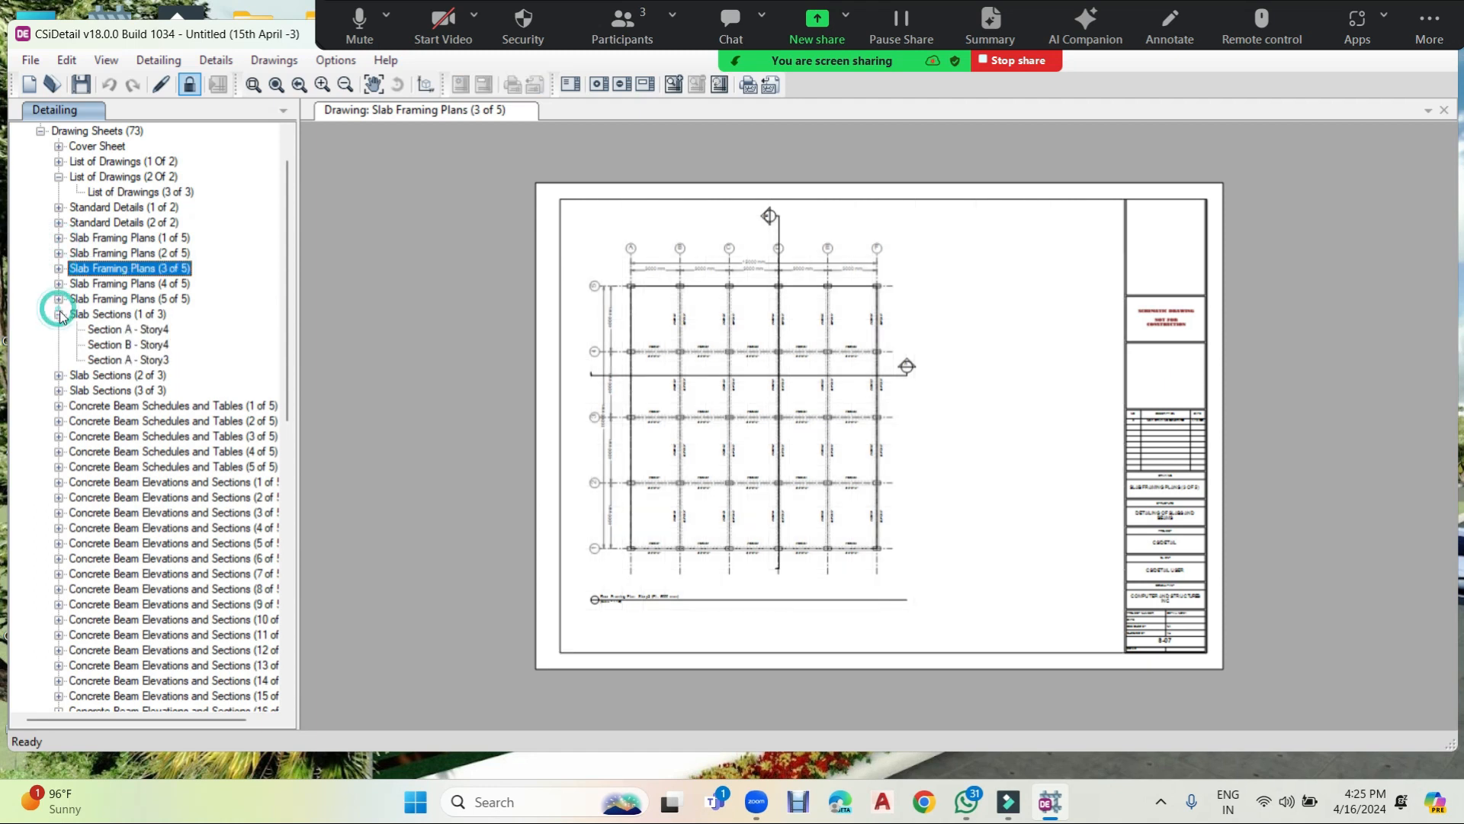
click(118, 332)
scroll(752, 244, up, 6)
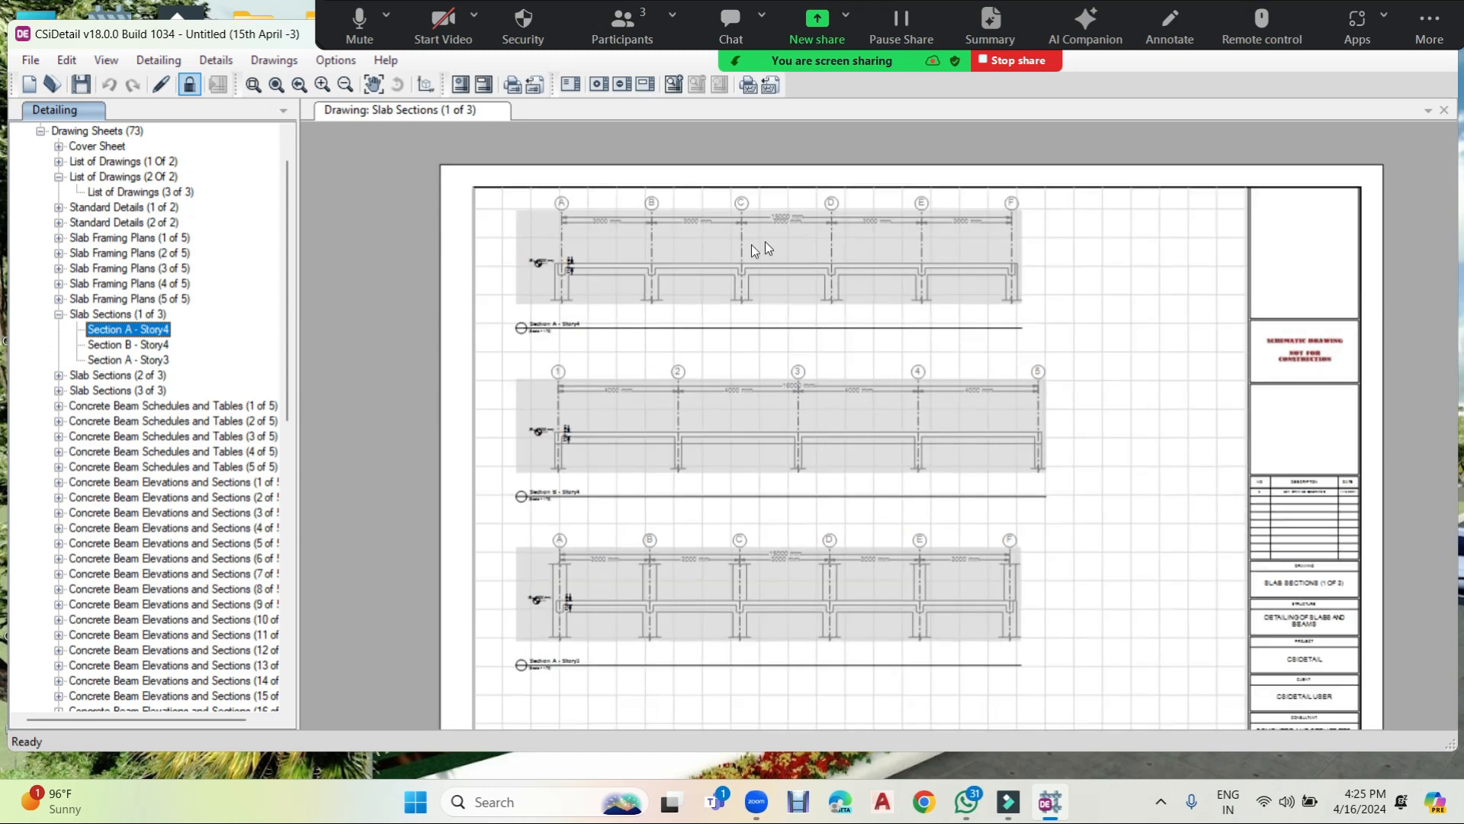
middle_drag(500, 281, 523, 689)
scroll(628, 404, up, 1)
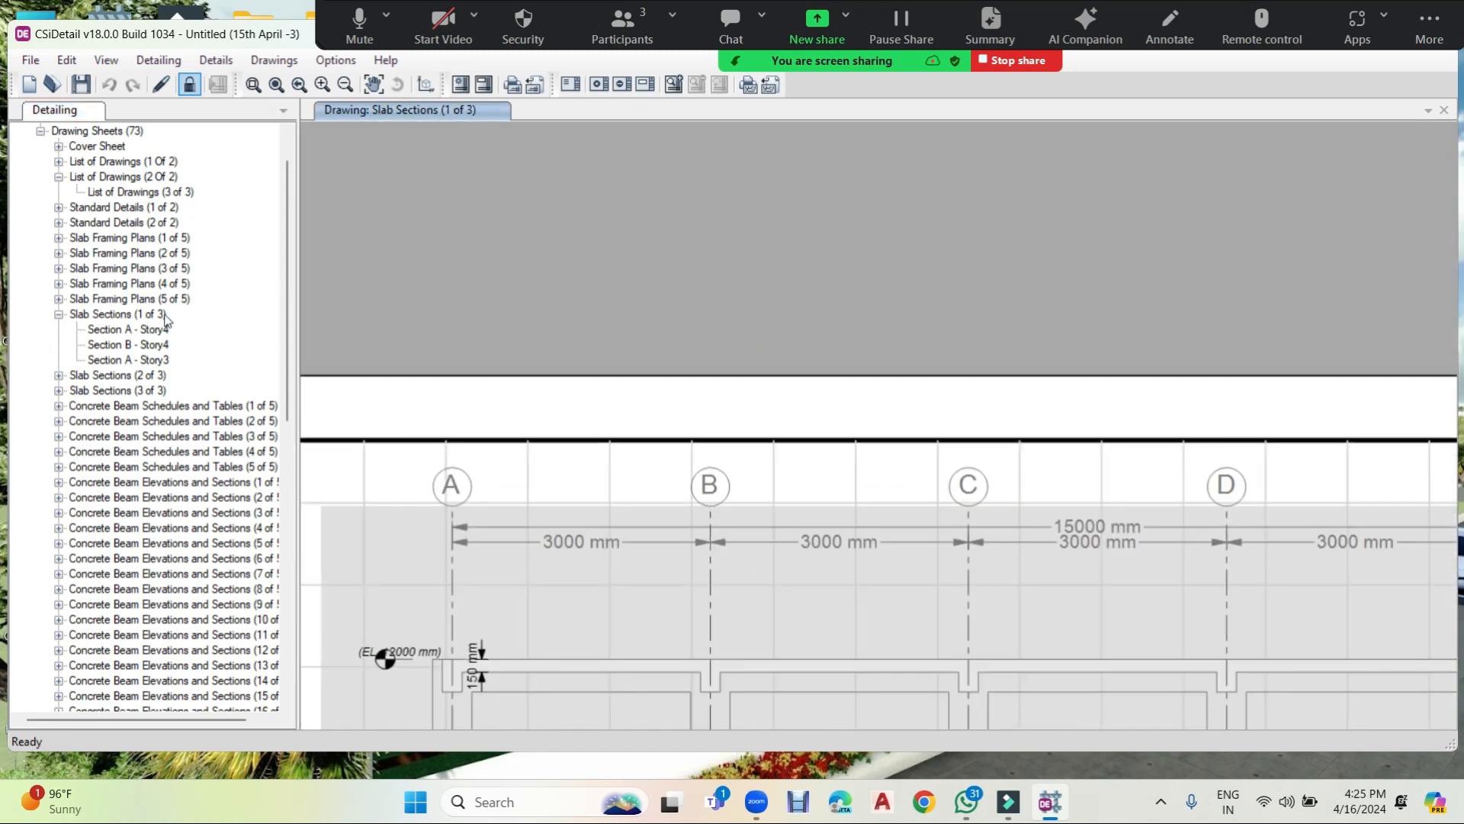
Examine Section B - Story4 and Section A - Story3 on the Slab Sections (1 of 3) sheet.
click(152, 344)
click(149, 359)
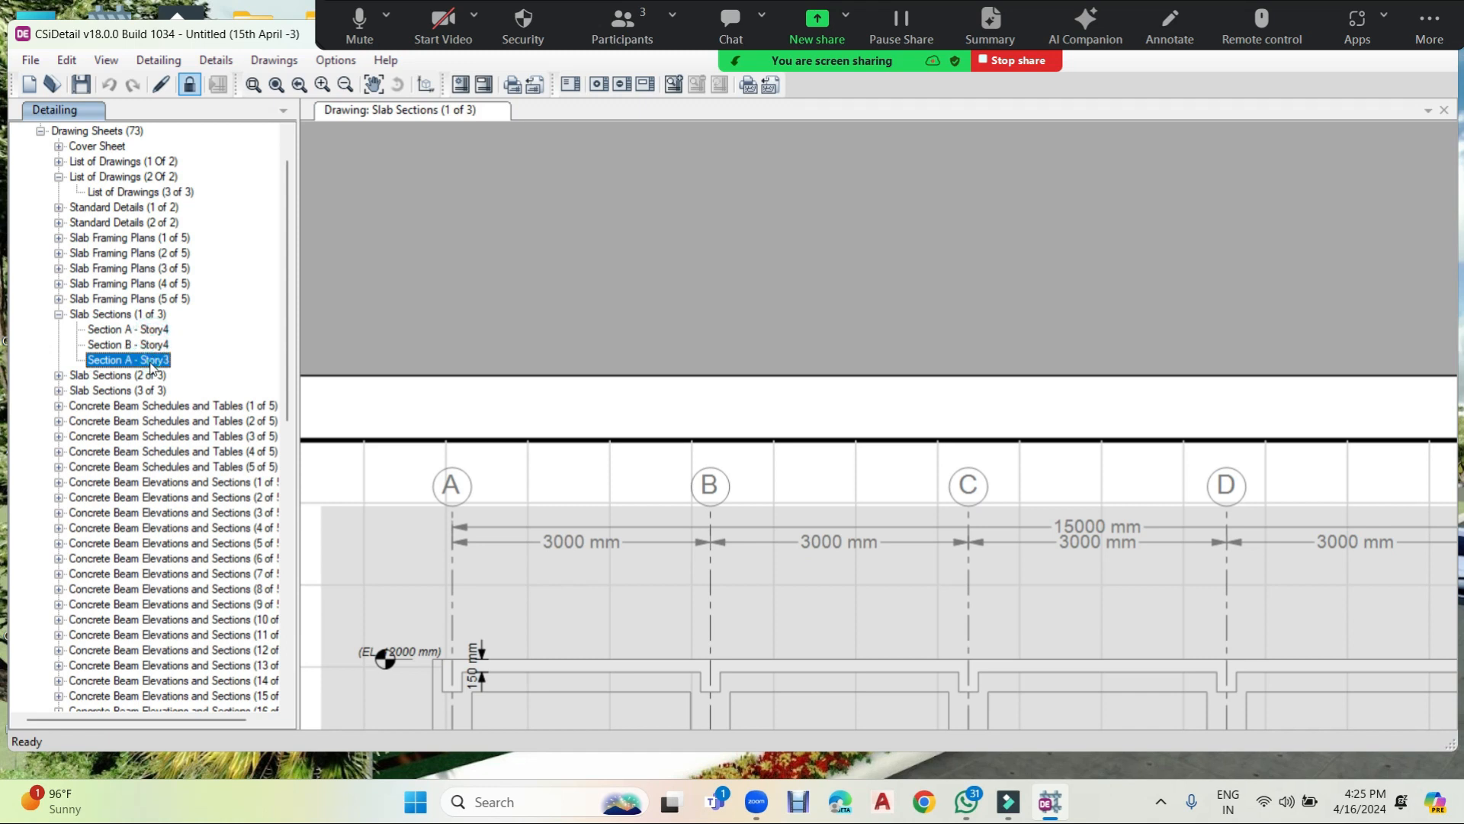
scroll(650, 413, down, 5)
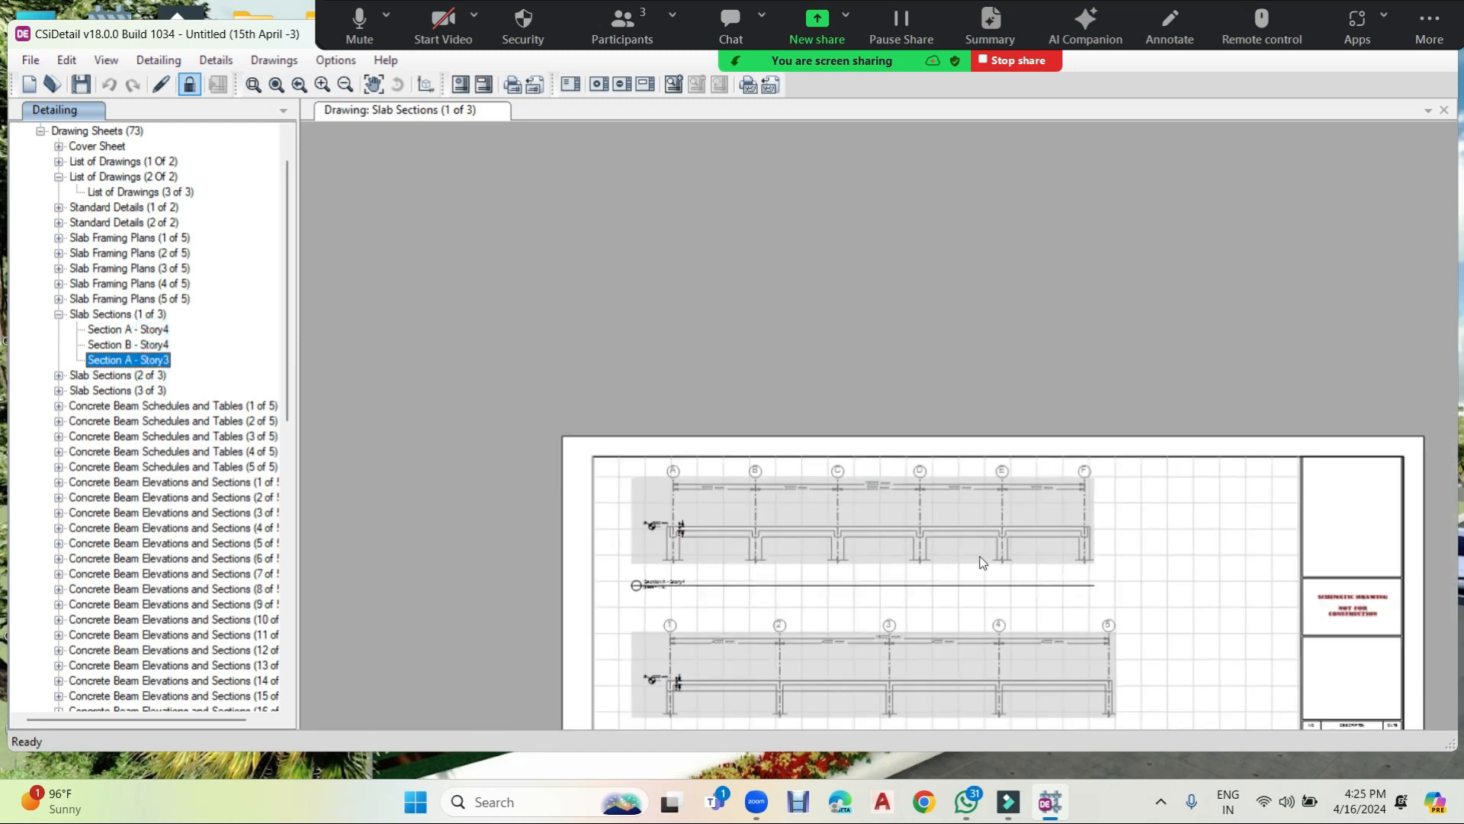
middle_drag(977, 559, 940, 253)
scroll(558, 274, up, 5)
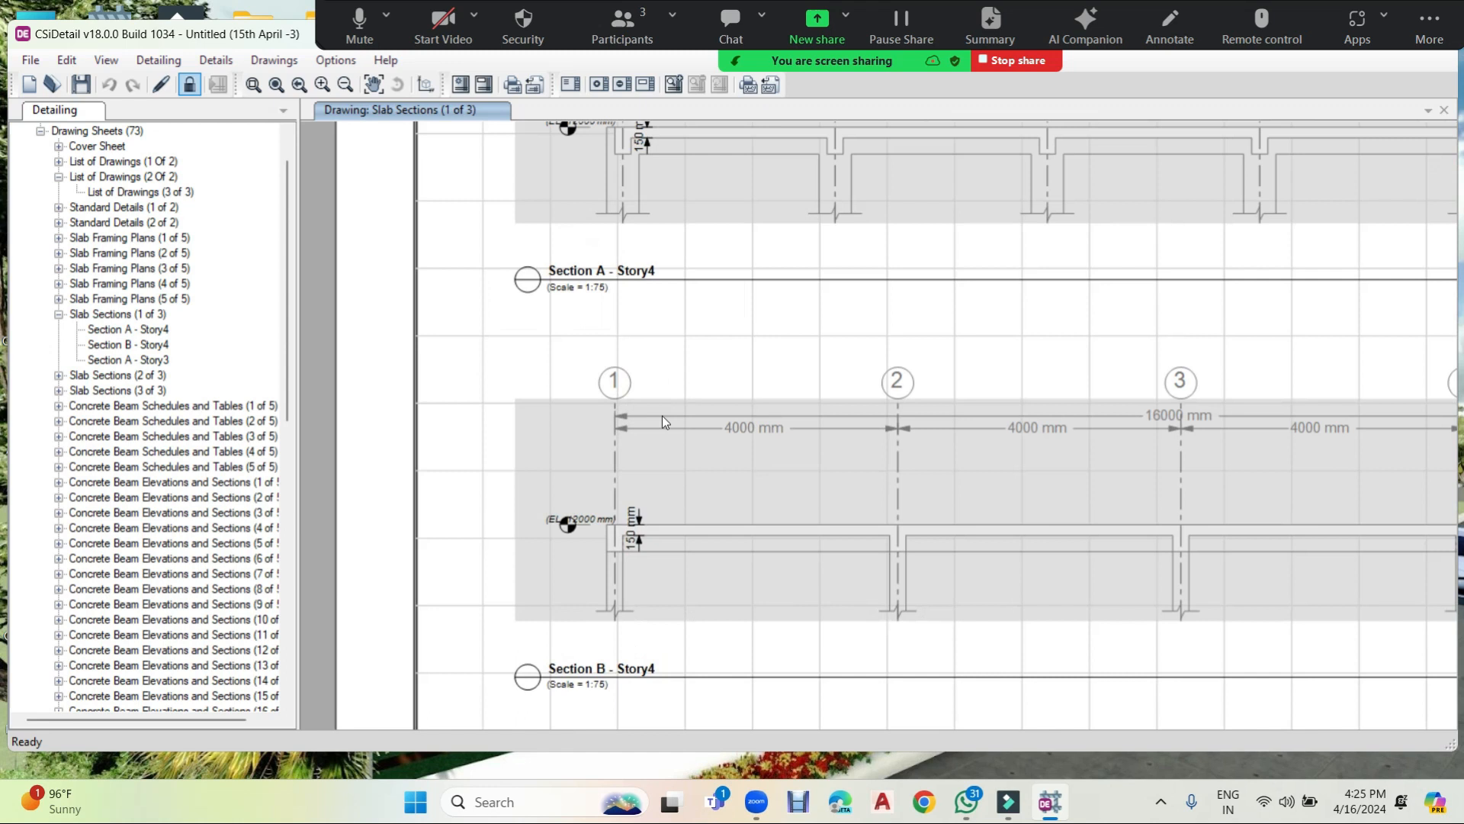
mouse_move(785, 562)
middle_down()
mouse_move(771, 297)
mouse_move(734, 231)
middle_up()
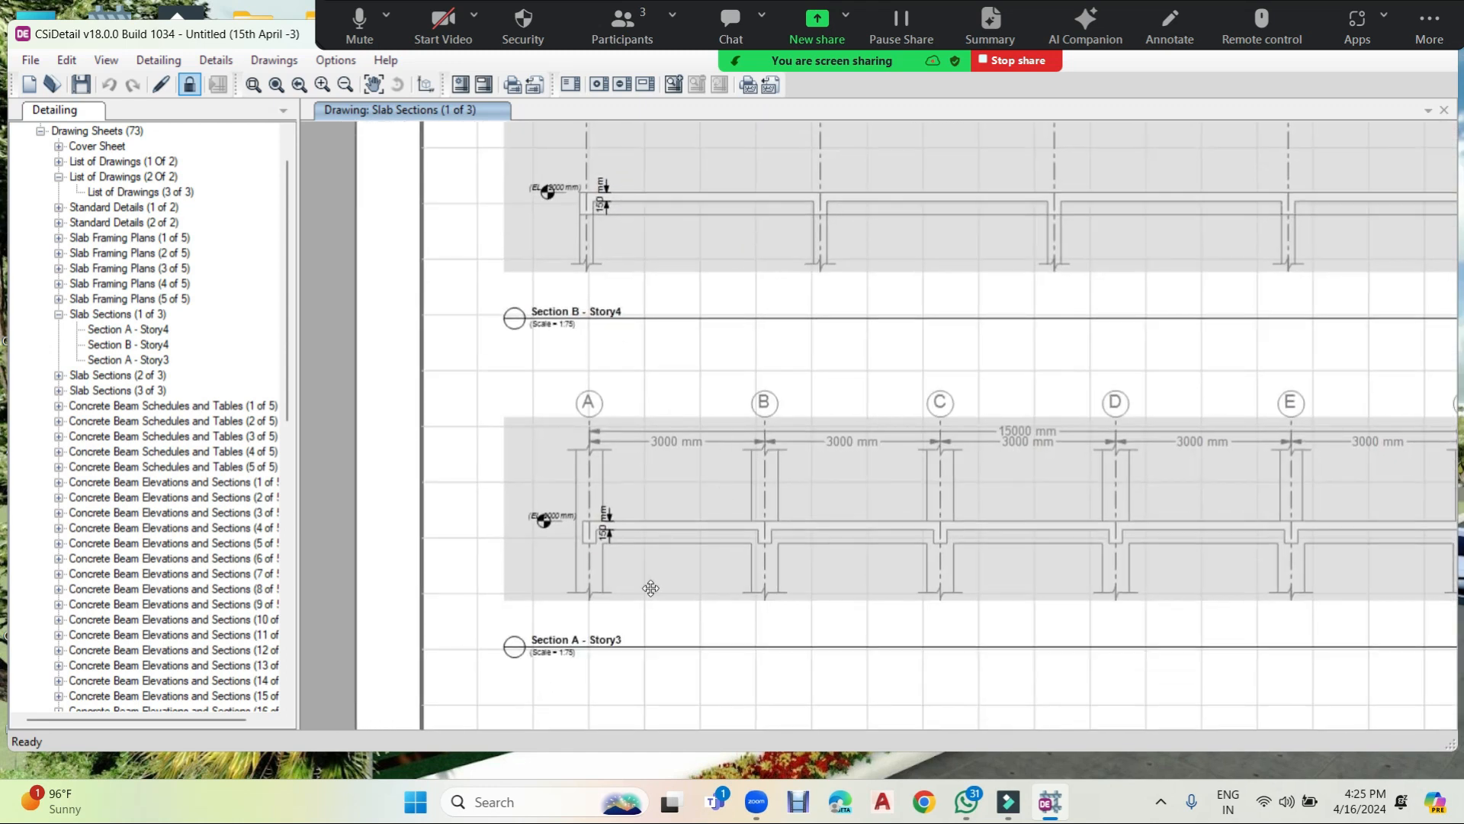
click(59, 314)
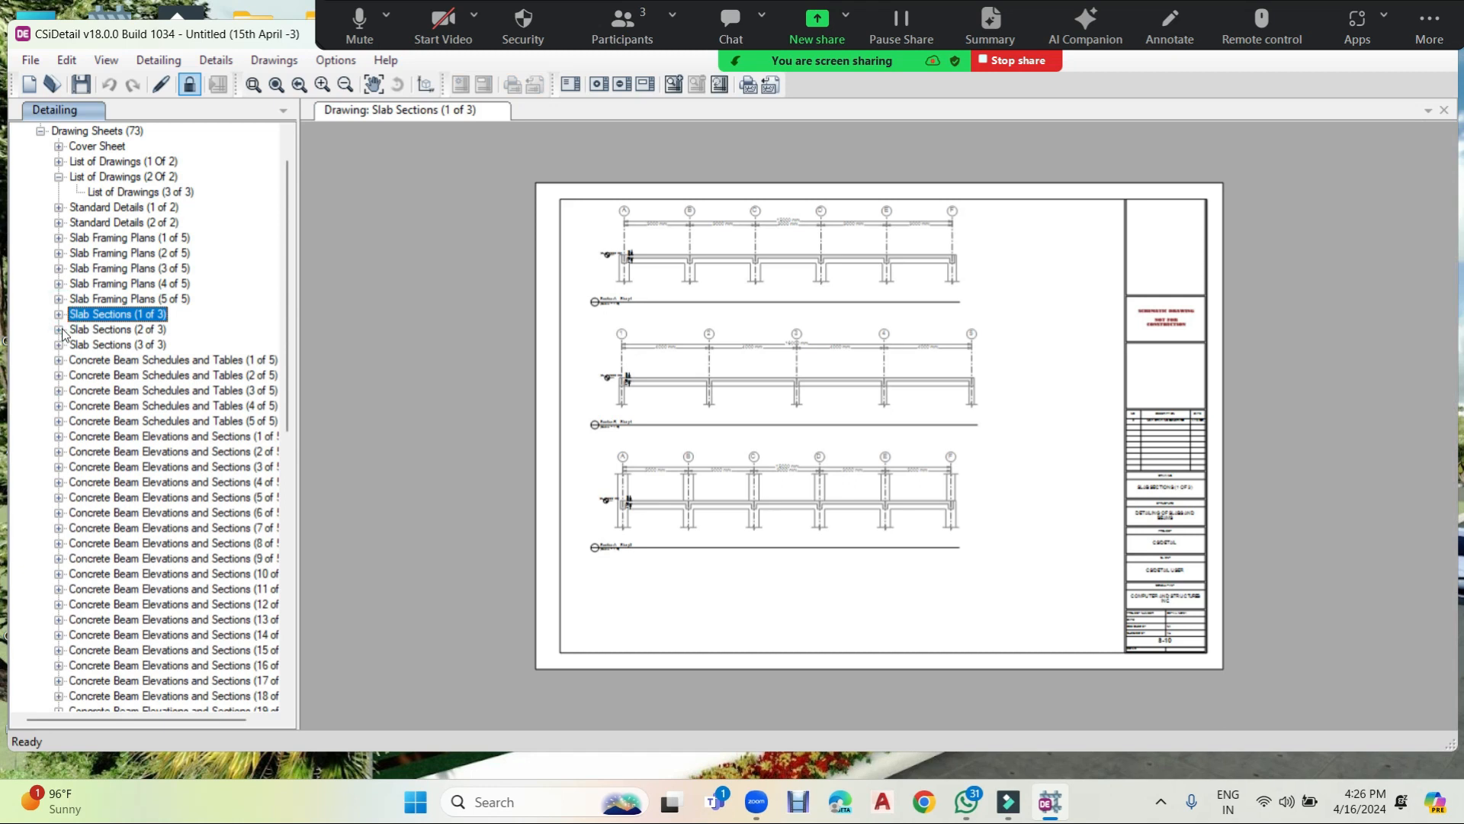
View the slab sections of Story3, Story2 and Story1 on the Slab Sections (2 of 3) and (3 of 3) sheets.
click(58, 329)
click(119, 346)
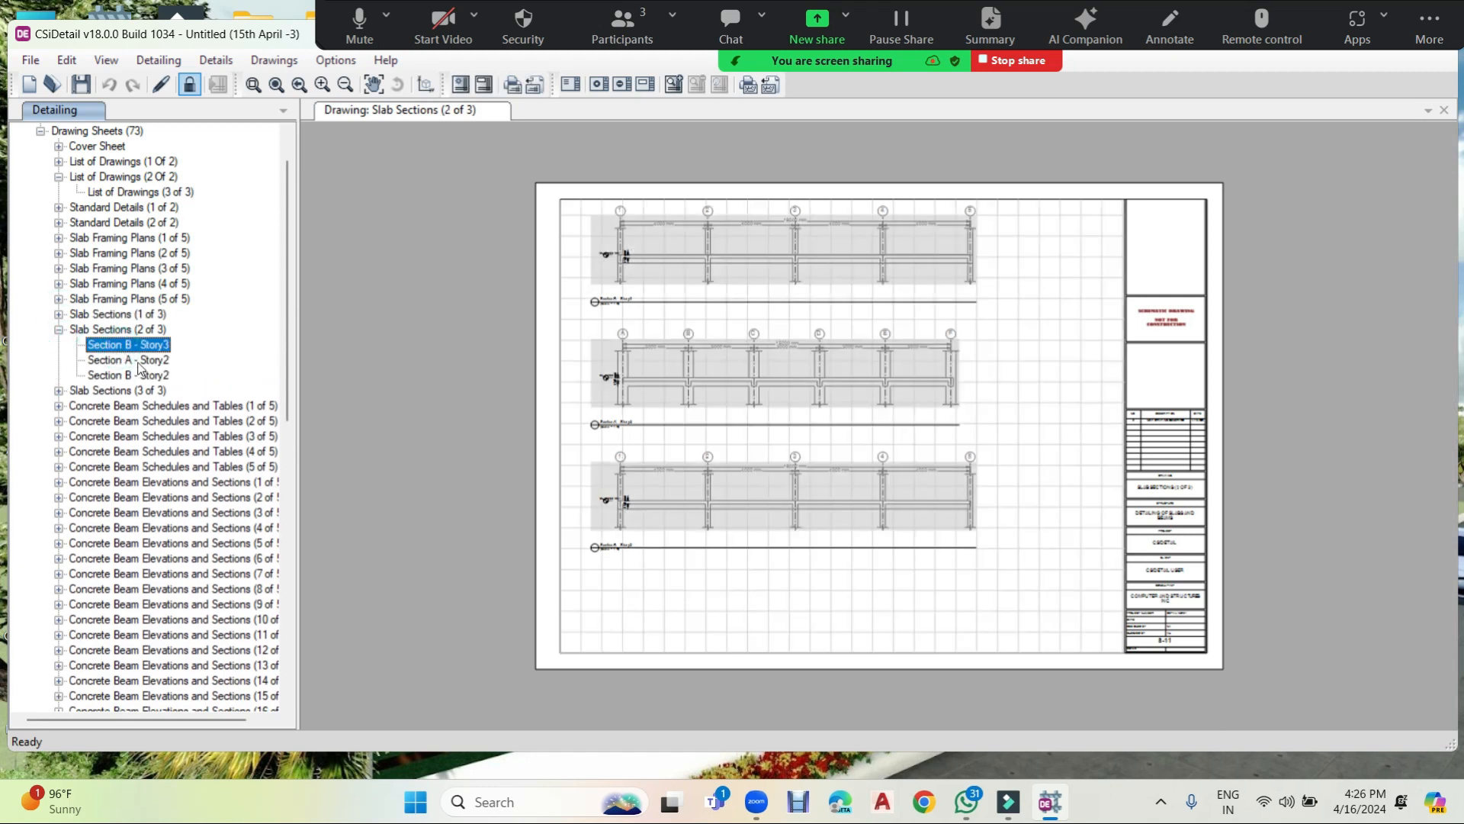
click(138, 360)
click(131, 375)
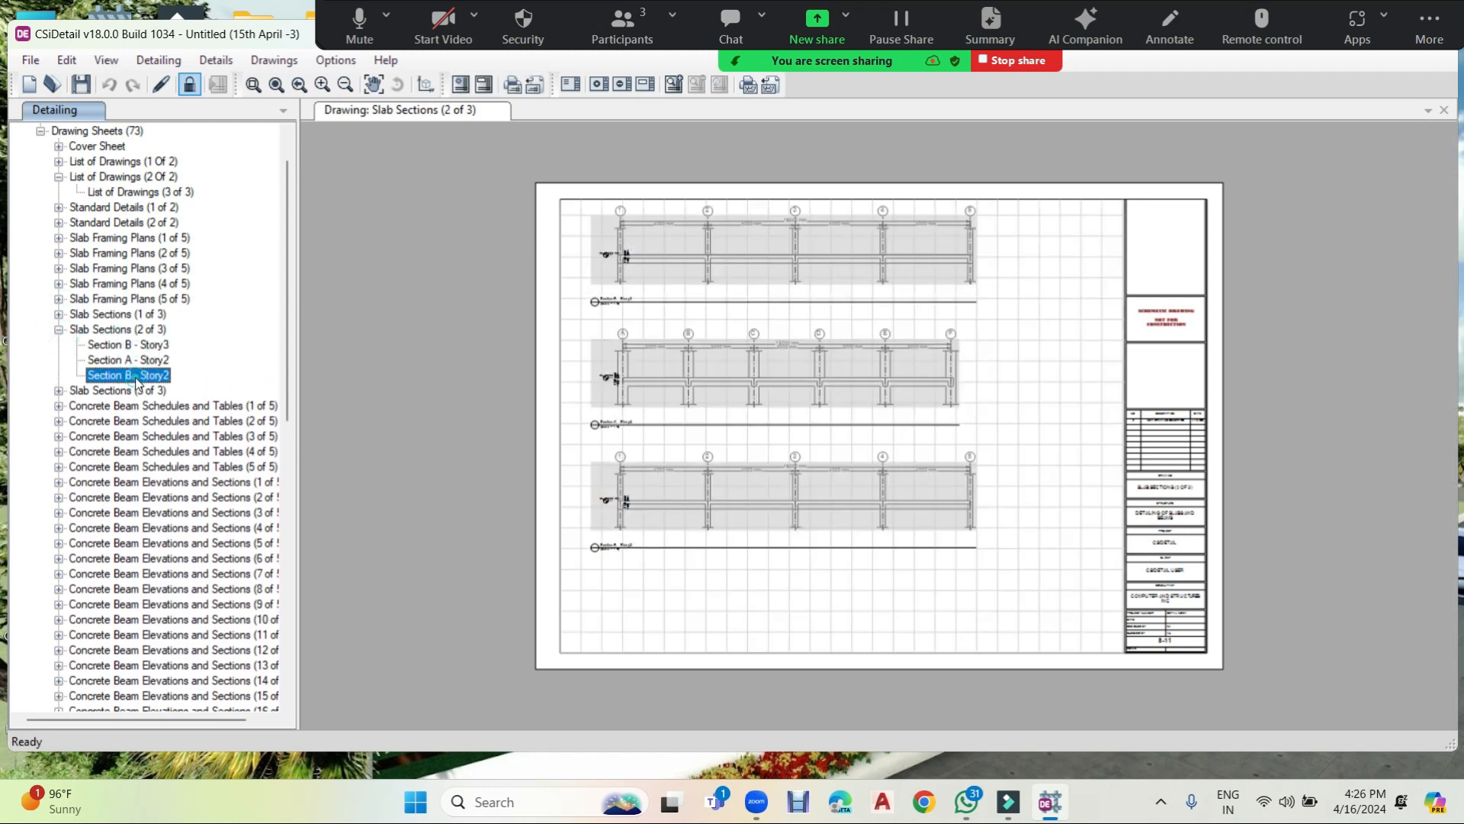
click(58, 391)
click(128, 422)
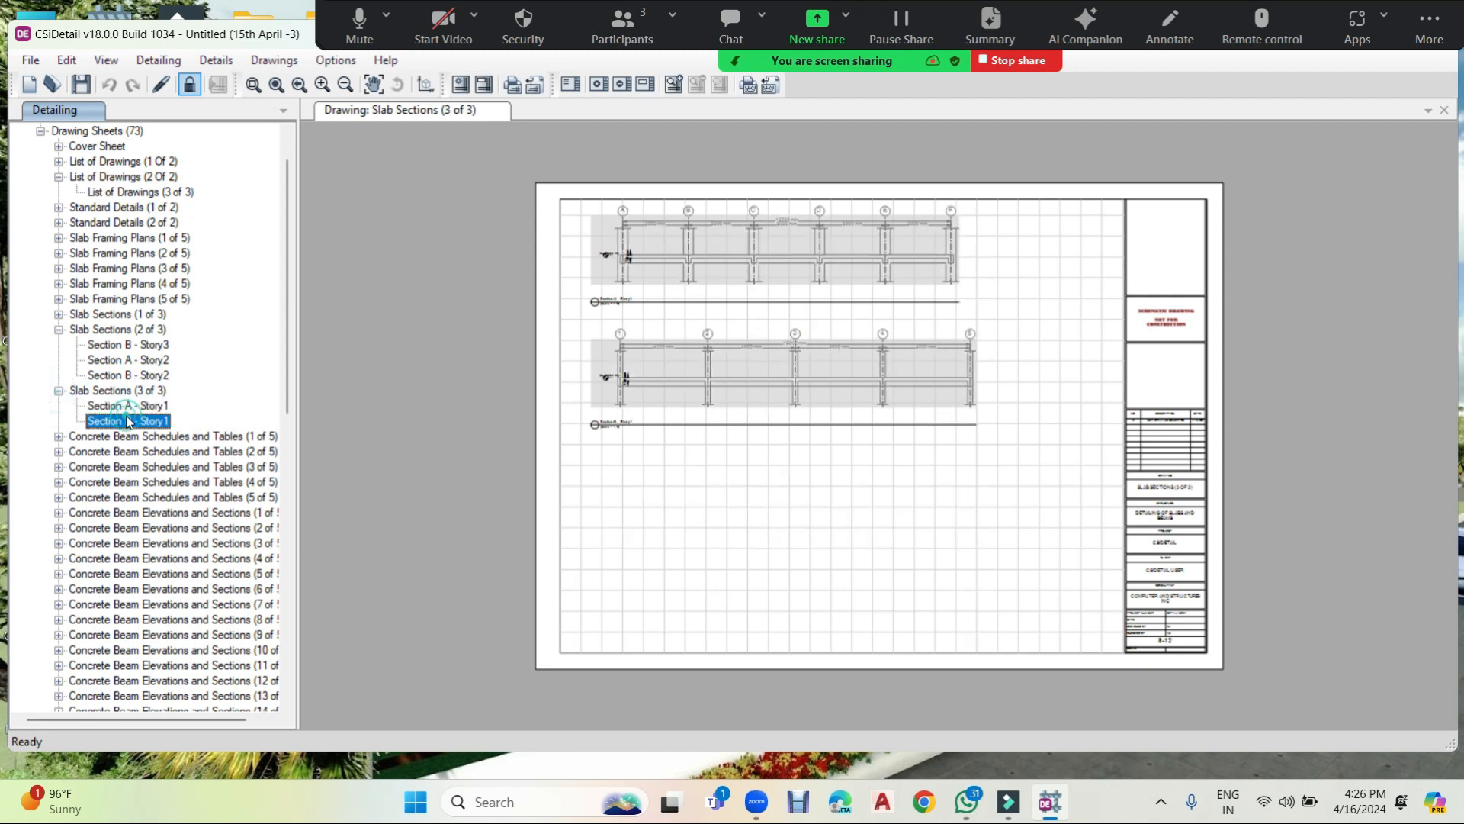
click(59, 330)
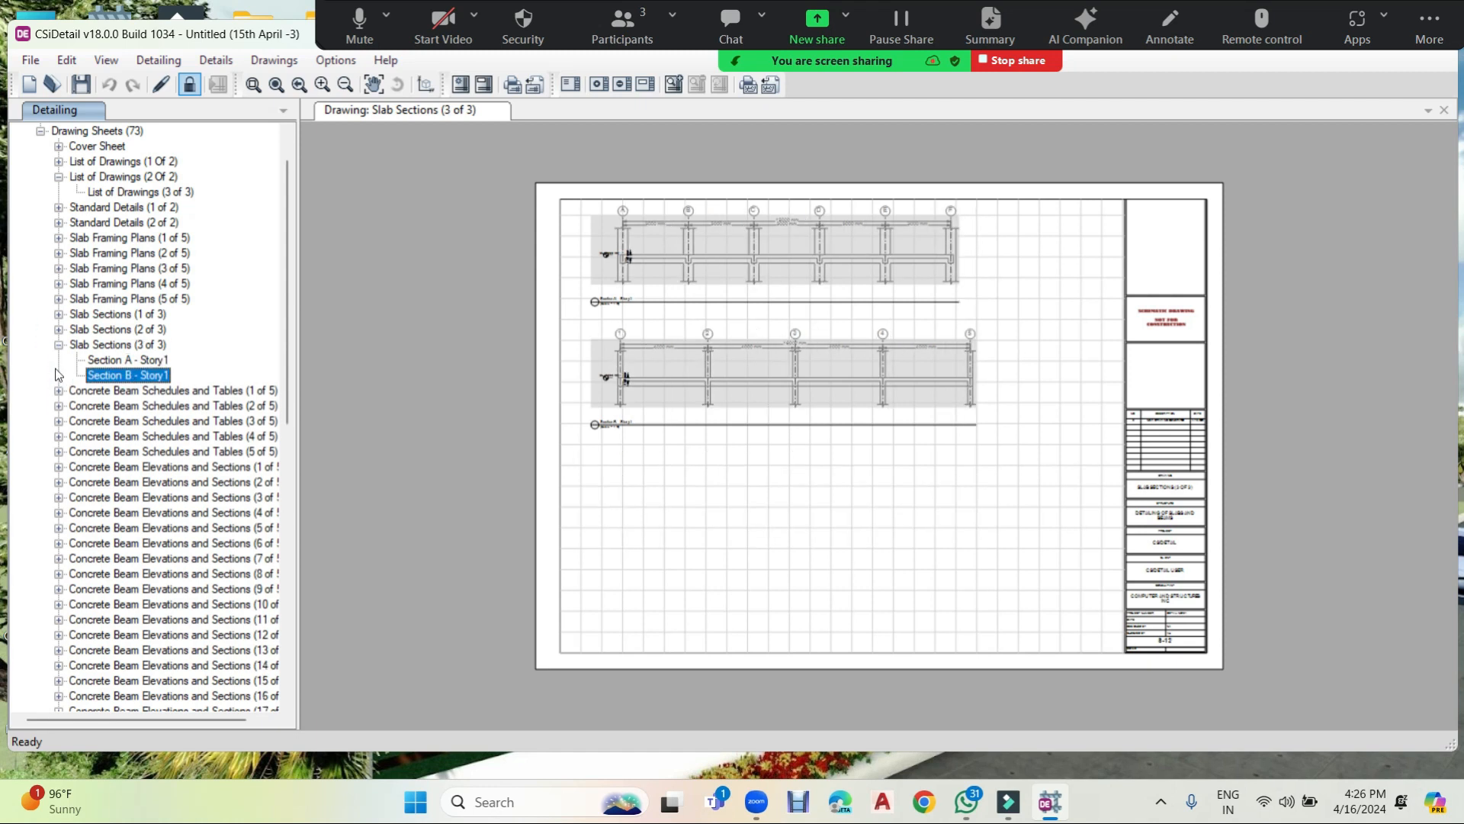
click(58, 346)
Open the Concrete Beam Rebar Table (1 of 5) and examine its span length and section size columns.
click(59, 361)
click(177, 377)
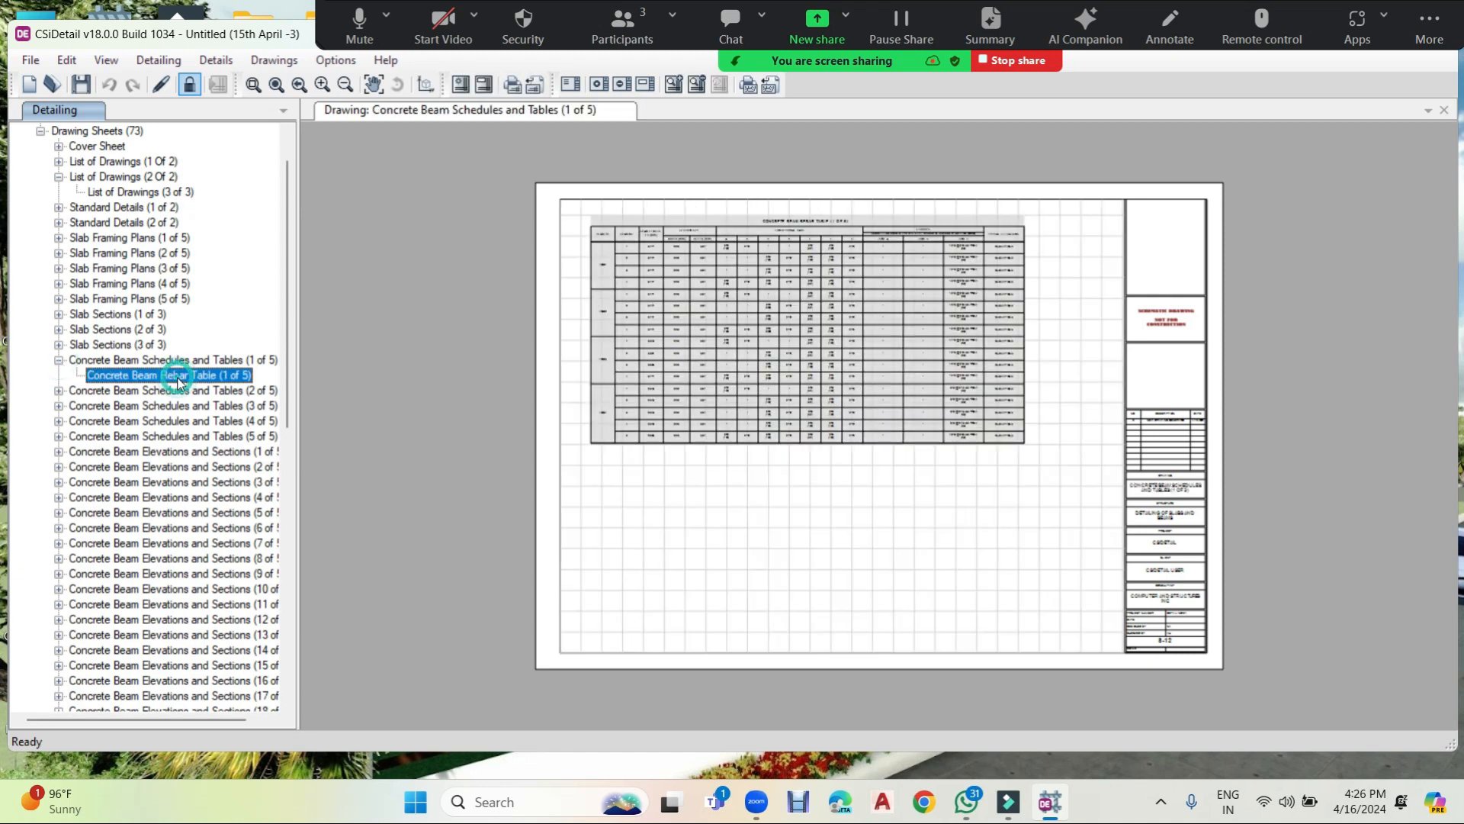
scroll(600, 252, up, 3)
scroll(600, 252, up, 5)
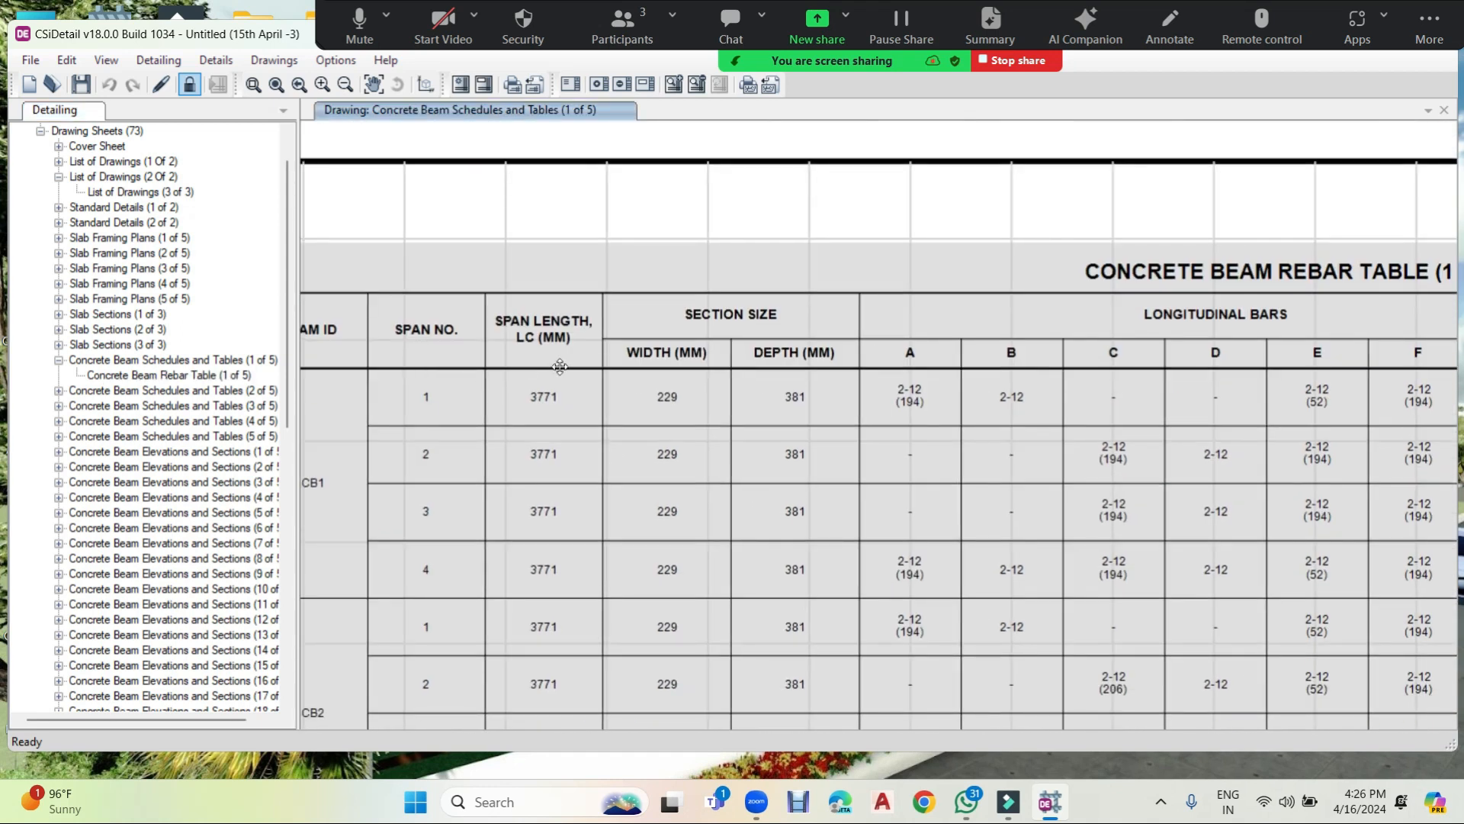
scroll(565, 341, down, 3)
scroll(731, 402, up, 5)
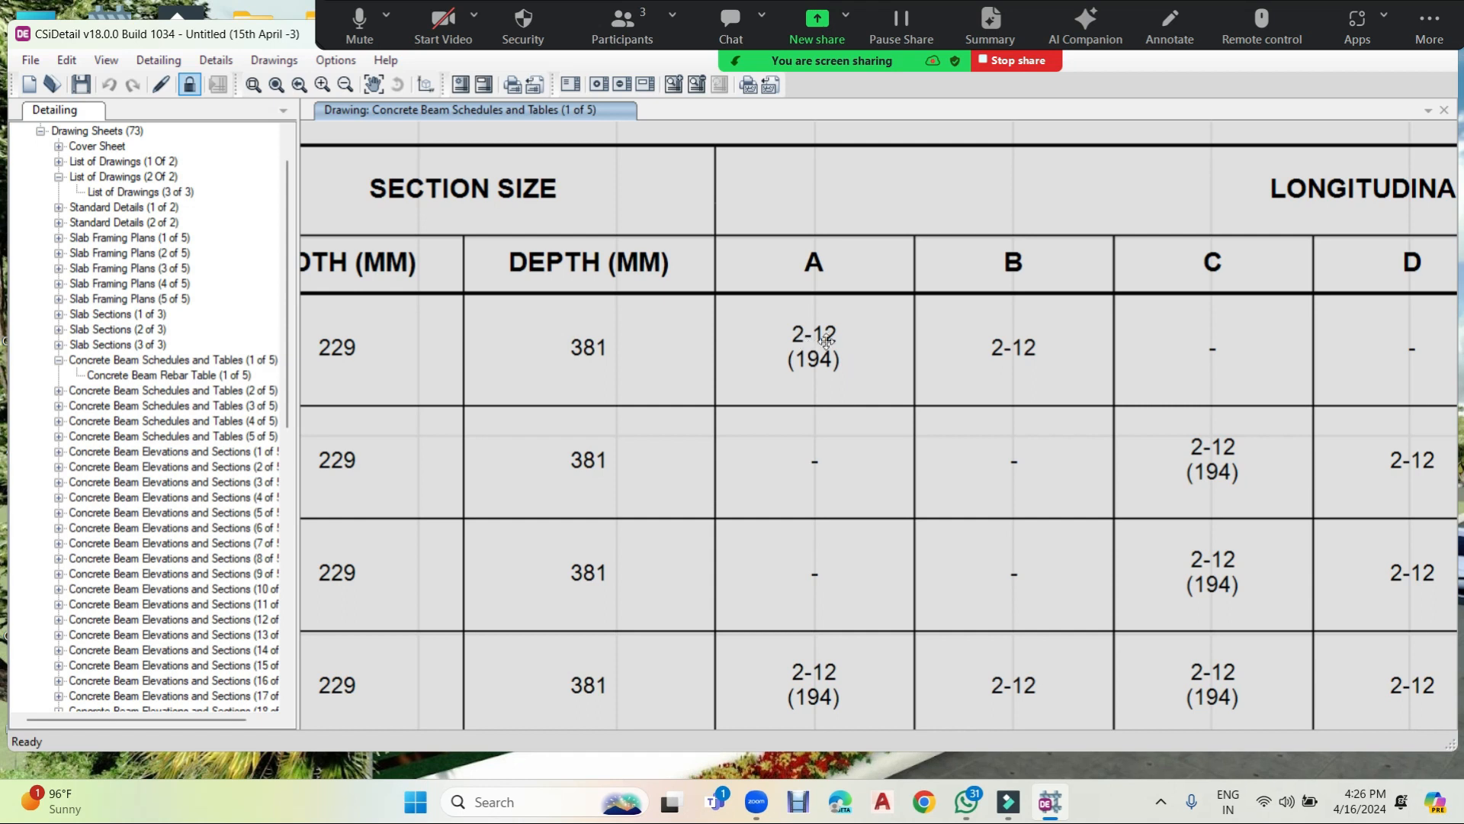
Examine longitudinal bars A to G for the beam spans in the Concrete Beam Rebar Table (1 of 5).
middle_drag(1020, 379, 759, 257)
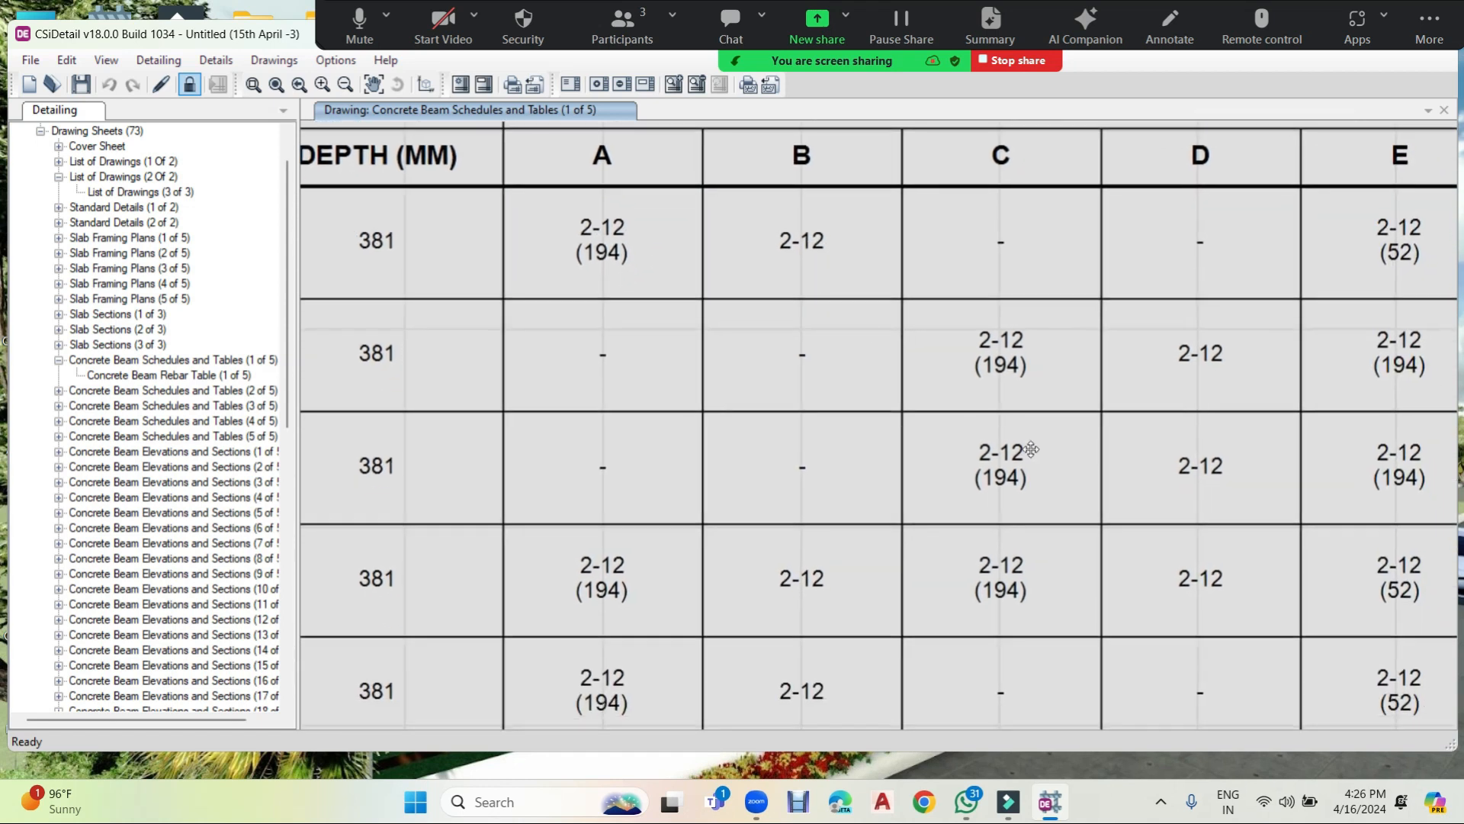
middle_drag(1050, 492, 1070, 253)
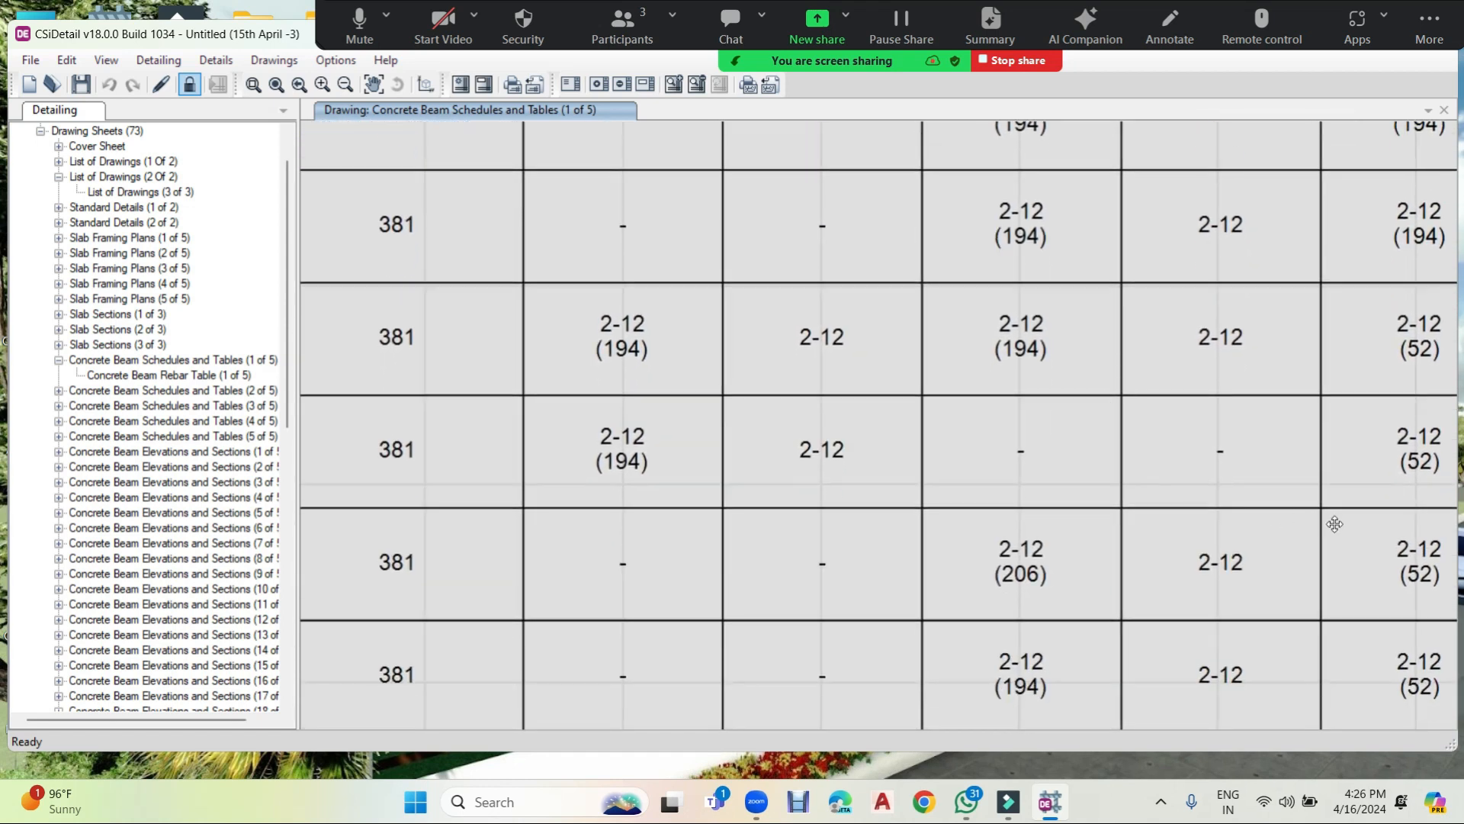
middle_drag(1332, 523, 879, 376)
middle_drag(1158, 462, 735, 340)
middle_drag(809, 496, 928, 211)
scroll(925, 366, down, 3)
scroll(934, 418, down, 5)
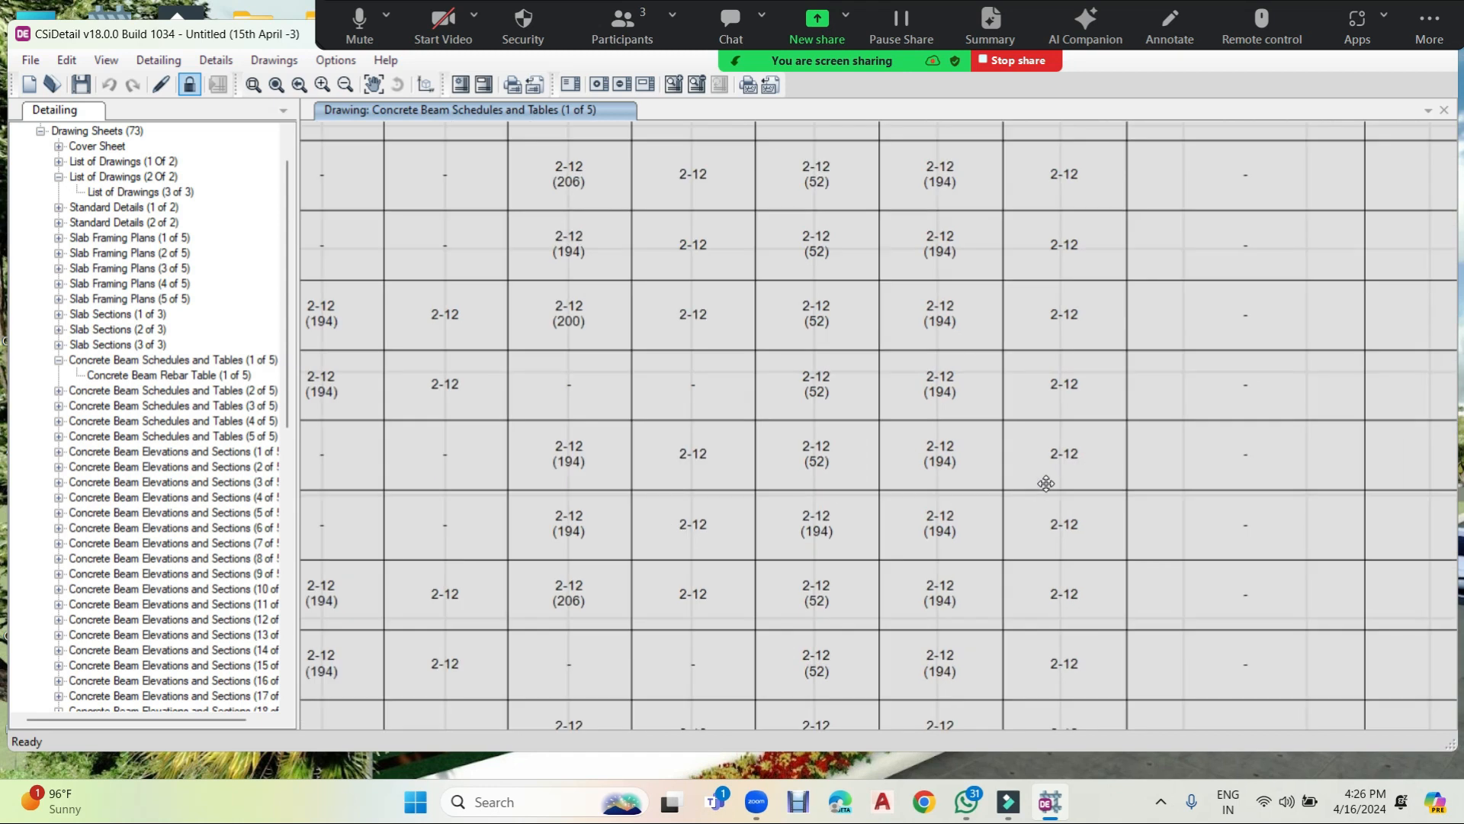
Examine the stirrup zones and typical elevation references in the Concrete Beam Rebar Table (1 of 5).
middle_drag(1361, 265, 915, 236)
scroll(925, 210, up, 3)
scroll(889, 234, up, 2)
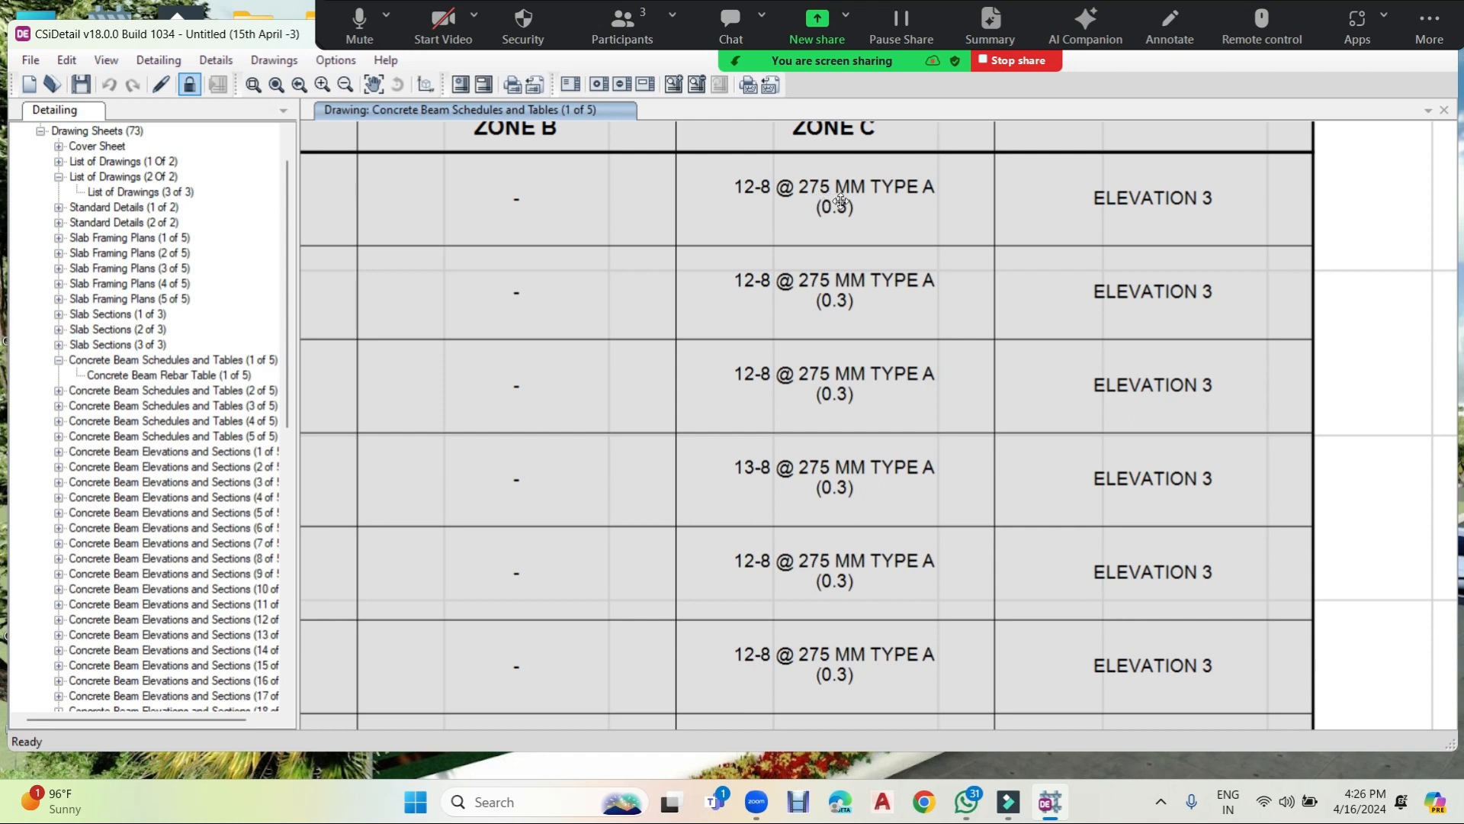
scroll(804, 251, down, 5)
middle_drag(734, 349, 1040, 389)
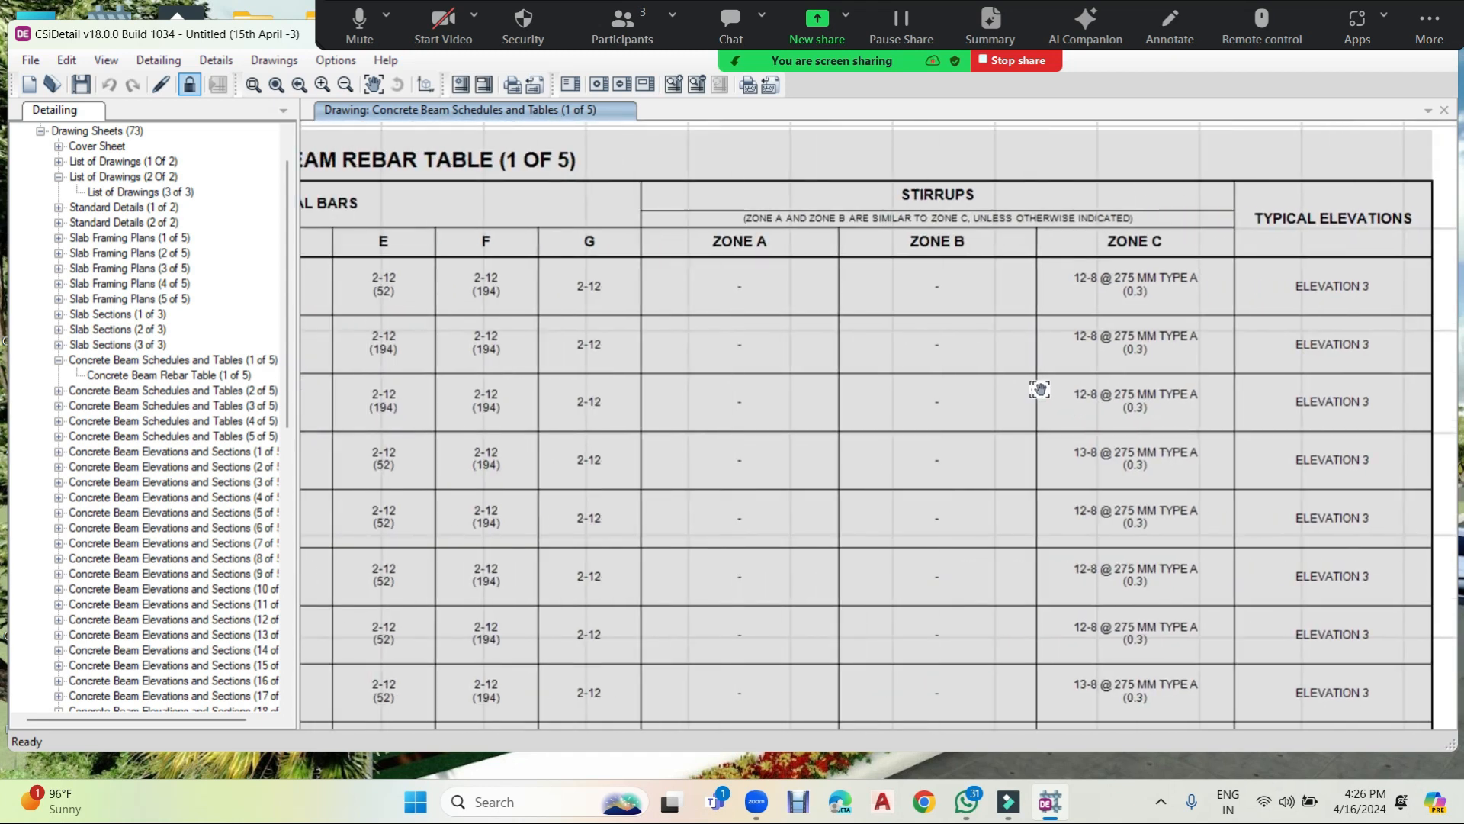
View the Concrete Beam Rebar Table (2 of 5) on its Concrete Beam Schedules and Tables sheet.
click(58, 389)
double_click(164, 406)
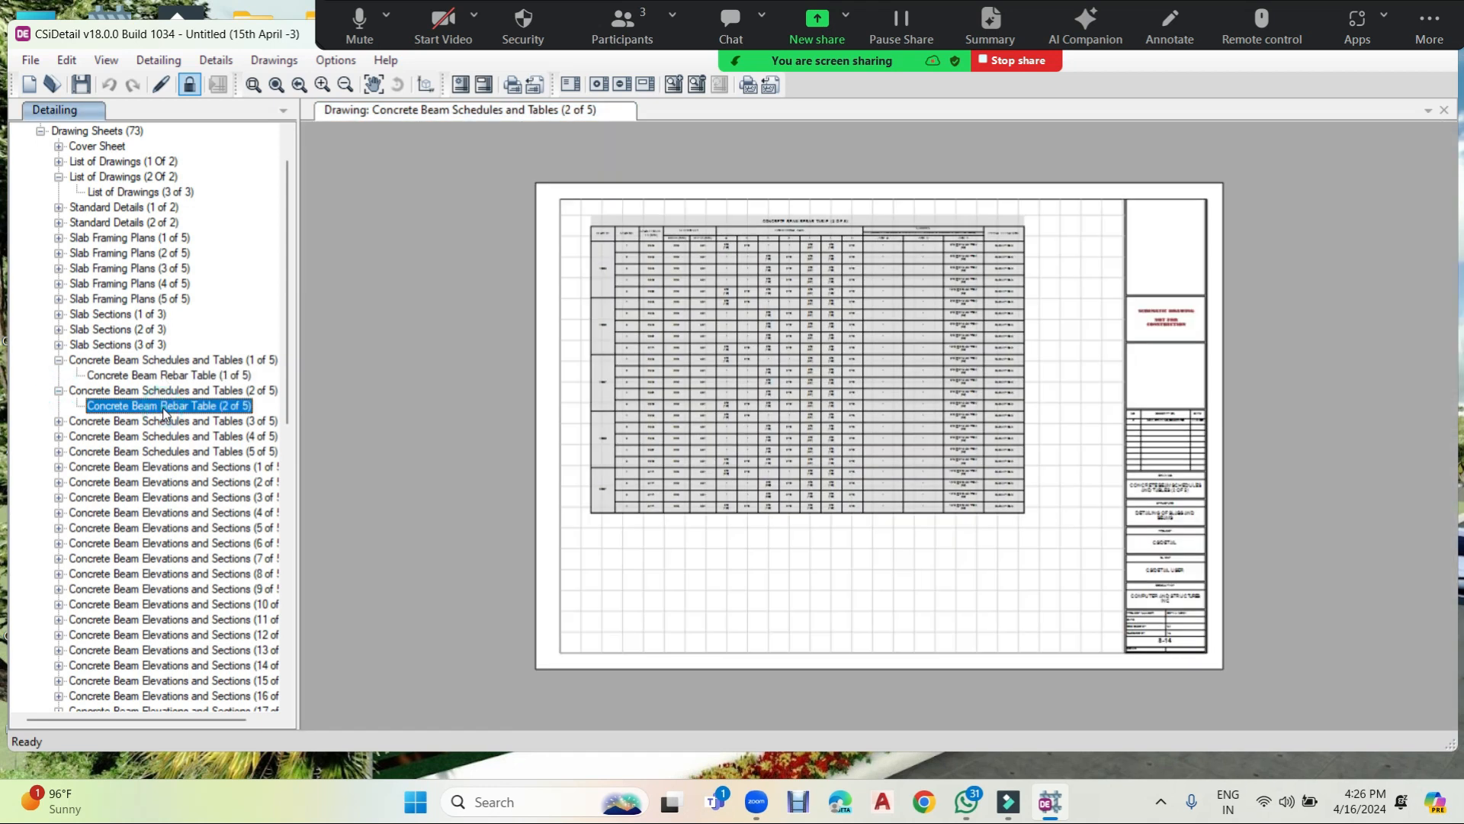
click(59, 389)
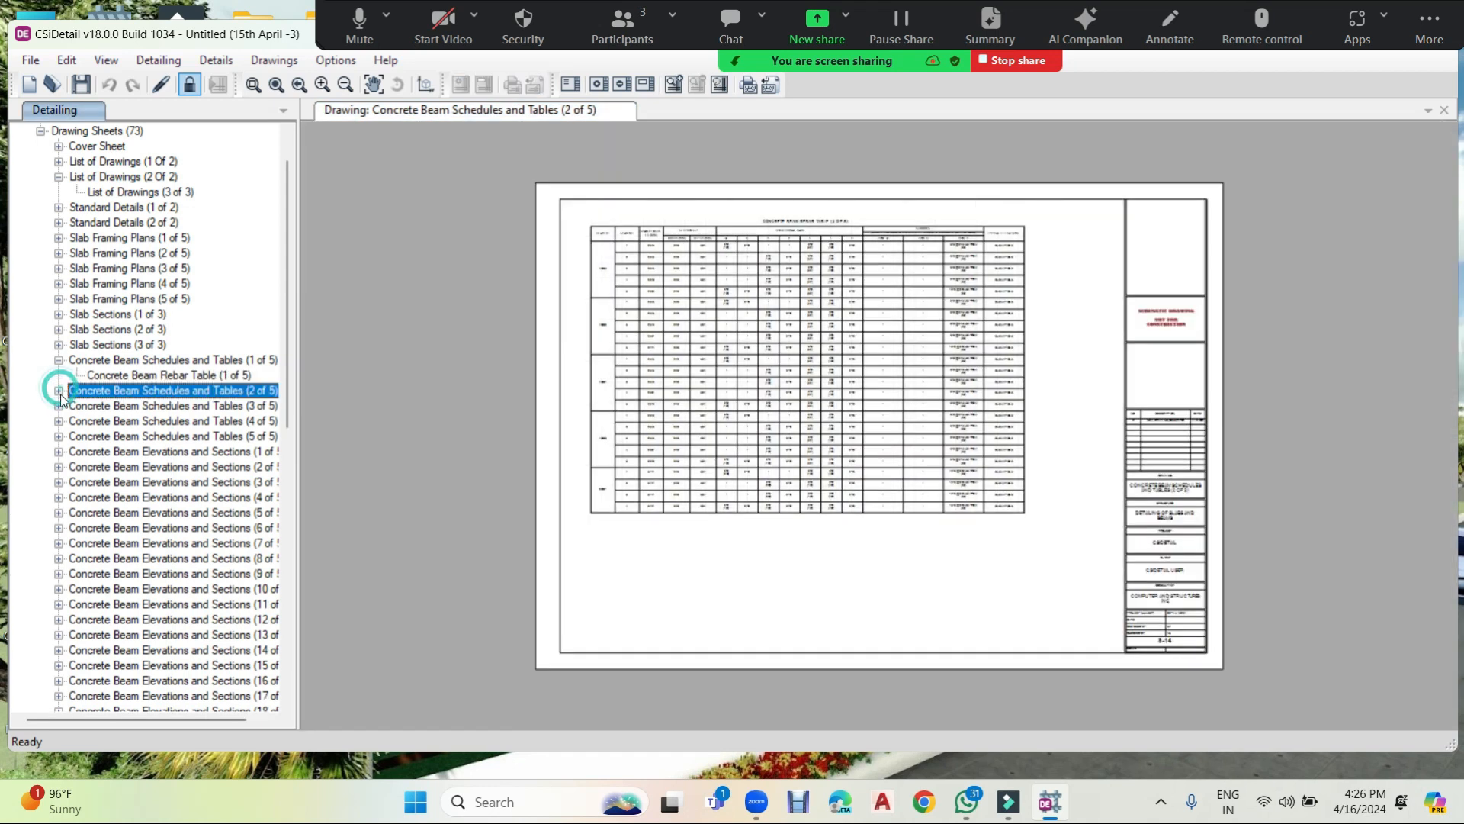
View the base-level Concrete Column Layout and the Concrete Column Schedule (1 of 2) on their drawing sheets.
scroll(98, 458, down, 11)
scroll(98, 457, down, 2)
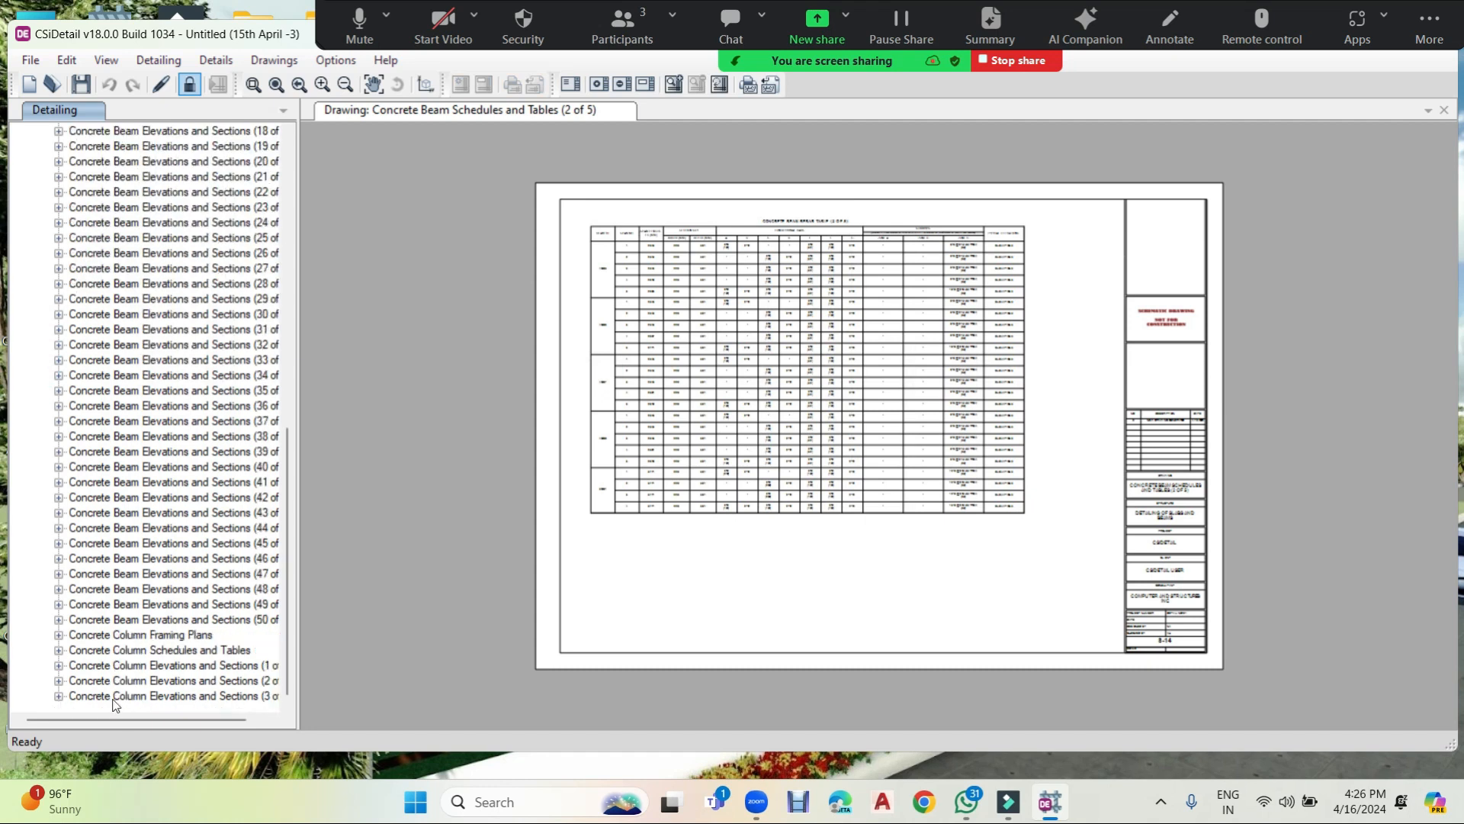
click(58, 634)
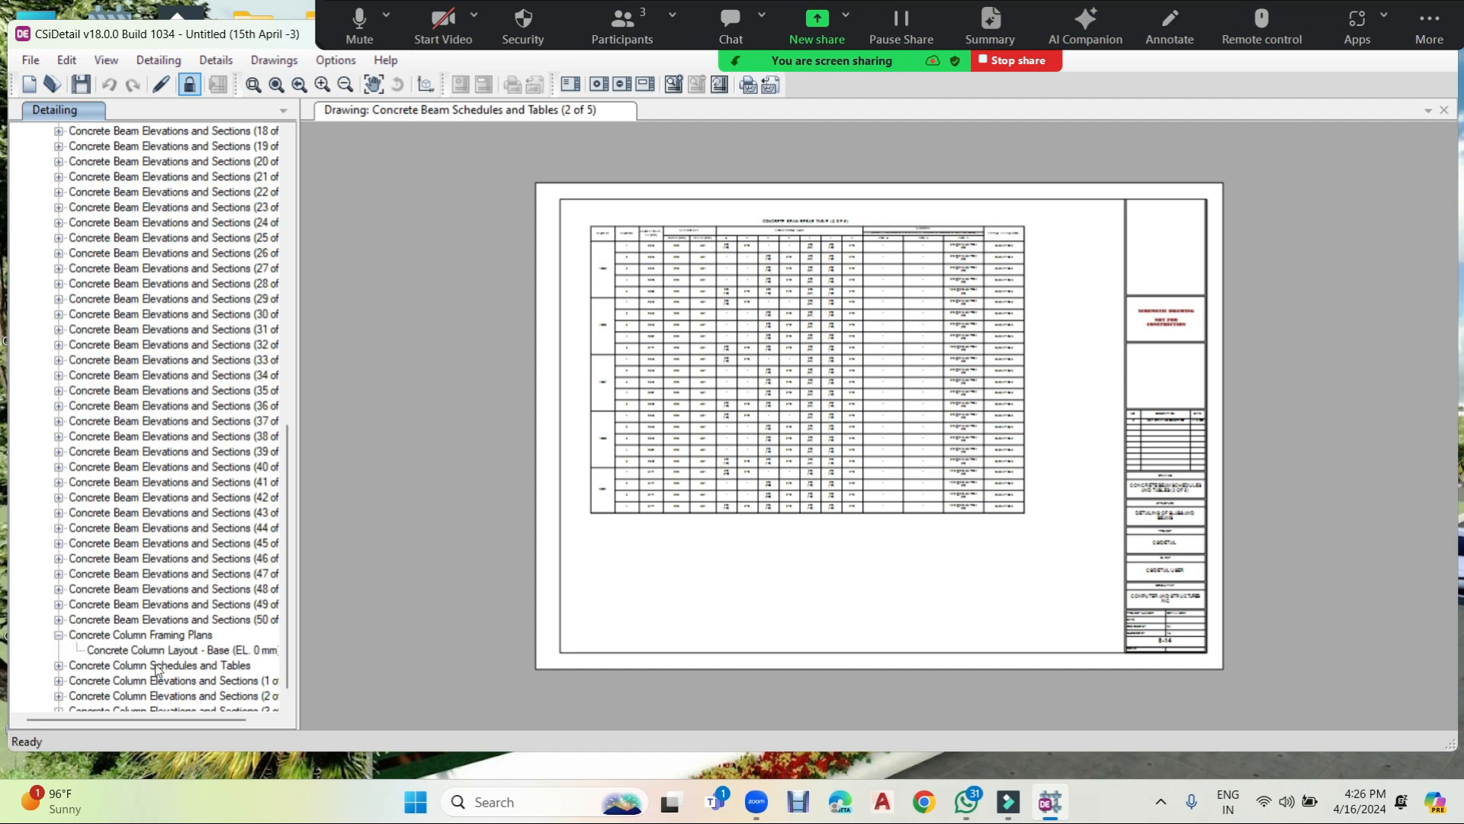
click(169, 650)
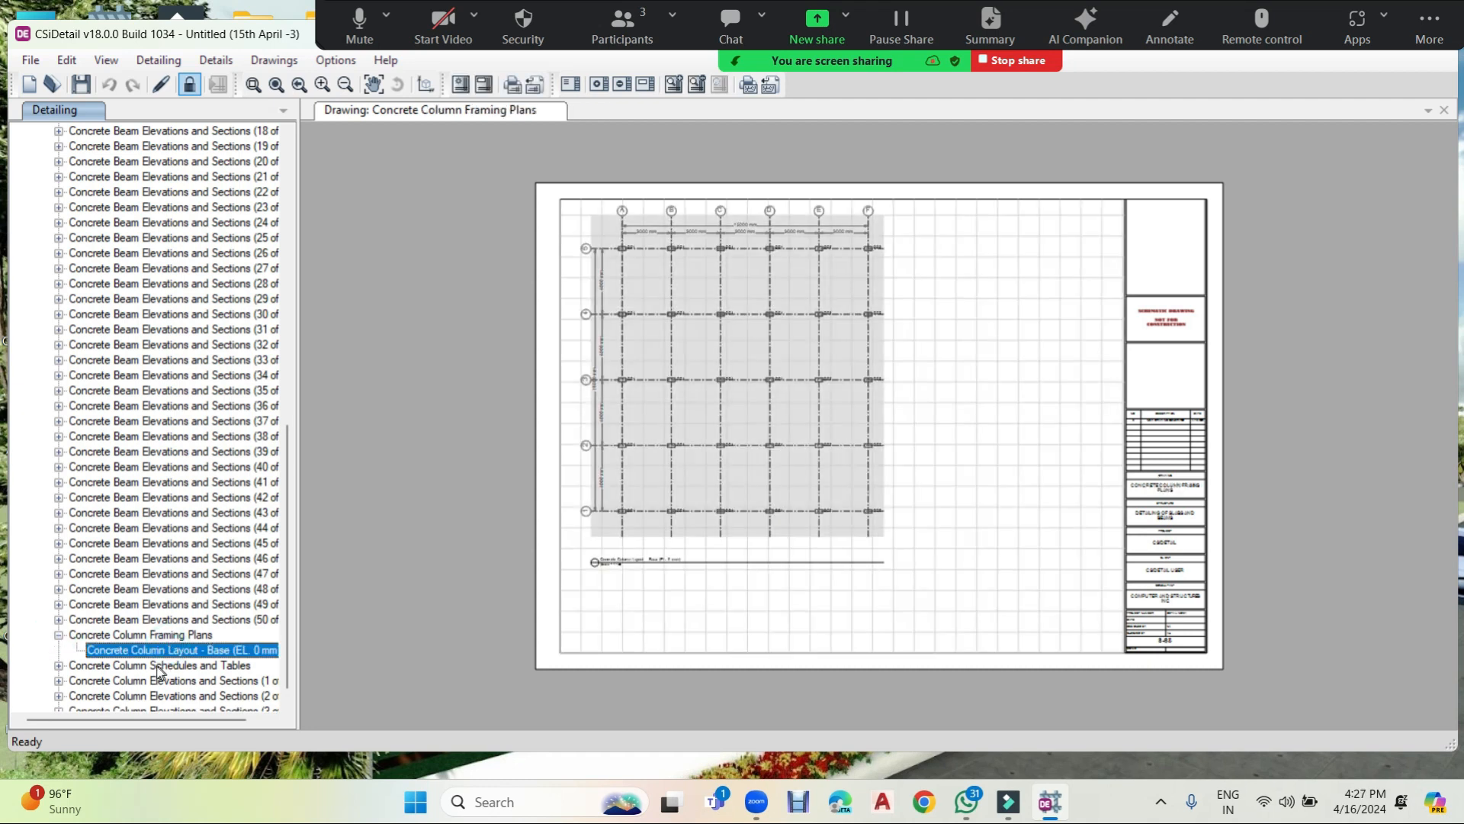
click(59, 666)
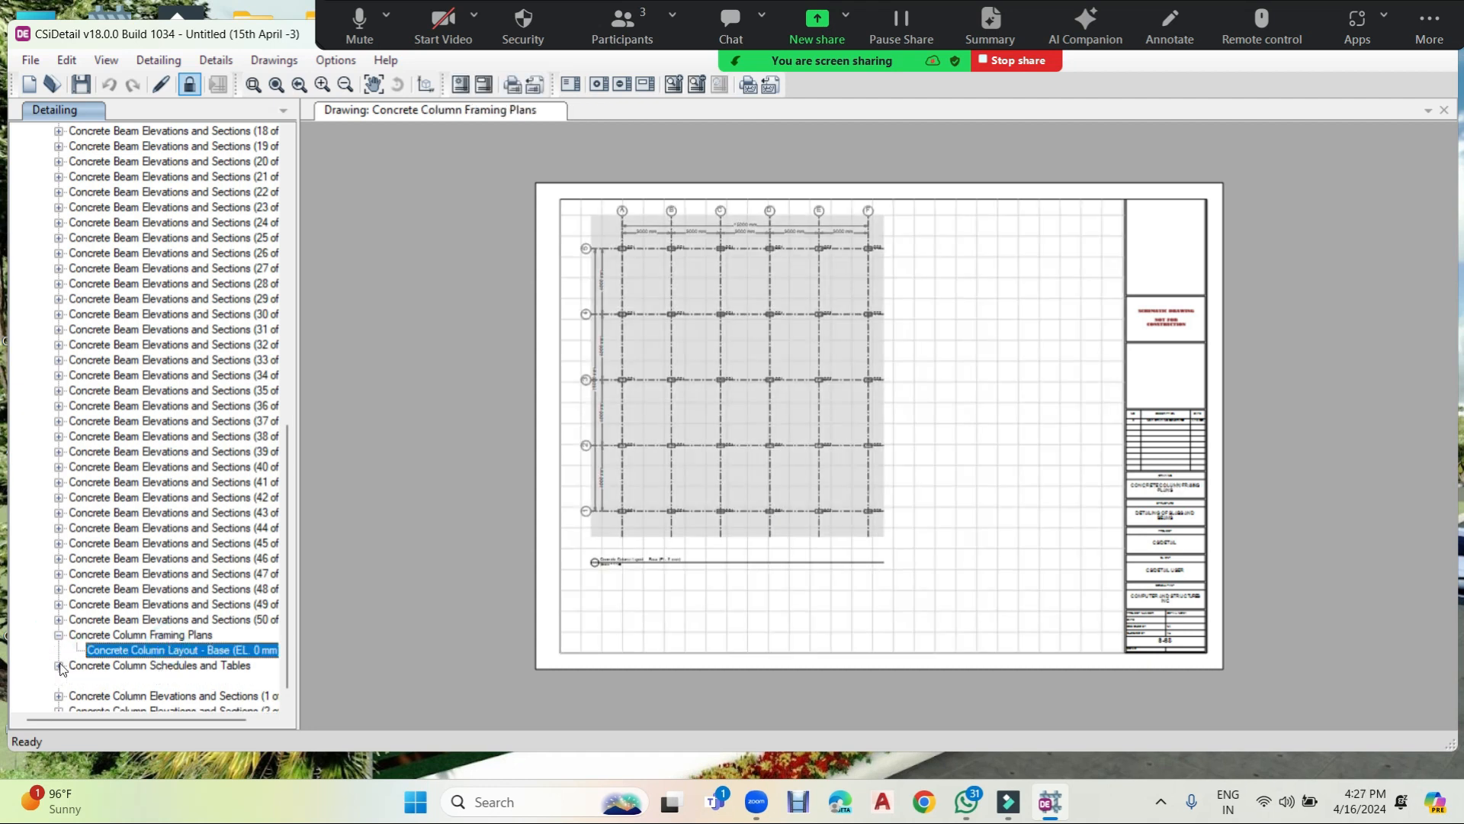
scroll(152, 666, down, 1)
click(167, 650)
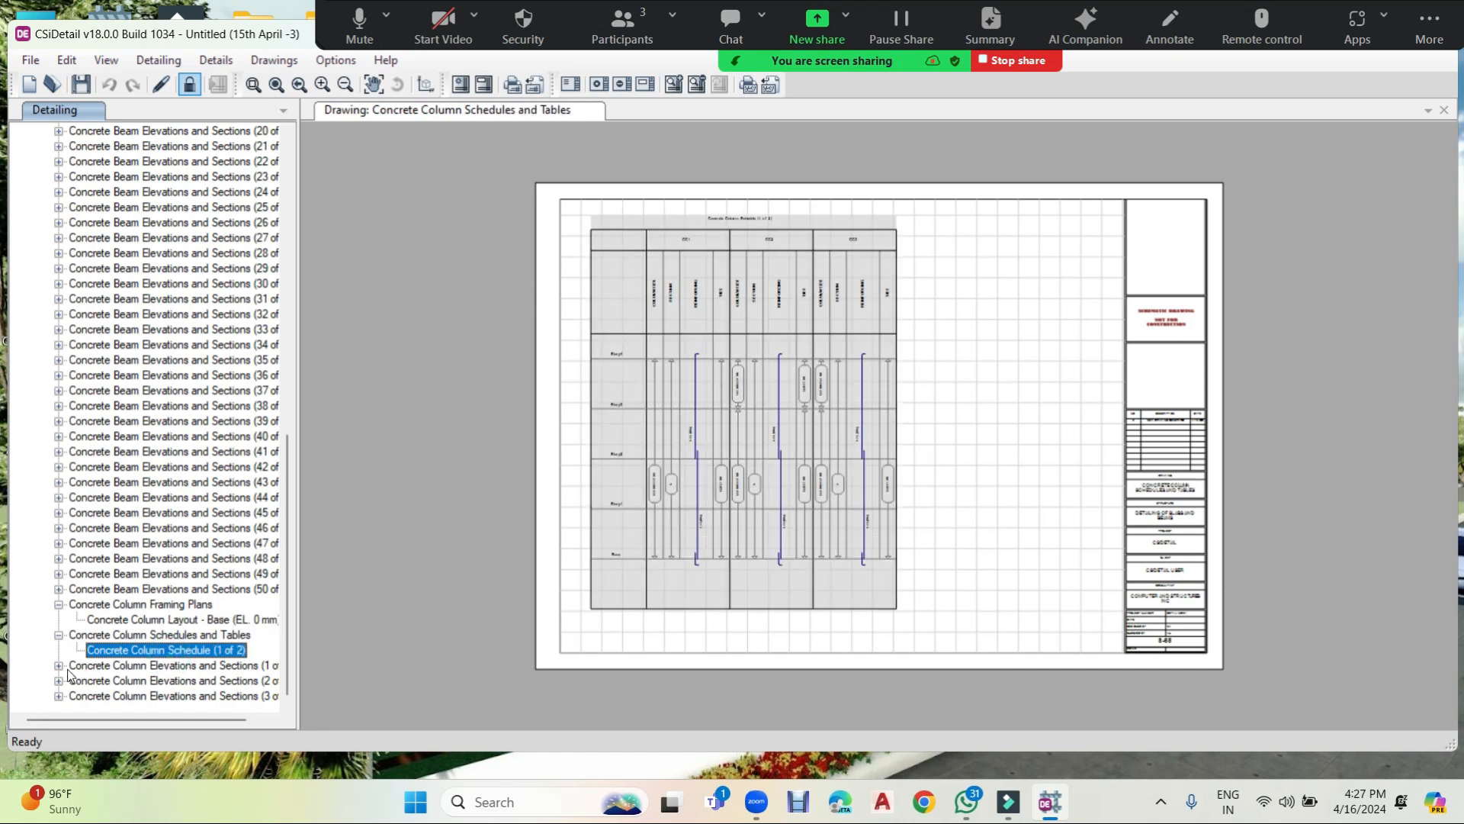
Examine the CC1 elevations and CC1 Section A on the Concrete Column Elevations and Sections (1 of 3) sheet.
click(59, 665)
click(143, 653)
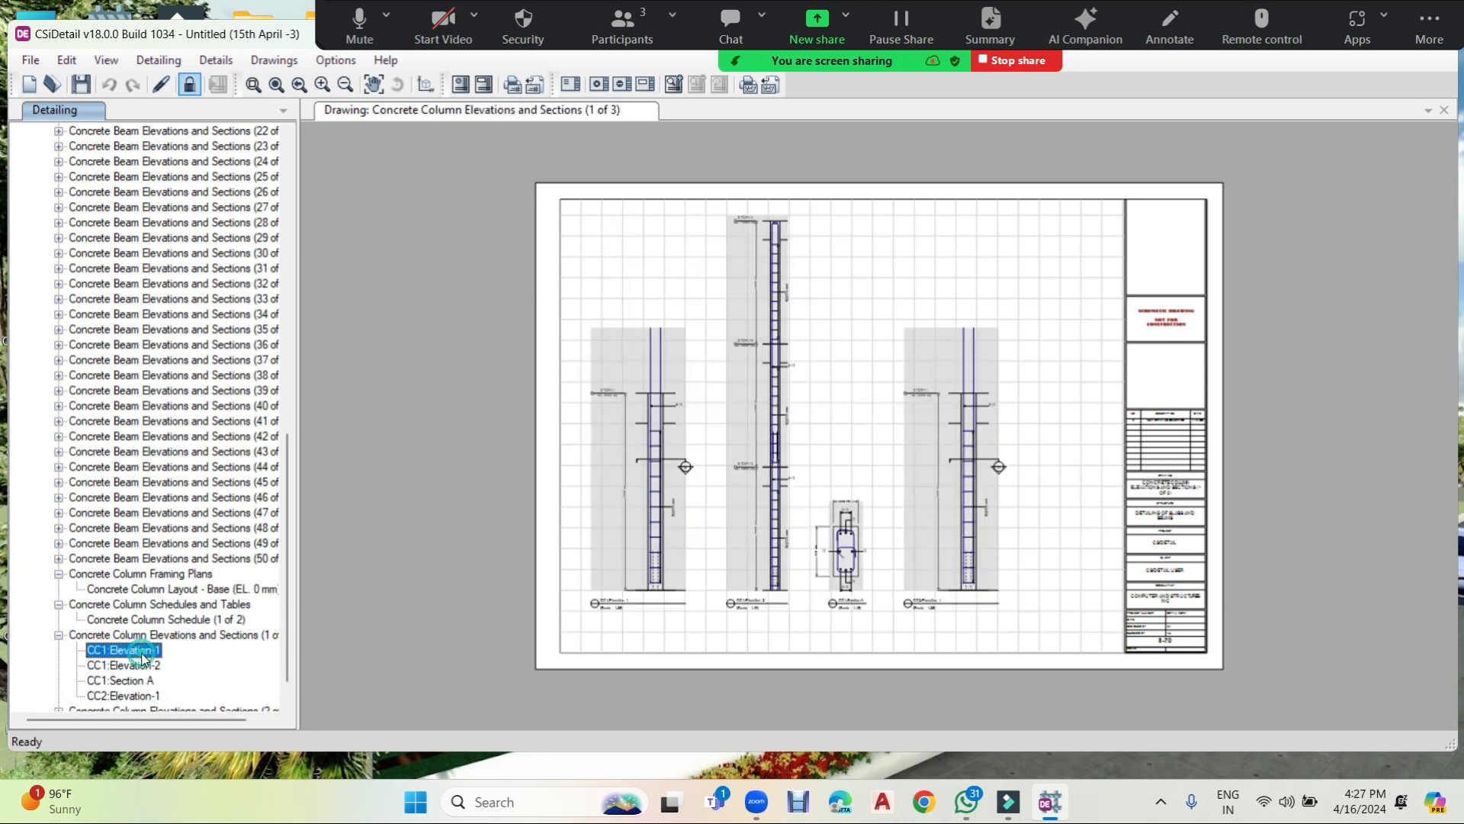
scroll(814, 586, up, 4)
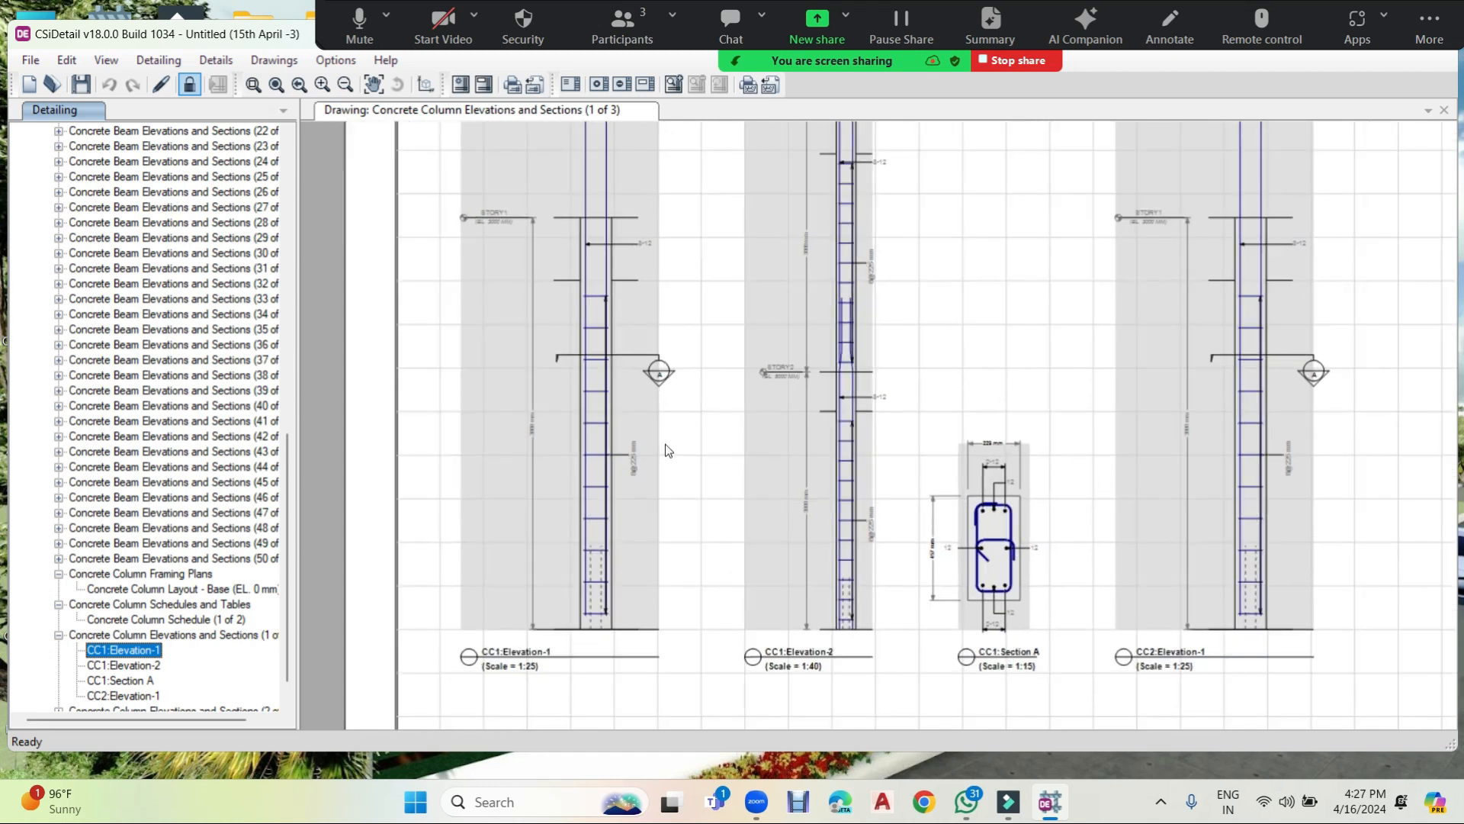
scroll(668, 450, down, 2)
click(123, 666)
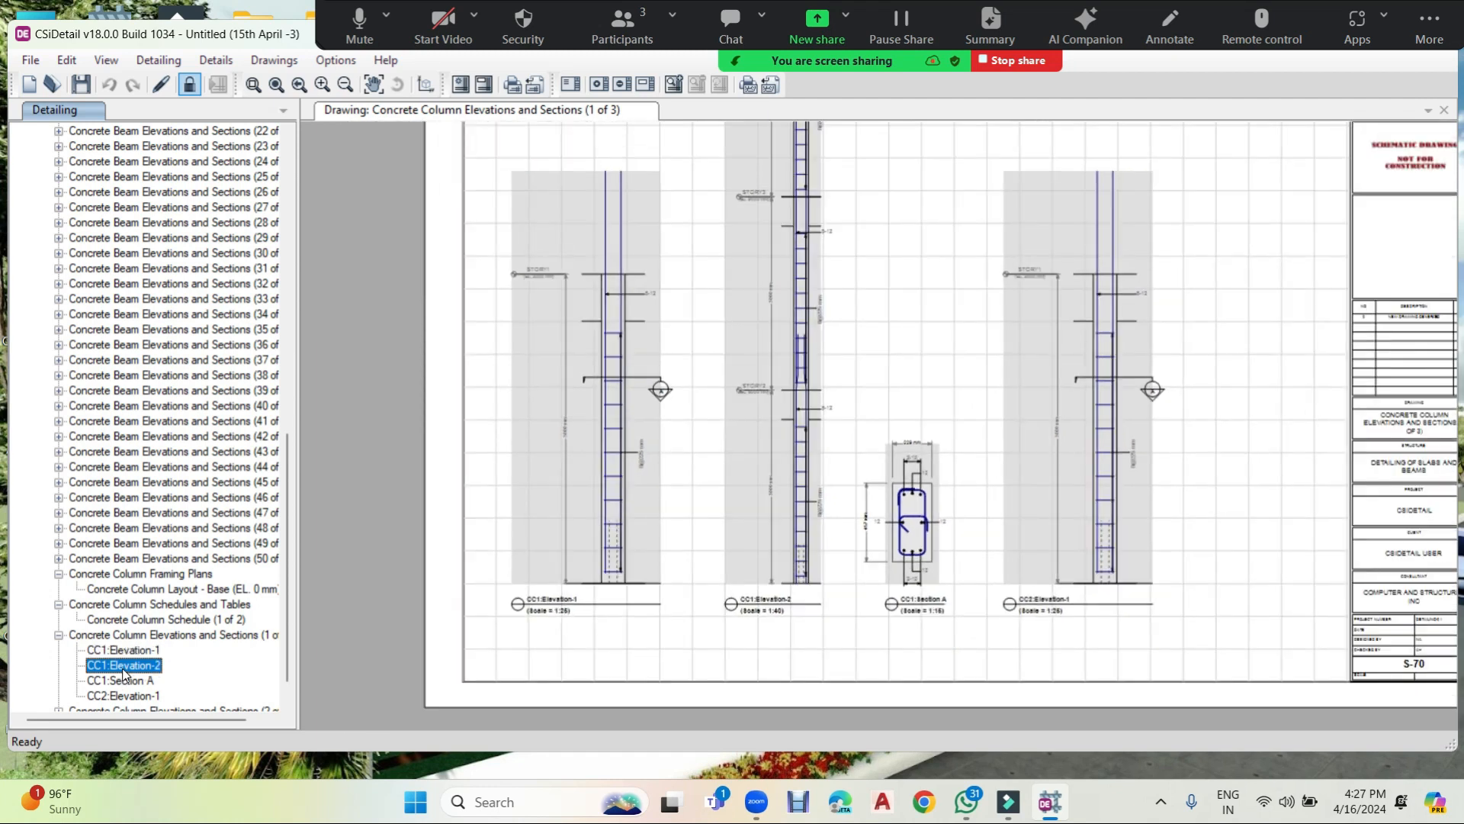
click(124, 678)
scroll(128, 677, down, 1)
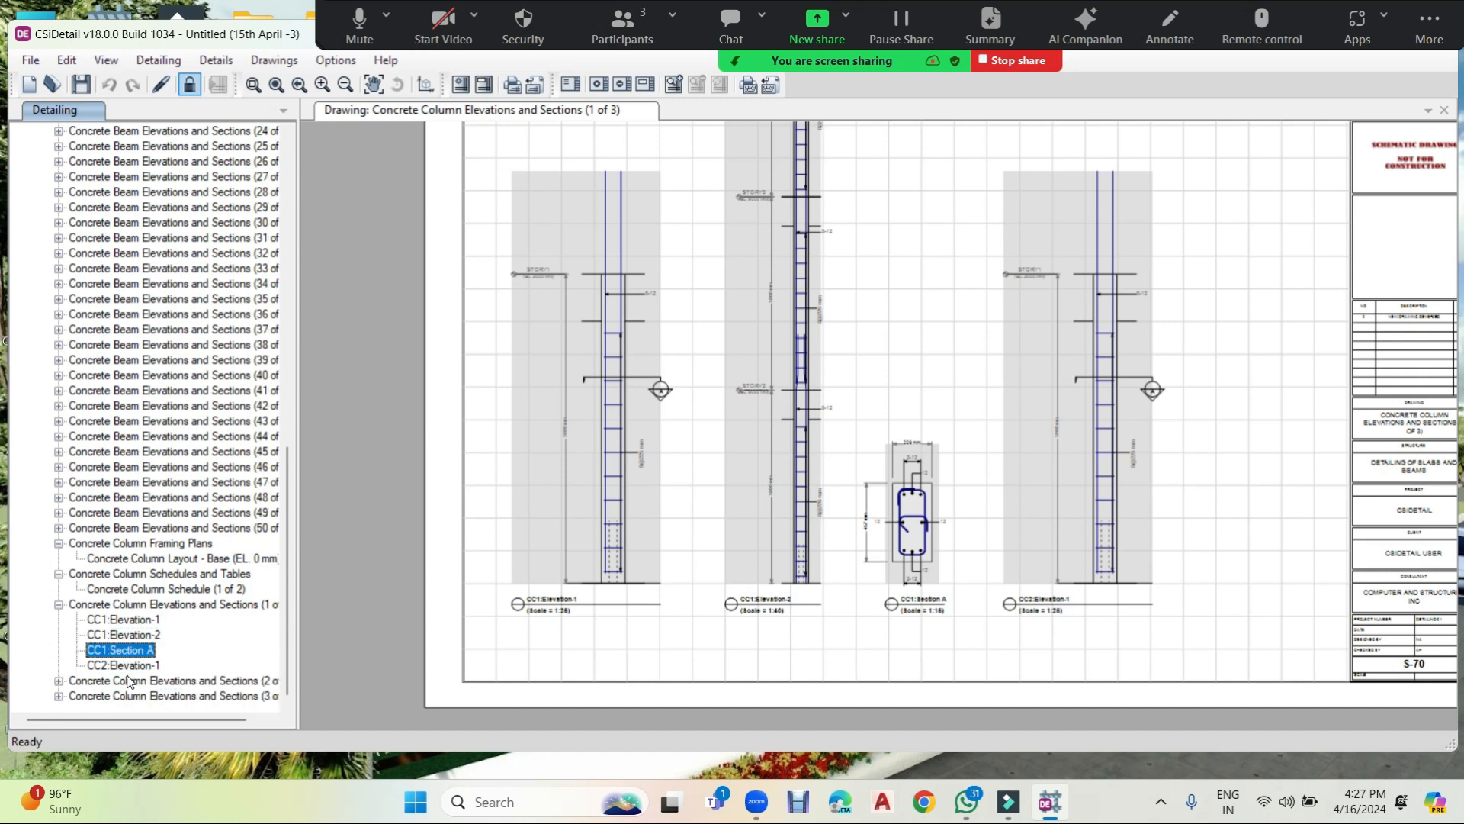
Examine CC2 Elevation-2 and Section B on the Concrete Column Elevations and Sections (2 of 3) sheet.
click(59, 681)
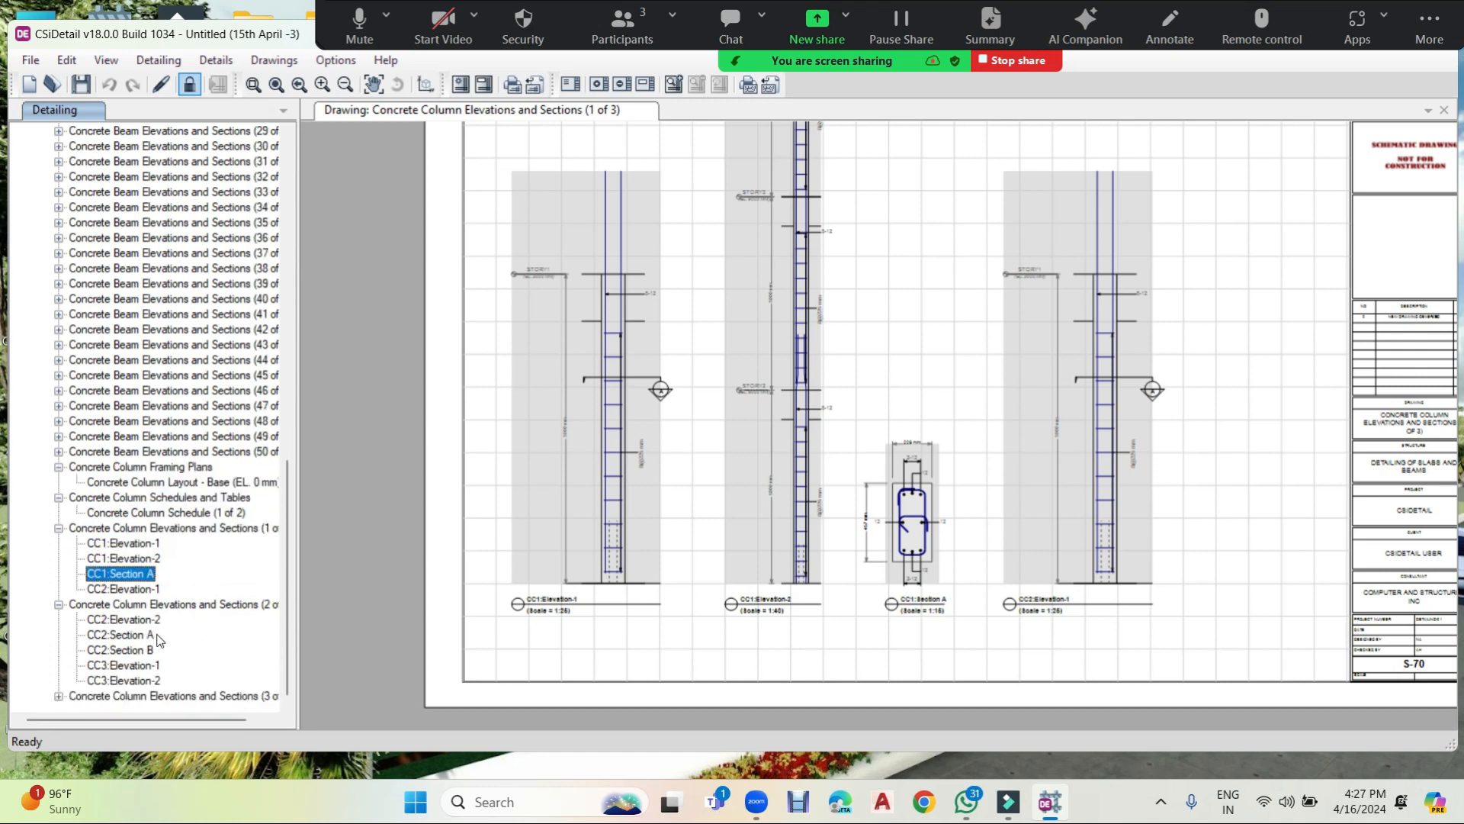
click(144, 623)
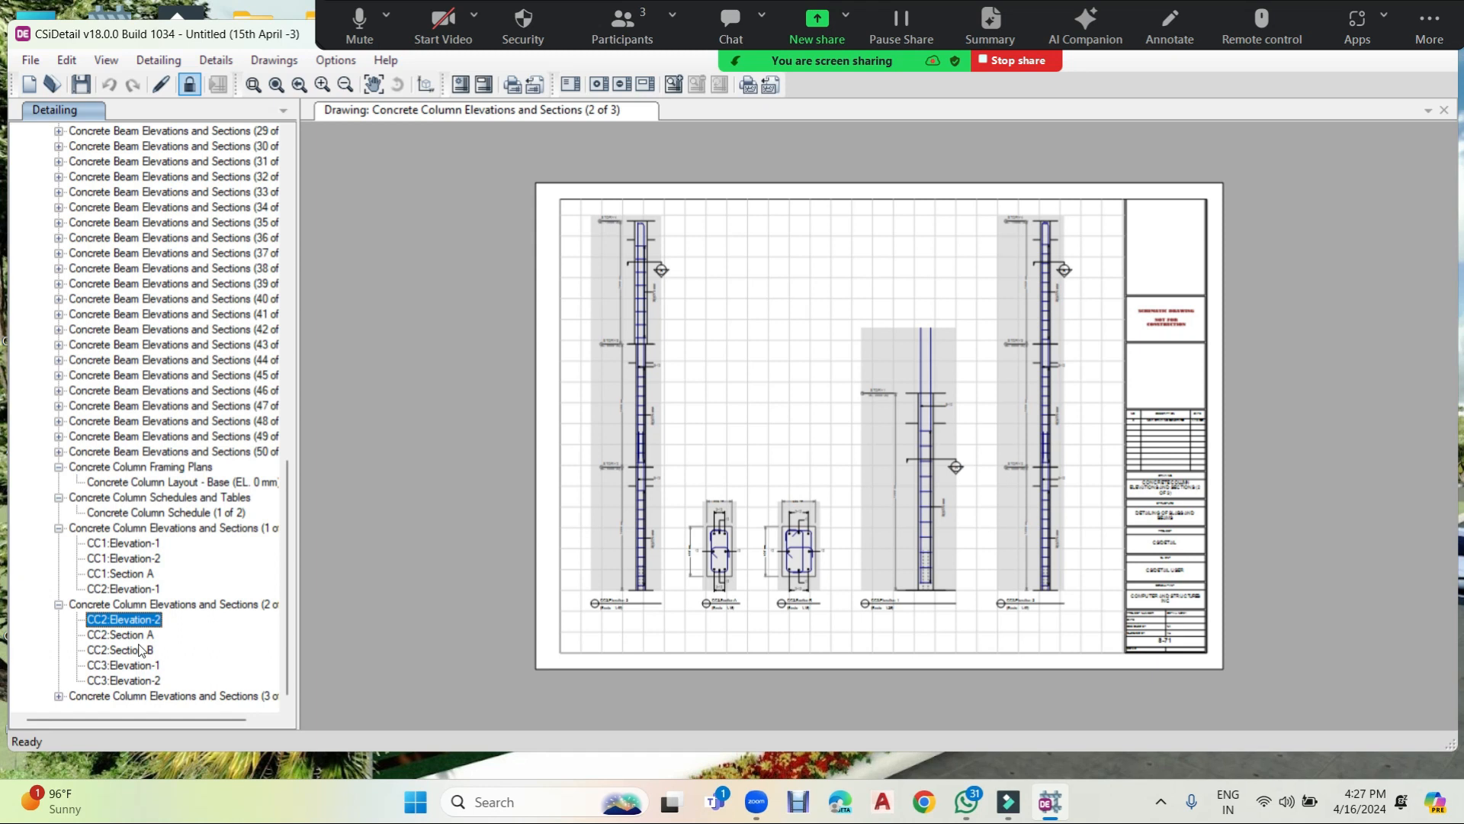
click(140, 650)
scroll(981, 373, up, 2)
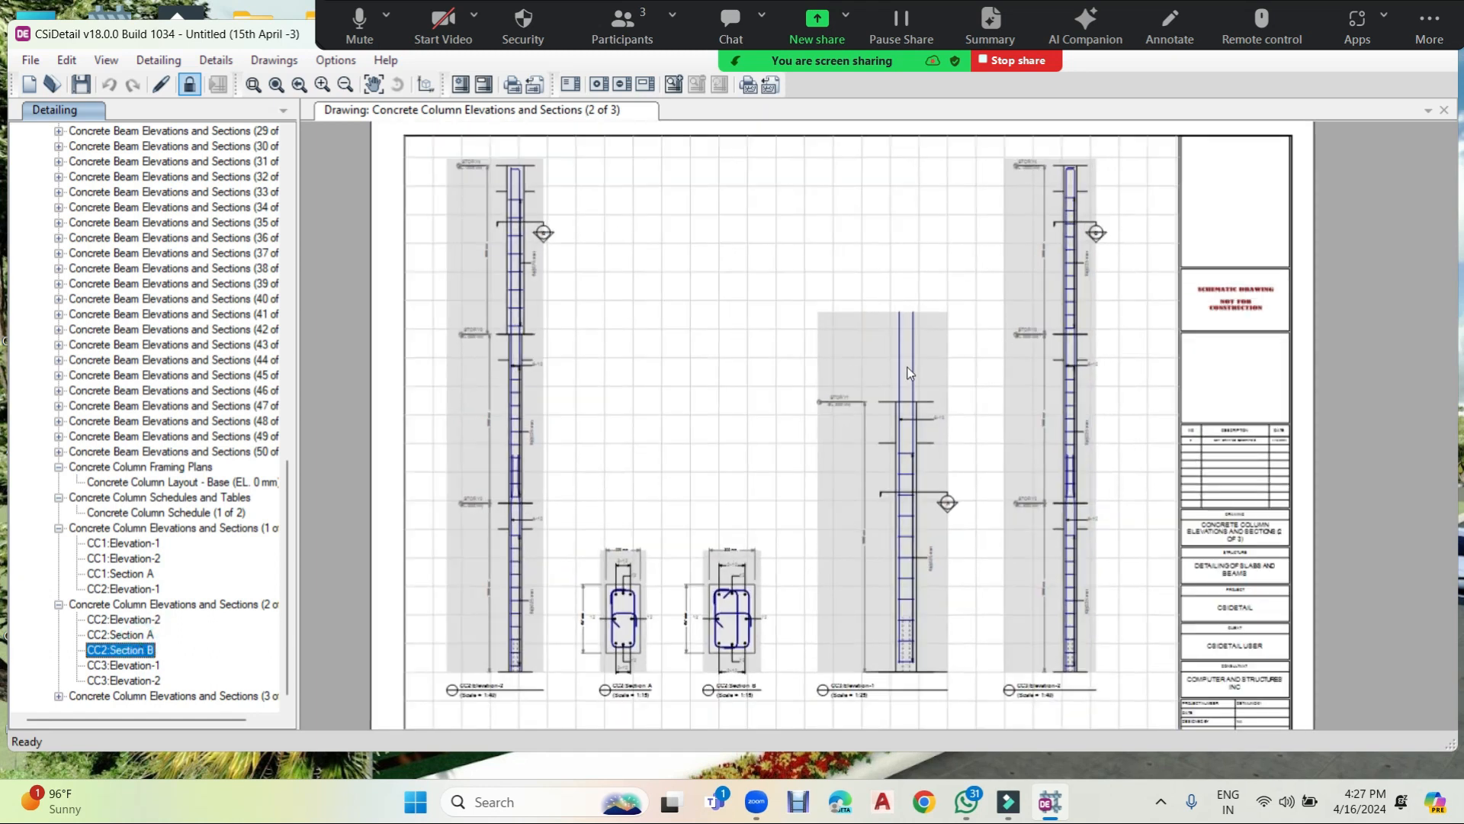
click(693, 270)
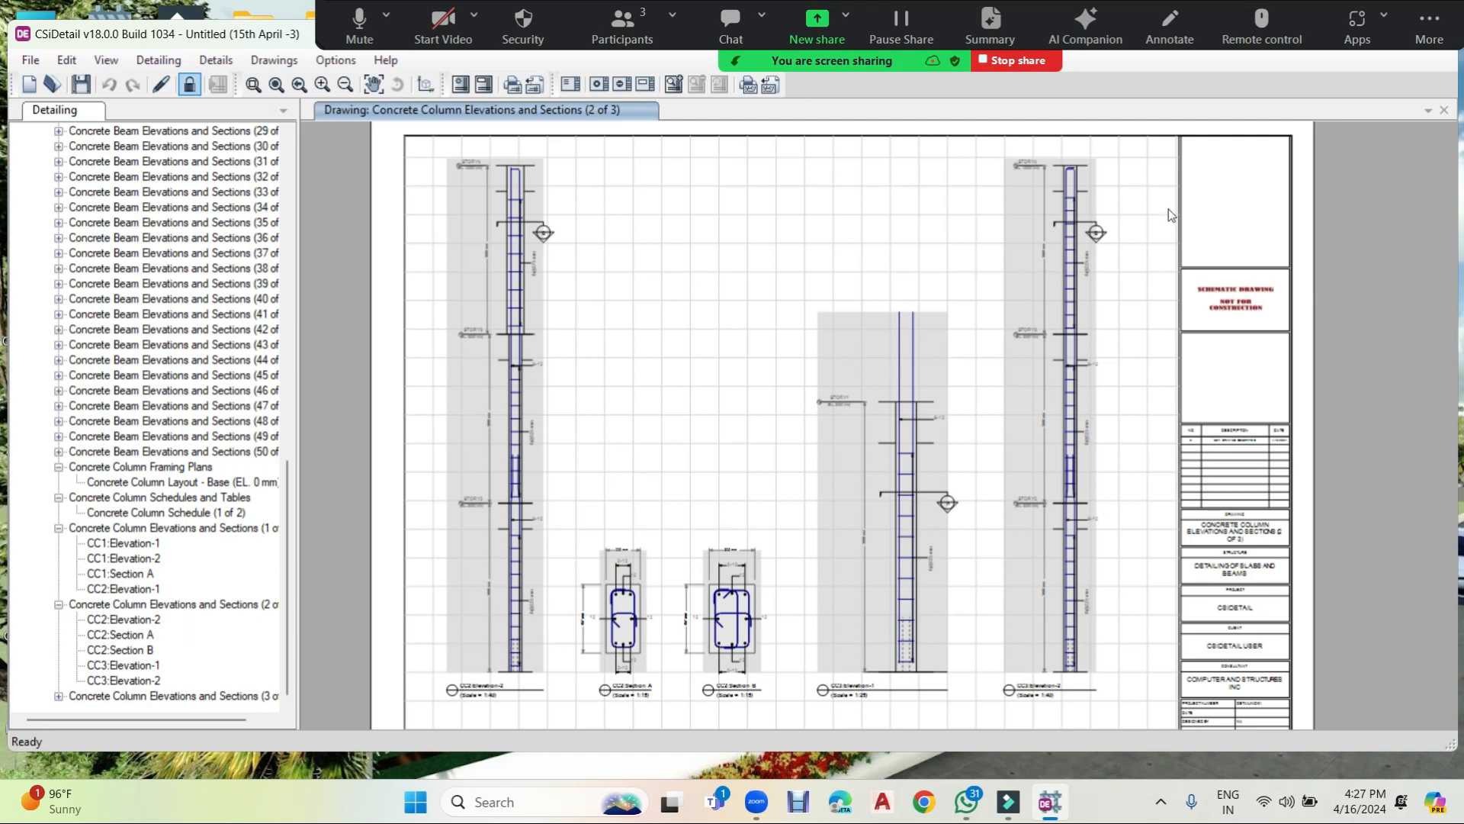
Examine the full Concrete Column Elevations and Sections (2 of 3) sheet with the CC2 and CC3 details.
click(144, 619)
click(674, 259)
scroll(810, 334, down, 2)
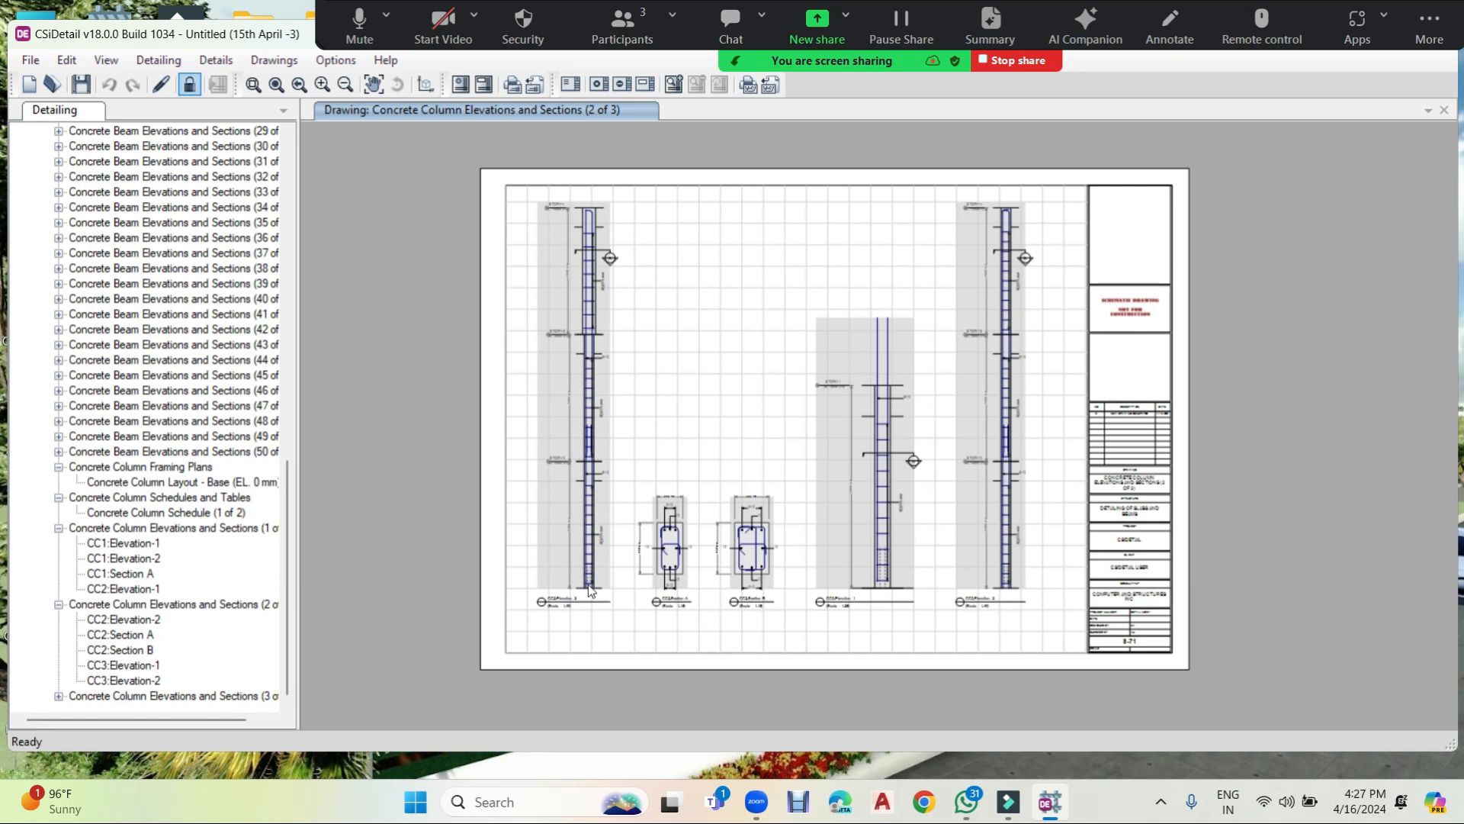
Examine CC3 Section A and Section B on the Concrete Column Elevations and Sections (3 of 3) sheet.
click(58, 695)
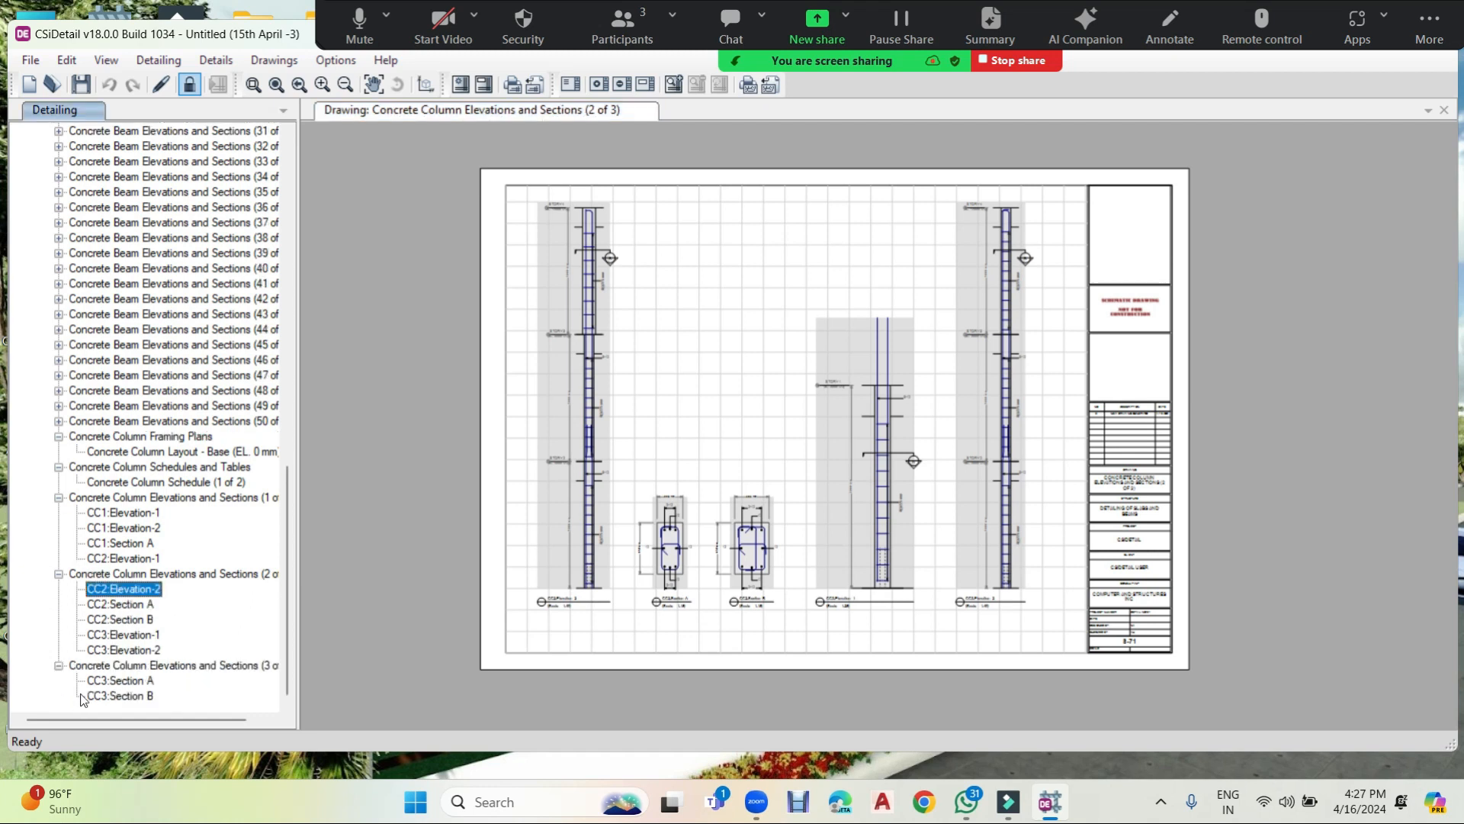
click(120, 604)
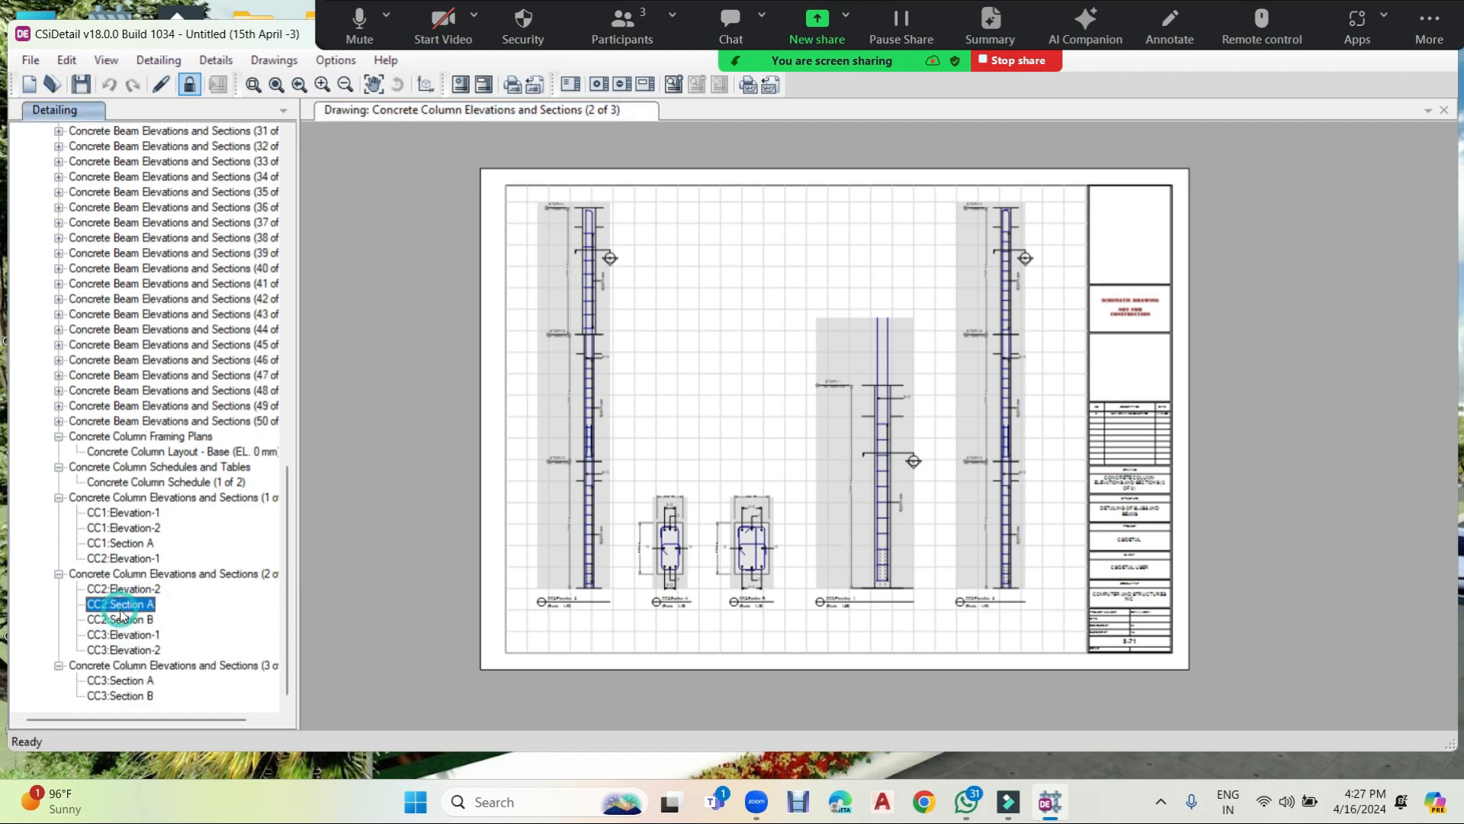
click(131, 682)
click(740, 427)
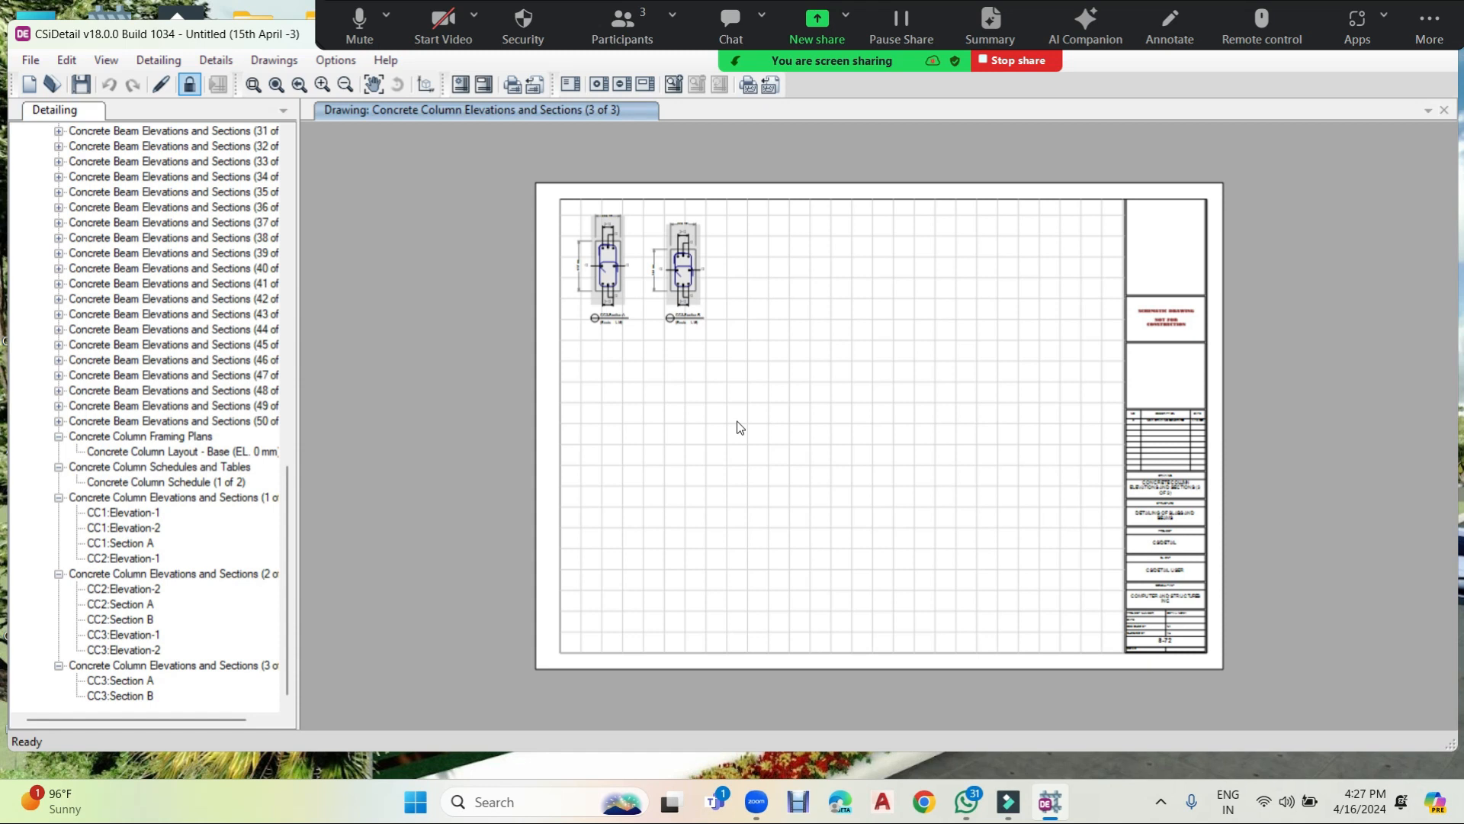
scroll(800, 309, up, 3)
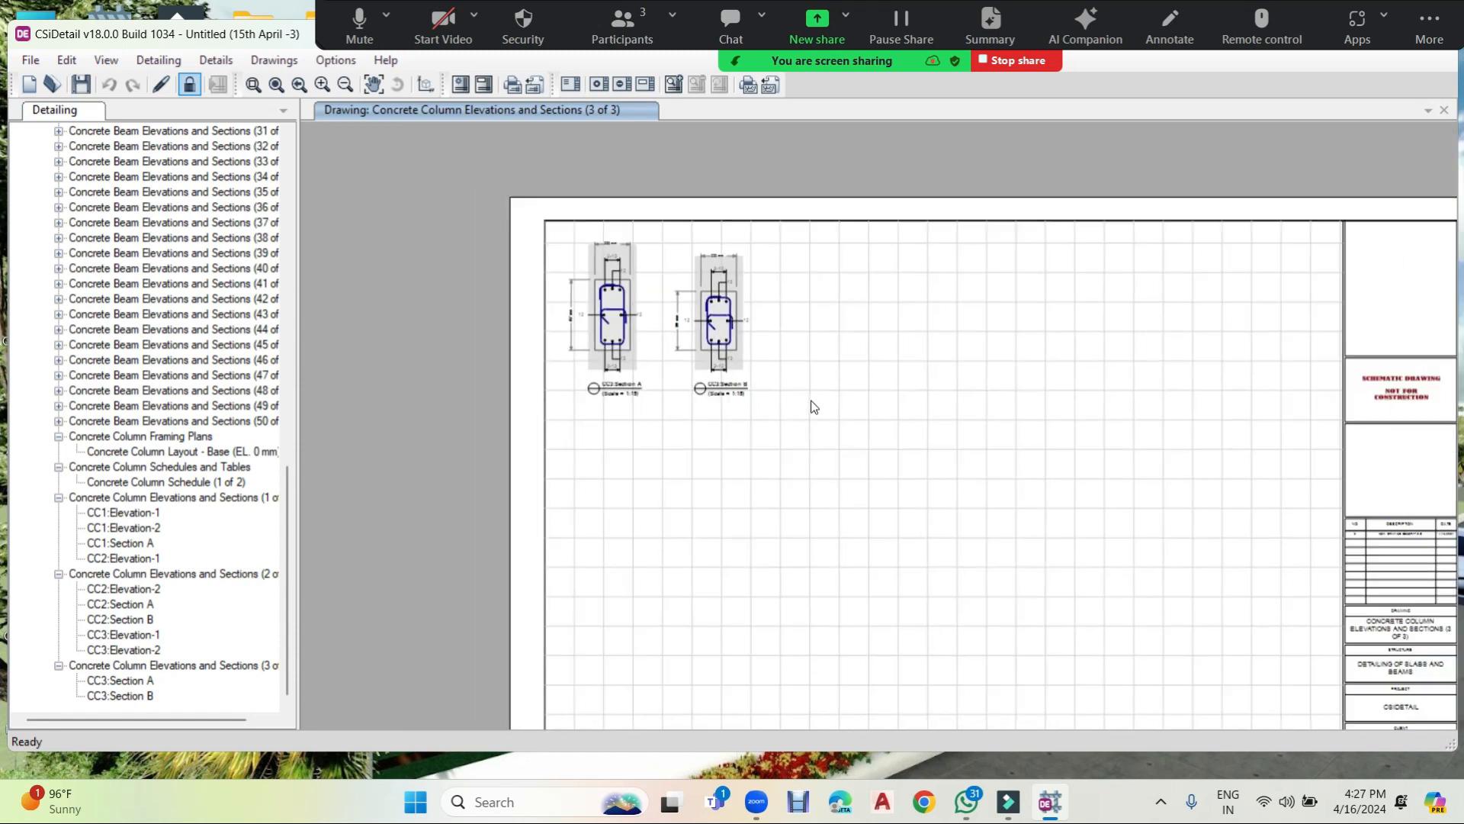
scroll(814, 408, down, 1)
scroll(1317, 586, up, 1)
scroll(1105, 499, up, 2)
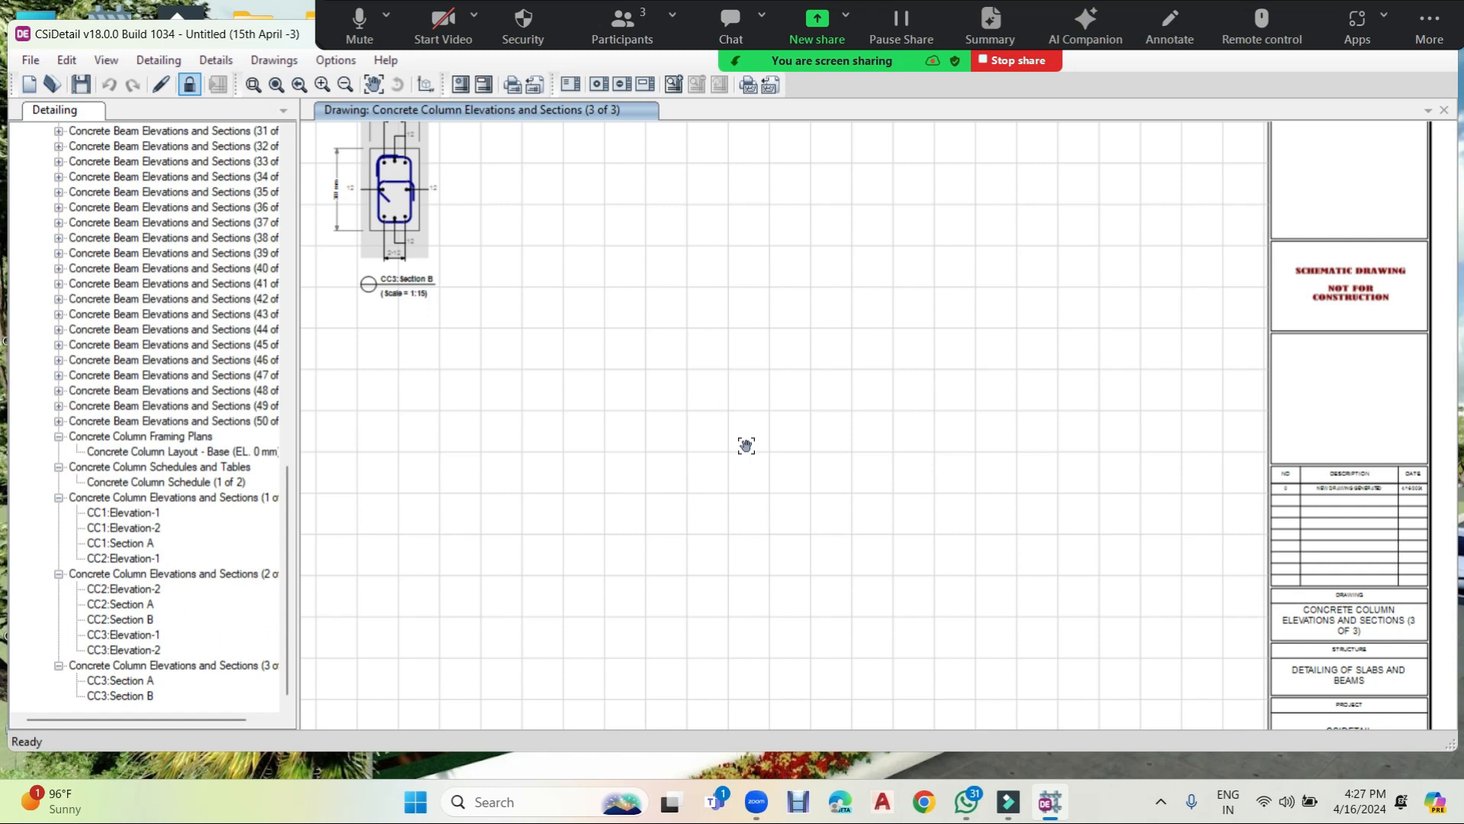
middle_drag(746, 446, 810, 585)
middle_drag(554, 462, 816, 492)
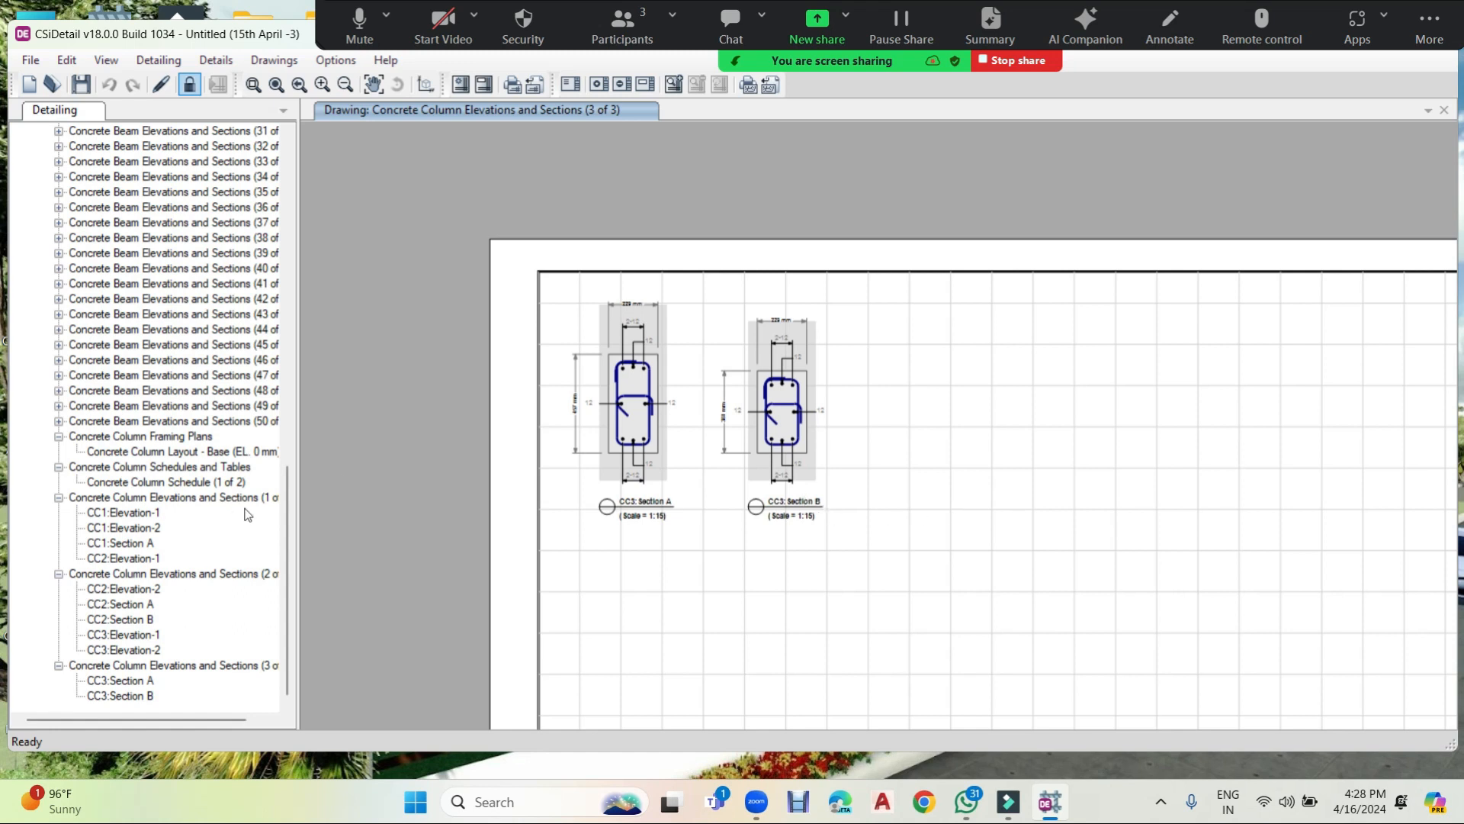
Export the Concrete Column Schedules and Tables sheet, as the current sheet only, in AutoCAD 2000+ DWG format to the ETABS FILE folder.
click(139, 483)
click(866, 380)
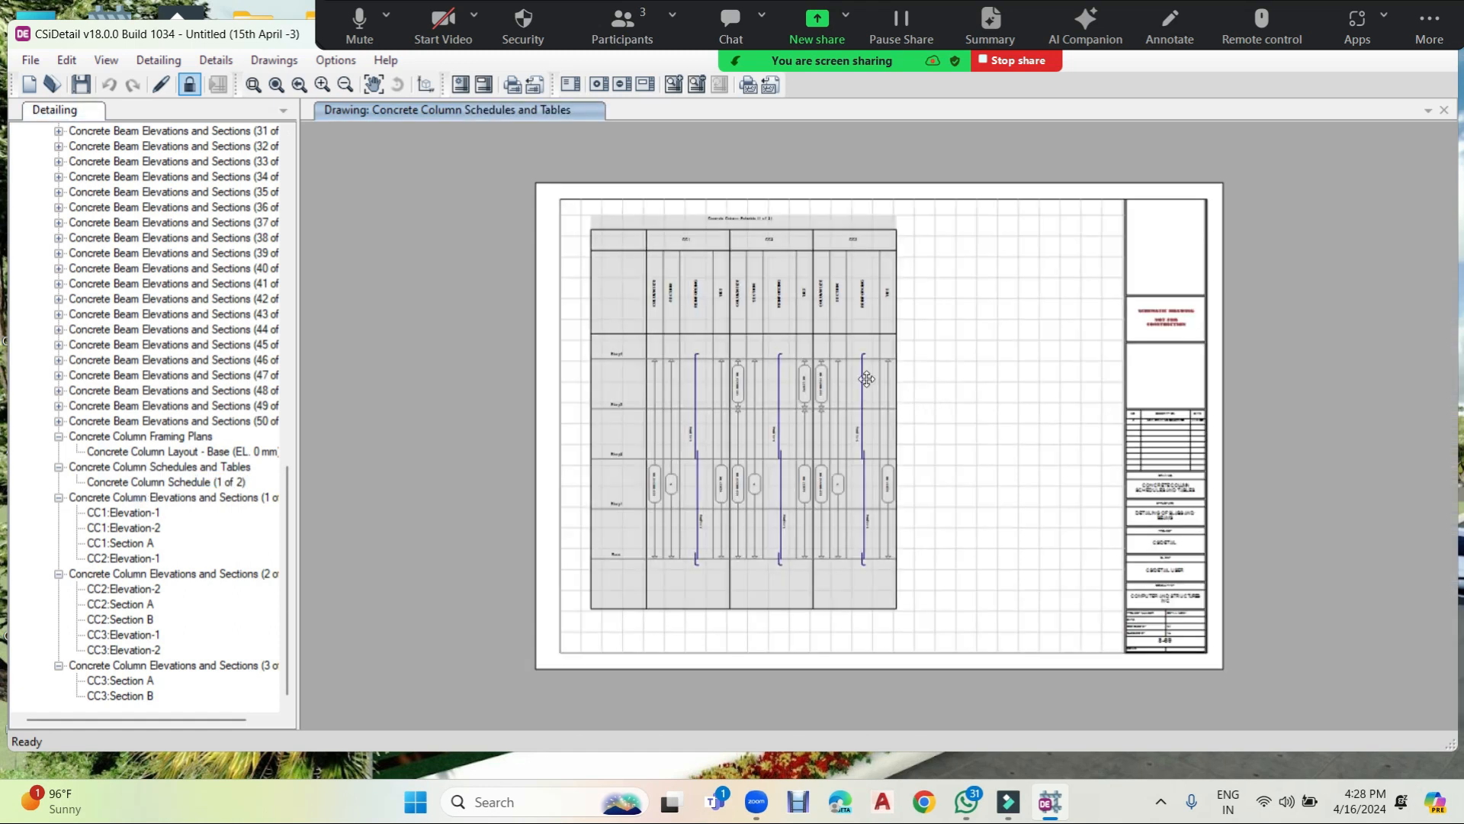
right_click(867, 380)
click(1012, 300)
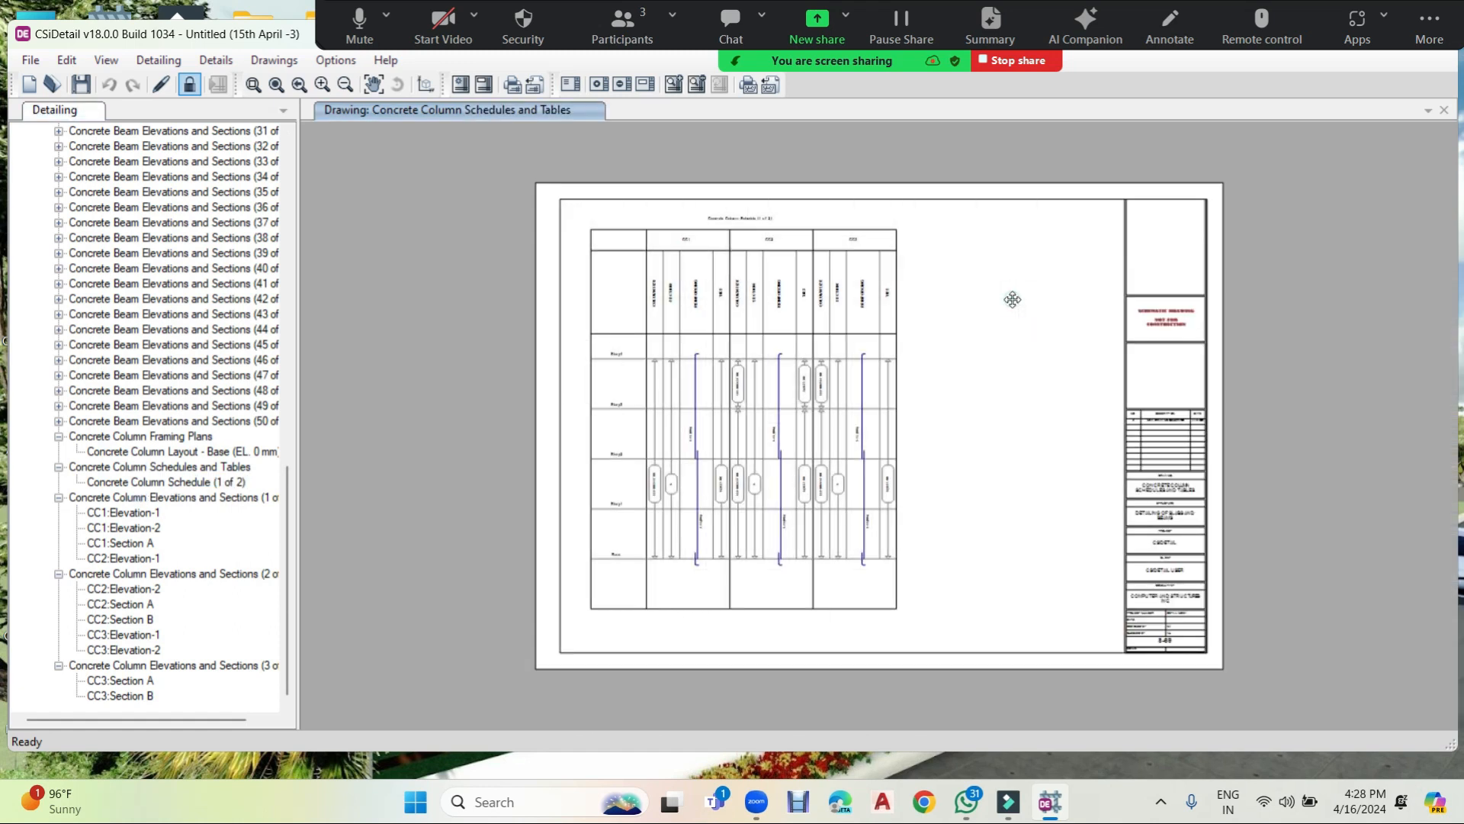
right_click(879, 324)
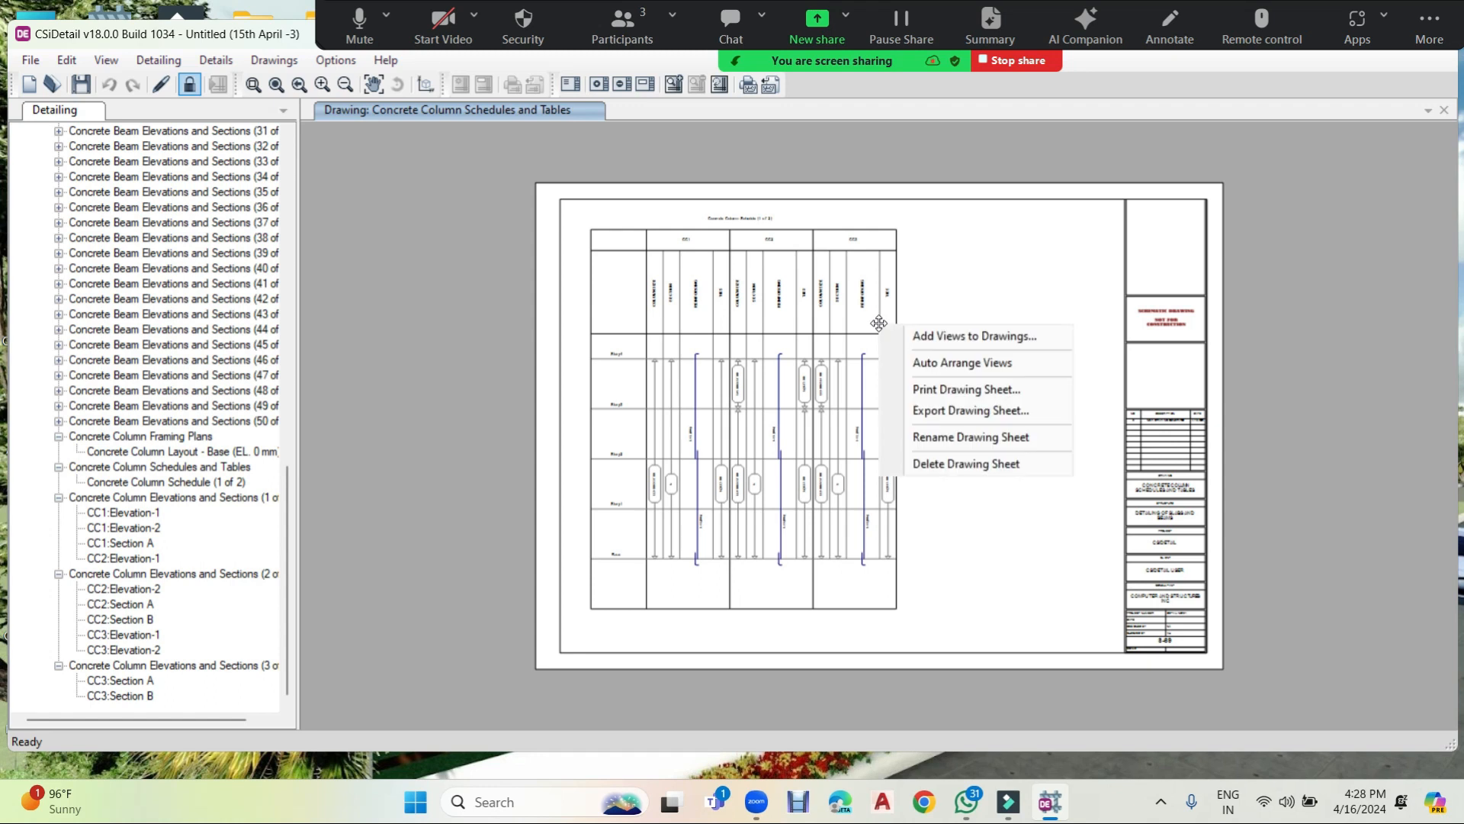
click(990, 412)
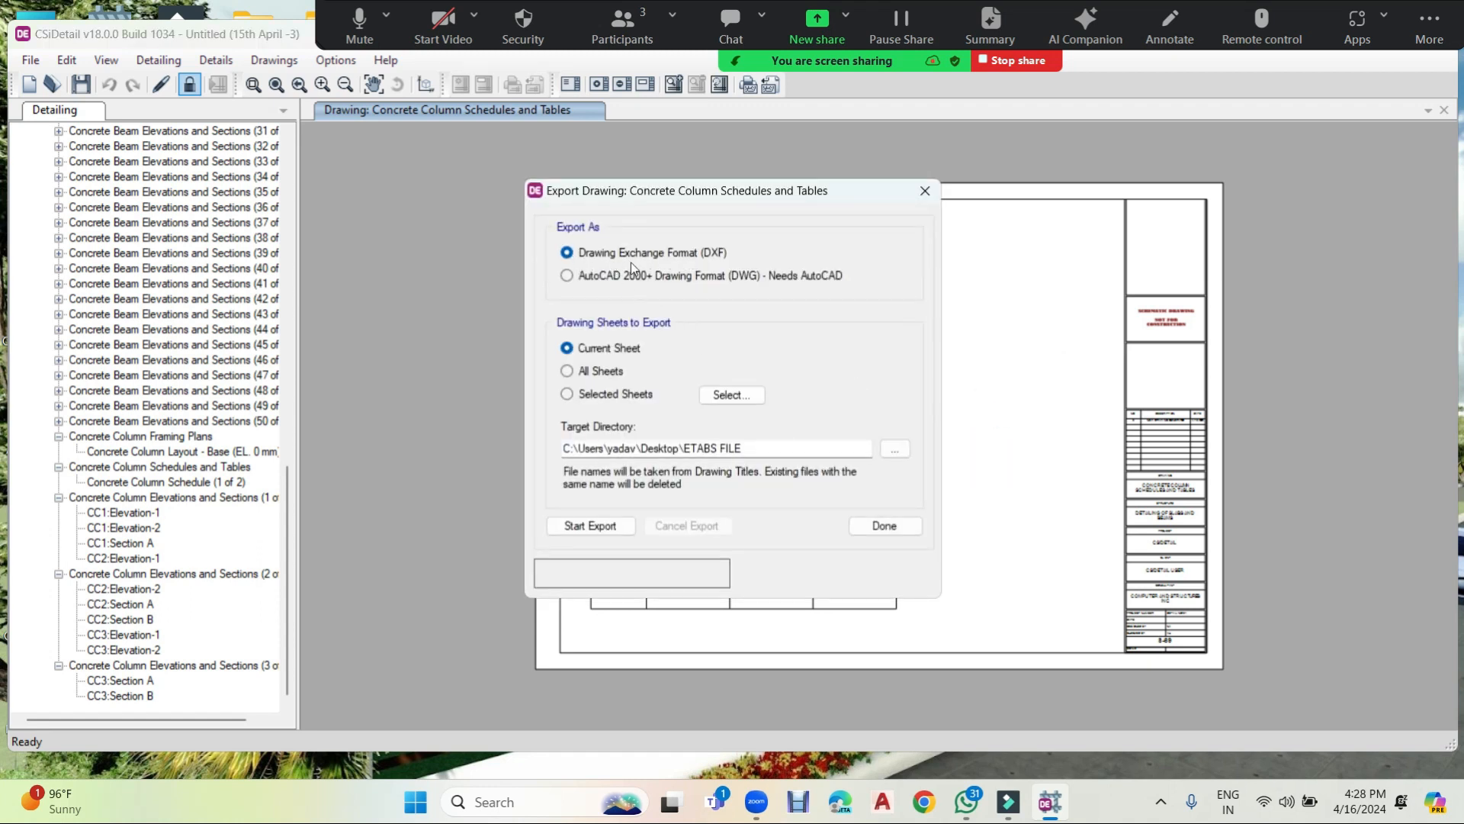
click(602, 275)
click(894, 449)
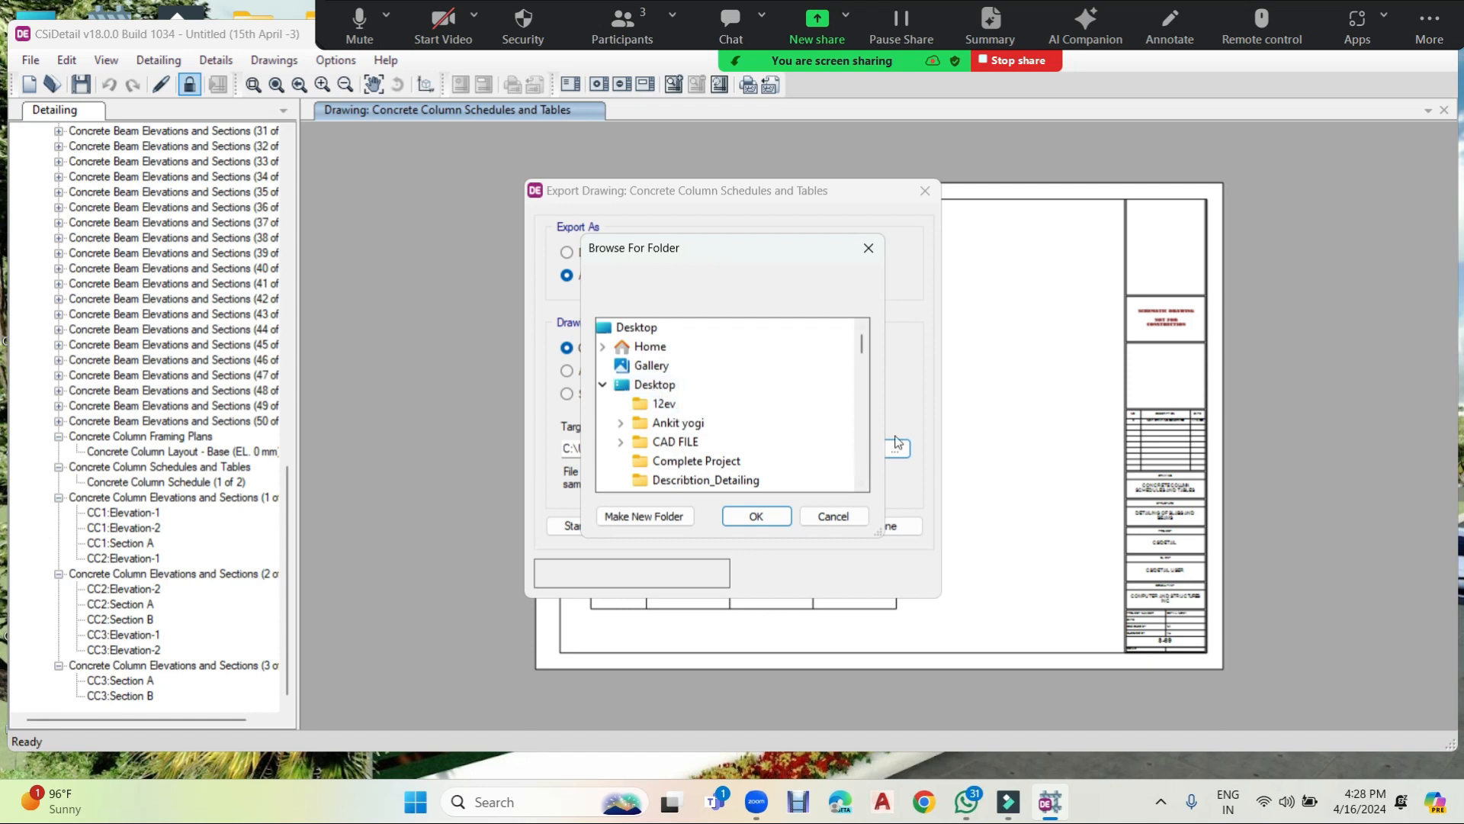
click(868, 248)
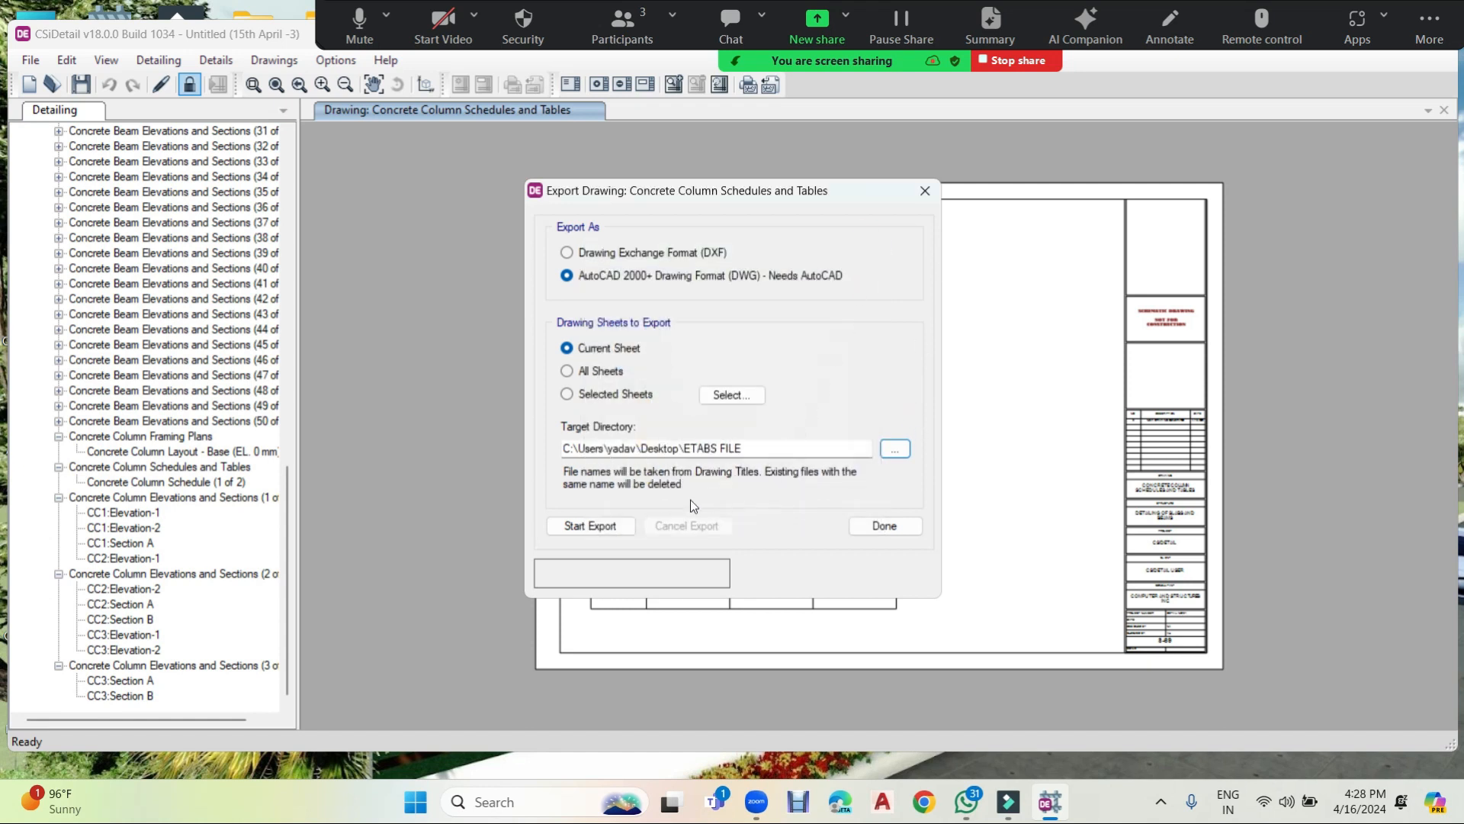
click(577, 527)
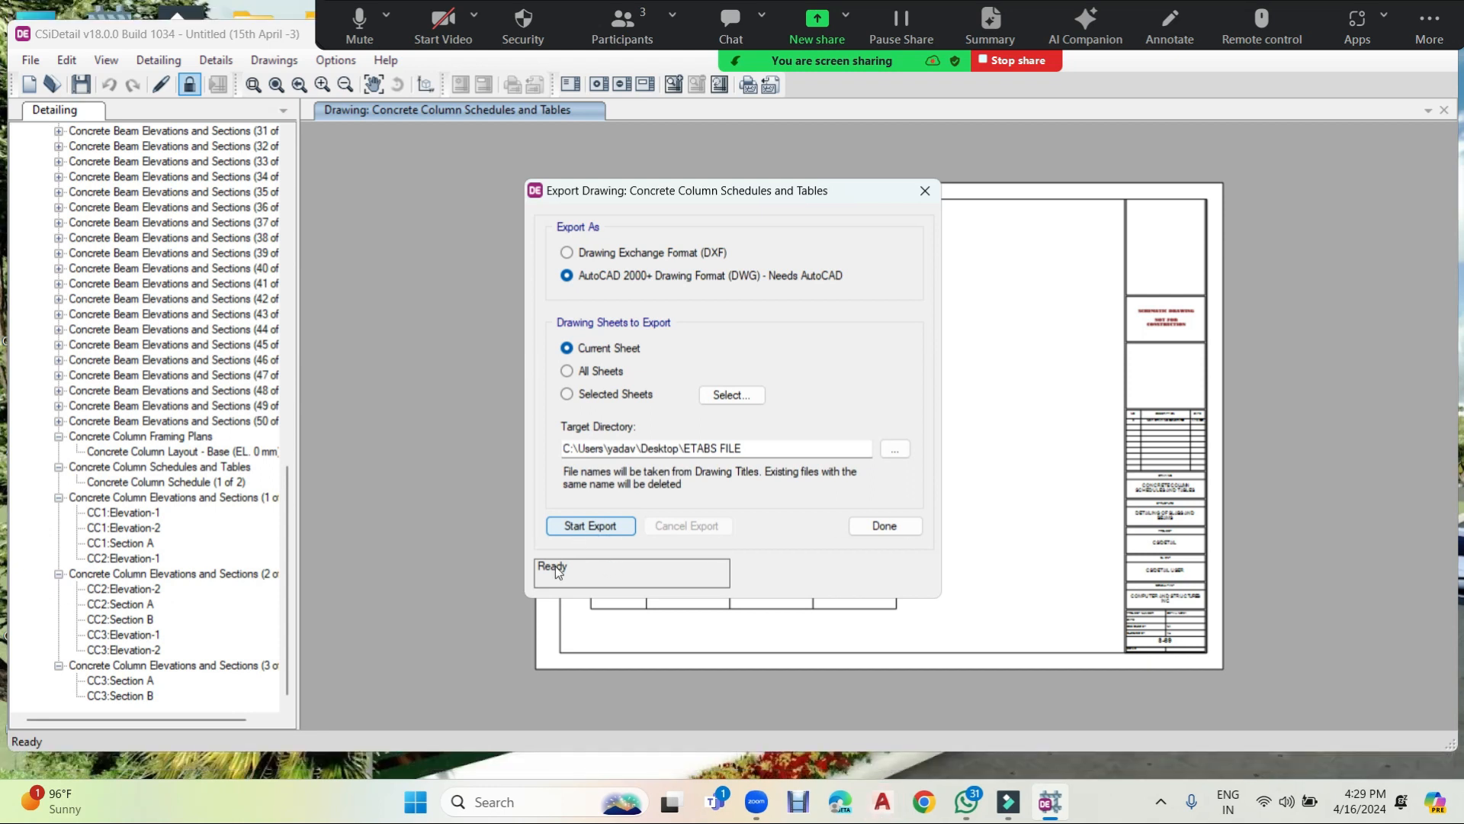
click(931, 193)
Collapse the Drawing Sheets list and check the Drawings and Images entries under Imported Views.
scroll(66, 361, up, 14)
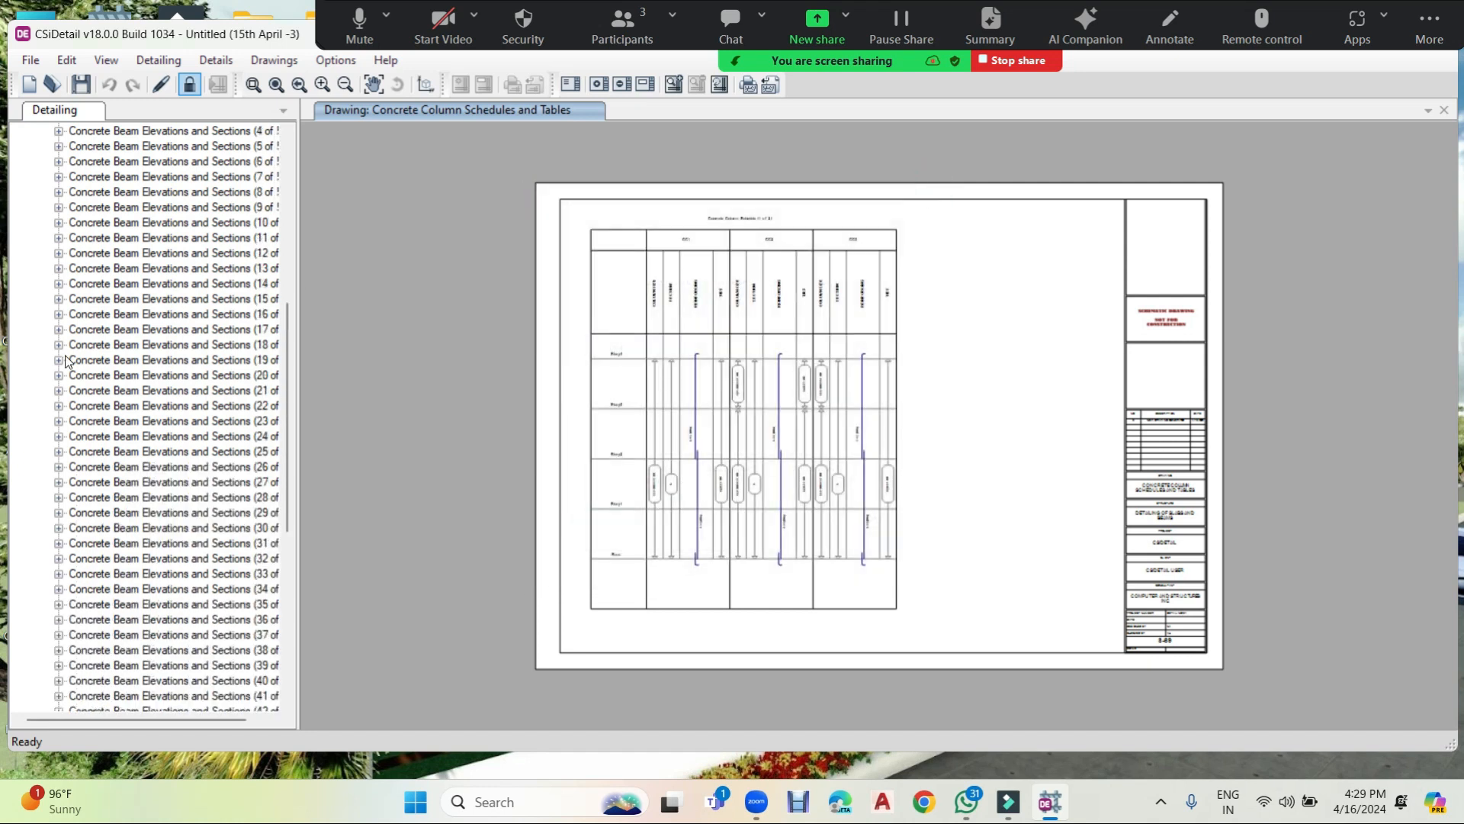
scroll(66, 360, up, 4)
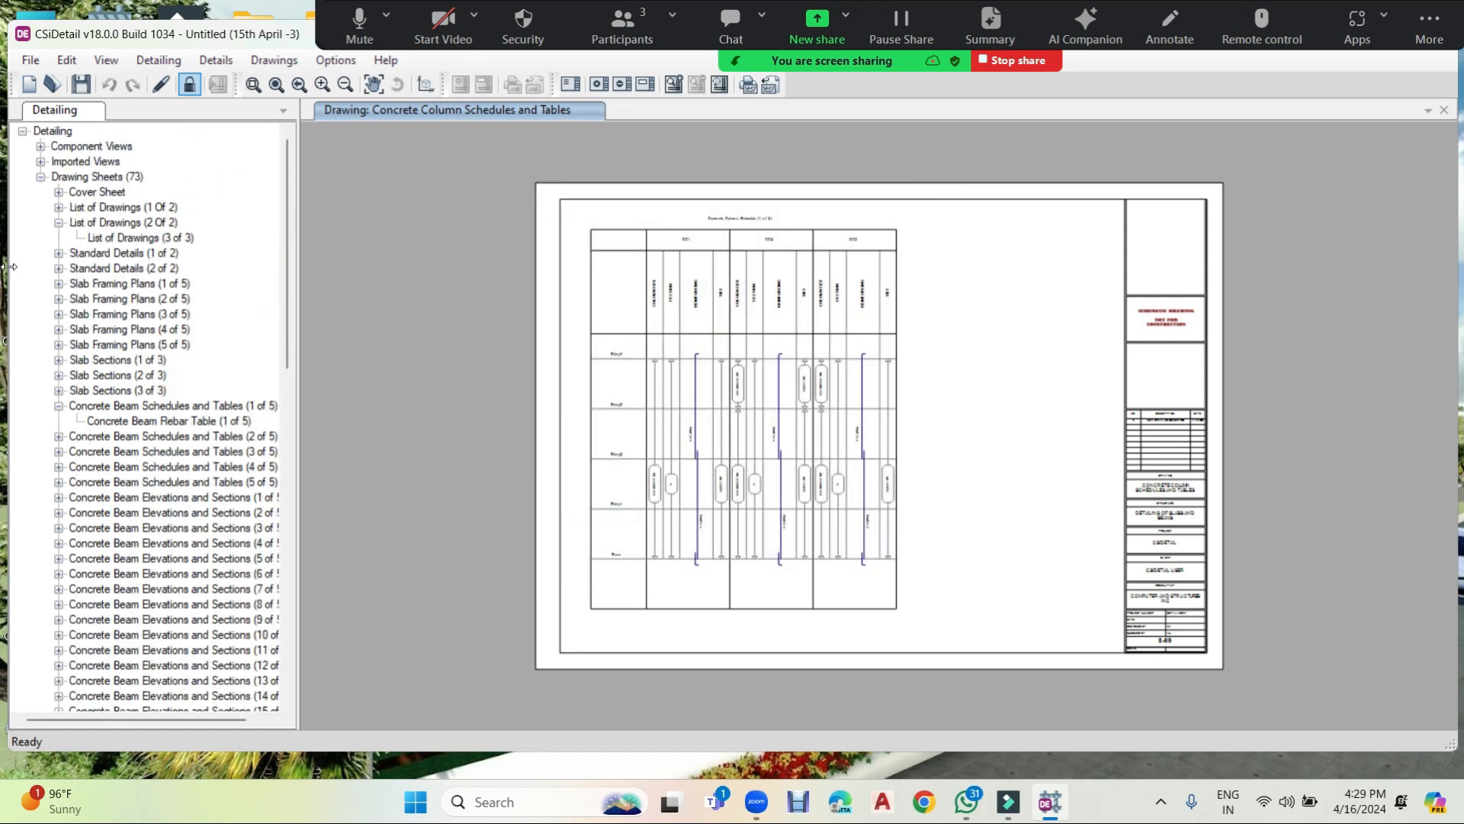
click(42, 177)
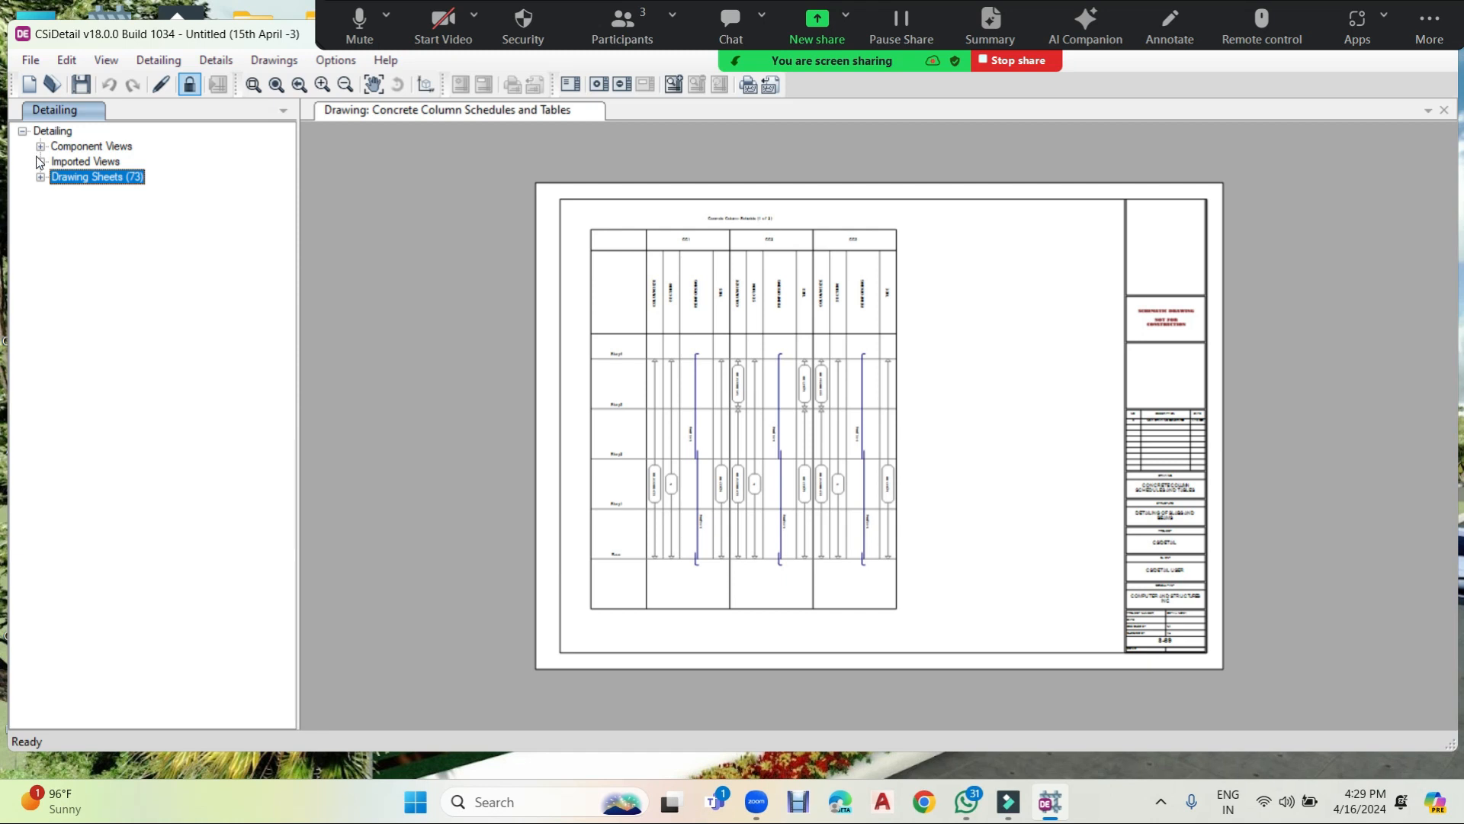
click(41, 162)
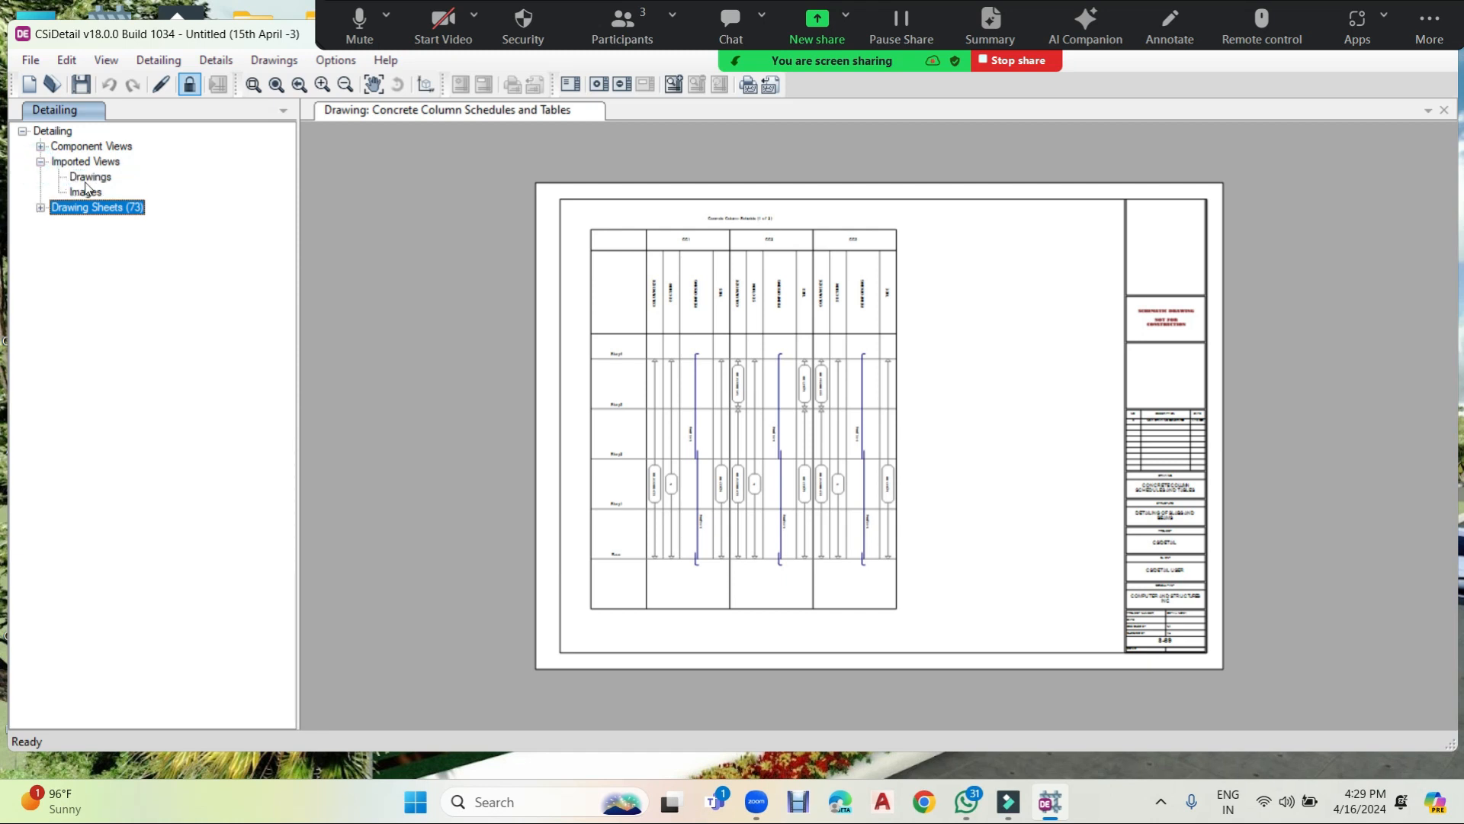
click(87, 180)
click(86, 192)
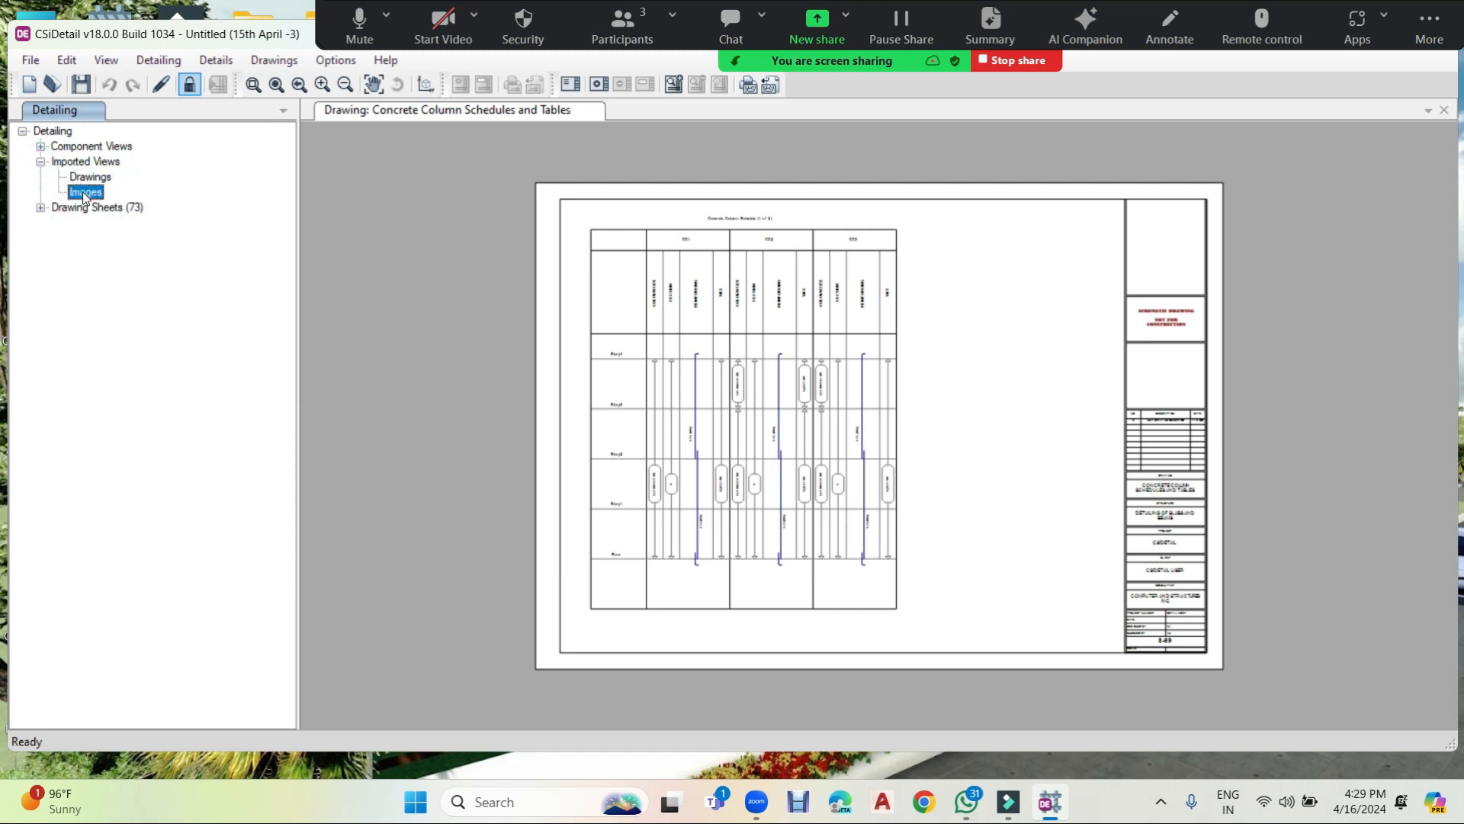
click(40, 162)
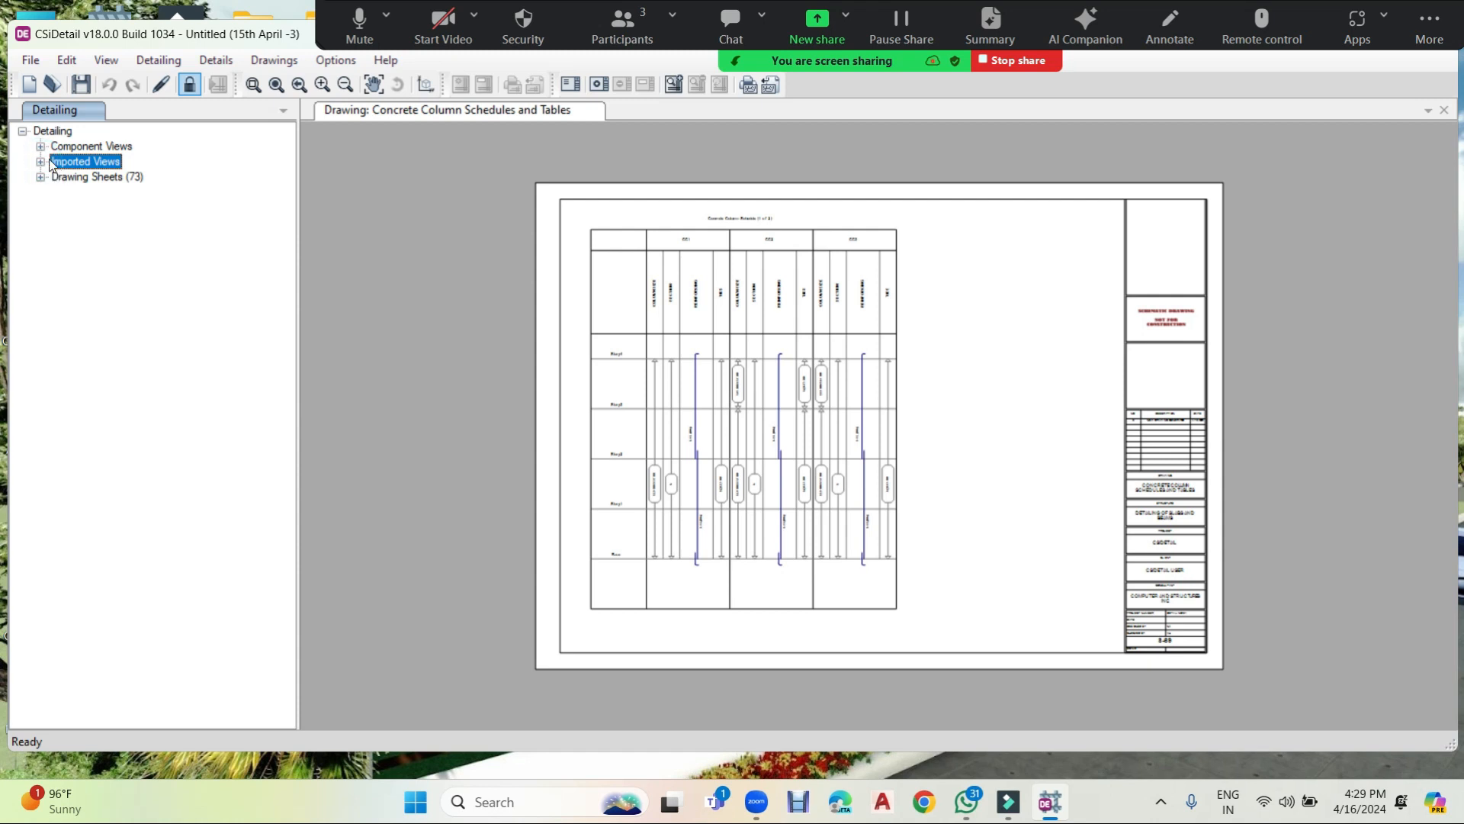
click(41, 161)
click(86, 192)
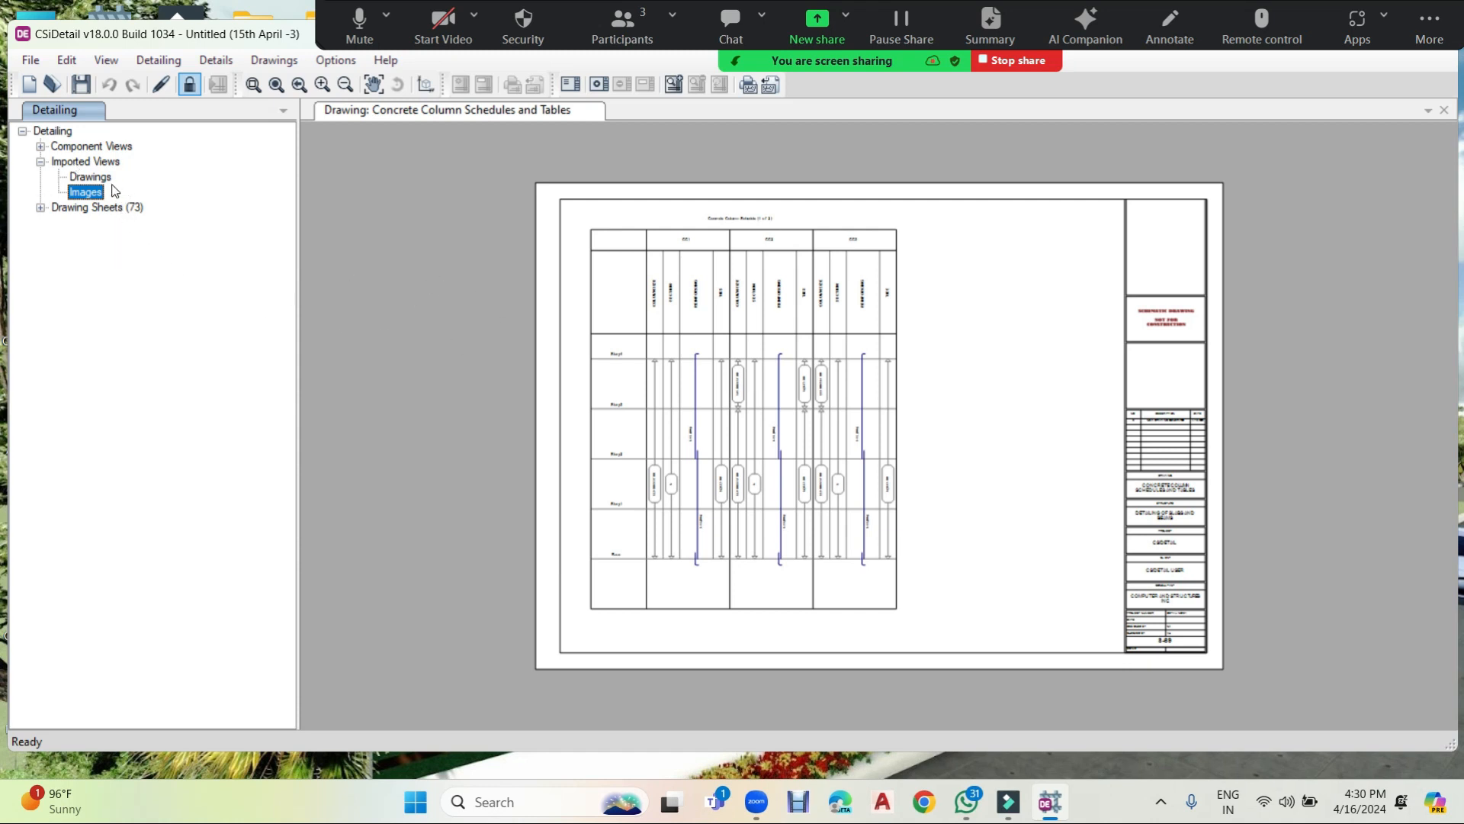
View the Frame Layout - Base drawing under the Frame Details component views.
click(41, 146)
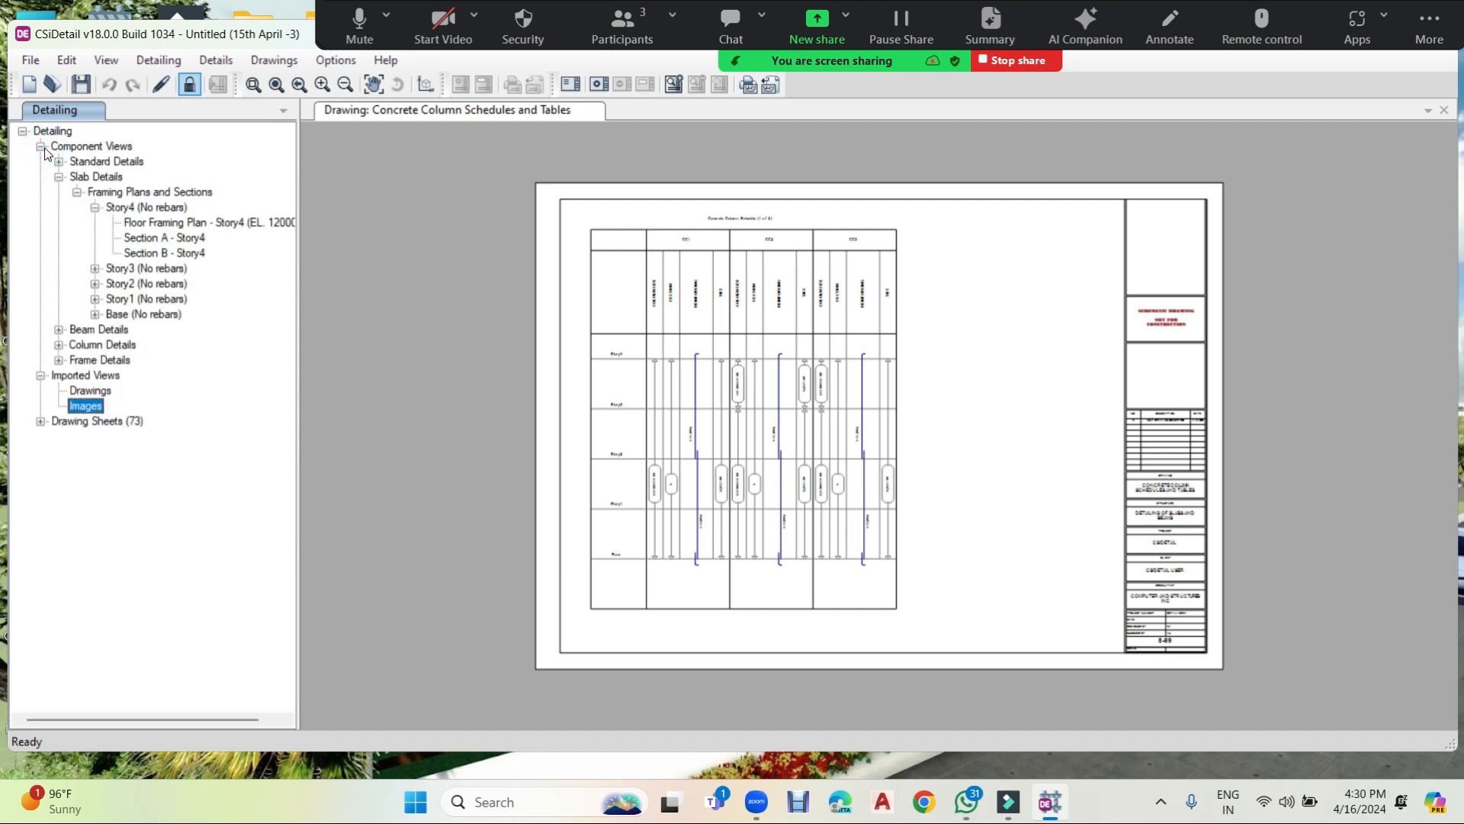
click(60, 360)
click(76, 375)
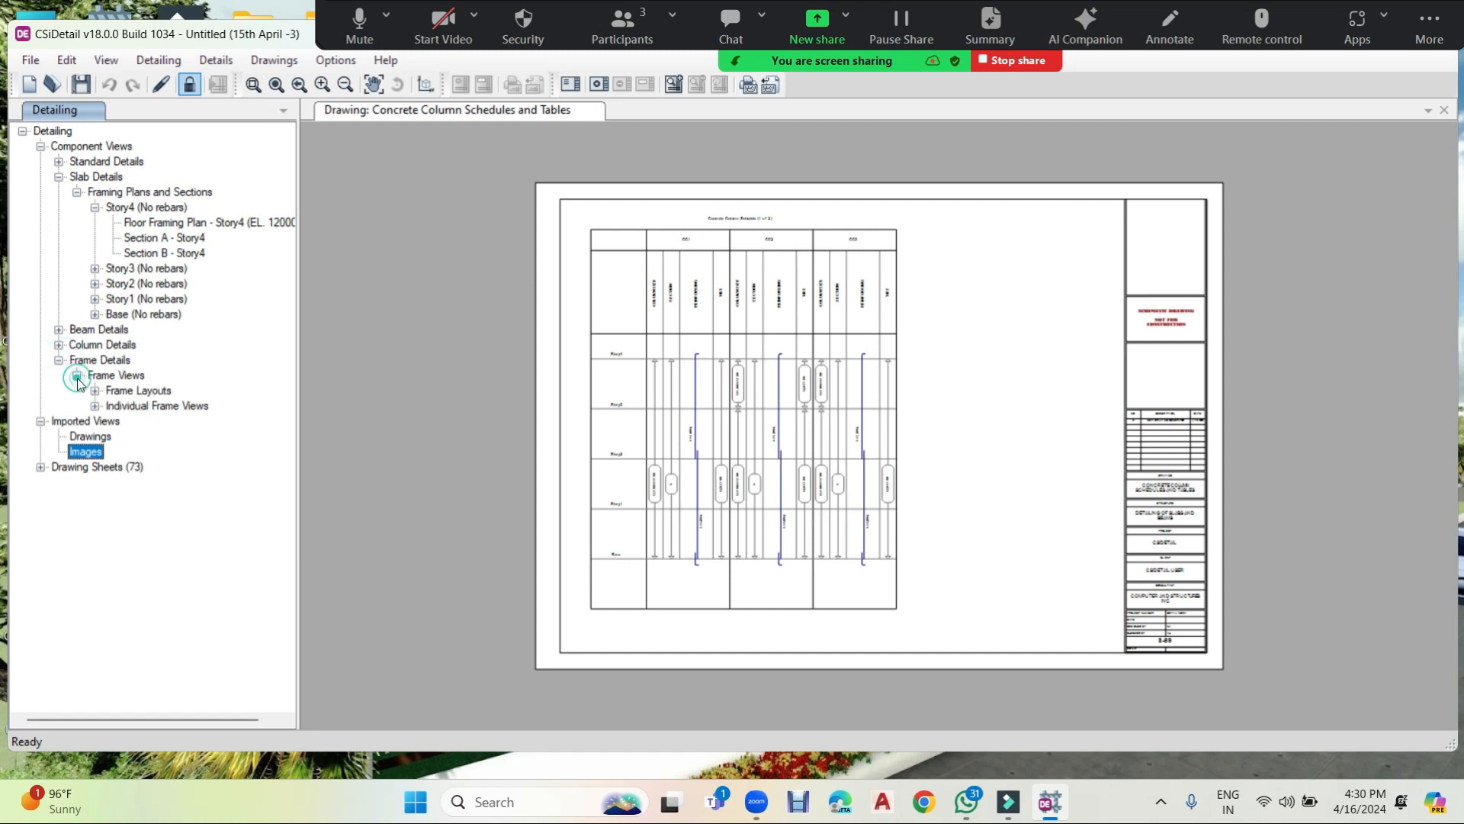
click(95, 391)
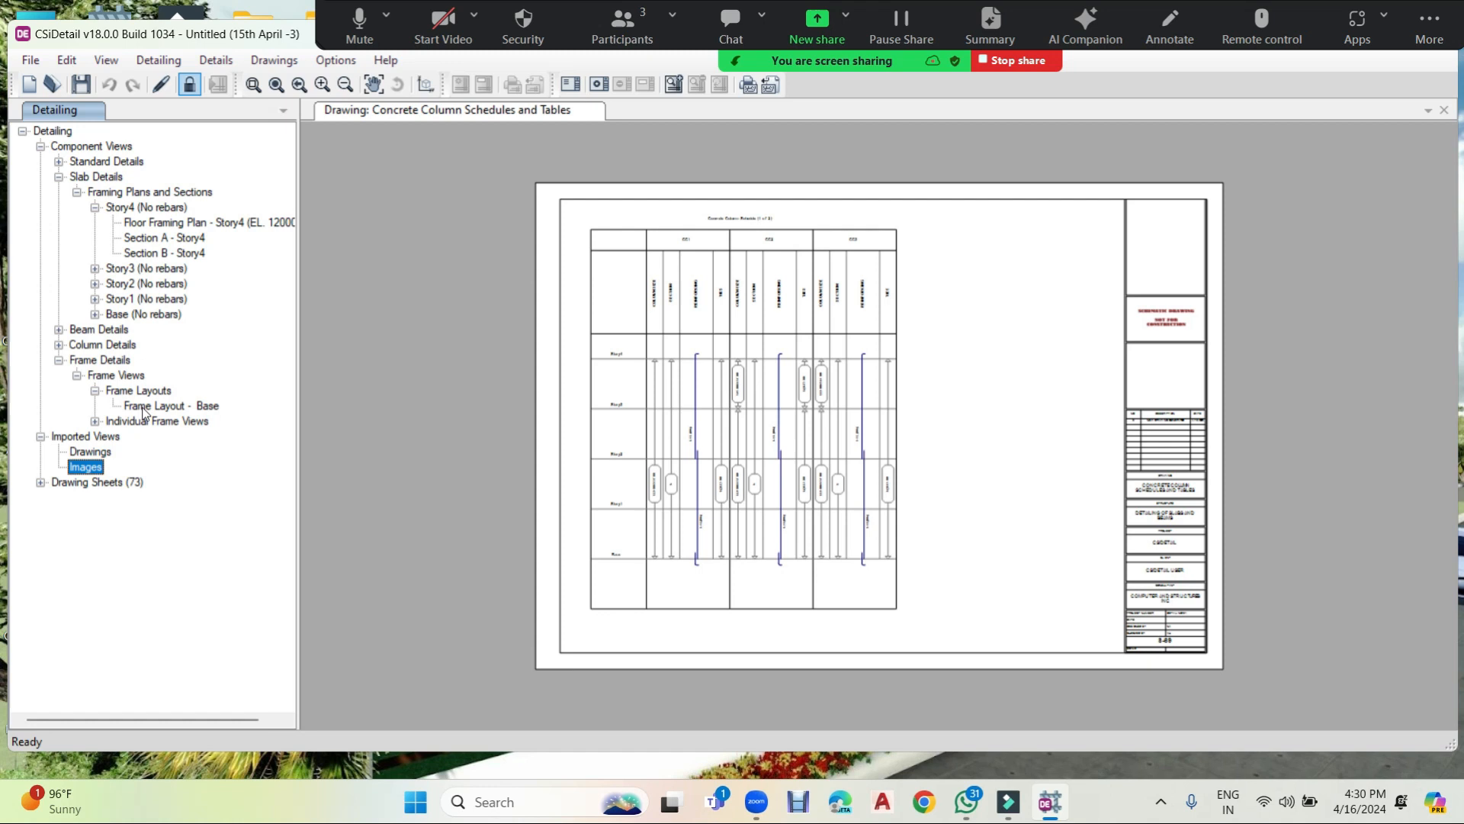
double_click(144, 408)
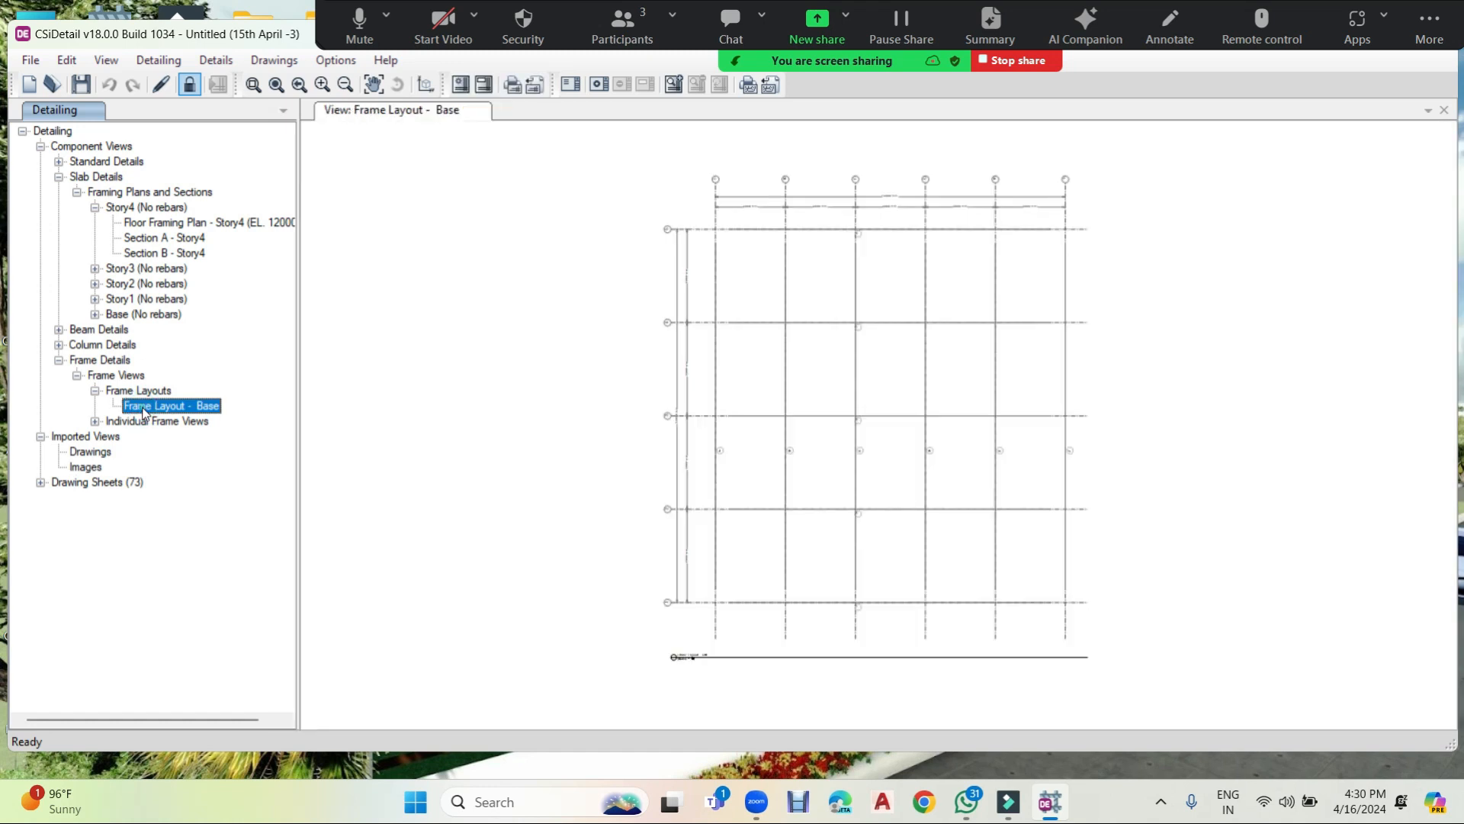
View the individual frame elevations for grids A, C, F and 2.
click(95, 421)
double_click(135, 440)
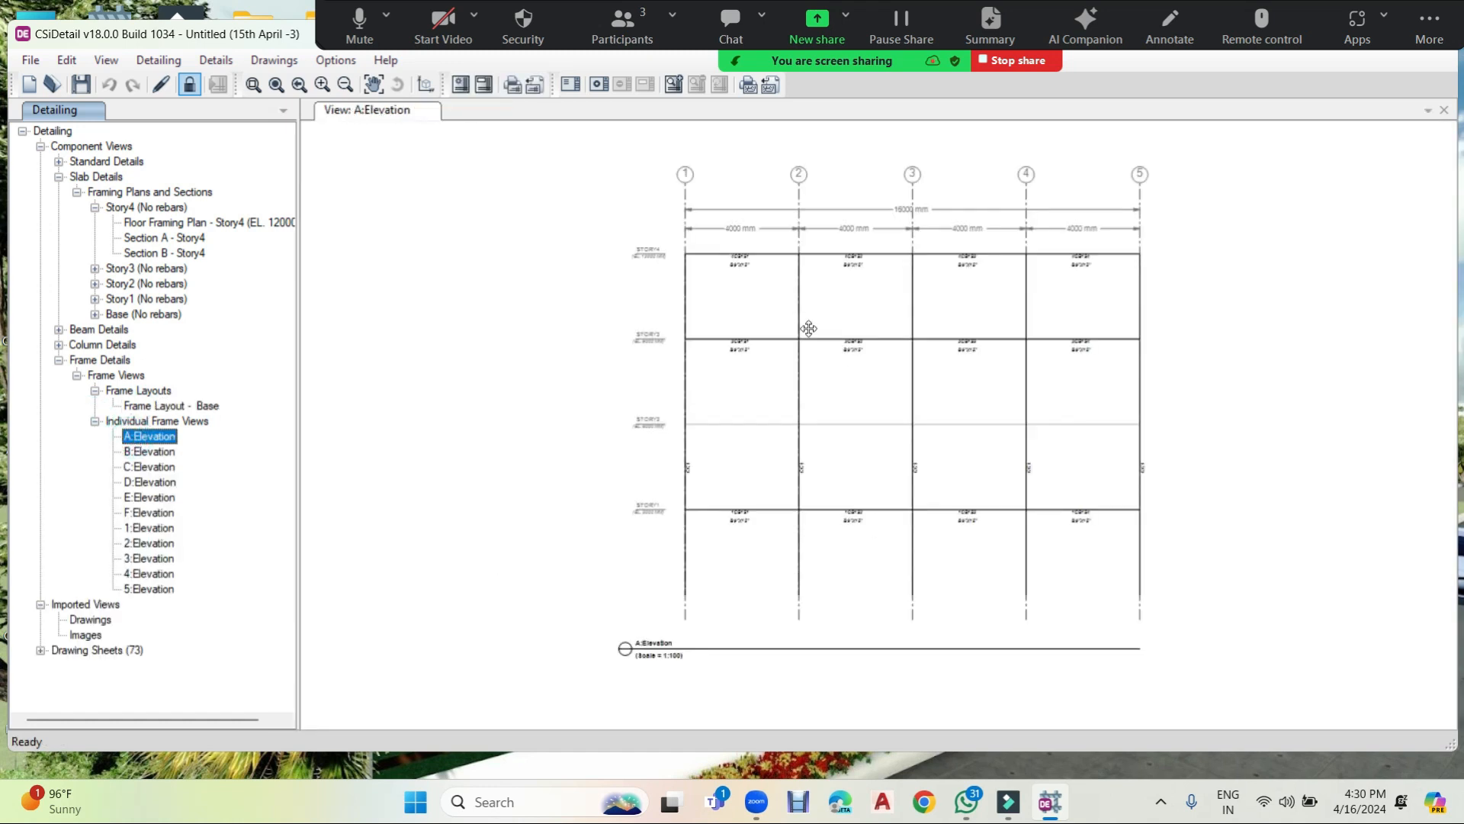
scroll(807, 327, up, 5)
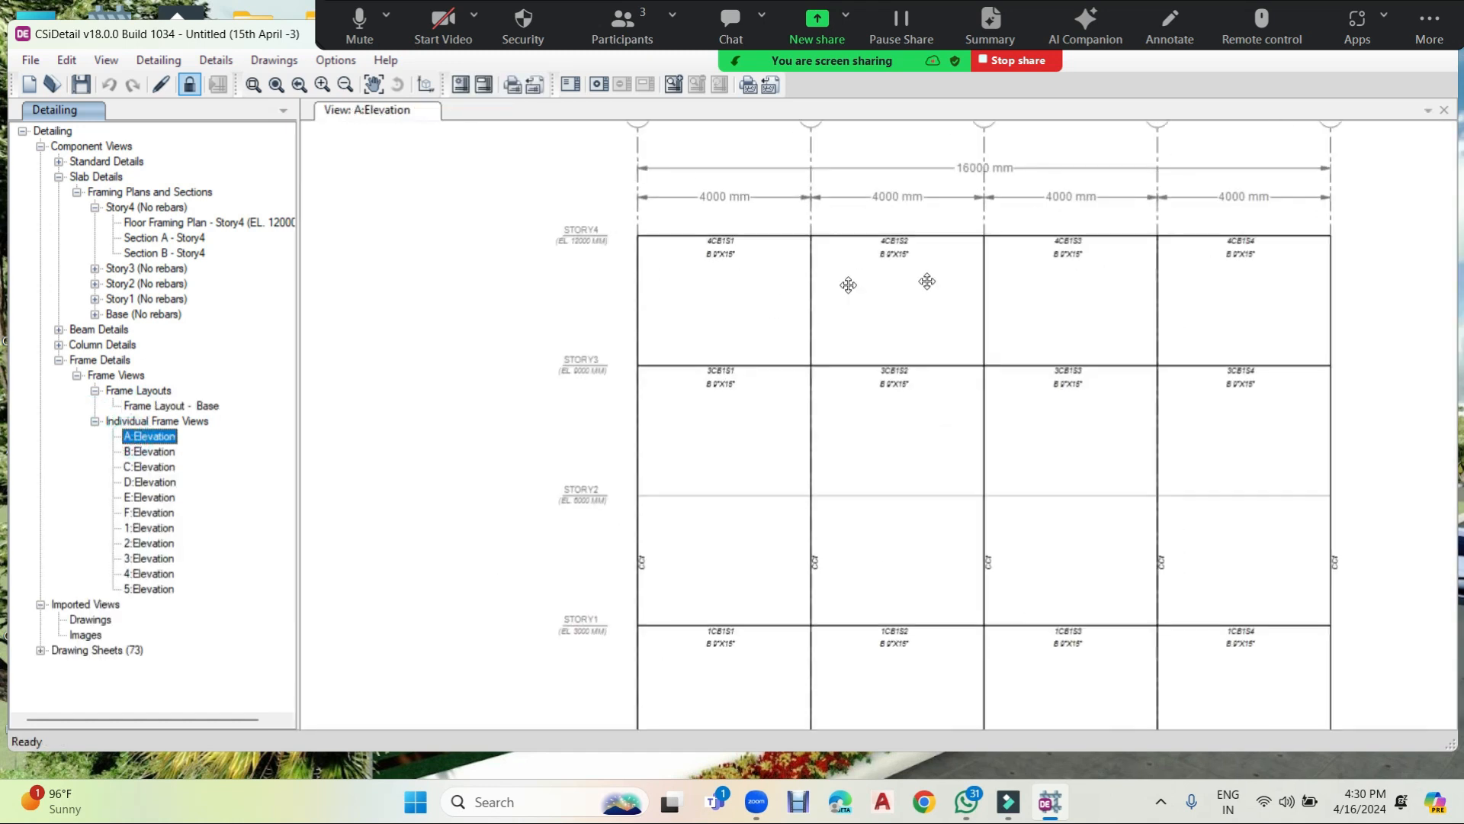
double_click(149, 466)
double_click(139, 513)
double_click(149, 543)
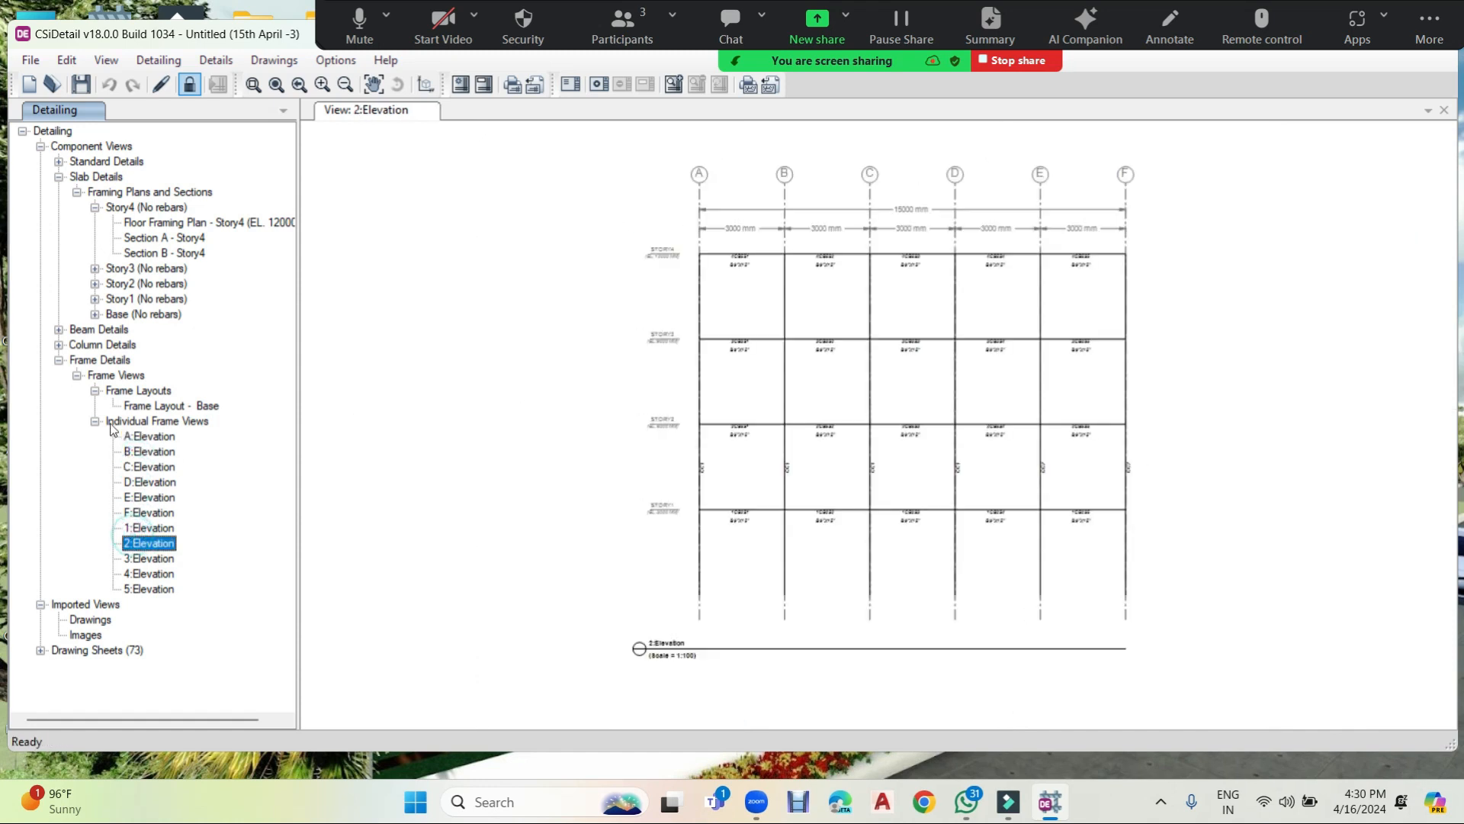
View the Concrete Column Layout - Base drawing under the concrete column framing plans in Column Details.
click(59, 360)
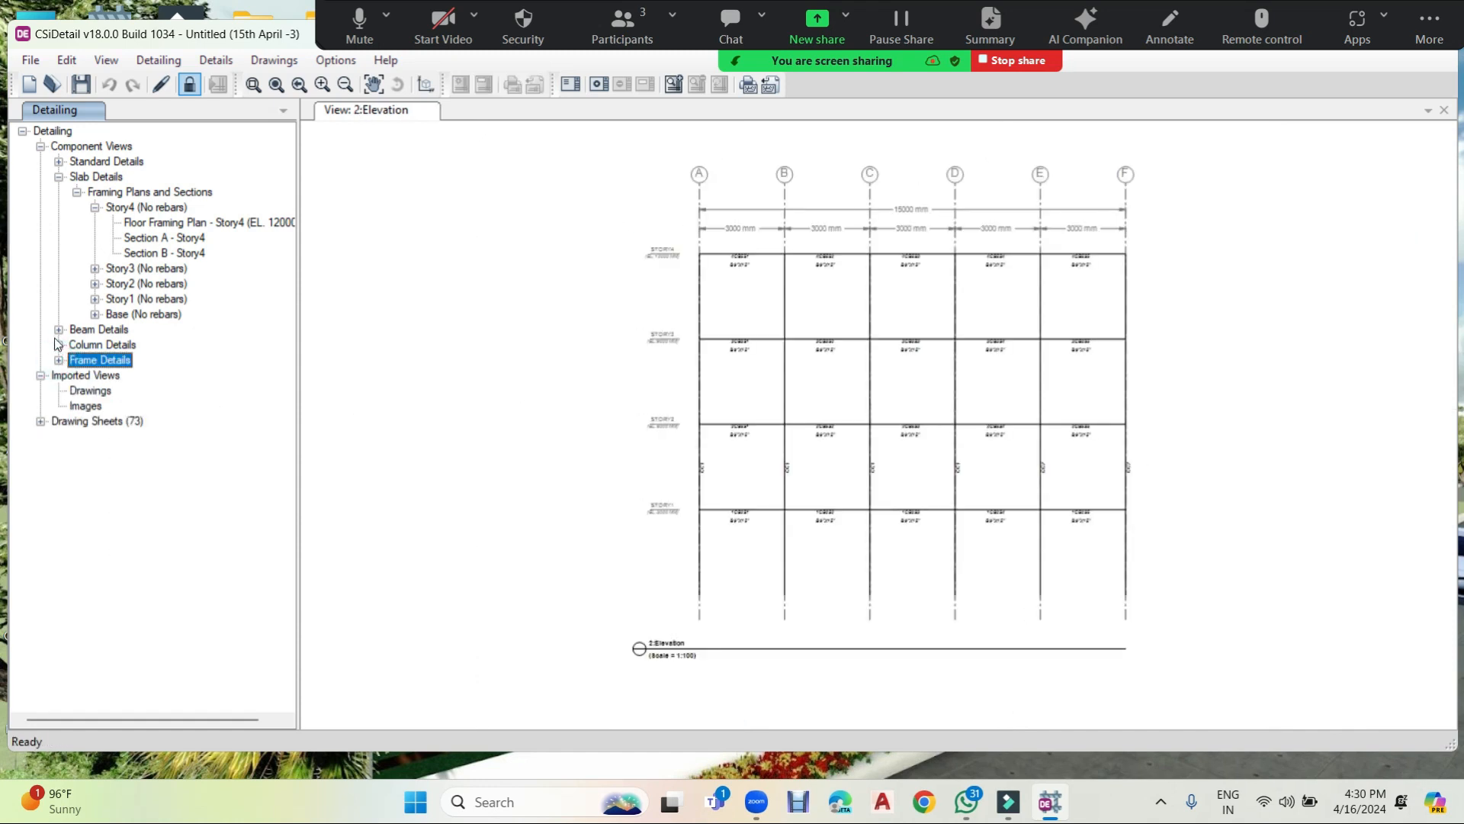
click(59, 344)
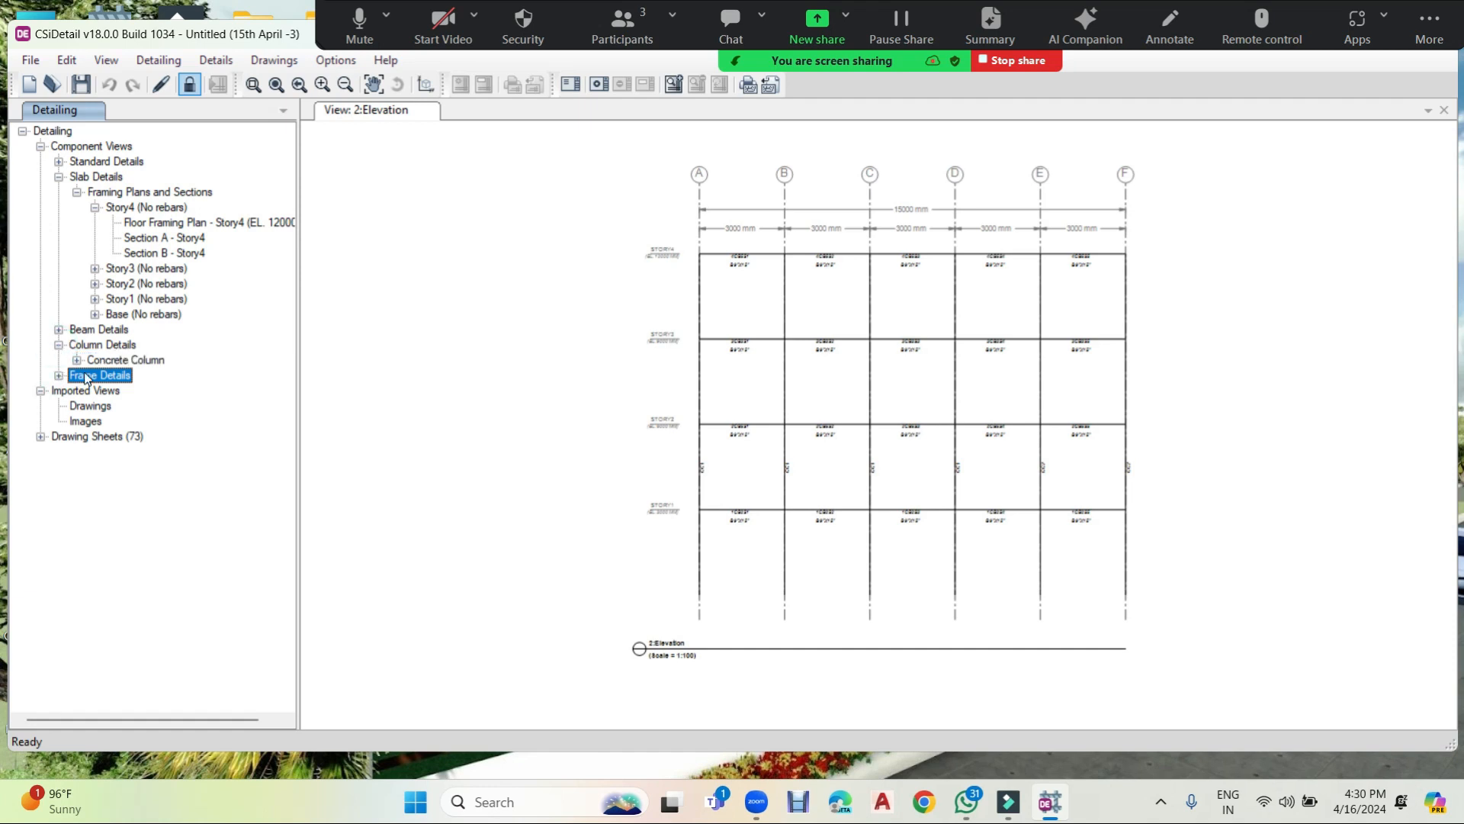
click(76, 360)
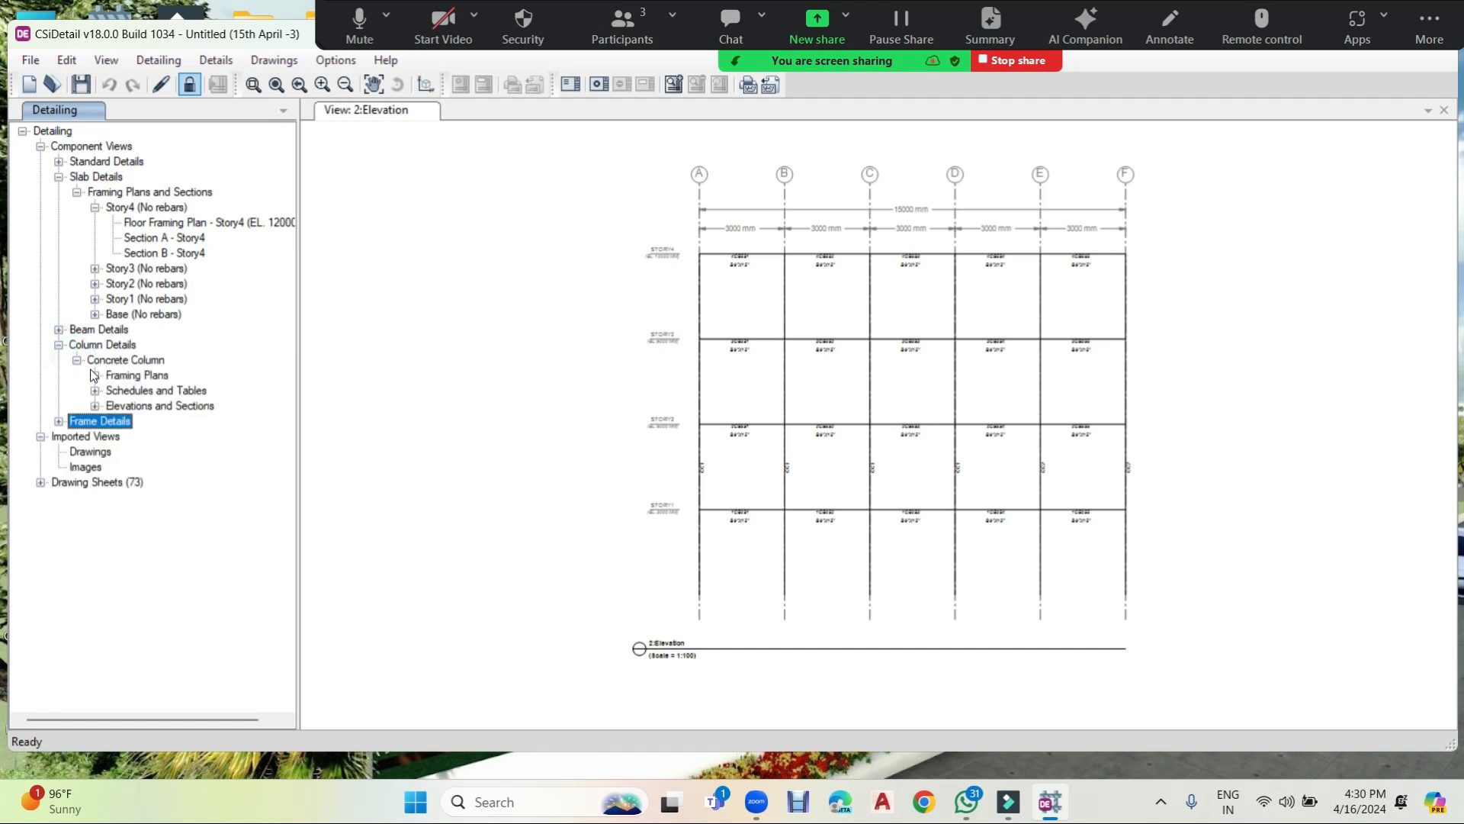
click(95, 375)
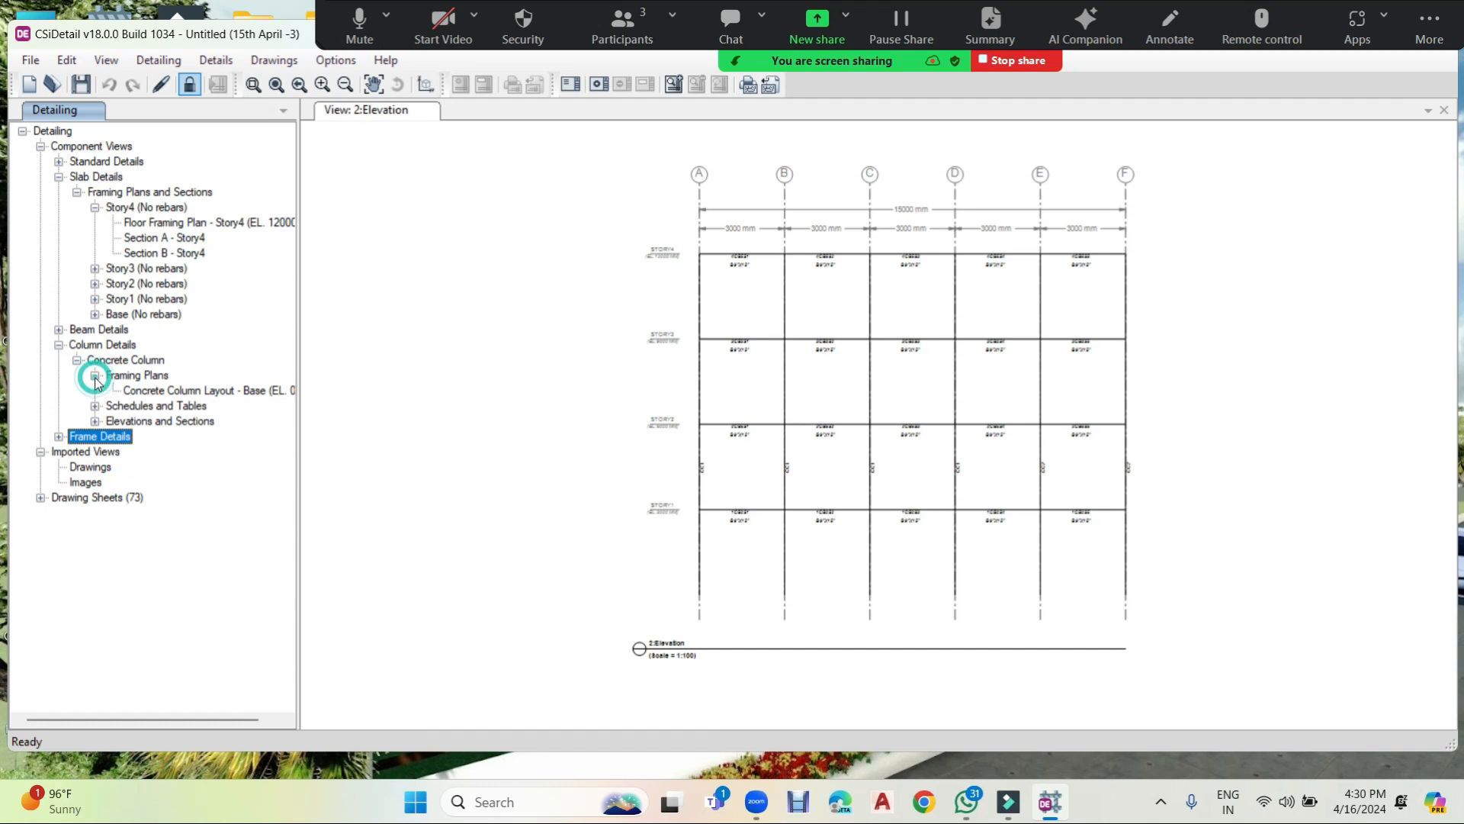
double_click(154, 388)
scroll(820, 245, up, 5)
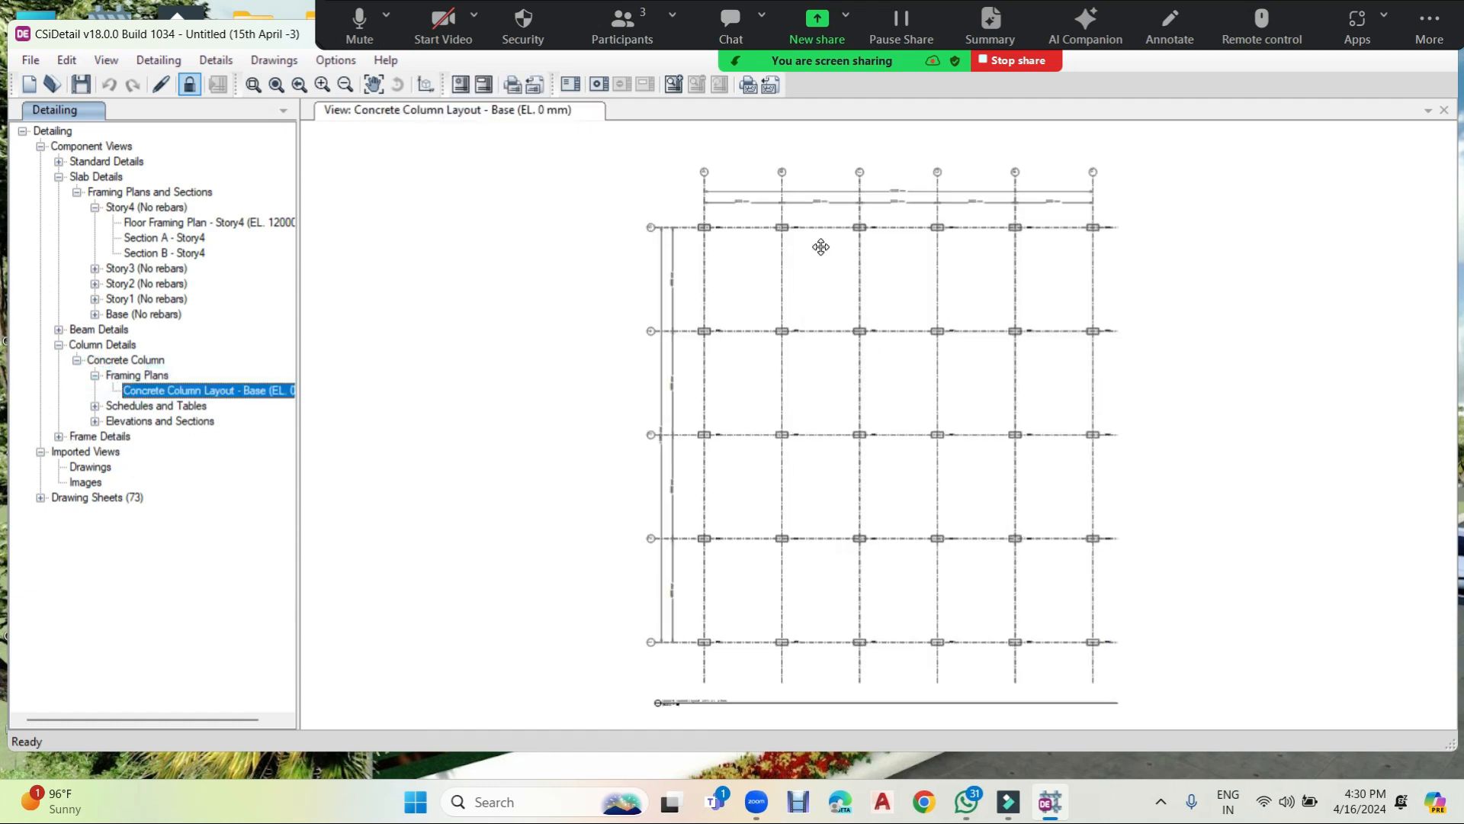
Try to export the Concrete Column Layout - Base view in AutoCAD 2000+ DWG format to the ETABS FILE folder.
right_click(926, 381)
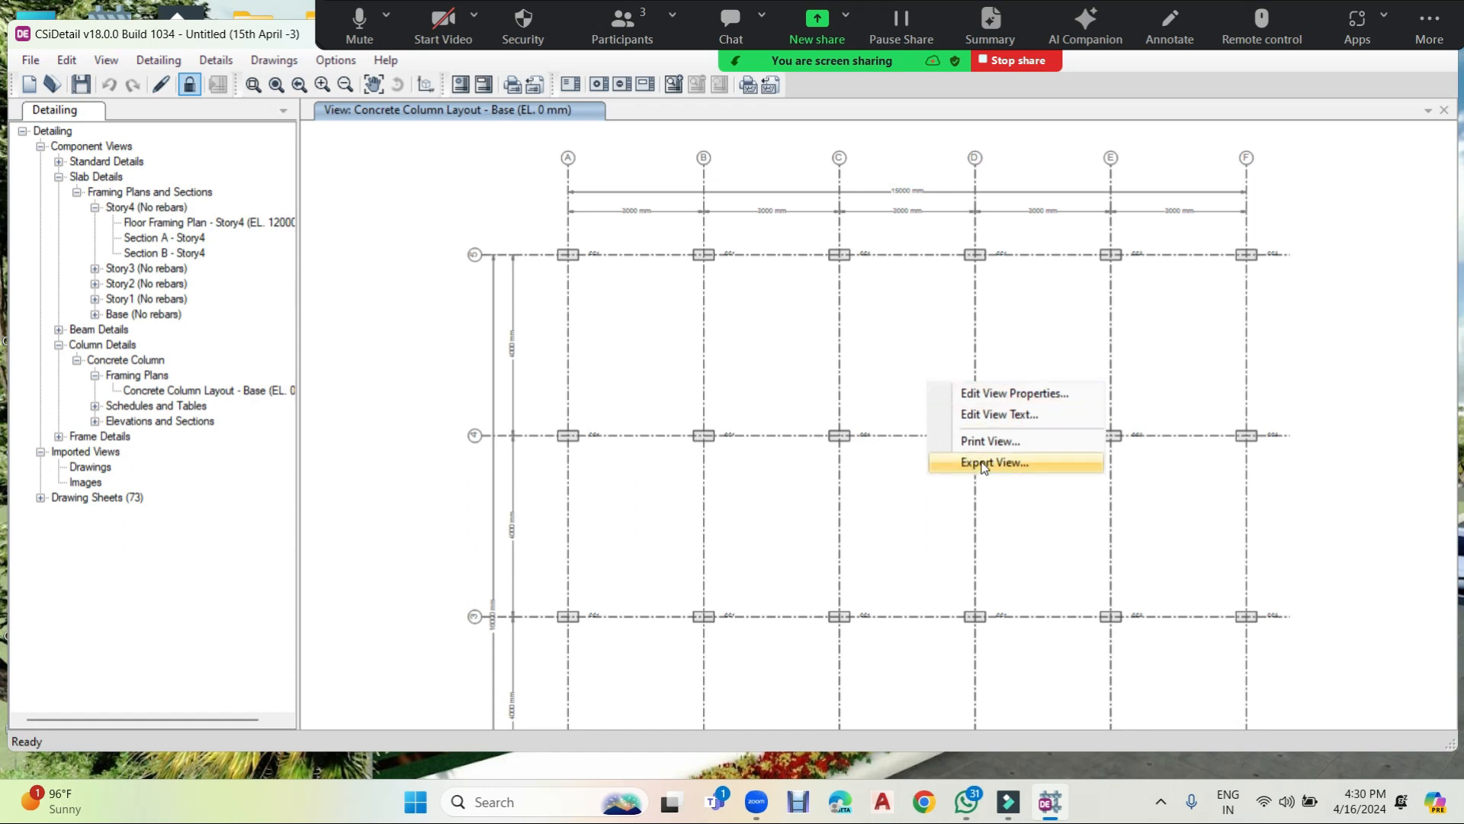
click(984, 463)
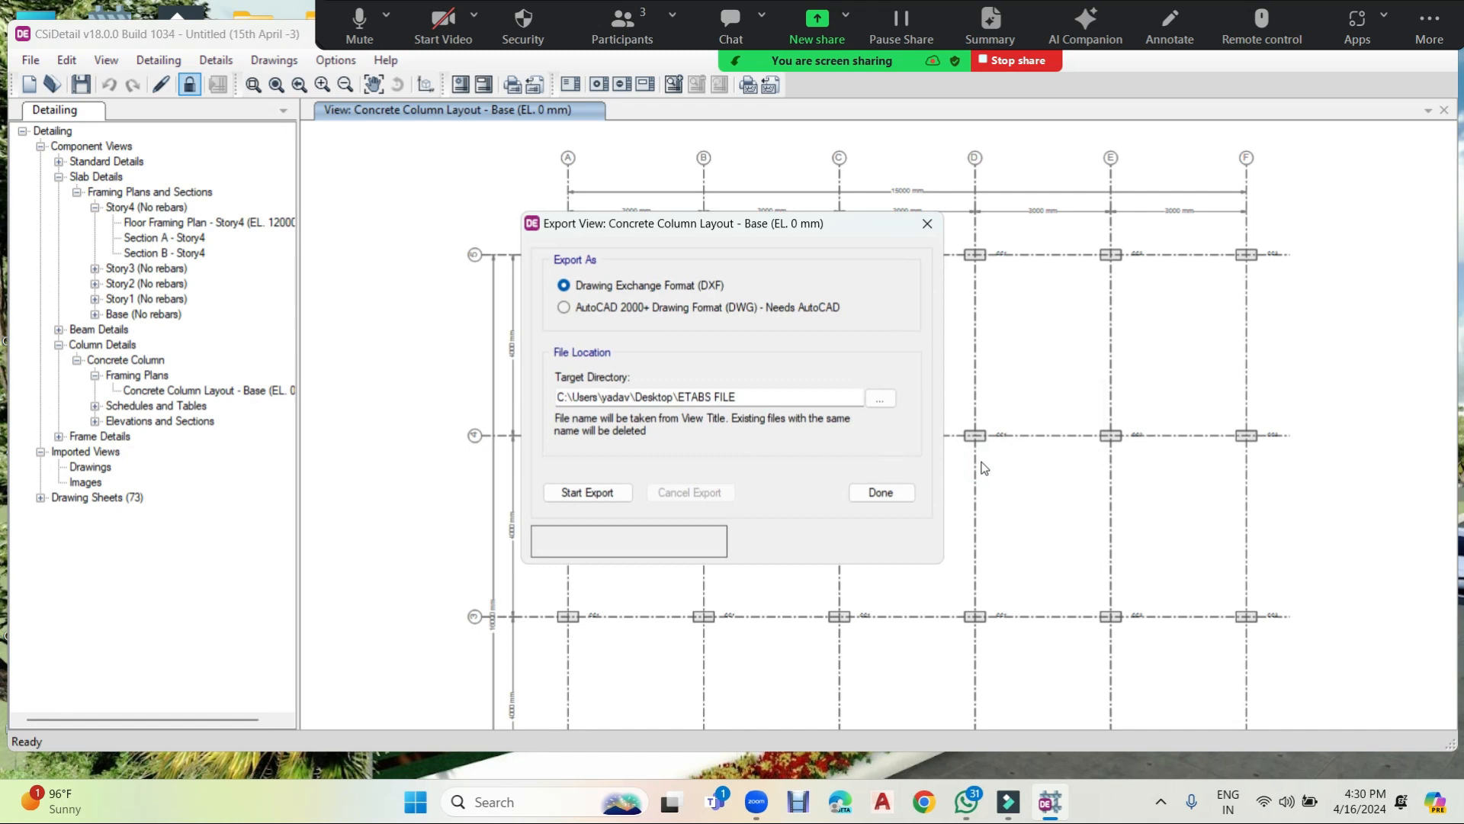
click(564, 308)
click(596, 496)
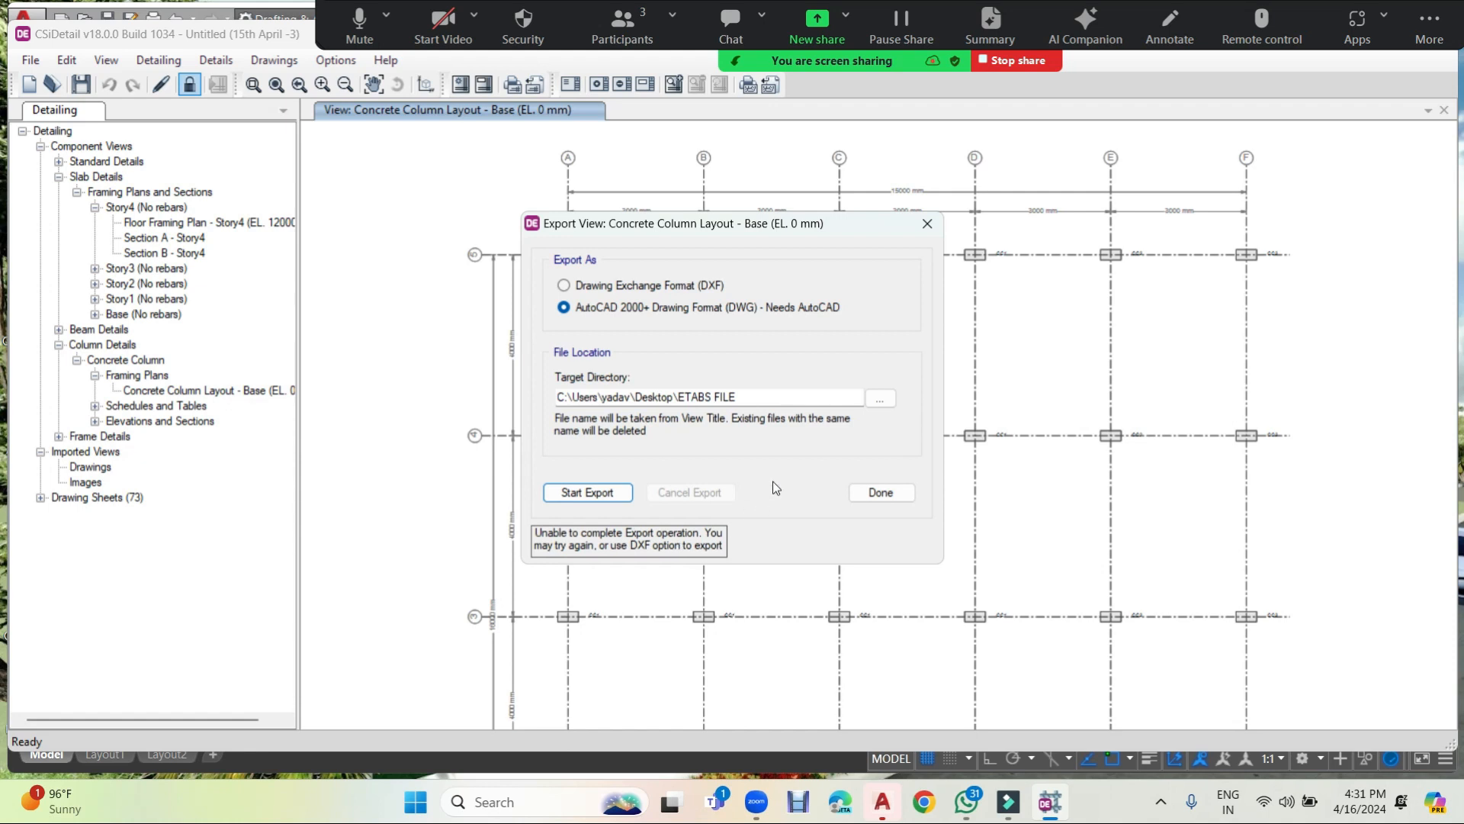
click(908, 491)
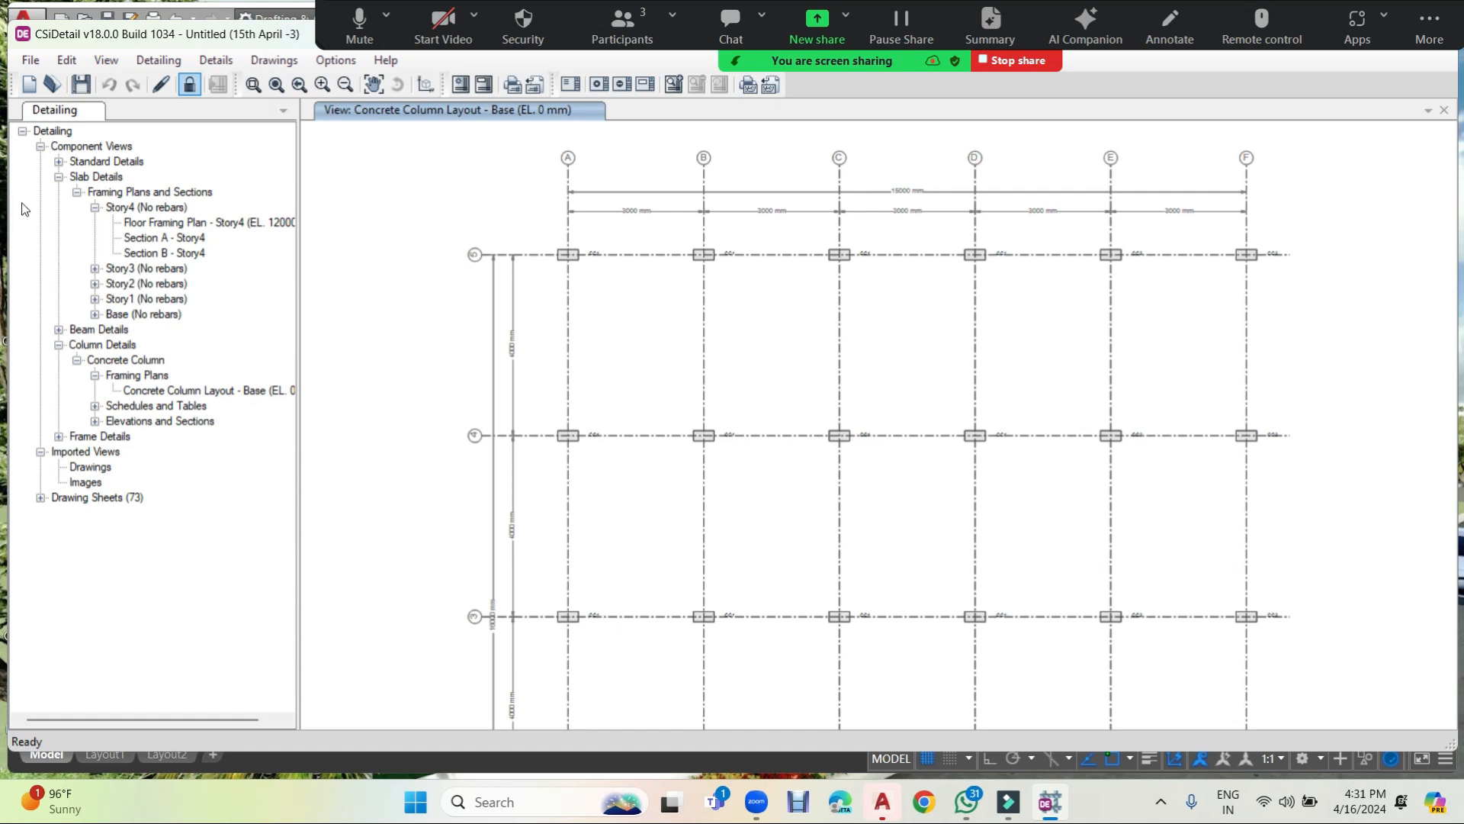
Examine the column sizes, reinforcing and ties from Base to Story4 in the Concrete Column Schedule (1 of 2) view.
click(95, 406)
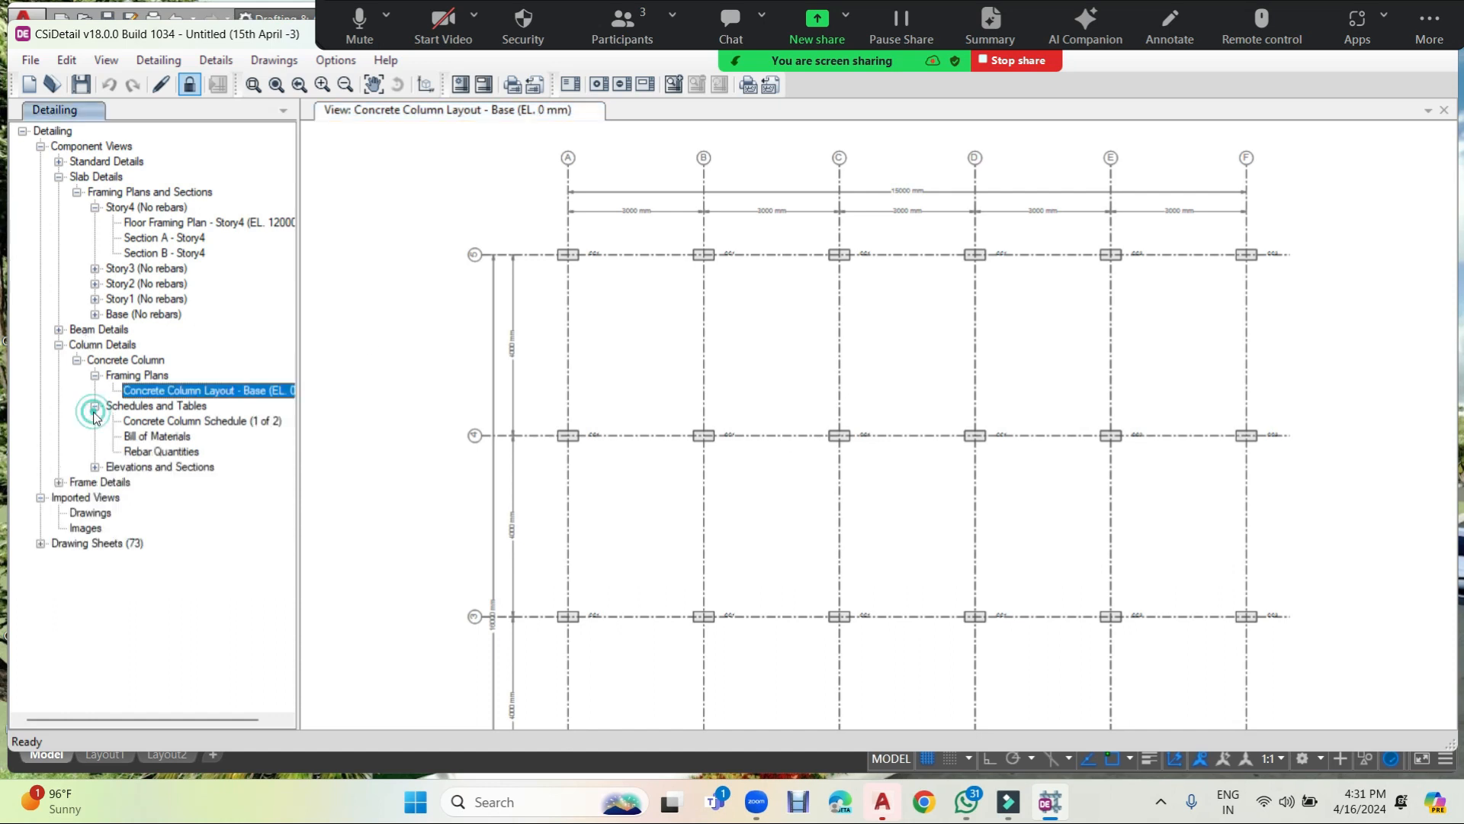
double_click(185, 422)
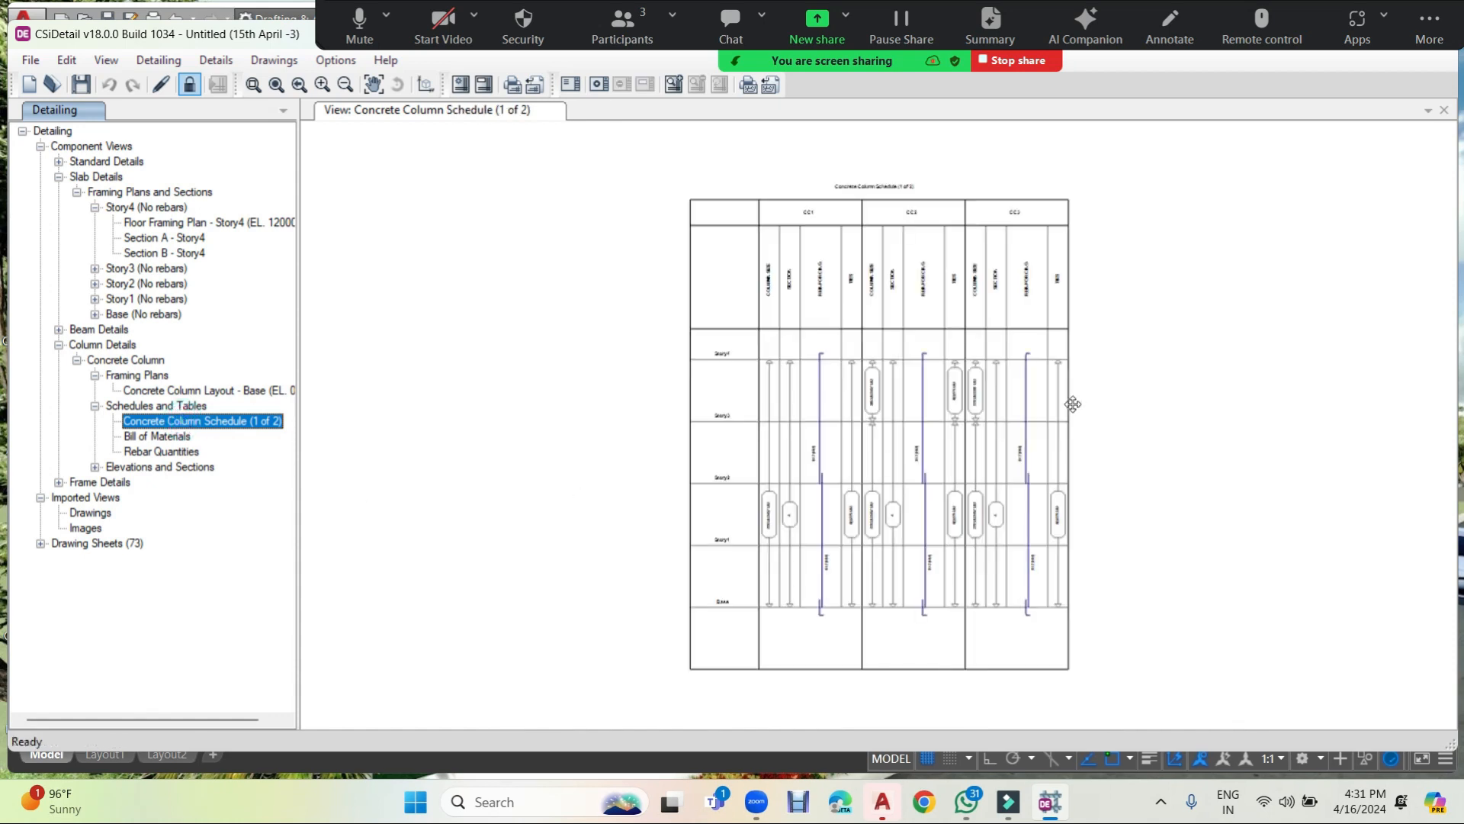
scroll(940, 416, up, 3)
scroll(940, 416, up, 5)
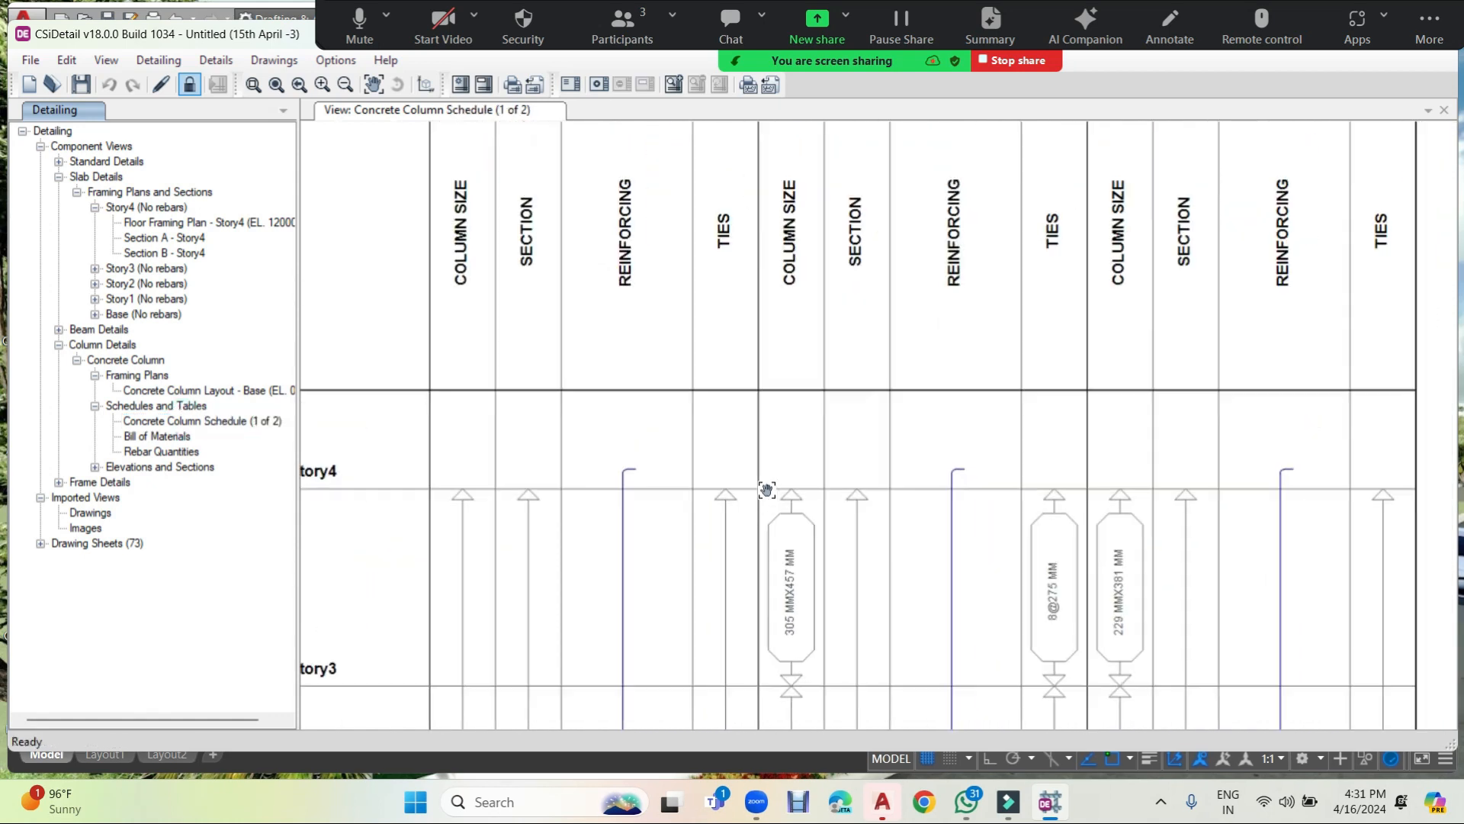
scroll(747, 533, down, 5)
scroll(748, 530, up, 3)
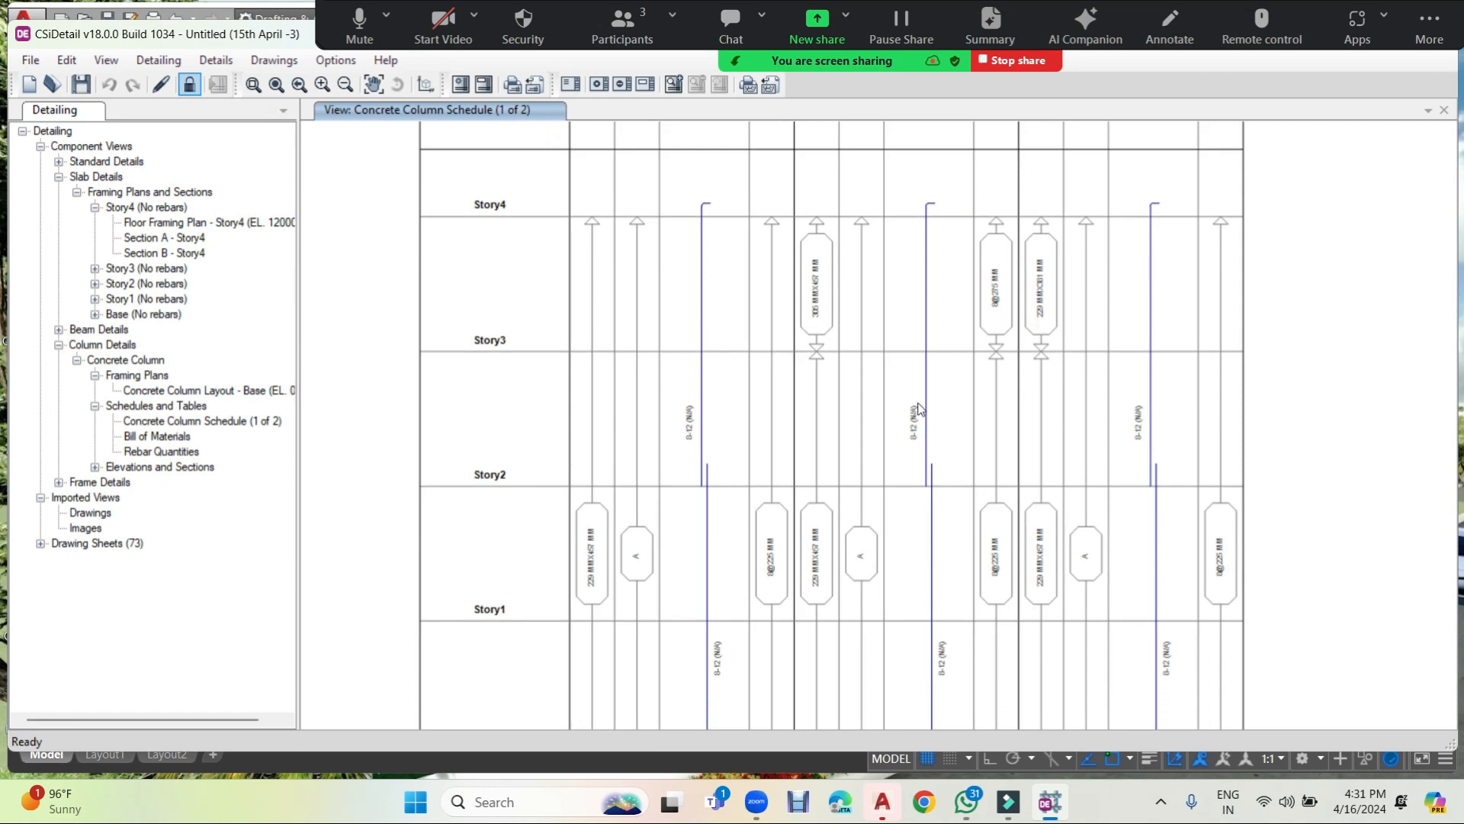
middle_drag(939, 512, 990, 304)
scroll(787, 462, up, 5)
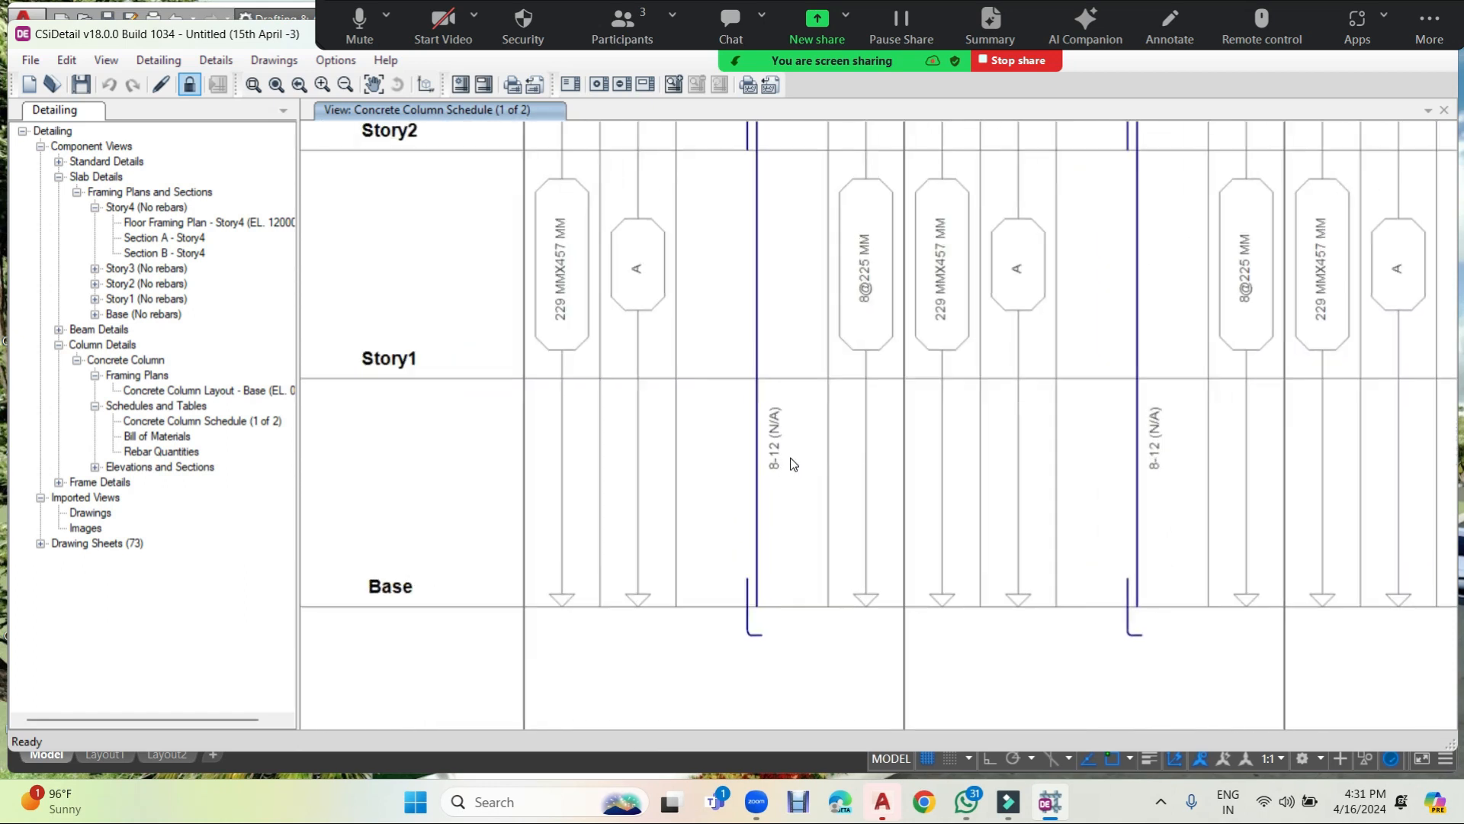
scroll(800, 434, down, 4)
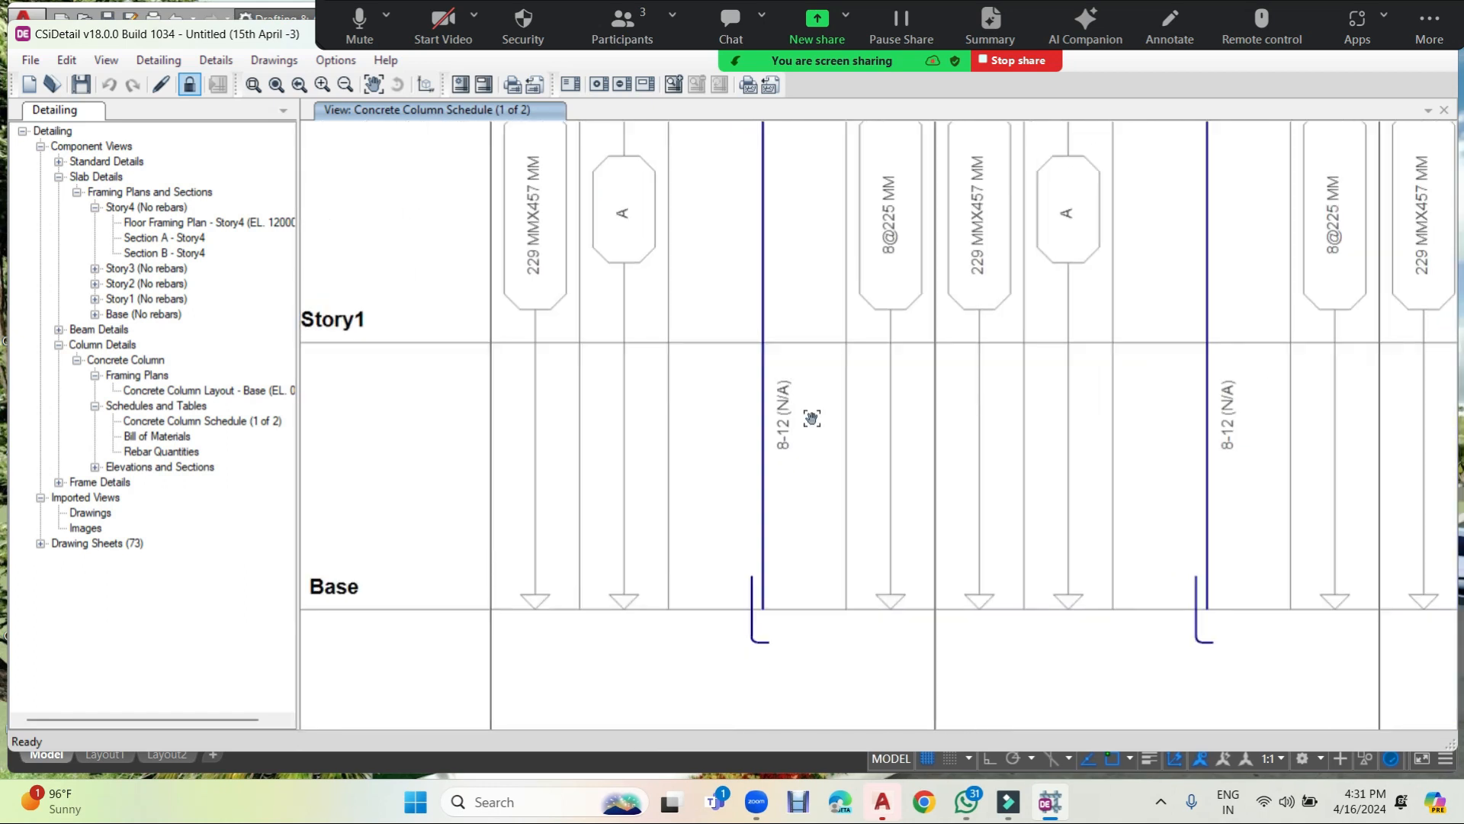
scroll(732, 473, down, 5)
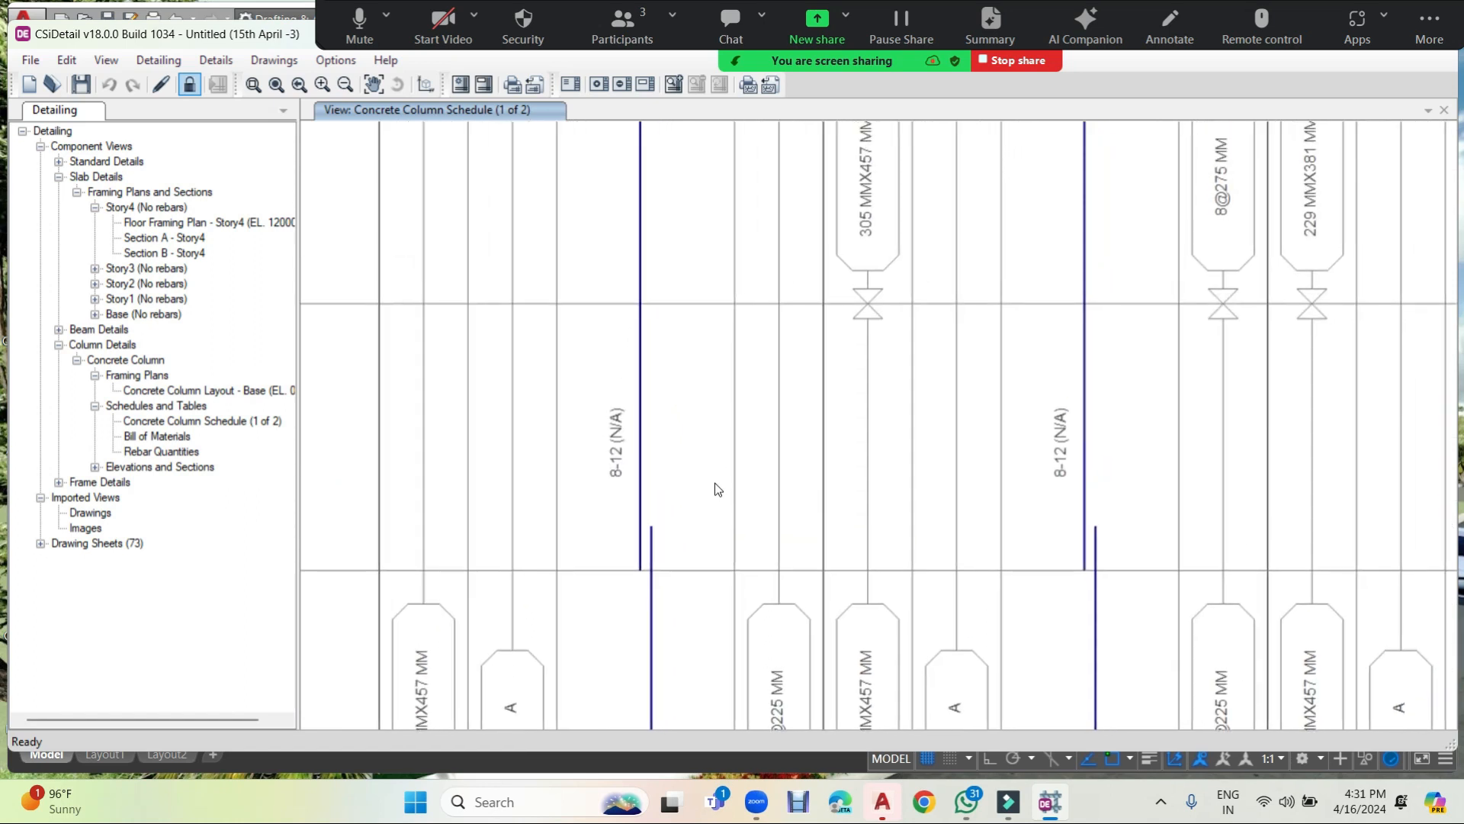
scroll(1118, 483, up, 3)
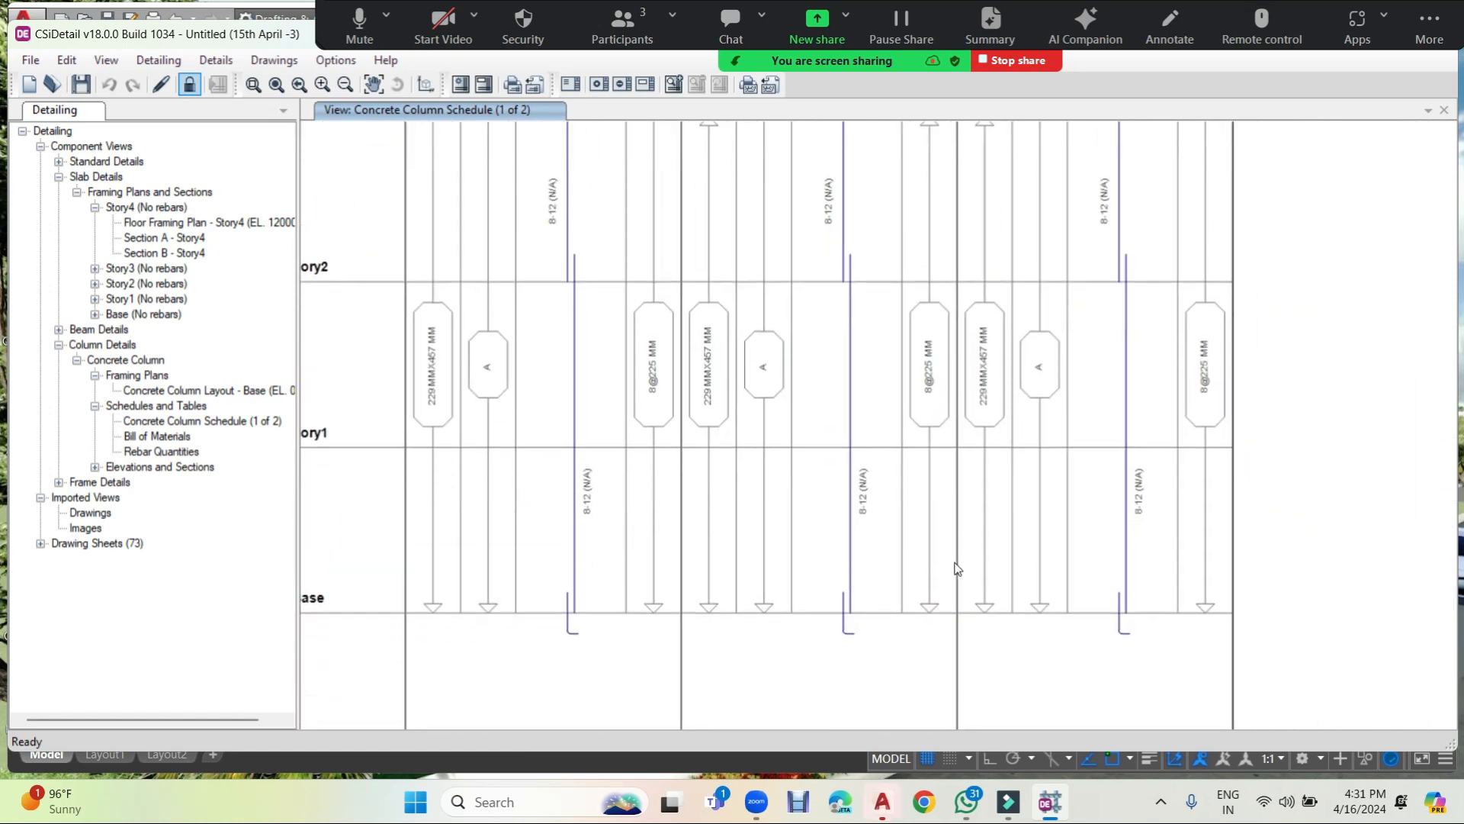
scroll(956, 564, up, 2)
scroll(1197, 565, down, 1)
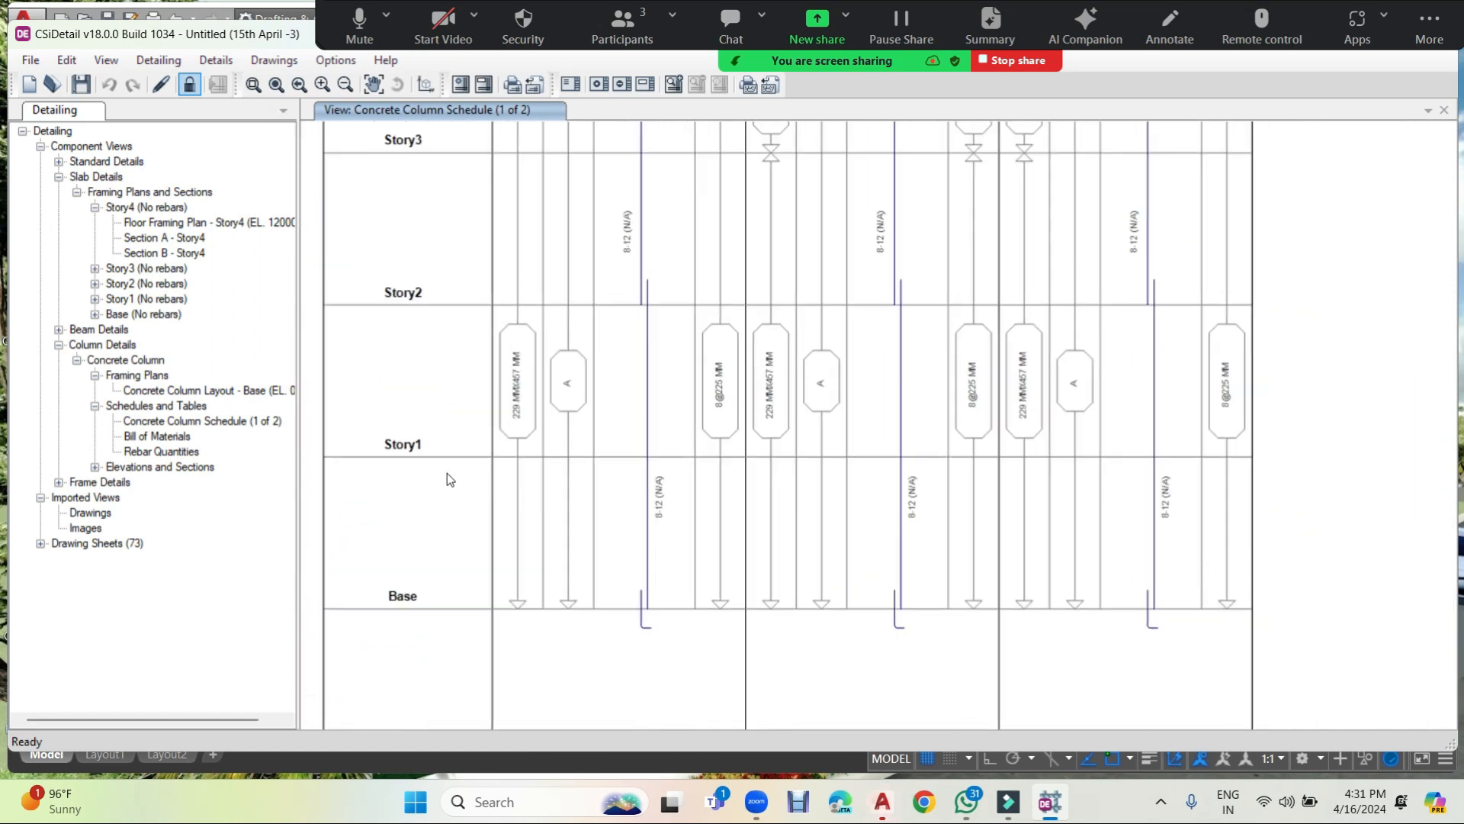
Review the Bill of Materials and Rebar Quantities tables for all concrete columns across their full width.
double_click(156, 438)
scroll(620, 445, up, 3)
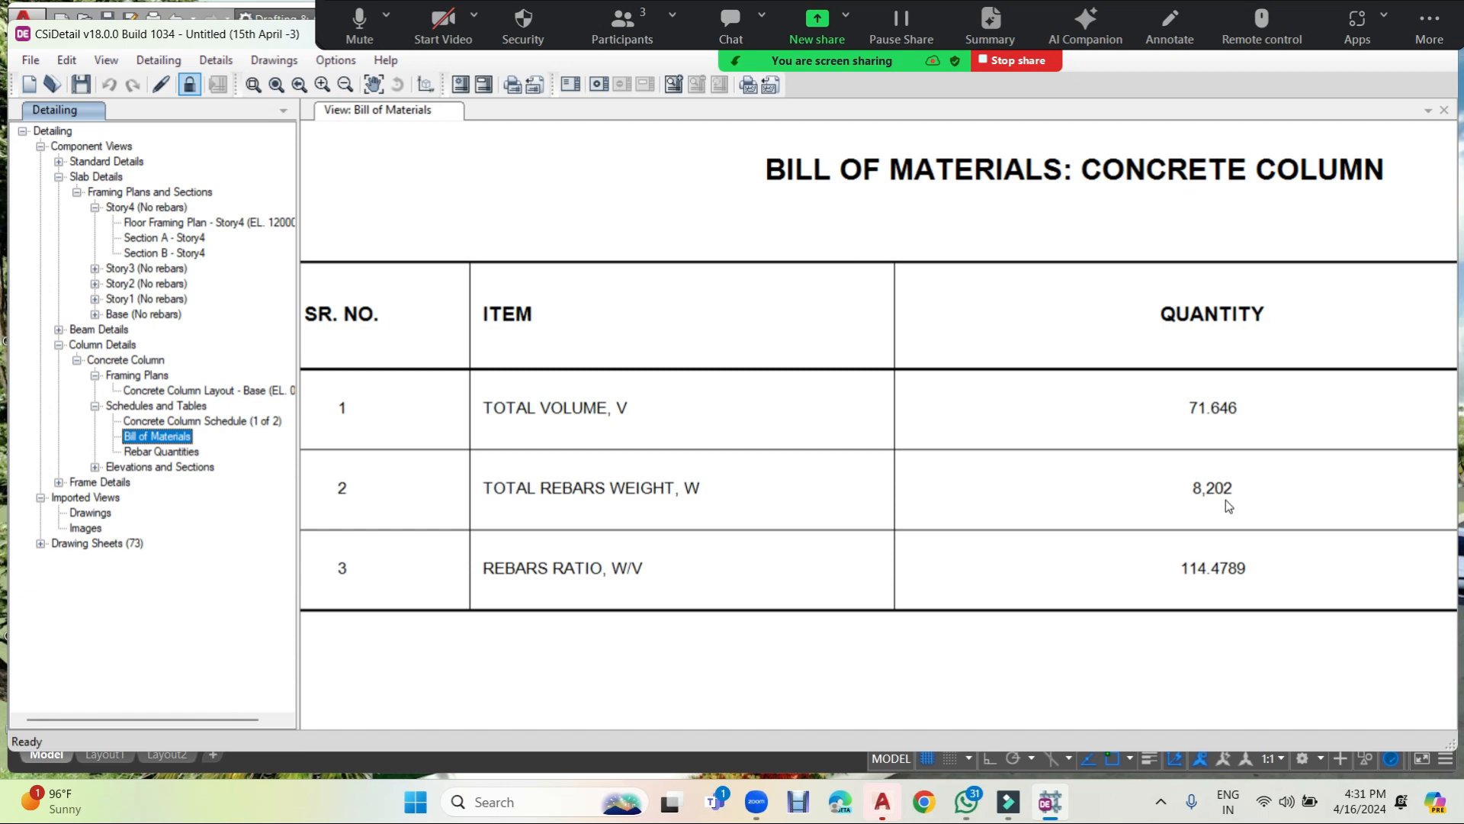
scroll(1307, 572, down, 2)
middle_drag(1310, 566, 723, 533)
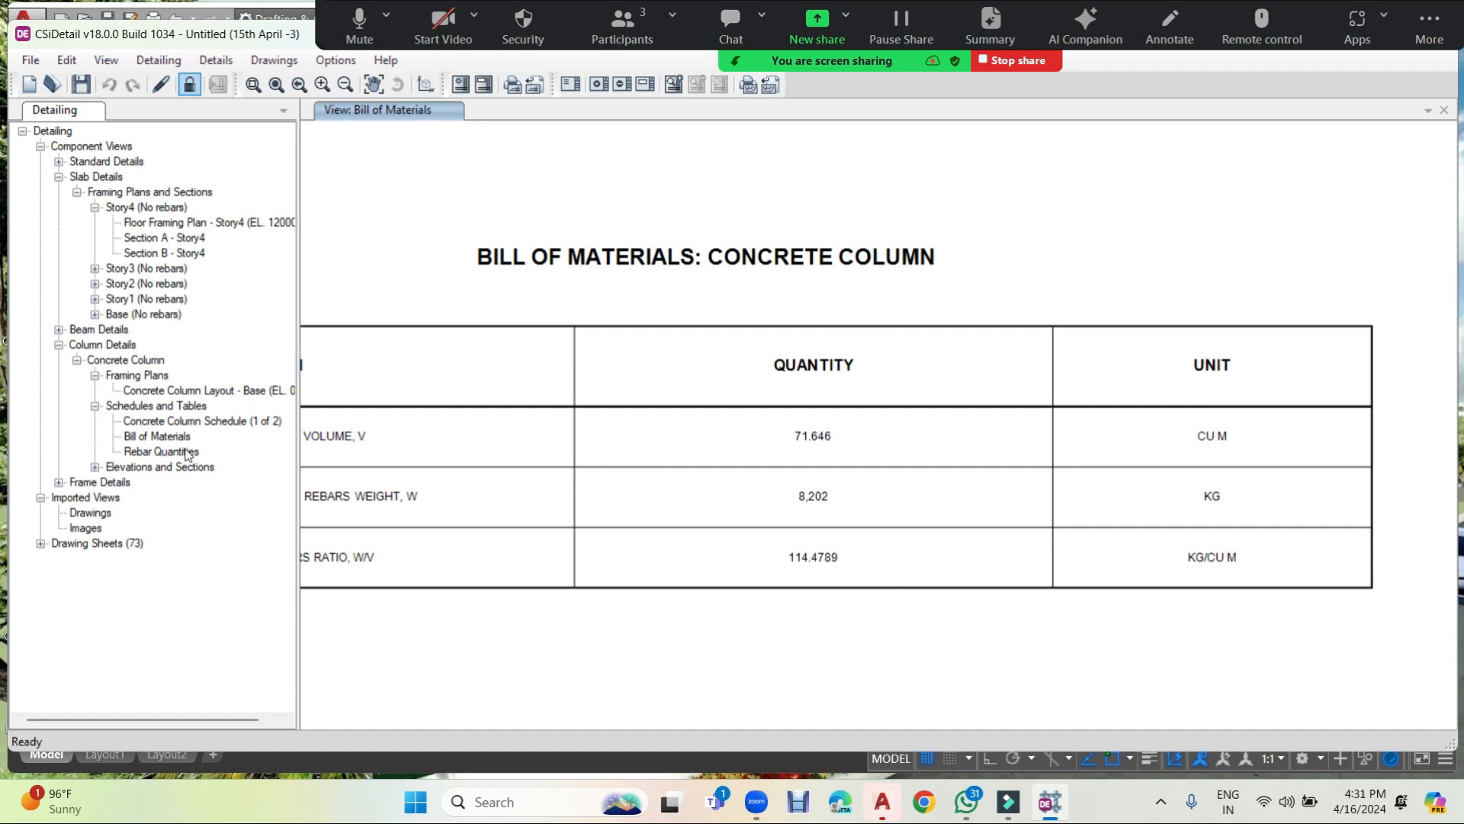
double_click(162, 452)
scroll(667, 486, up, 1)
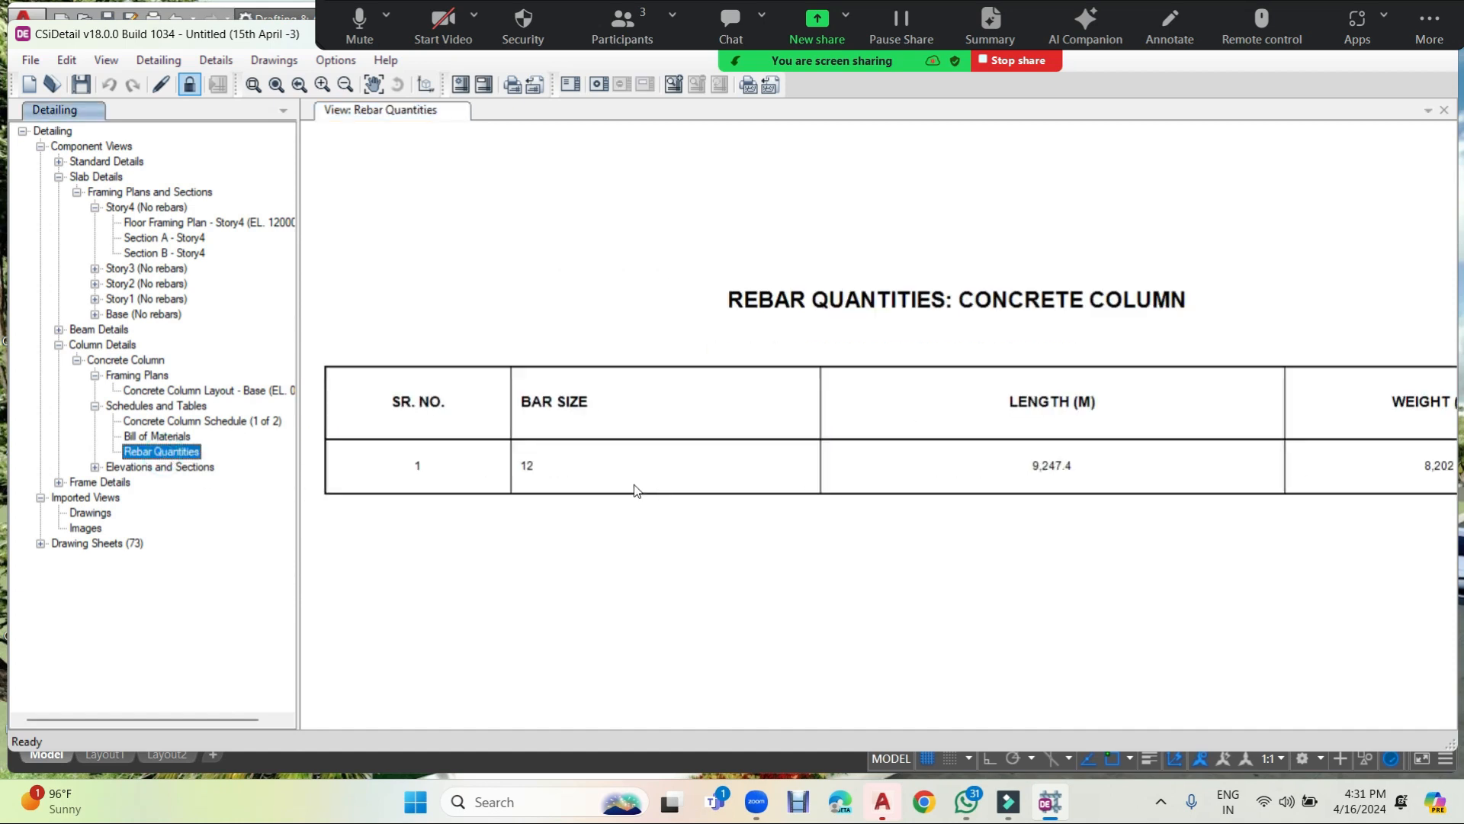
middle_drag(1052, 471, 759, 466)
scroll(999, 477, up, 1)
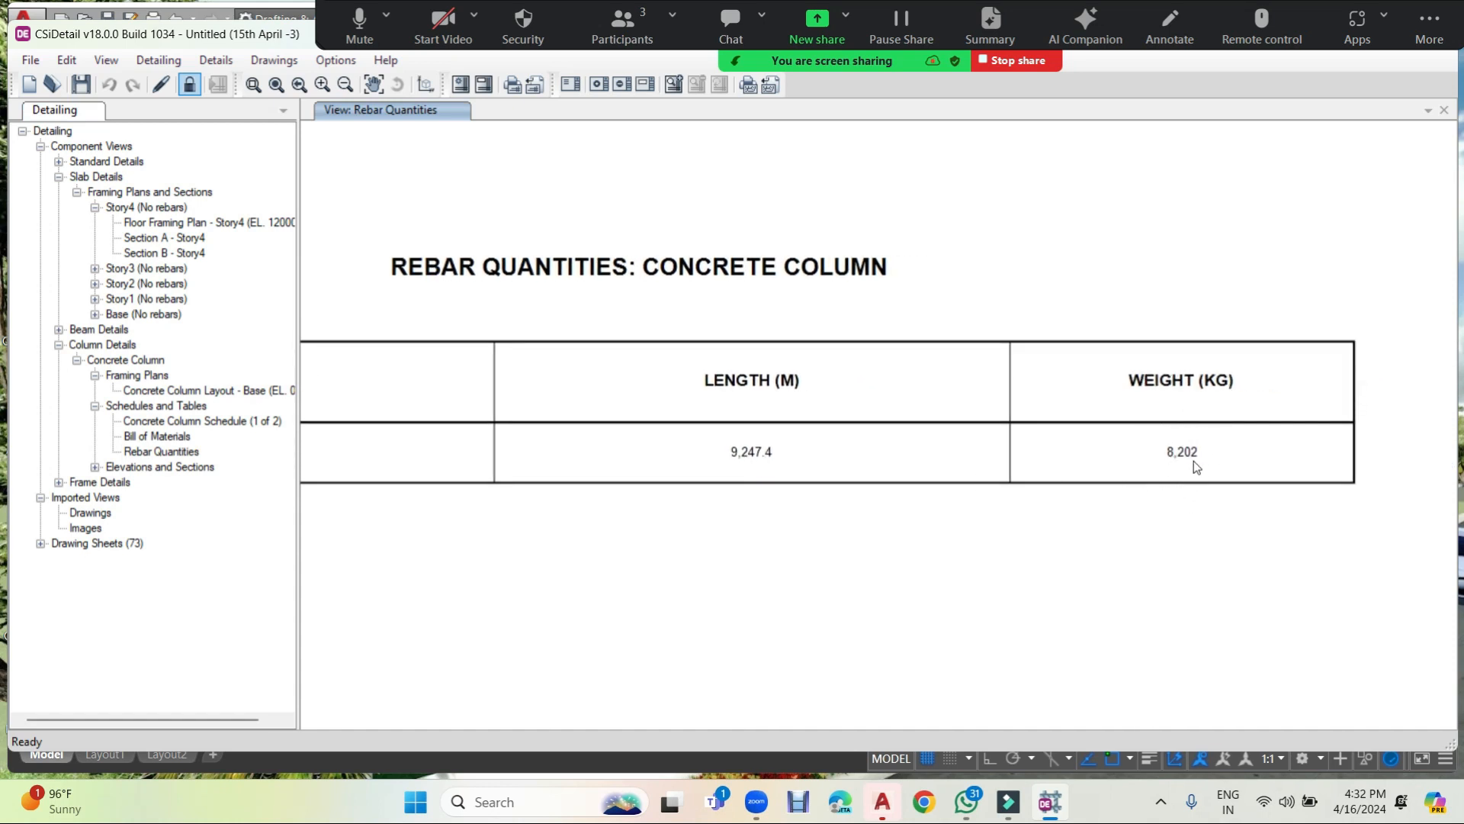
View elevation 1 of column CC1 and examine its longitudinal bars and tie spacing up to Story1.
click(94, 466)
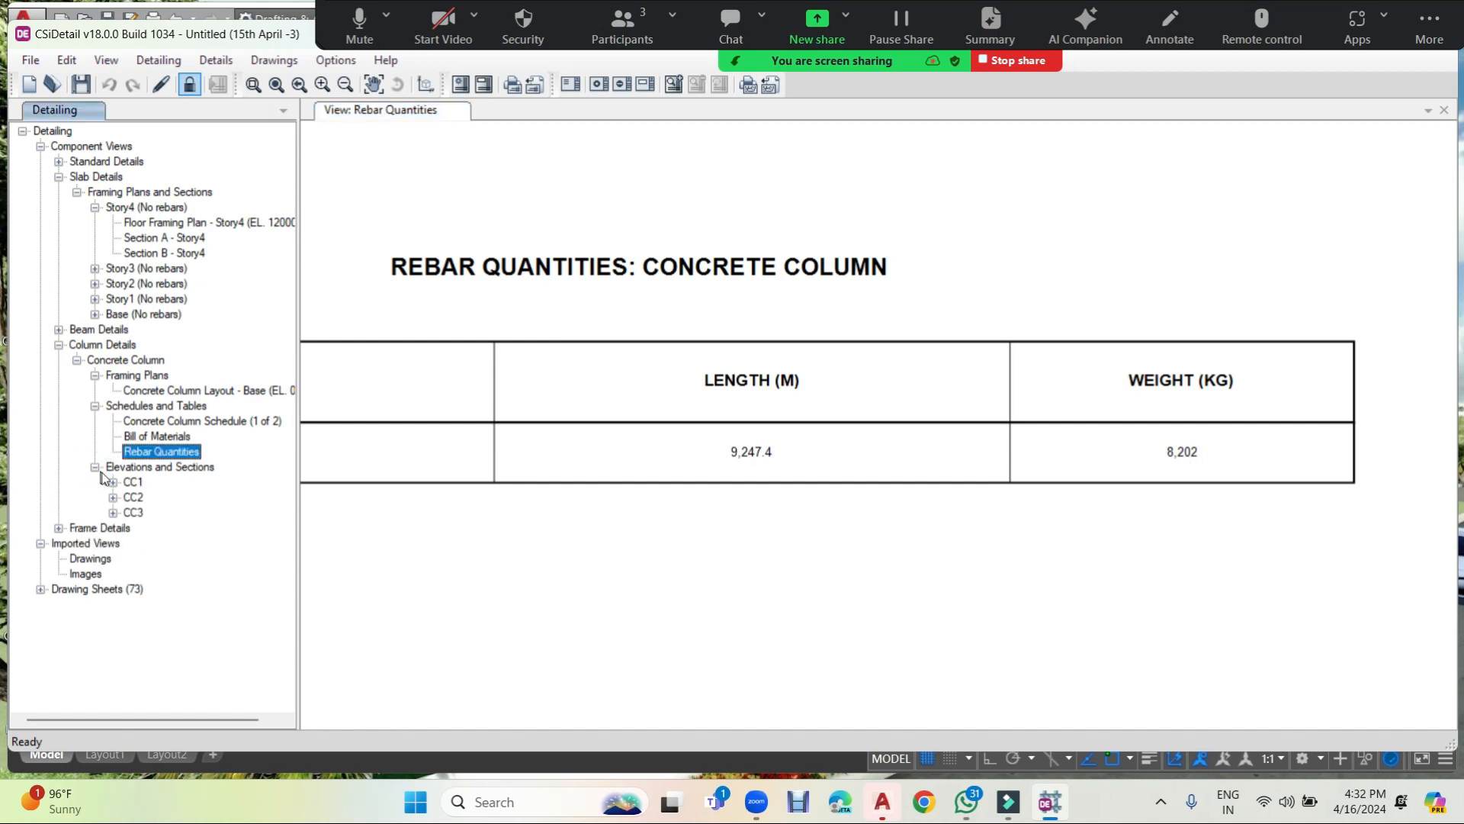
click(113, 482)
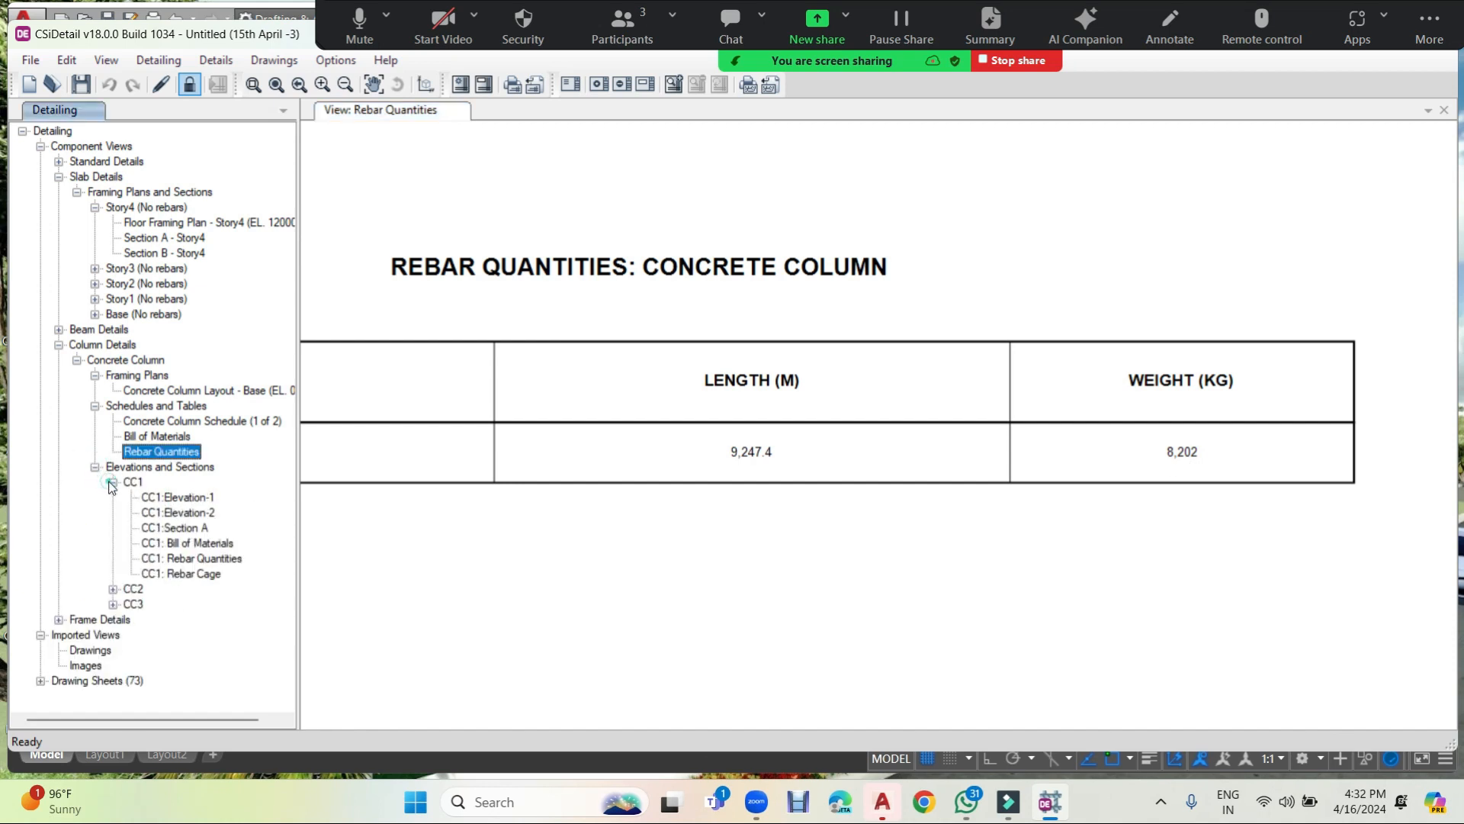
click(190, 498)
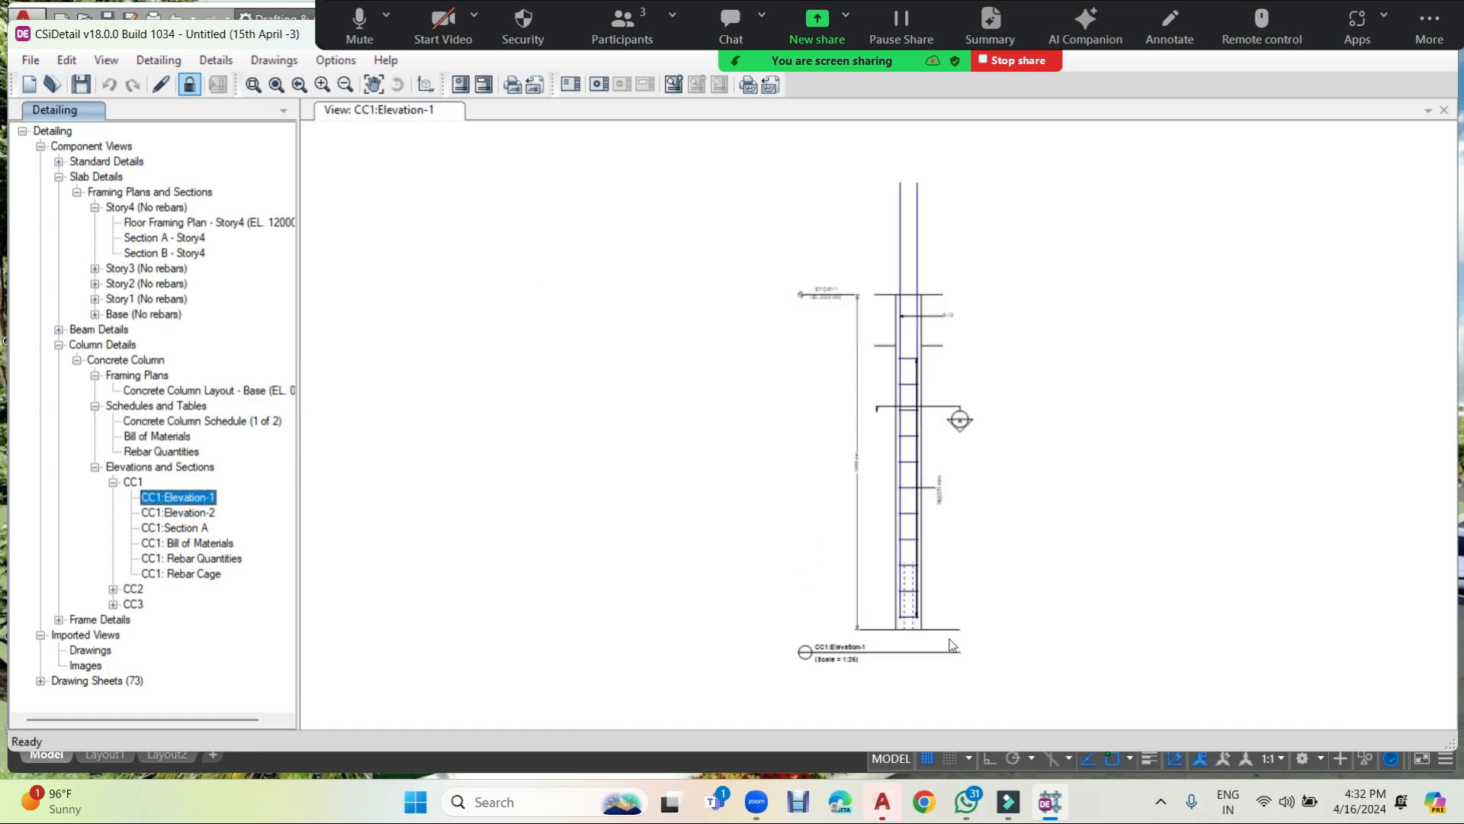
scroll(945, 647, up, 4)
scroll(914, 615, up, 2)
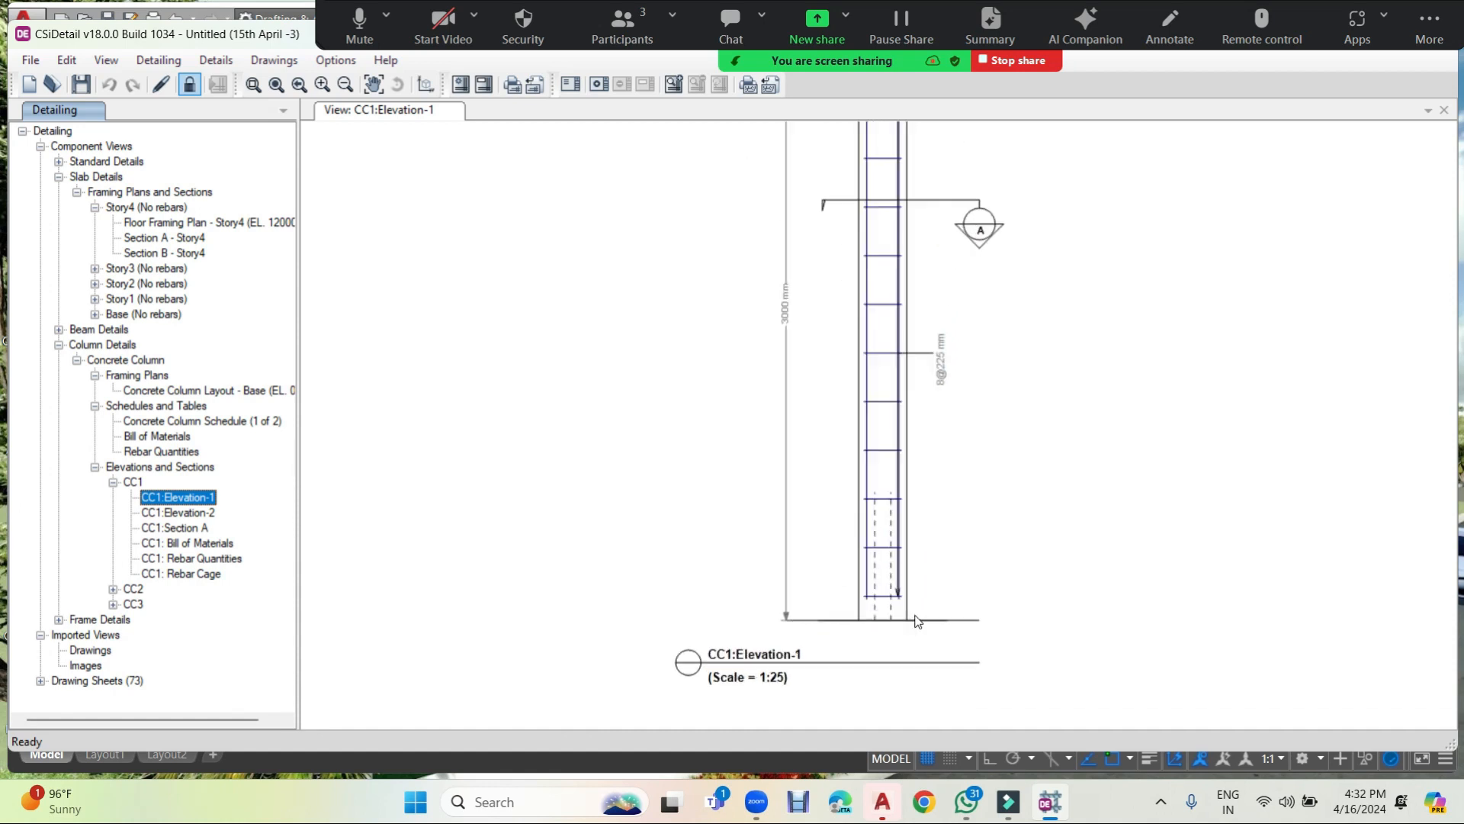
middle_drag(883, 555, 834, 724)
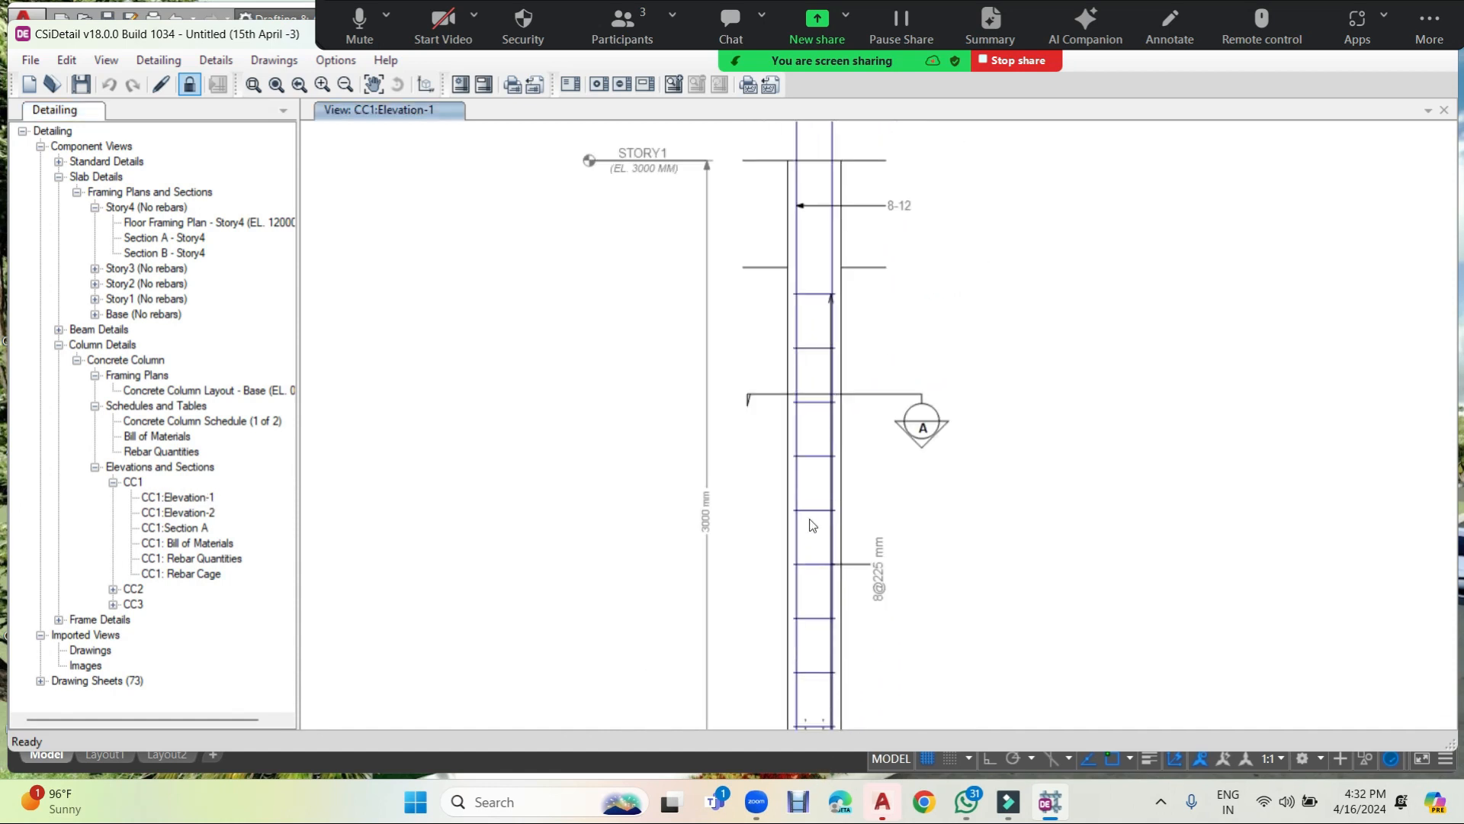
scroll(810, 523, down, 1)
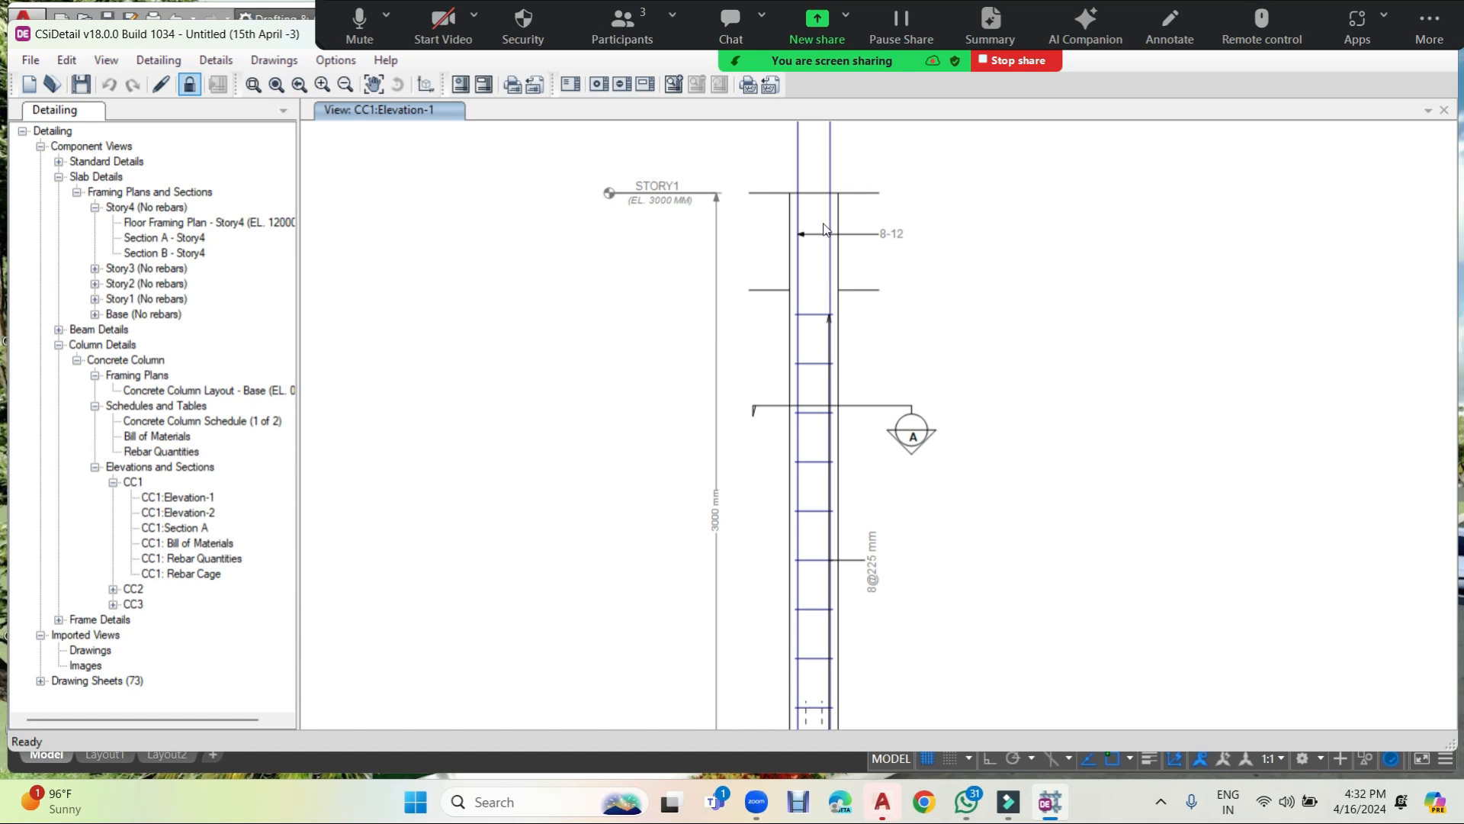
scroll(807, 243, up, 3)
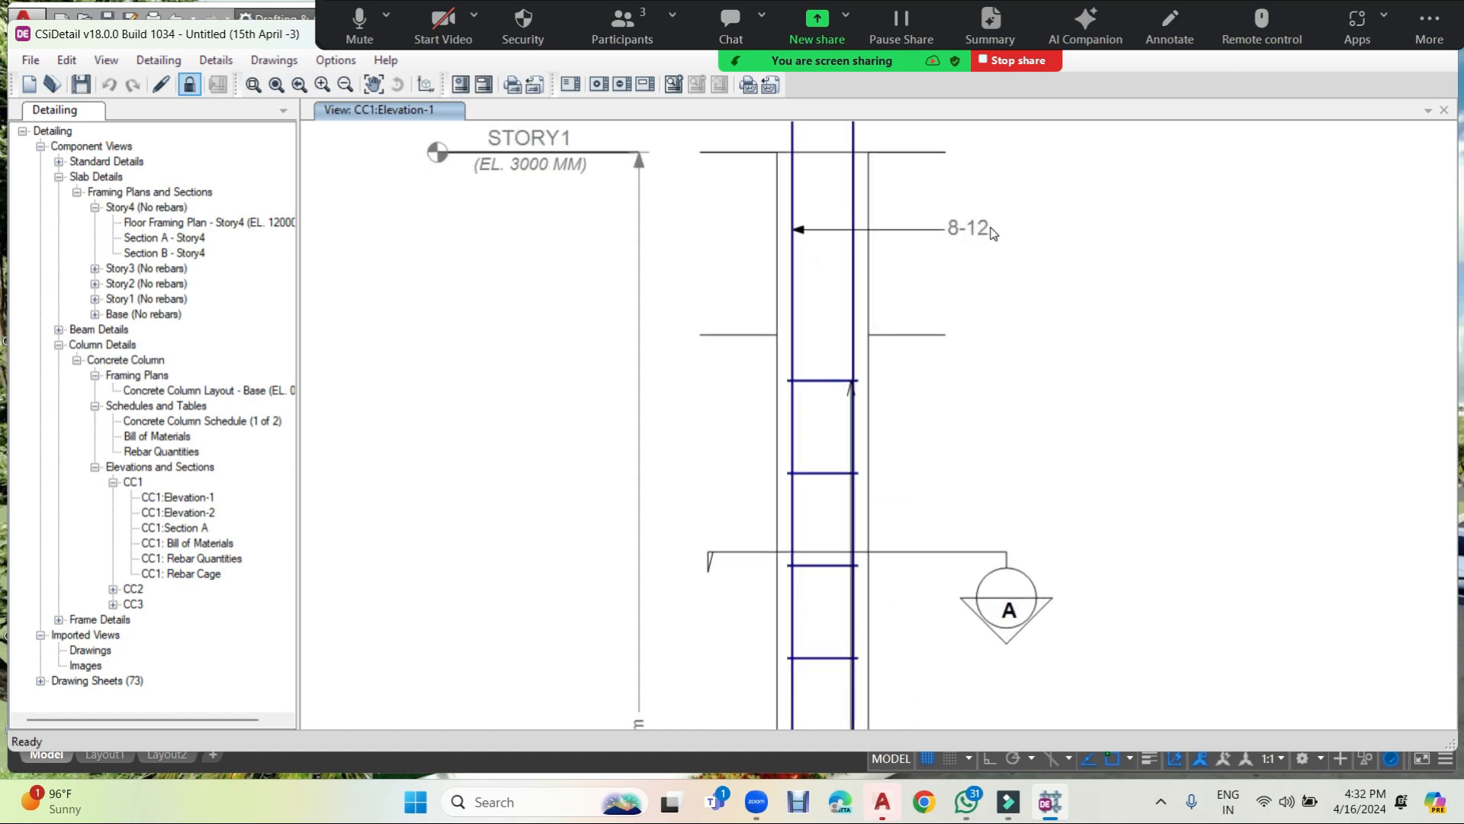
View elevation 2 of column CC1 and inspect its reinforcement over the stories.
click(164, 515)
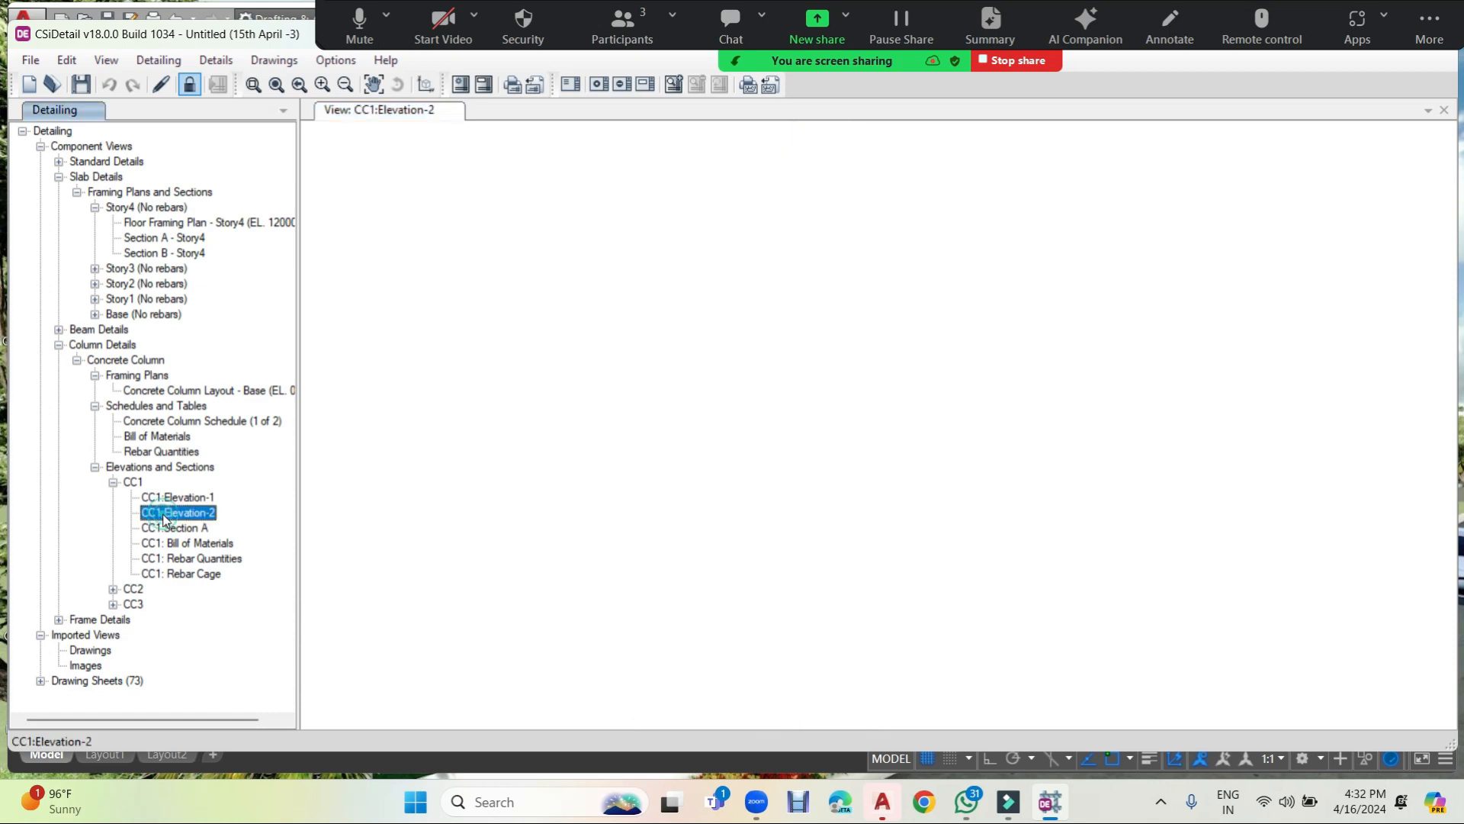
scroll(925, 473, up, 1)
scroll(961, 473, up, 1)
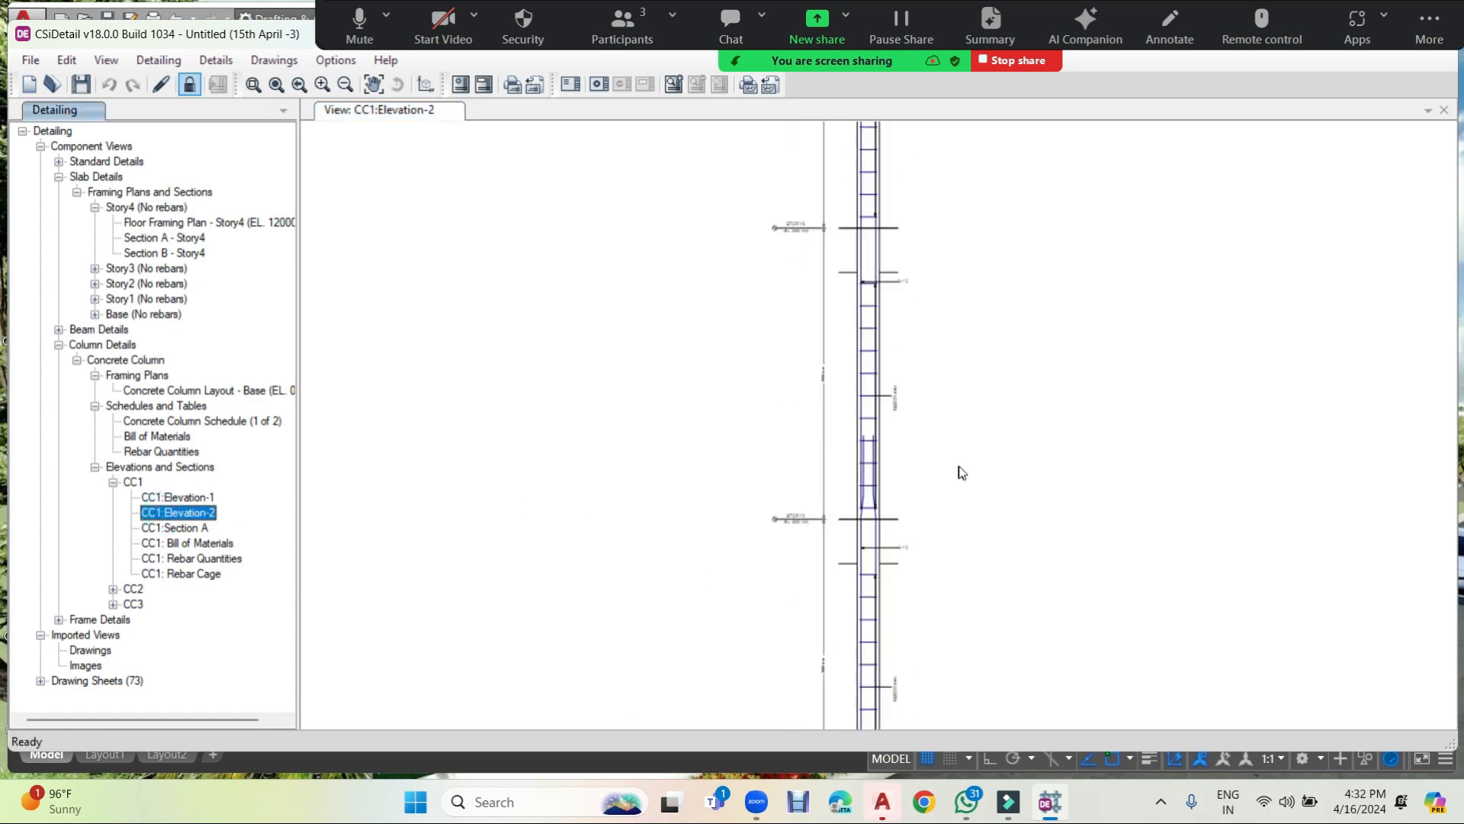
scroll(851, 459, down, 3)
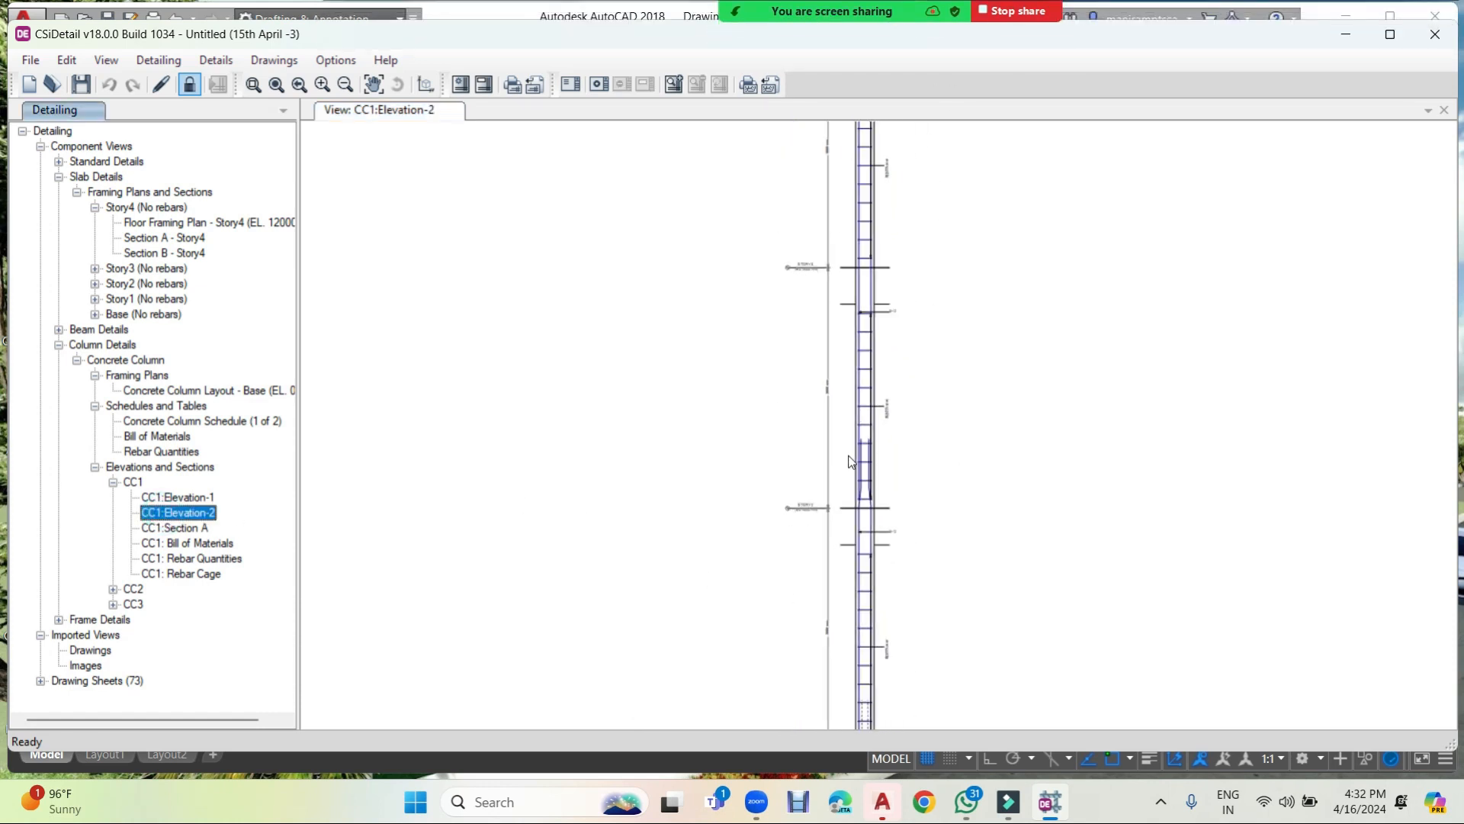
Review Section A, the bill of materials and the rebar quantities of column CC1.
click(177, 528)
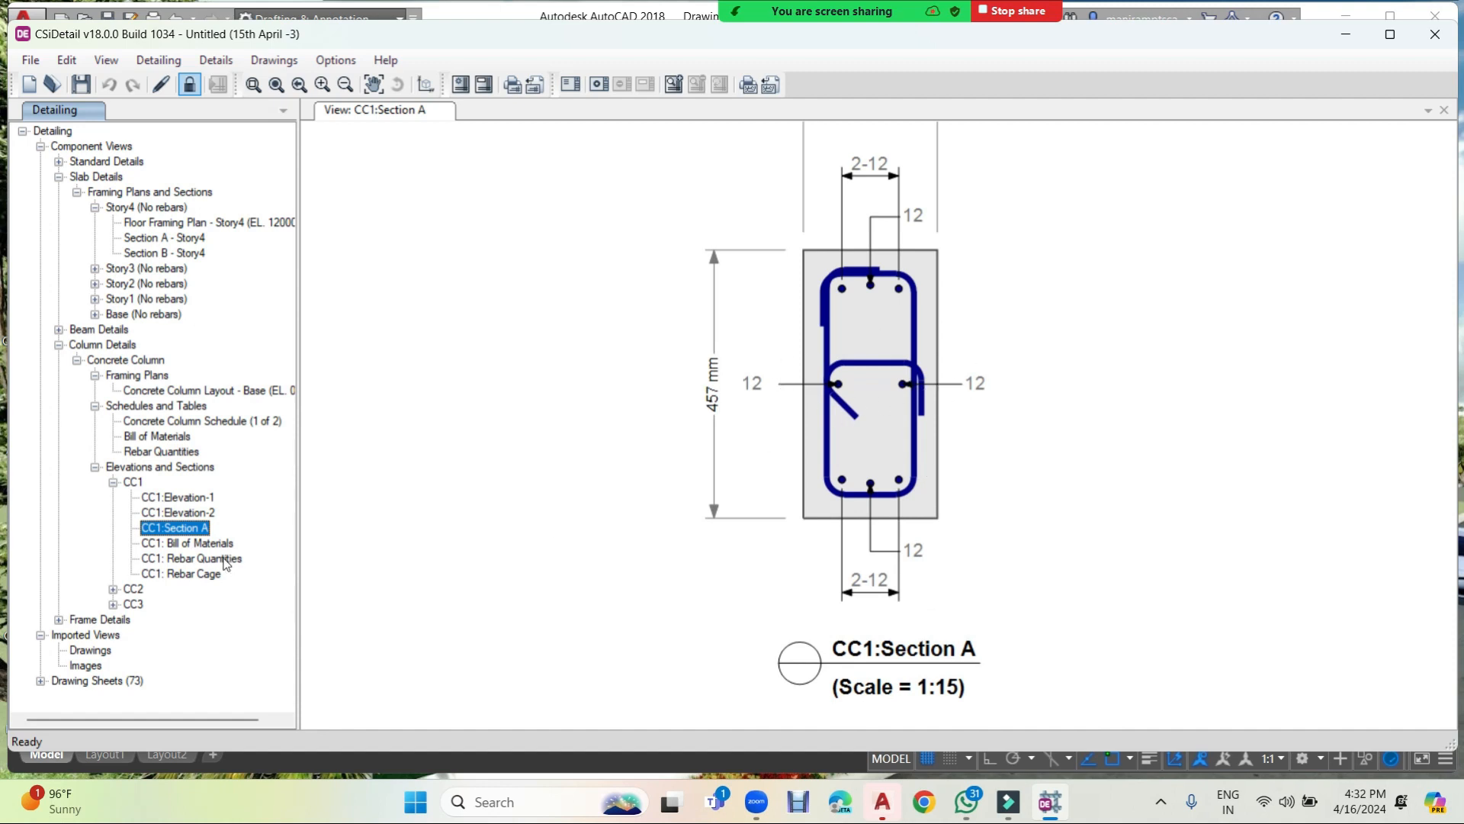
click(198, 542)
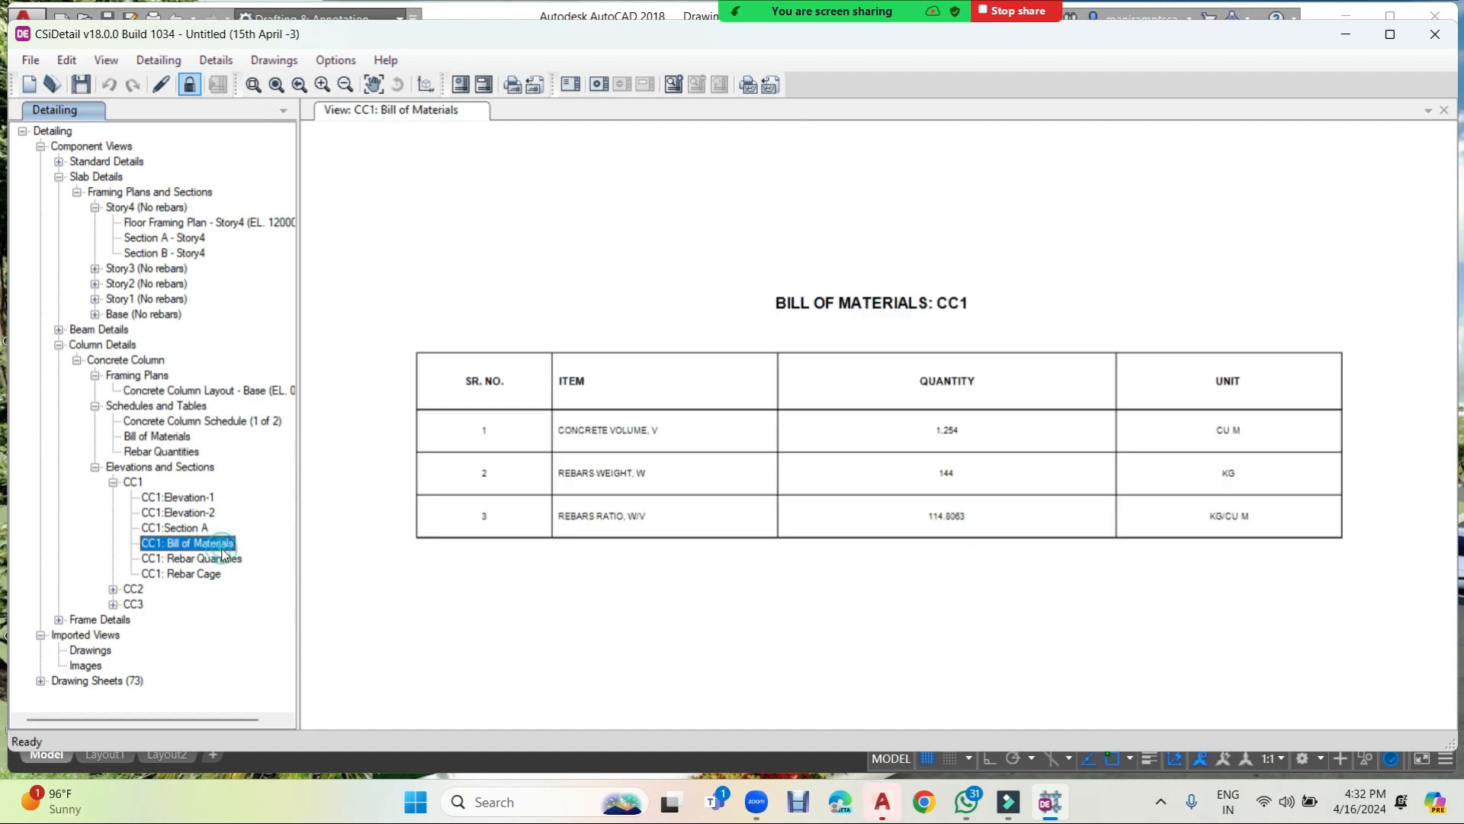
click(222, 563)
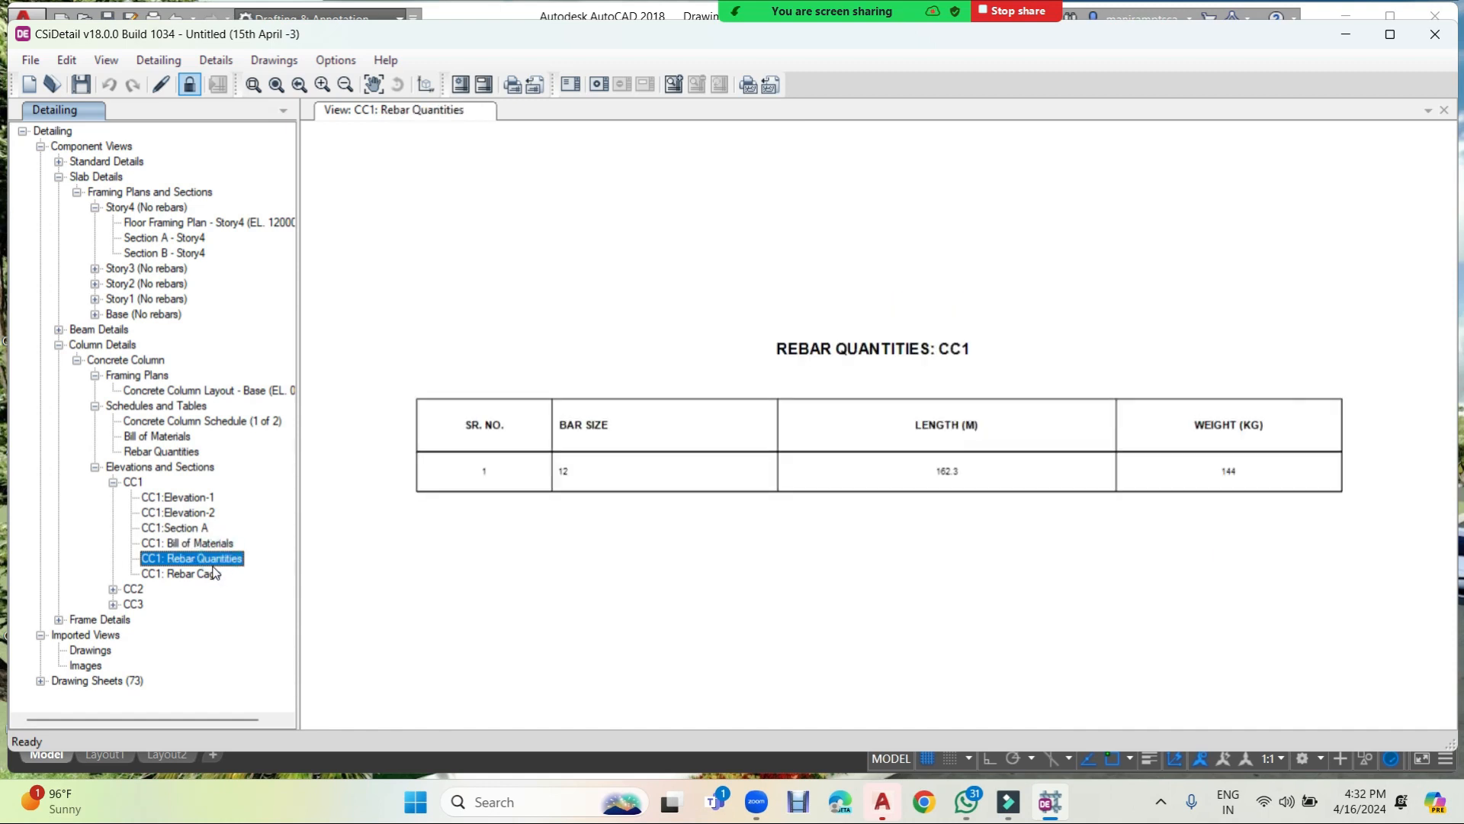
View the 3D rebar cage of column CC1 and examine the ties and longitudinal bars from its base upward.
click(203, 573)
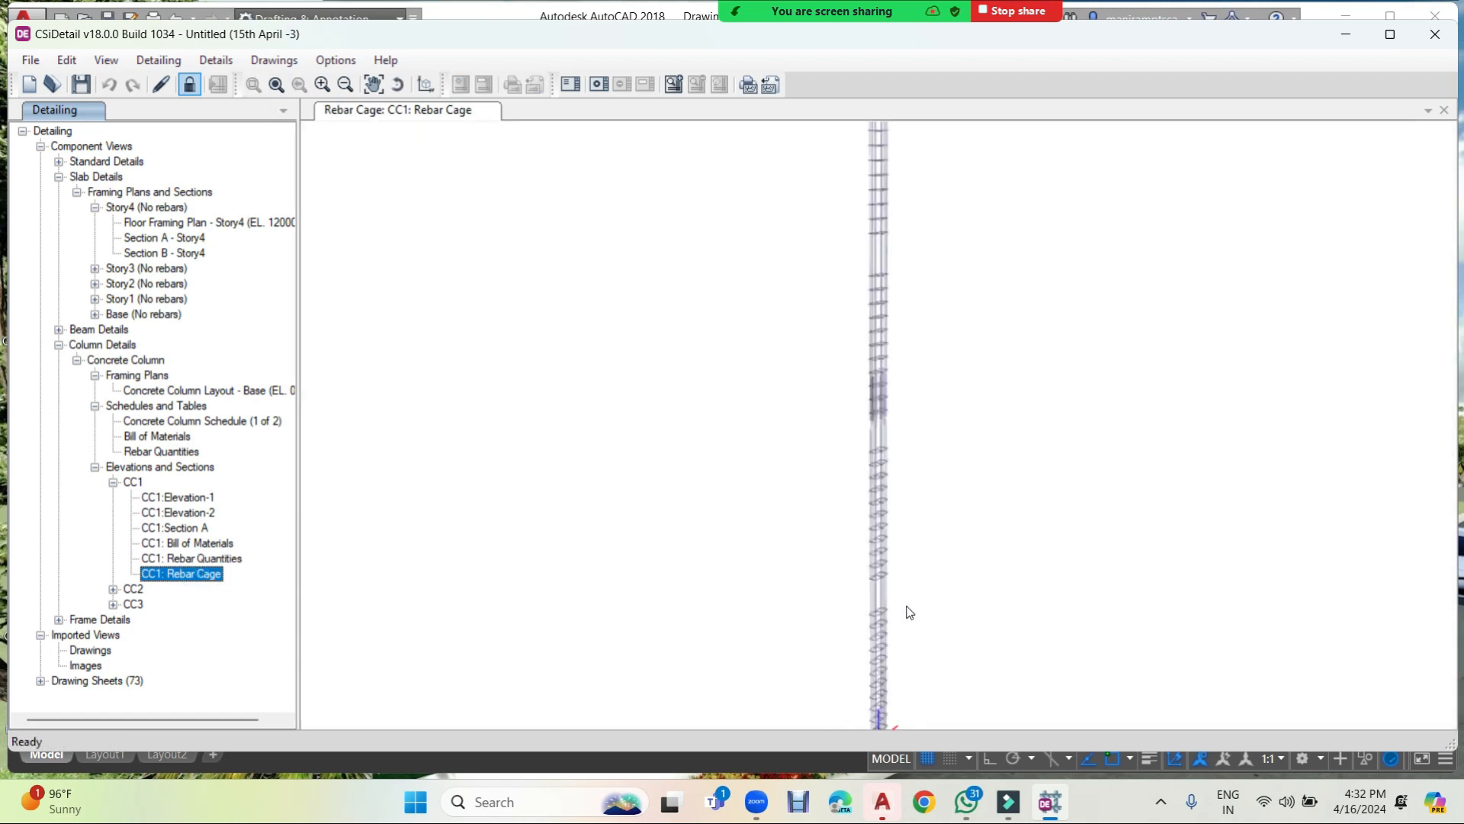
scroll(935, 495, up, 6)
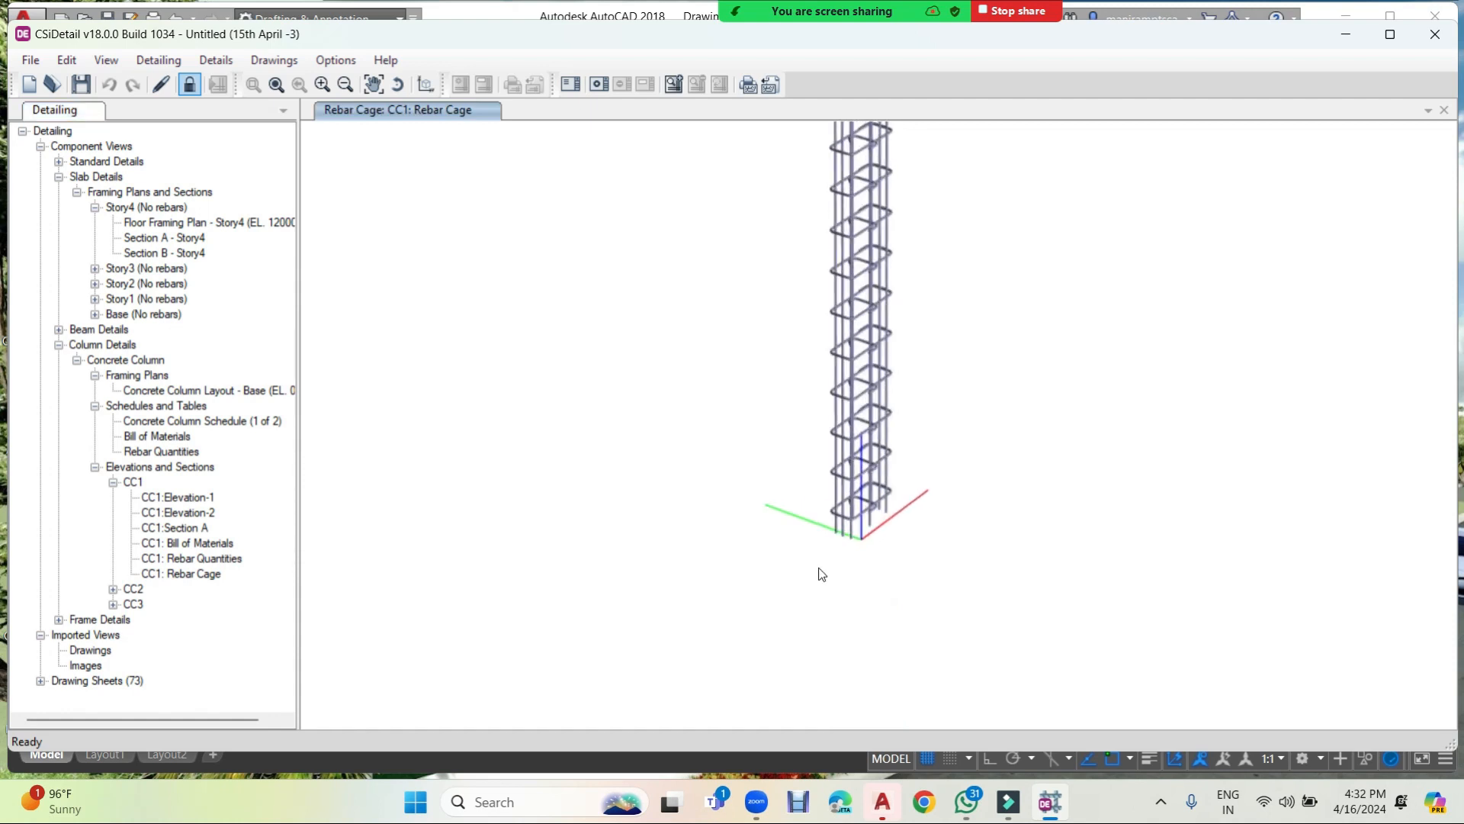
scroll(880, 549, up, 6)
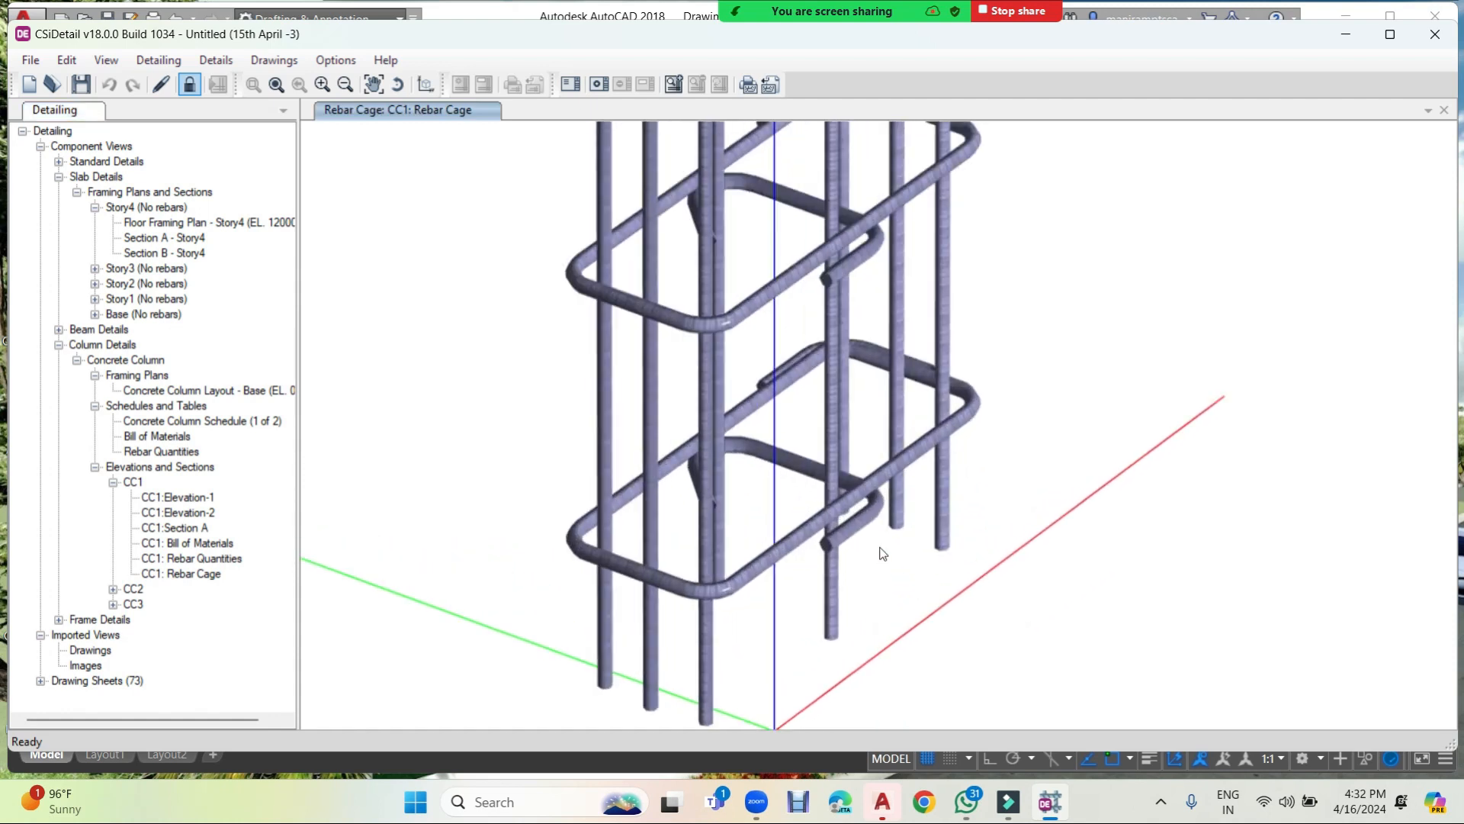
scroll(880, 547, up, 1)
middle_drag(673, 266, 702, 770)
scroll(763, 458, down, 3)
middle_drag(787, 410, 794, 815)
middle_drag(826, 337, 824, 751)
scroll(868, 328, down, 8)
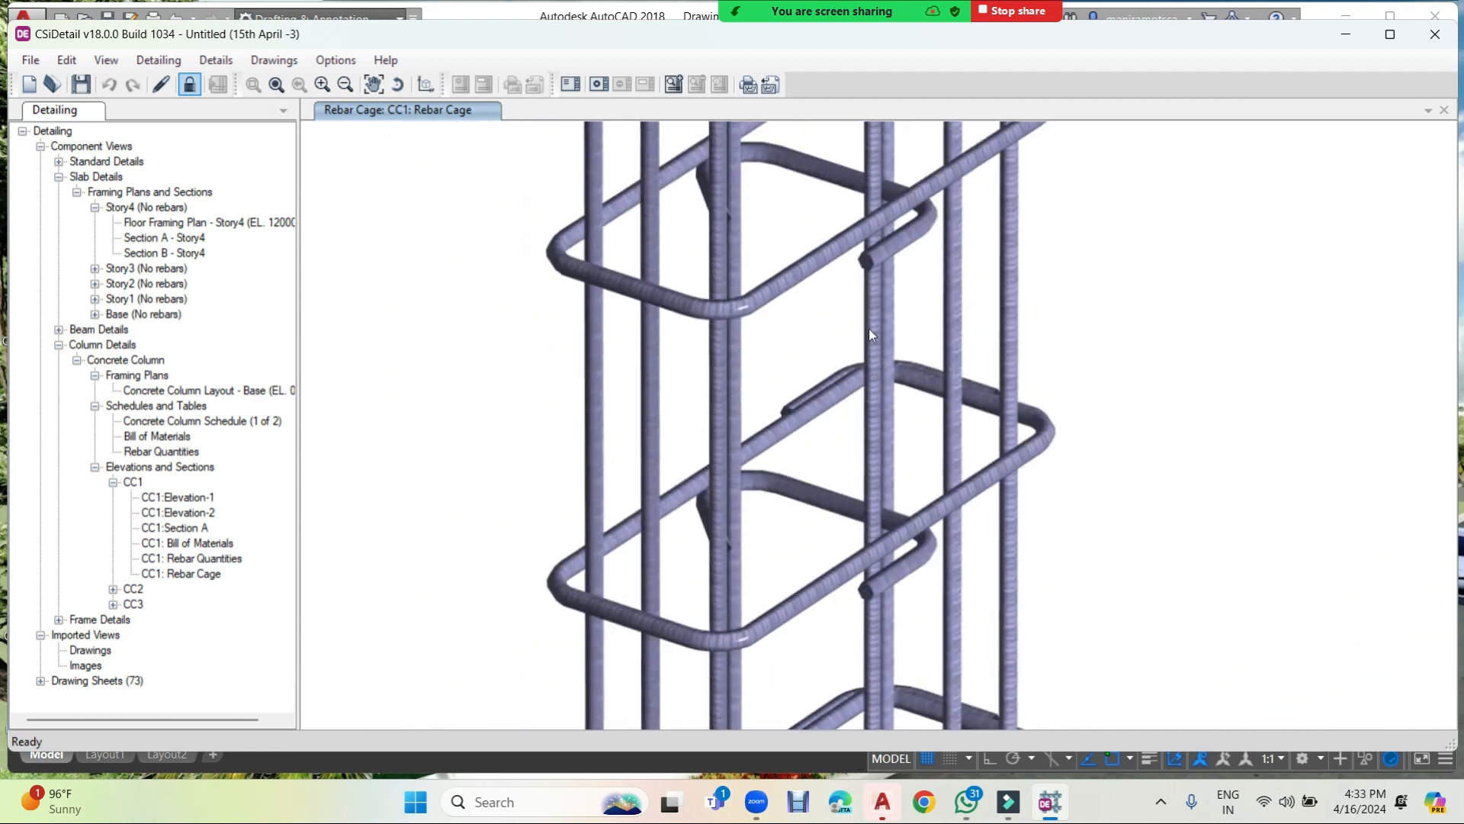
Follow column CC1's rebar cage through the bar splices up to the top of the column.
mouse_move(904, 163)
middle_down()
mouse_move(946, 578)
mouse_move(918, 786)
middle_up()
mouse_move(873, 358)
middle_down()
mouse_move(908, 574)
mouse_move(907, 805)
middle_up()
scroll(888, 407, down, 6)
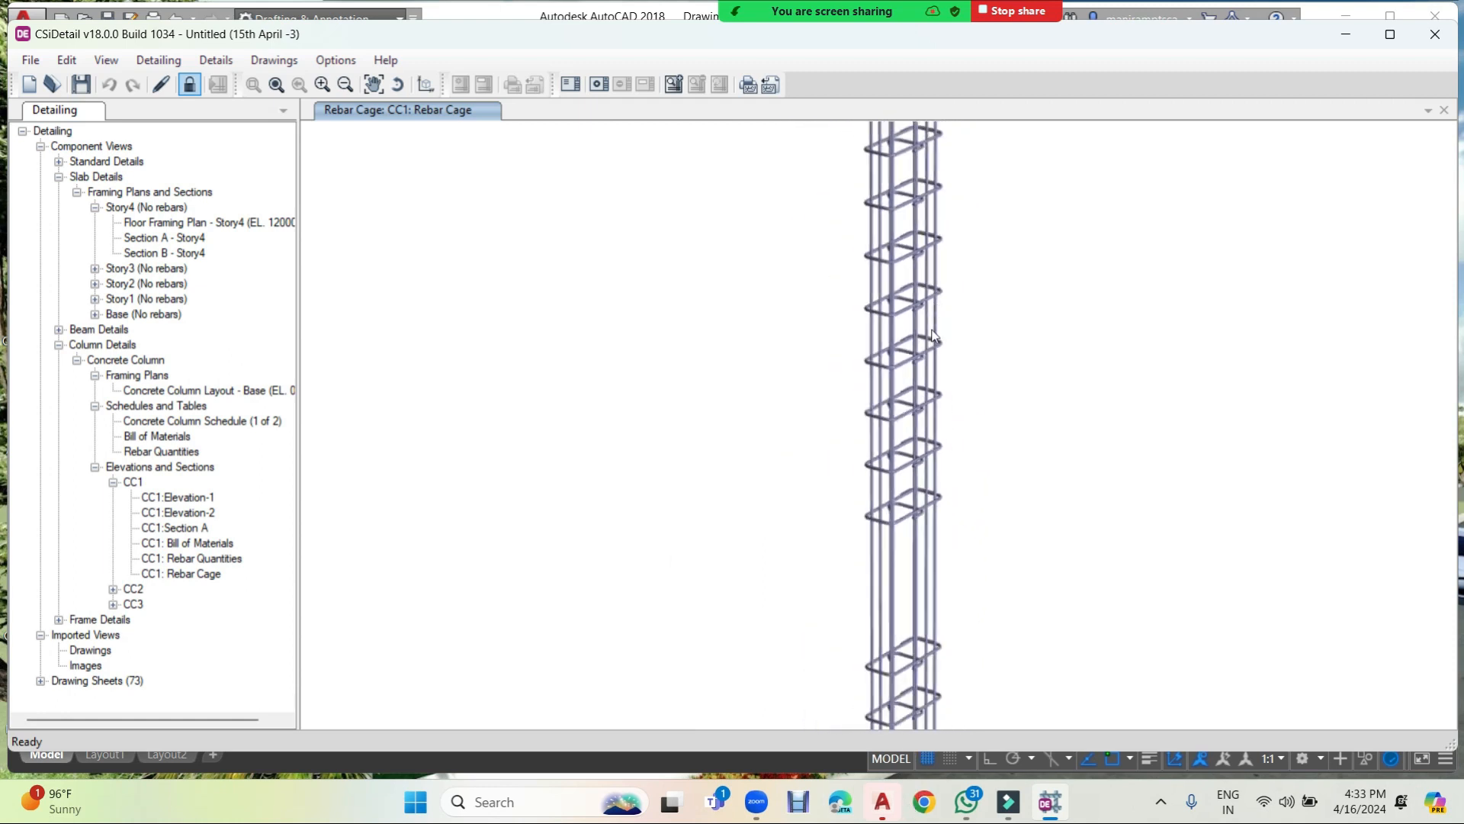
middle_drag(949, 377, 962, 734)
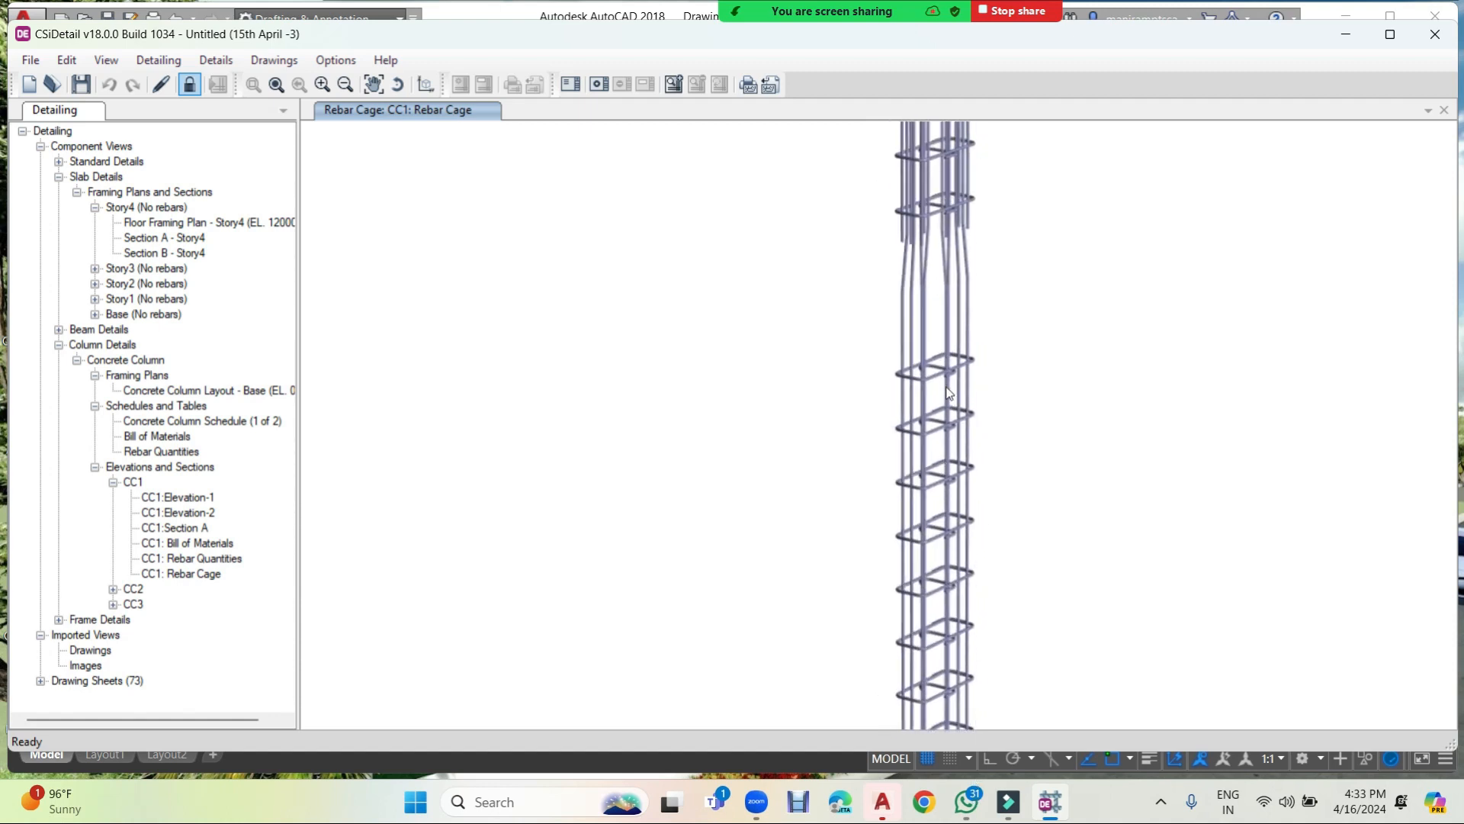
middle_drag(949, 396, 963, 115)
middle_drag(964, 328, 892, 783)
mouse_move(904, 129)
middle_down()
mouse_move(879, 409)
mouse_move(880, 733)
middle_up()
middle_drag(921, 326, 896, 713)
middle_drag(908, 238, 886, 502)
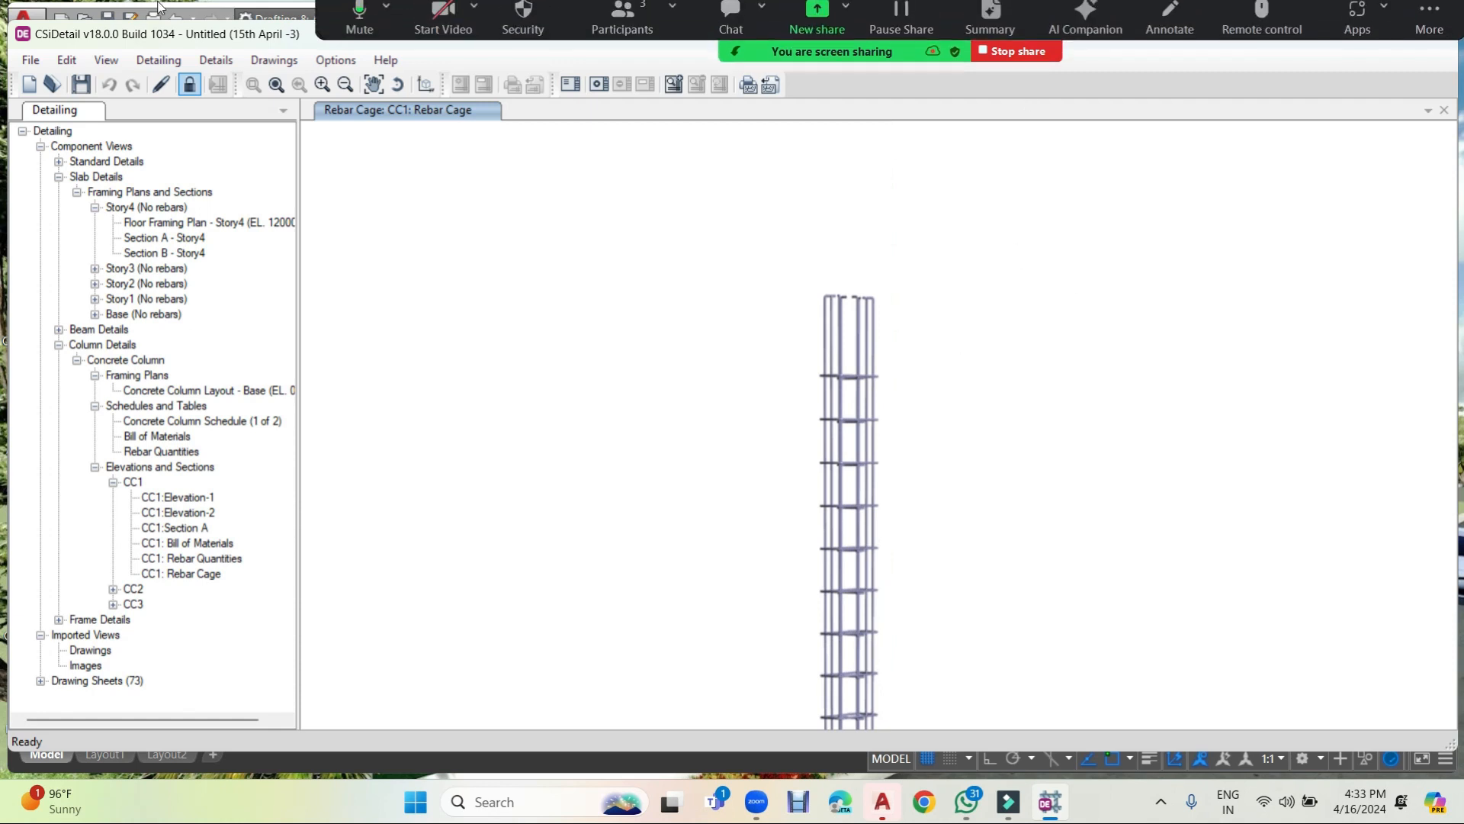
Review the rebar cage, elevation 1 and Section B of column CC2.
click(113, 482)
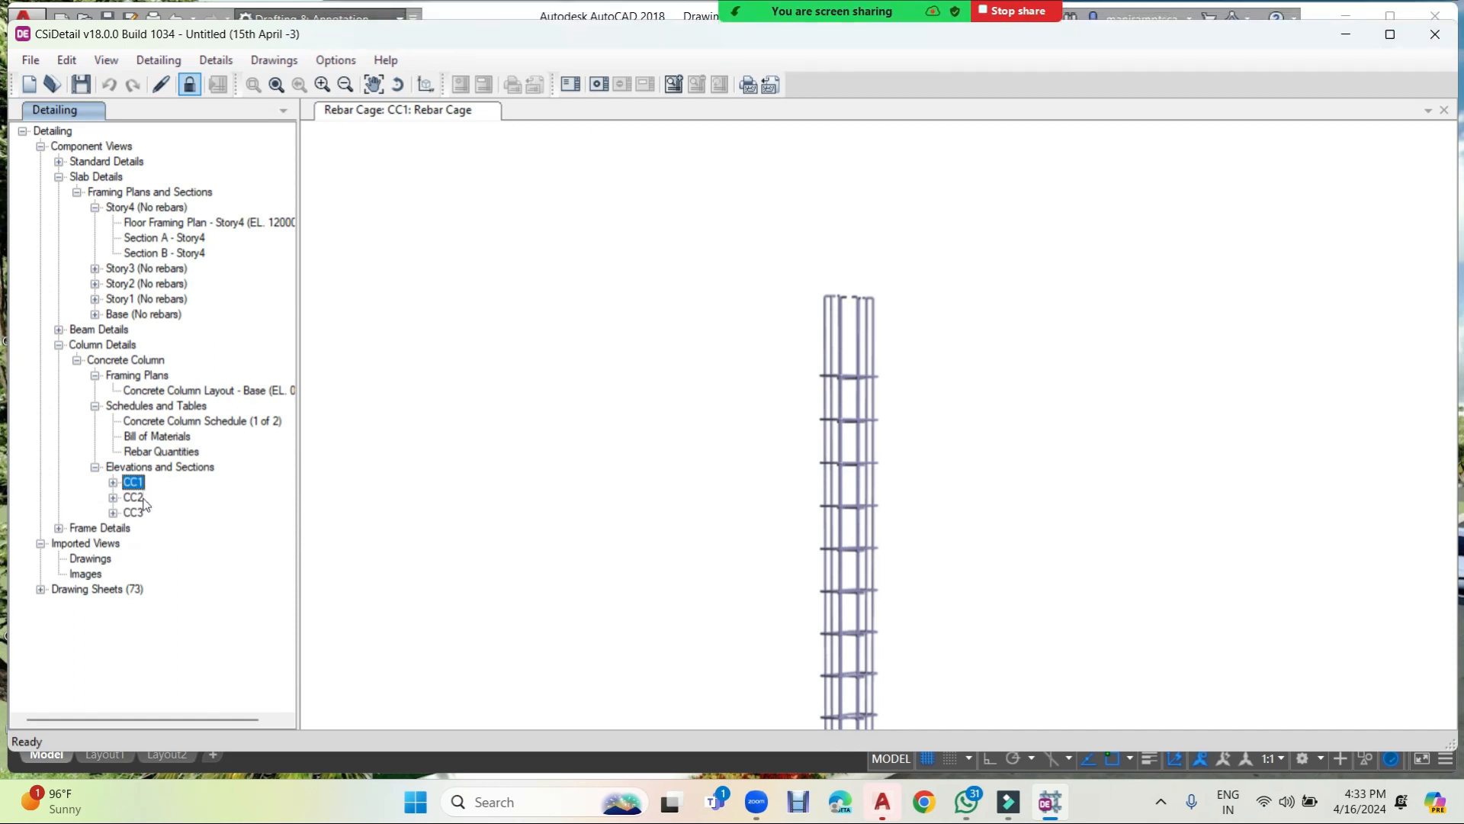
click(113, 498)
double_click(180, 604)
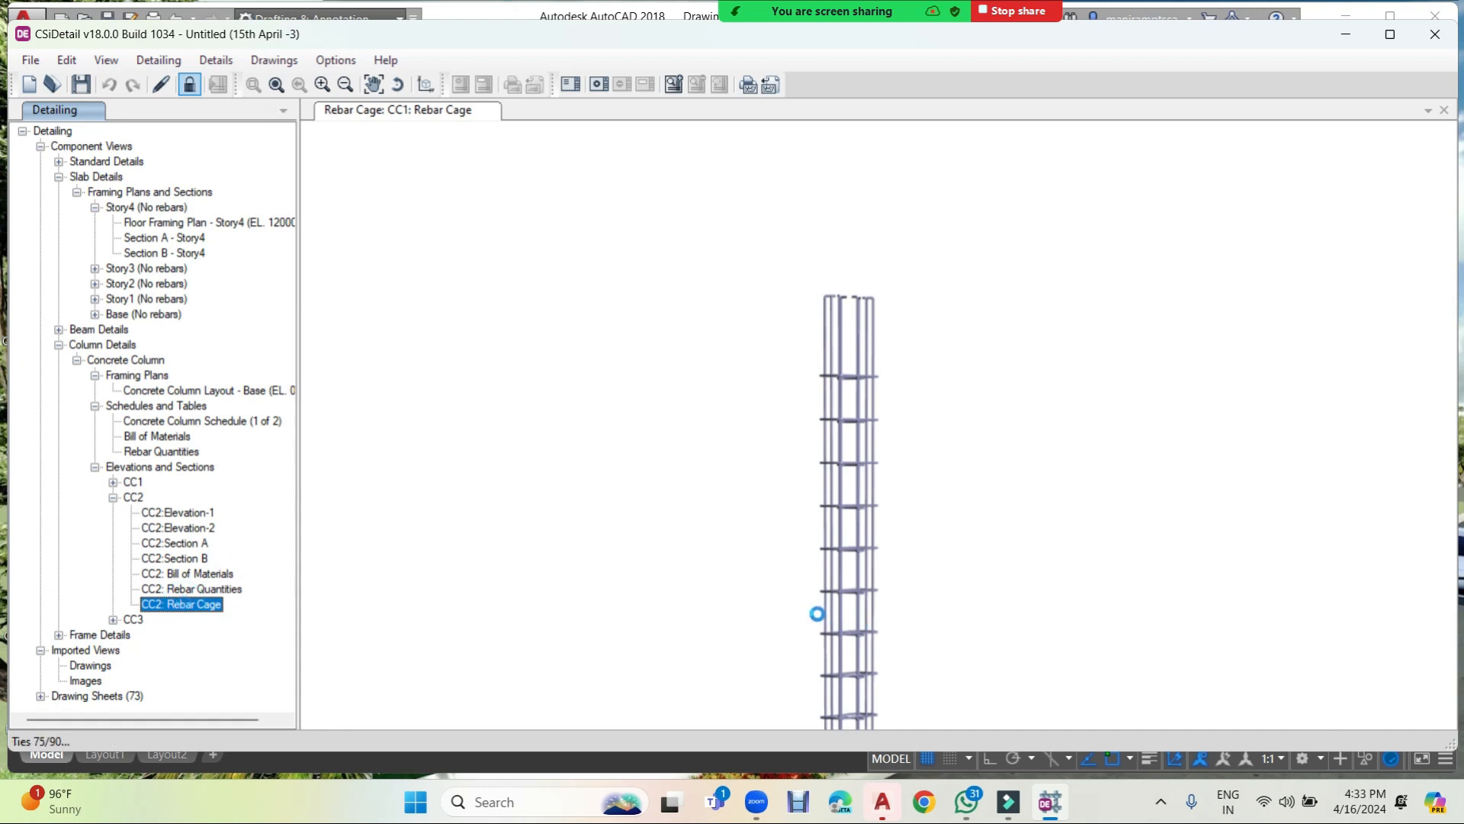
scroll(901, 564, up, 9)
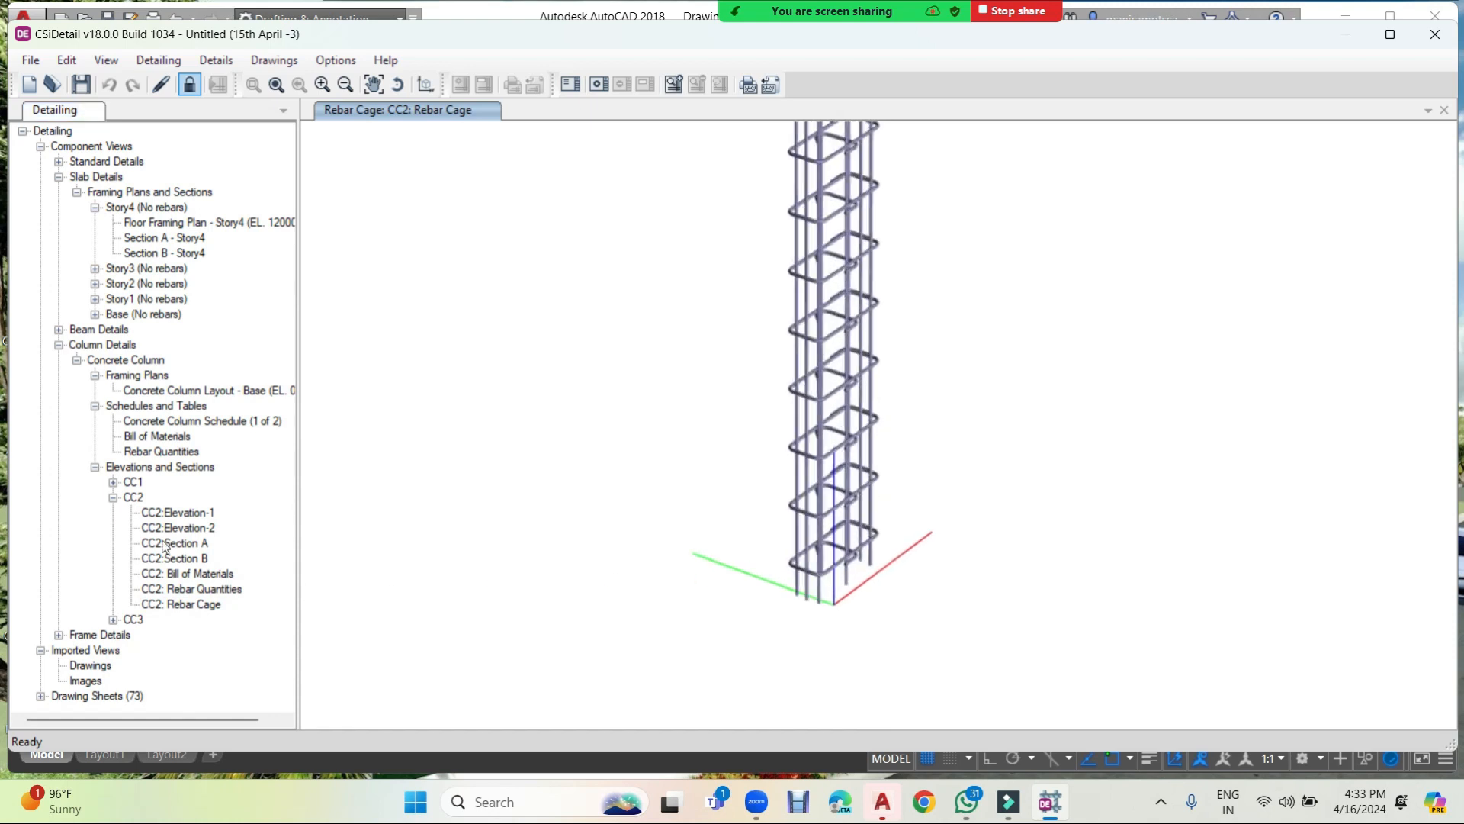
double_click(175, 513)
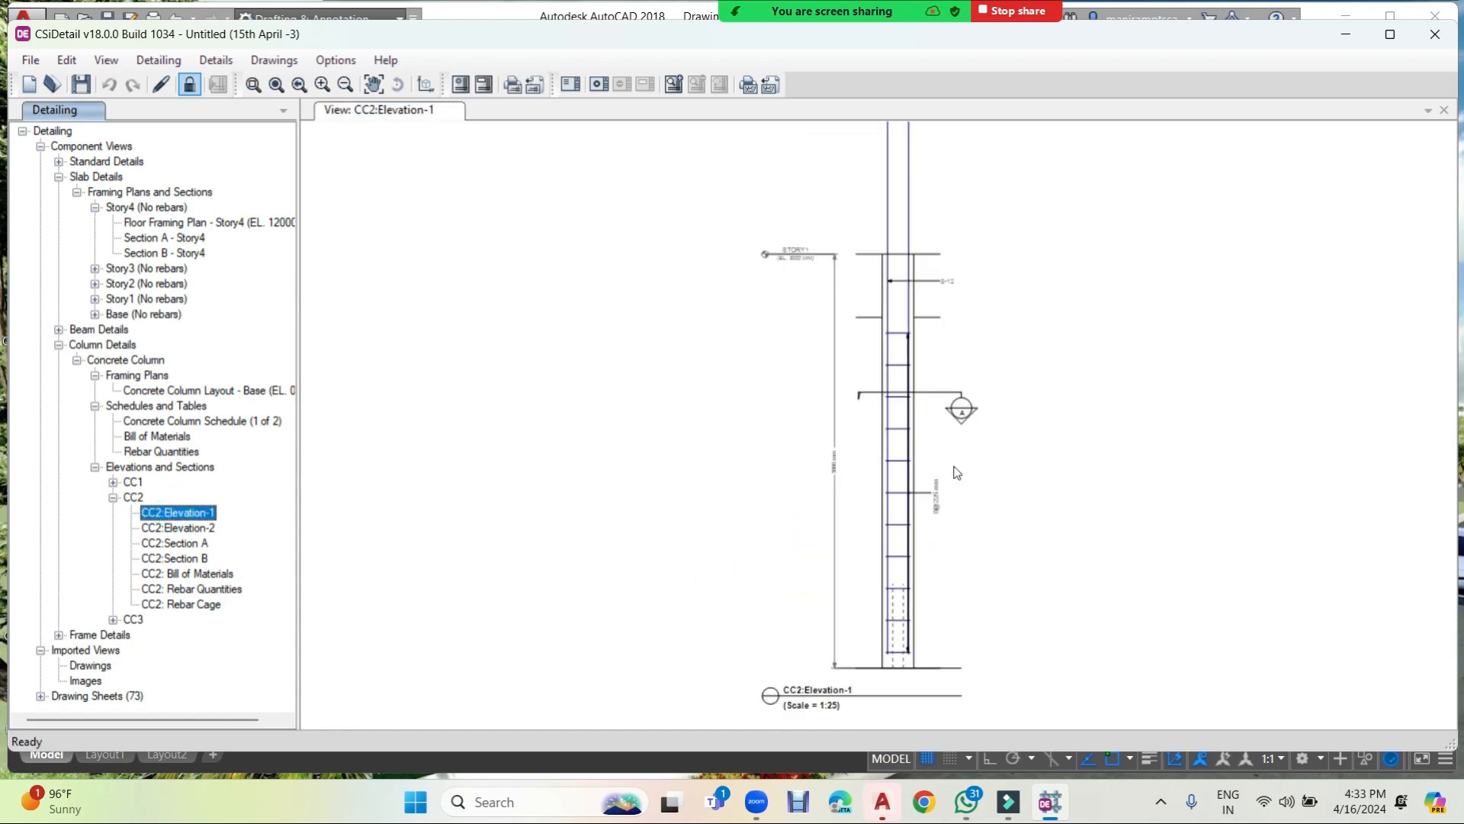
double_click(185, 559)
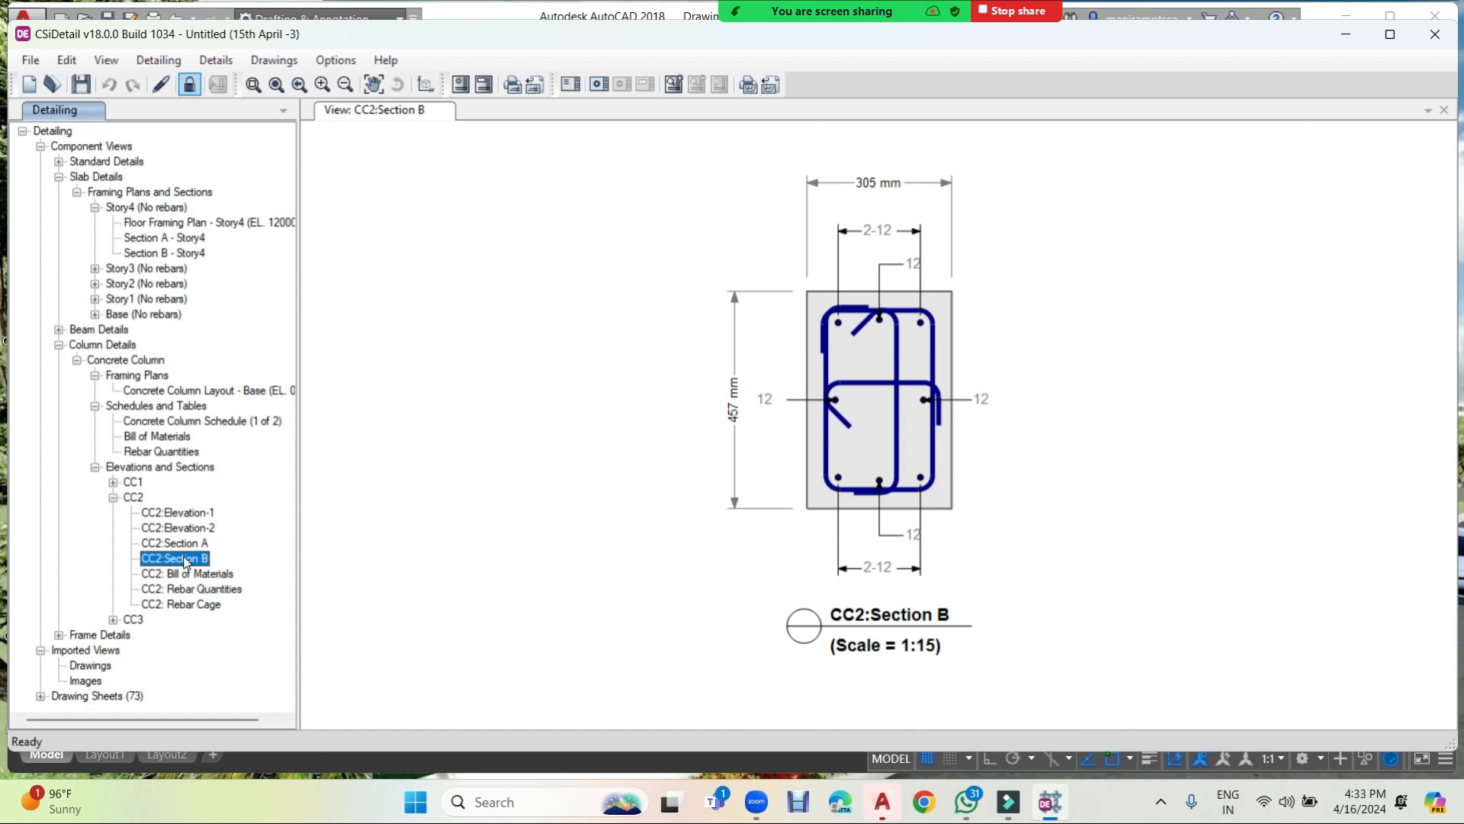
View the rebar cage of column CC3 and inspect the reinforcement in its Section B.
click(113, 619)
double_click(186, 695)
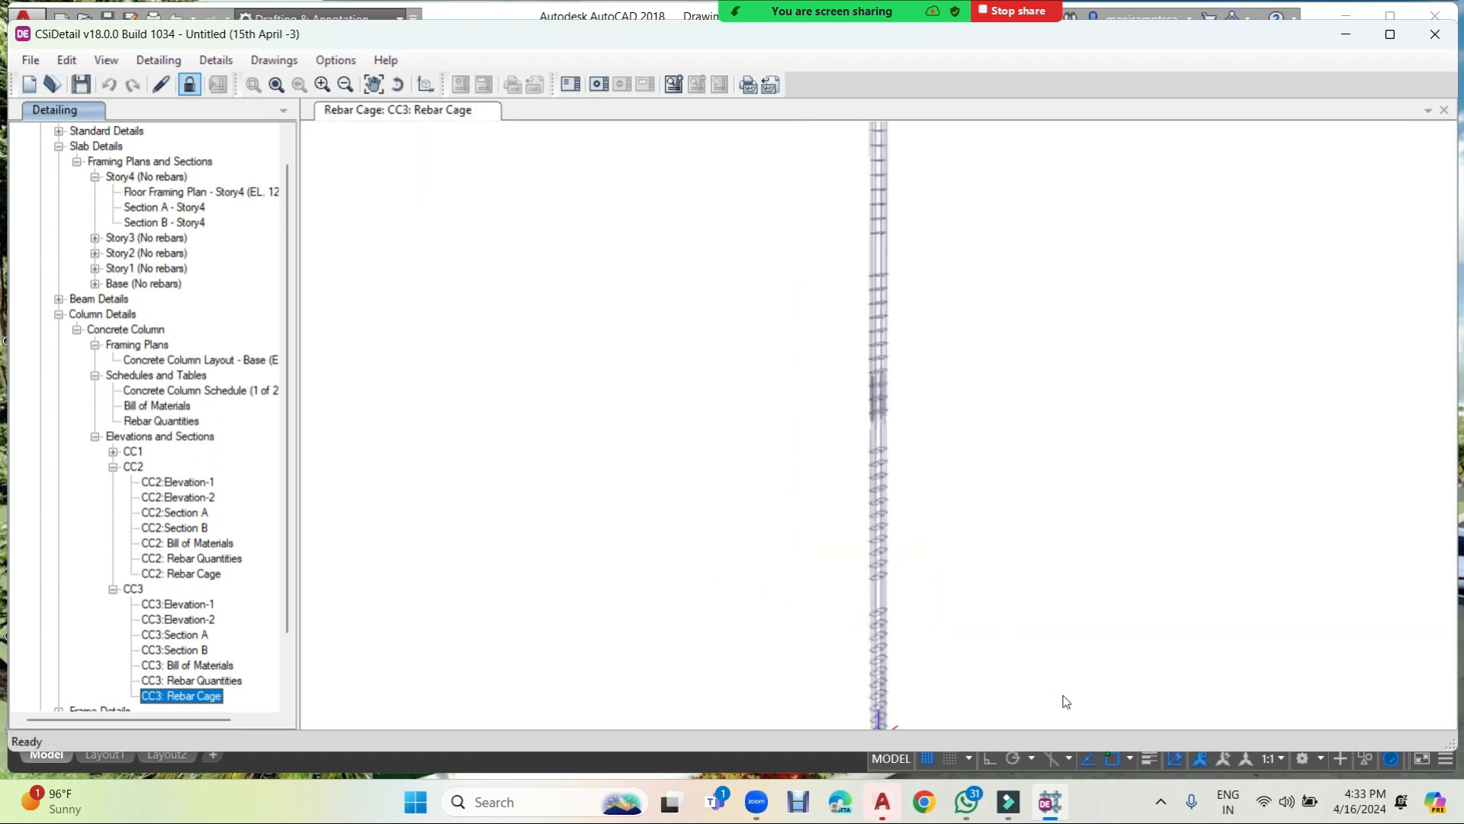
scroll(240, 577, down, 1)
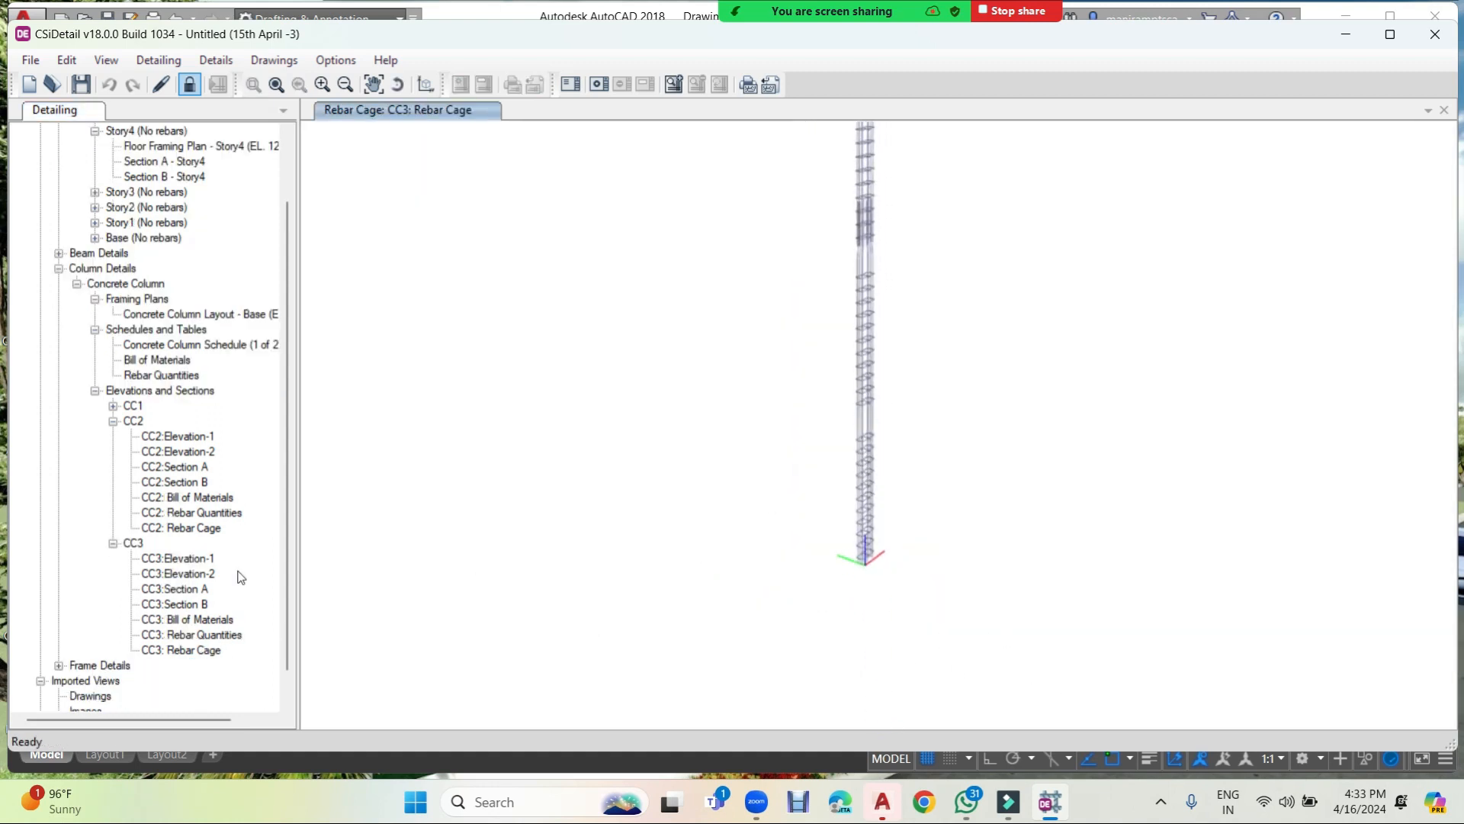
click(202, 604)
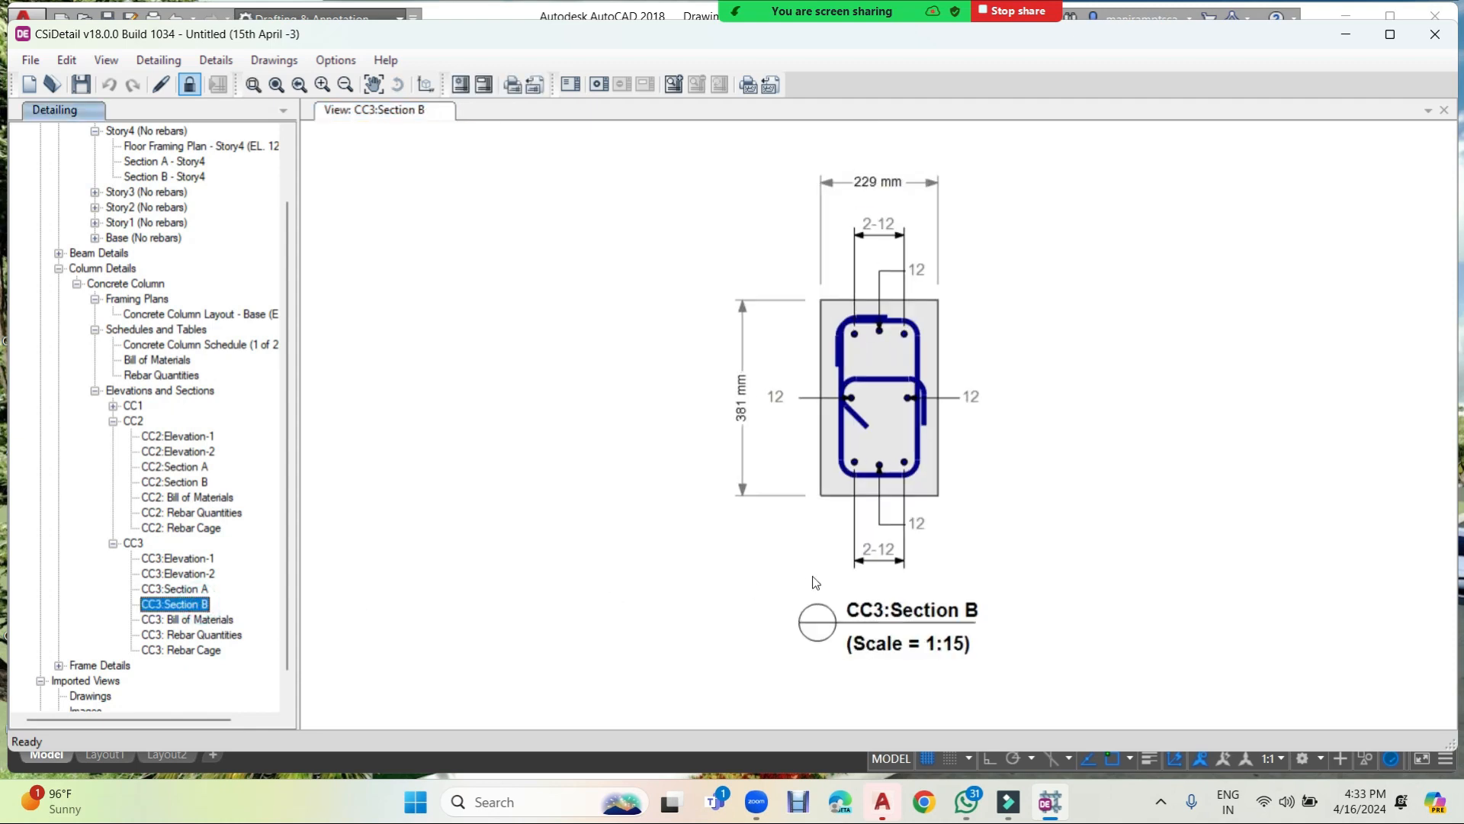
scroll(829, 523, up, 1)
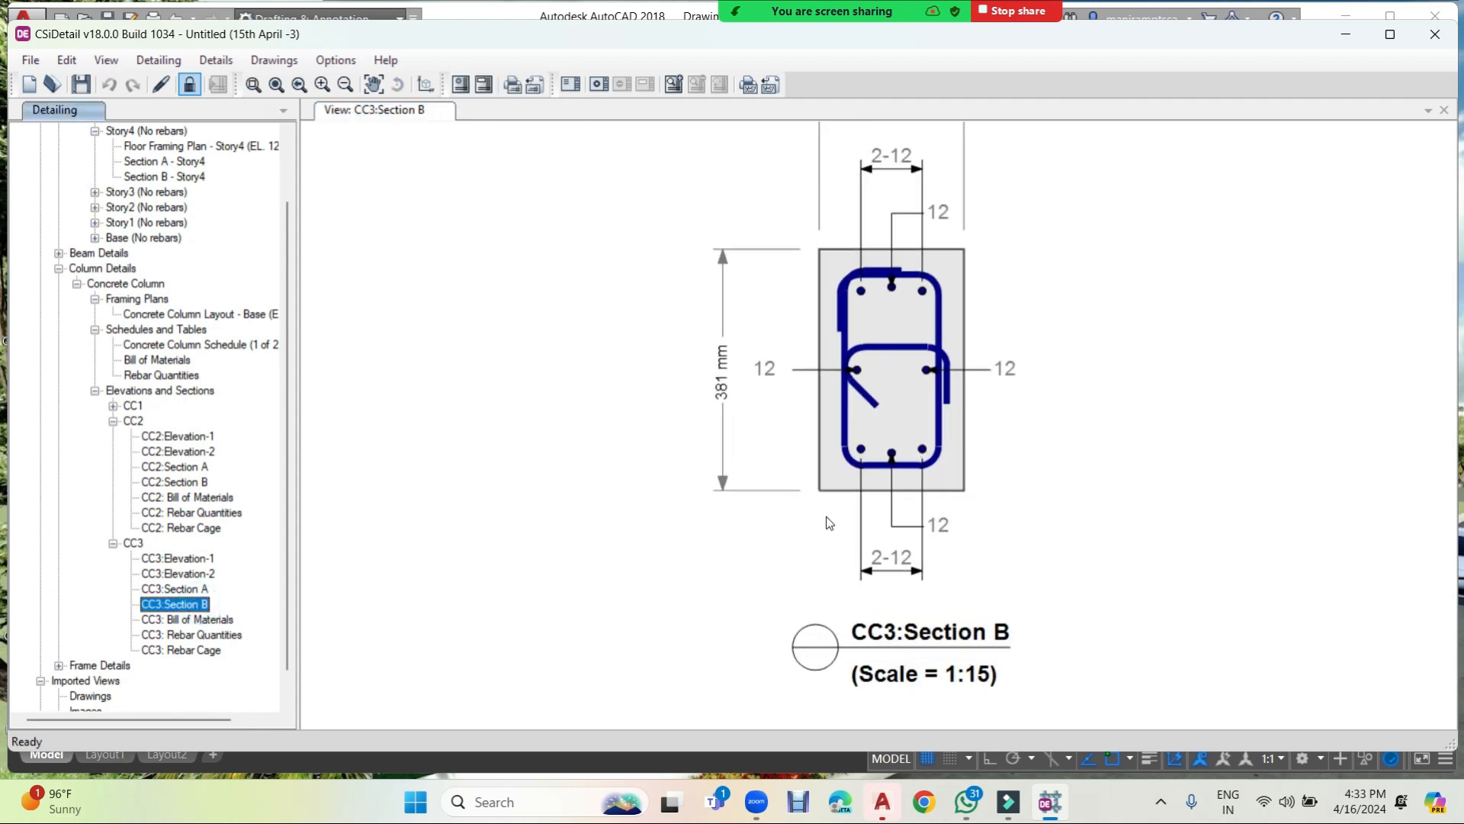
scroll(829, 523, down, 1)
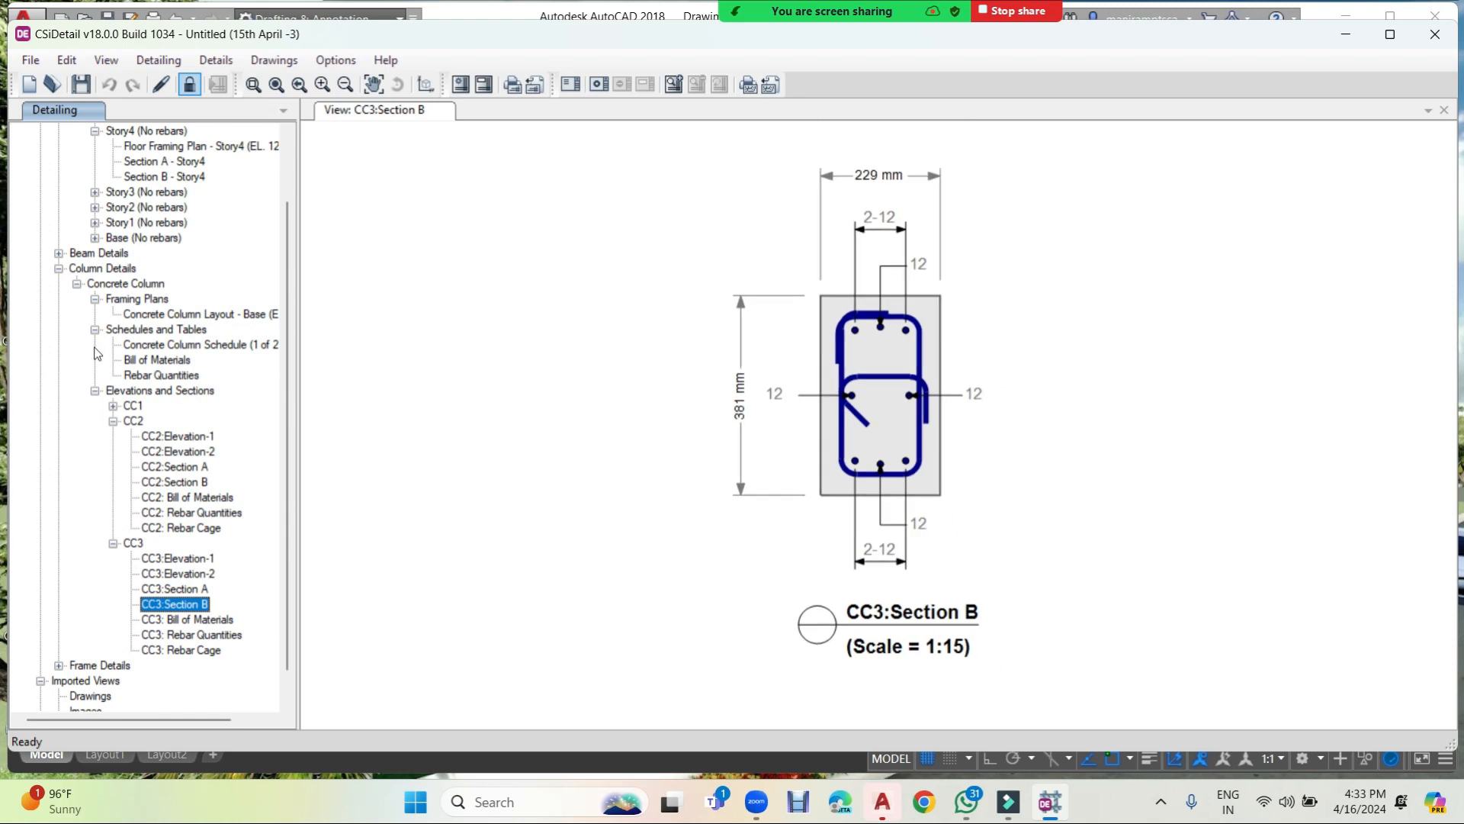
Review Concrete Beam Rebar Table (1 of 5), the Bill of Materials and the Rebar Quantities for the concrete beams.
click(60, 269)
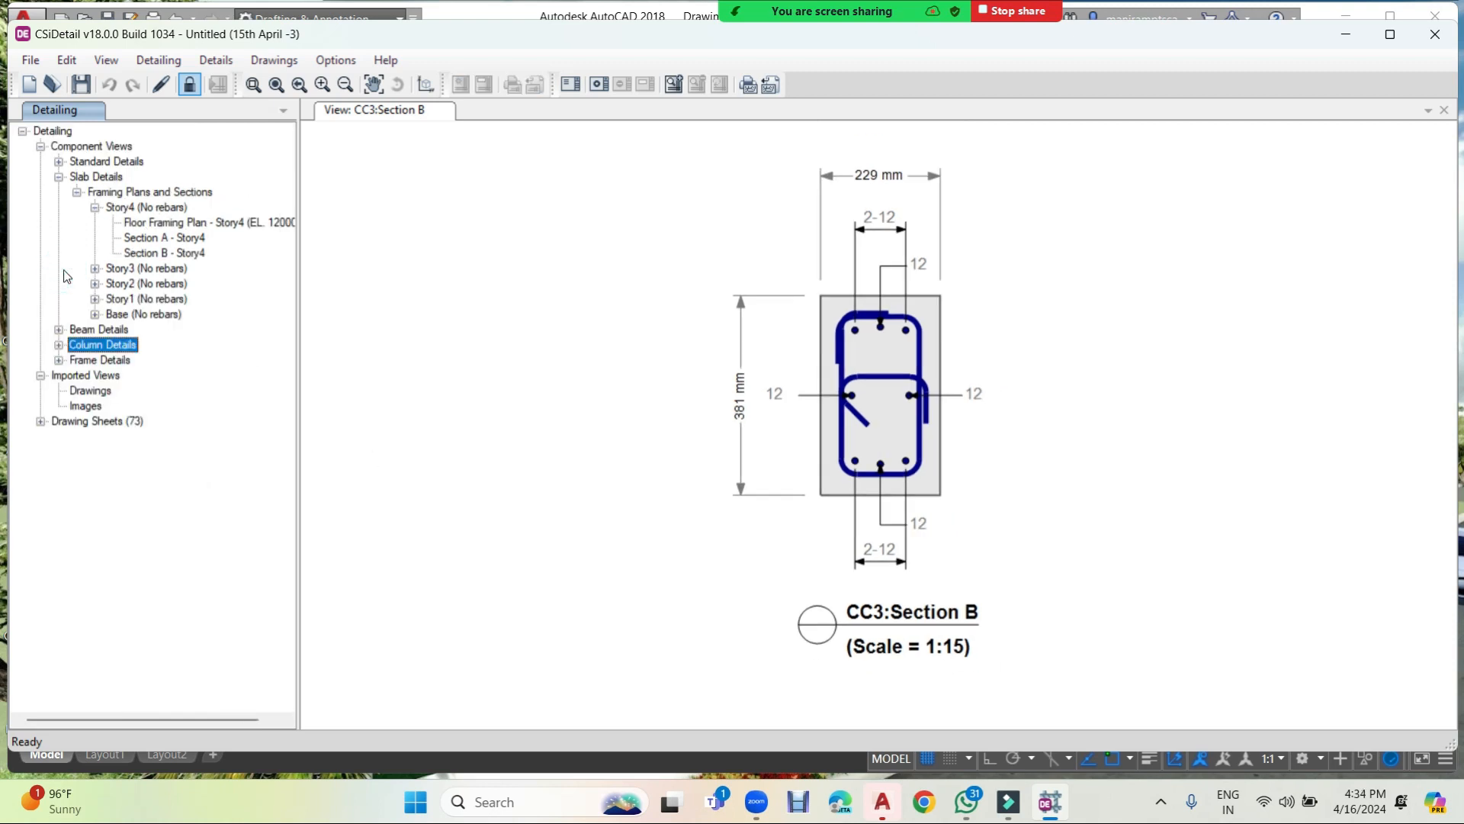
click(58, 329)
click(77, 344)
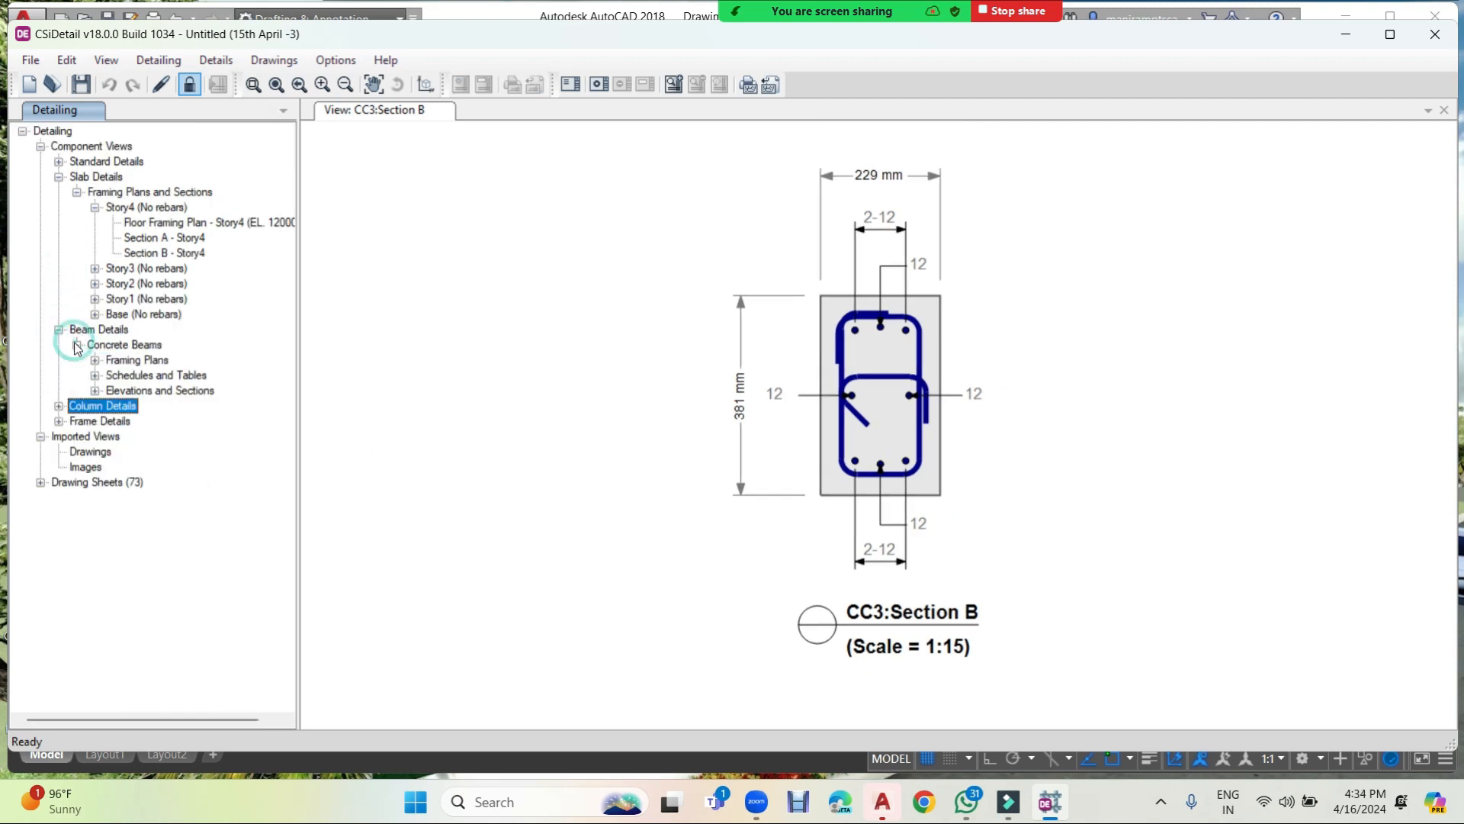
click(94, 360)
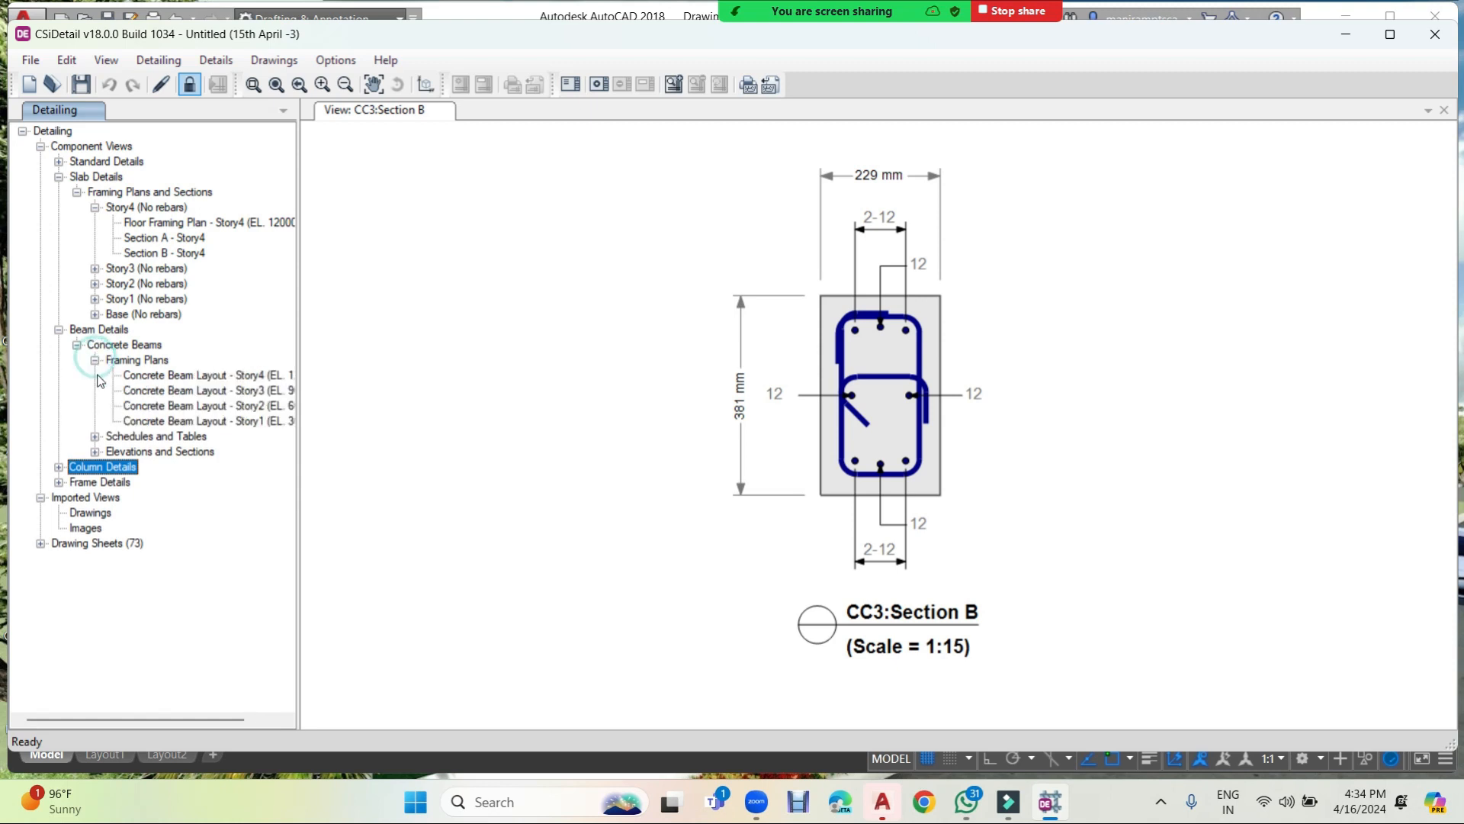
click(95, 436)
click(144, 453)
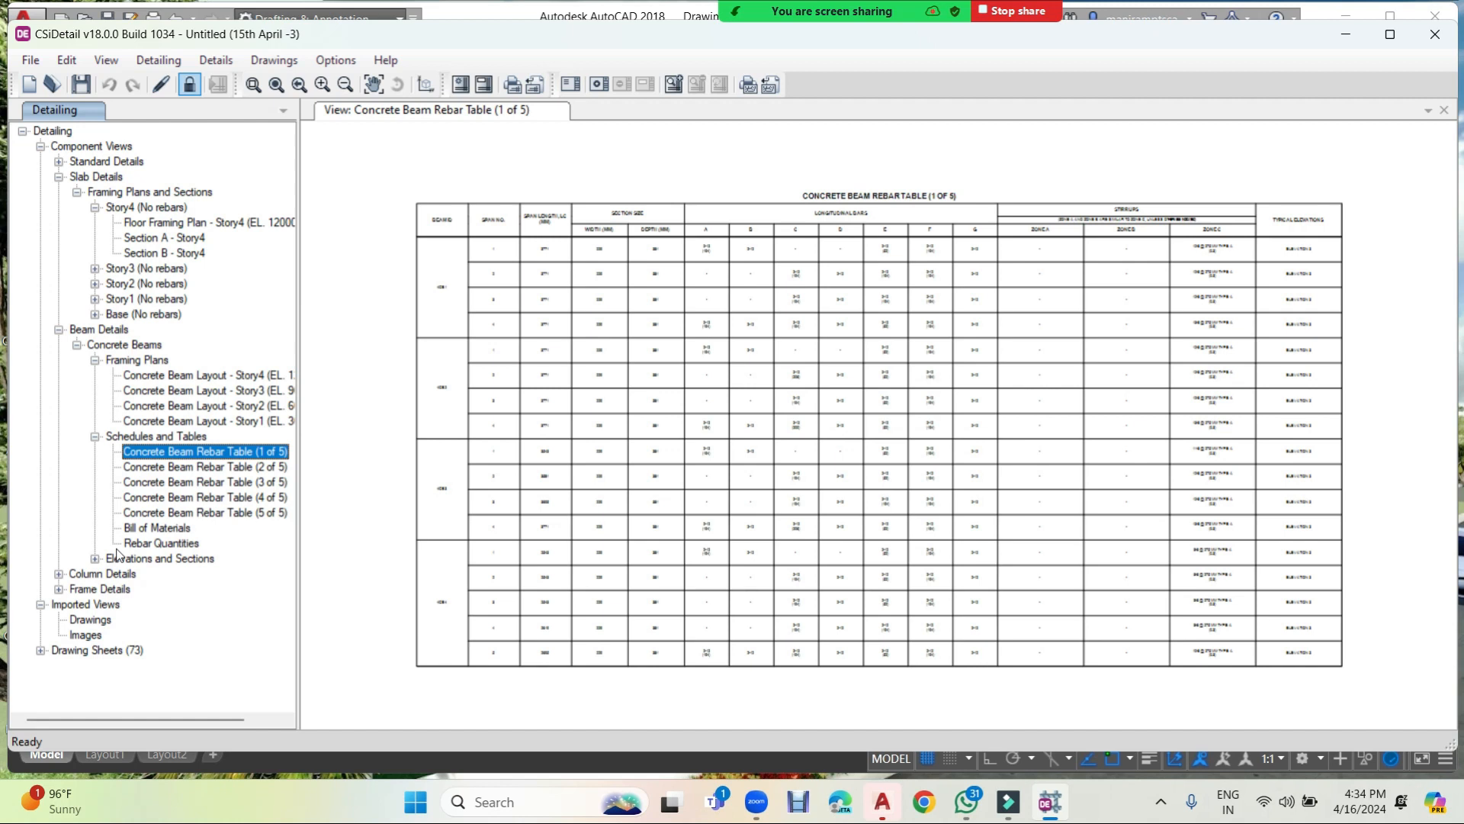
click(153, 529)
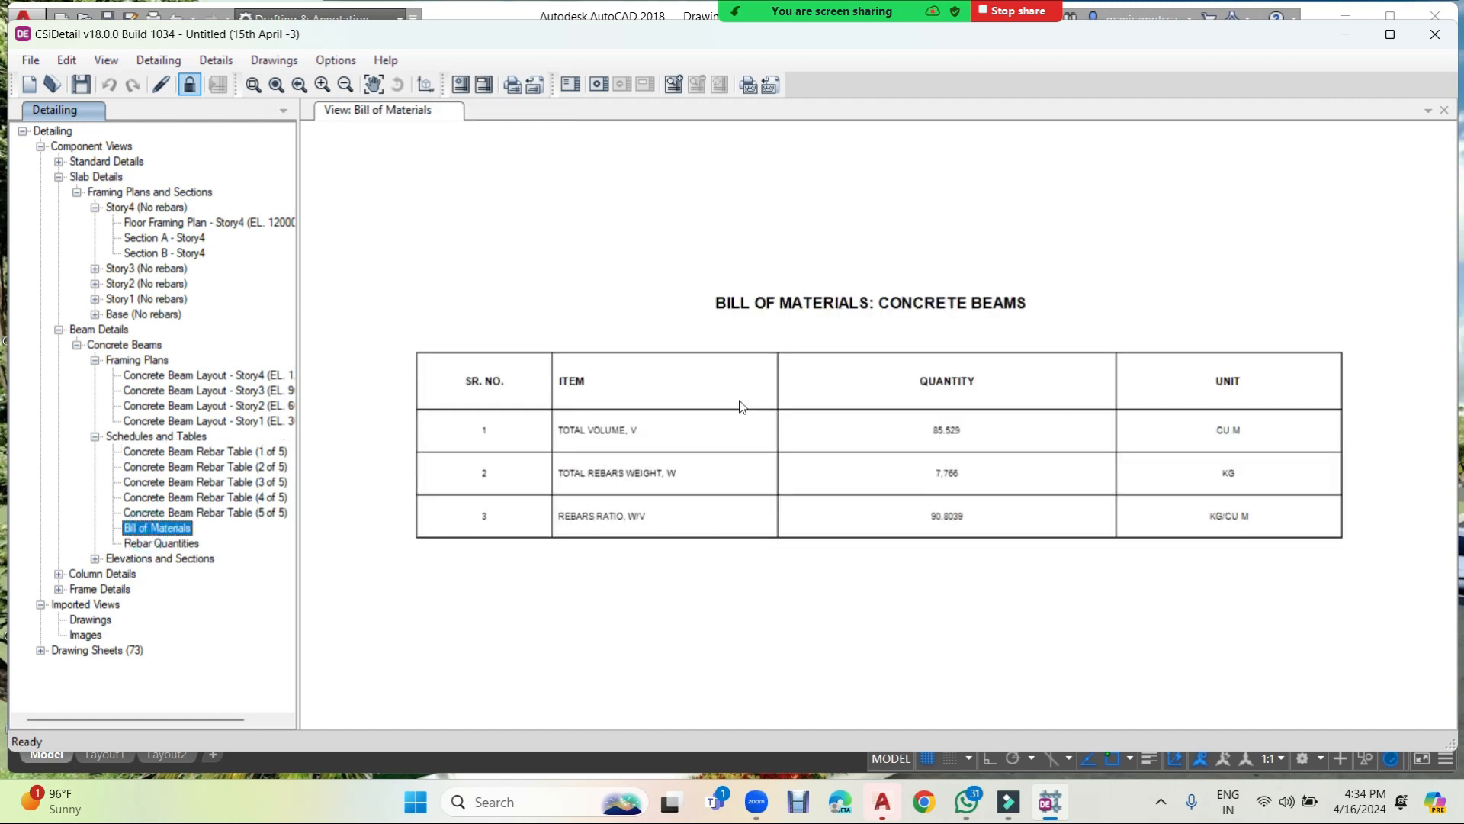
click(170, 542)
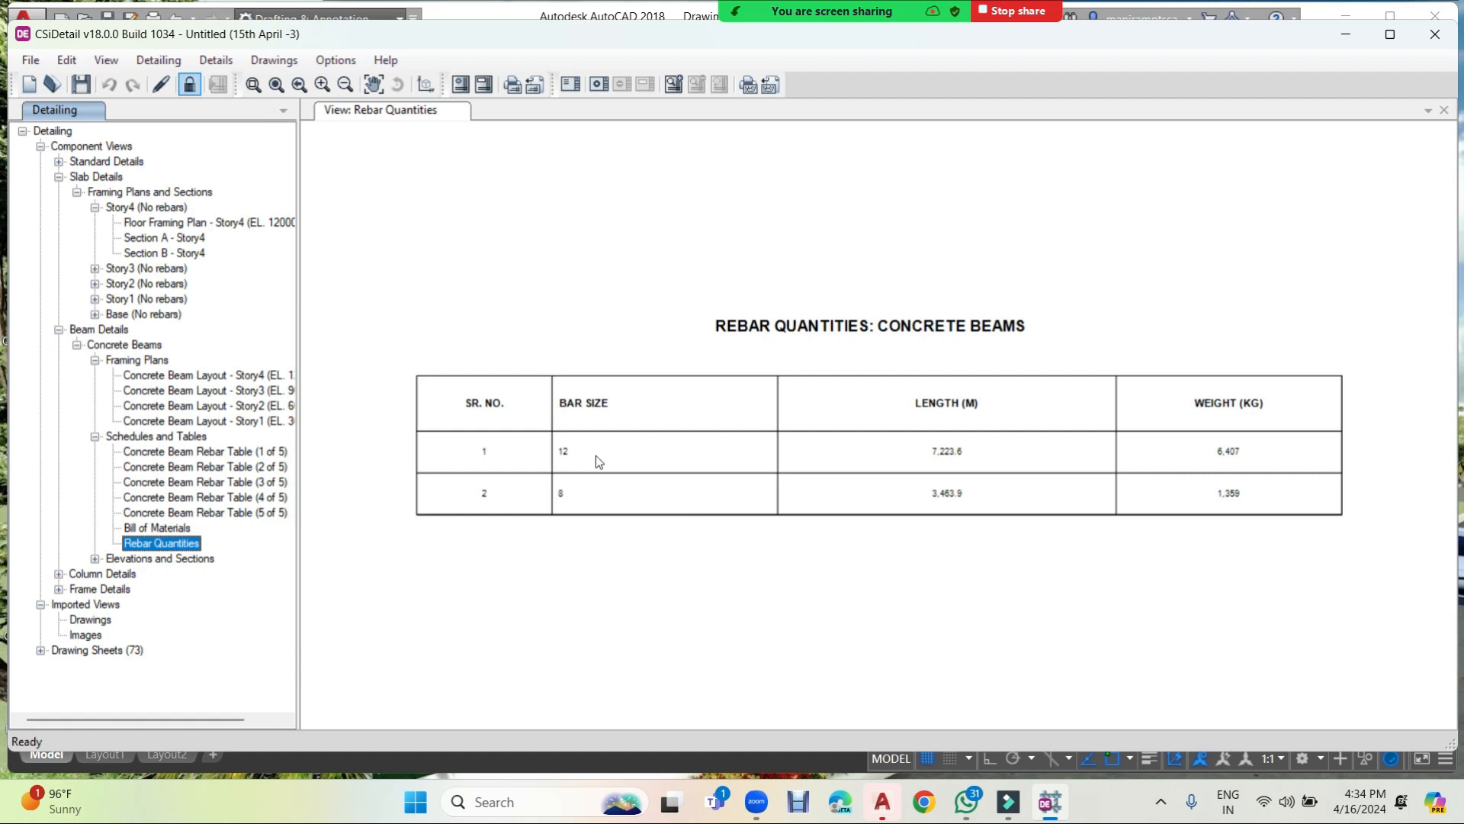
View the rebar cage of Story4 beam 4CB1 and examine its stirrups and curtailed longitudinal bars.
click(94, 558)
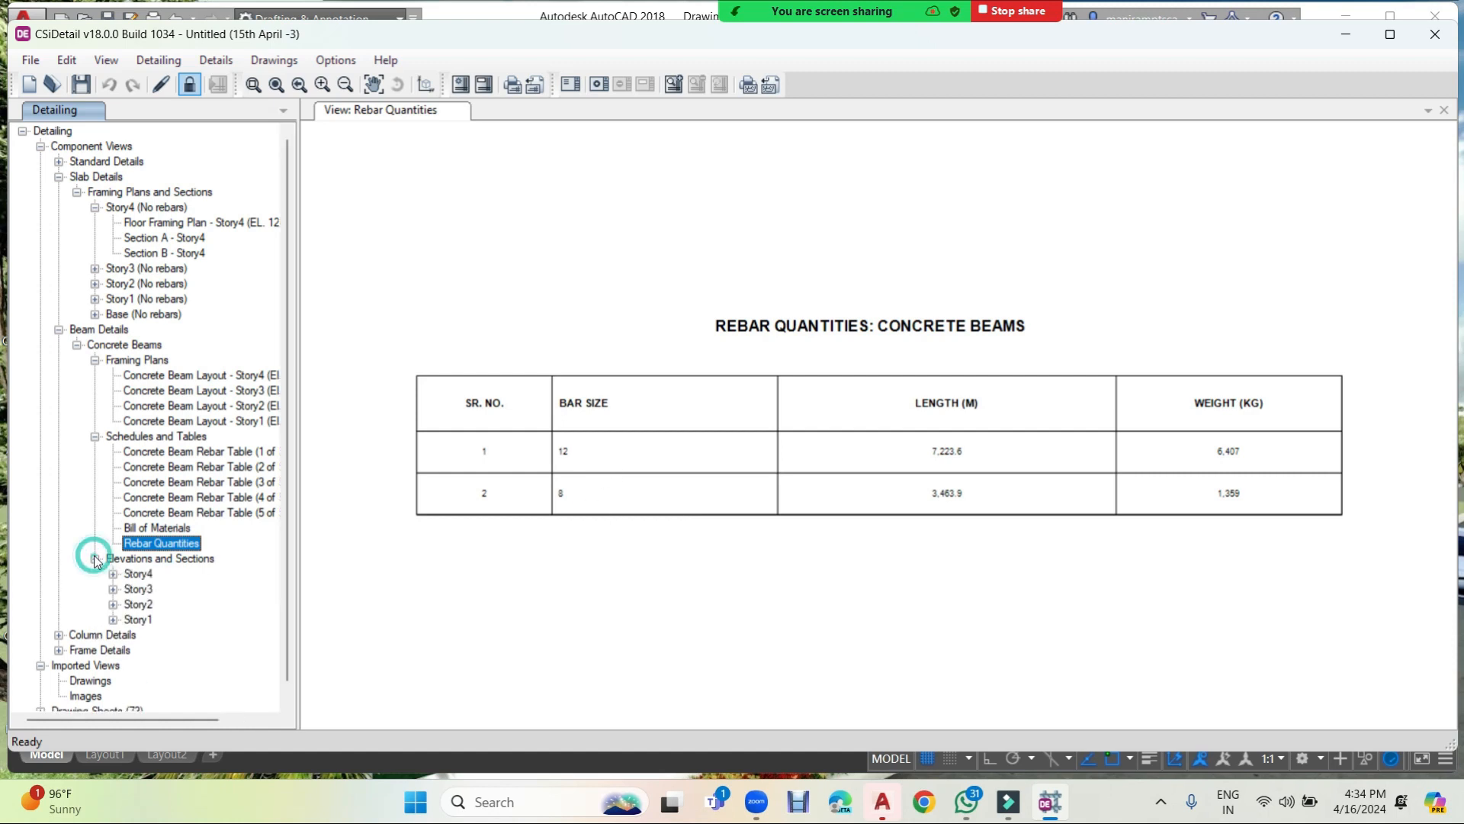
click(113, 573)
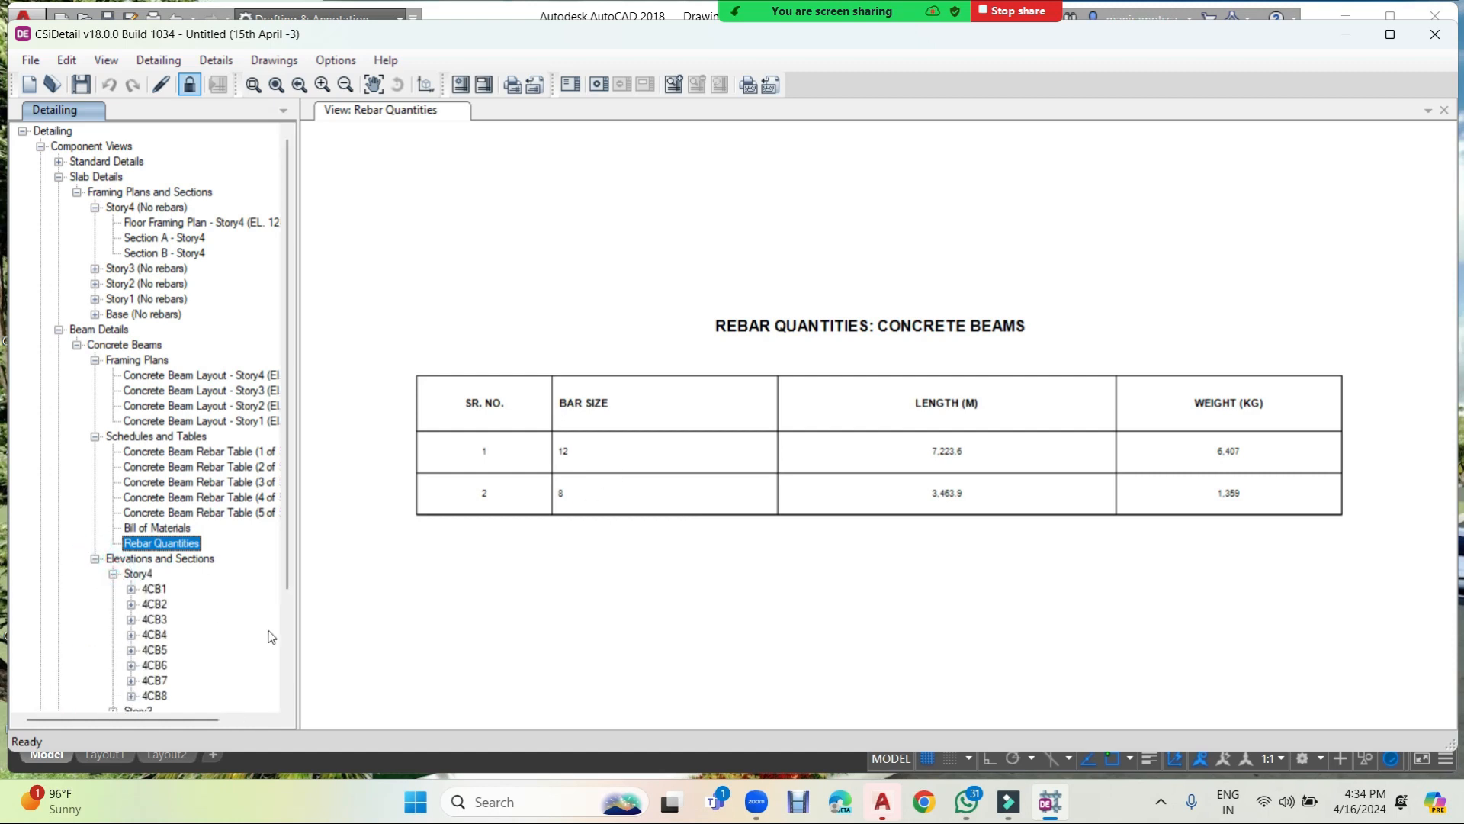
scroll(280, 635, down, 3)
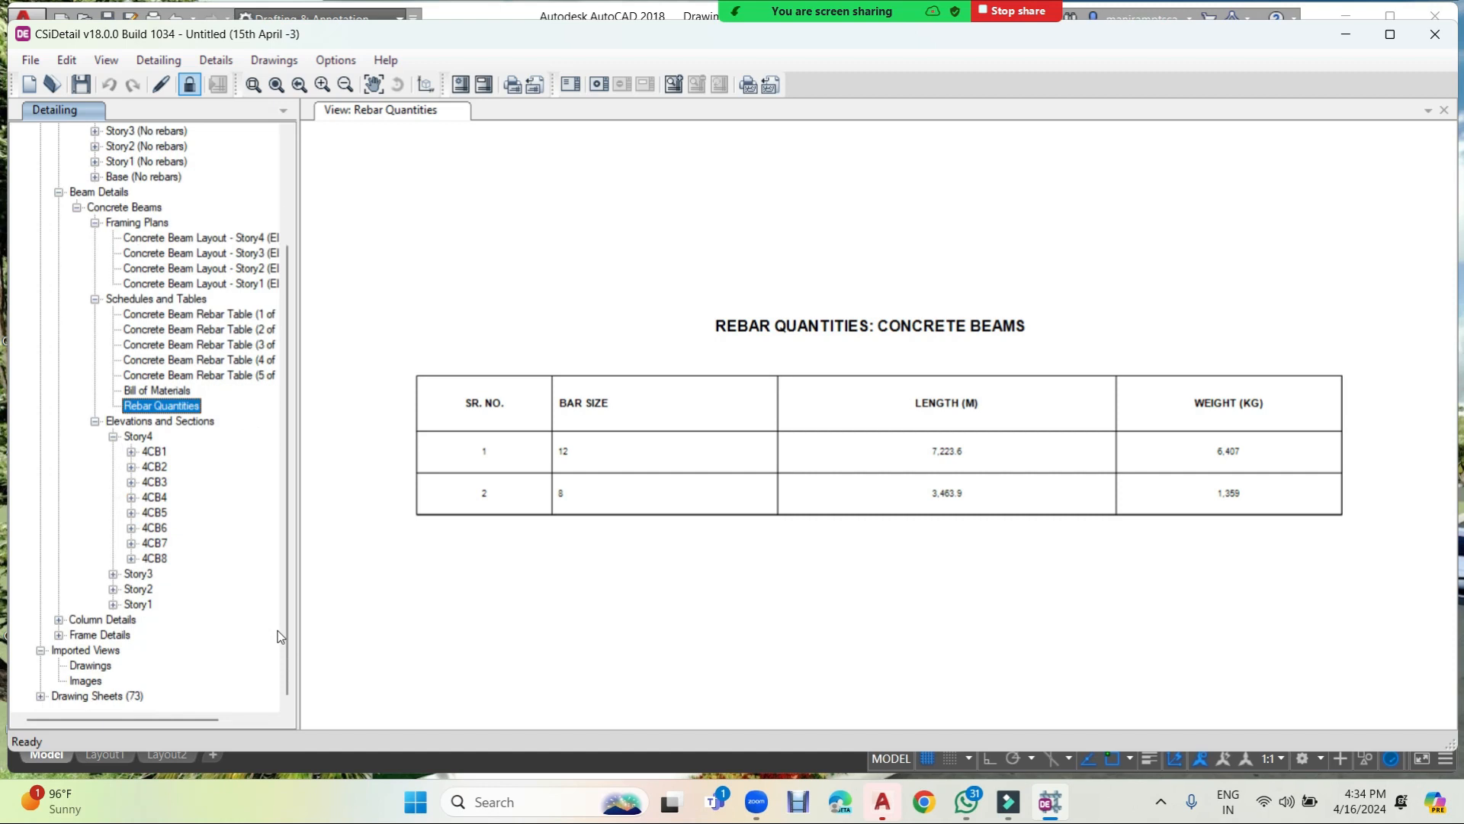
click(131, 452)
click(221, 589)
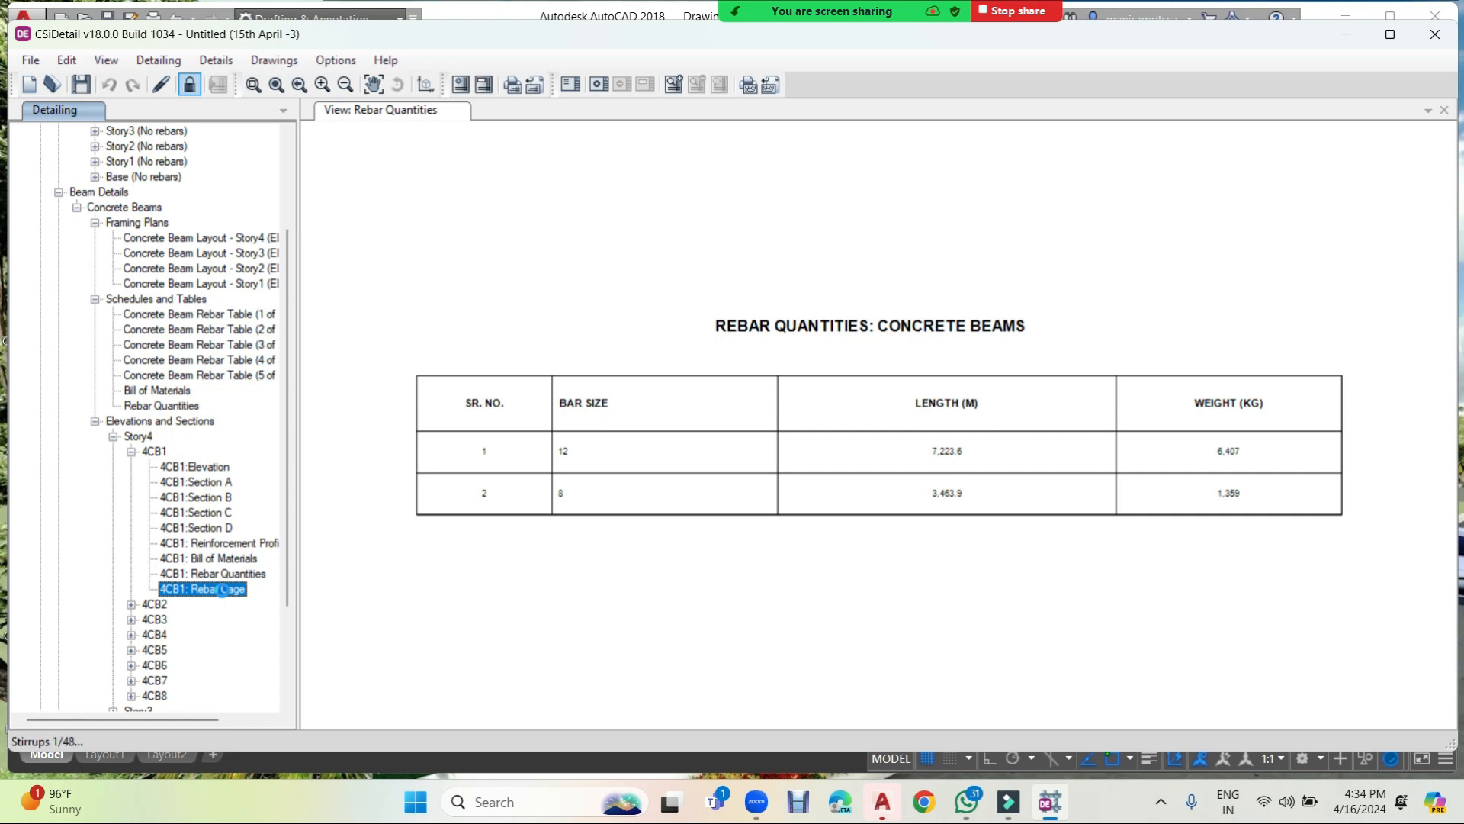
scroll(703, 529, up, 6)
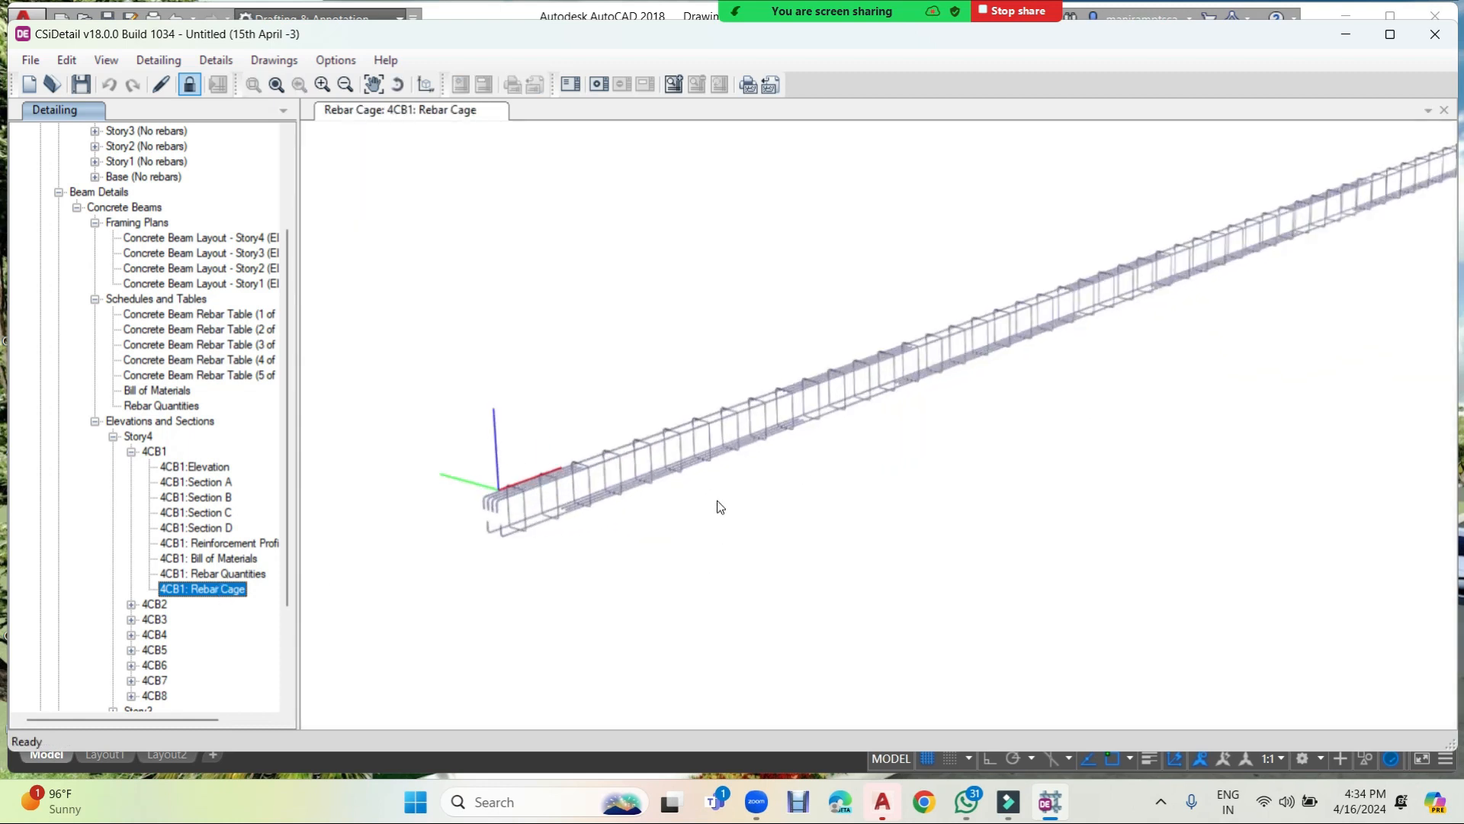
scroll(653, 413, up, 5)
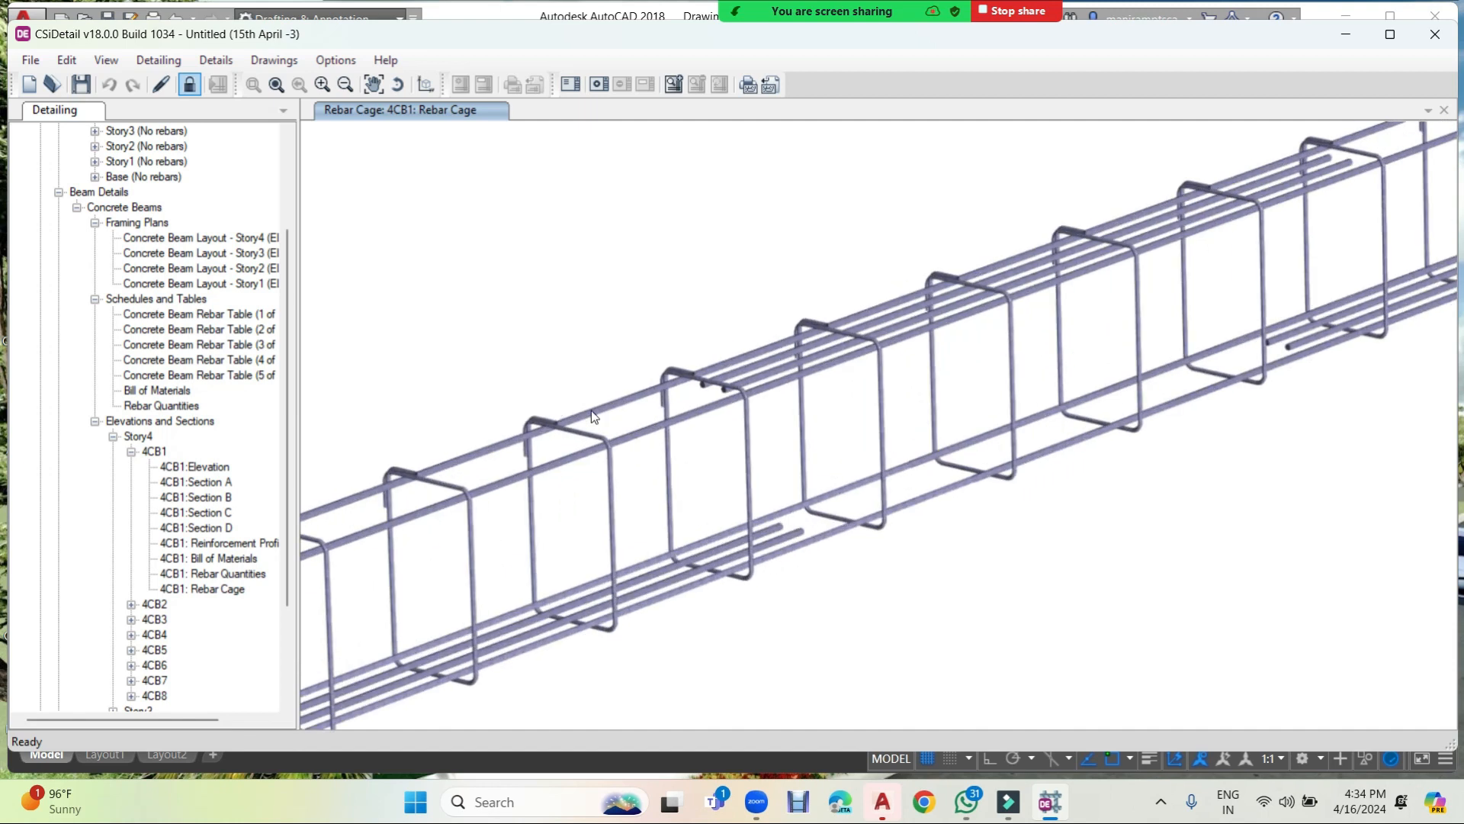
middle_drag(589, 488, 1133, 358)
scroll(801, 443, down, 5)
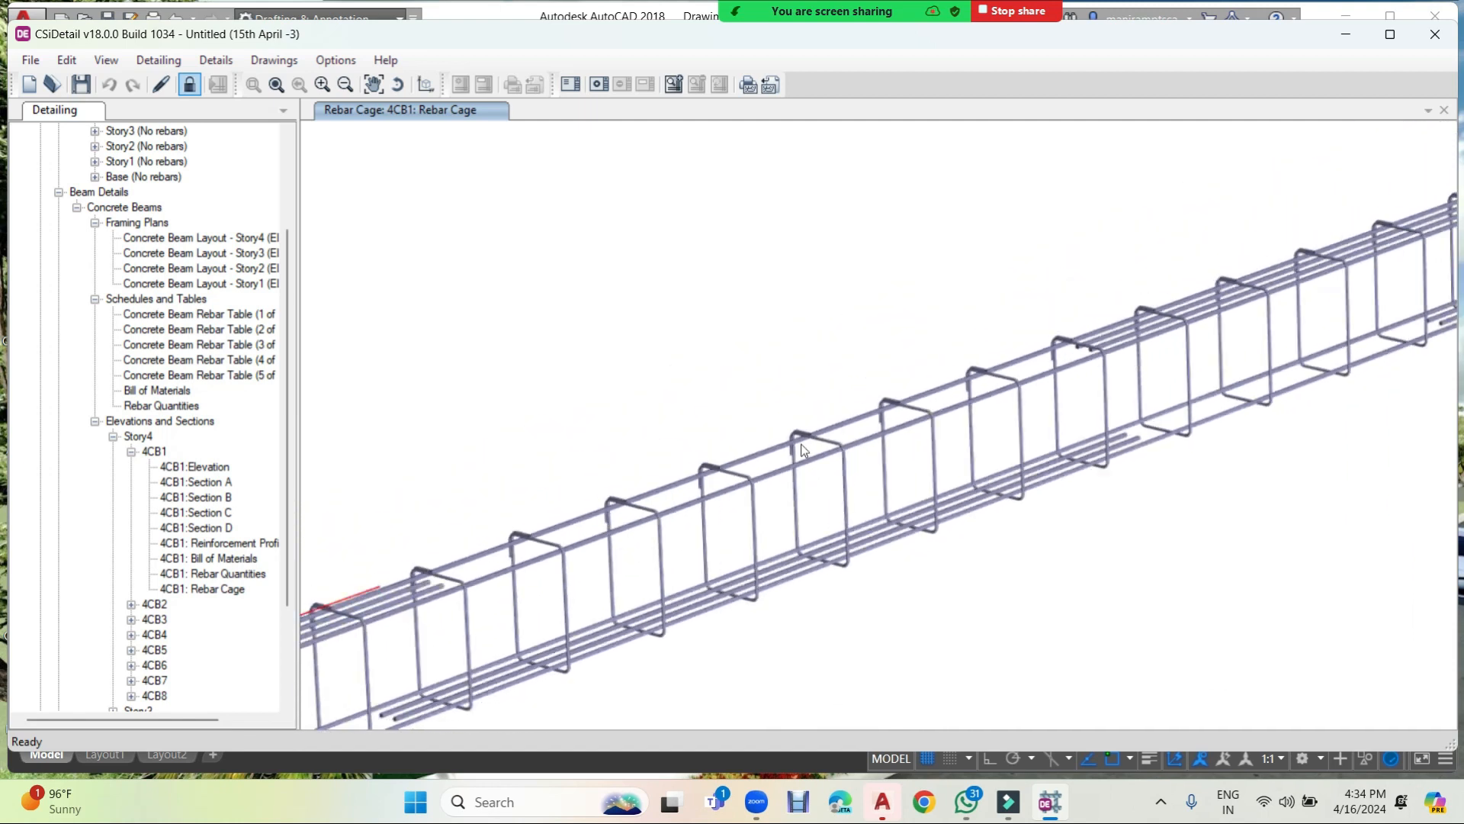
Follow the rebar cage of beam 4CB1 along its spans to the hooked bars at its far end.
mouse_move(473, 532)
middle_down()
mouse_move(800, 404)
mouse_move(1054, 230)
mouse_move(726, 333)
mouse_move(927, 375)
mouse_move(949, 347)
mouse_move(354, 556)
middle_up()
middle_drag(739, 370, 465, 462)
middle_drag(915, 337, 458, 511)
mouse_move(939, 308)
middle_down()
mouse_move(828, 361)
mouse_move(546, 452)
middle_up()
middle_drag(975, 279, 842, 343)
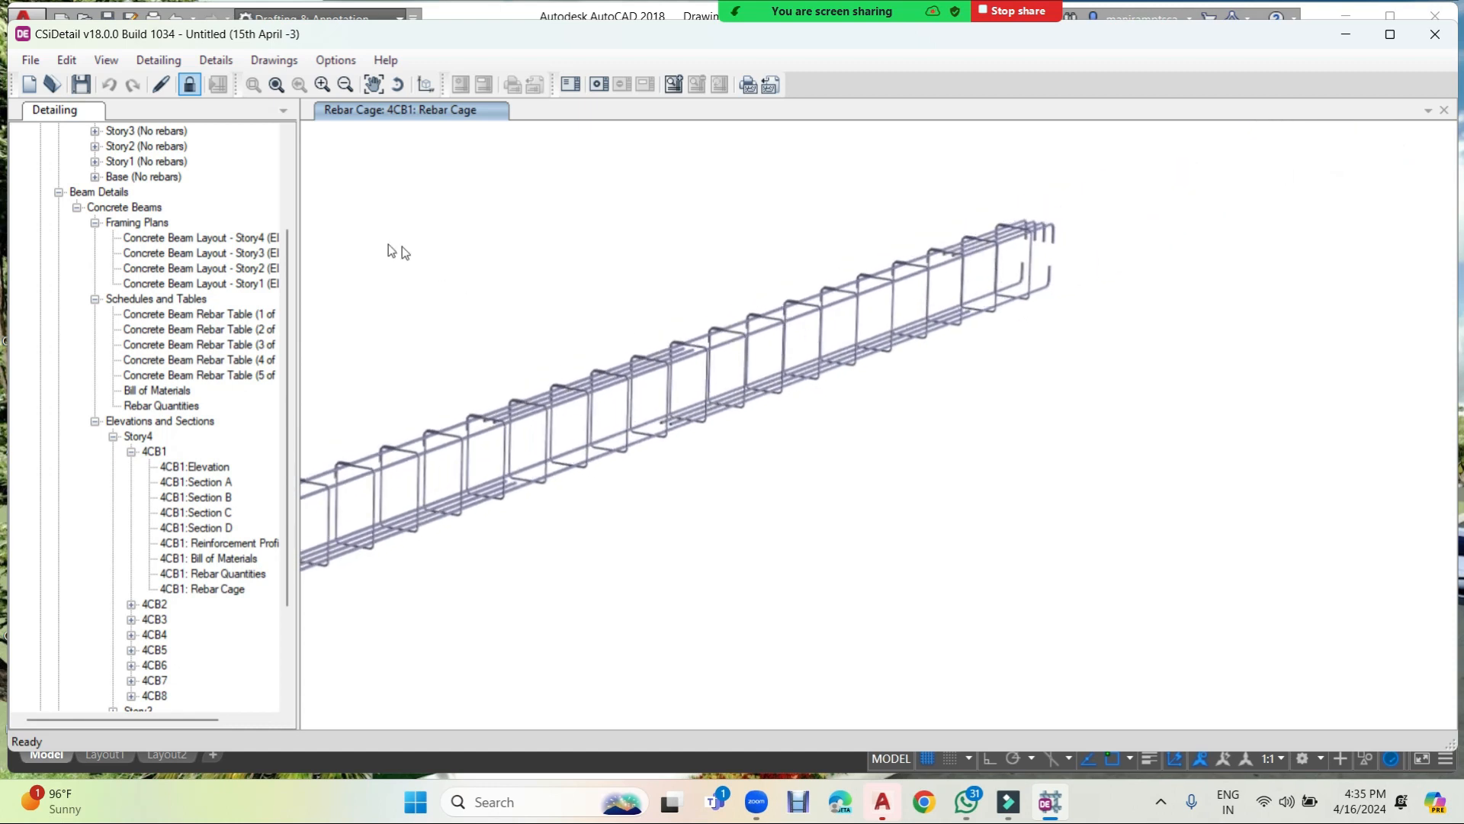
View the slab details' floor framing plan for the Base and Section B of Story2.
click(58, 191)
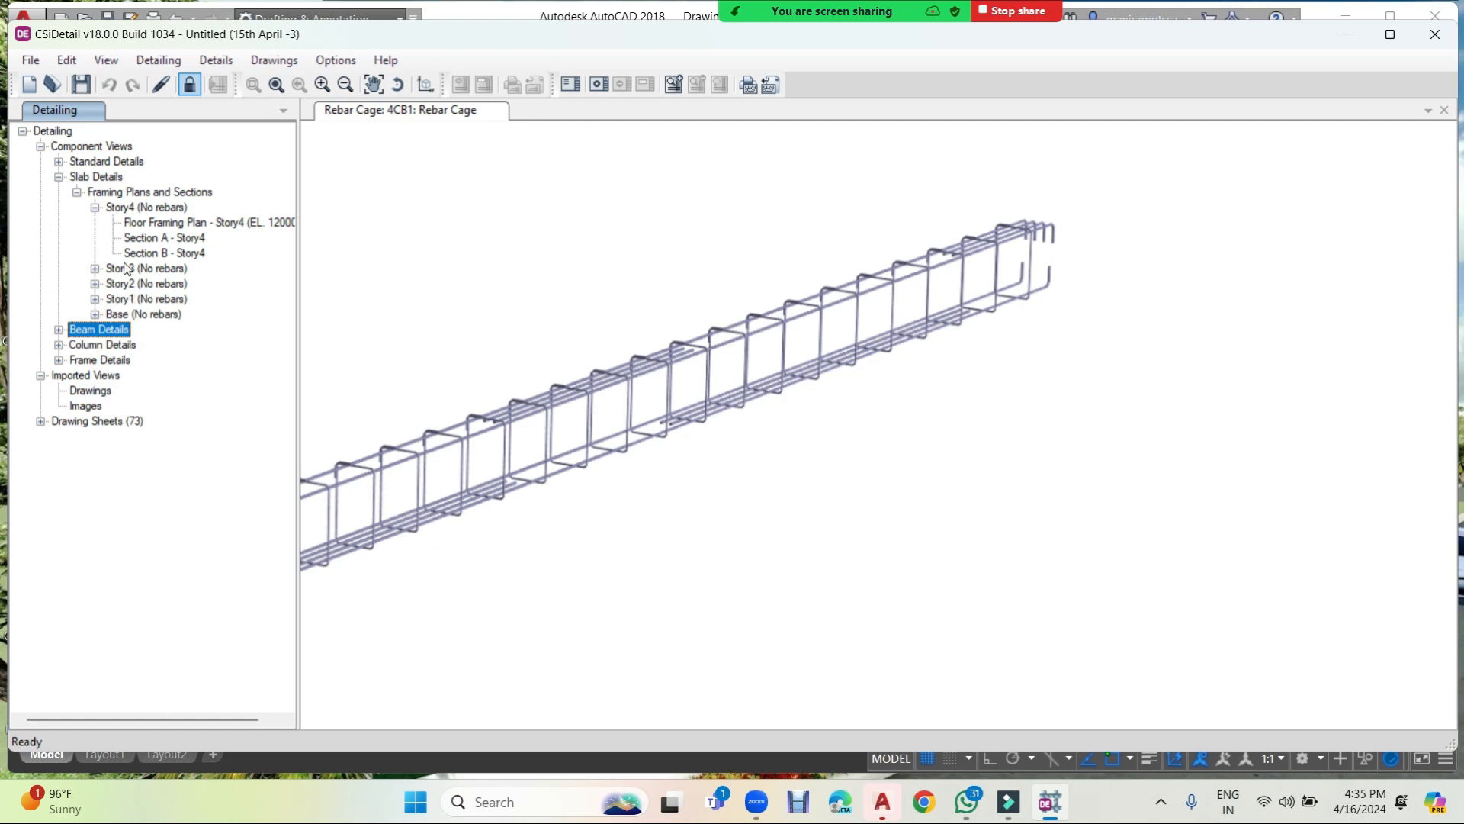
click(94, 314)
double_click(154, 329)
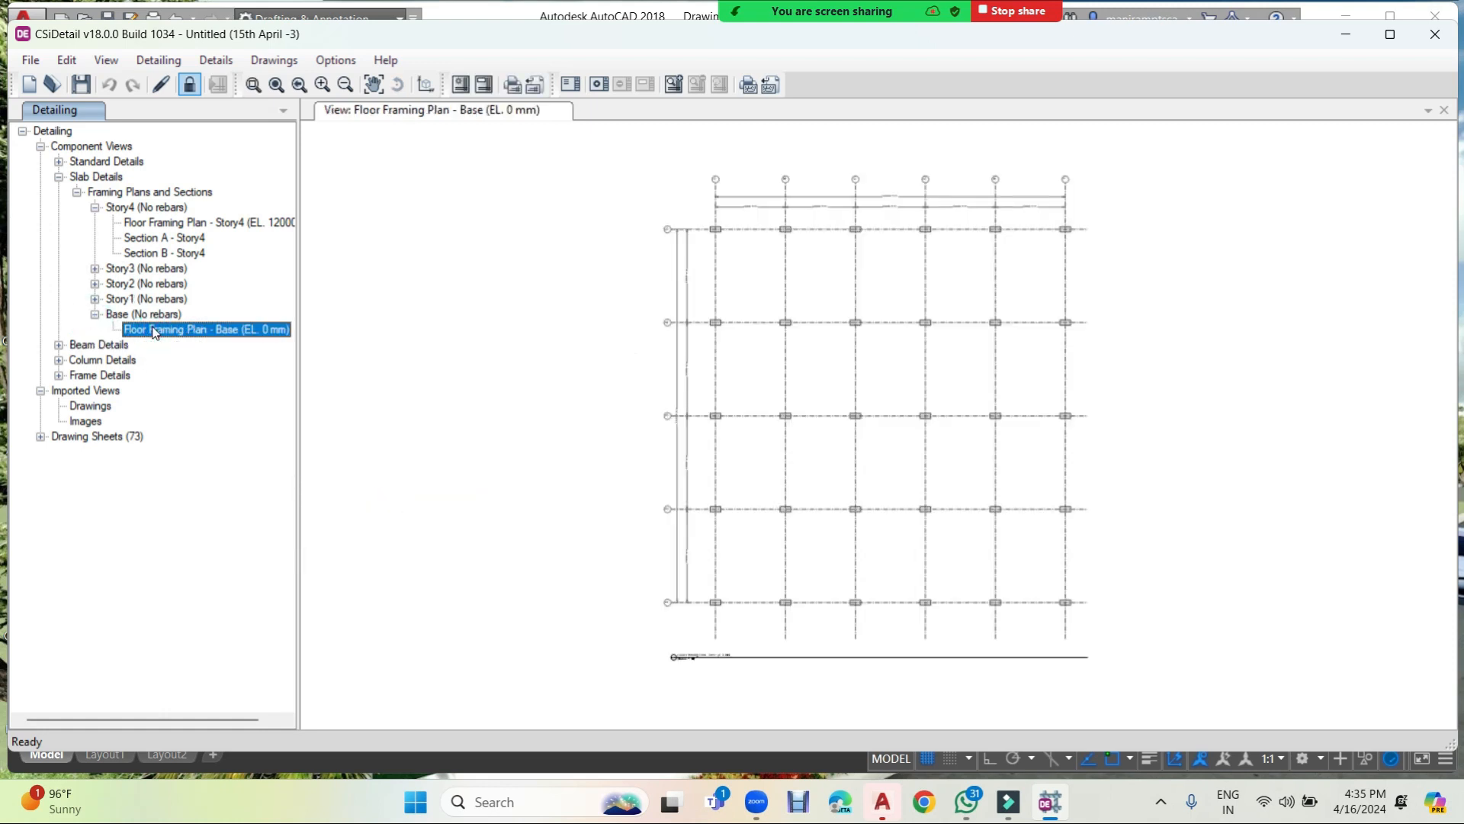
click(95, 283)
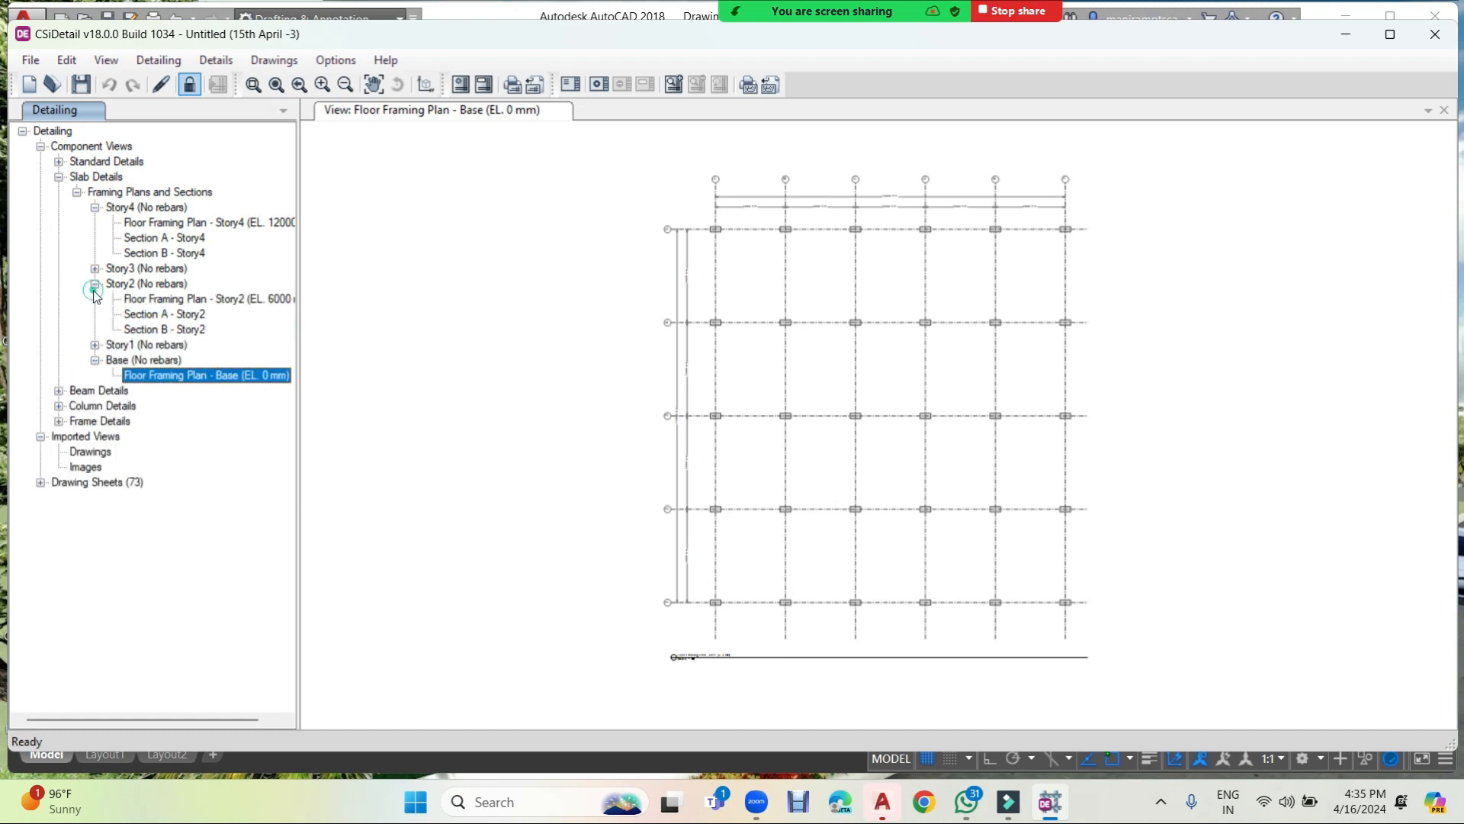
double_click(170, 331)
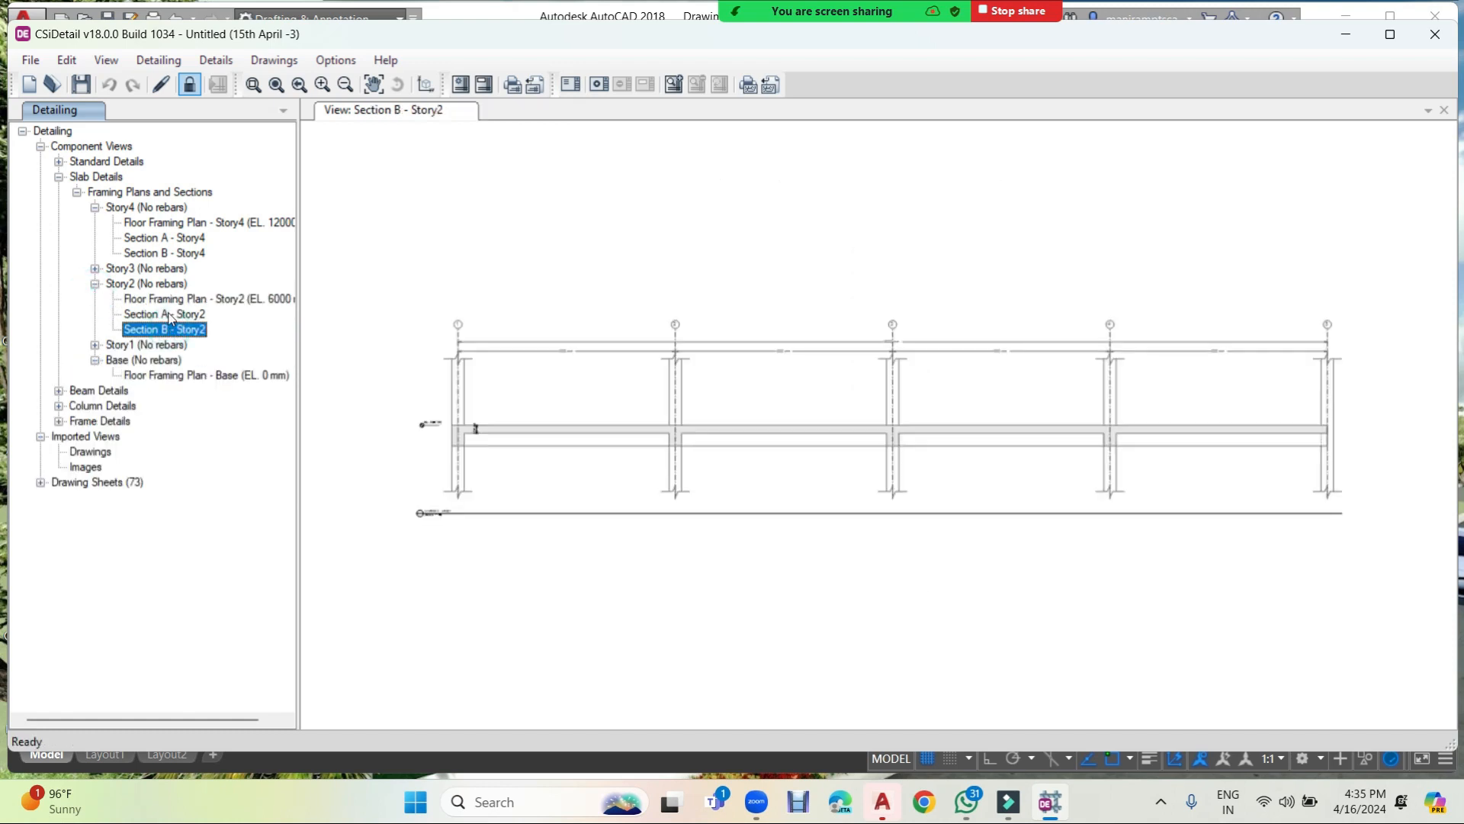
View the Story2 floor framing plan, then collapse the story branches, Slab Details and Standard Details in the detailing tree.
double_click(174, 299)
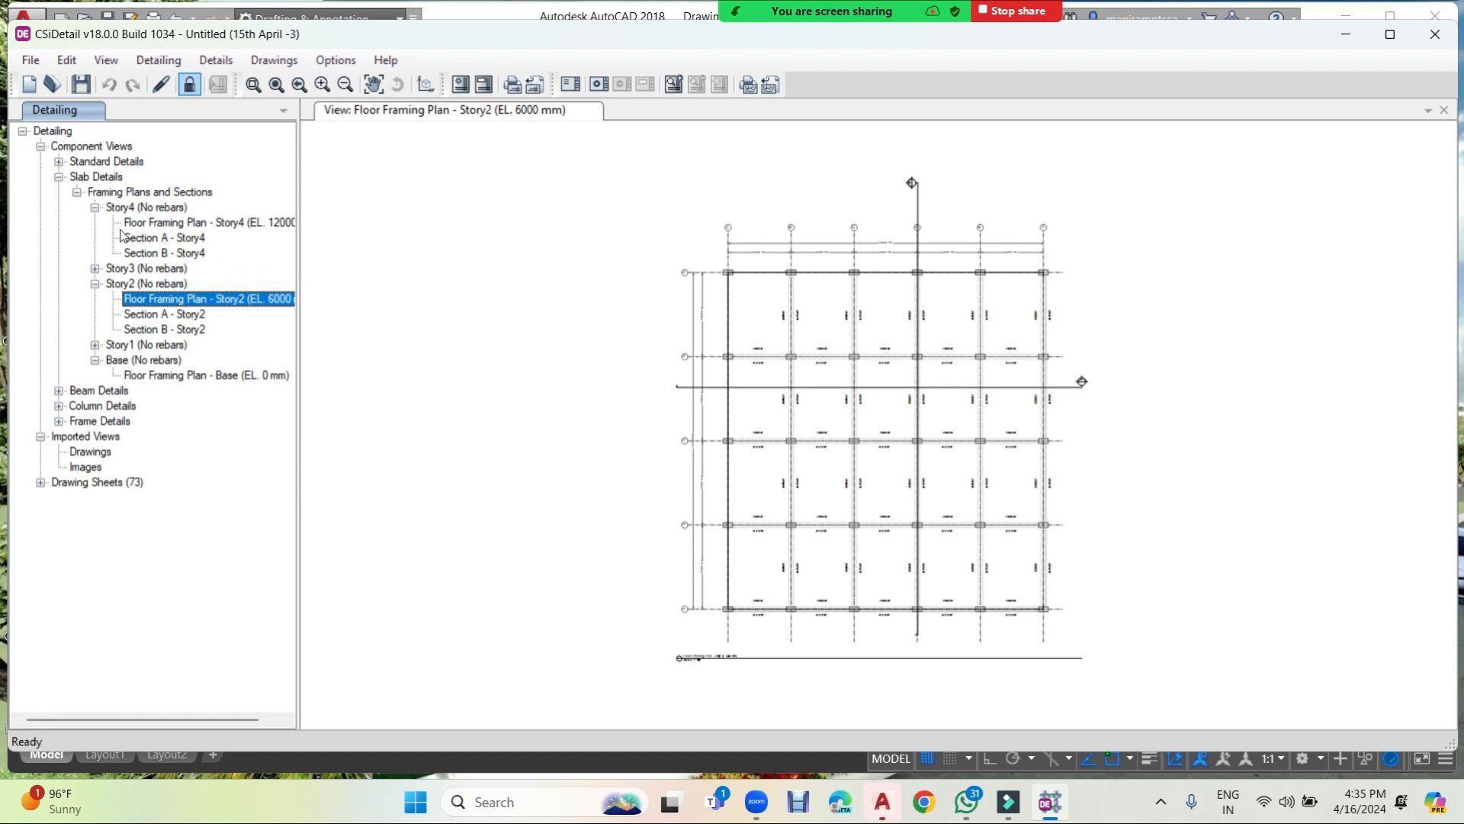
click(95, 207)
click(94, 237)
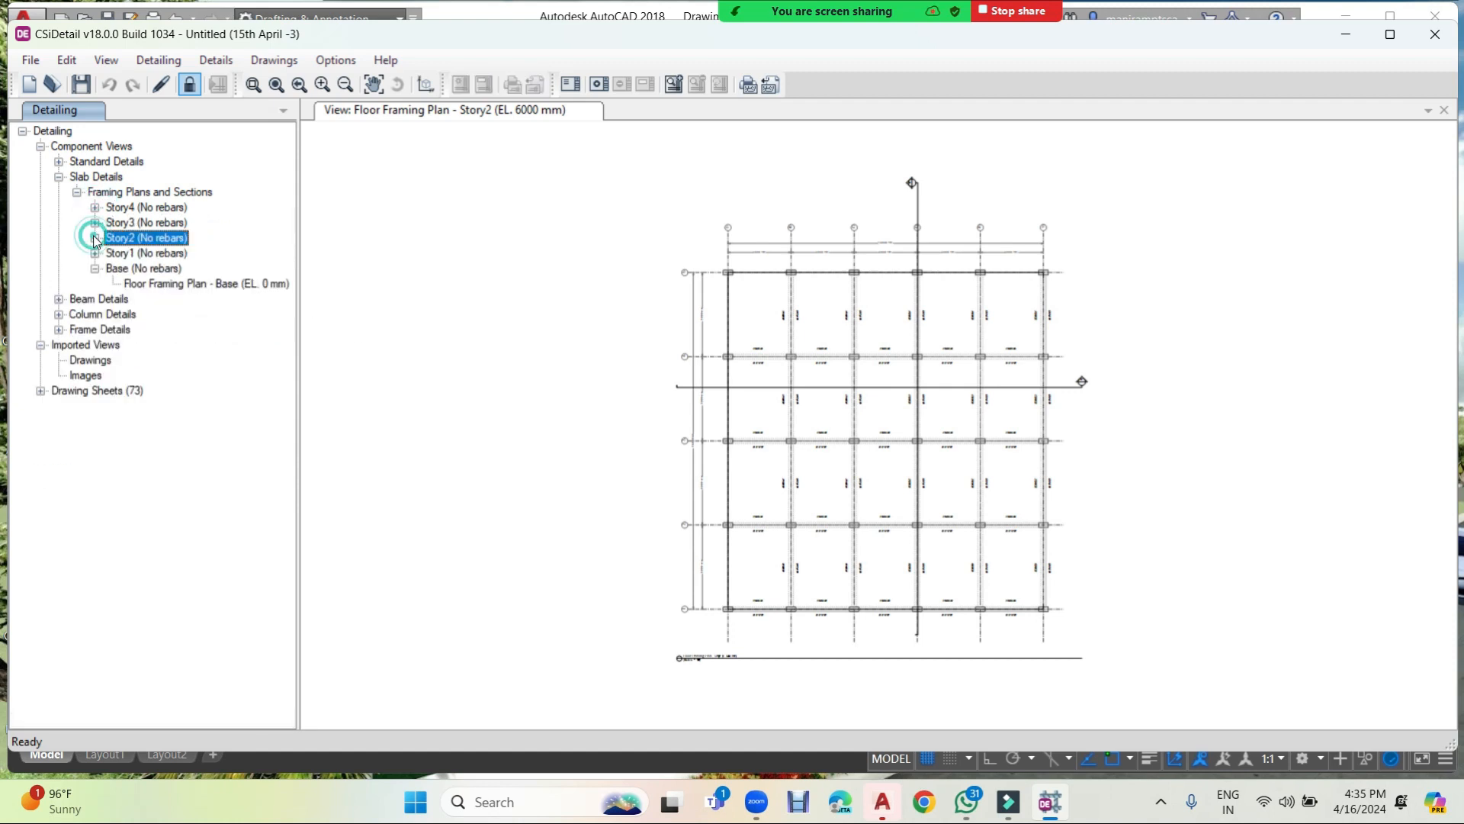
click(96, 268)
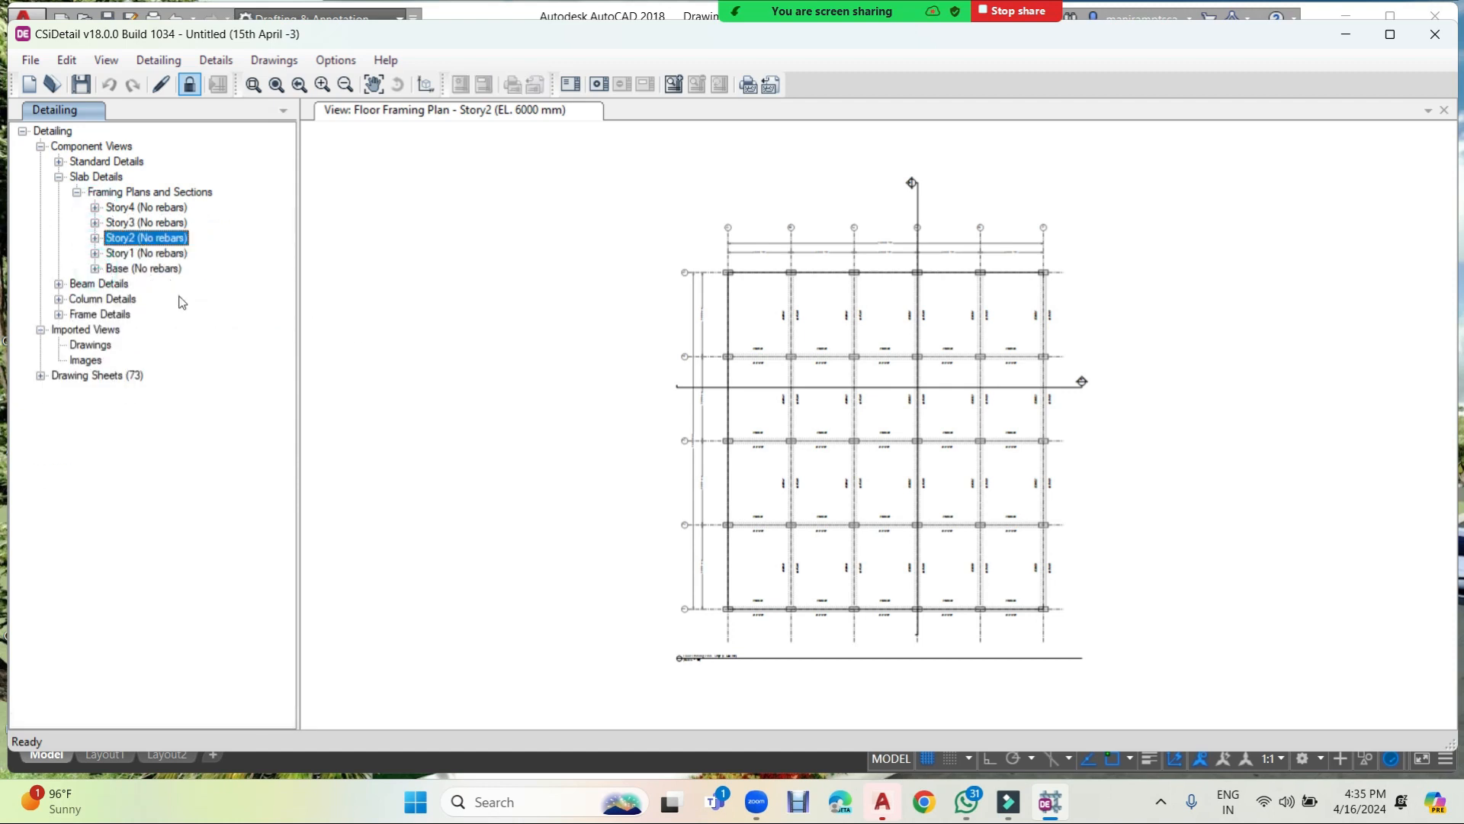
click(59, 176)
click(58, 162)
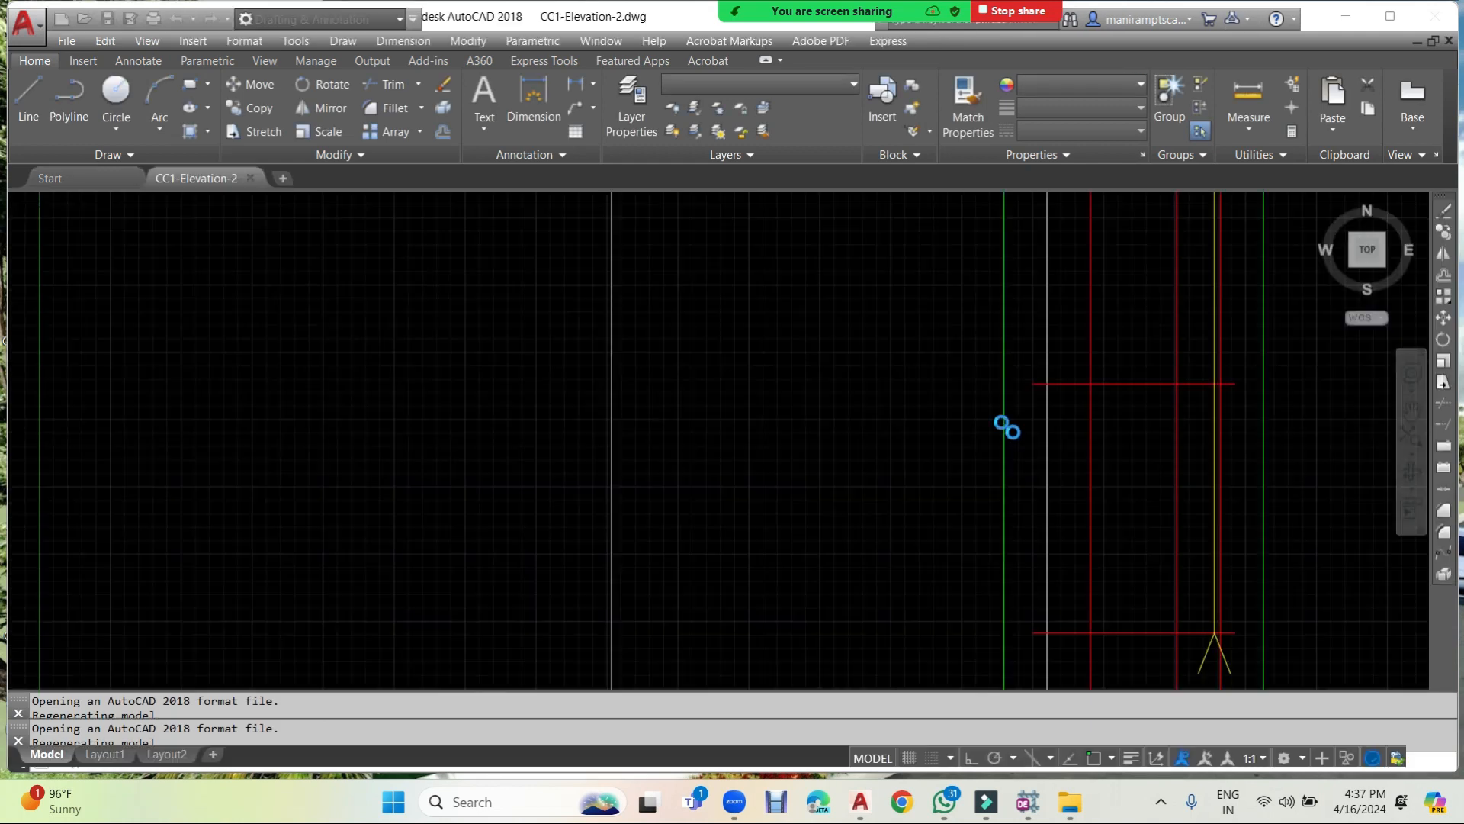
Examine the exported CC1-Elevation-2 drawing in AutoCAD, following the column from its base up to the top story.
scroll(862, 435, down, 5)
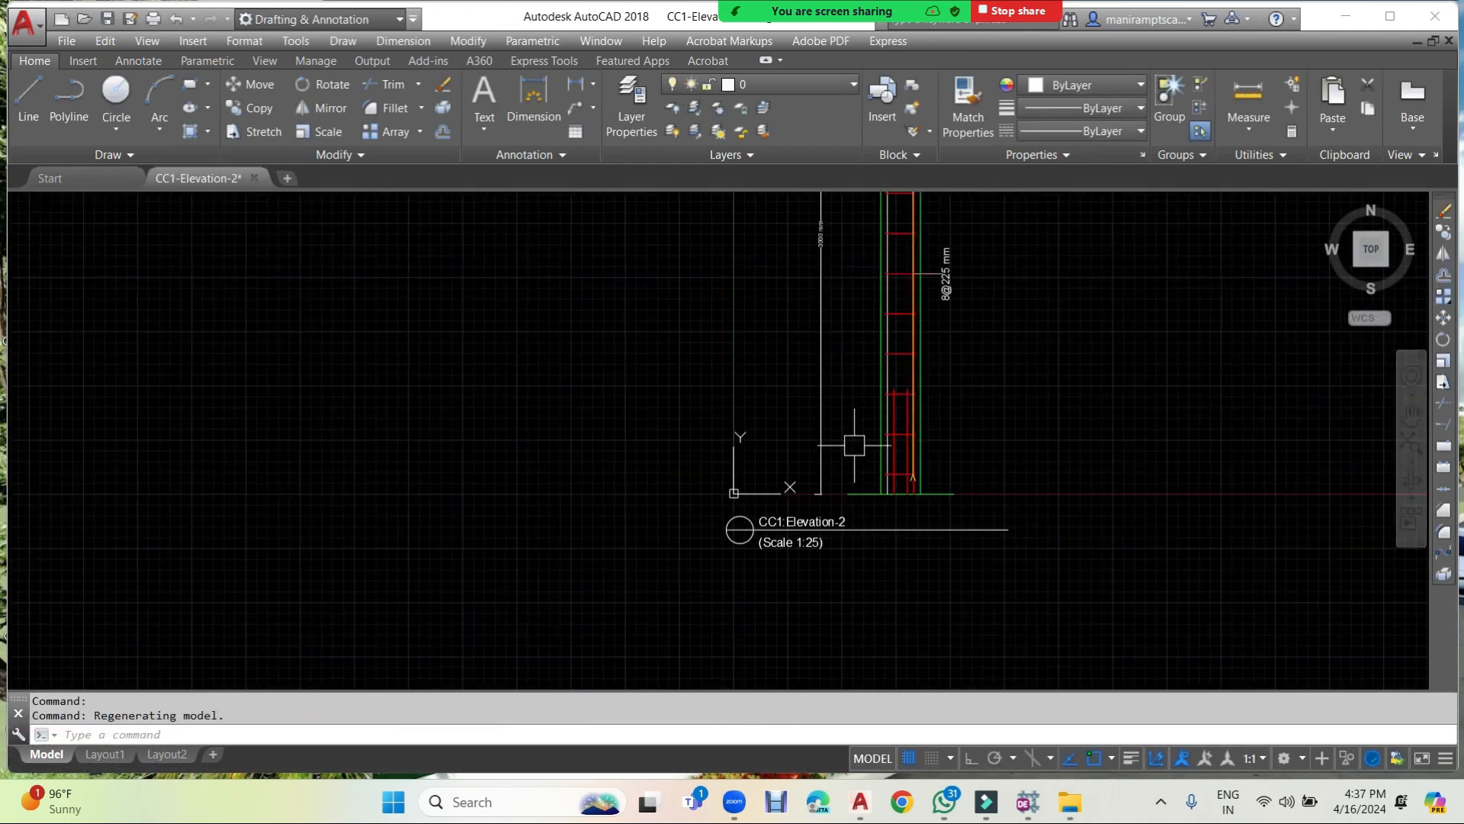
middle_drag(618, 323, 582, 549)
scroll(639, 472, down, 4)
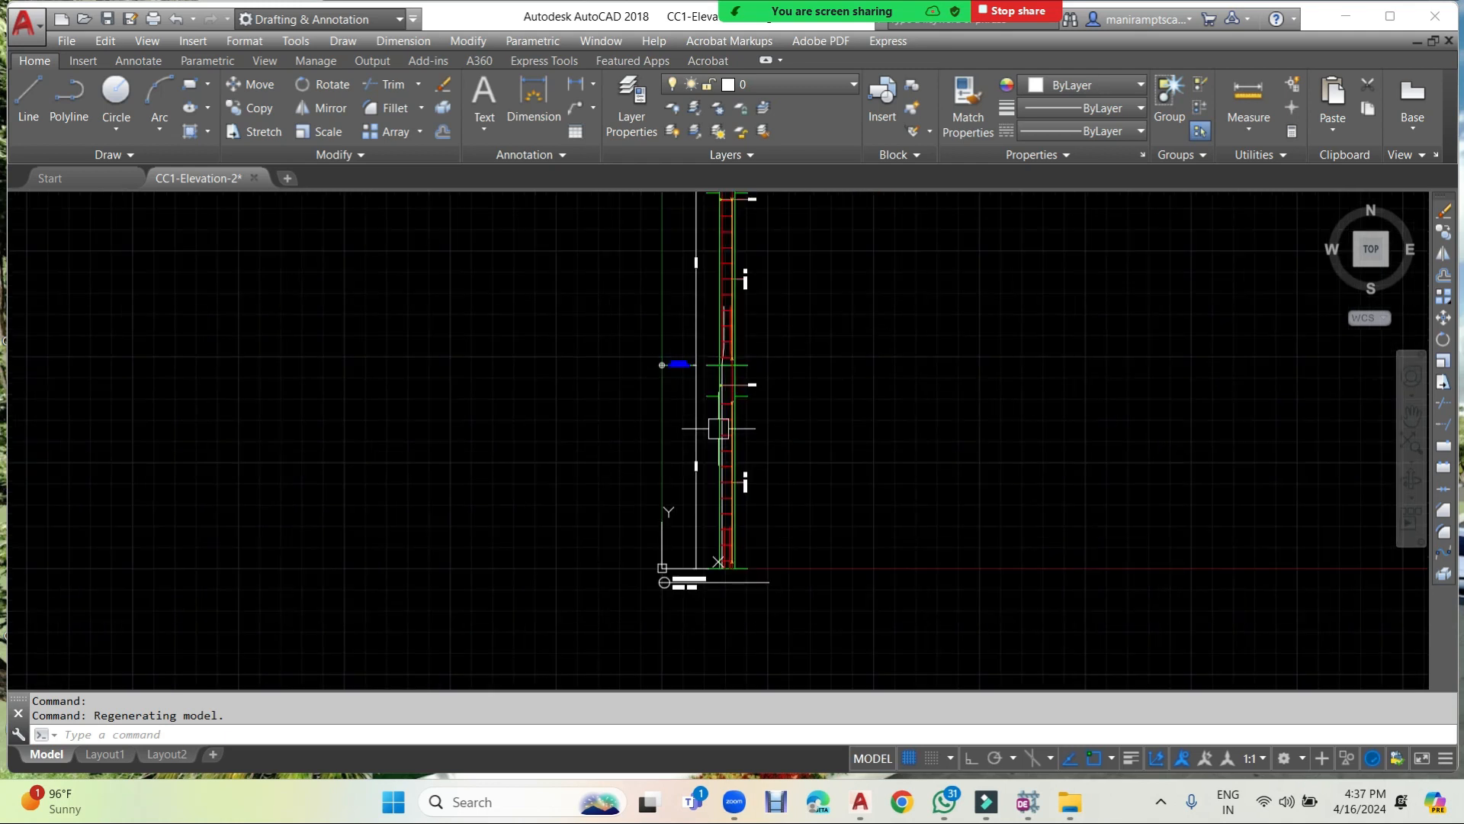
scroll(830, 350, up, 2)
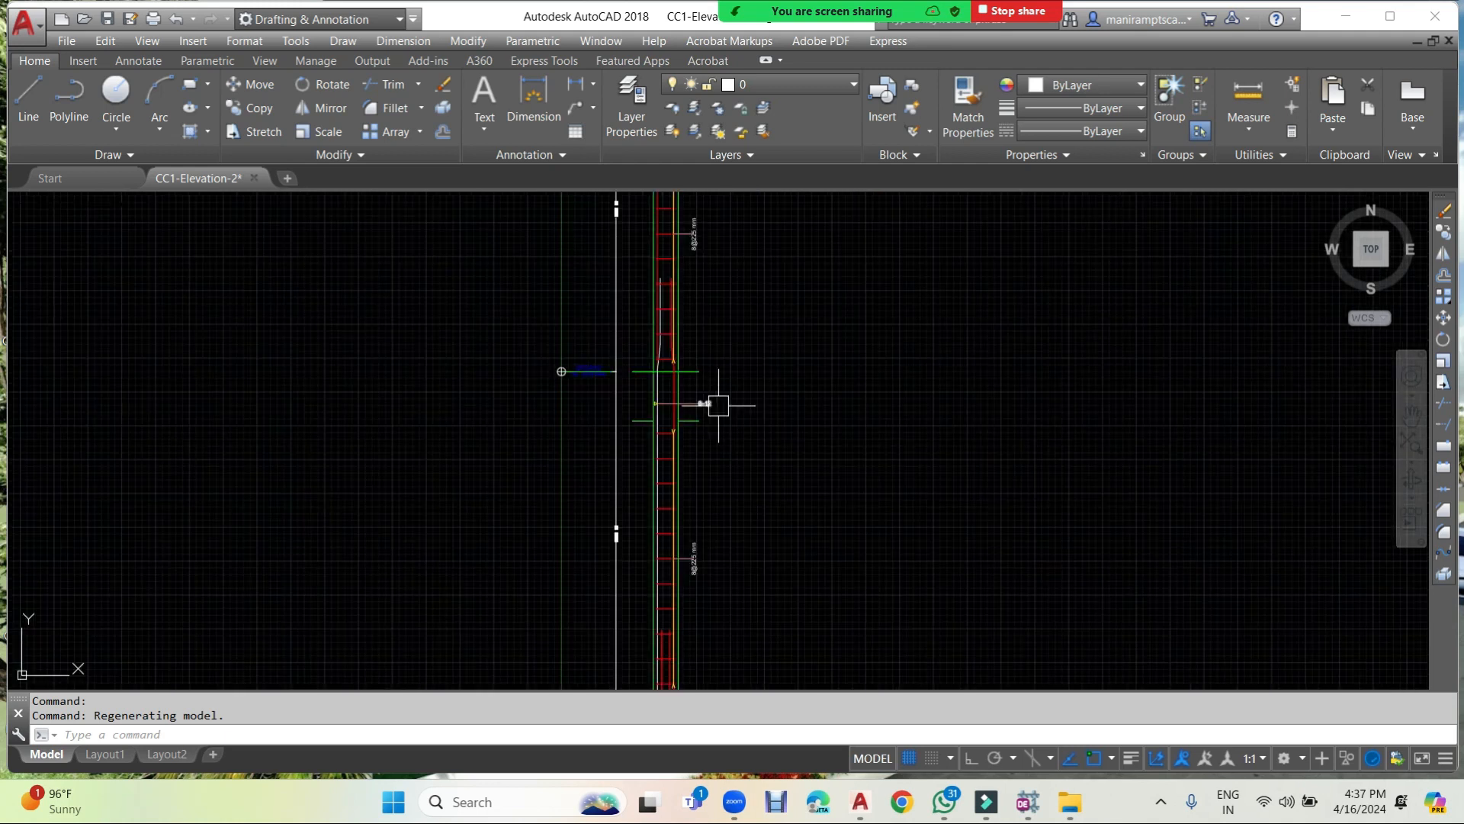
scroll(719, 405, up, 2)
middle_drag(783, 302, 754, 786)
middle_drag(719, 351, 720, 785)
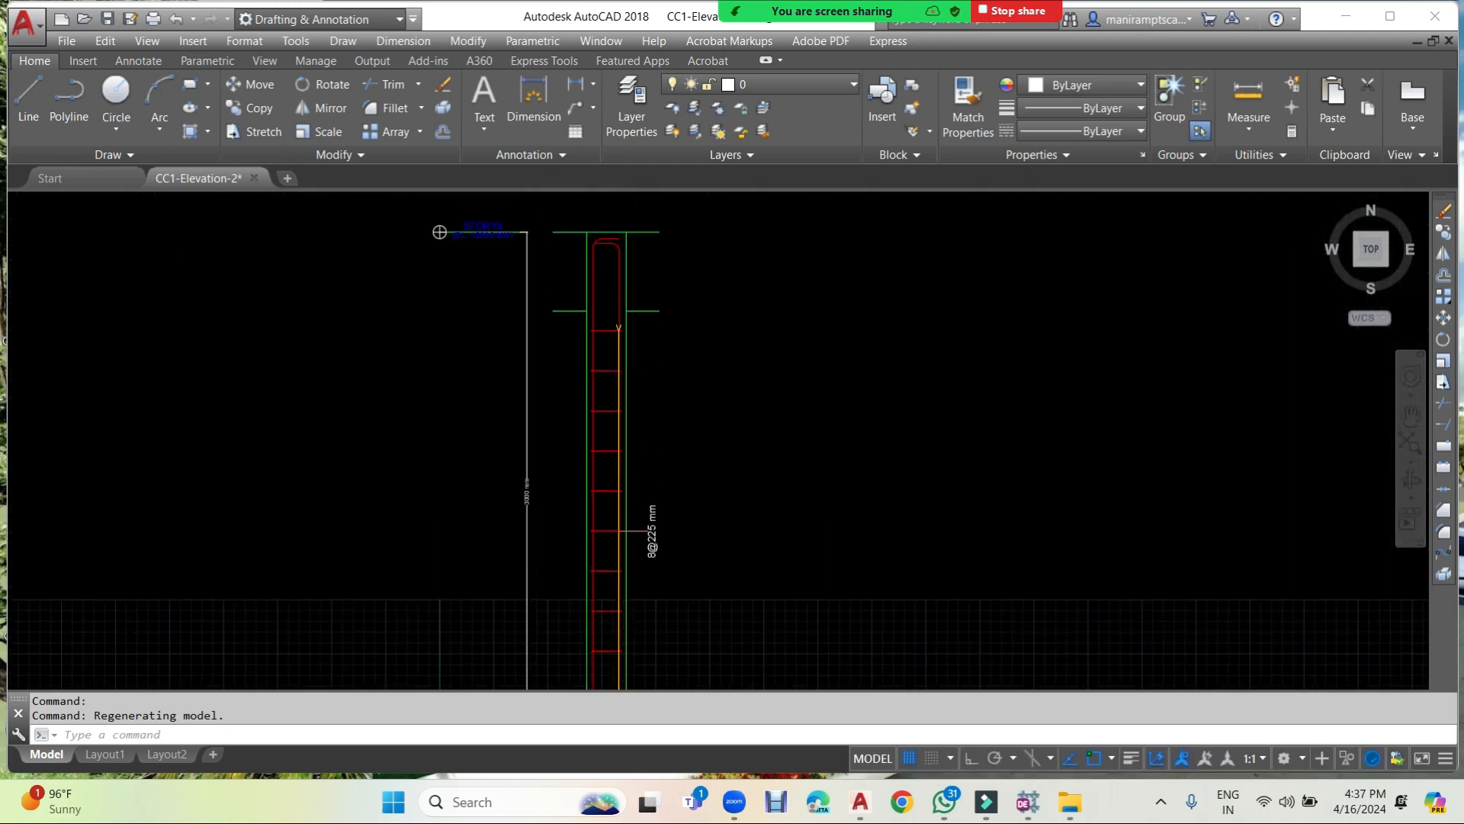
Examine the rebar hook at the column's top and the tie spacing label along the story below.
middle_drag(722, 340, 728, 424)
scroll(635, 347, up, 5)
scroll(636, 347, down, 5)
middle_drag(696, 581, 707, 312)
mouse_move(714, 534)
middle_down()
mouse_move(718, 336)
mouse_move(717, 393)
middle_up()
scroll(703, 534, up, 4)
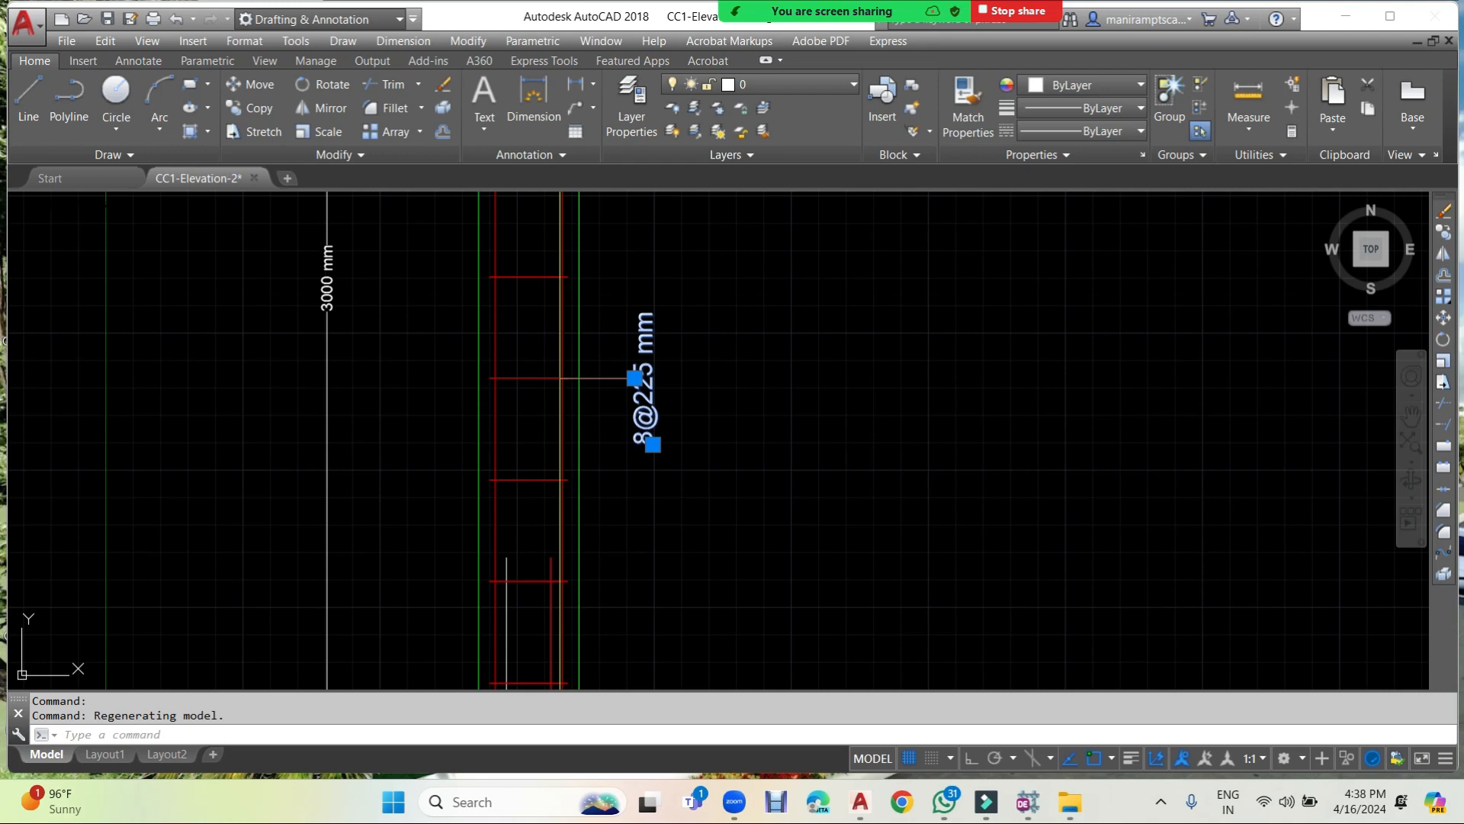
Try to edit the column elevation's "8@225 mm" tie label and dismiss the pop-up window.
double_click(637, 378)
click(665, 432)
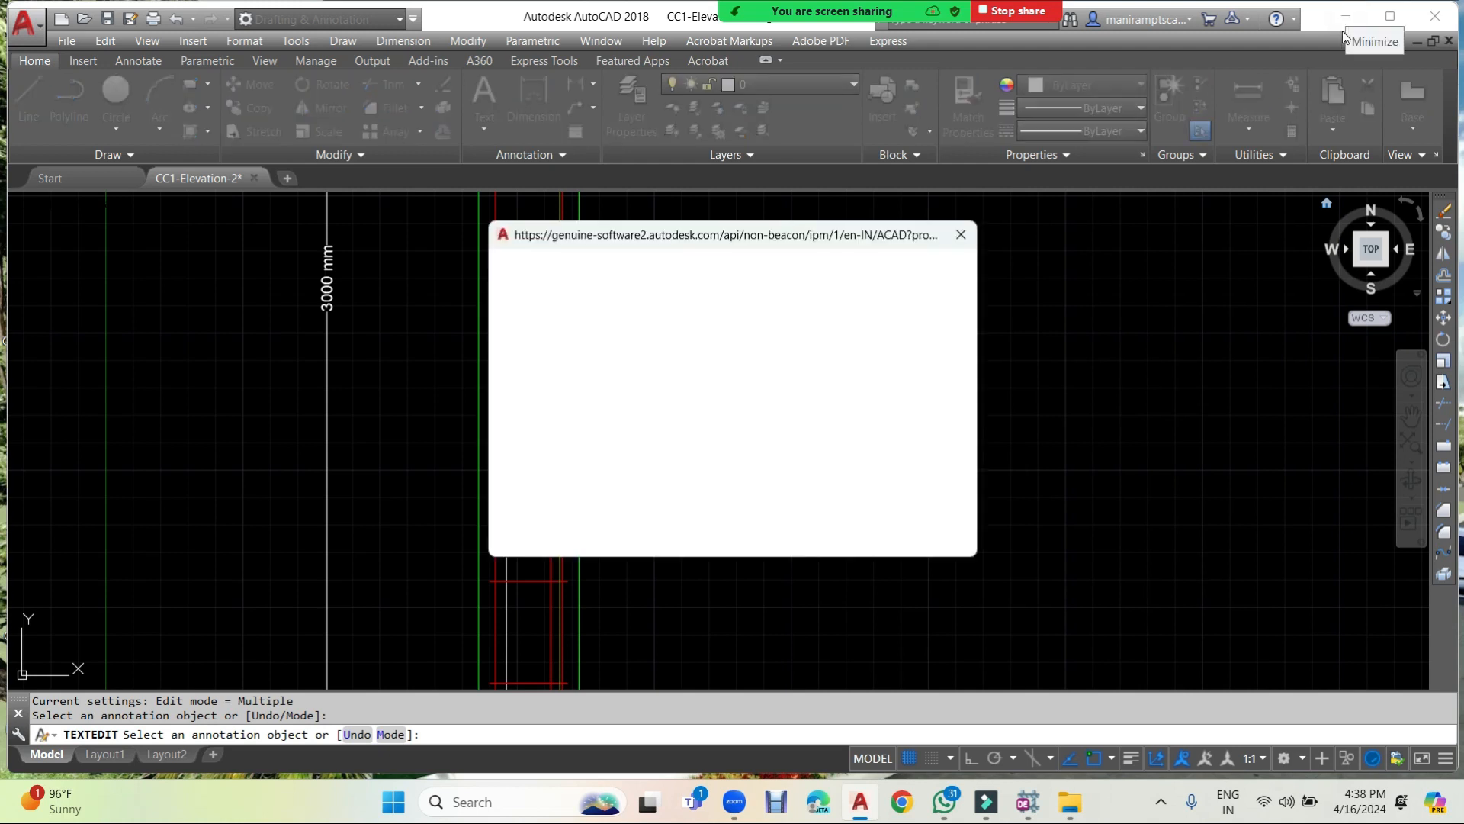
click(961, 235)
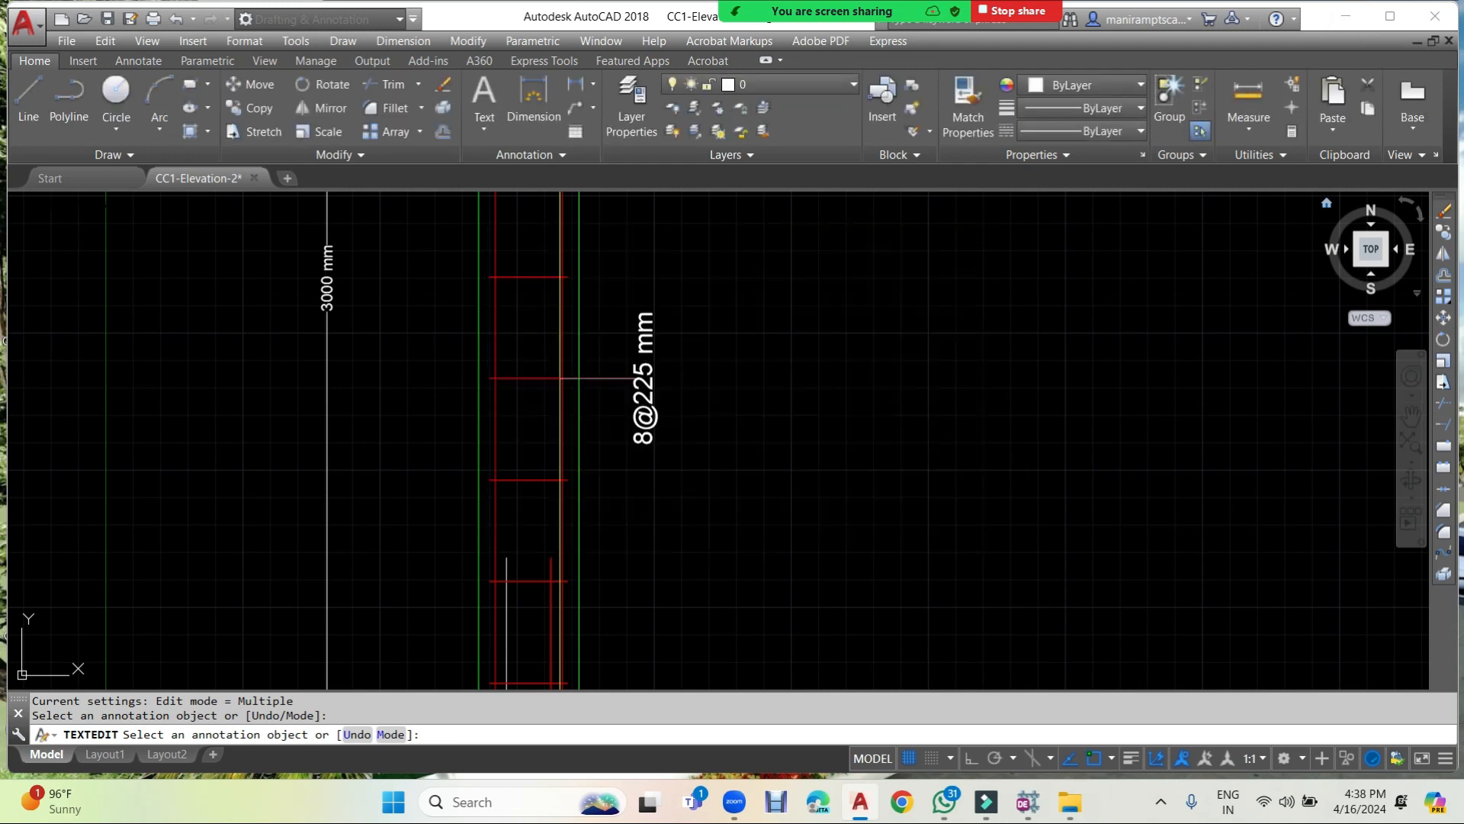
Open Concrete Column Schedules and Tables.dwg from the ETABS FILE folder and view the column schedule from Base to Story4.
click(1347, 19)
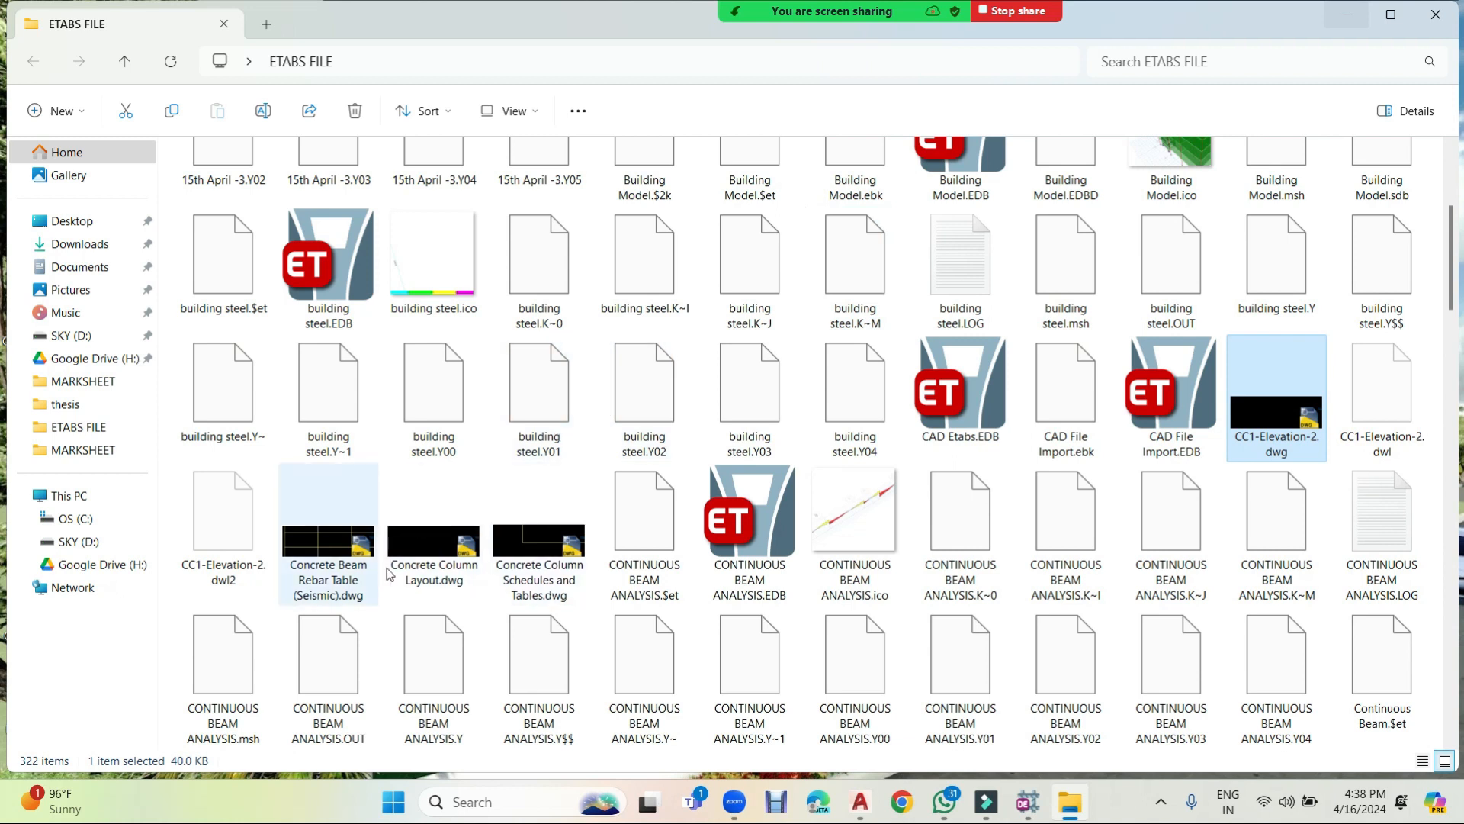
double_click(513, 557)
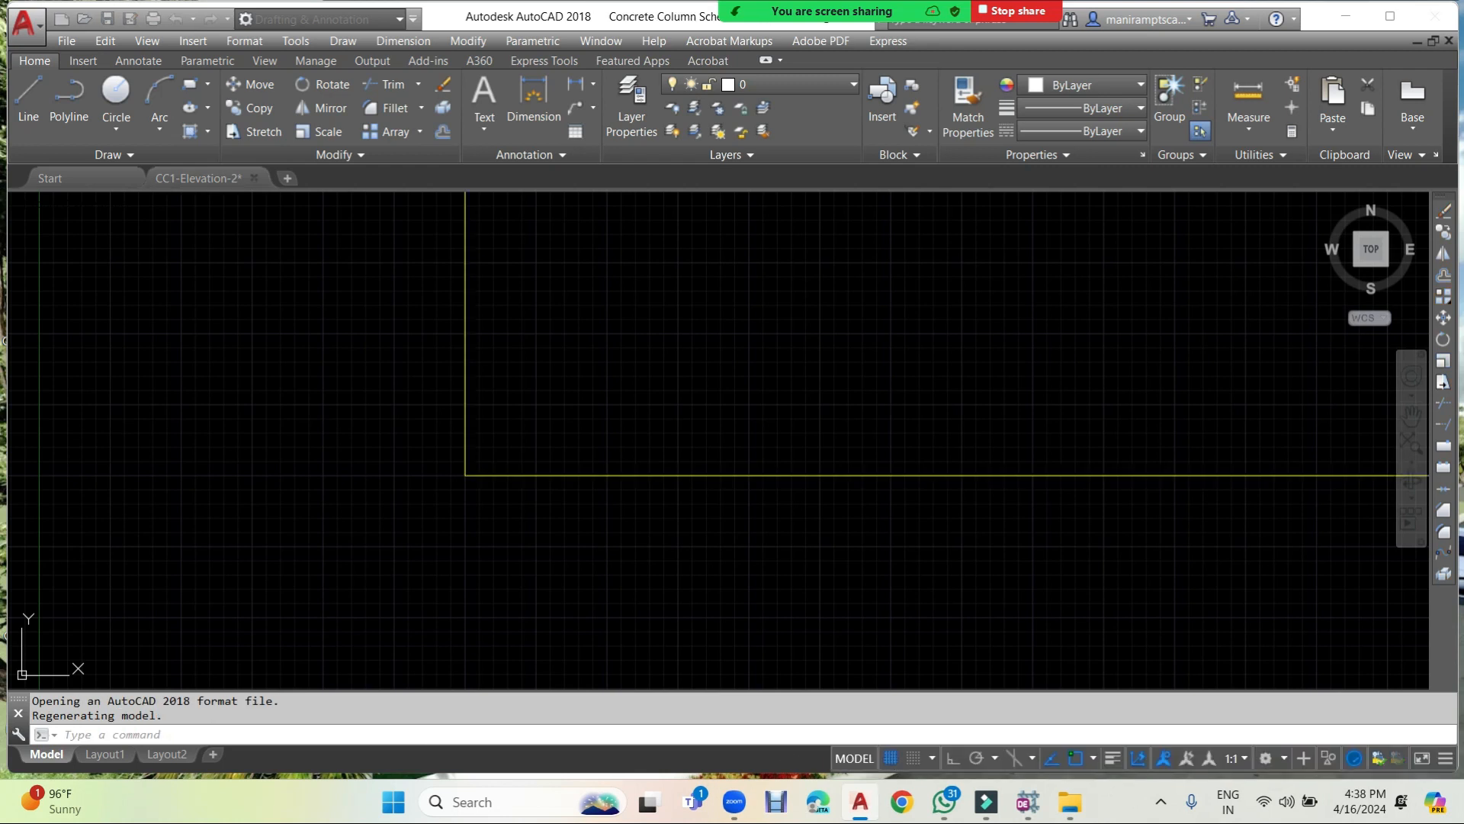
scroll(582, 436, down, 10)
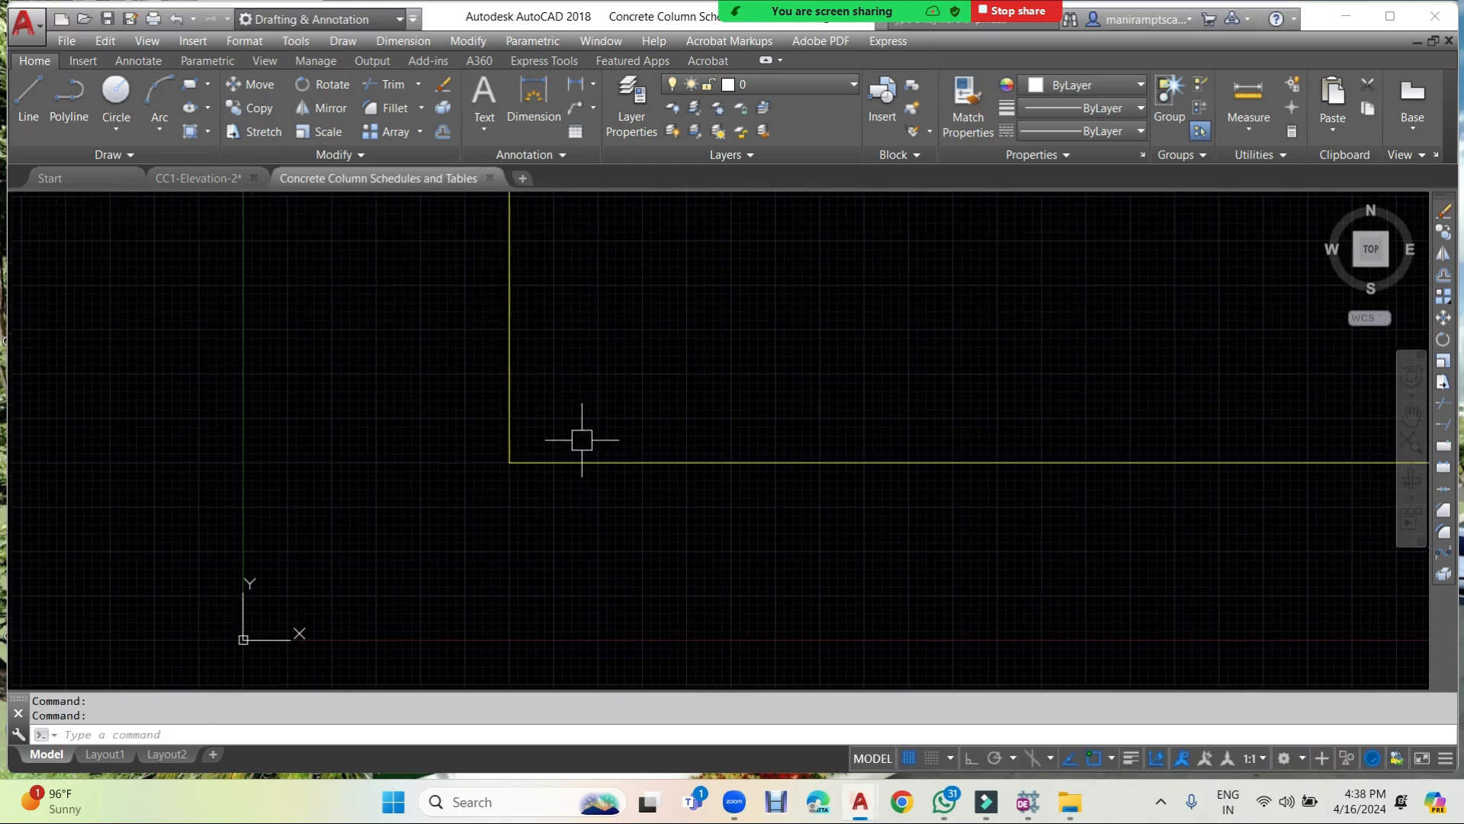
scroll(582, 436, down, 3)
scroll(614, 408, up, 8)
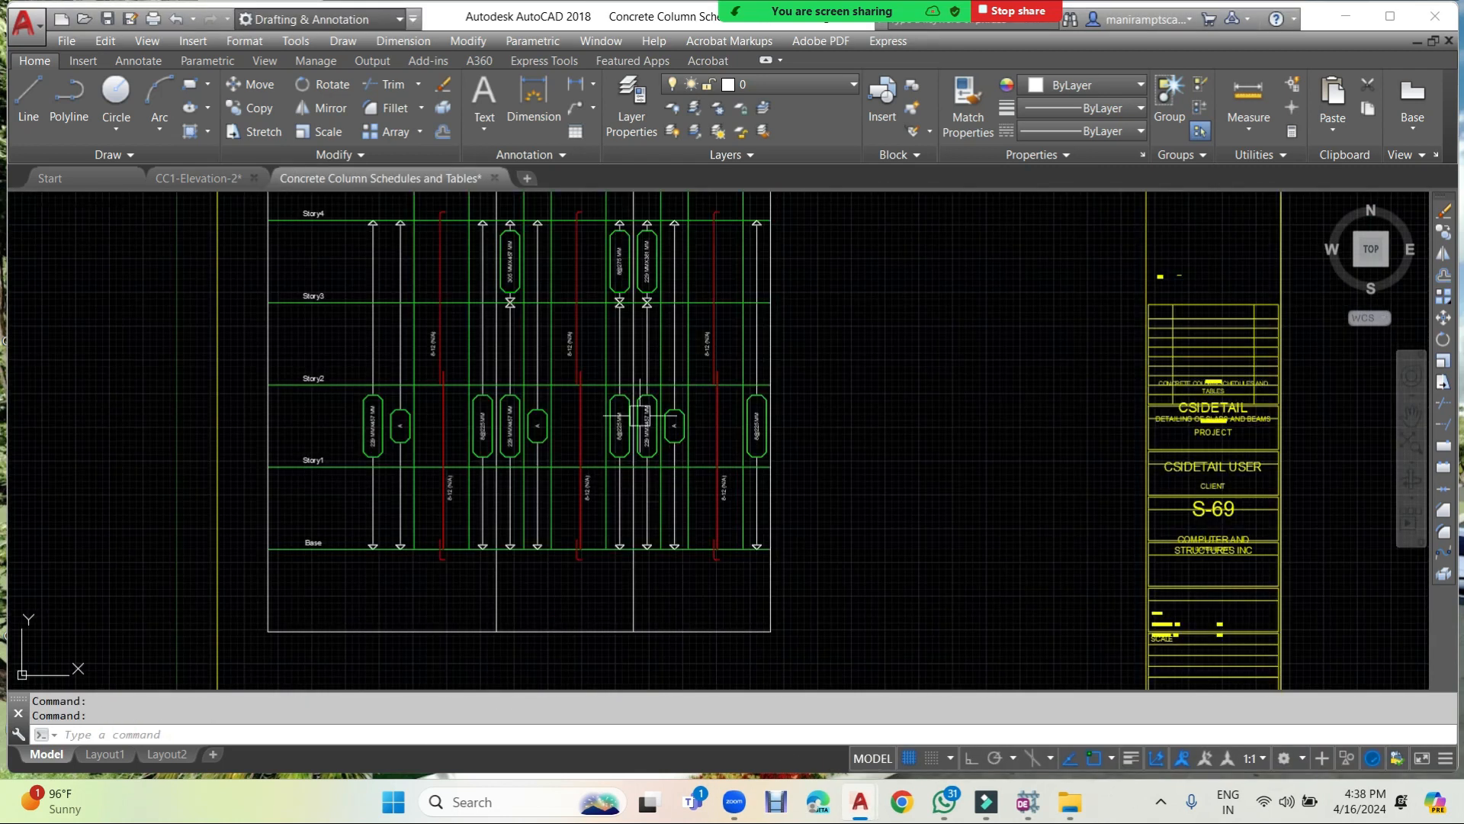
Examine the full column schedule sheet and the title block of sheet S-69.
scroll(621, 399, down, 5)
middle_drag(658, 450, 681, 626)
scroll(732, 488, down, 4)
middle_drag(845, 494, 825, 310)
scroll(960, 410, up, 4)
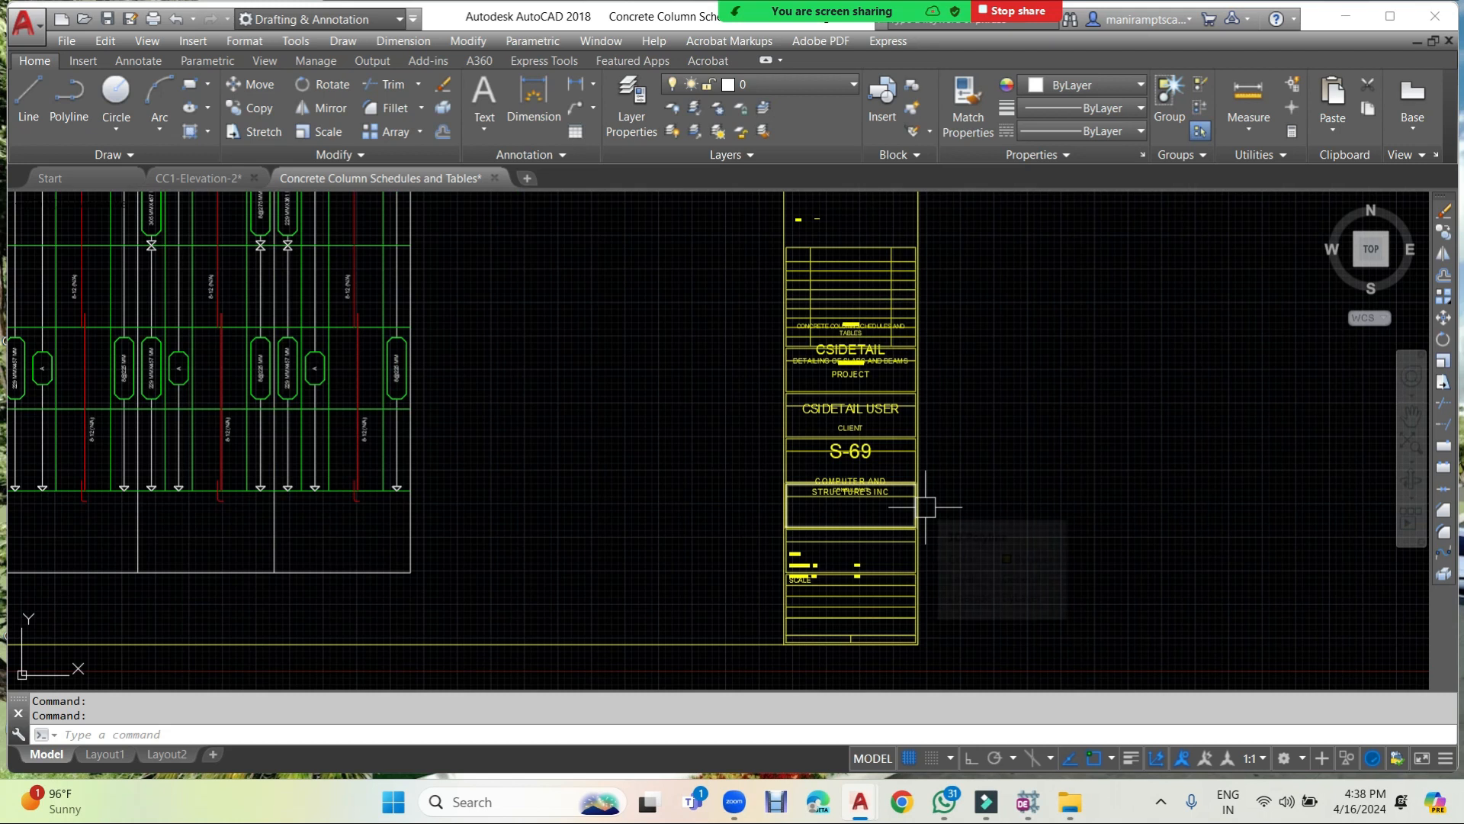
Close the ETABS FILE folder window and quit AutoCAD.
click(1070, 802)
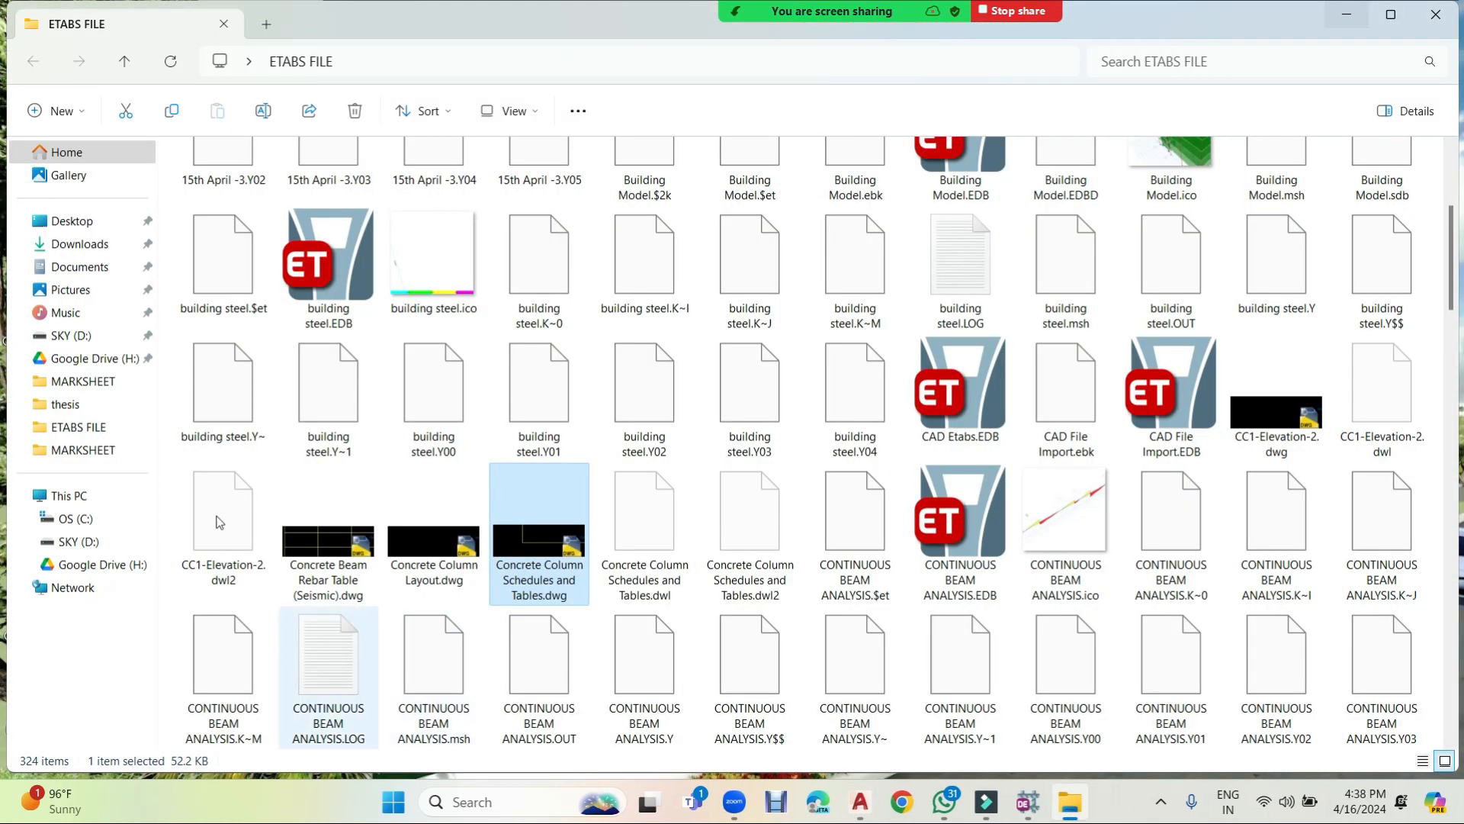
click(1438, 12)
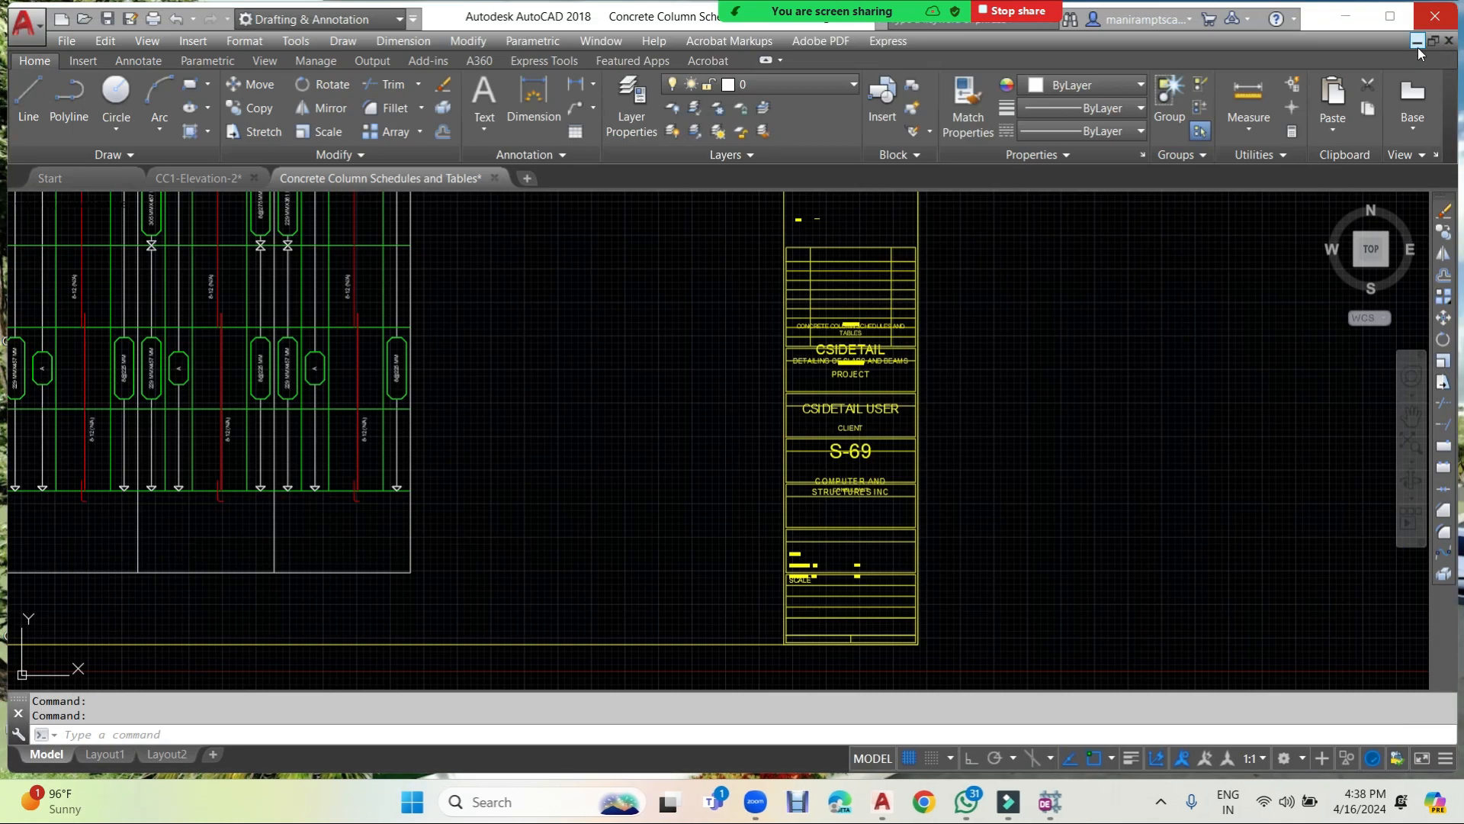
click(1432, 26)
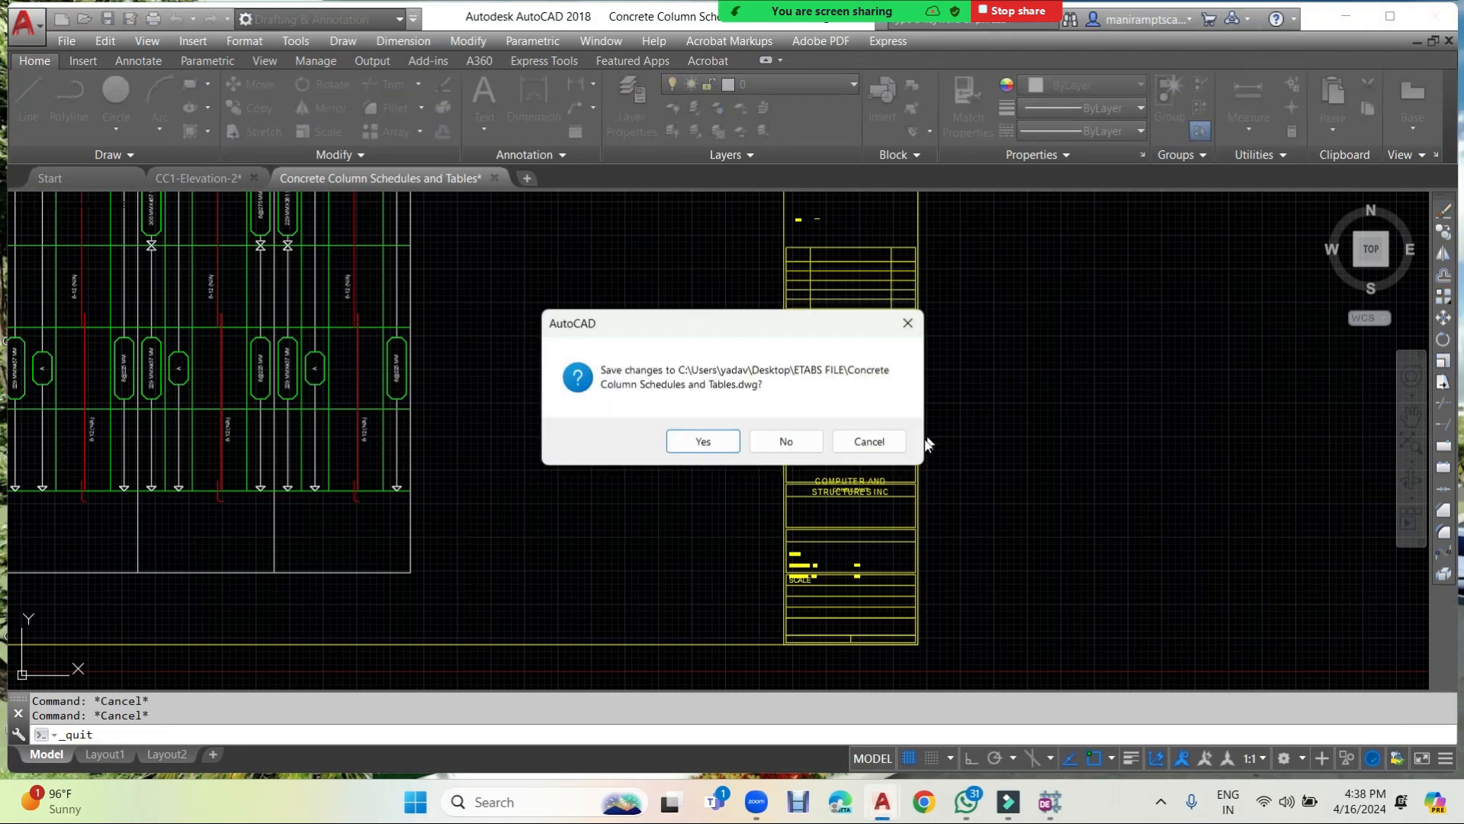